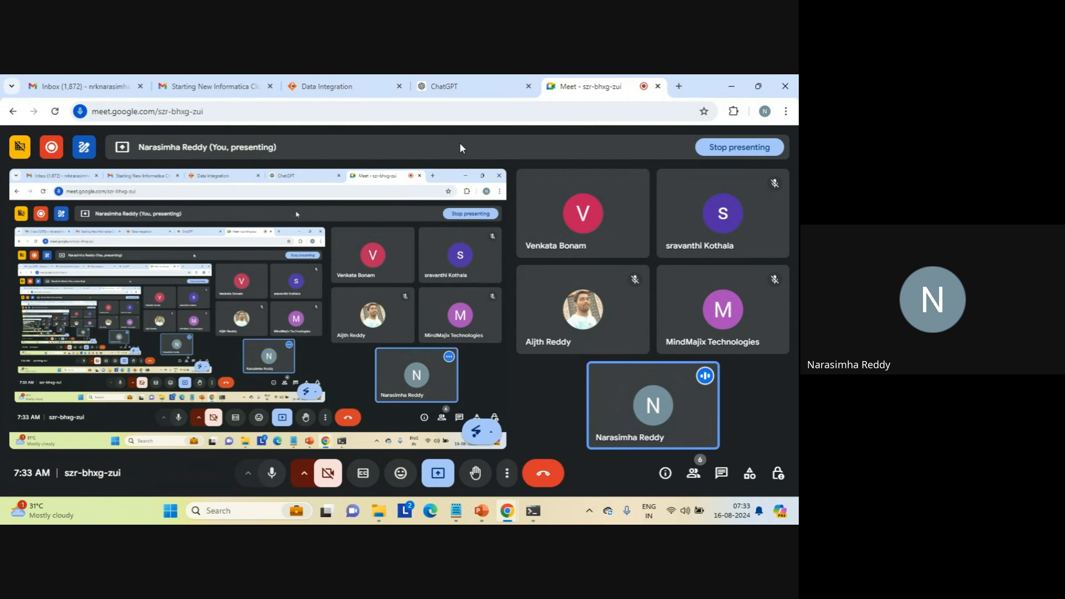
# - Switch to Informatica Data Integration and create a new blank mapping
pyautogui.click(354, 89)
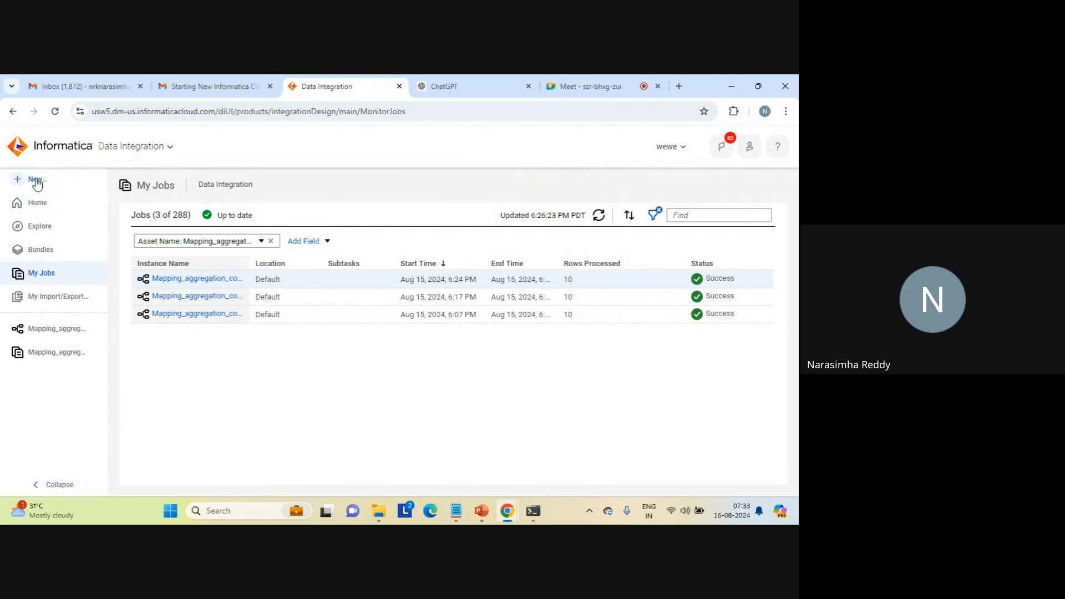
pyautogui.click(37, 182)
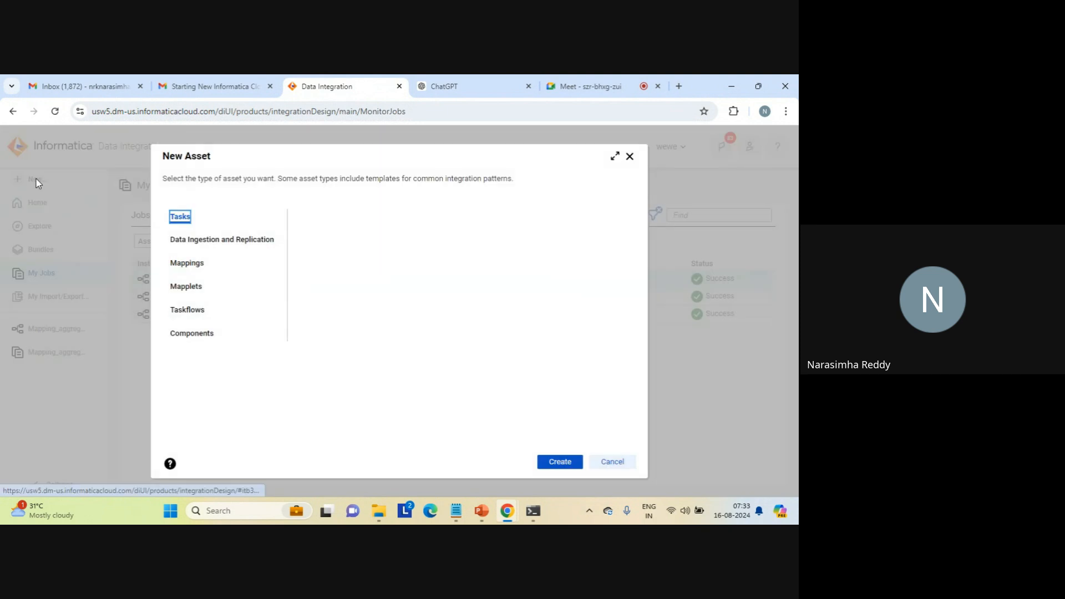
pyautogui.click(185, 262)
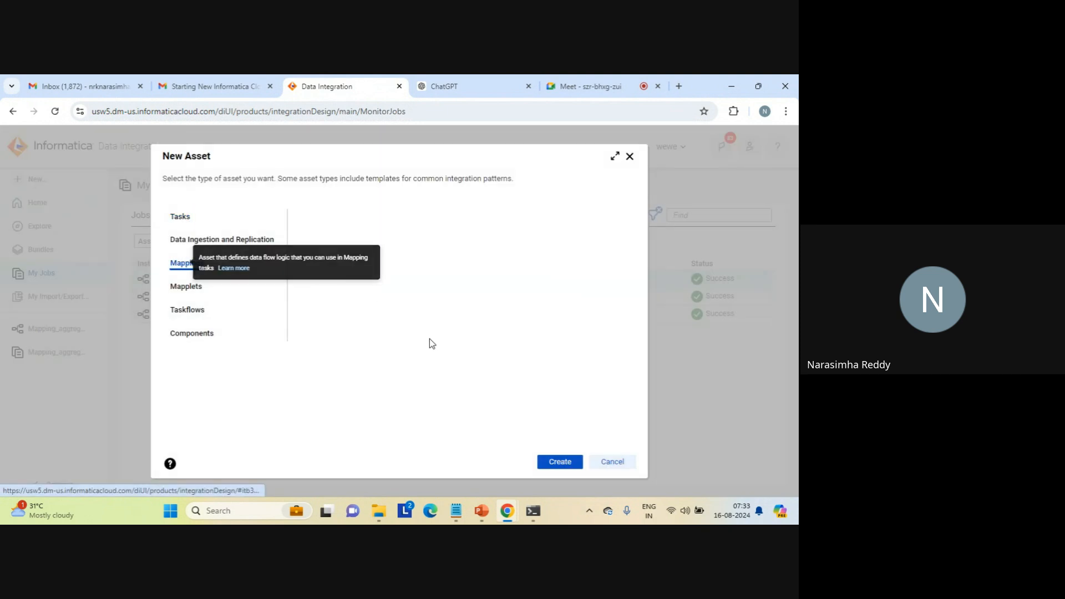
pyautogui.click(557, 462)
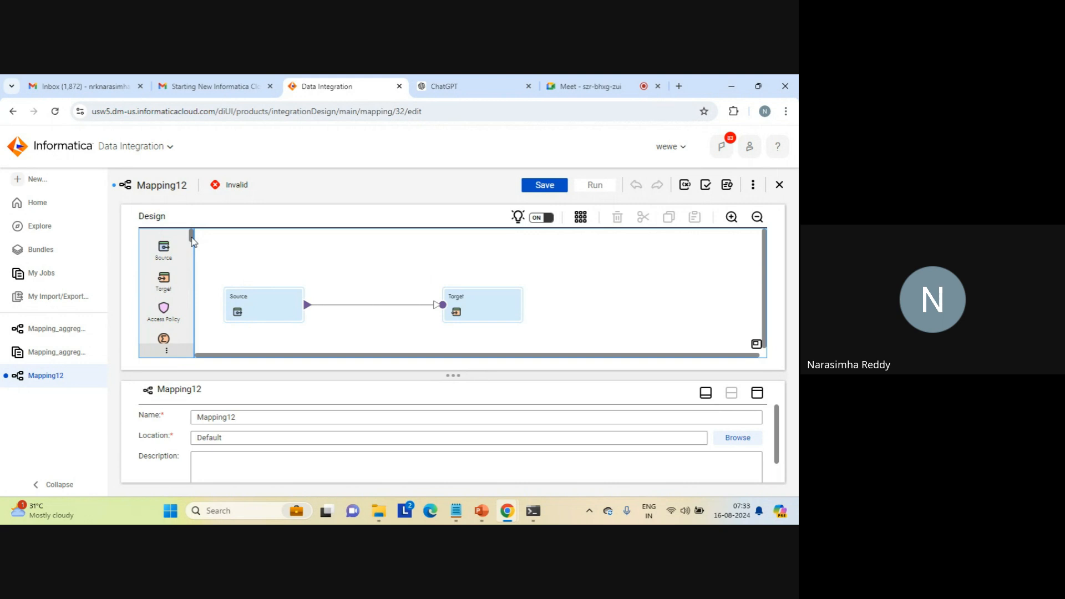
# - Insert a Sorter followed by an Aggregator between the Source and Target transformations, moving the Target farther away to make room
pyautogui.moveTo(193, 240); pyautogui.dragTo(195, 316)
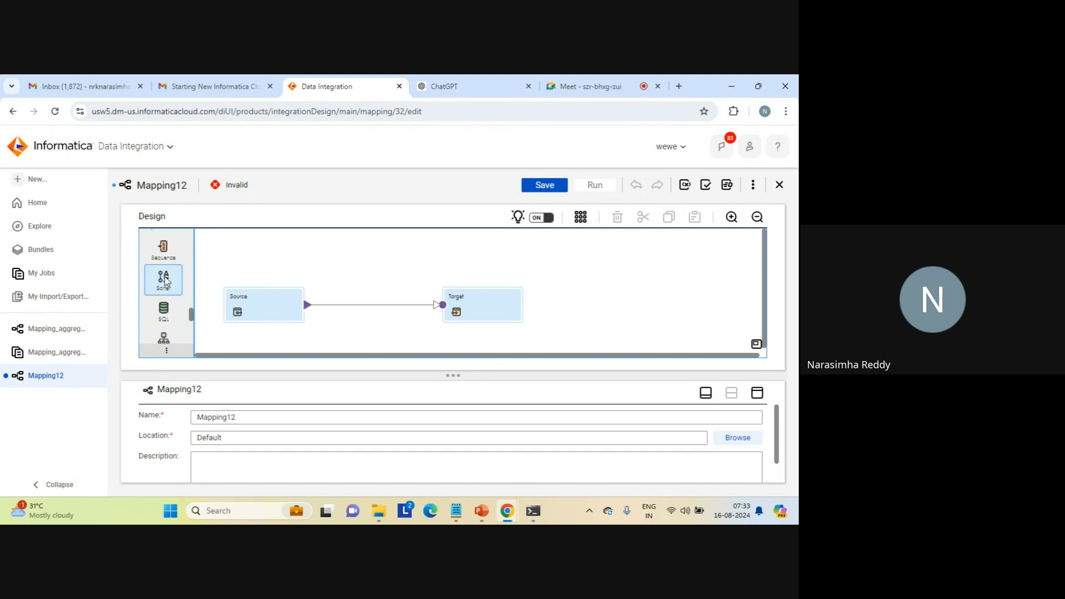
pyautogui.moveTo(164, 281); pyautogui.dragTo(325, 300)
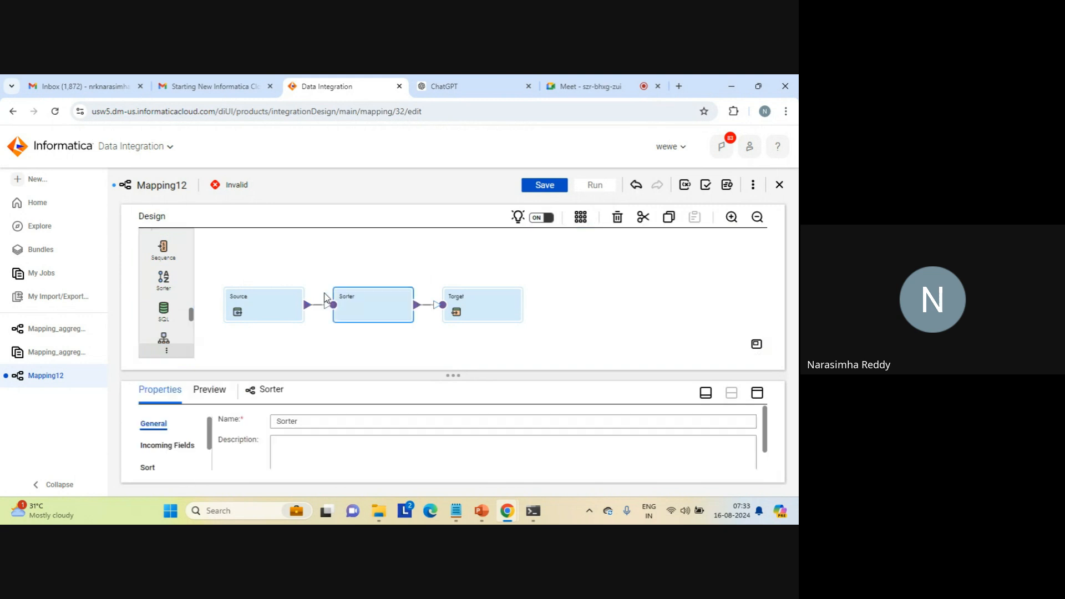
pyautogui.moveTo(457, 300); pyautogui.dragTo(558, 287)
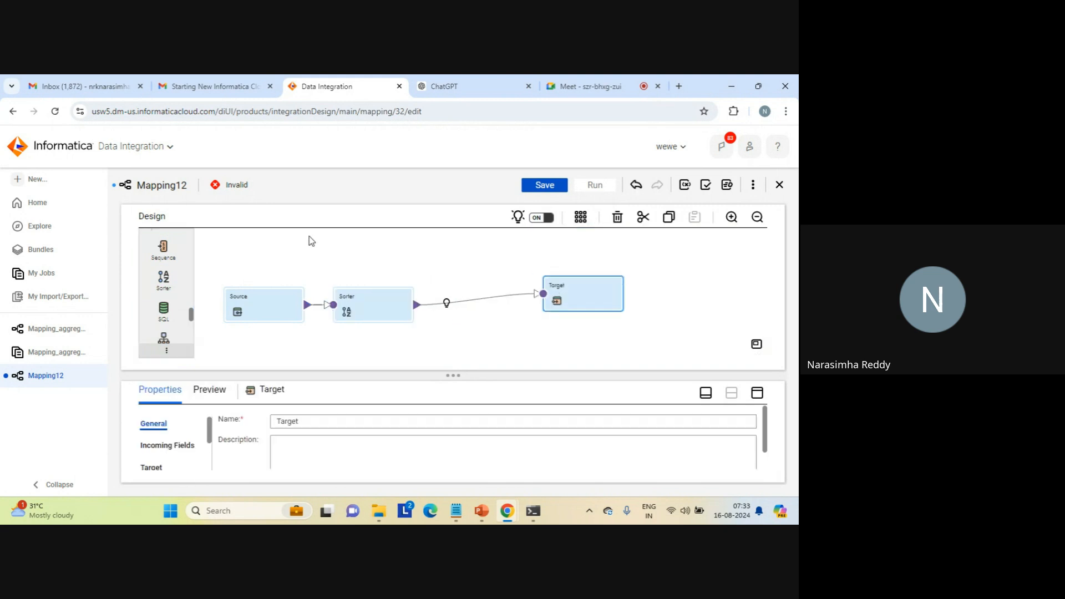
pyautogui.scroll(1, 193, 316)
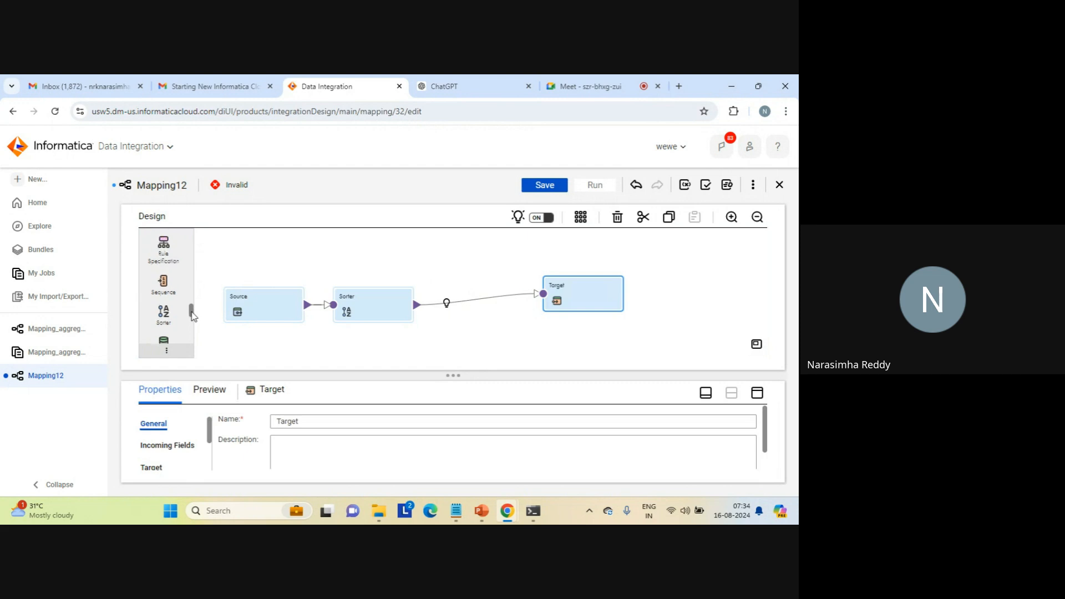
pyautogui.scroll(2, 192, 315)
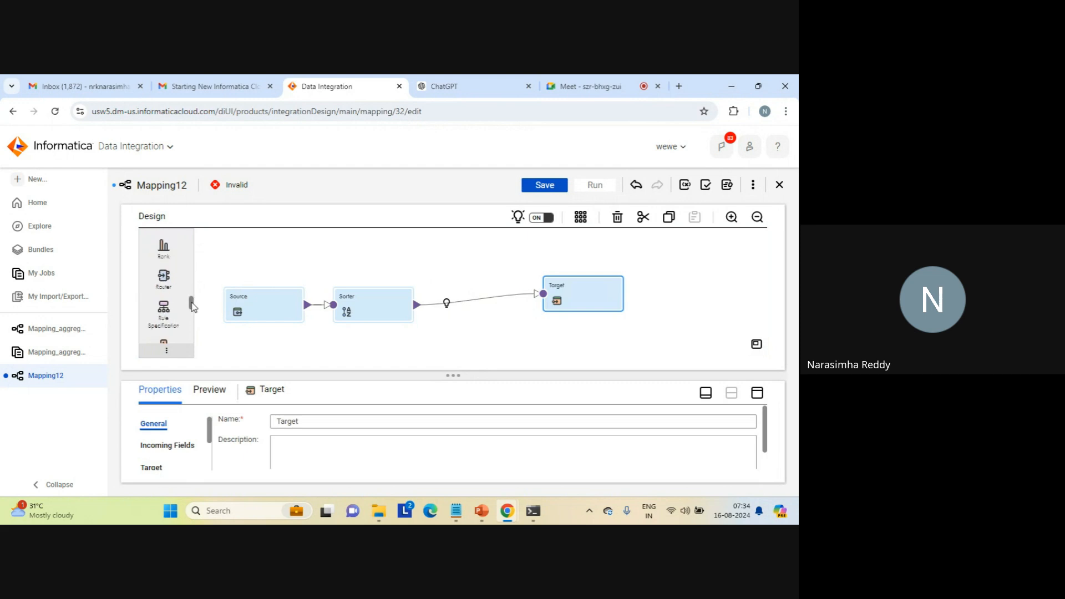
pyautogui.moveTo(193, 307); pyautogui.dragTo(431, 287)
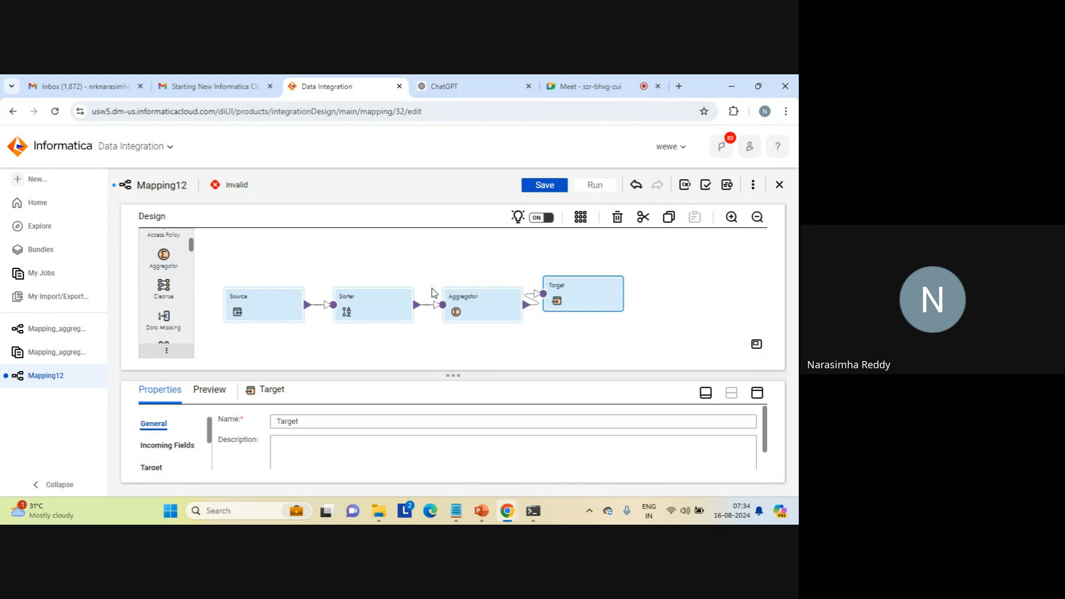
# - Set the Source transformation's connection to source_file_connection1 (Flat File)
pyautogui.click(262, 304)
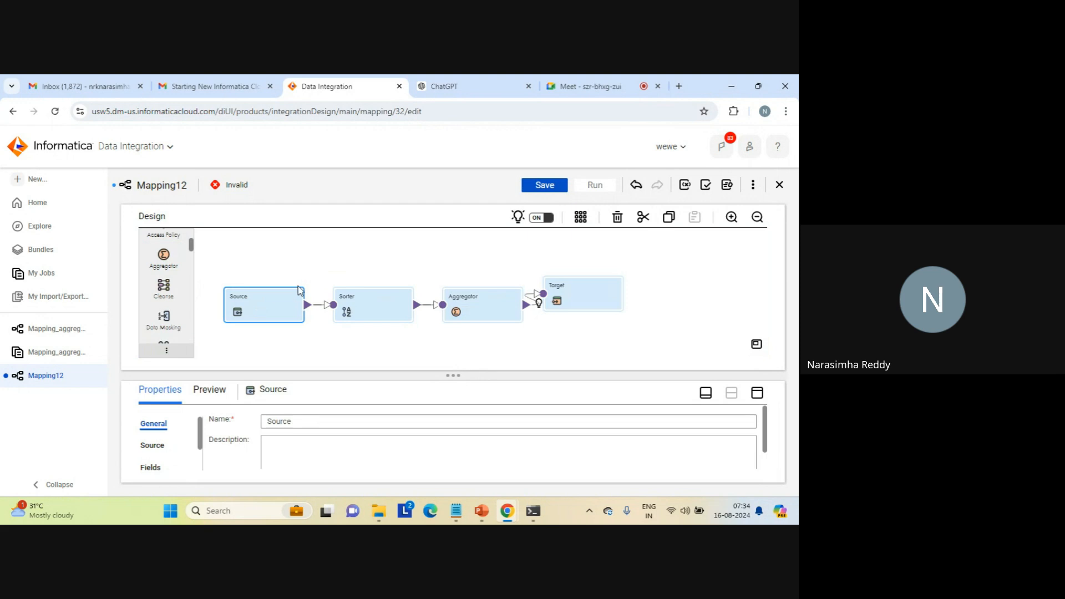
pyautogui.click(757, 392)
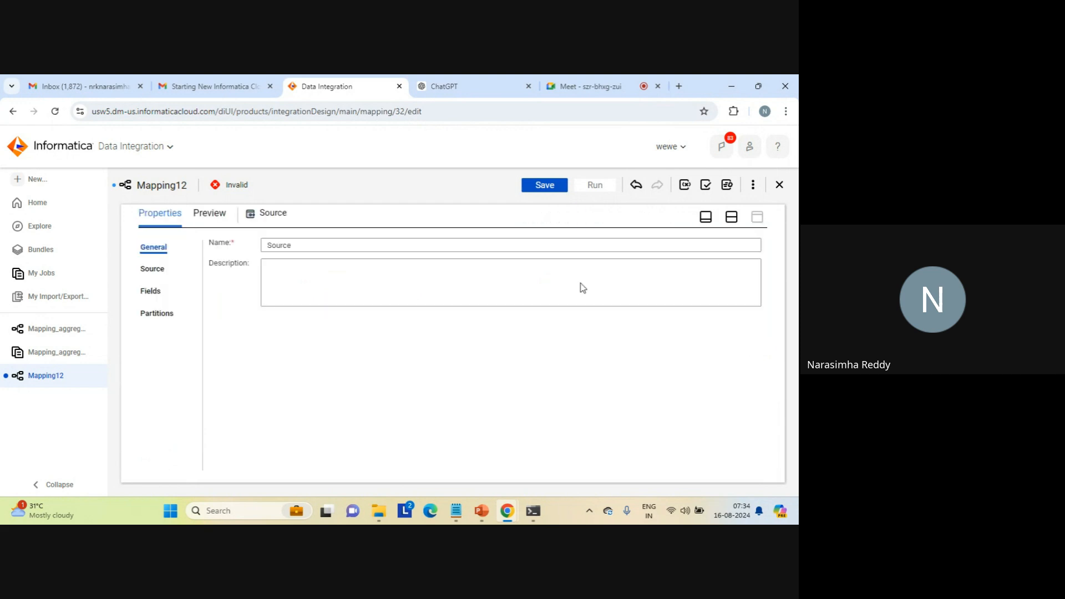
pyautogui.click(152, 270)
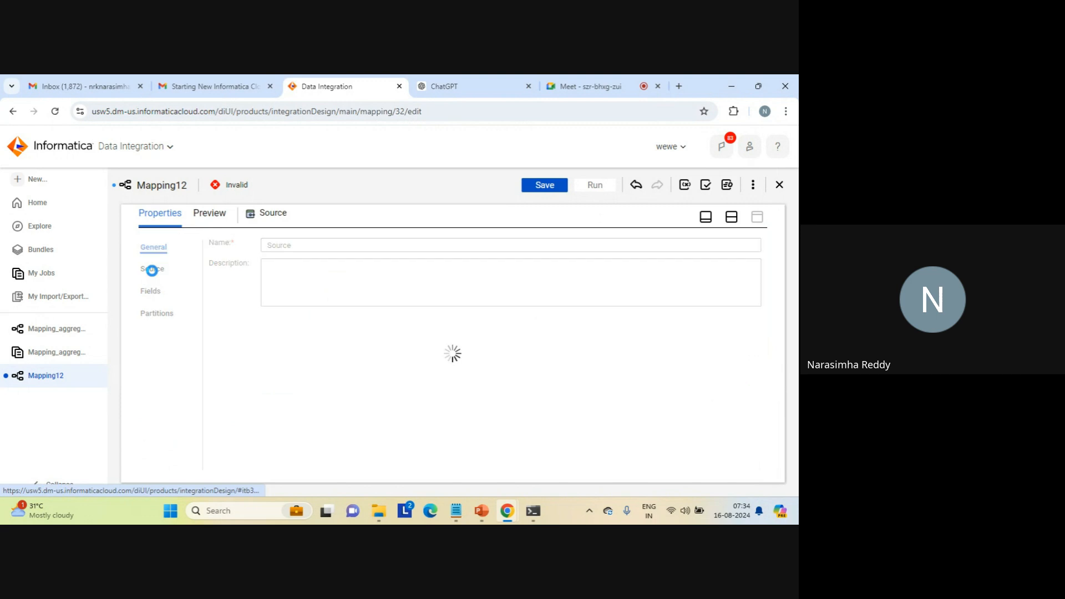
pyautogui.click(417, 272)
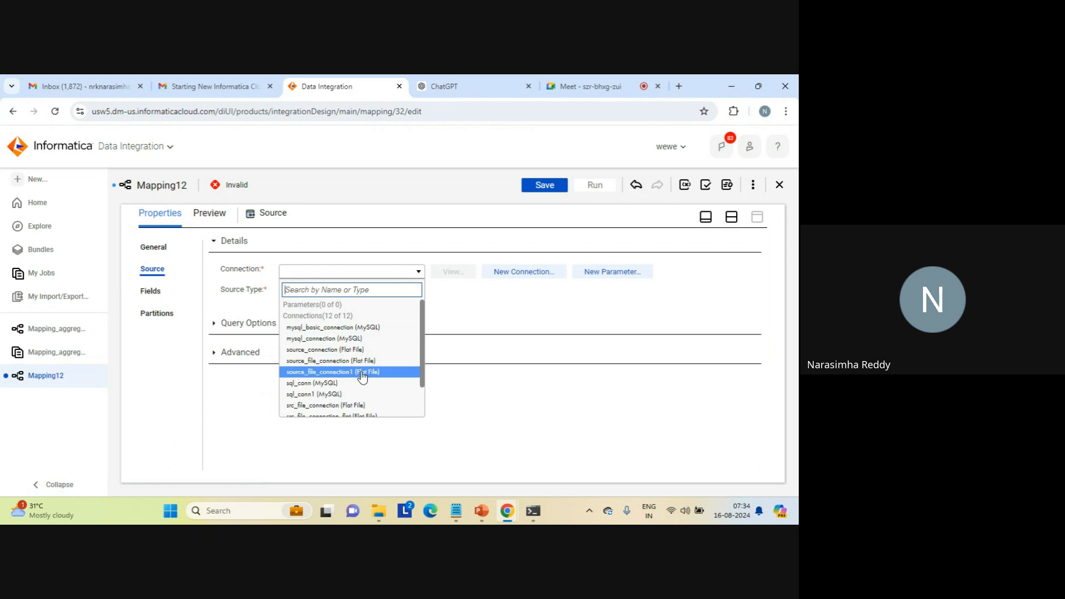
pyautogui.click(363, 374)
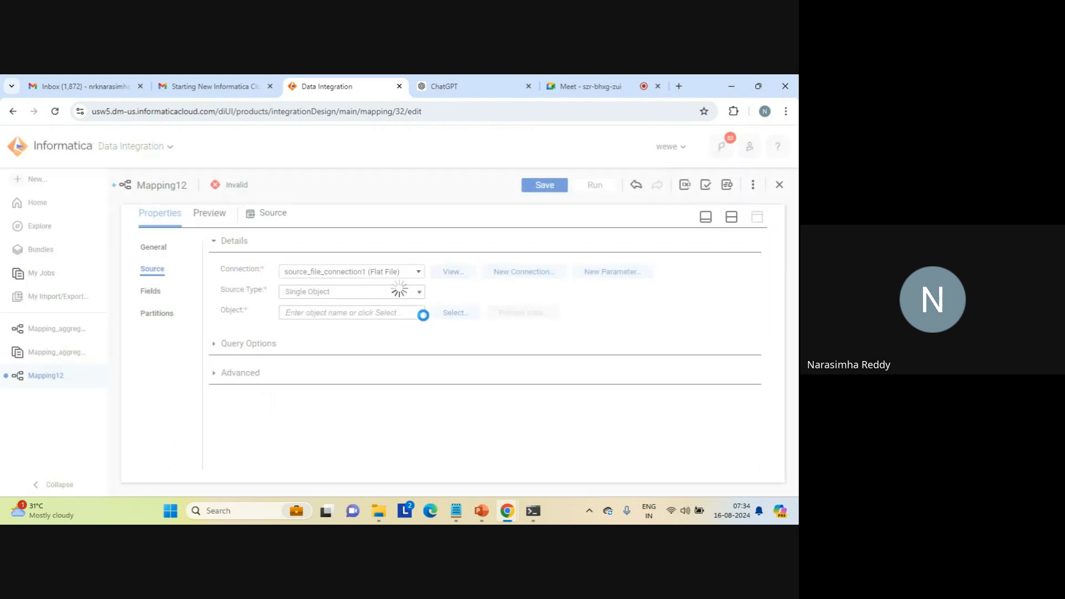
# - Search the source objects for "seq" and select seq_1.txt as the Source transformation's object
pyautogui.click(455, 314)
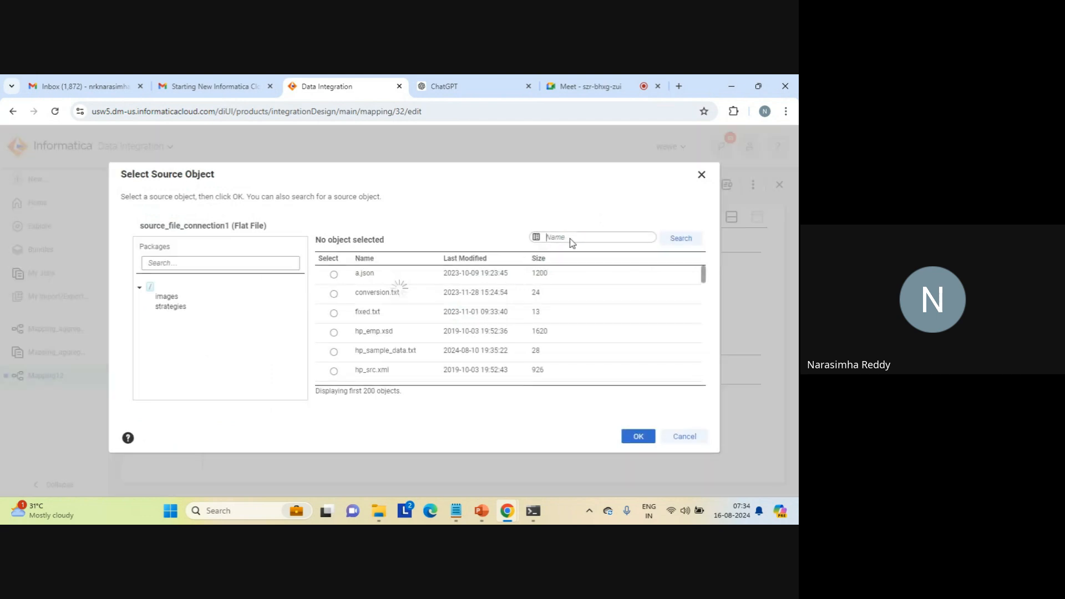
pyautogui.click(565, 237)
pyautogui.write('s')
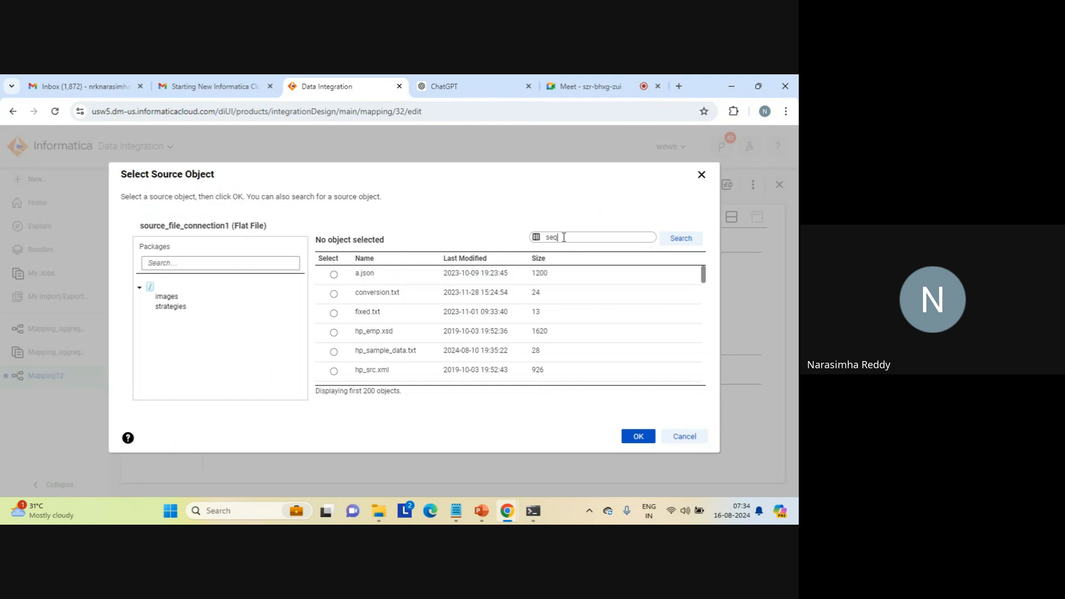
pyautogui.write('eq')
pyautogui.click(681, 239)
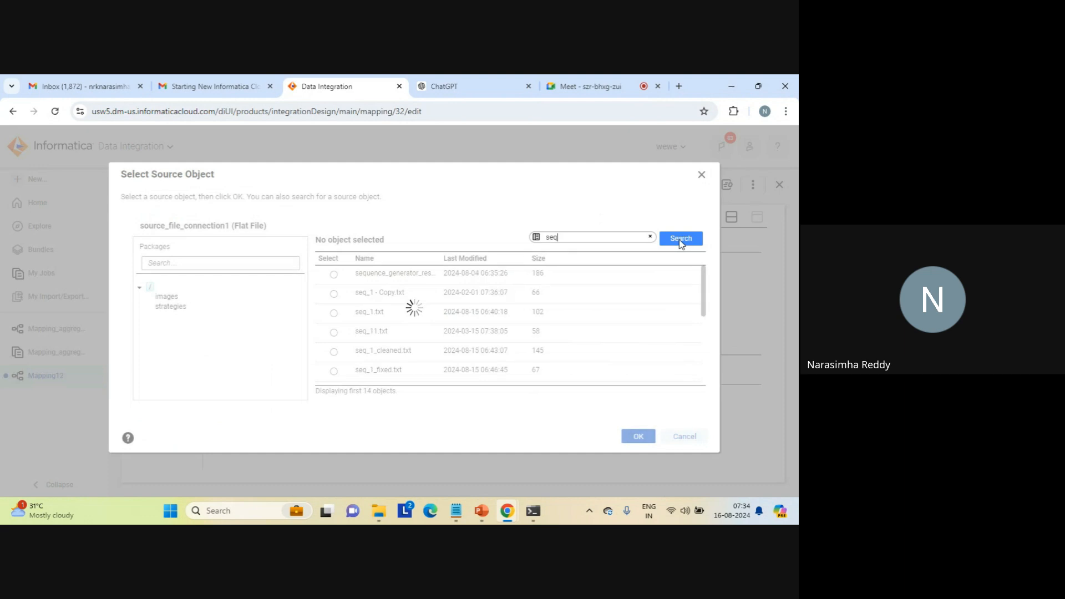
pyautogui.click(334, 313)
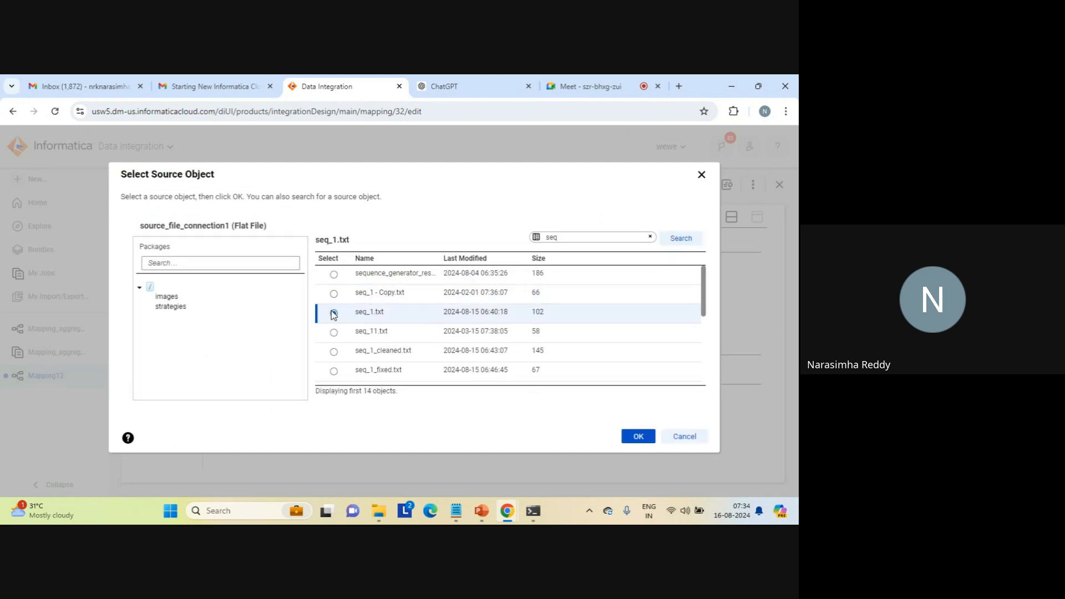
pyautogui.click(634, 436)
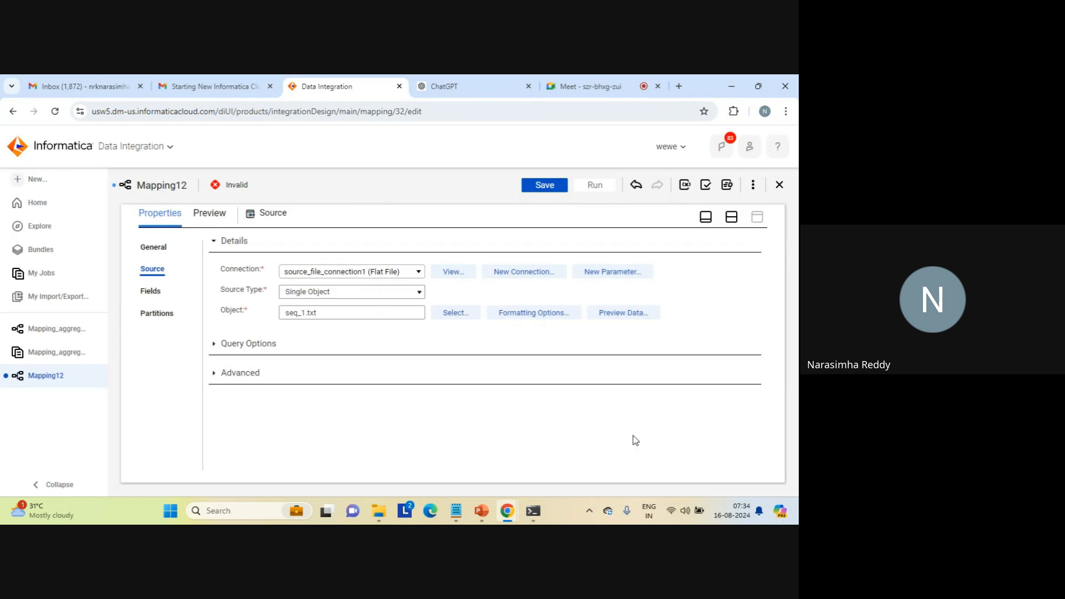
# - Enable metadata editing for the Source fields and set the native type of field c1 to int
pyautogui.click(149, 293)
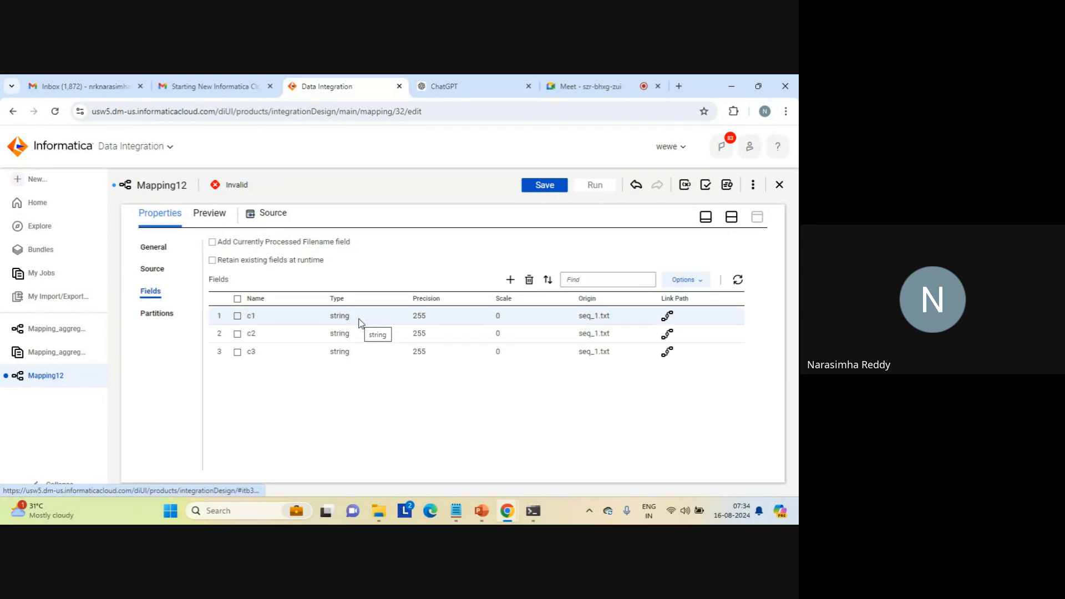
pyautogui.click(700, 286)
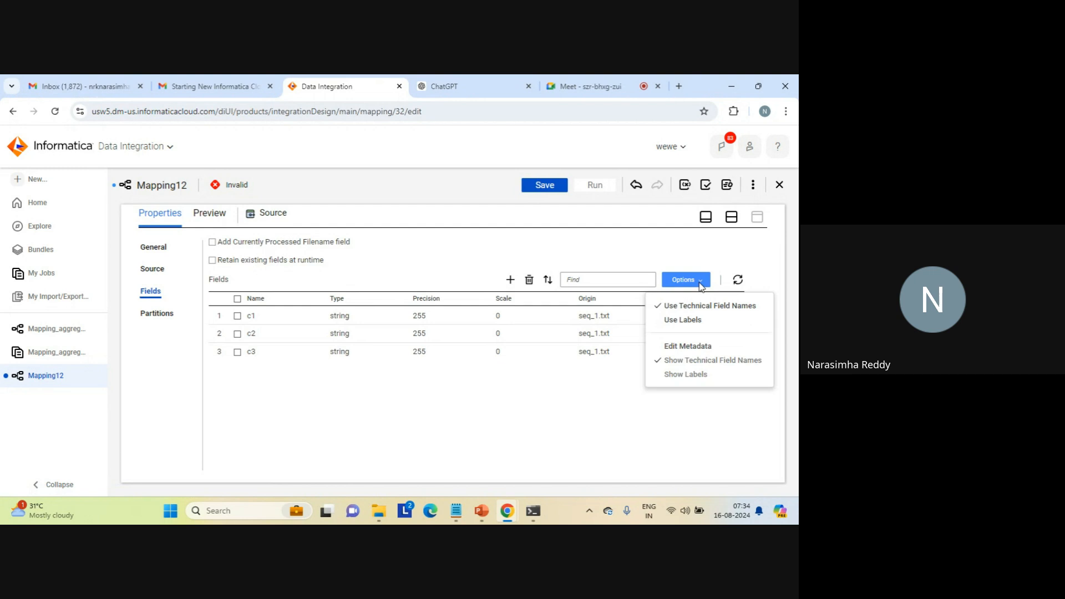
pyautogui.click(688, 347)
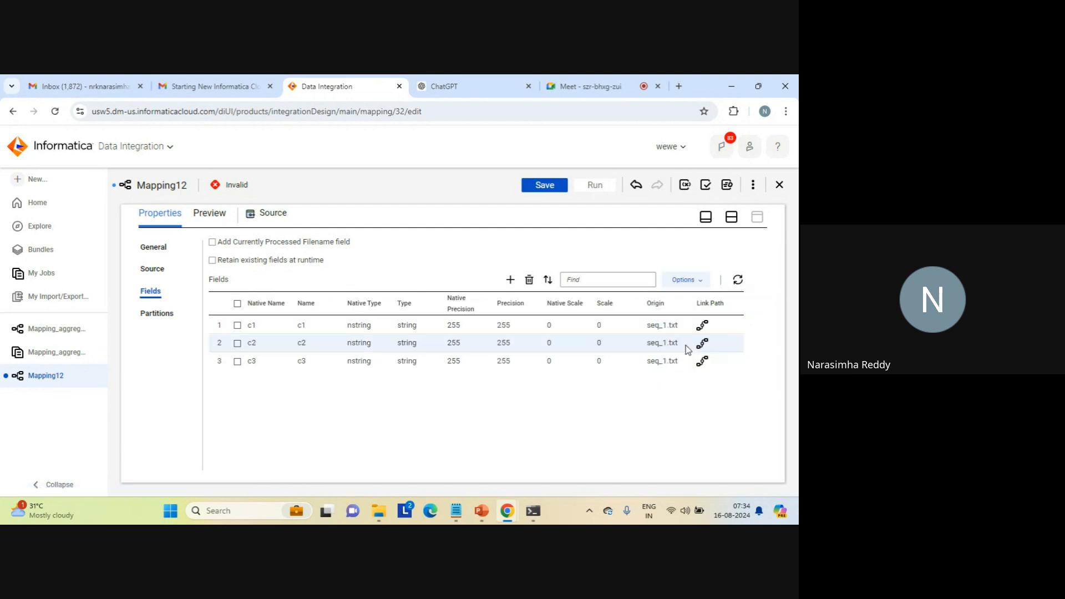
pyautogui.click(358, 330)
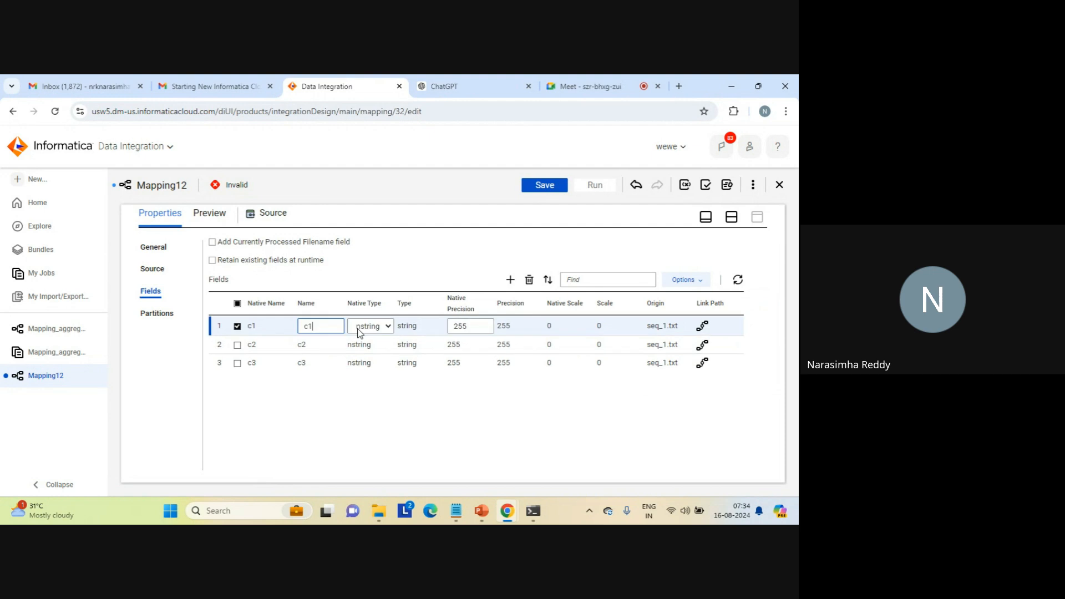
pyautogui.click(358, 329)
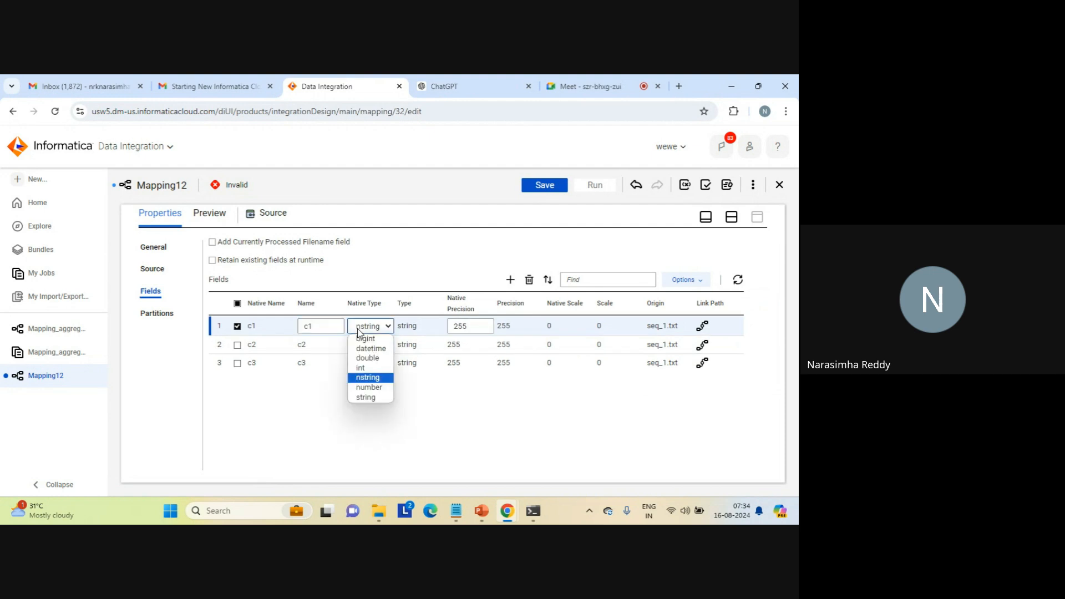
pyautogui.click(364, 368)
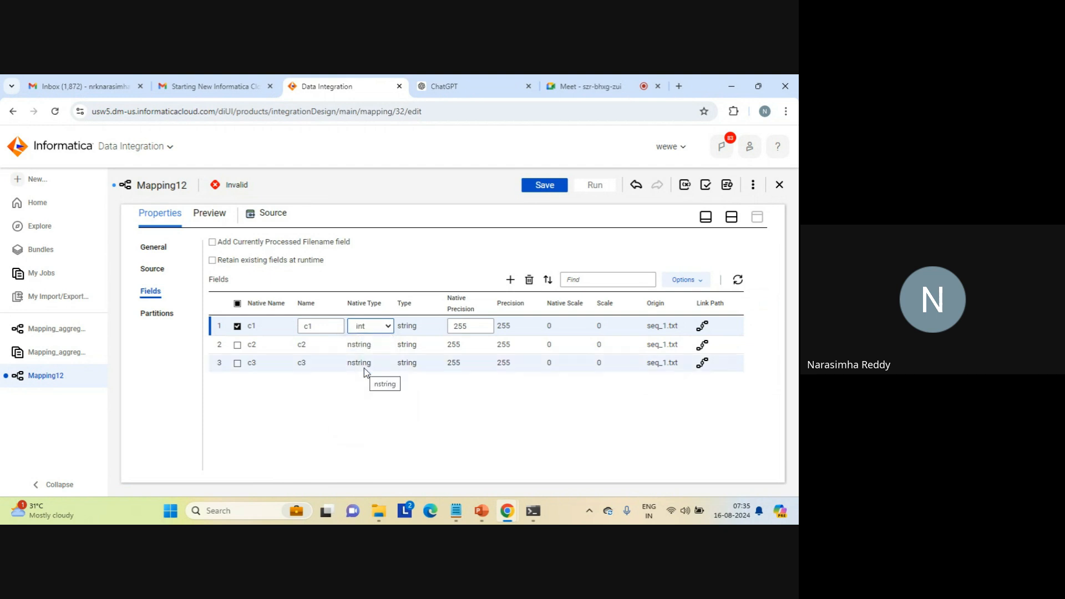
pyautogui.click(410, 398)
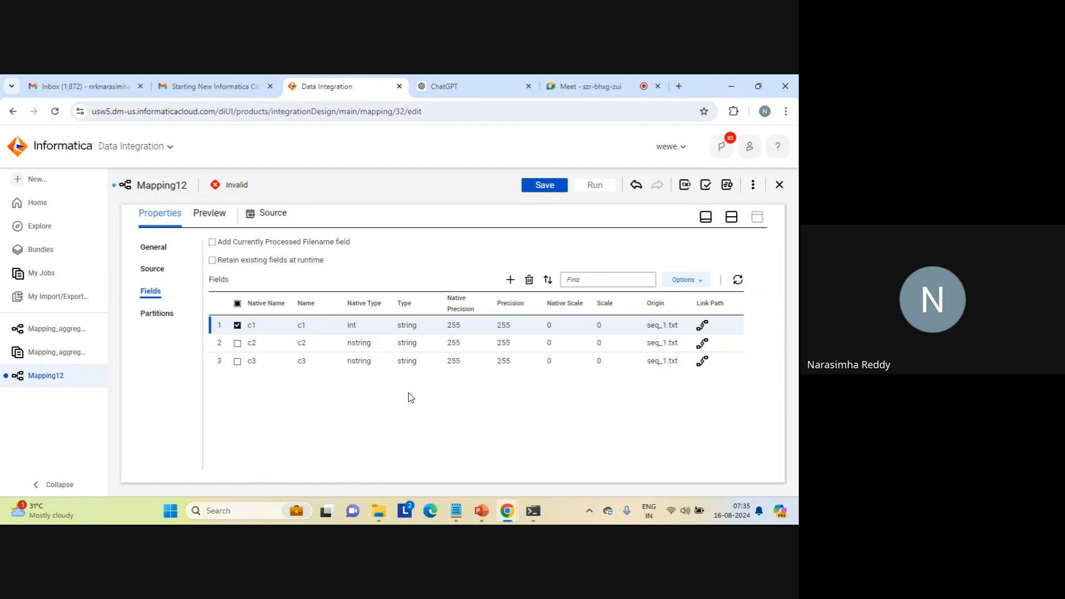
# - Set the native type of source field c2 to number and return to the mapping canvas
pyautogui.click(371, 344)
pyautogui.click(380, 345)
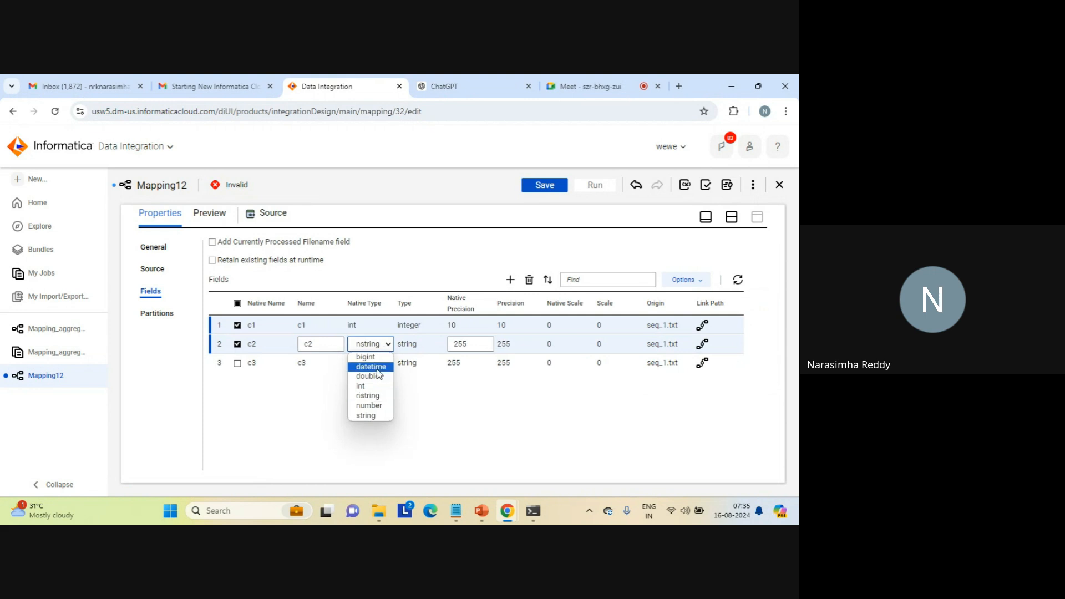
pyautogui.click(370, 406)
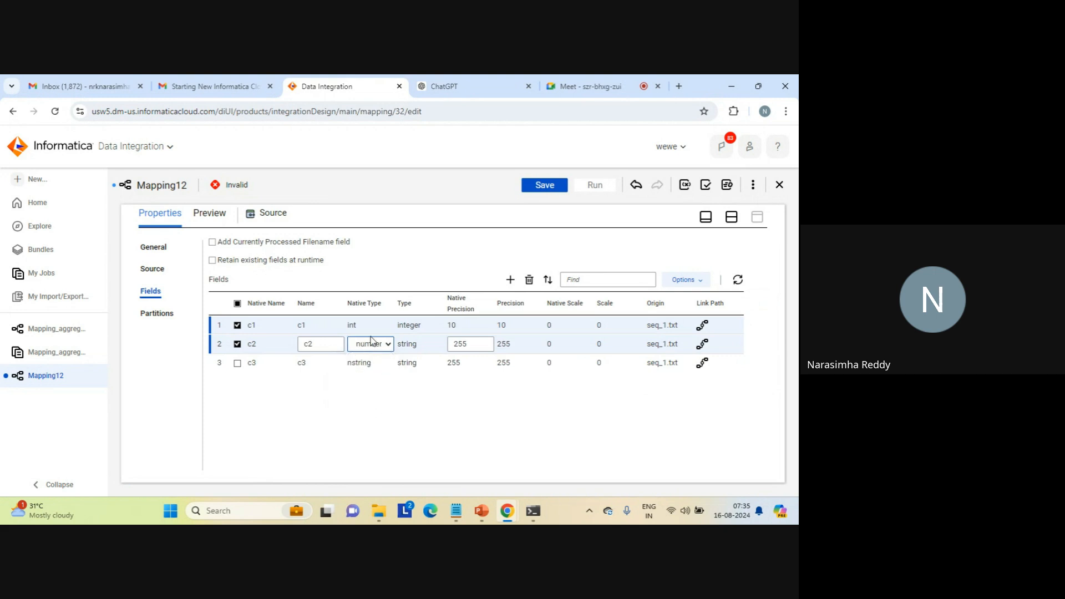
pyautogui.click(731, 216)
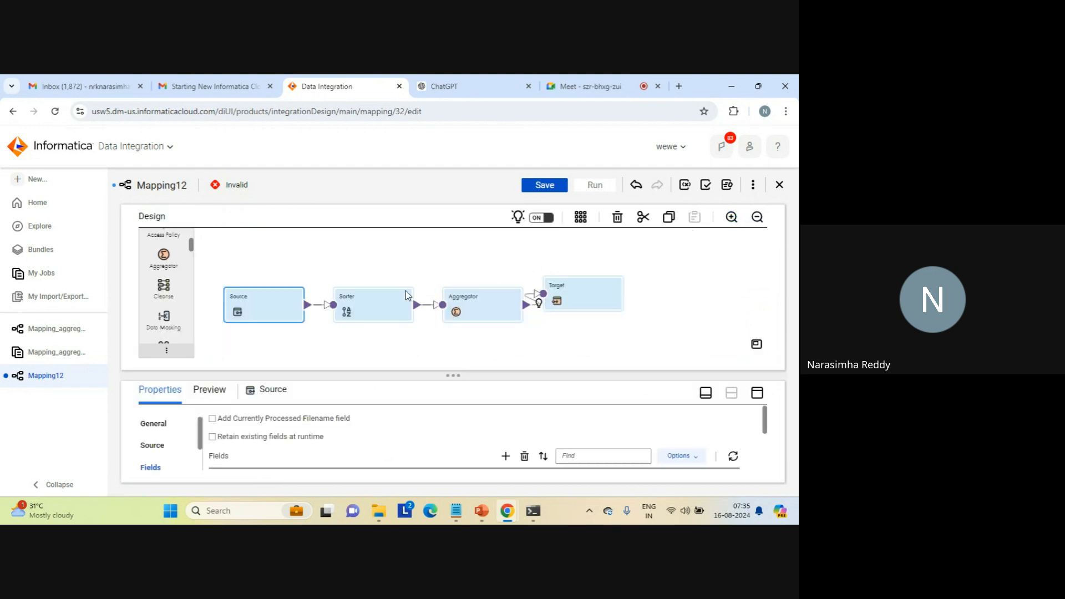
# - Add a sort condition to the Sorter on field c1 in ascending order and return to the mapping canvas
pyautogui.click(383, 304)
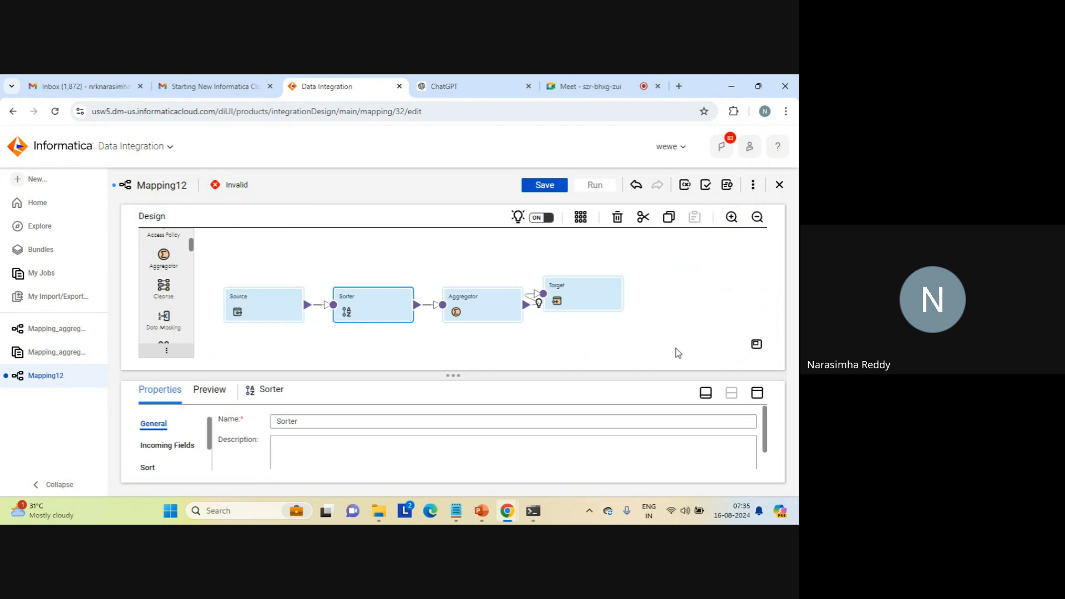
pyautogui.click(757, 394)
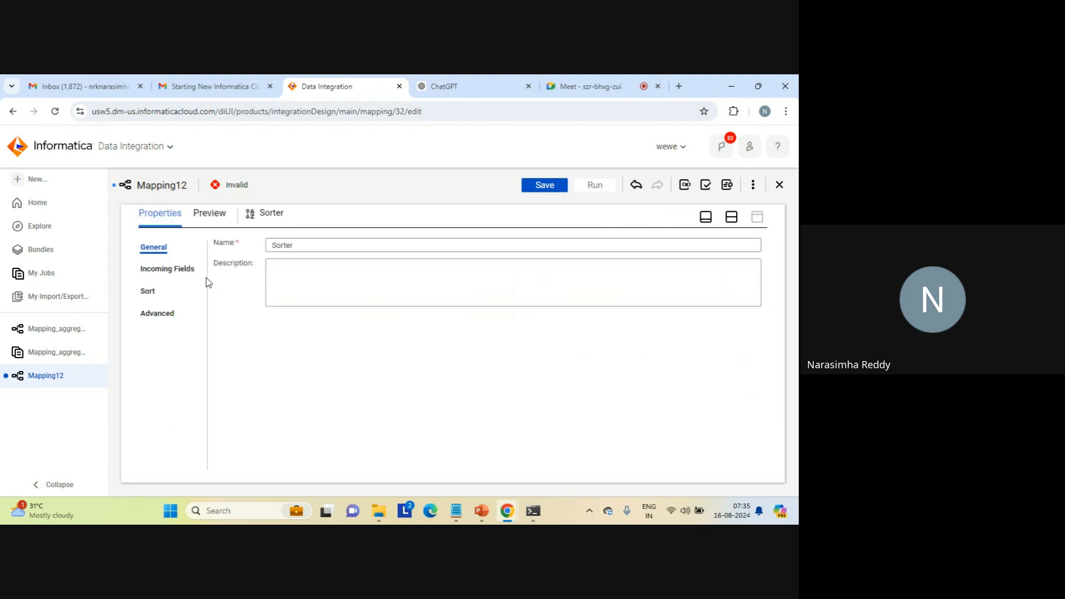
pyautogui.click(169, 273)
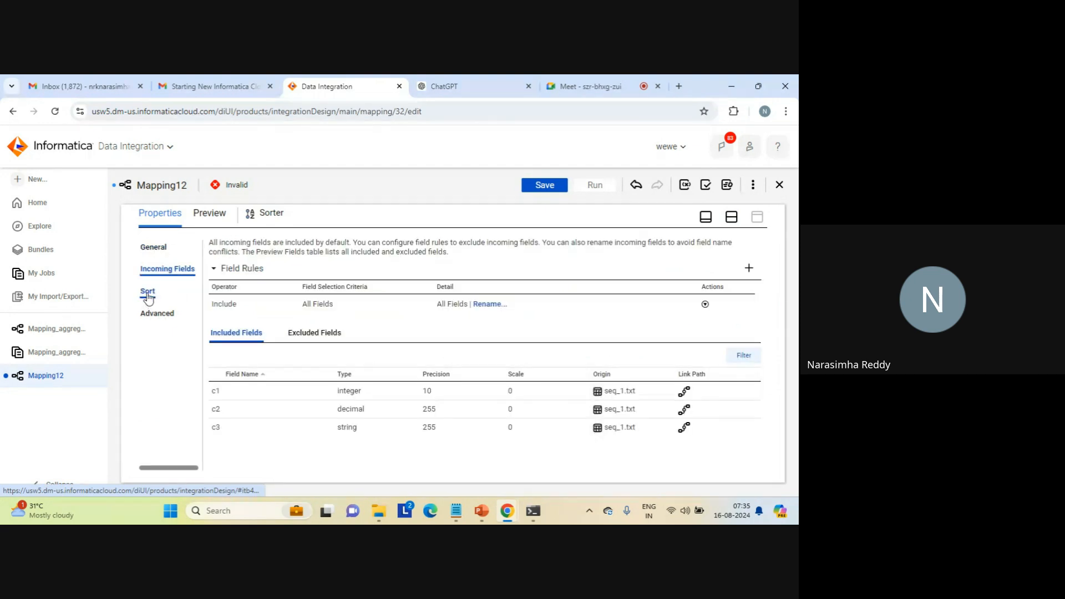
pyautogui.click(147, 293)
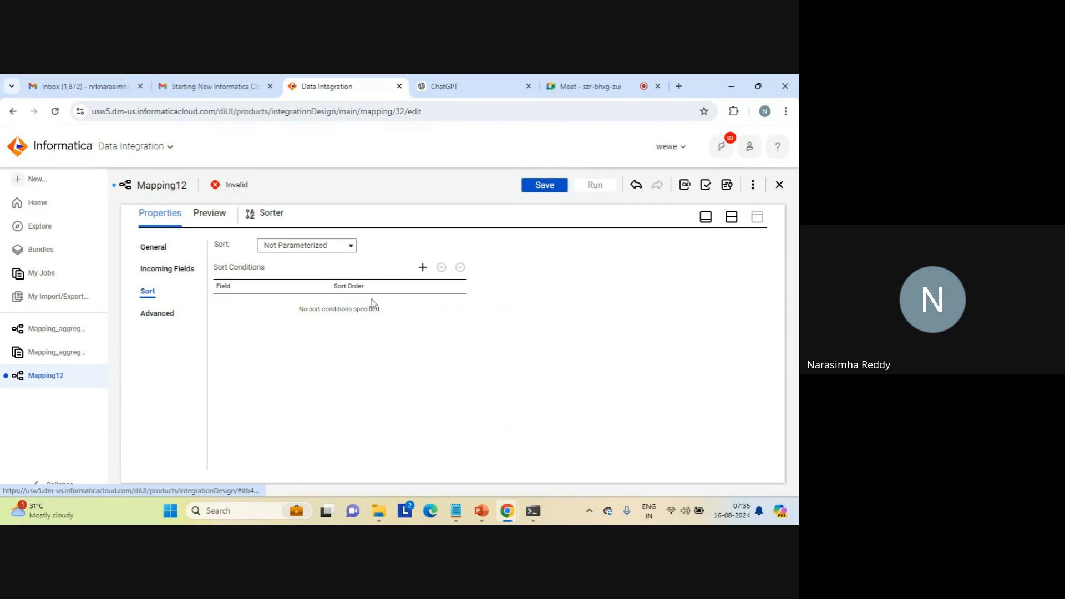
pyautogui.click(422, 269)
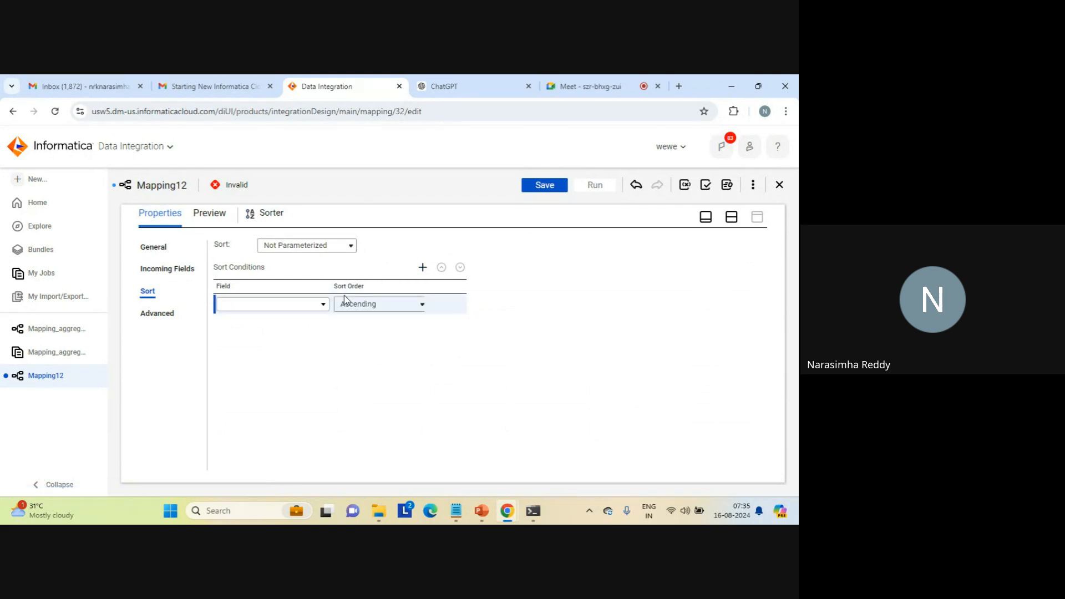
pyautogui.click(321, 307)
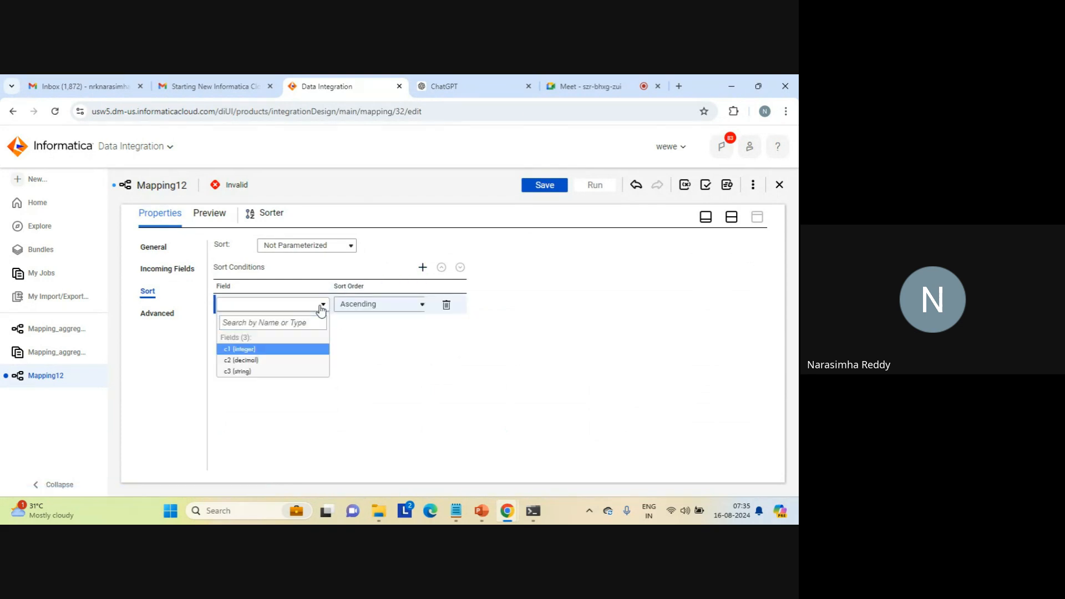
pyautogui.click(253, 349)
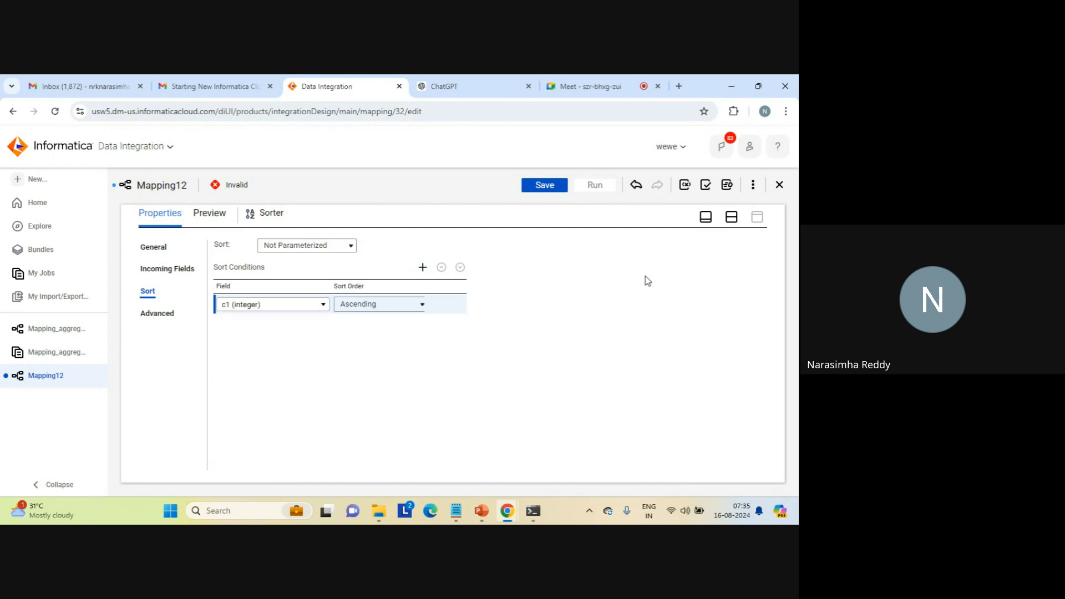
pyautogui.click(731, 216)
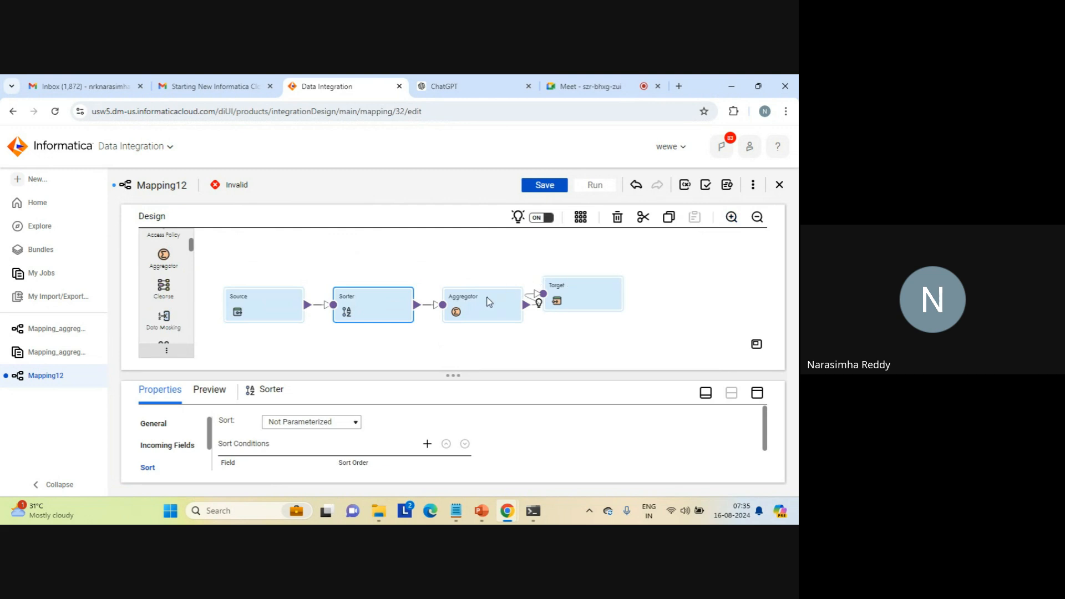
# - Add c1 as a group-by field in the Aggregator transformation
pyautogui.click(481, 301)
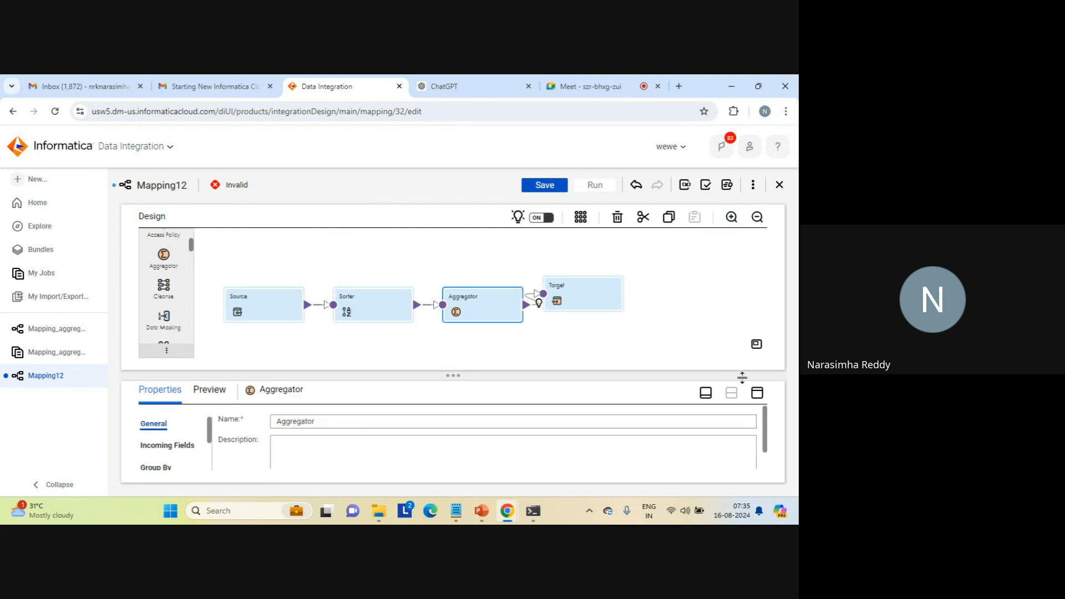
pyautogui.click(757, 394)
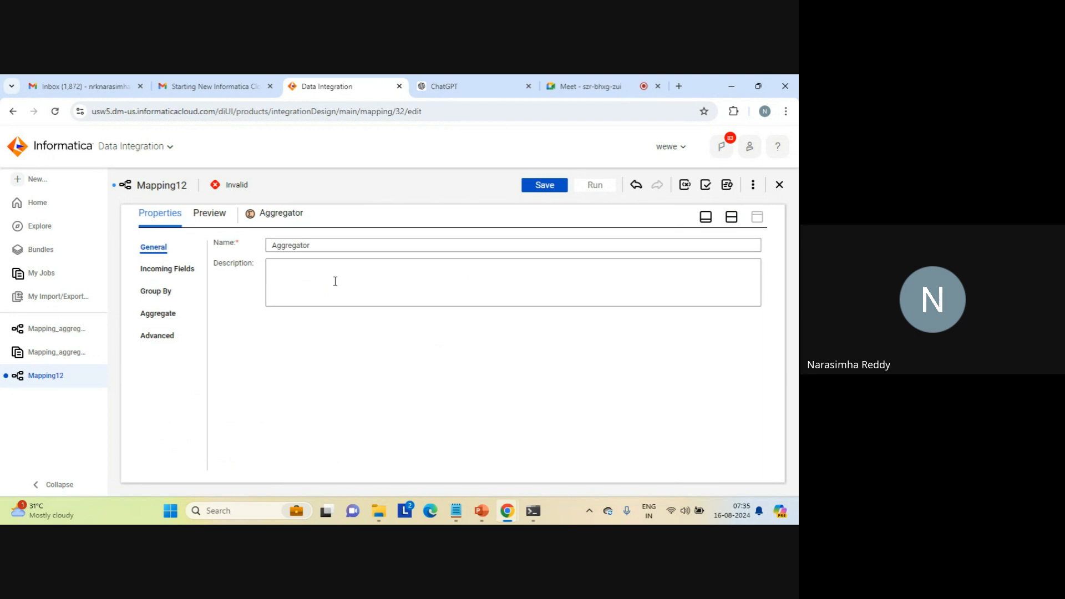
pyautogui.click(156, 291)
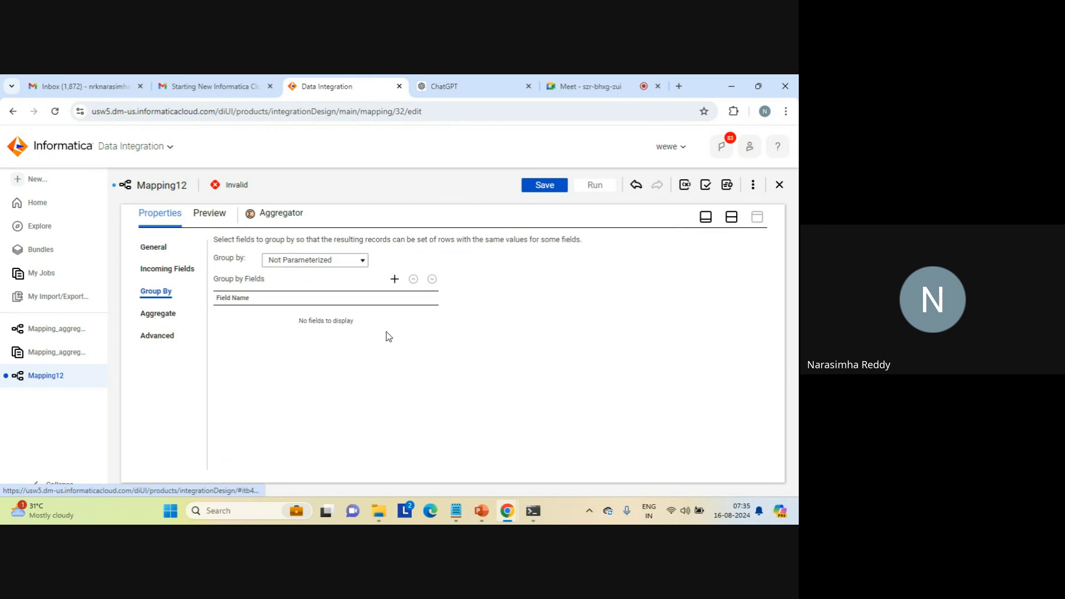
pyautogui.click(395, 280)
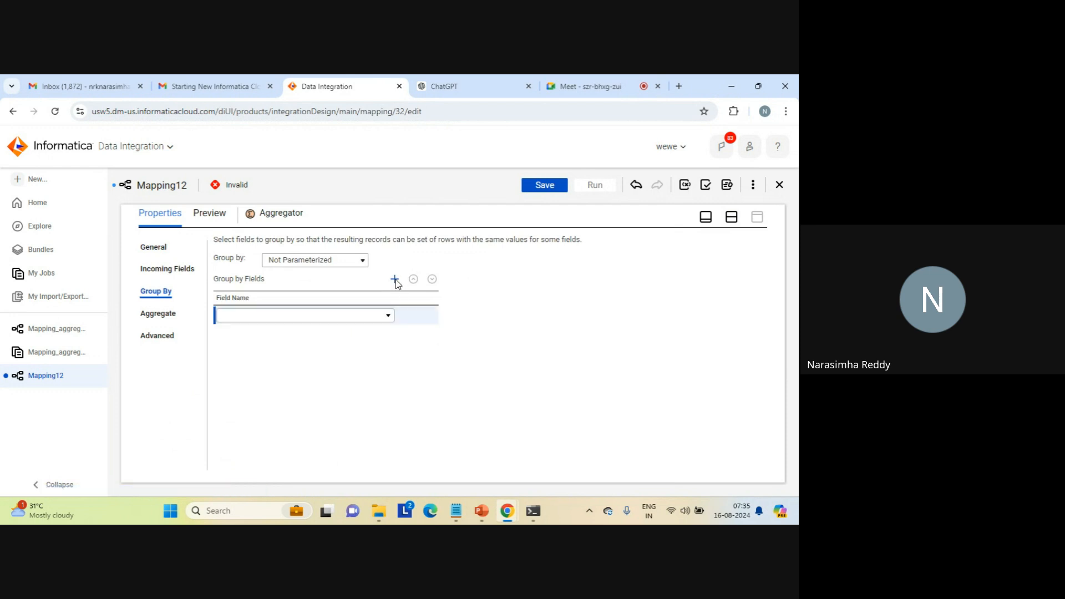
pyautogui.click(390, 316)
pyautogui.click(283, 361)
# - Create an aggregate output field named max_result with type double in the Aggregator
pyautogui.click(155, 314)
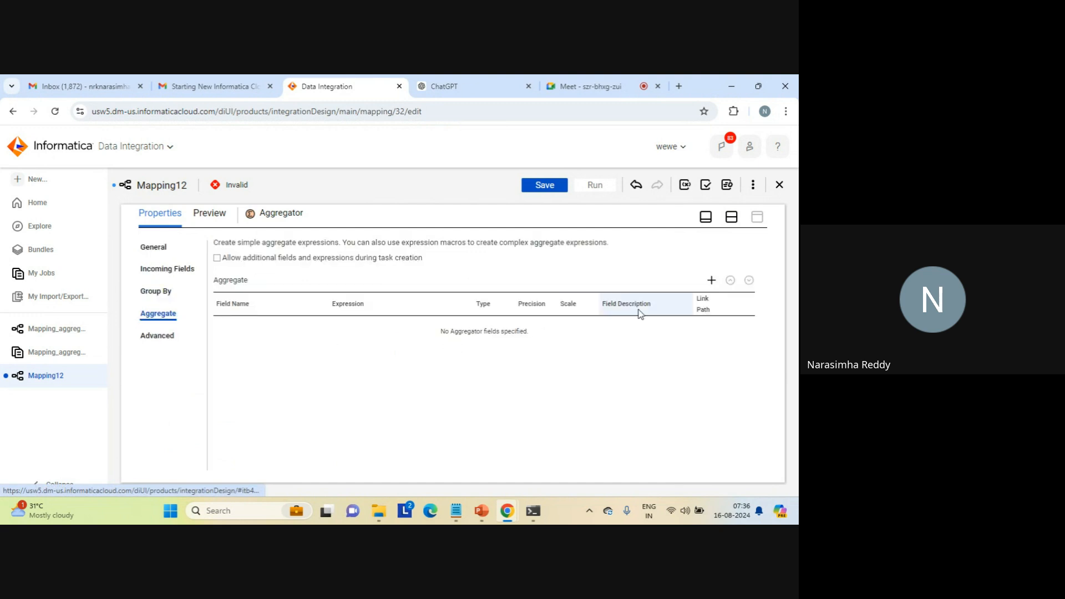
pyautogui.click(712, 281)
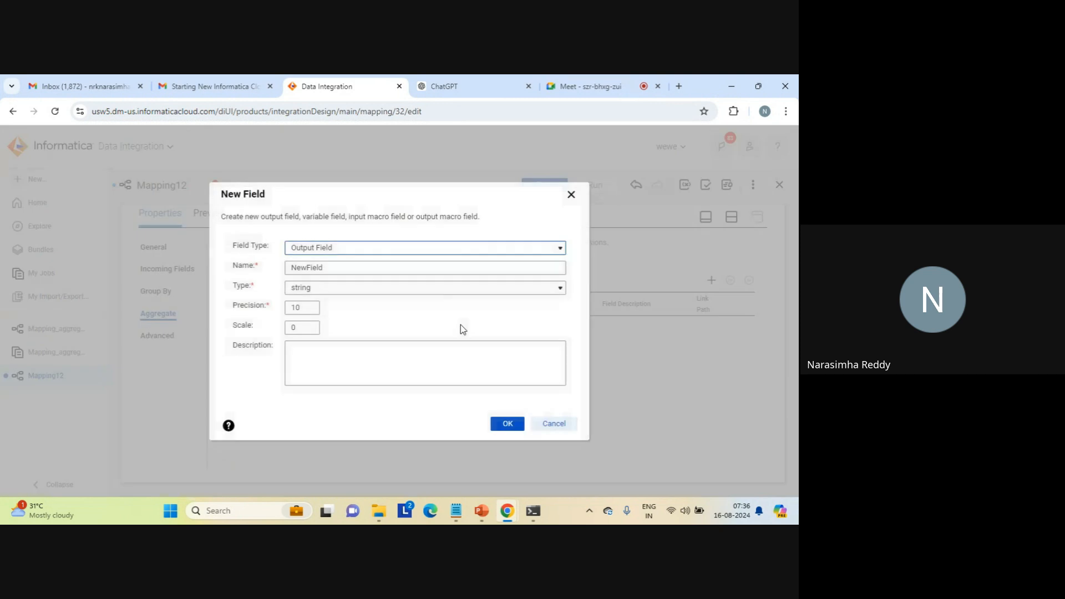
pyautogui.click(319, 271)
pyautogui.doubleClick(317, 271)
pyautogui.write('max_result')
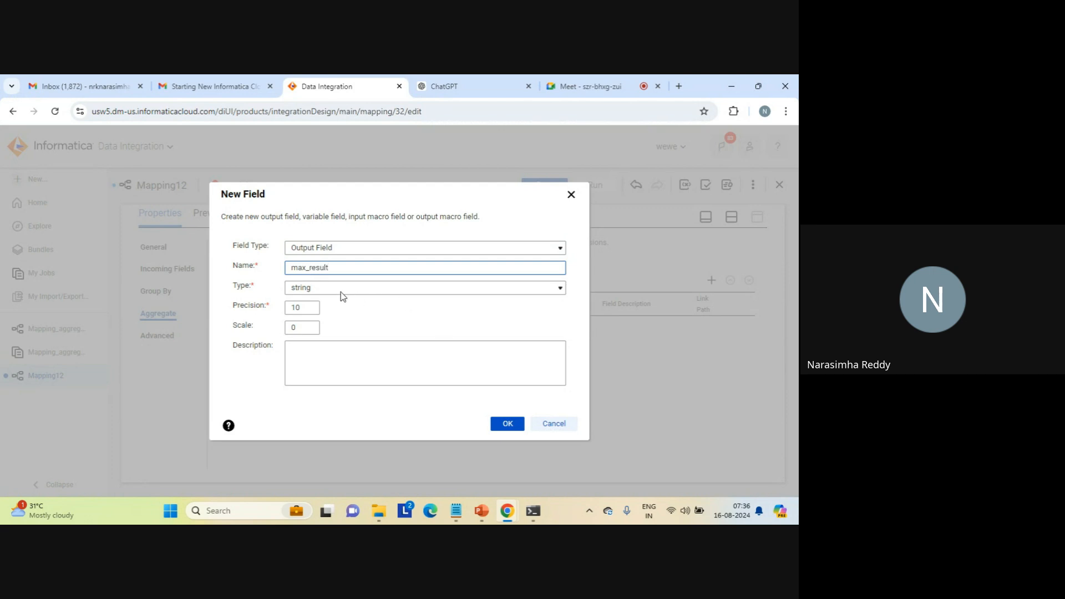
pyautogui.click(341, 289)
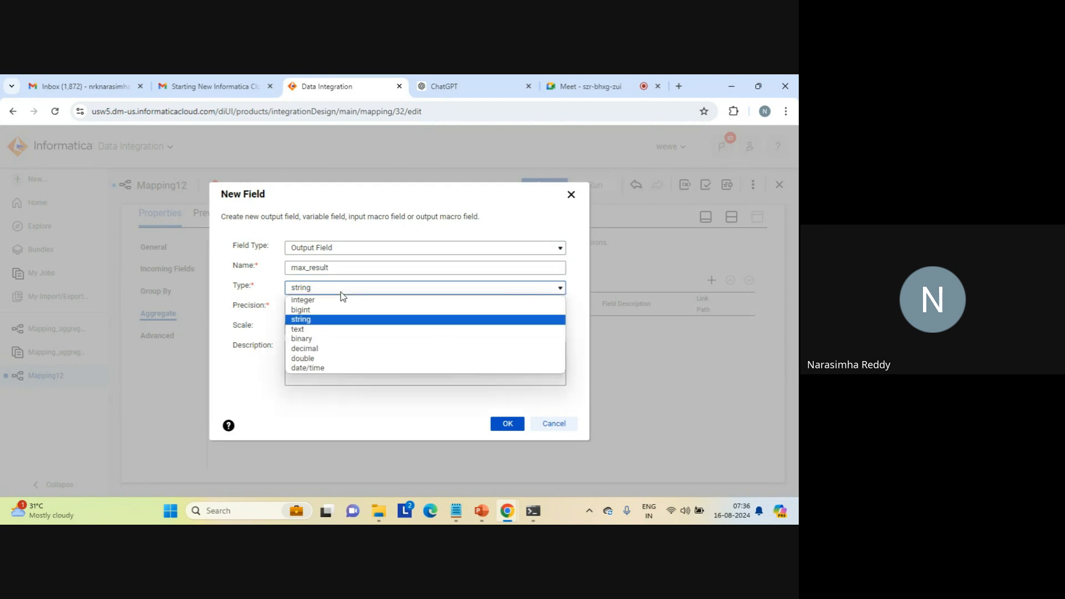
pyautogui.click(307, 359)
pyautogui.click(510, 425)
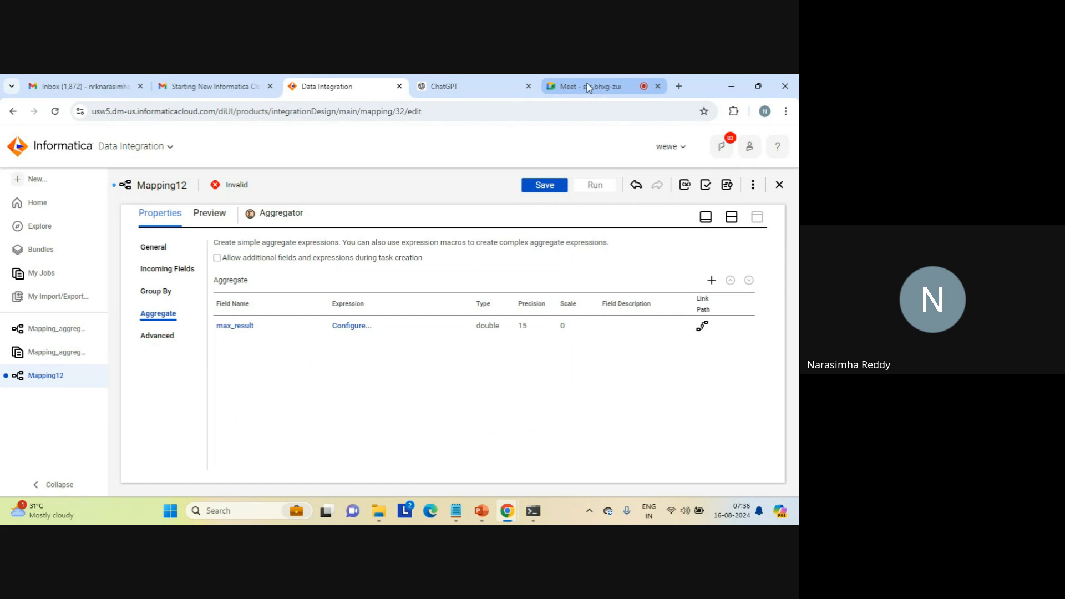
pyautogui.click(587, 84)
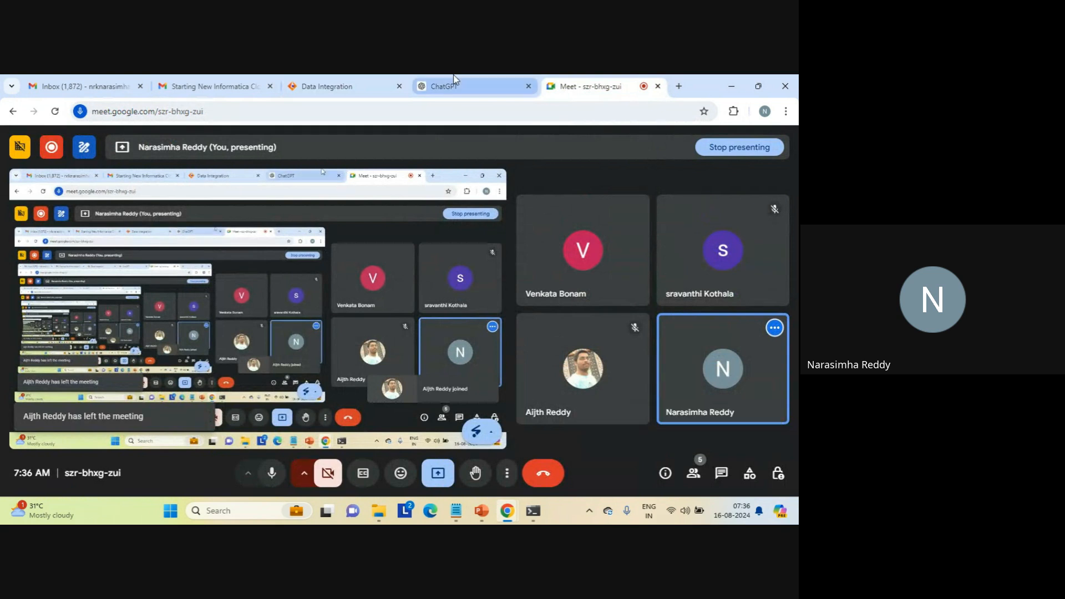
pyautogui.click(335, 87)
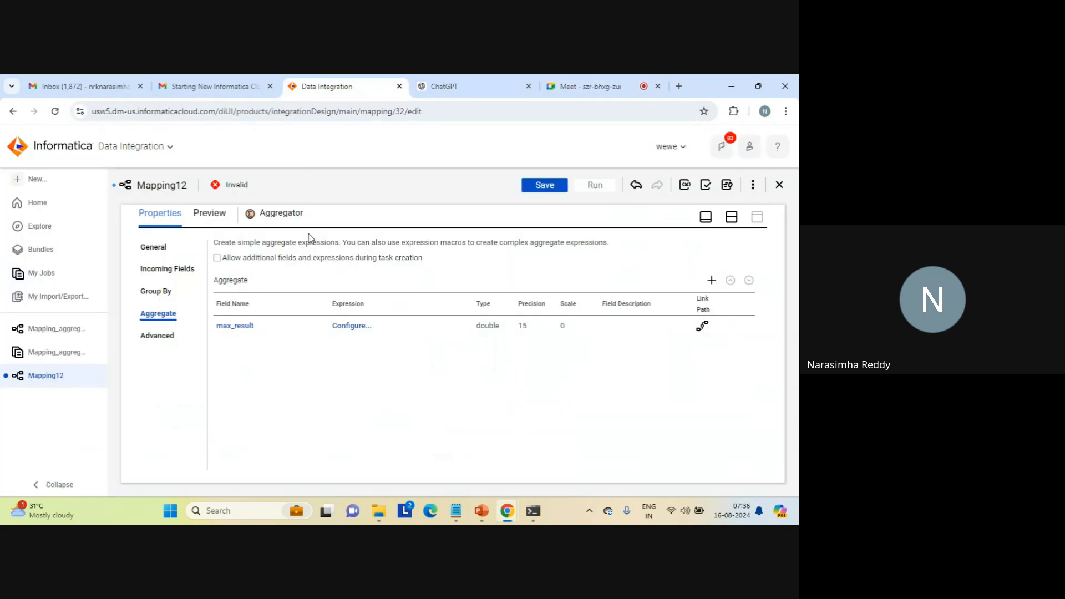
# - Configure the max_result expression as Max(c2) using the built-in aggregate function, and validate it
pyautogui.click(350, 327)
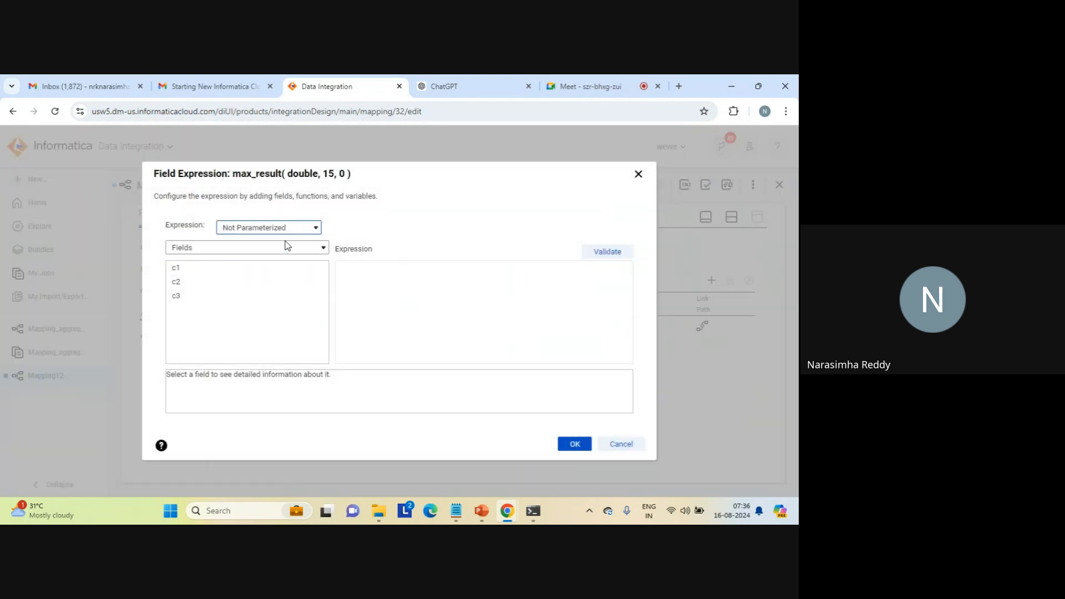
pyautogui.click(286, 246)
pyautogui.click(226, 289)
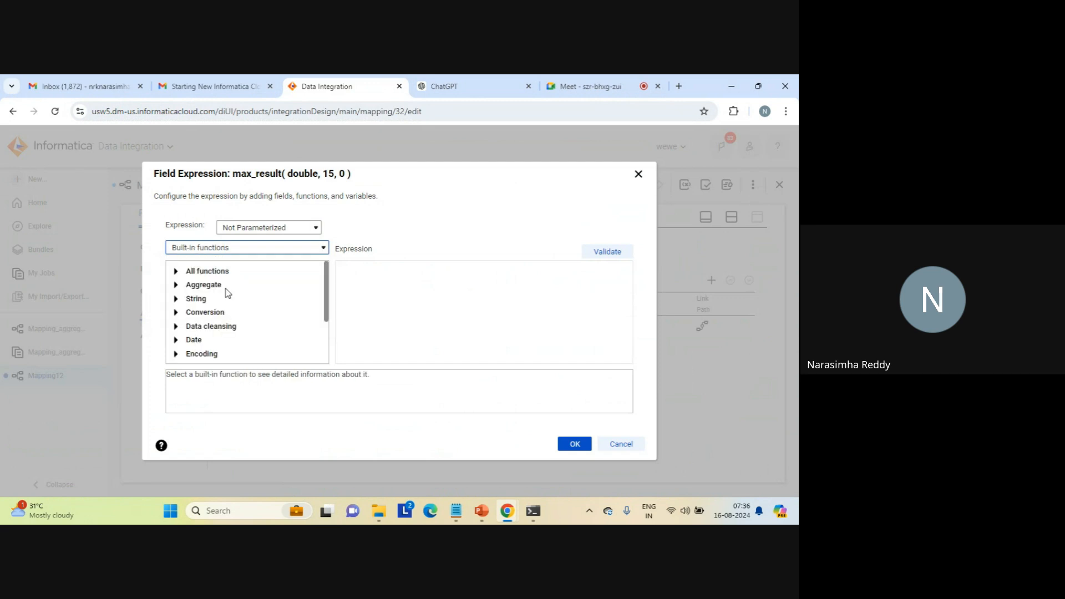
pyautogui.click(176, 285)
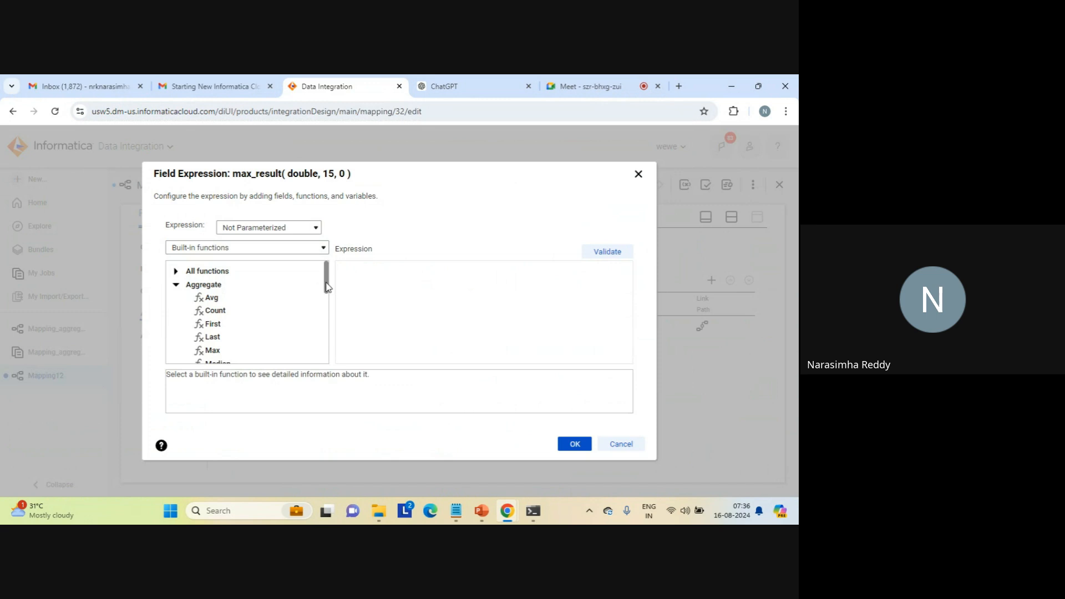
pyautogui.doubleClick(224, 351)
pyautogui.doubleClick(365, 266)
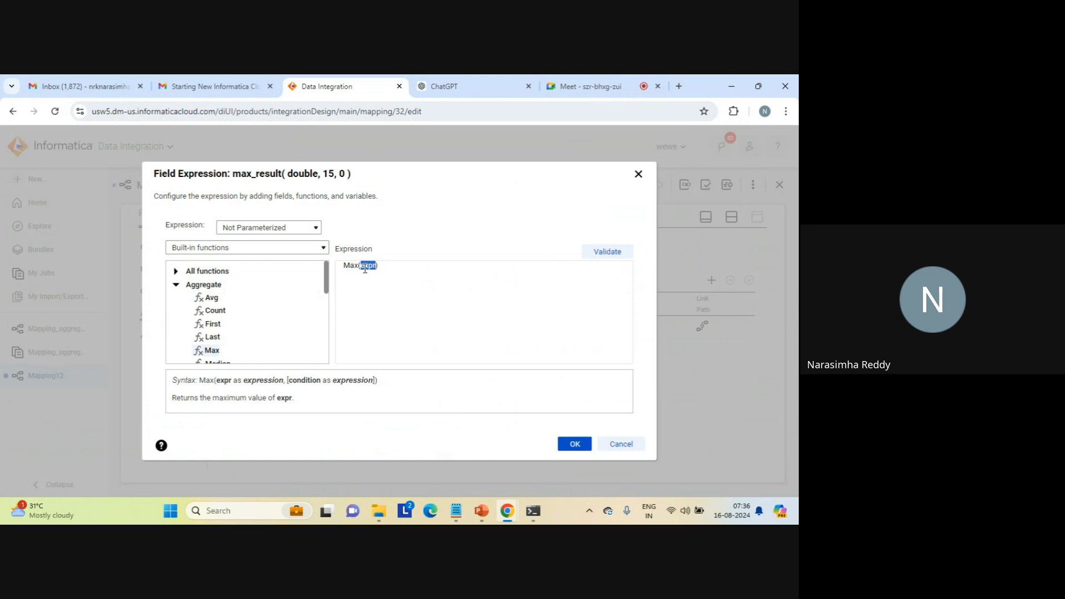
pyautogui.write('c2')
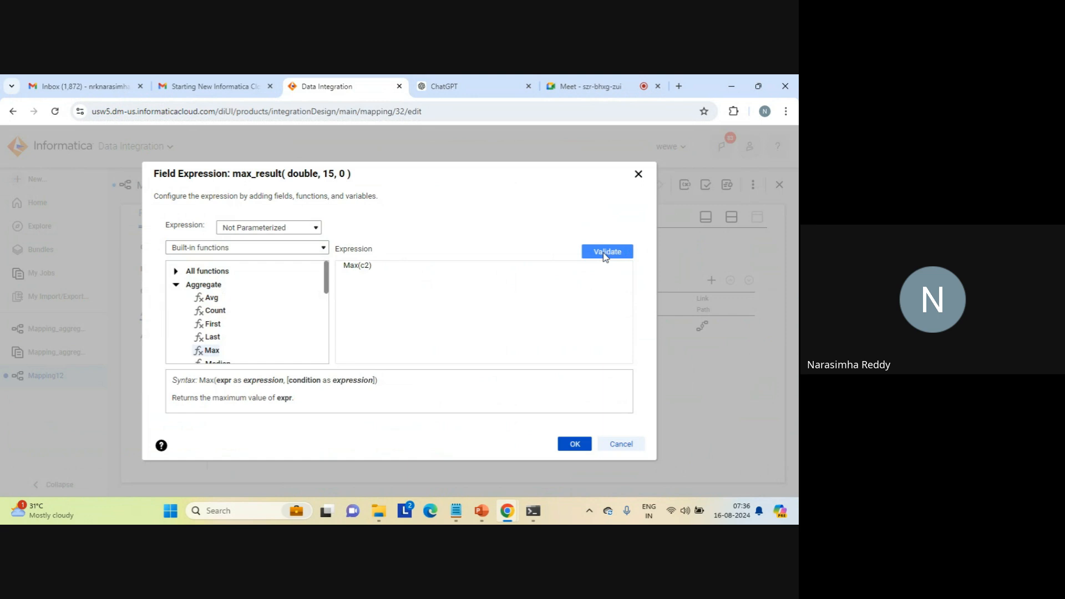
pyautogui.click(605, 252)
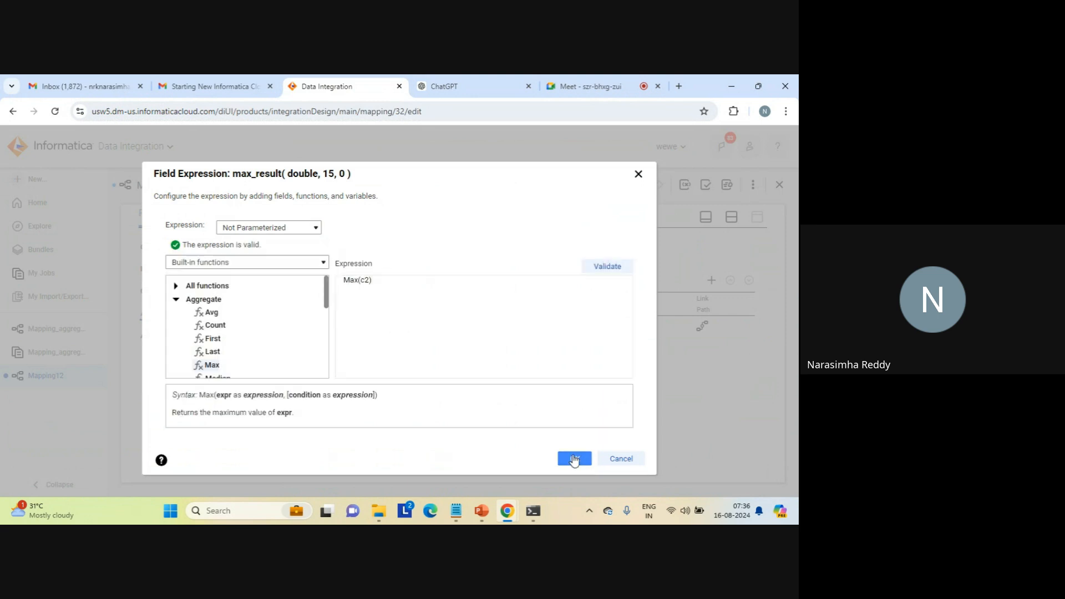
pyautogui.click(574, 459)
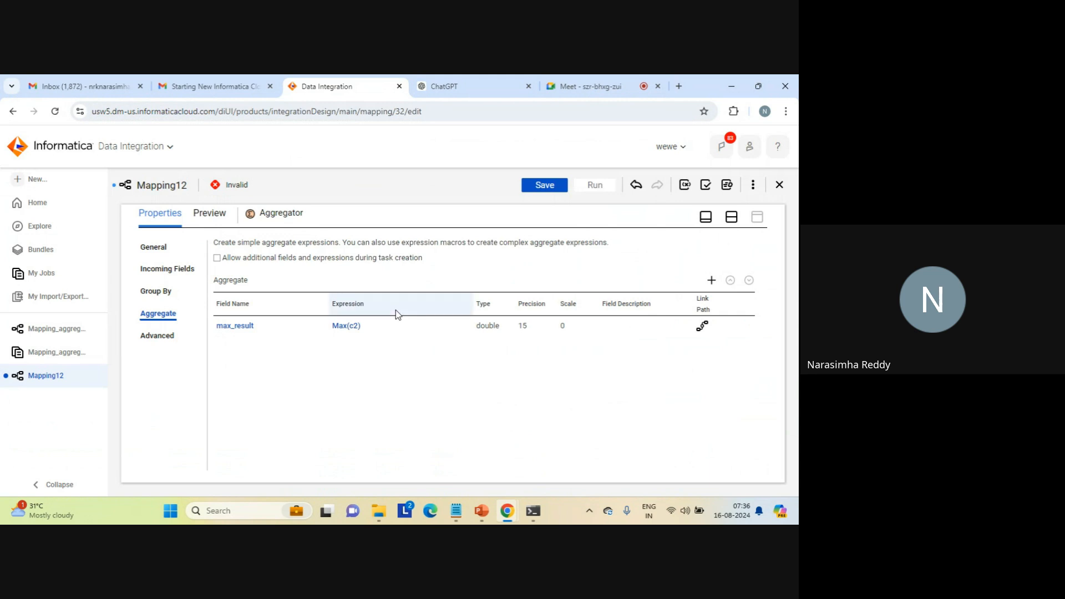
# - Enable Sorted Input in the Aggregator's advanced properties and return to the mapping canvas
pyautogui.click(157, 335)
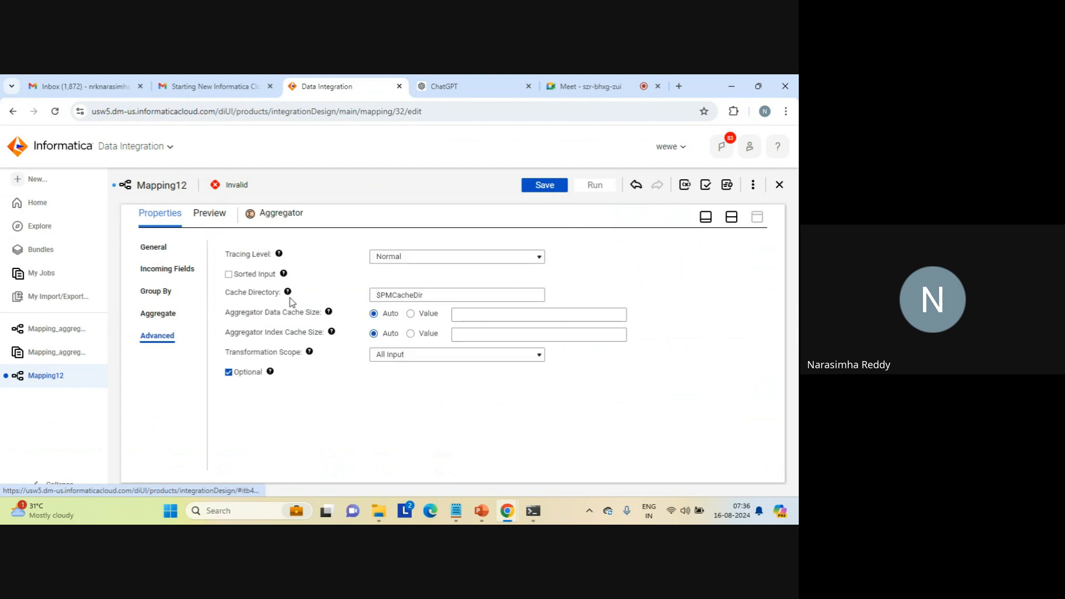
pyautogui.click(230, 275)
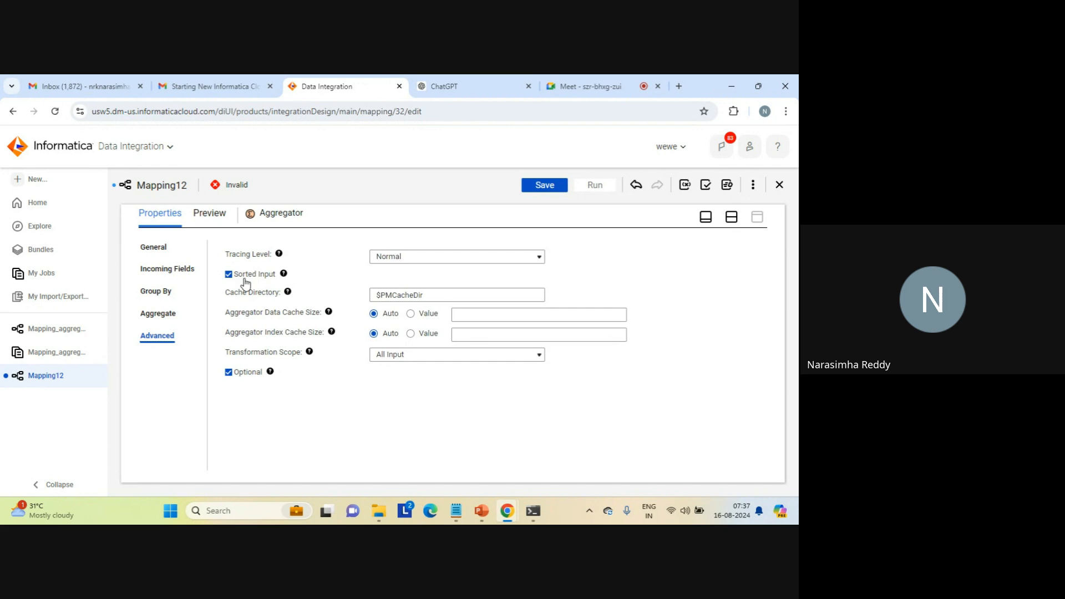
pyautogui.click(732, 219)
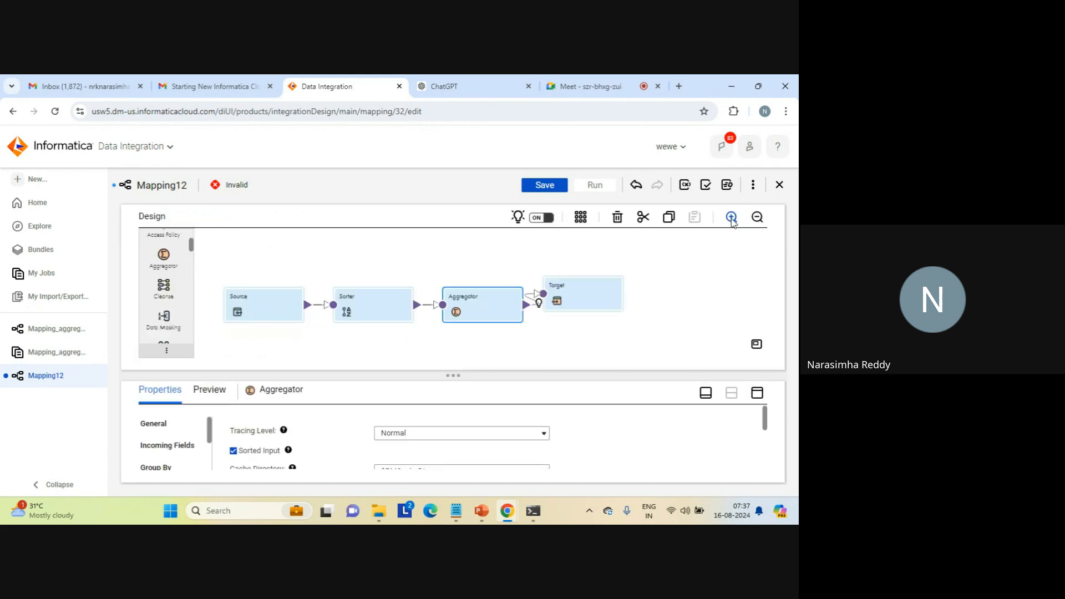
# - Set the Target transformation's connection to target_file_connection1 (Flat File)
pyautogui.click(571, 288)
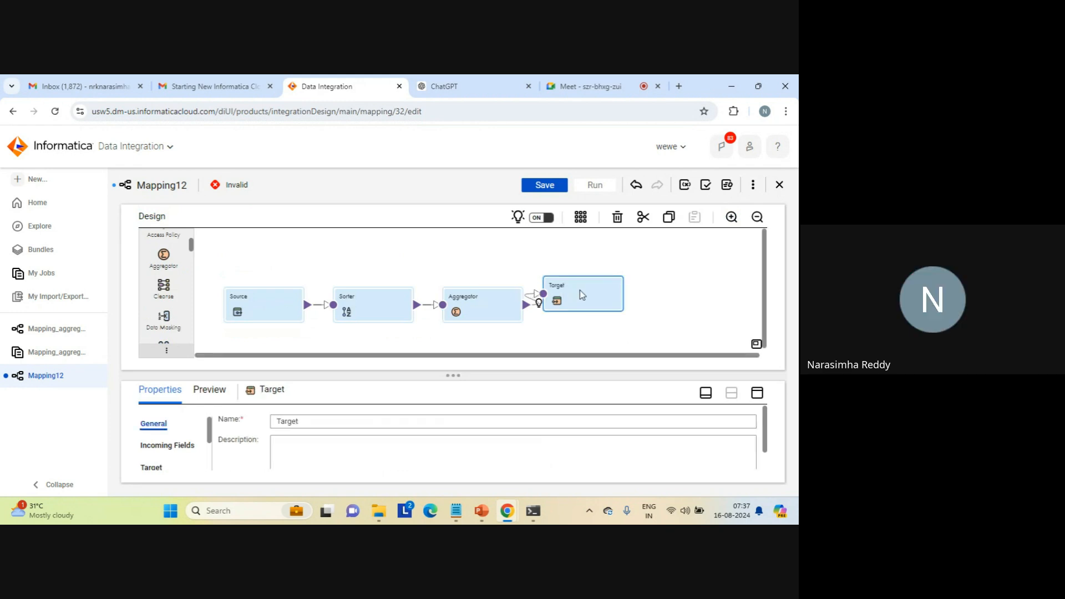
pyautogui.click(757, 393)
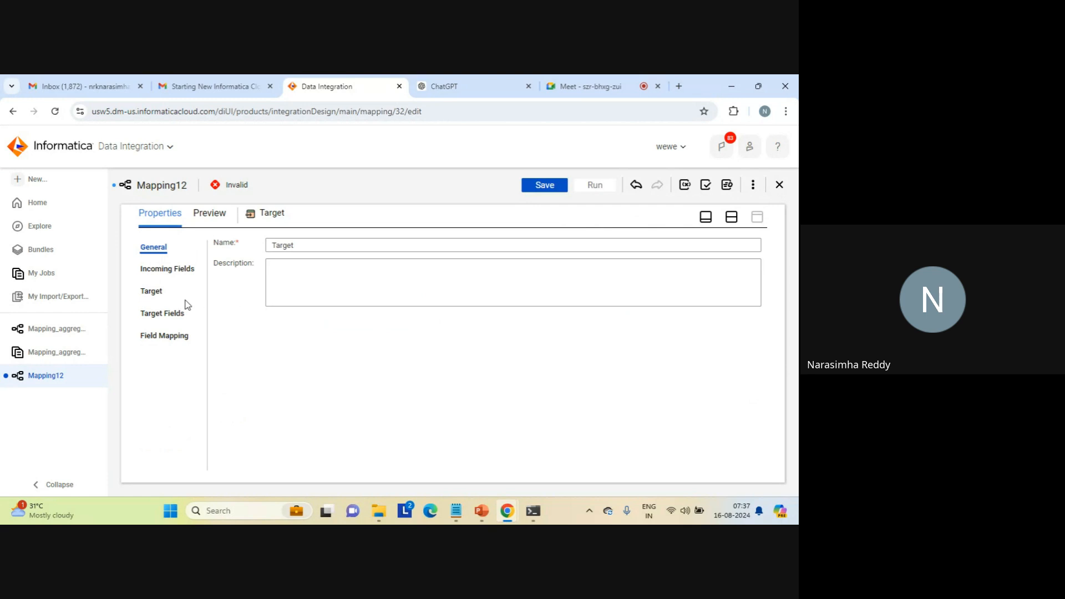
pyautogui.click(156, 293)
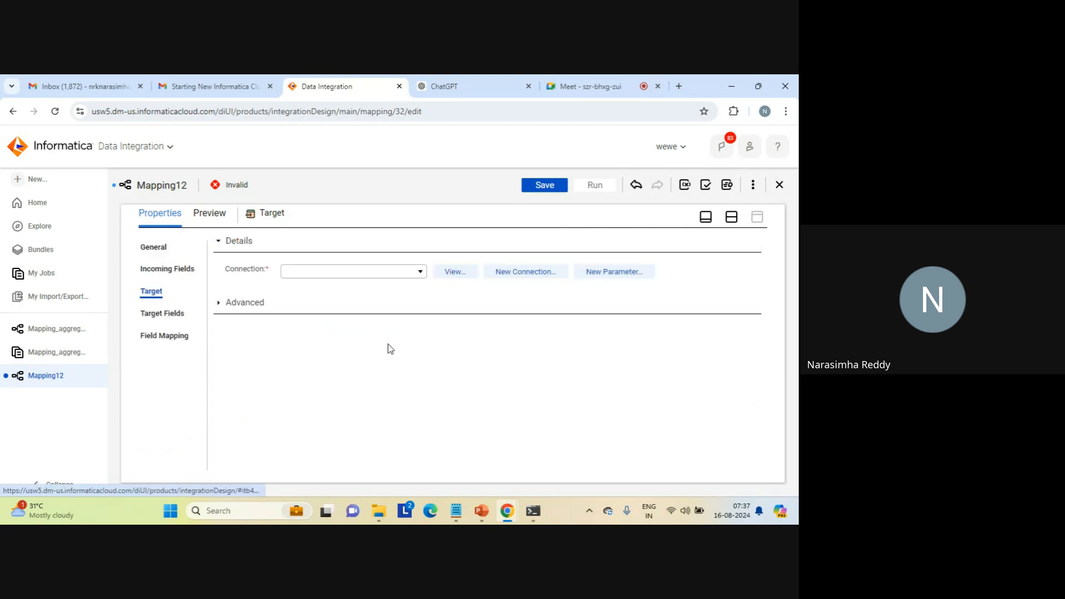
pyautogui.click(420, 273)
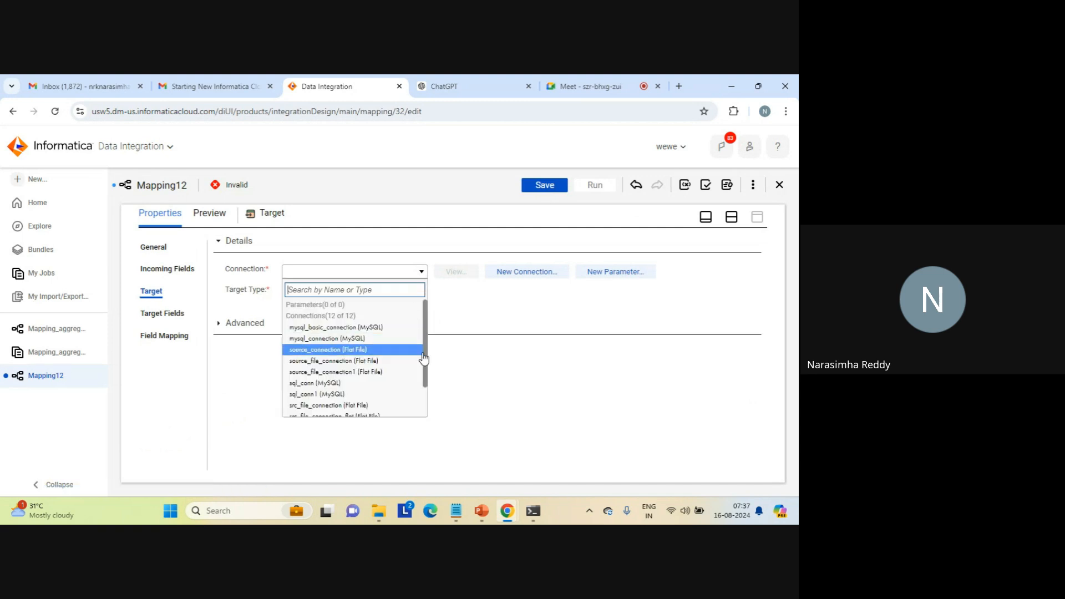
pyautogui.moveTo(425, 356); pyautogui.dragTo(420, 405)
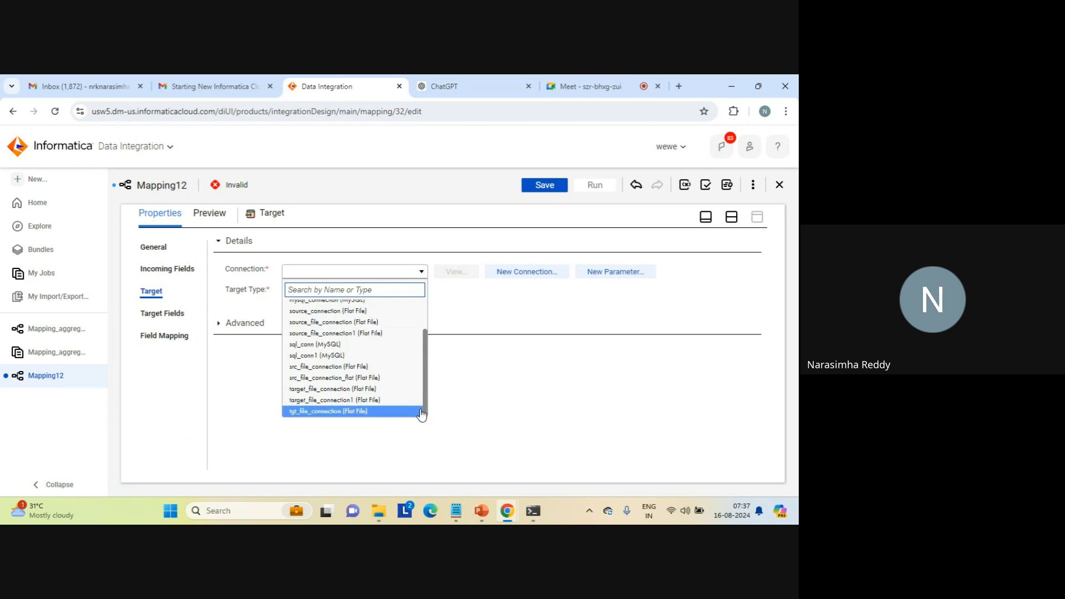
pyautogui.click(373, 399)
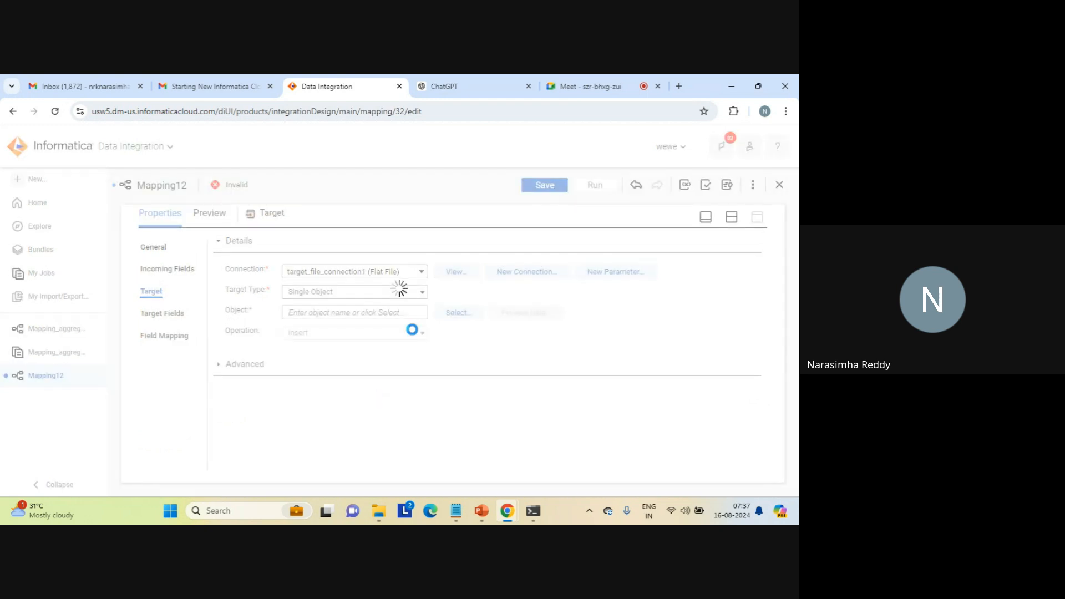
# - Set the target object to a new file created at runtime with the static file name max_result_cdi.txt
pyautogui.click(455, 313)
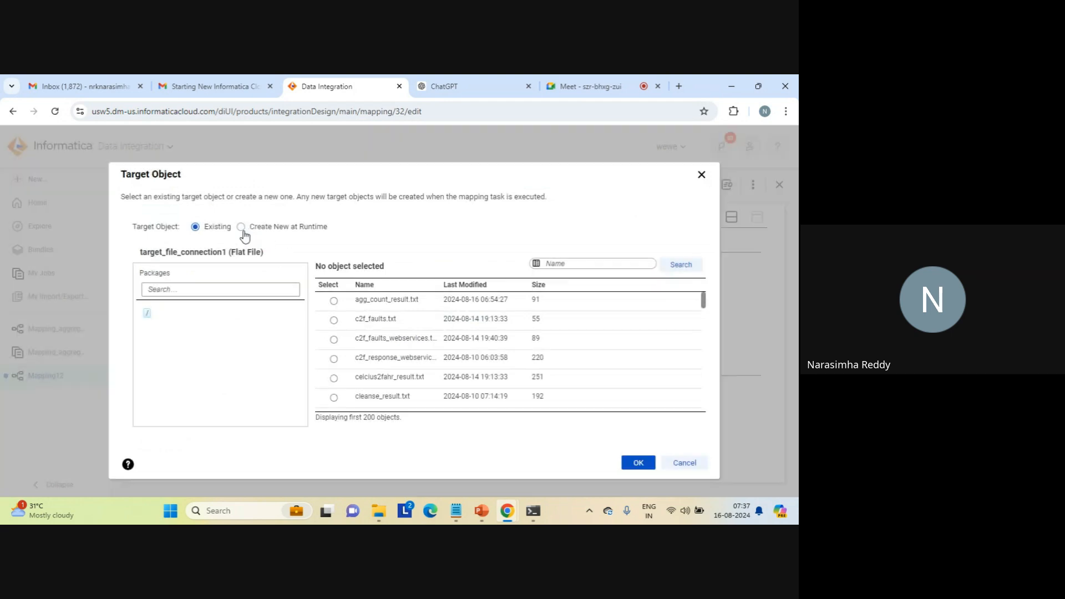
pyautogui.click(242, 230)
pyautogui.click(259, 323)
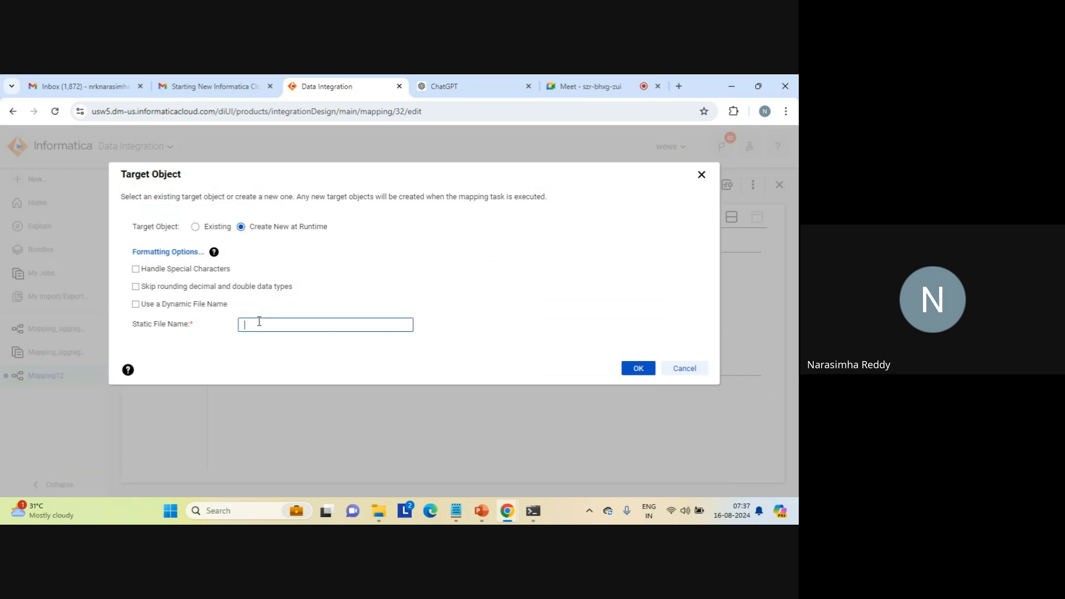
pyautogui.write('max')
pyautogui.write('_result')
pyautogui.write('_co')
pyautogui.write('i.txt')
pyautogui.click(634, 365)
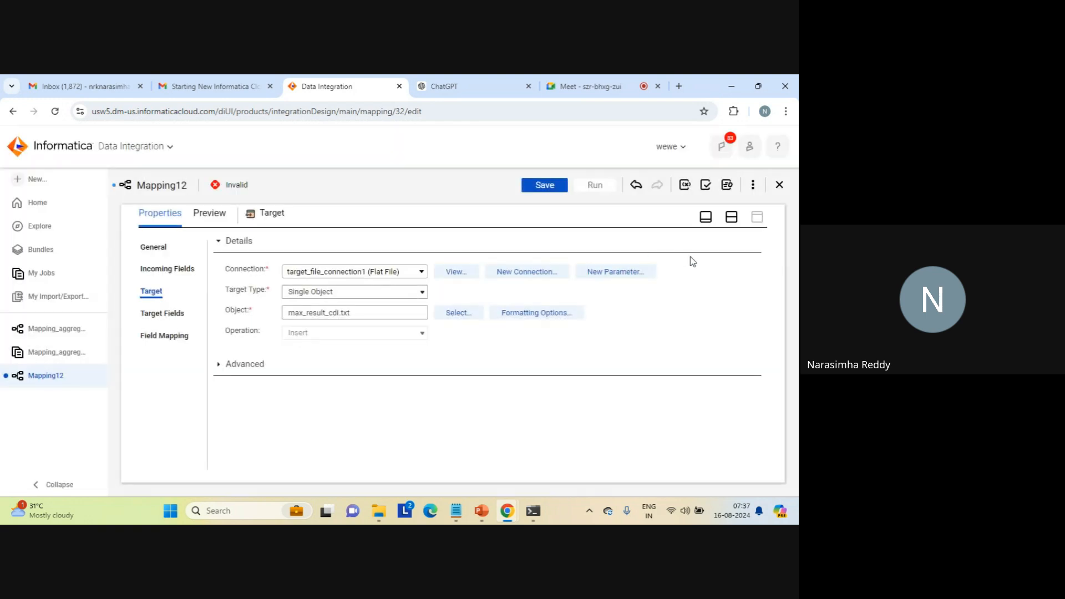
# - Bring back the design canvas alongside the properties and save the mapping
pyautogui.click(731, 217)
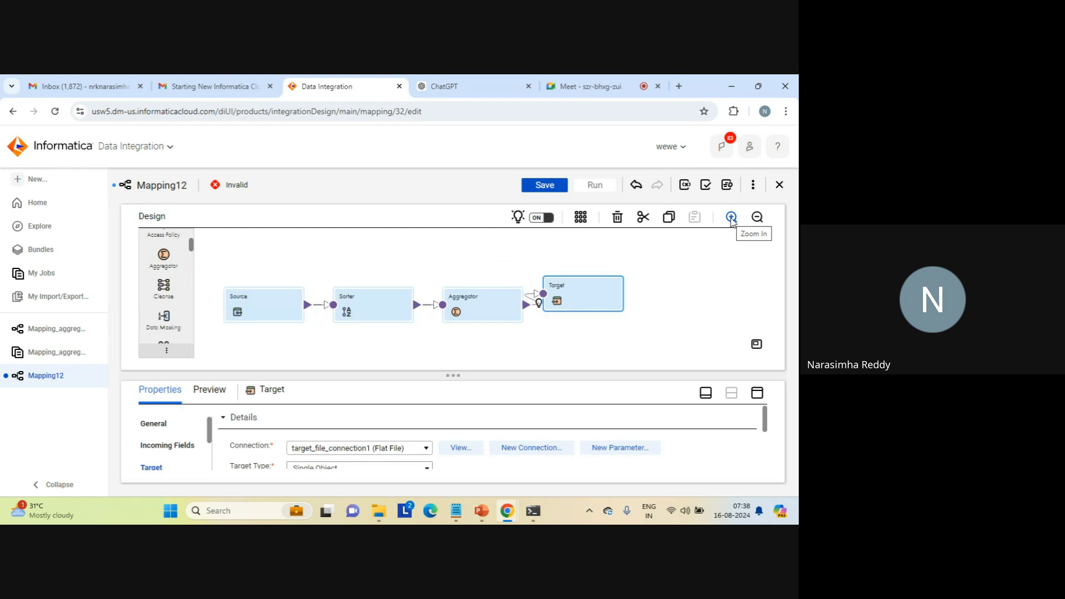
pyautogui.click(543, 185)
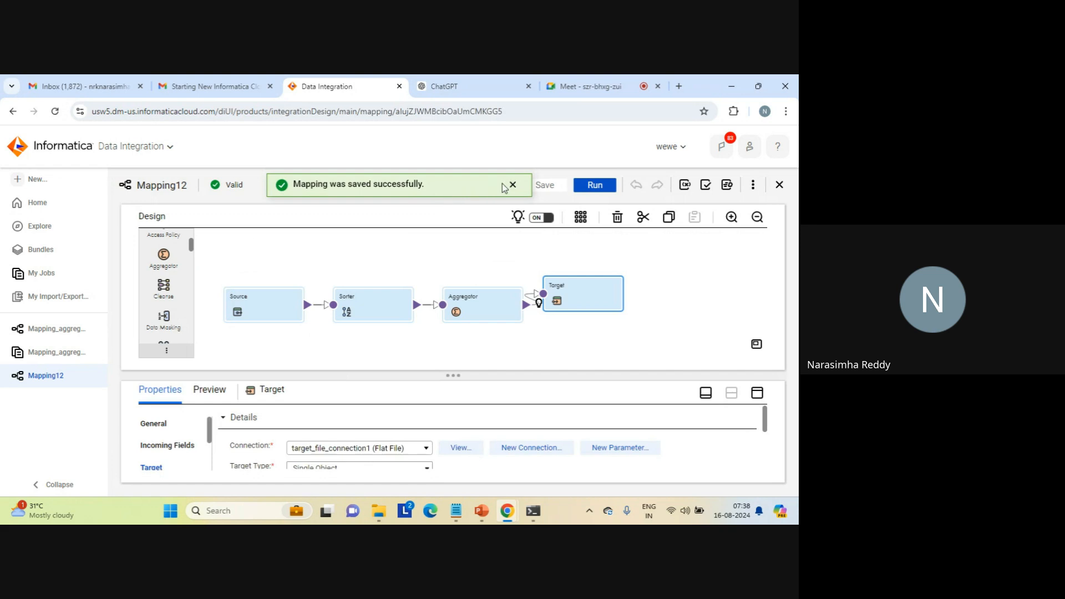
pyautogui.click(512, 184)
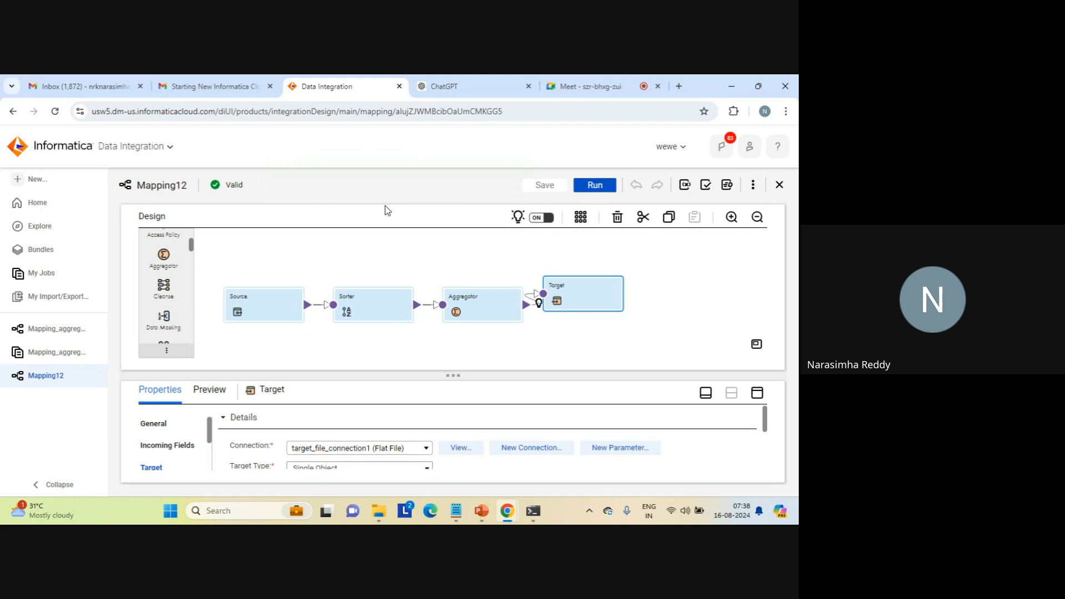
# - Rename the mapping as Mapping_aggregator_pre_sorted_data and save it
pyautogui.click(392, 238)
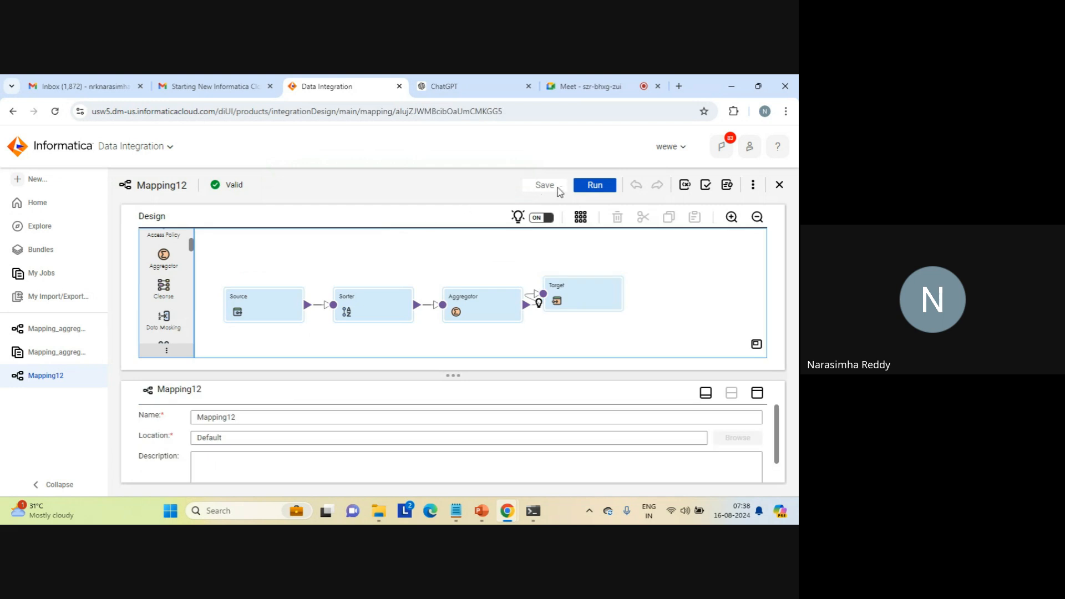
pyautogui.click(593, 189)
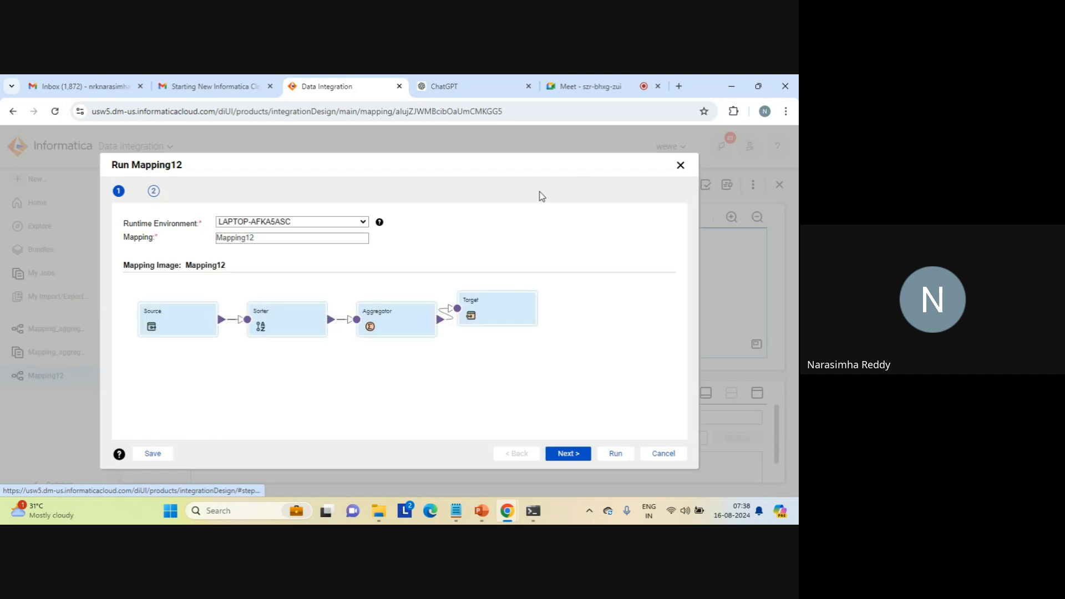
pyautogui.click(661, 453)
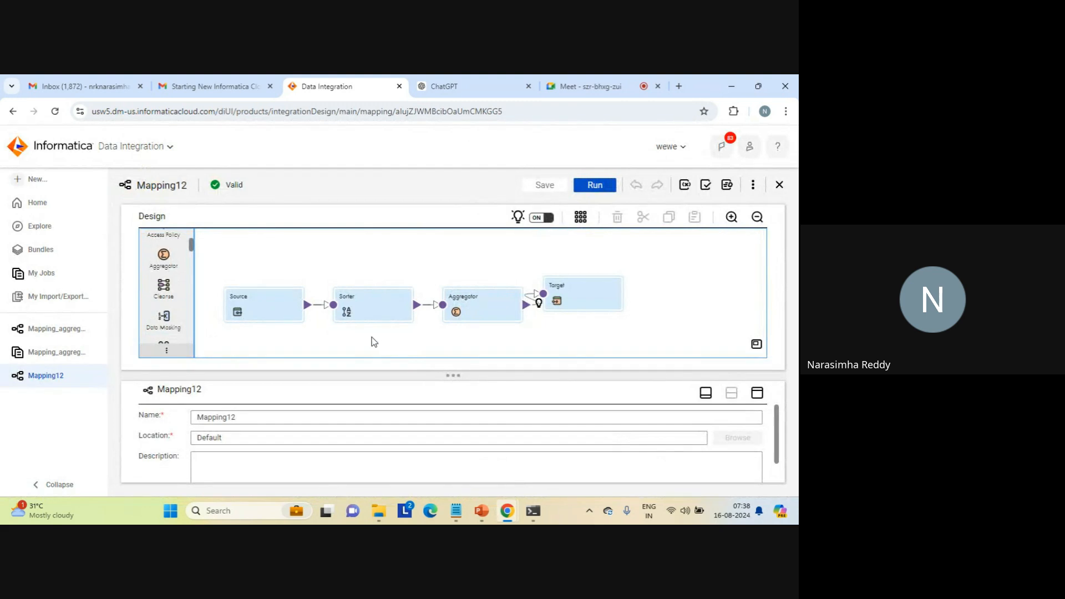
pyautogui.click(261, 411)
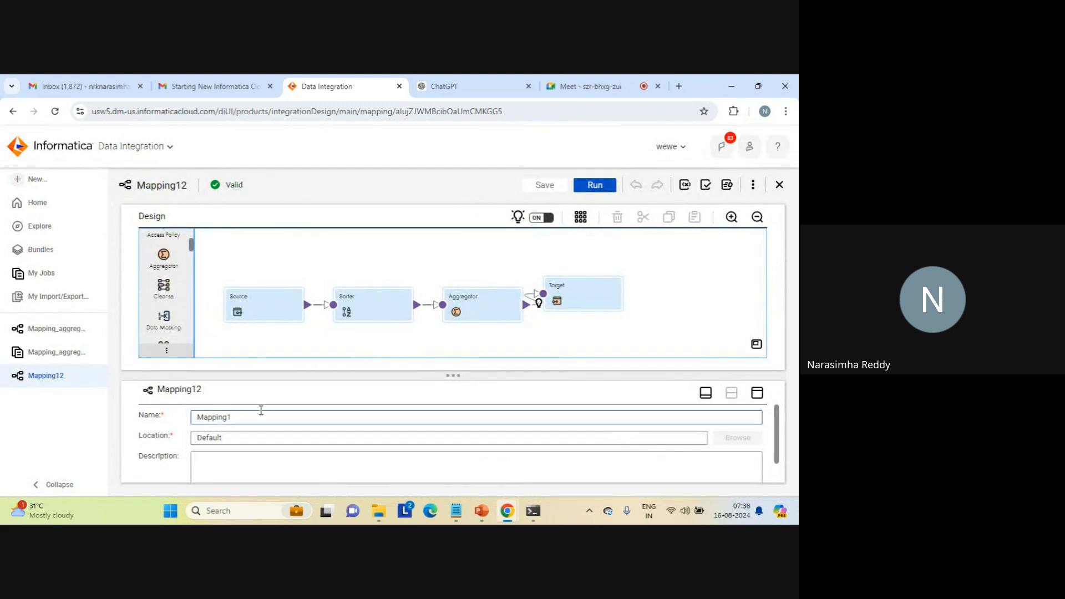
pyautogui.write('_aggregator_pre_sorted')
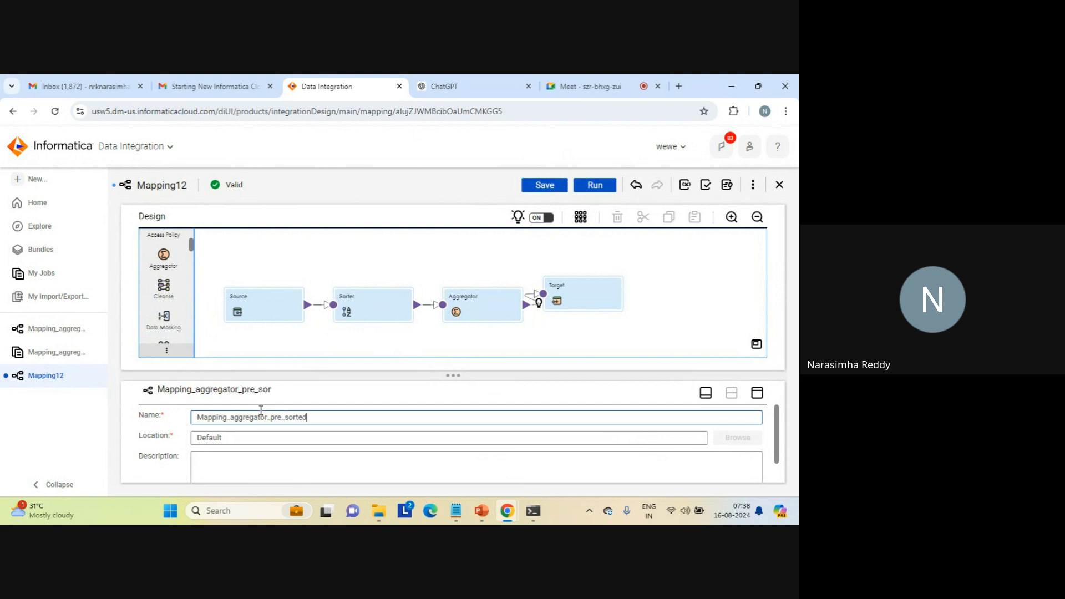
pyautogui.write('_data')
pyautogui.click(544, 186)
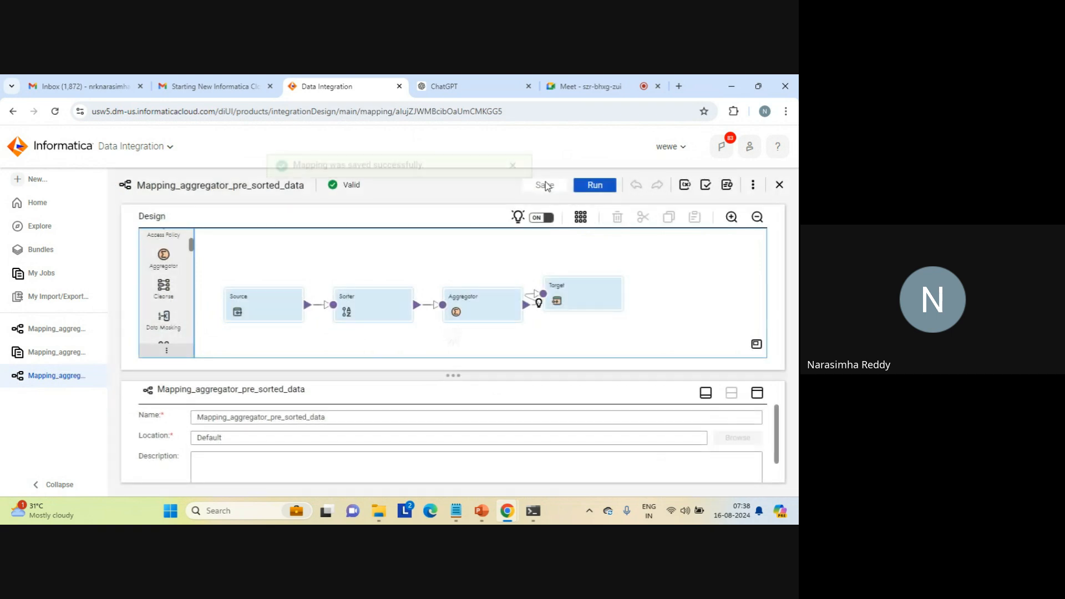
pyautogui.click(511, 184)
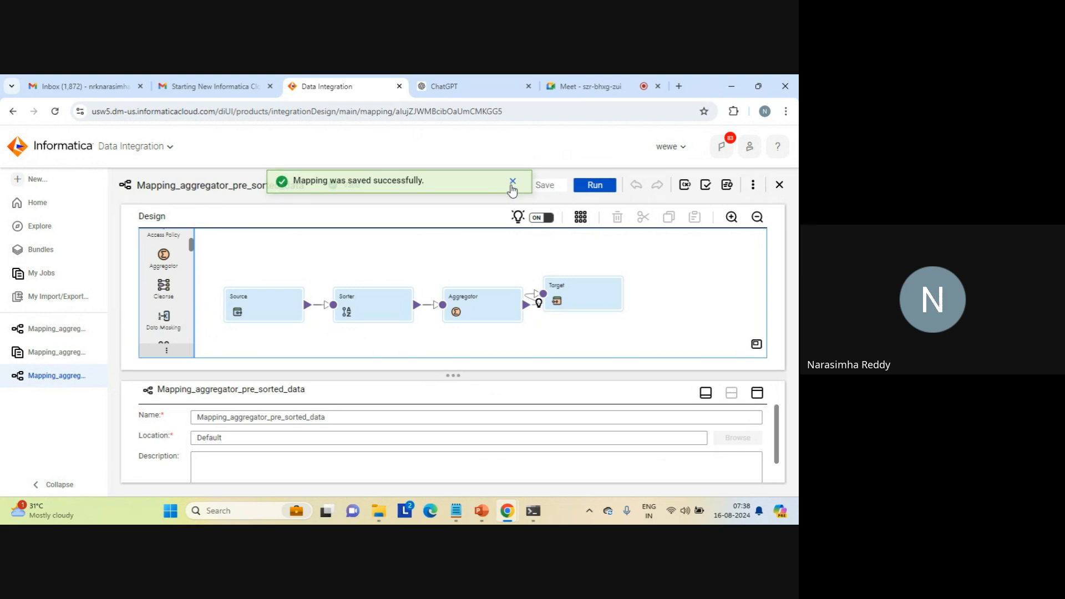
# - Run Mapping_aggregator_pre_sorted_data in the preselected runtime environment and open its entry in My Jobs
pyautogui.click(592, 186)
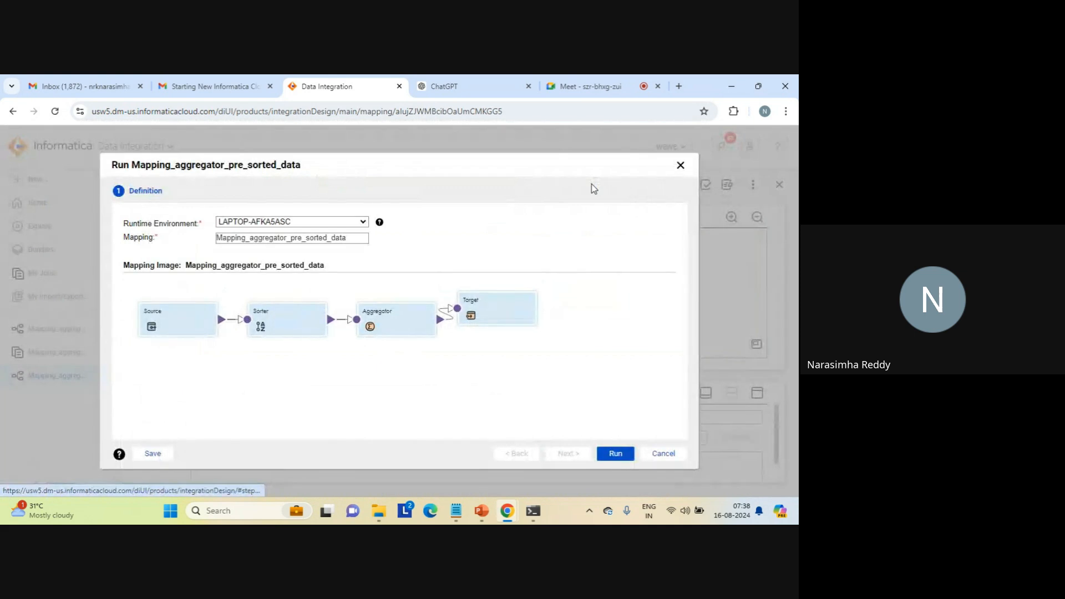
pyautogui.click(614, 454)
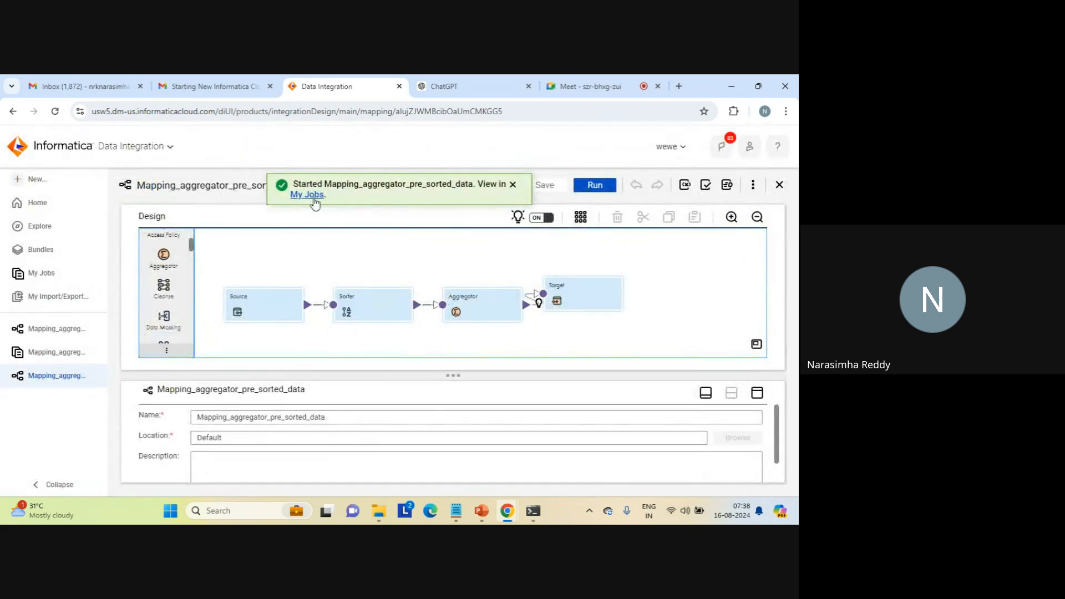
pyautogui.click(314, 199)
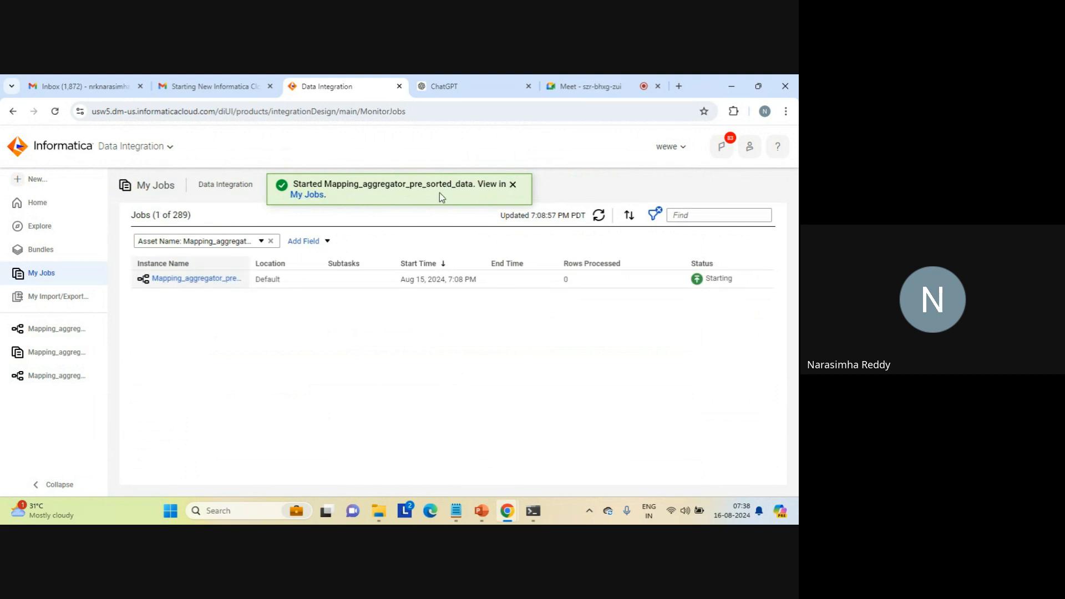
pyautogui.click(512, 185)
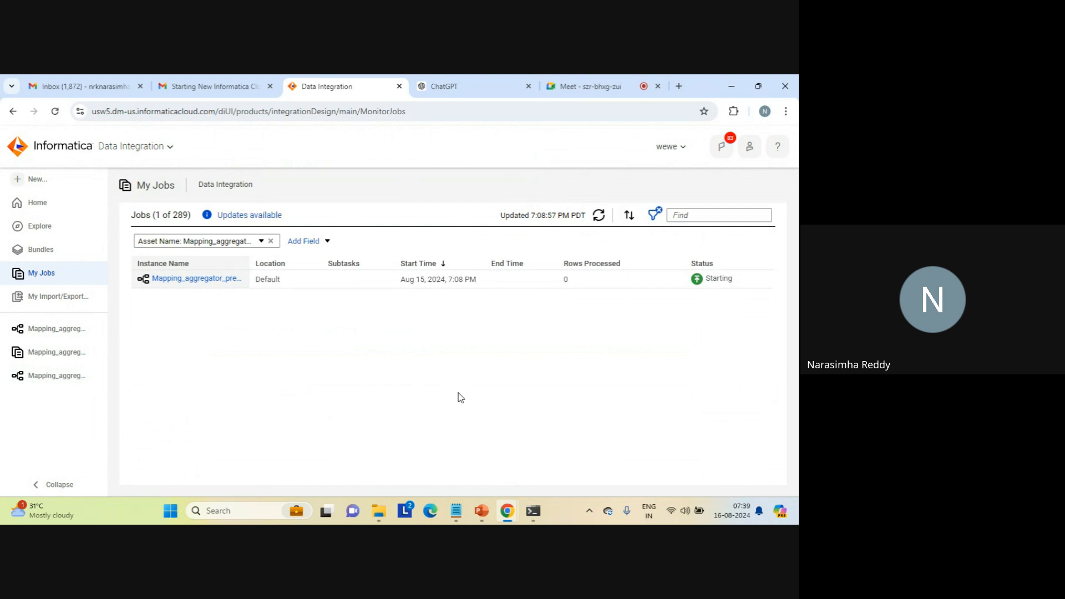
# - Refresh the My Jobs list to check the status of the mapping run
pyautogui.click(589, 85)
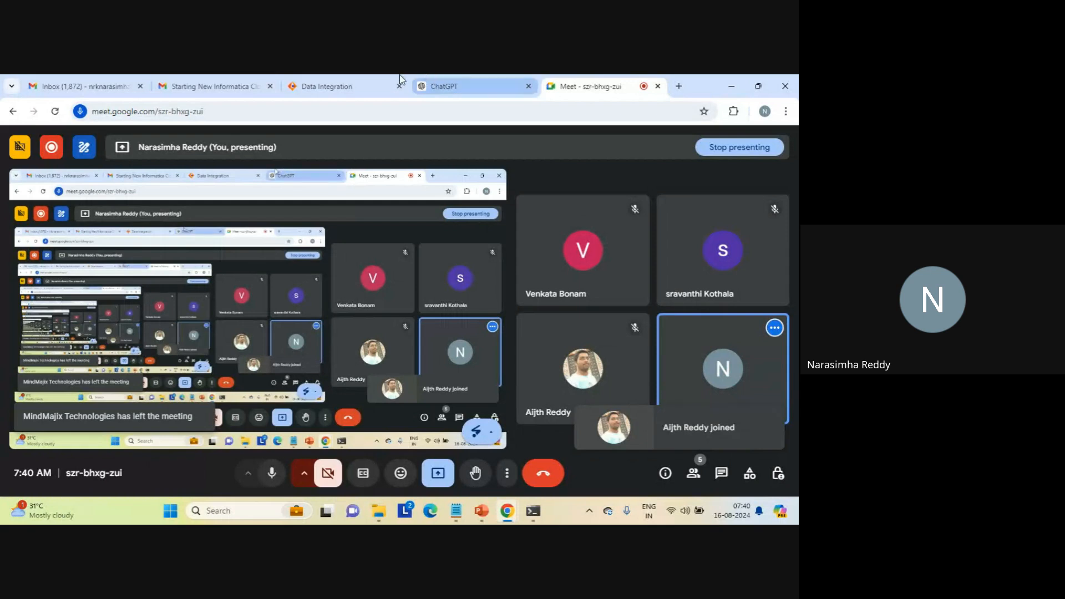
pyautogui.click(326, 88)
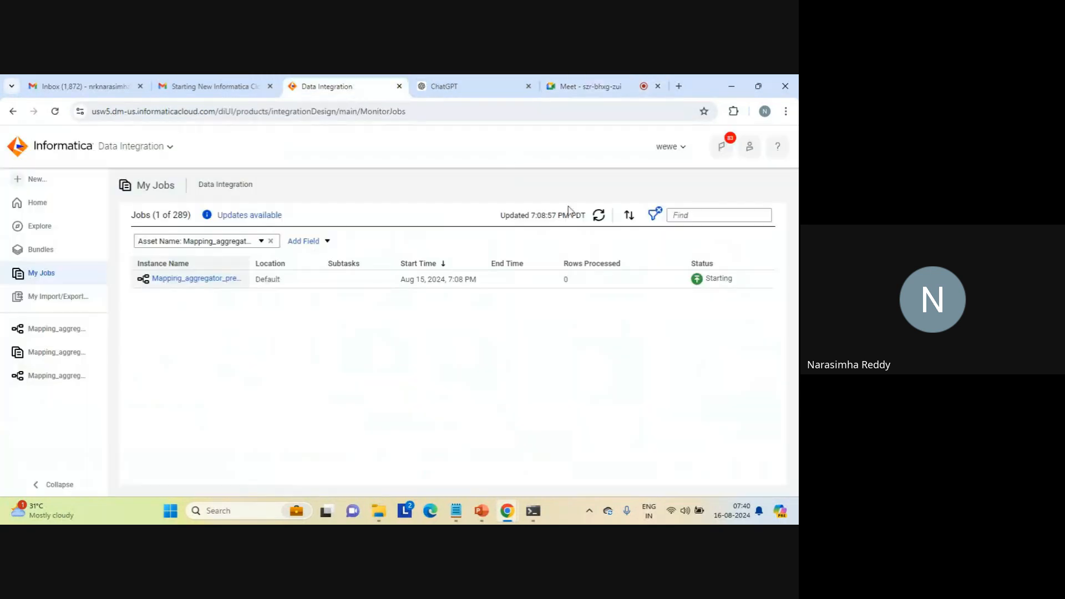
pyautogui.click(599, 216)
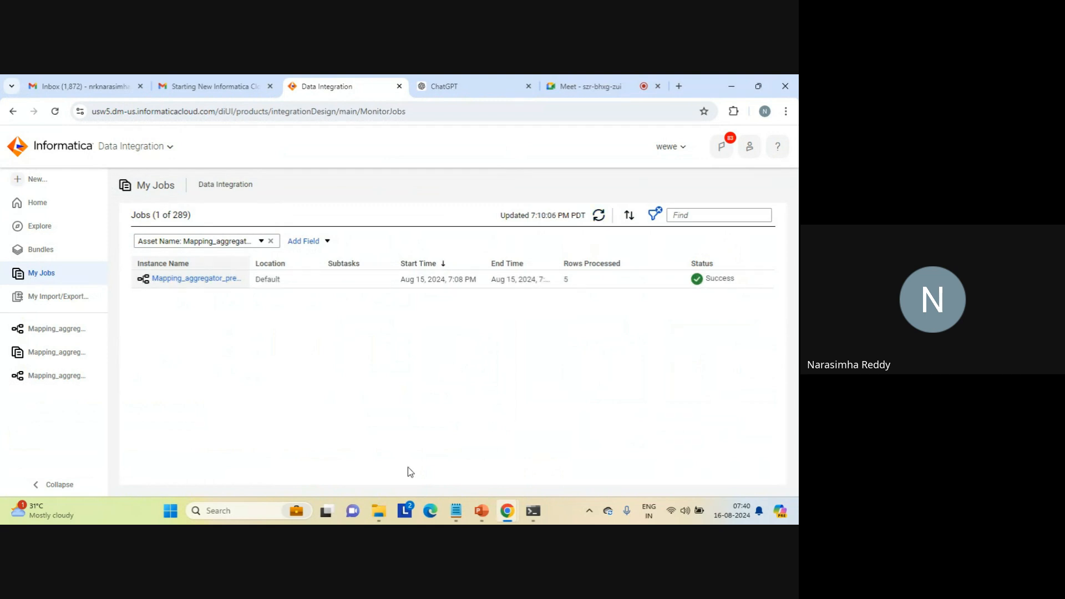
# - Switch to File Explorer, sort the target folder by newest modification date, and open max_result_cdi.txt
pyautogui.moveTo(377, 518)
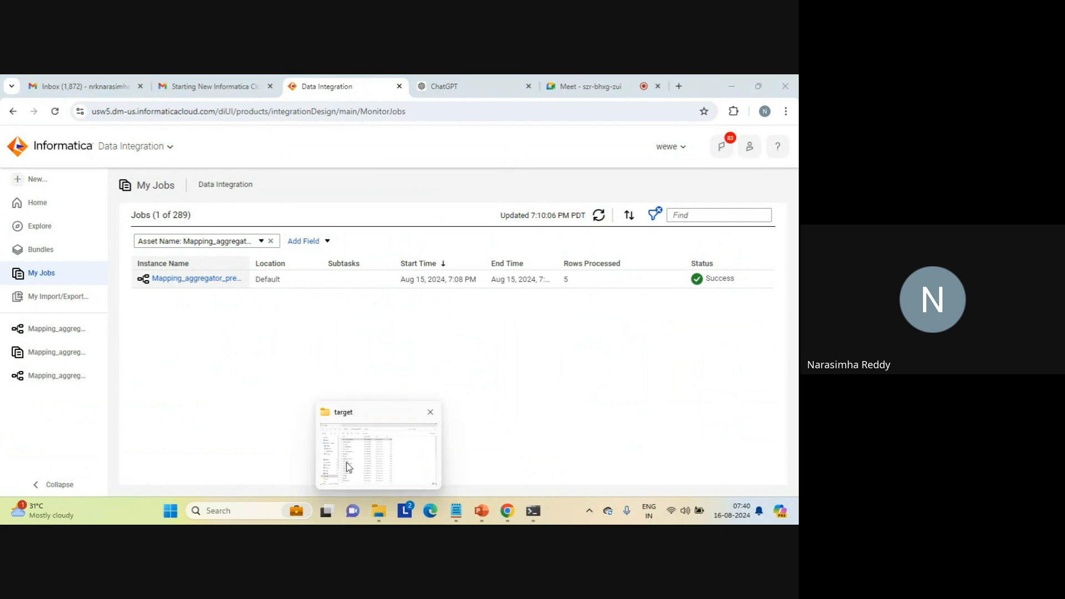
pyautogui.click(348, 467)
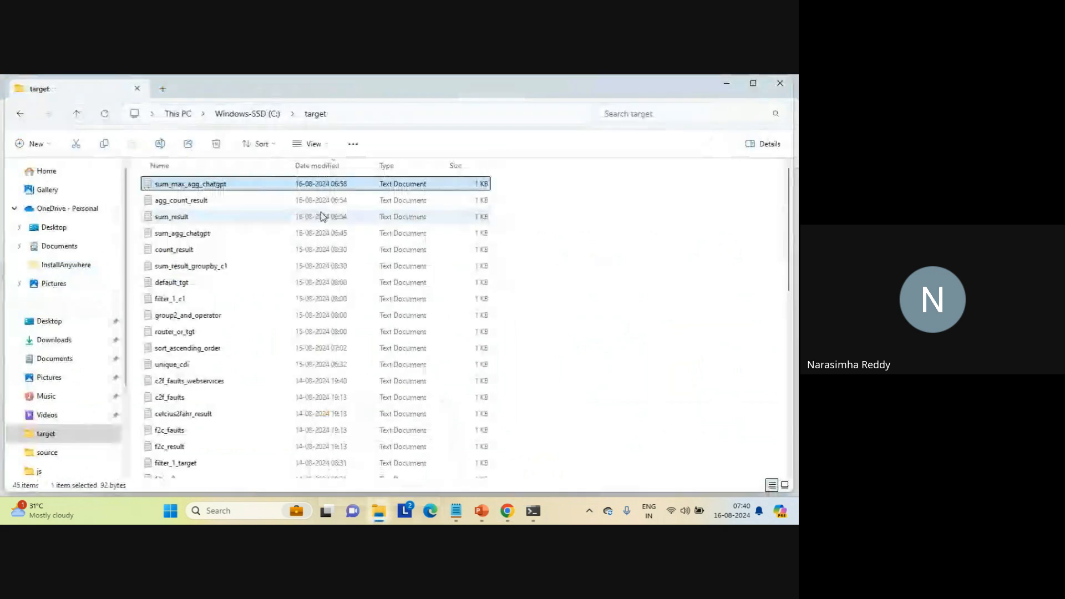
pyautogui.click(334, 167)
pyautogui.click(334, 167)
pyautogui.doubleClick(196, 187)
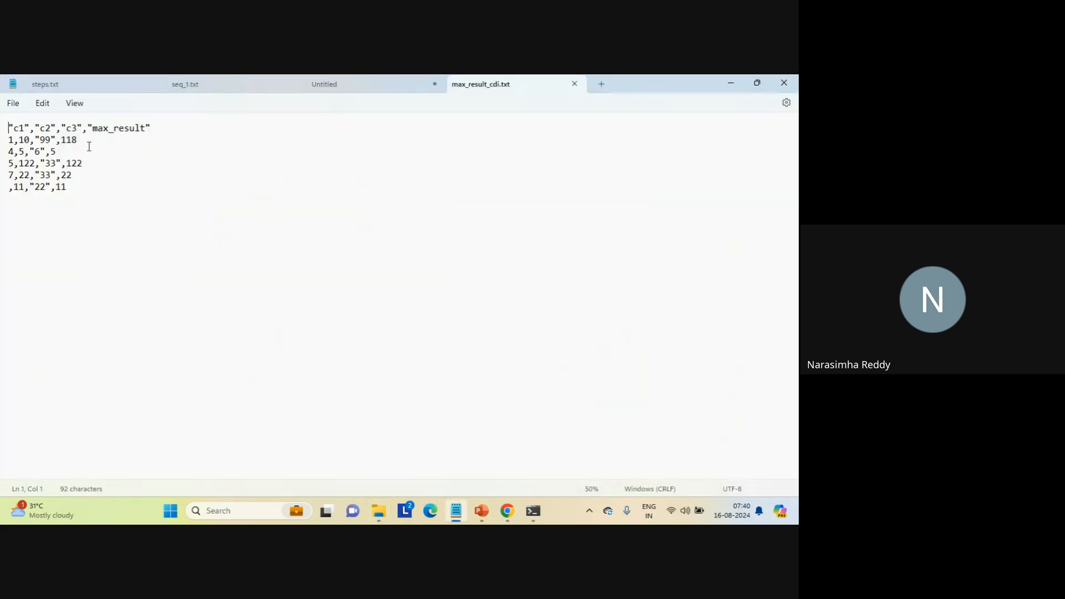
# - Compare the max_result value for c1 = 1 in max_result_cdi.txt with the source rows in seq_1.txt
pyautogui.doubleClick(68, 139)
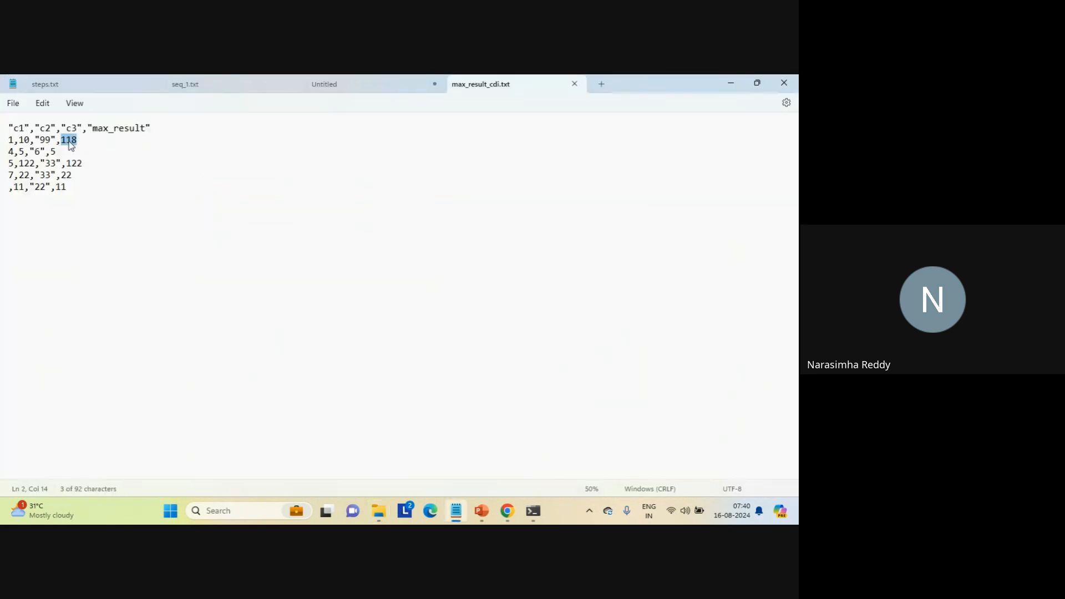
pyautogui.click(235, 89)
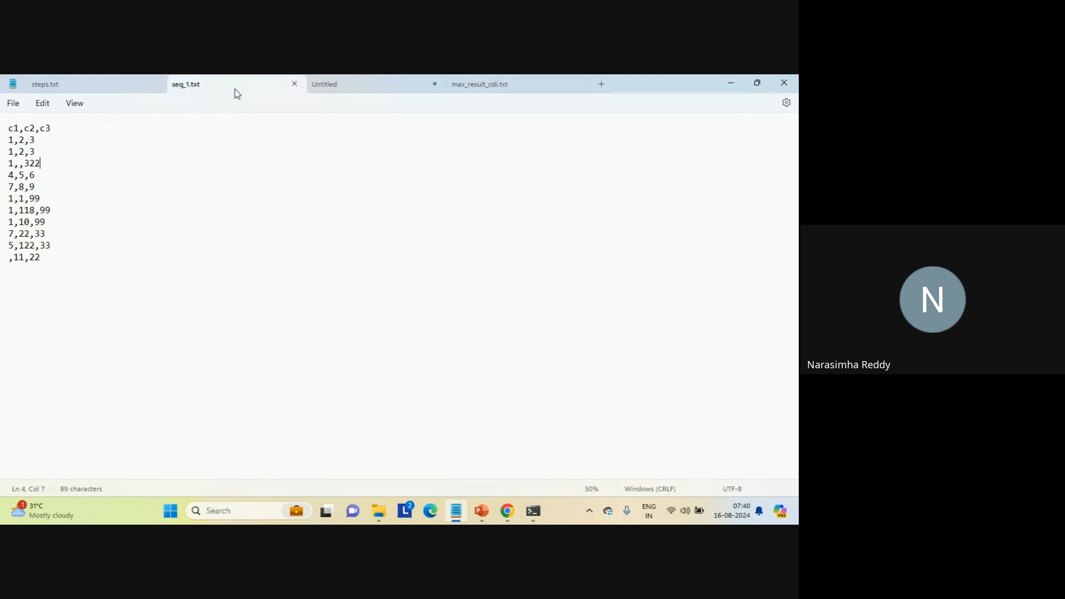
pyautogui.doubleClick(26, 210)
pyautogui.click(483, 86)
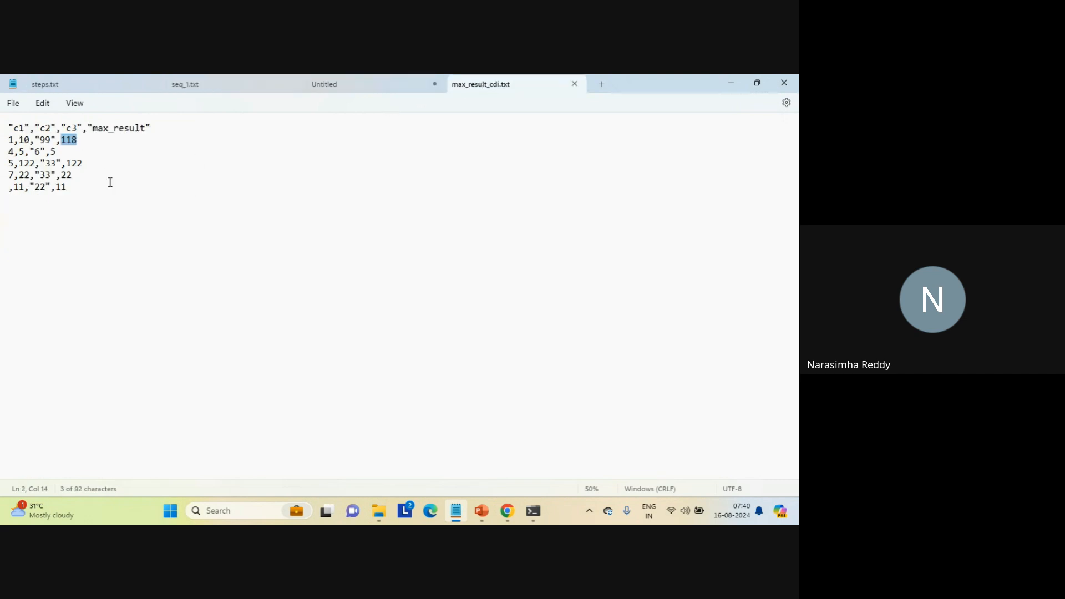
pyautogui.click(196, 228)
# - Switch to ChatGPT in the browser and start a new chat
pyautogui.moveTo(507, 510)
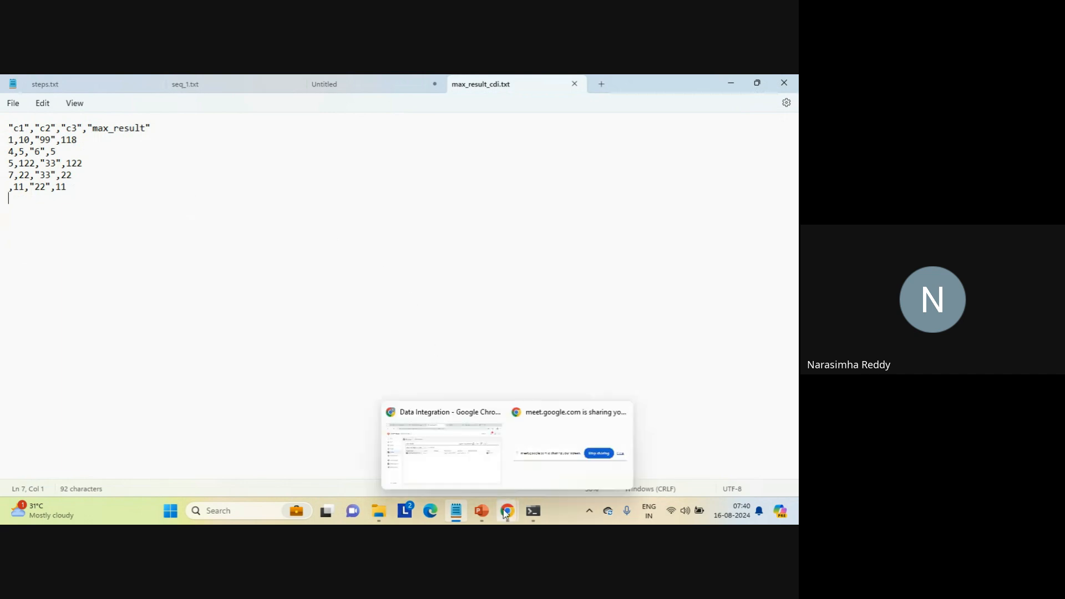
pyautogui.click(457, 463)
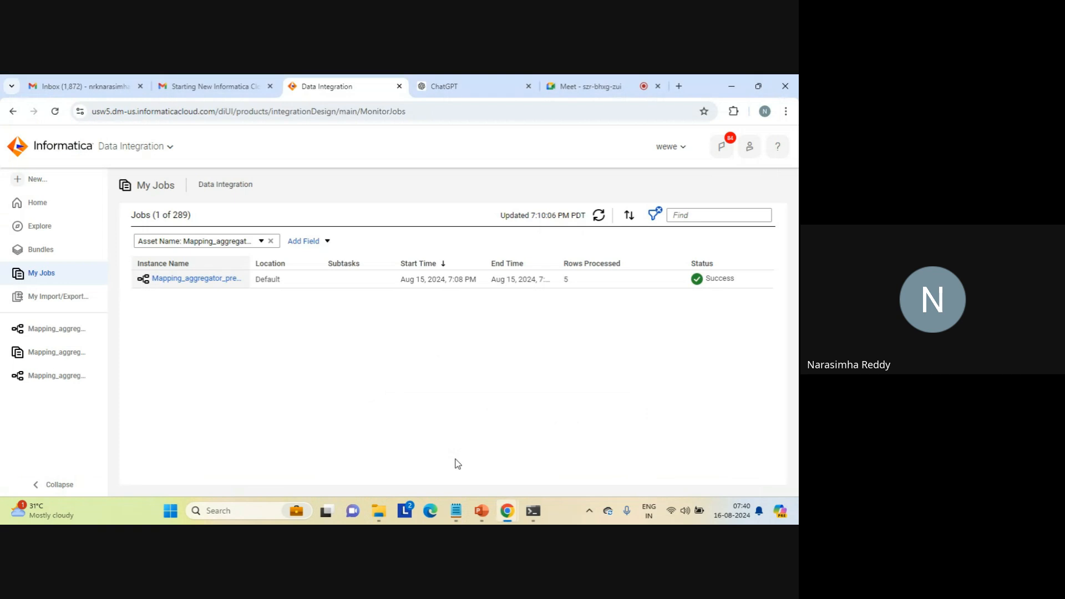
pyautogui.click(472, 89)
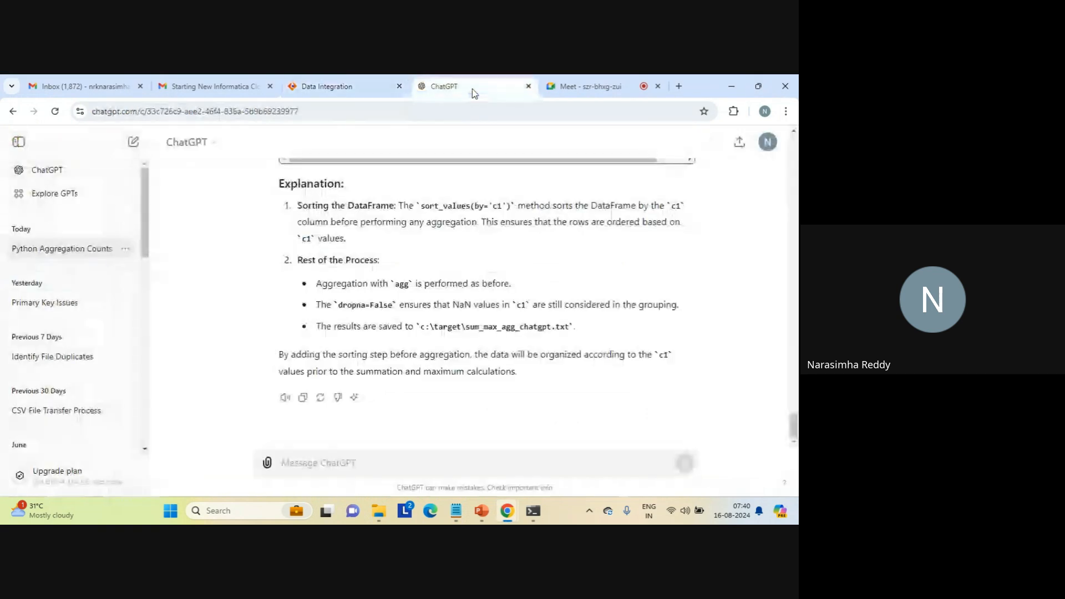
pyautogui.click(133, 142)
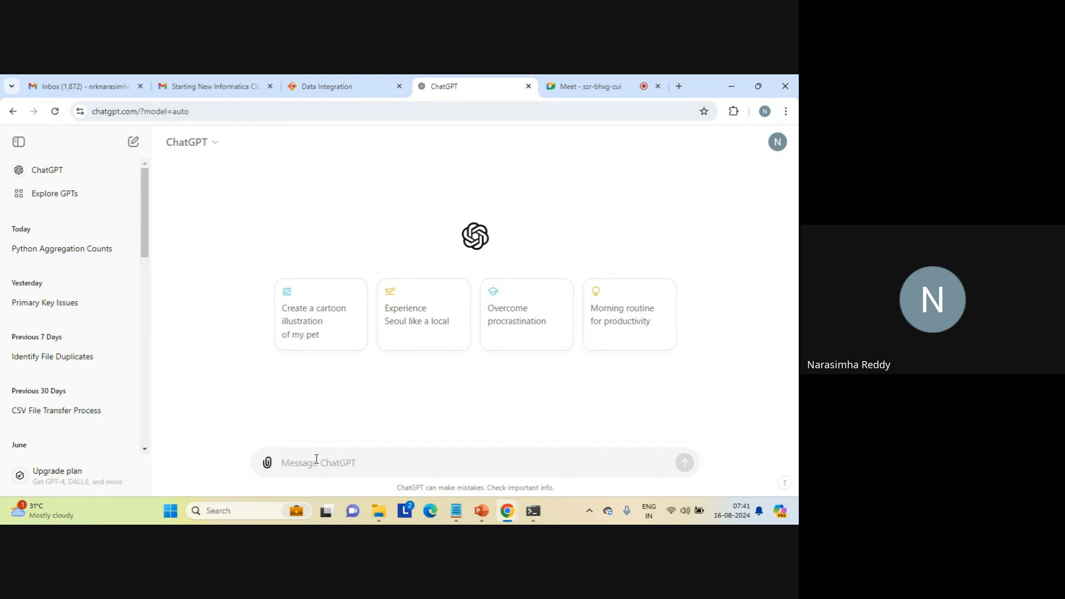
# - Write a prompt asking for Python code to calculate the max aggregation with c1 as group by column and c2 for calculation
pyautogui.write('write a python code to cal')
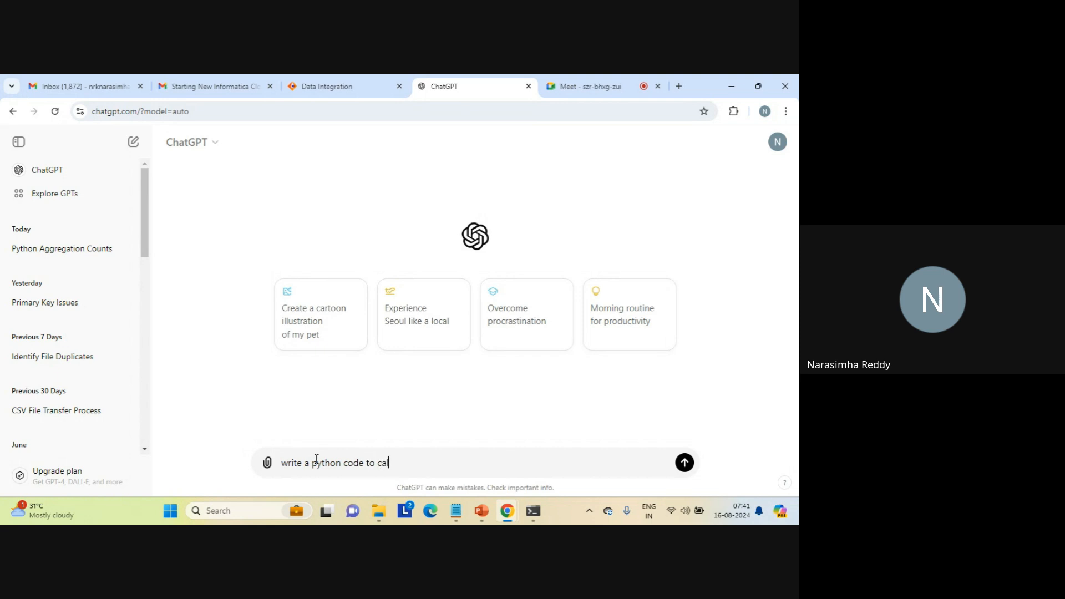
pyautogui.write('culatge')
pyautogui.press('BackSpace')
pyautogui.press('BackSpace')
pyautogui.write('e max aggreagtion witg c')
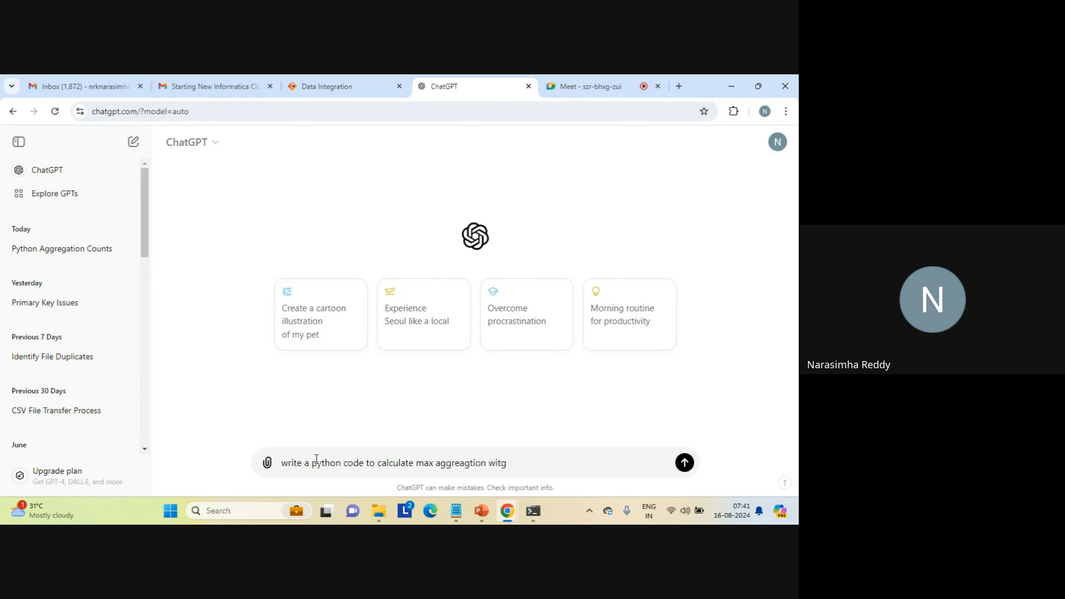
pyautogui.press('BackSpace')
pyautogui.write('h c1 as grouo')
pyautogui.press('BackSpace')
pyautogui.write('p by c')
pyautogui.write('lo')
pyautogui.press('BackSpace')
pyautogui.press('BackSpace')
pyautogui.write('olumn a')
pyautogui.press('BackSpace')
pyautogui.write('an')
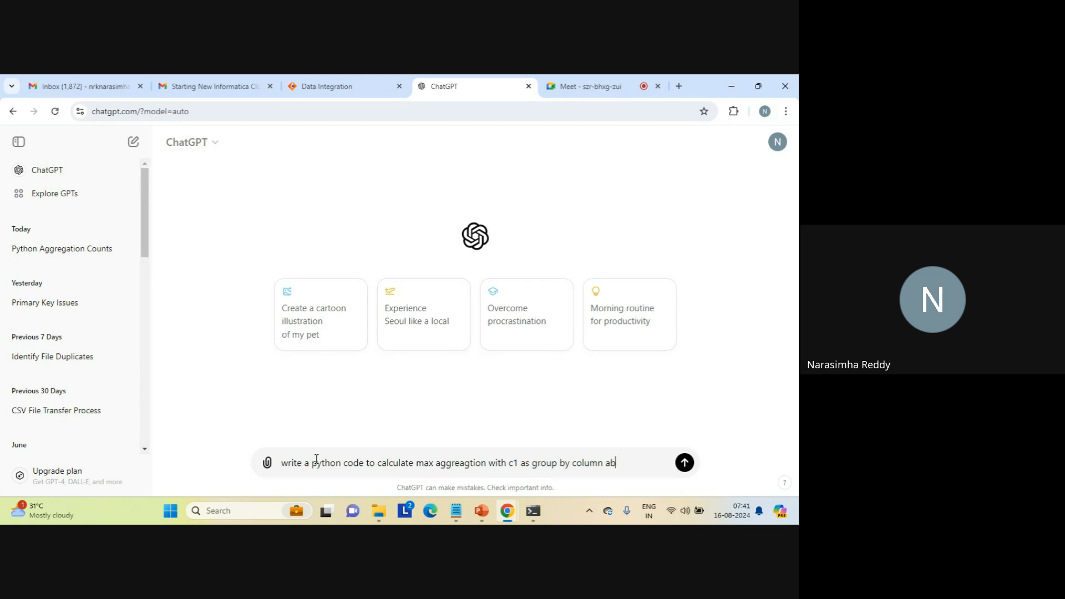
pyautogui.write('d c2 for calculation')
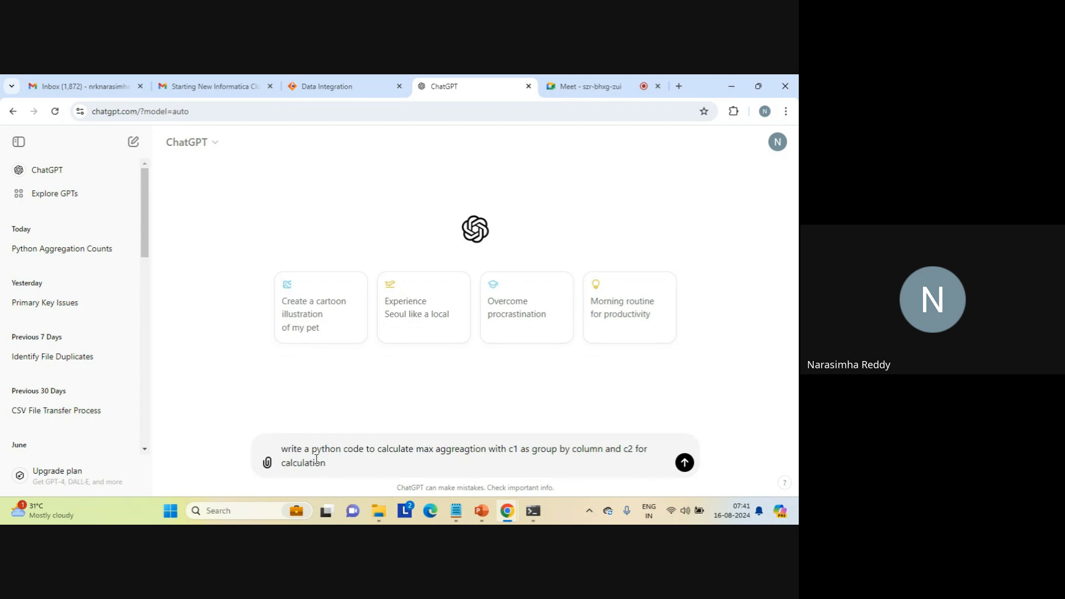
pyautogui.write(' from a file c:\\source\\seq_1,txt')
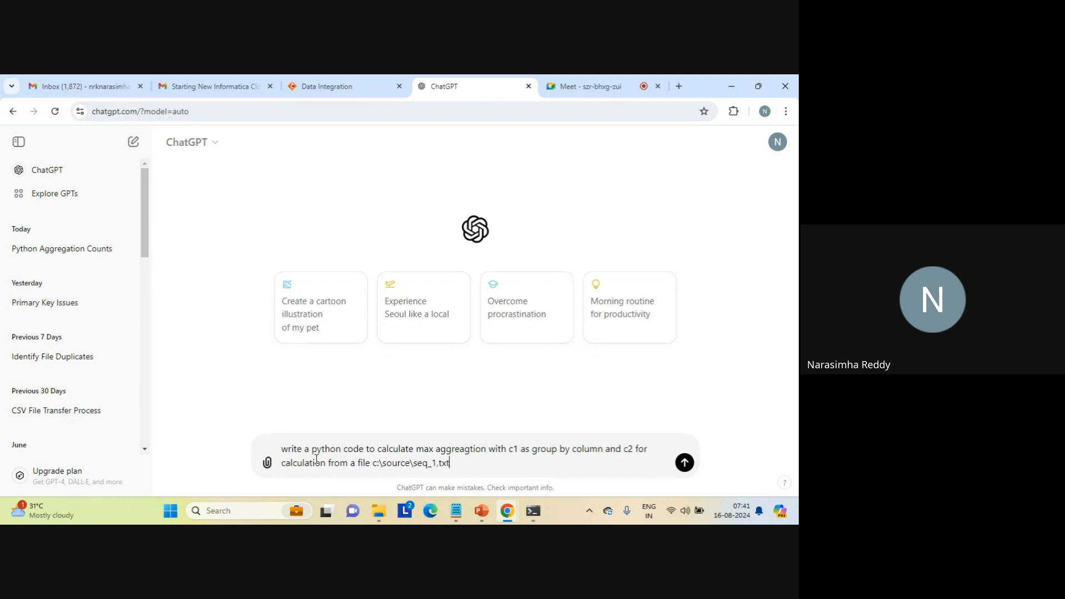
pyautogui.write(' with a comma delimiter and de')
# - Extend the prompt with "from a file c:\source\seq_1,txt with a comma delimiter" and send it
pyautogui.press('BackSpace')
pyautogui.press('BackSpace')
pyautogui.press('BackSpace')
pyautogui.press('BackSpace')
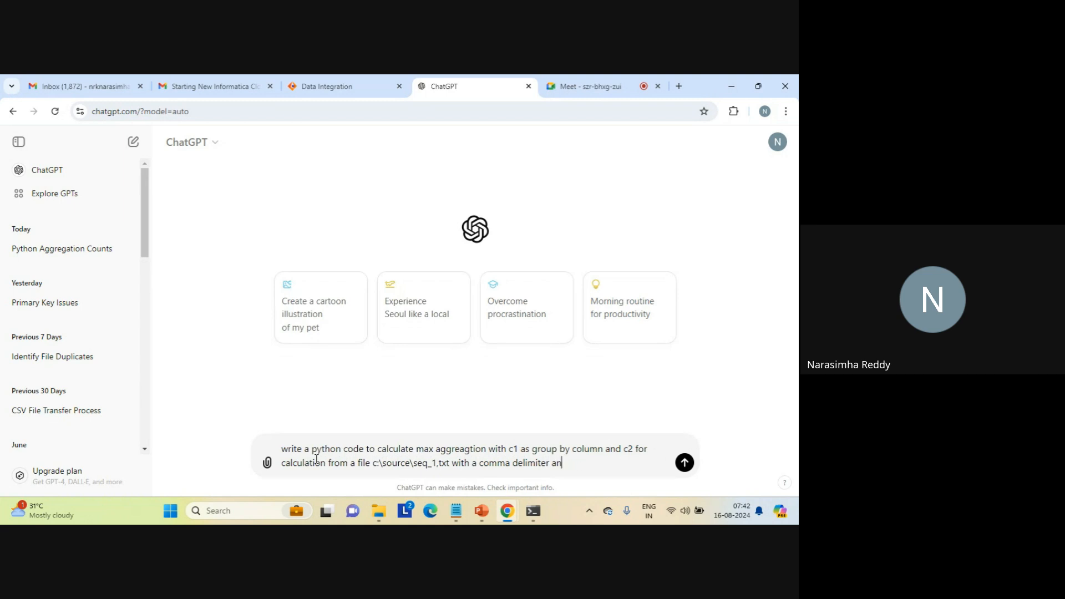
pyautogui.press('BackSpace')
pyautogui.press('BackSpace')
pyautogui.press('Return')
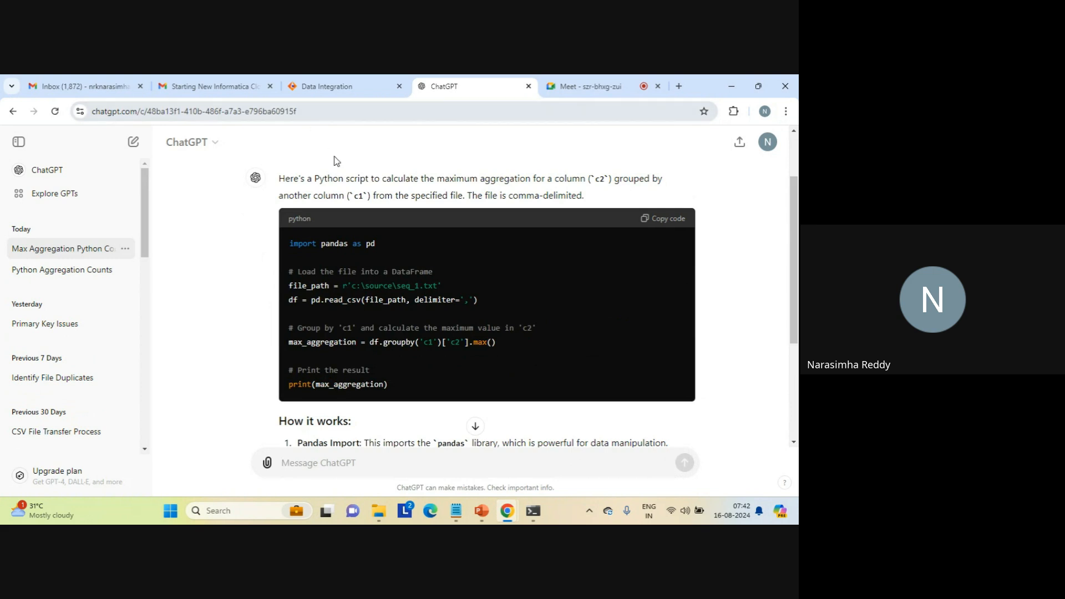
# - Examine the generated script's file path, read_csv, groupby on c1 and print lines
pyautogui.doubleClick(386, 287)
pyautogui.tripleClick(386, 286)
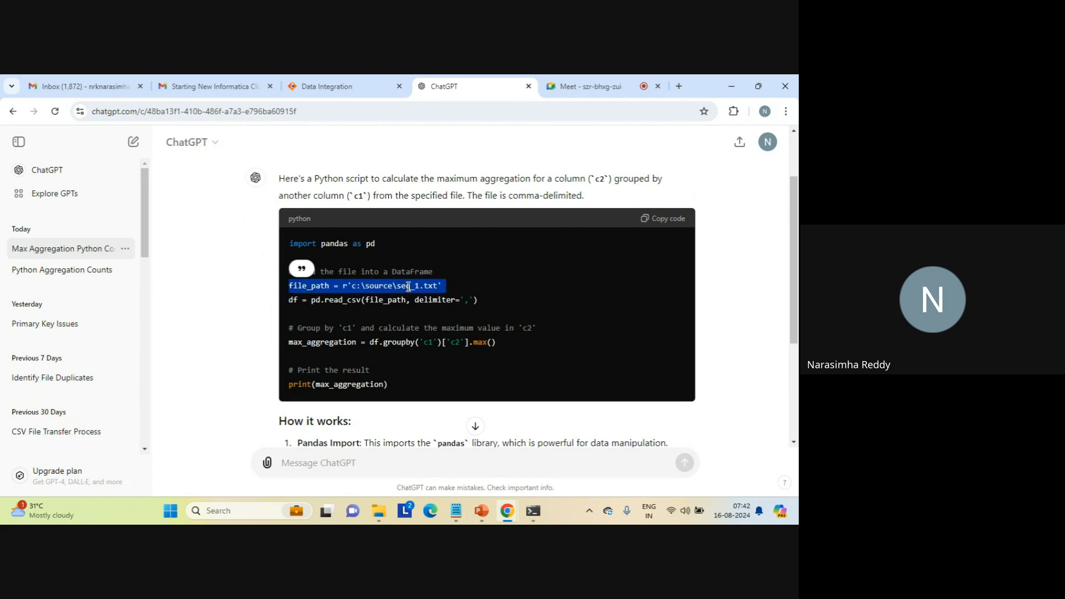
pyautogui.tripleClick(381, 302)
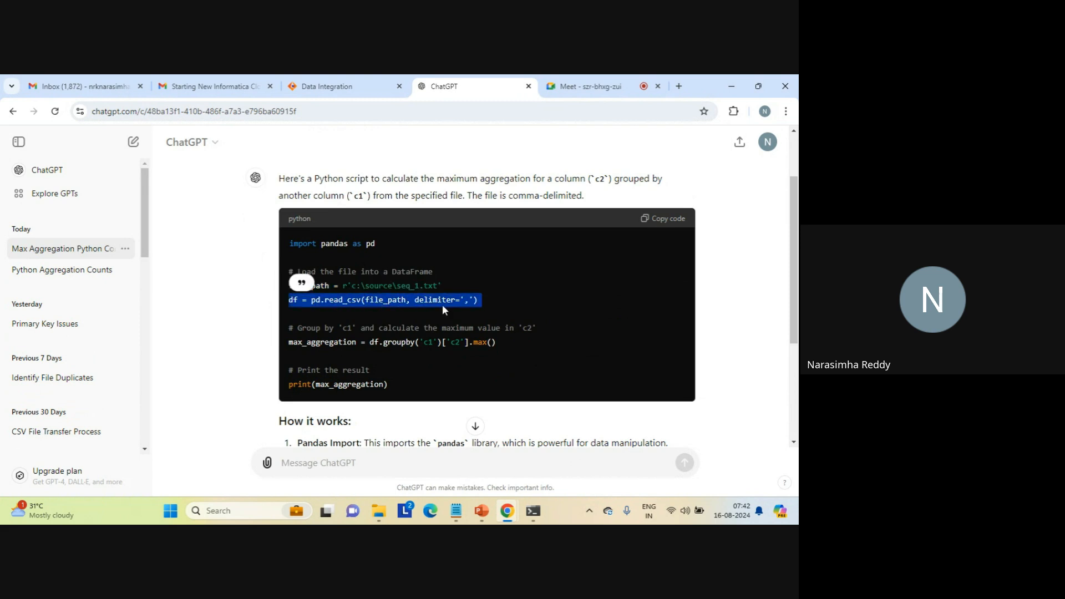
pyautogui.doubleClick(397, 343)
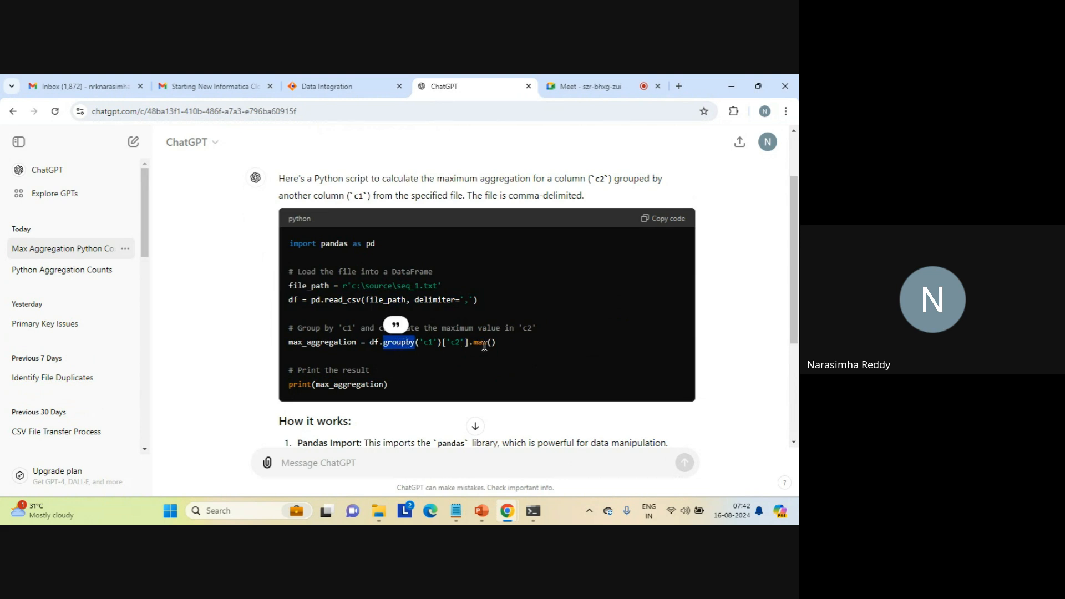
pyautogui.doubleClick(429, 342)
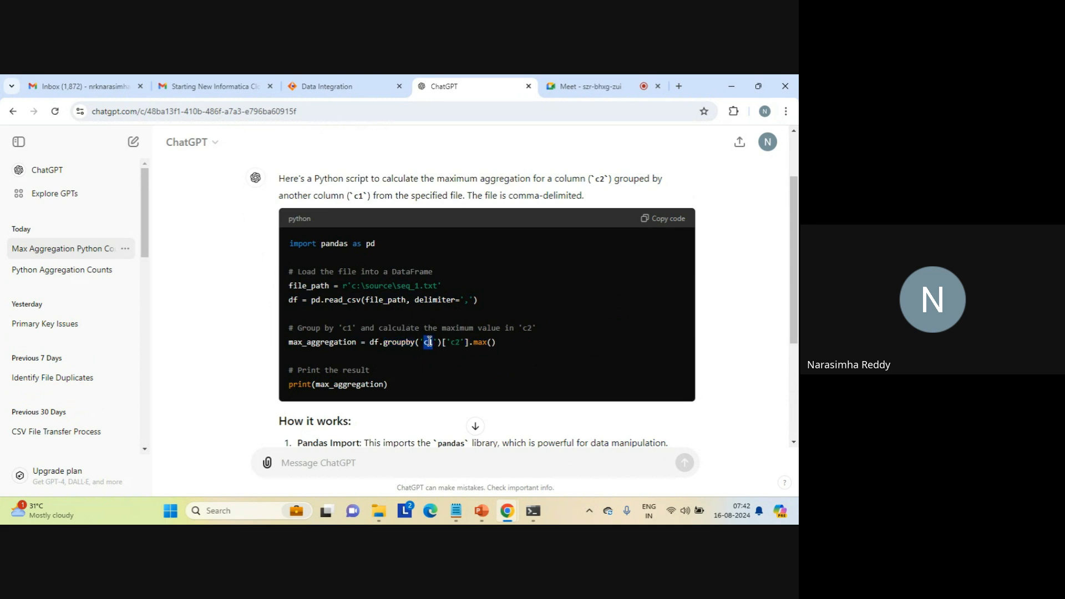
pyautogui.tripleClick(337, 395)
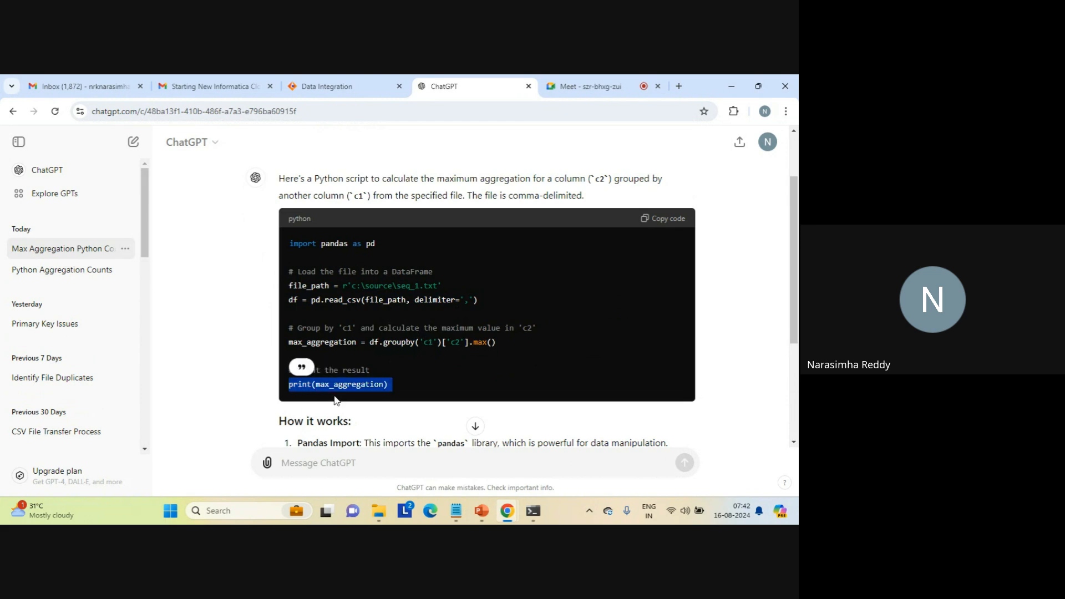
pyautogui.click(409, 383)
# - Copy the generated Python code and paste it into a new Notepad document
pyautogui.click(669, 220)
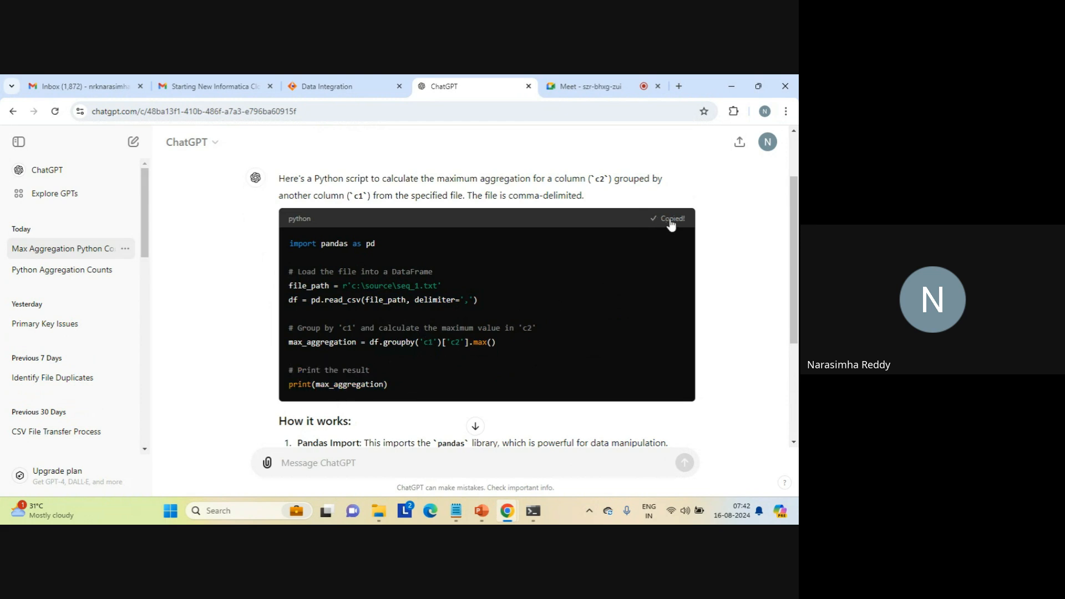
pyautogui.moveTo(457, 518)
pyautogui.click(464, 471)
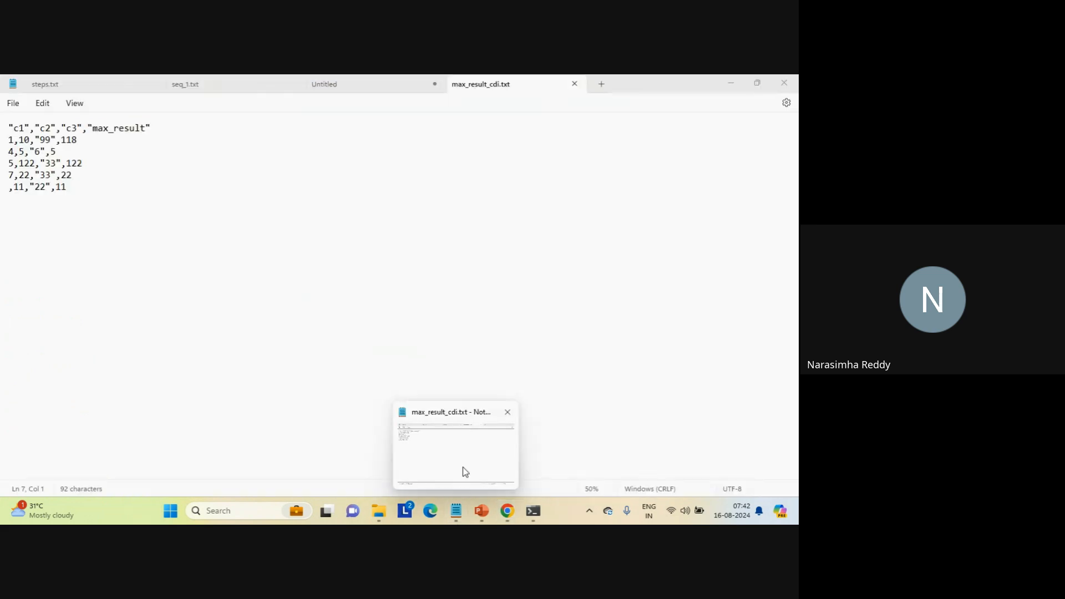
pyautogui.click(600, 87)
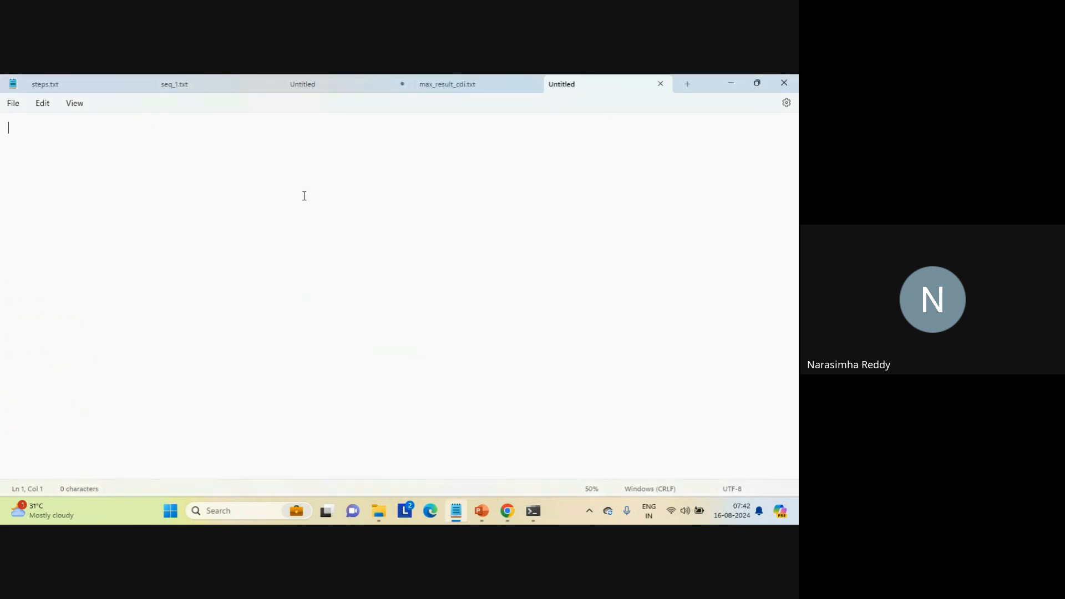
pyautogui.write("import pandas as pd  # Load the file into a DataFrame file_path = r'c:\\source\\seq_1.txt' df = pd.read_csv(file_path, delimiter=',')  # Group by 'c1' and calculate the maximum value in 'c2' max_aggregation = df.groupby('c1')['c2'].max()  # Print the result print(max_aggregation)")
# - Save the pasted script as groupby_max.py in the C:\js folder
pyautogui.hotkey('ctrl', 's')
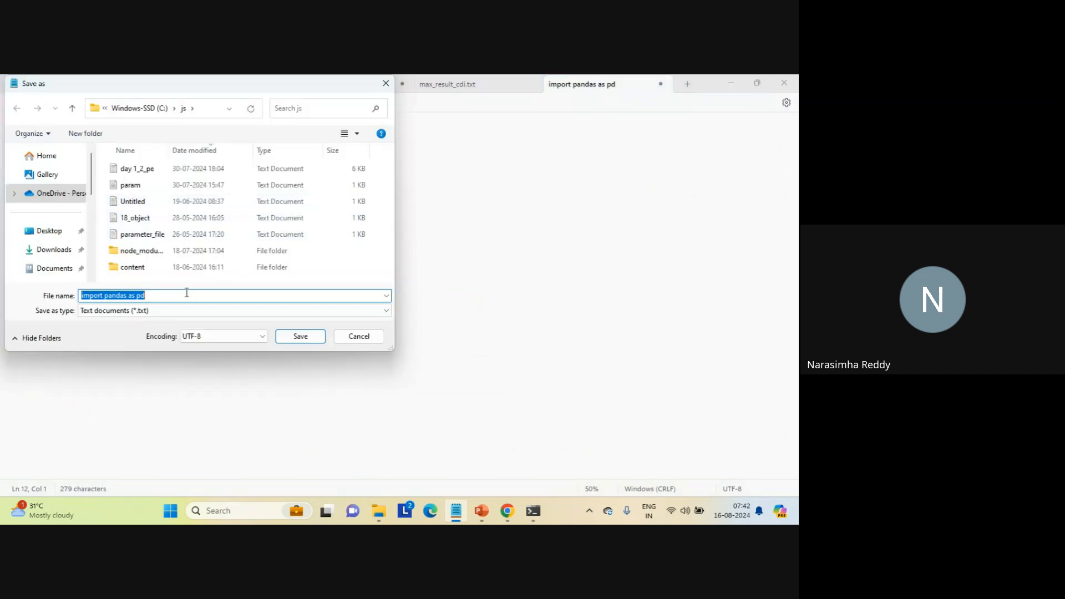
pyautogui.write('"groupby_max.py')
pyautogui.press('Return')
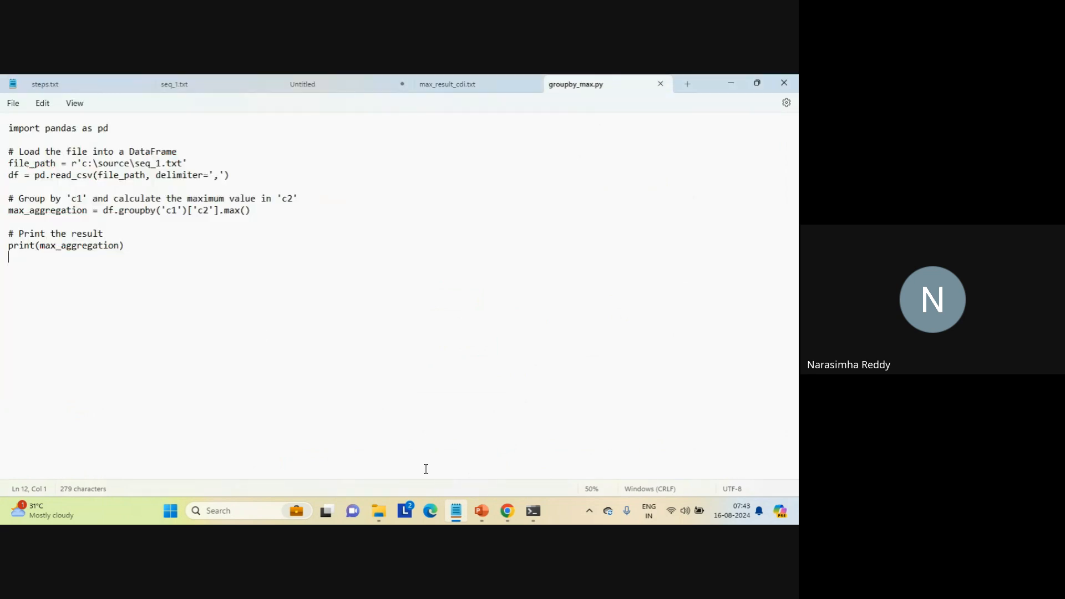
# - Switch to Command Prompt, clear the screen and run python.exe c:\js\groupby_max.py
pyautogui.moveTo(534, 515)
pyautogui.click(548, 454)
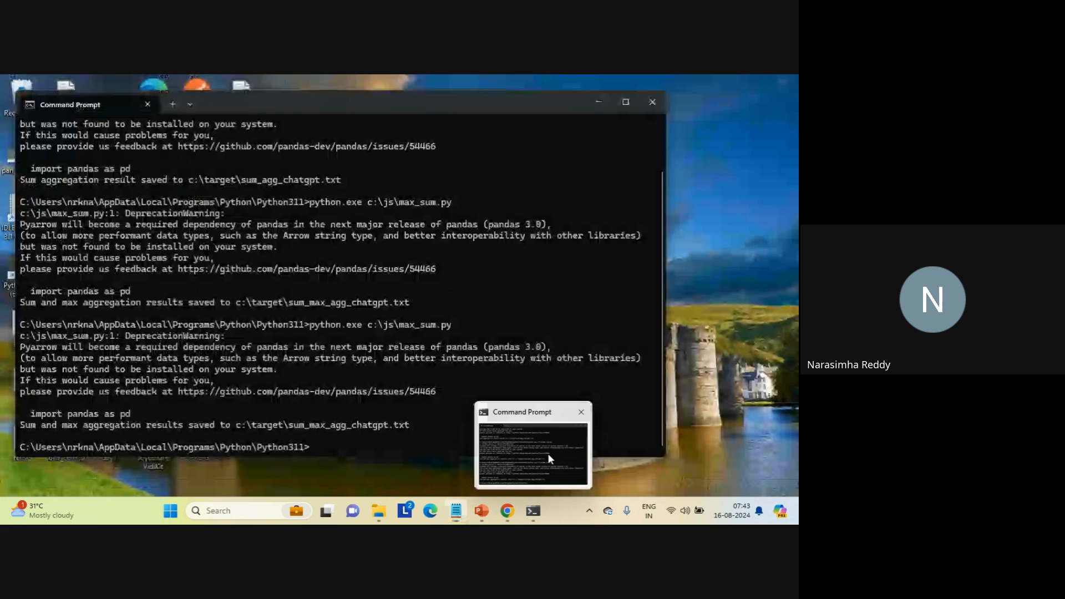
pyautogui.write('cls')
pyautogui.press('Return')
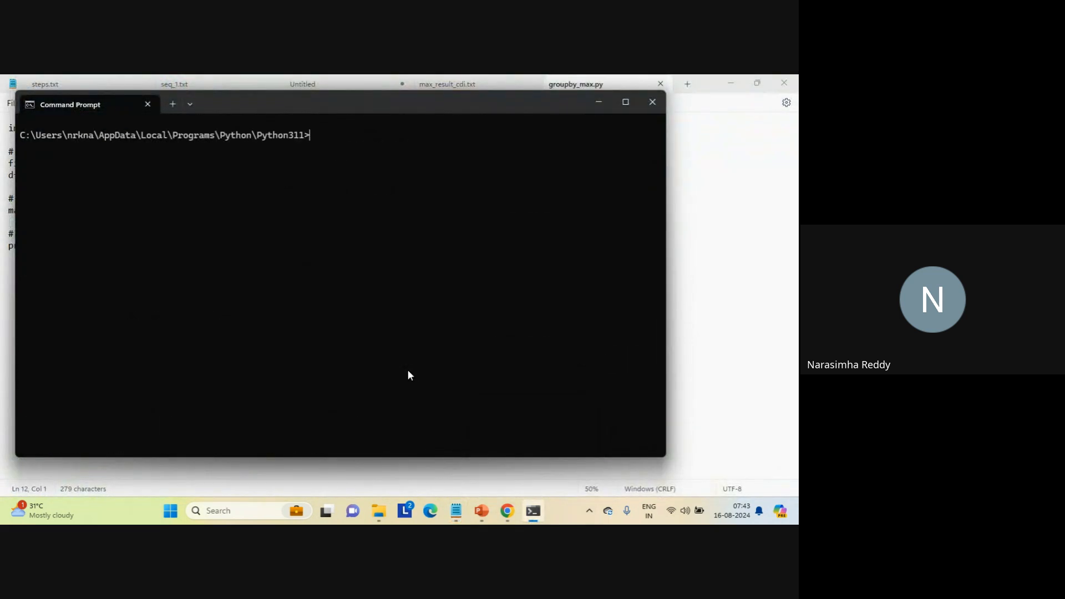
pyautogui.press('Up')
pyautogui.press('BackSpace')
pyautogui.press('BackSpace')
pyautogui.press('BackSpace')
pyautogui.press('BackSpace')
pyautogui.press('BackSpace')
pyautogui.press('BackSpace')
pyautogui.press('BackSpace')
pyautogui.press('BackSpace')
pyautogui.press('BackSpace')
pyautogui.press('BackSpace')
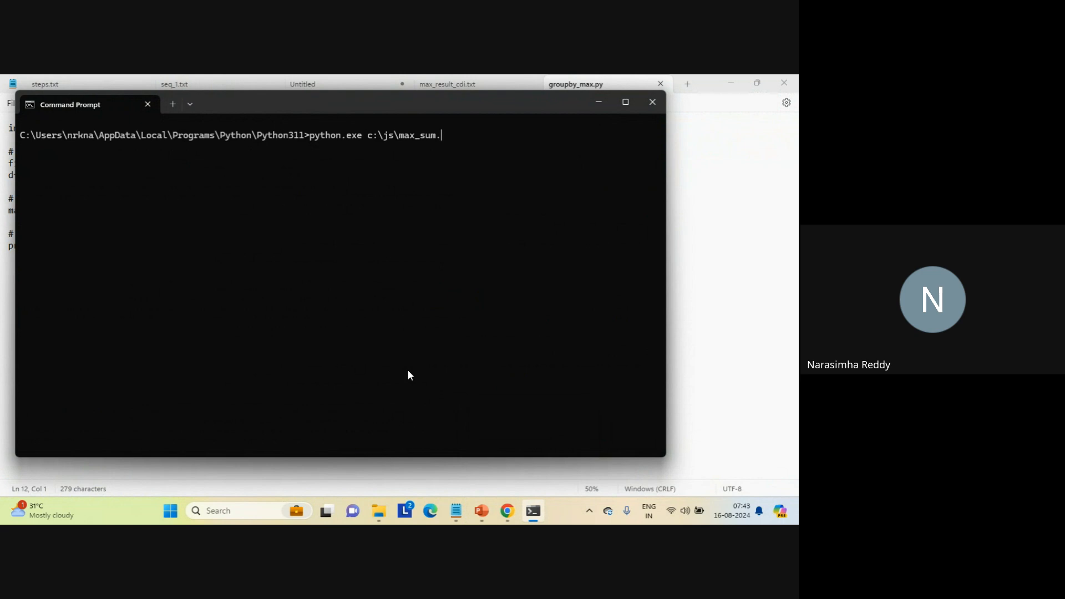
pyautogui.write('groupby_max.py')
pyautogui.press('Return')
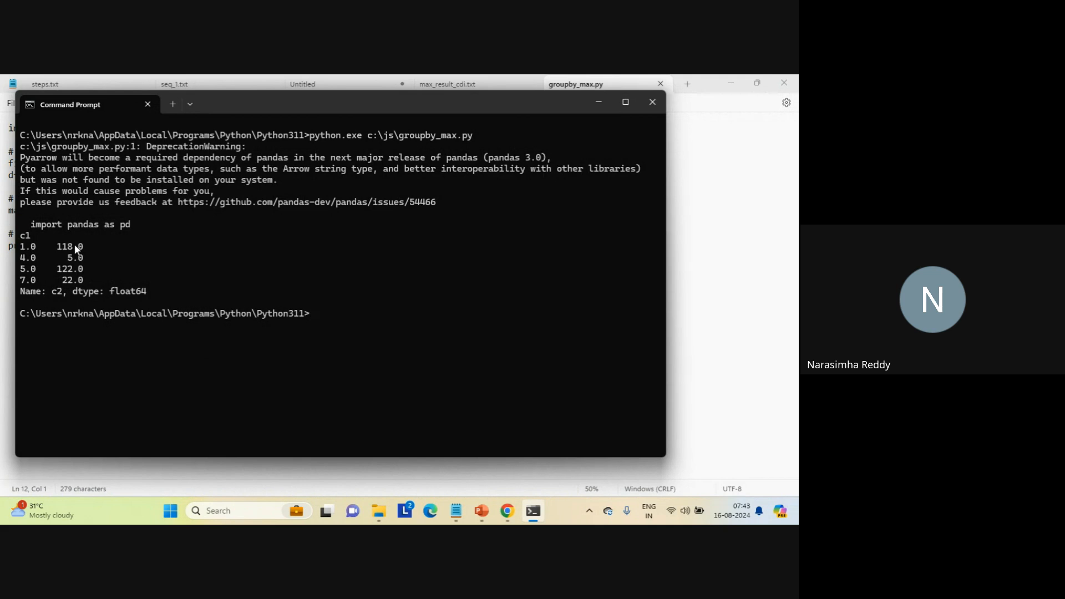
# - Compare the script's console output with the max_result values in max_result_cdi.txt, including the row with empty c1
pyautogui.click(463, 91)
pyautogui.click(464, 89)
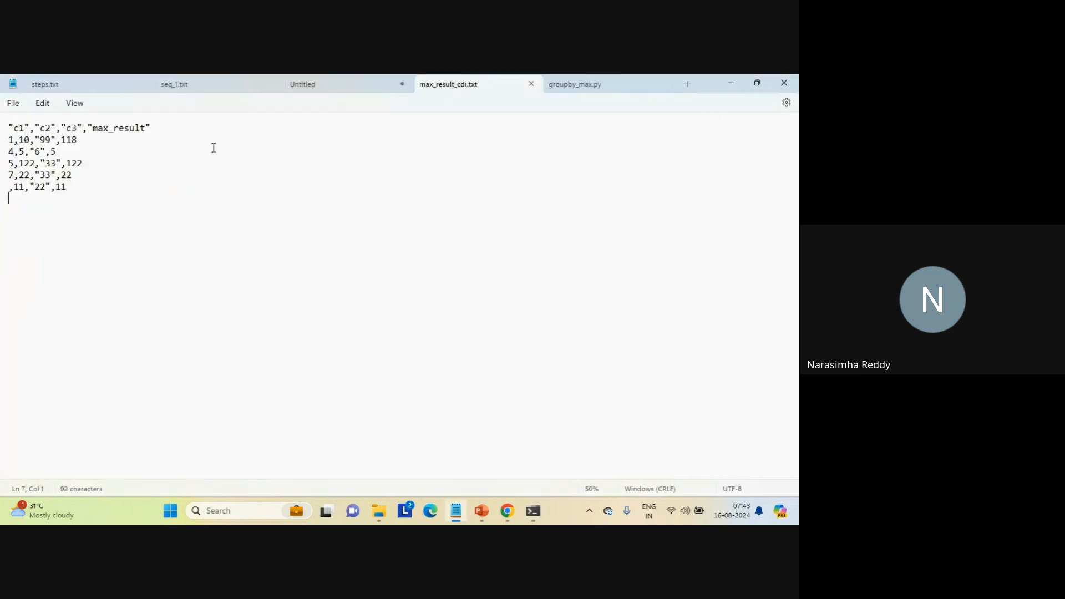
pyautogui.doubleClick(69, 140)
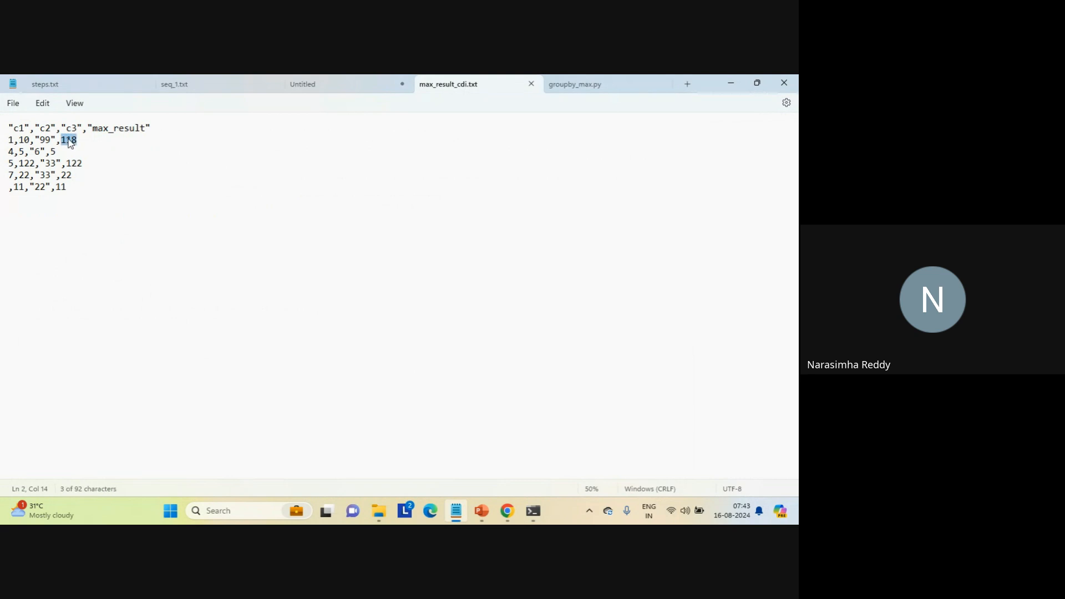
pyautogui.click(587, 85)
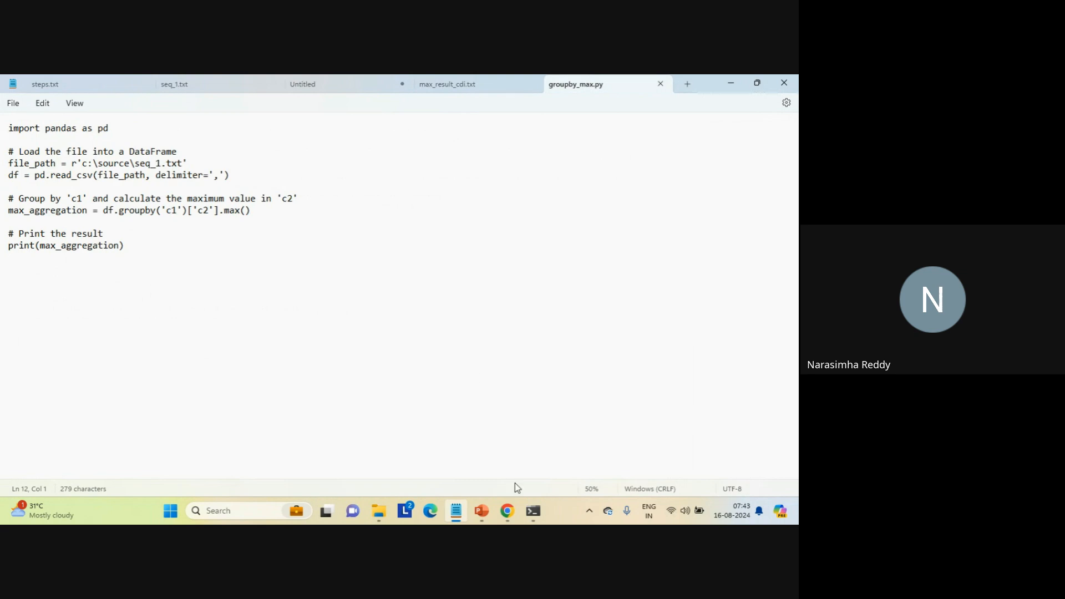
pyautogui.click(538, 510)
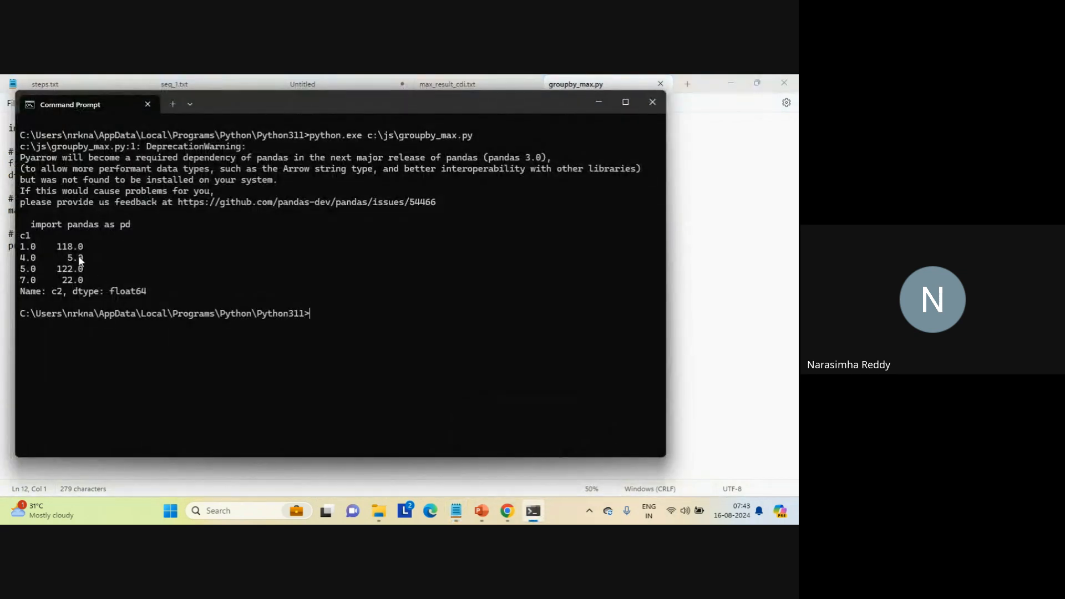
pyautogui.click(461, 86)
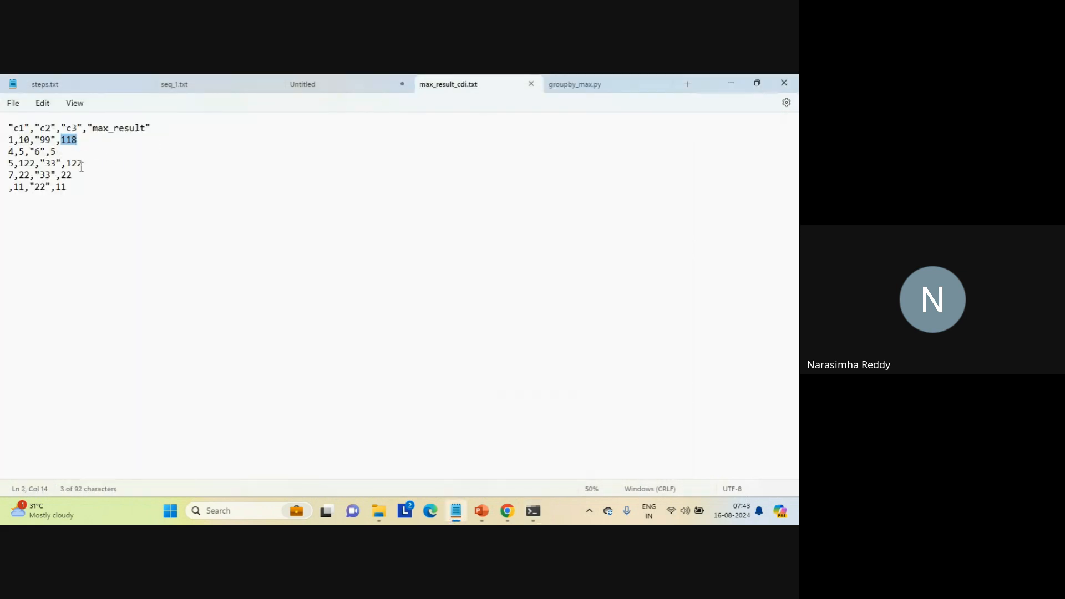
pyautogui.tripleClick(59, 187)
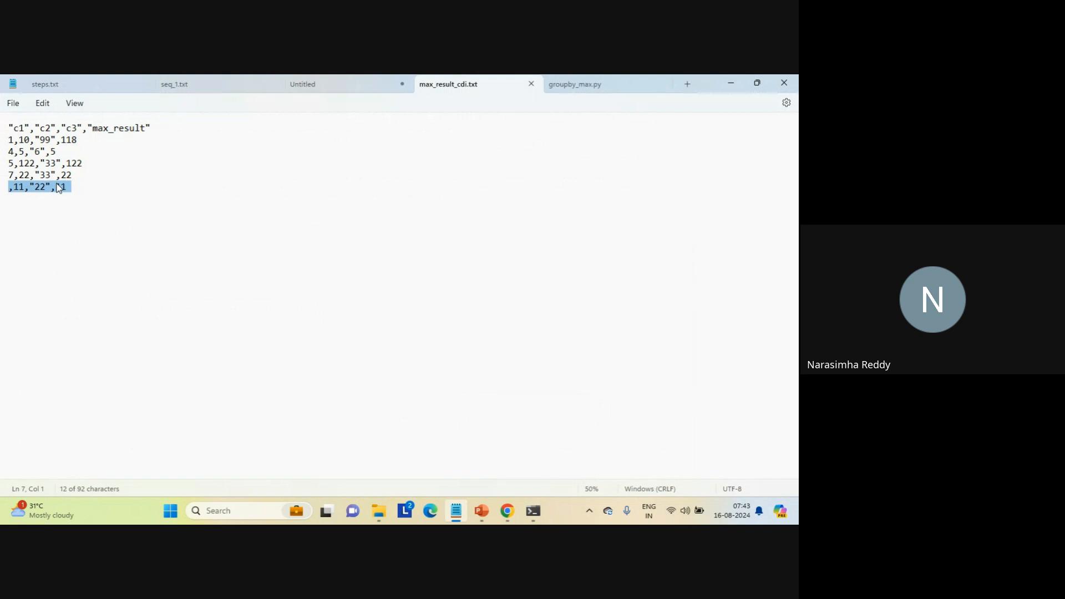
pyautogui.click(581, 84)
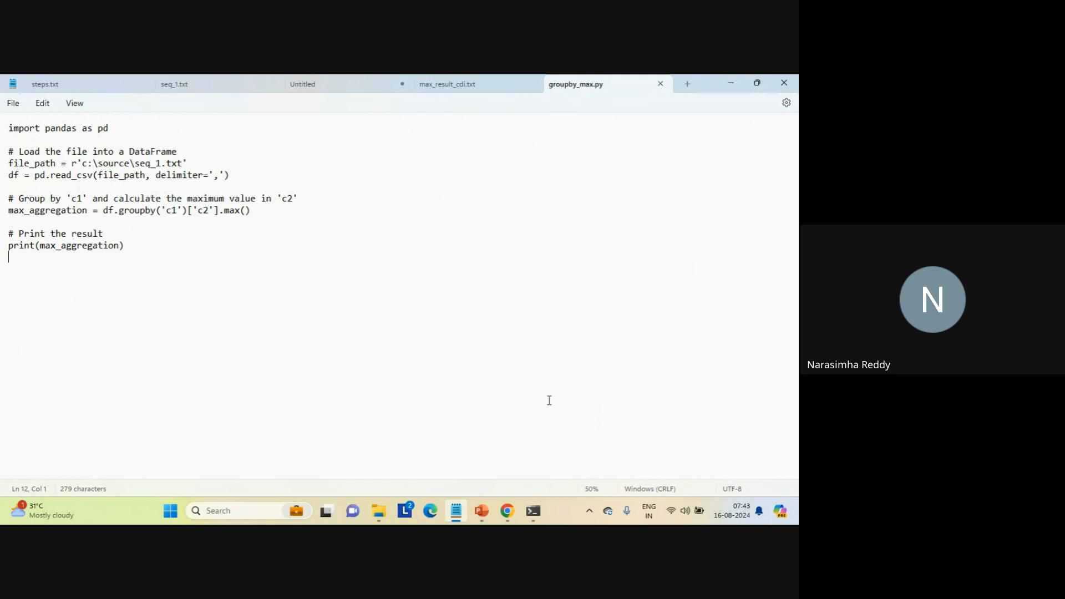
# - Switch to ChatGPT and send the follow-up "modify above code to consider empty data to calculate aggregation"
pyautogui.moveTo(507, 515)
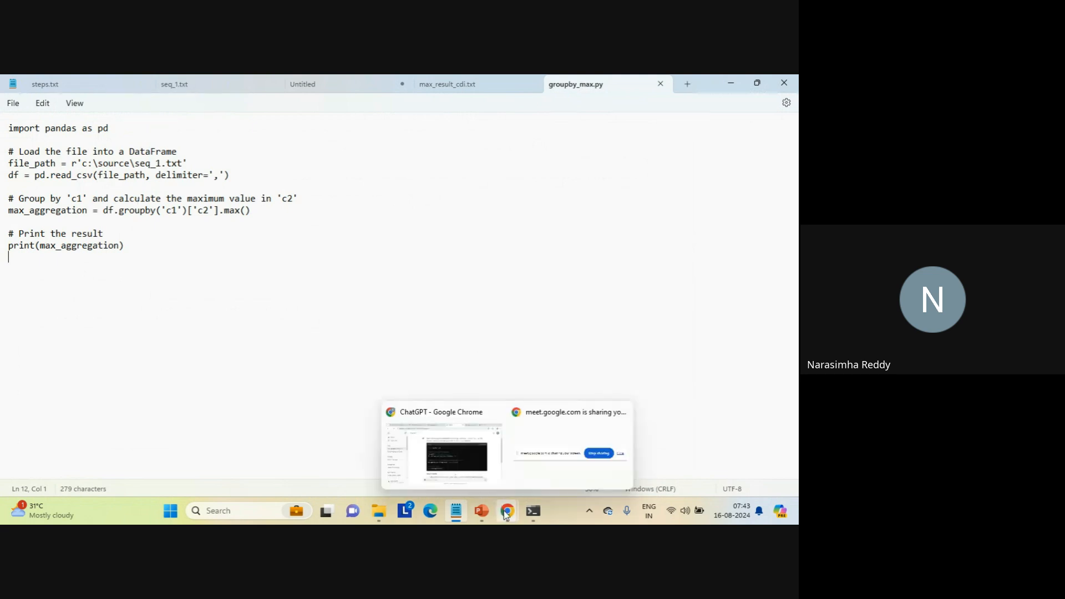
pyautogui.click(453, 451)
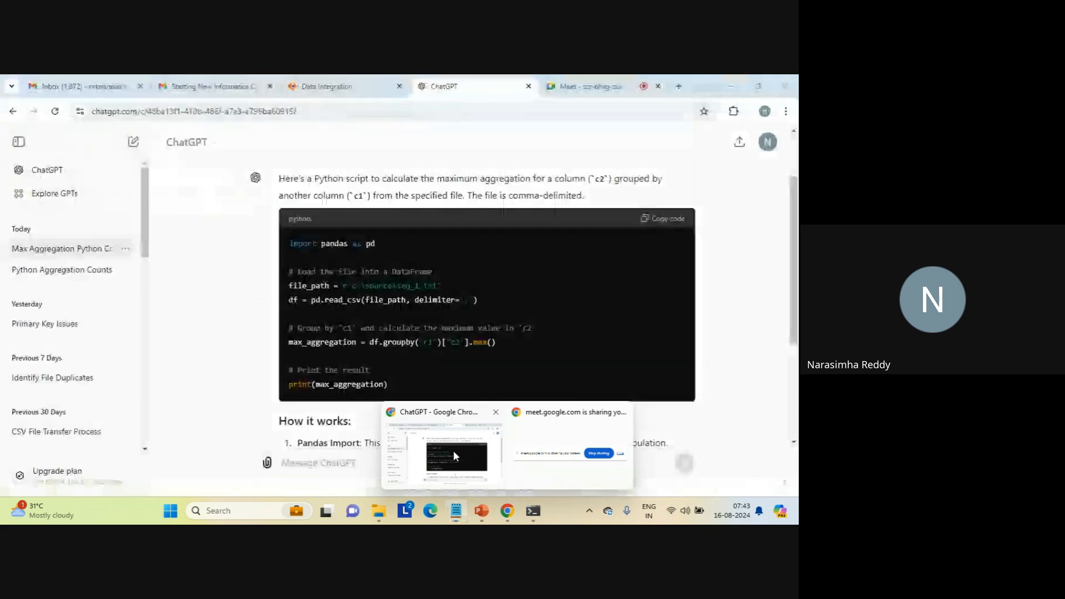
pyautogui.click(350, 469)
pyautogui.write('modify above ')
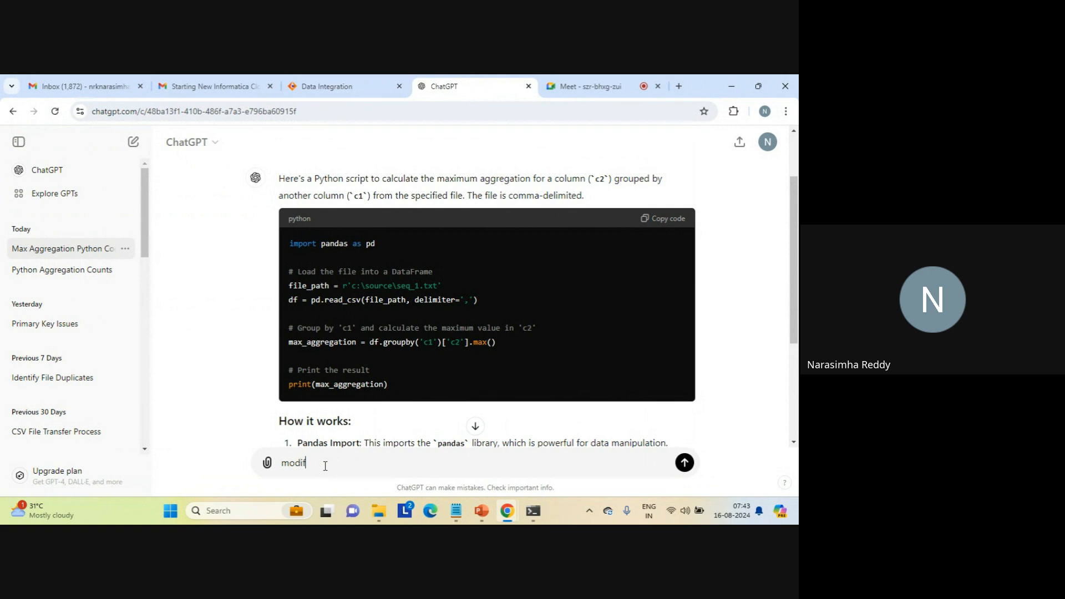
pyautogui.write('code to consider empty data ')
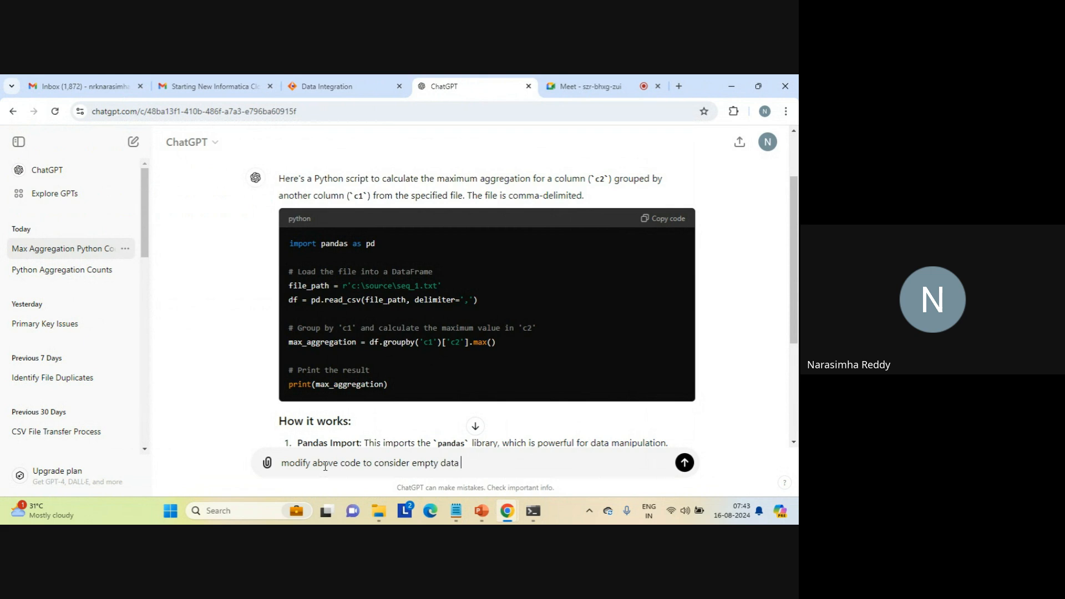
pyautogui.write('to calculate aggregation')
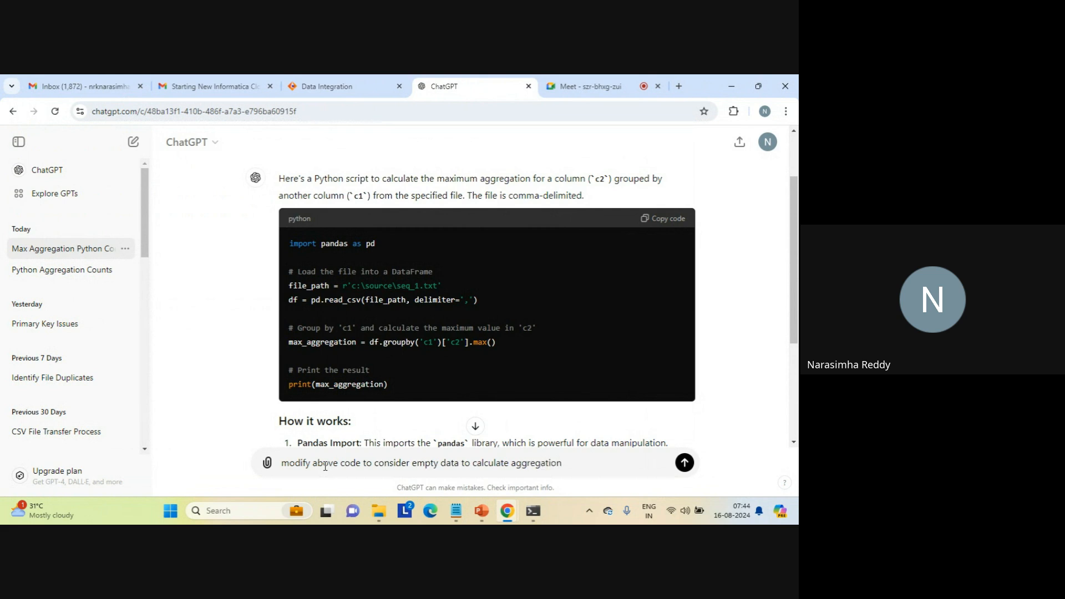
pyautogui.press('Return')
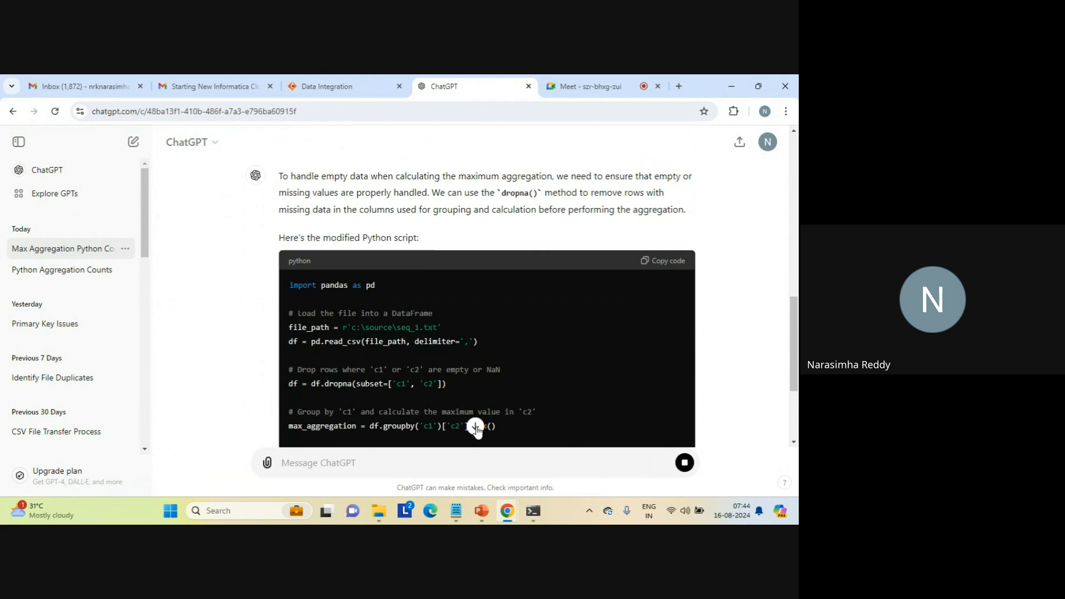
# - Copy the modified script from ChatGPT and replace the entire contents of groupby_max.py in Notepad with it
pyautogui.click(476, 426)
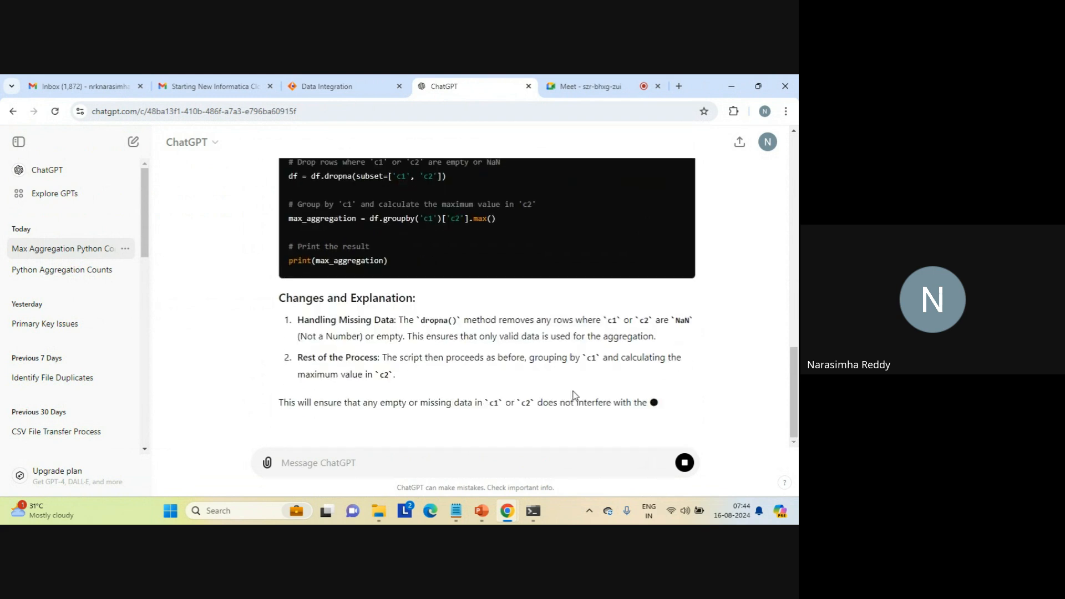
pyautogui.click(792, 289)
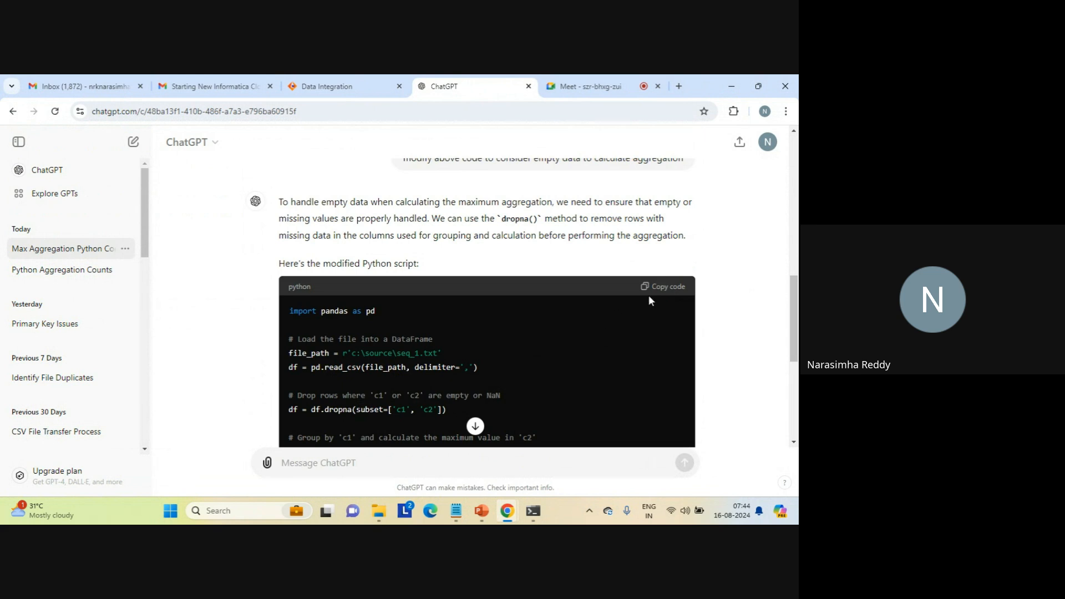
pyautogui.click(664, 289)
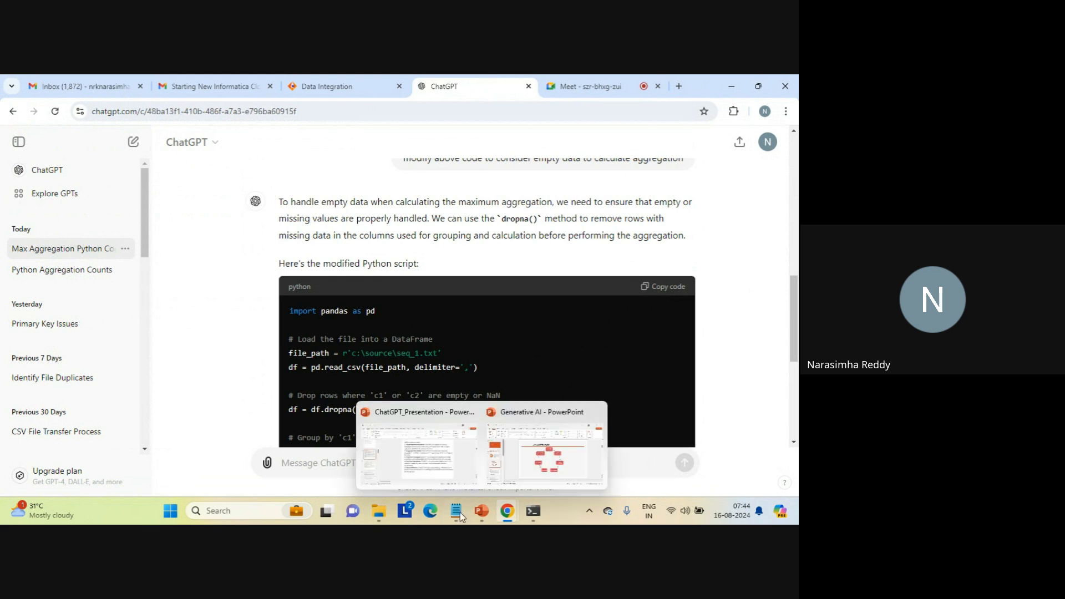
pyautogui.click(475, 462)
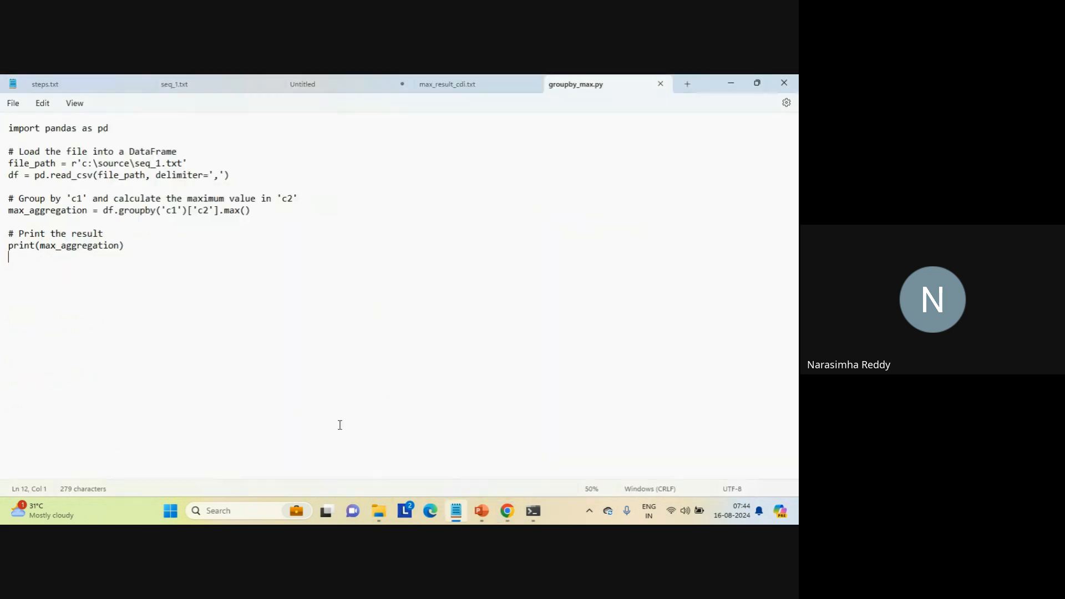
pyautogui.hotkey('ctrl', 'a')
pyautogui.hotkey('ctrl', 'v')
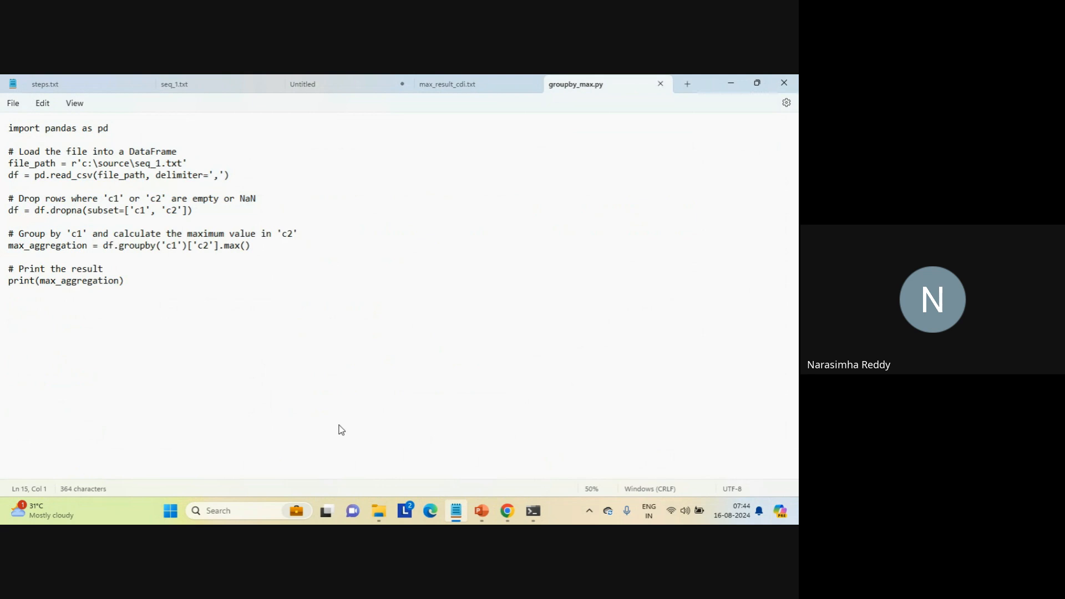
# - Switch to Command Prompt and rerun python.exe c:\js\groupby_max.py with the modified script
pyautogui.moveTo(532, 512)
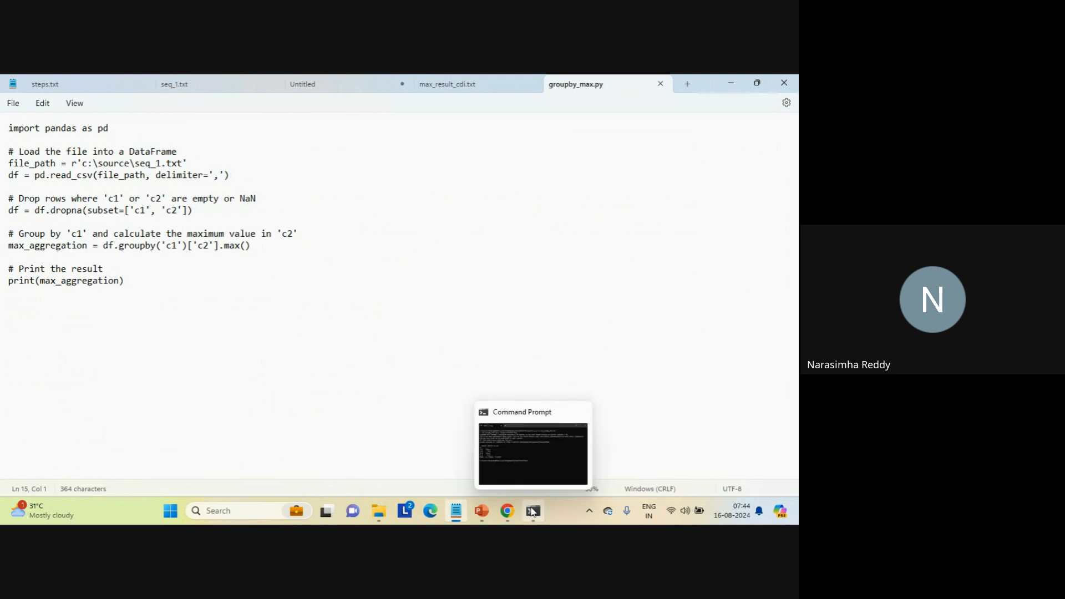
pyautogui.click(499, 458)
pyautogui.press('Up')
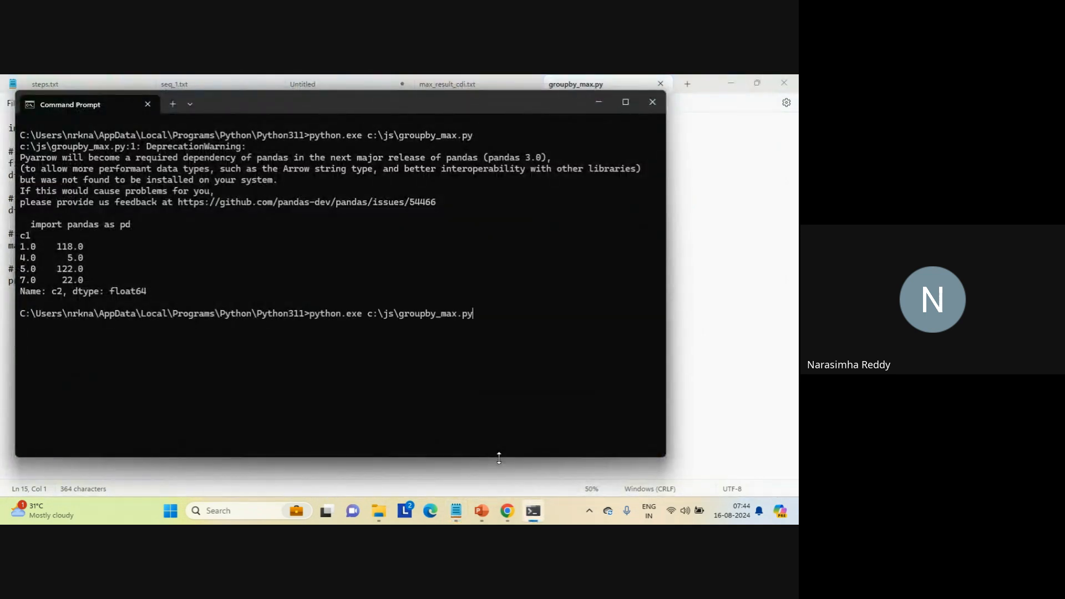
pyautogui.press('Return')
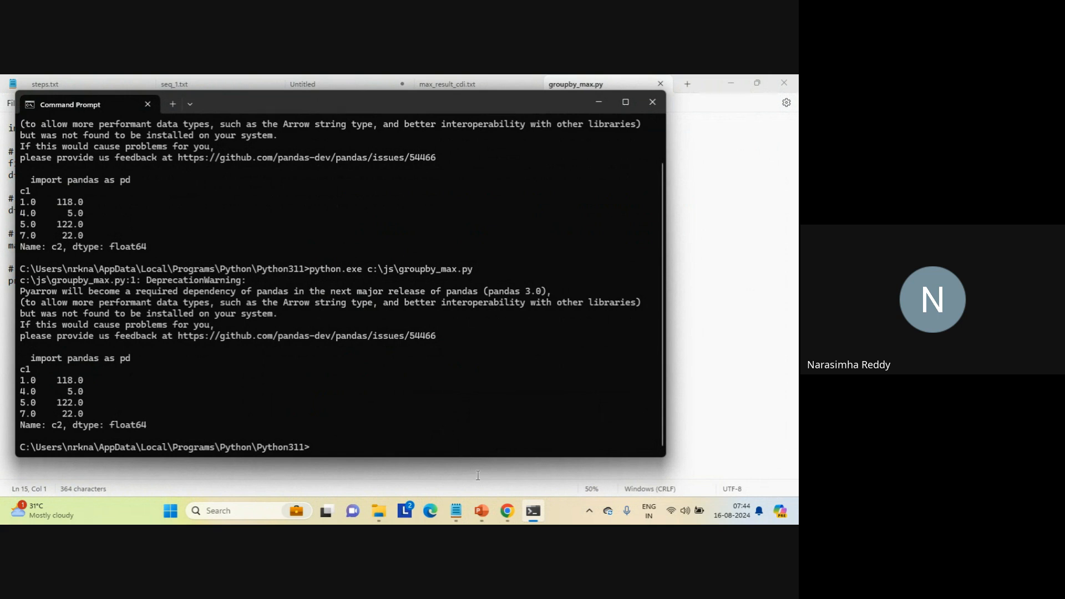
# - Switch to ChatGPT and send the follow-up "modify above code to calculate aggregation for empty data as well"
pyautogui.moveTo(507, 510)
pyautogui.click(461, 458)
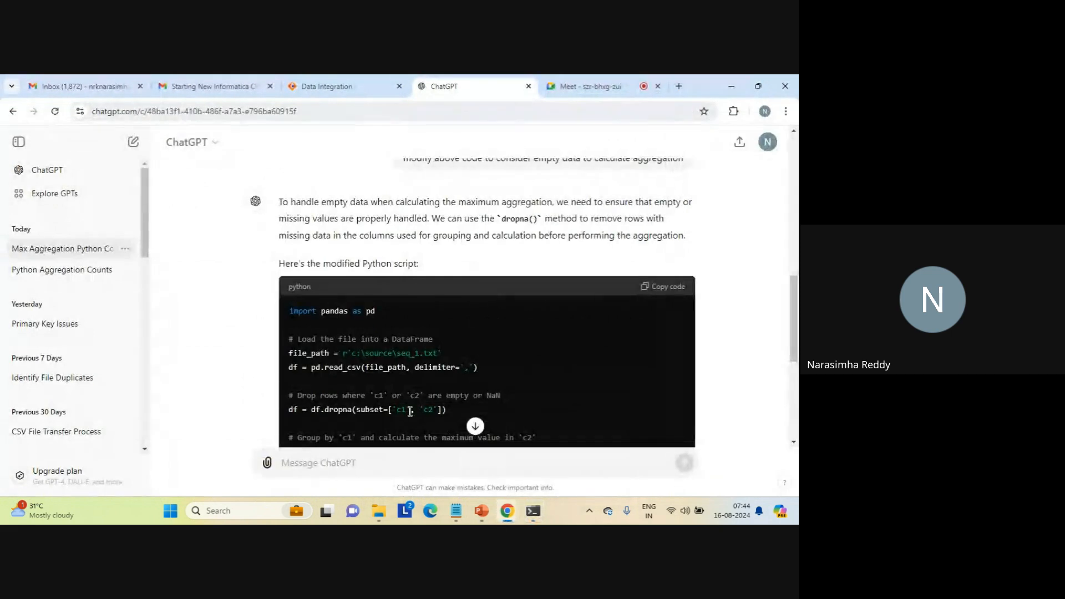
pyautogui.click(350, 465)
pyautogui.write('modify above code ')
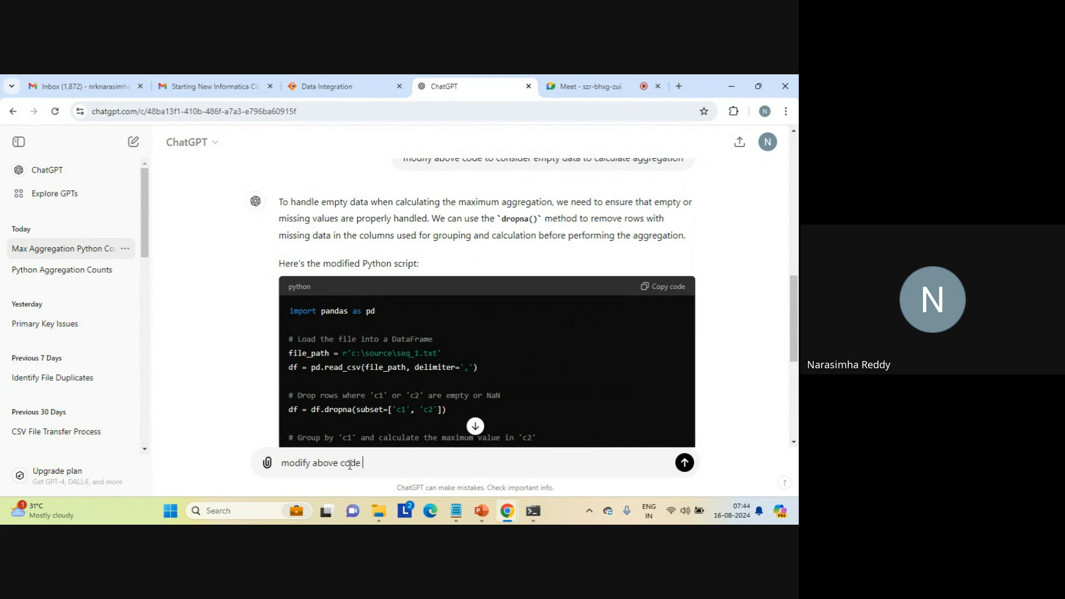
pyautogui.write('to calculate aggregation for emp')
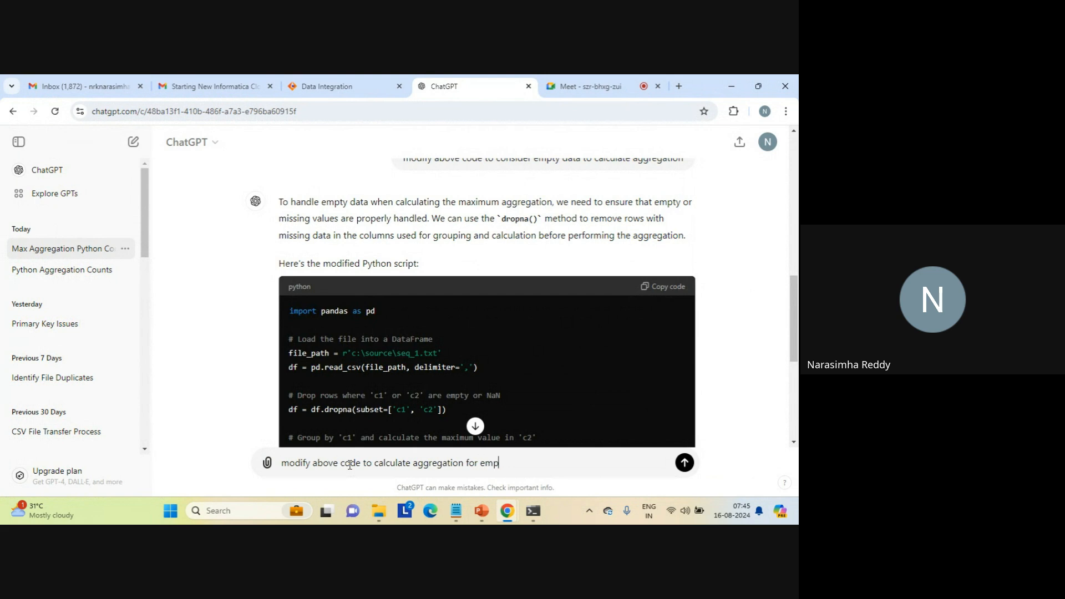
pyautogui.write('ty data as well')
pyautogui.press('Return')
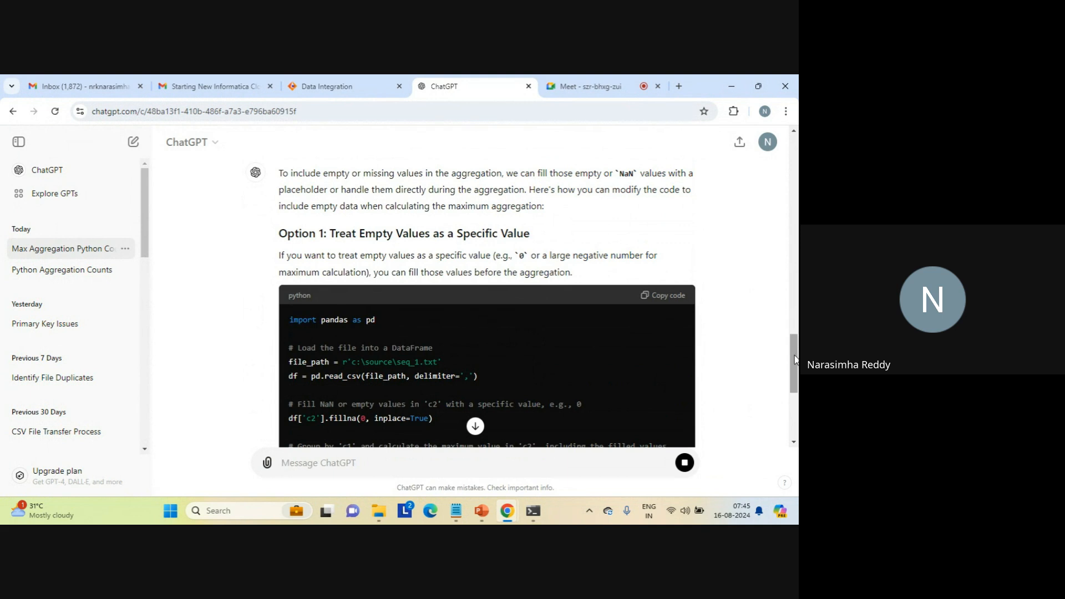
# - Copy ChatGPT's Option 1 script, which fills empty c2 values with 0, and replace the entire contents of groupby_max.py in Notepad with it
pyautogui.moveTo(795, 360); pyautogui.dragTo(795, 383)
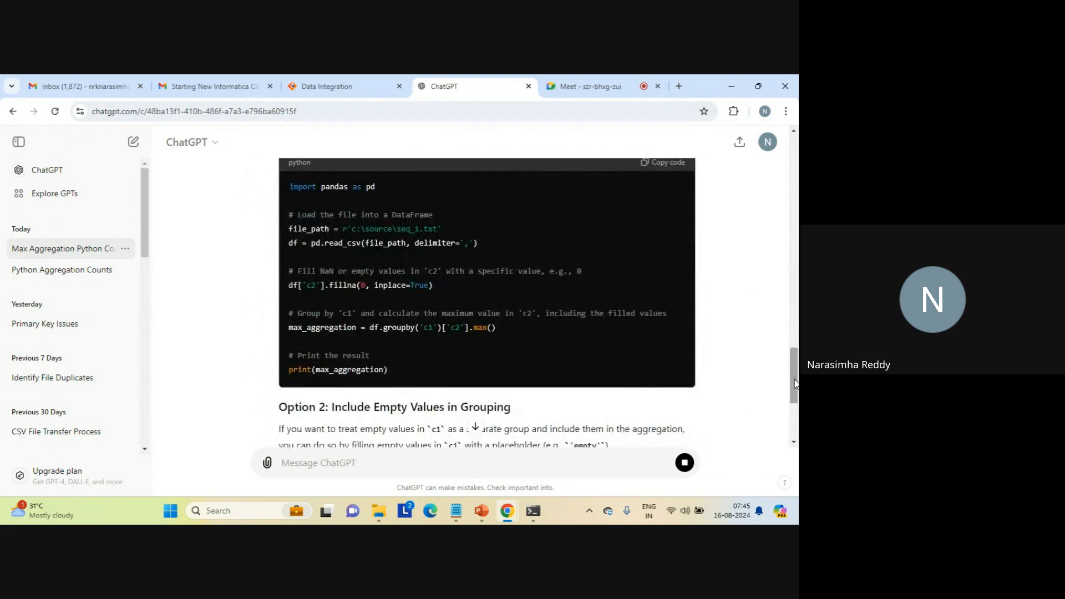
pyautogui.click(665, 166)
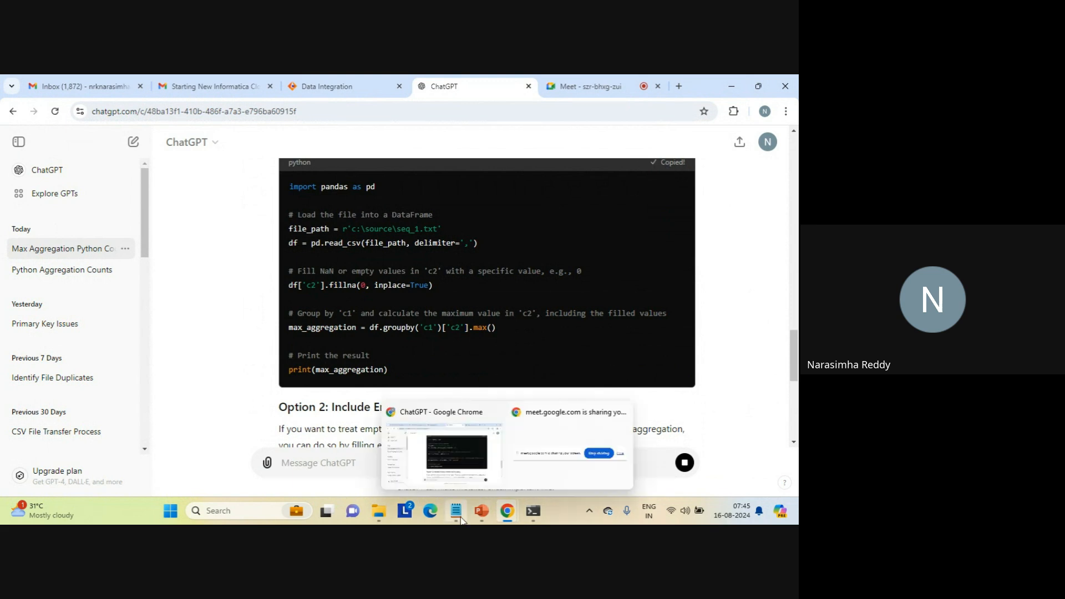
pyautogui.moveTo(456, 510)
pyautogui.click(468, 478)
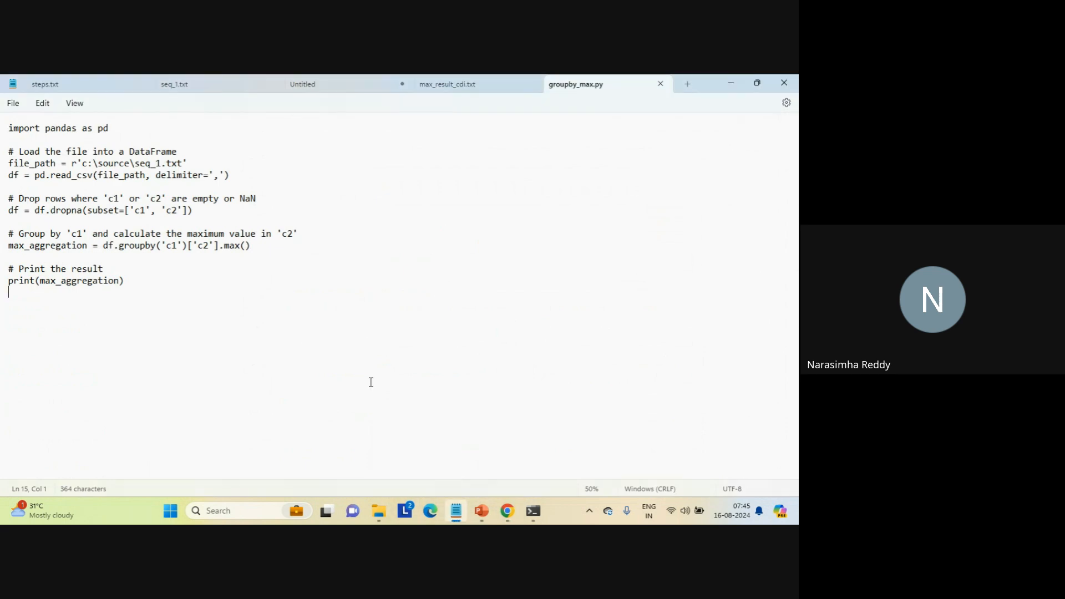
pyautogui.hotkey('ctrl', 'a')
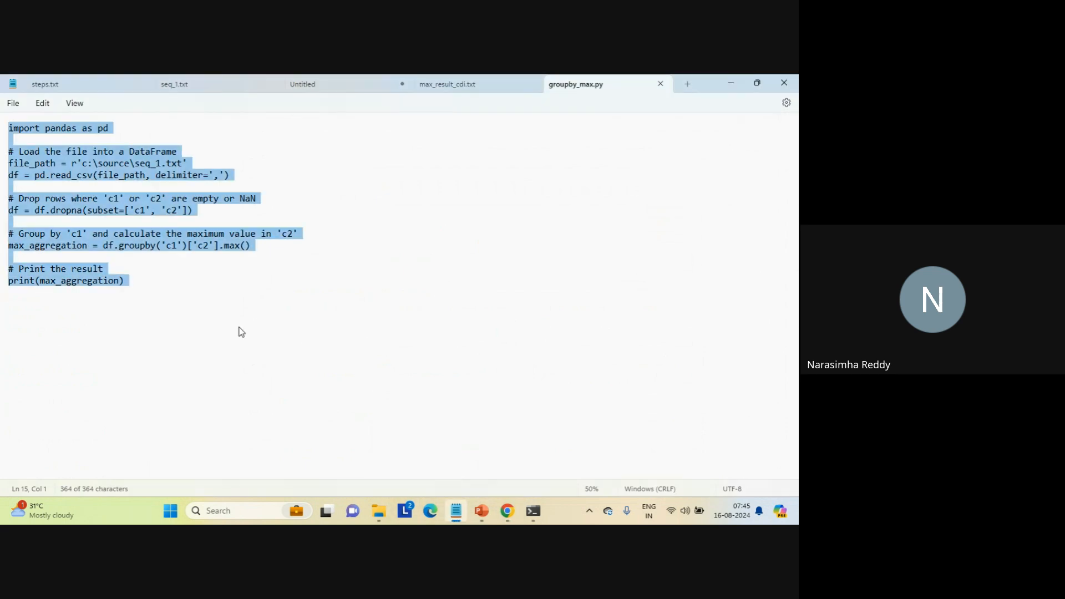
pyautogui.hotkey('ctrl', 'v')
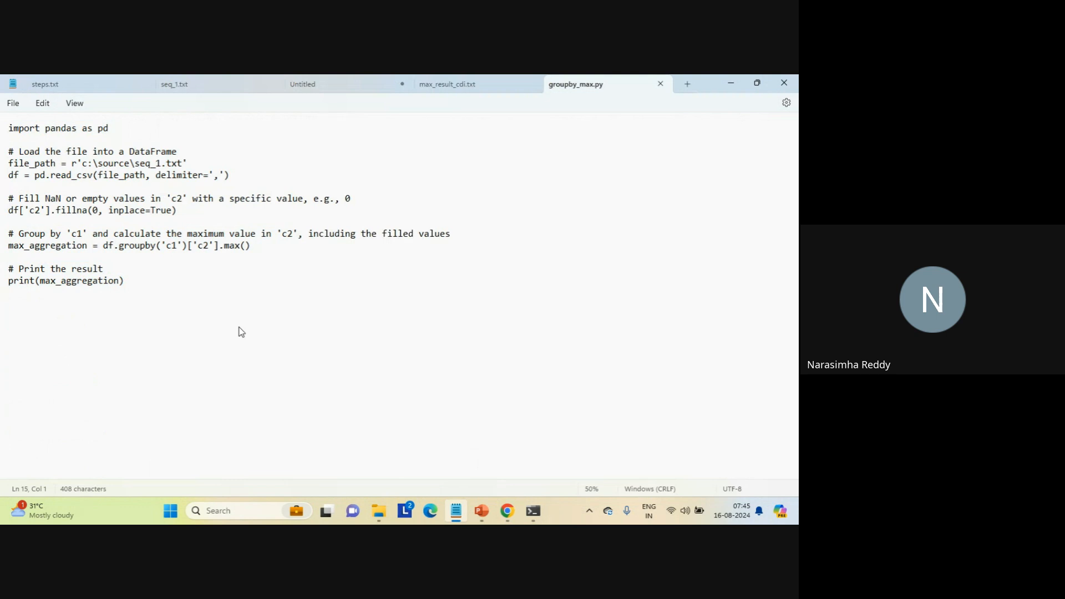
# - Run groupby_max.py again in Command Prompt and inspect the df['c2'].fillna(0, inplace=True) line in its output
pyautogui.moveTo(533, 510)
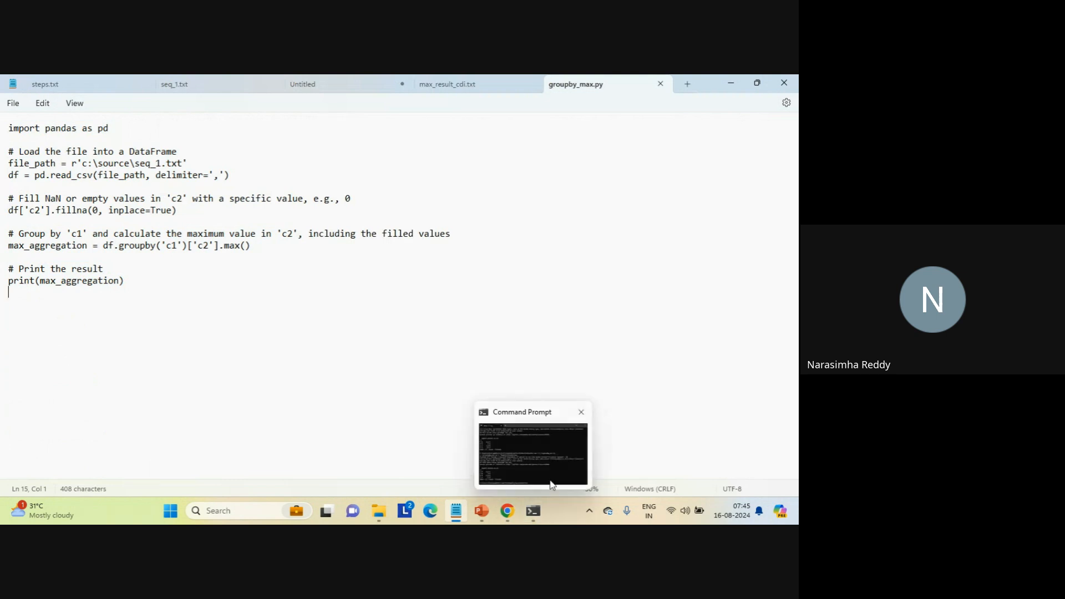
pyautogui.click(552, 485)
pyautogui.press('Up')
pyautogui.press('Return')
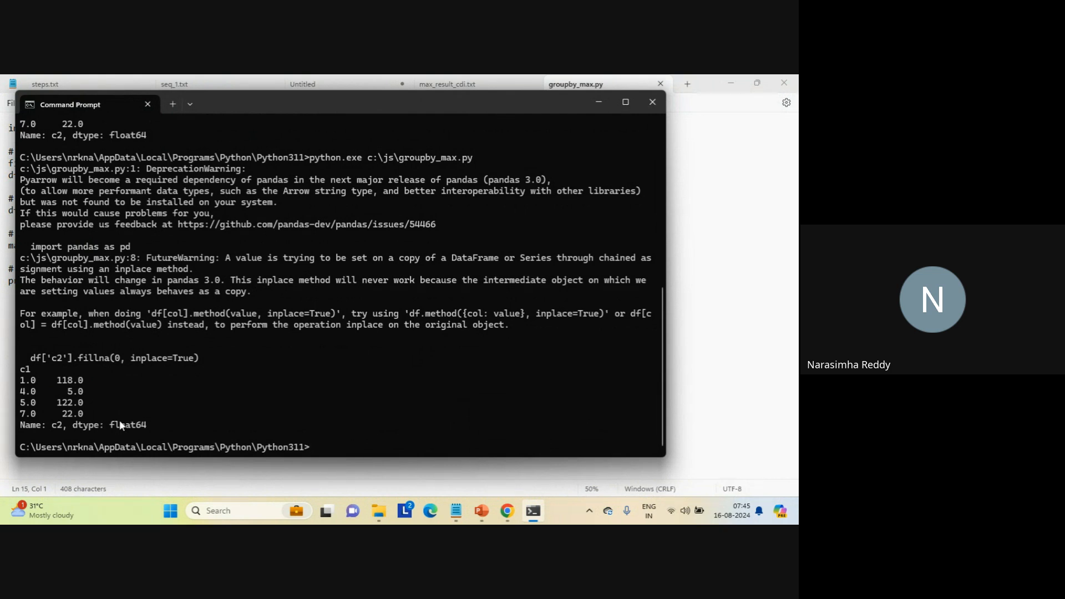
pyautogui.tripleClick(107, 358)
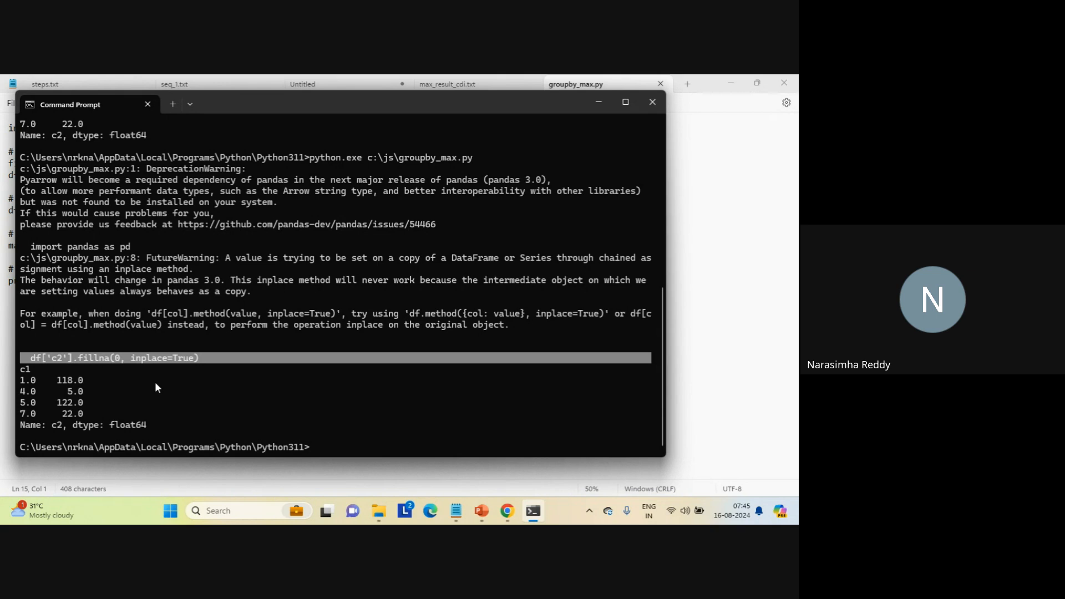
pyautogui.hotkey('ctrl', 'c')
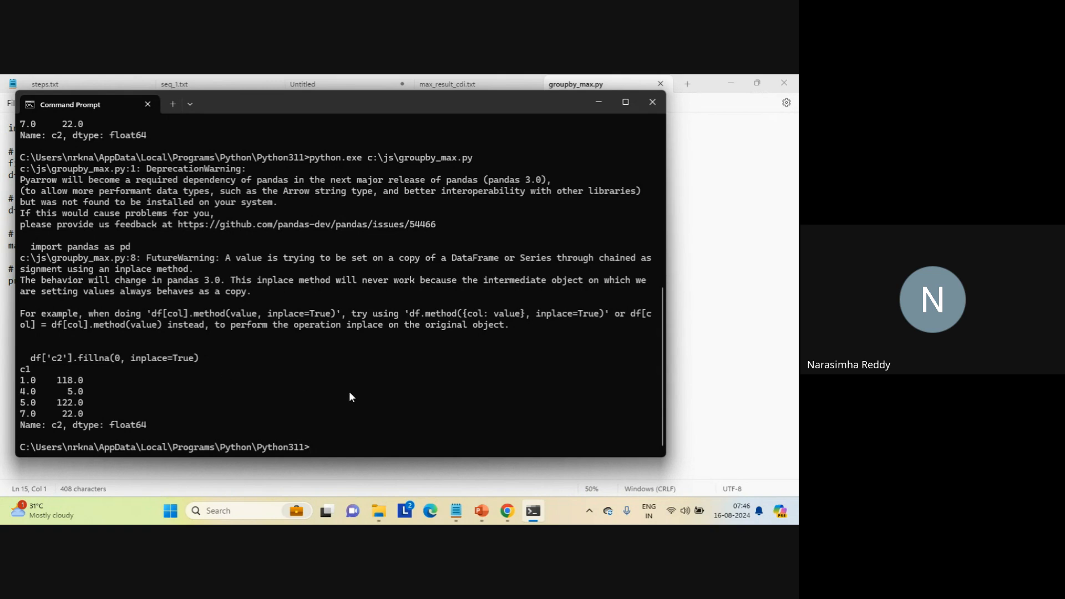
# - Review ChatGPT's Option 2 for including empty values in grouping and its explanation, and check the Google Meet call
pyautogui.moveTo(506, 510)
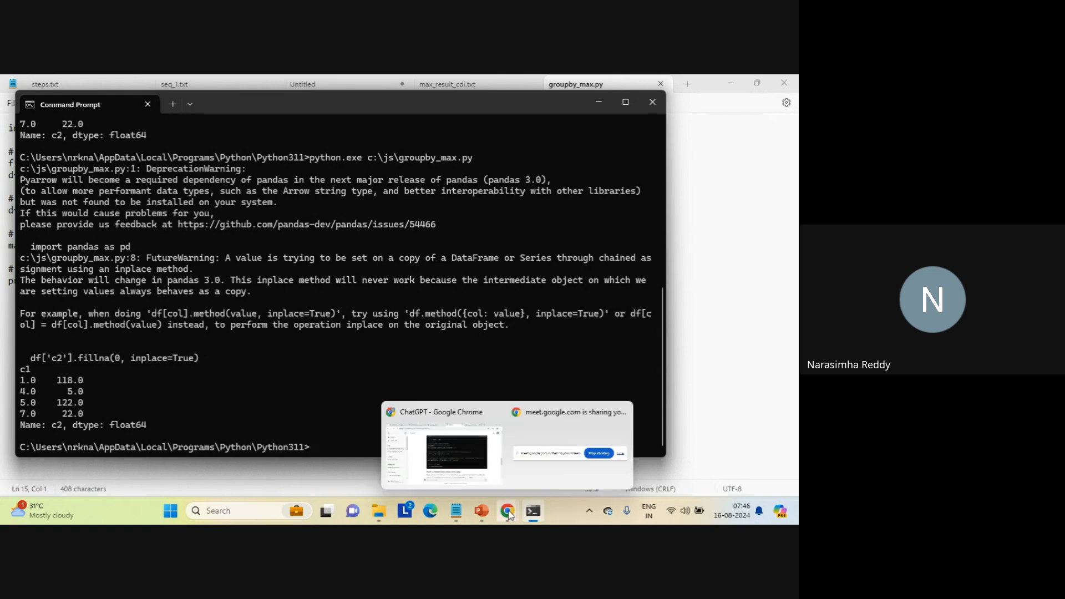
pyautogui.click(466, 456)
pyautogui.doubleClick(481, 410)
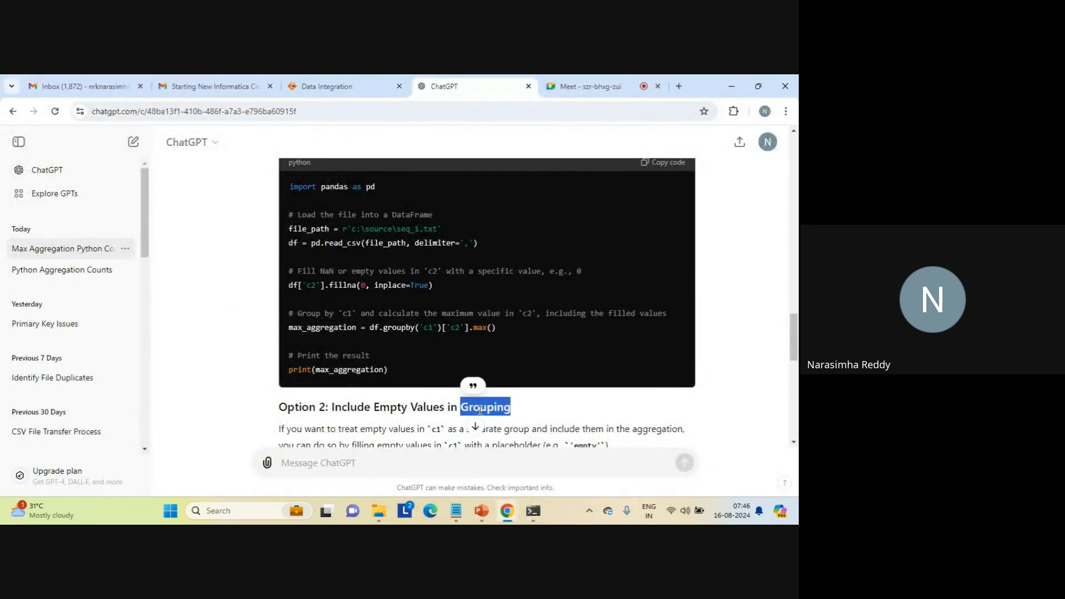
pyautogui.click(481, 410)
pyautogui.click(573, 409)
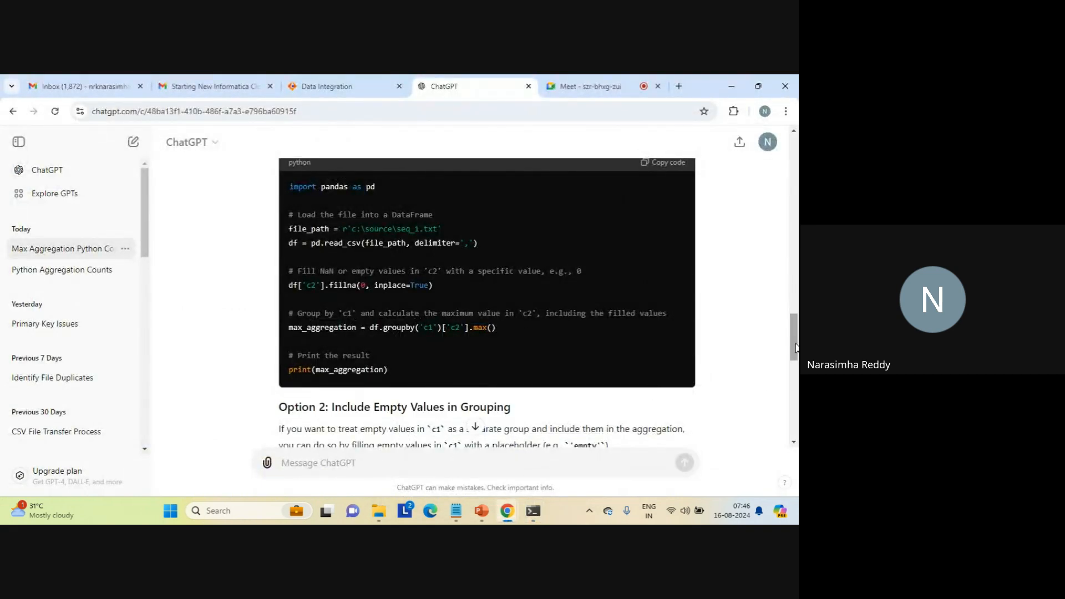
pyautogui.moveTo(796, 347); pyautogui.dragTo(797, 409)
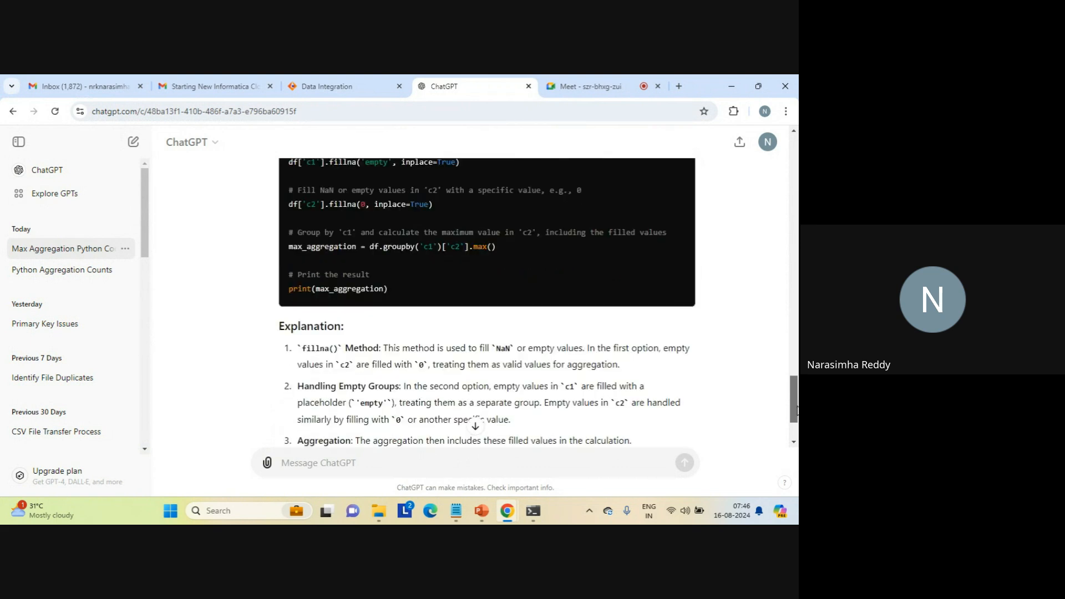
pyautogui.scroll(-1, 797, 410)
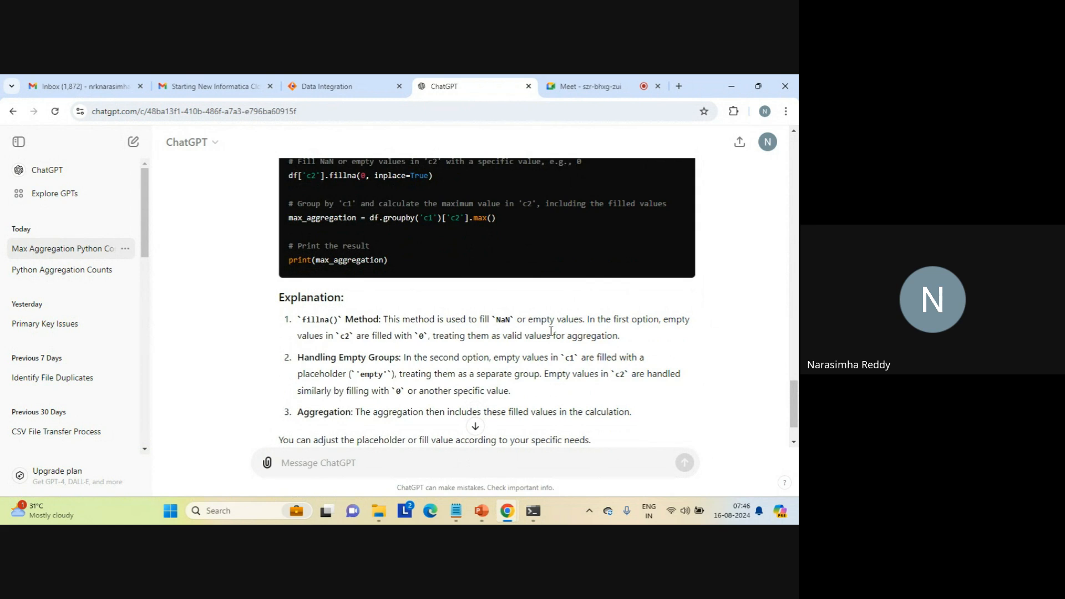
pyautogui.click(599, 86)
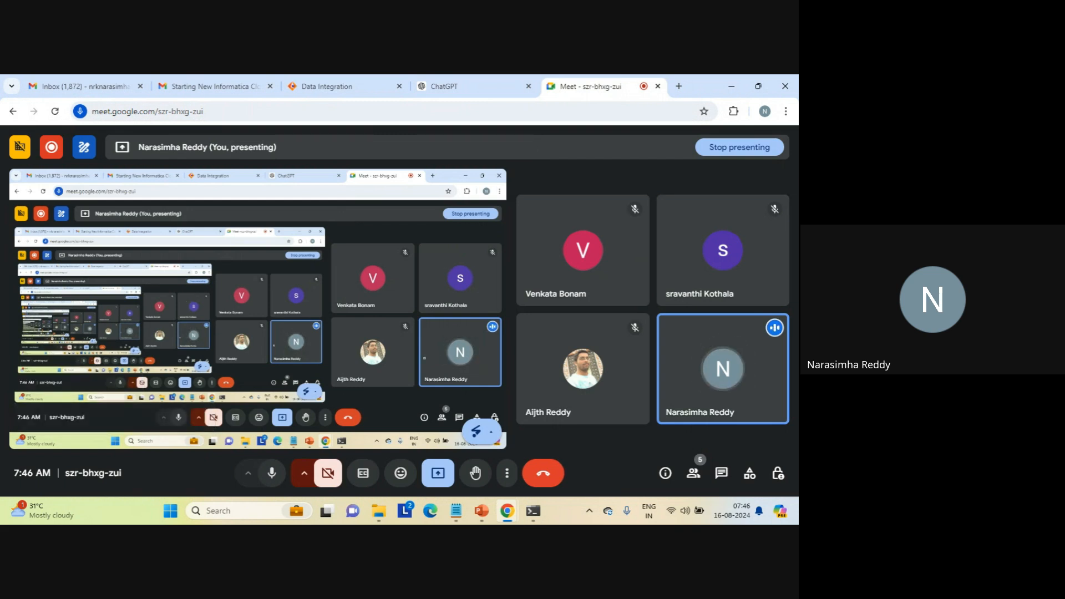
# - Switch to Notepad and close the groupby_max.py and max_result_cdi.txt files
pyautogui.moveTo(506, 516)
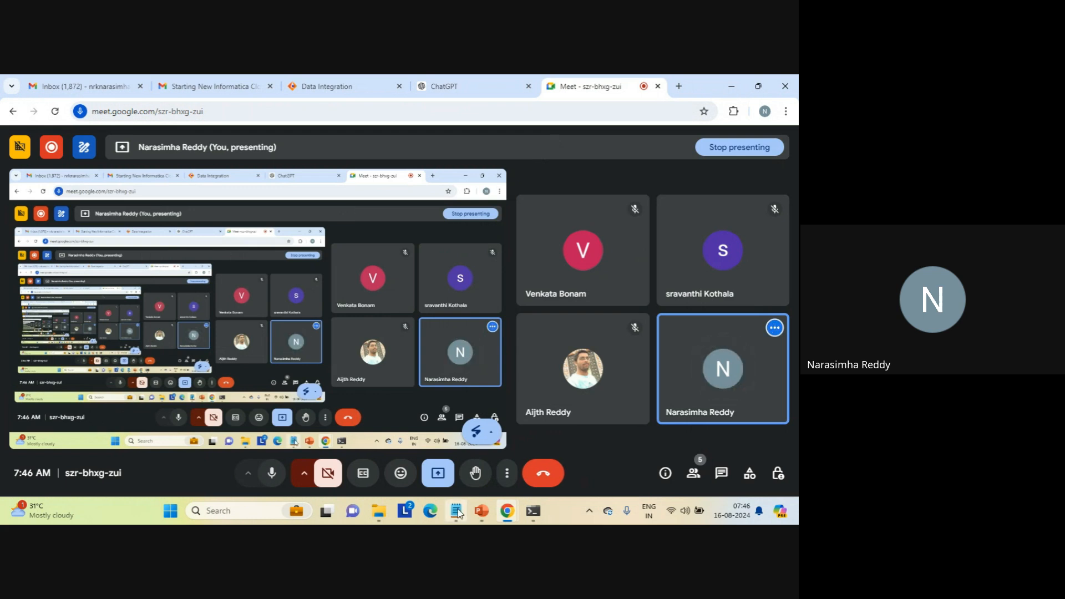
pyautogui.moveTo(456, 510)
pyautogui.click(460, 437)
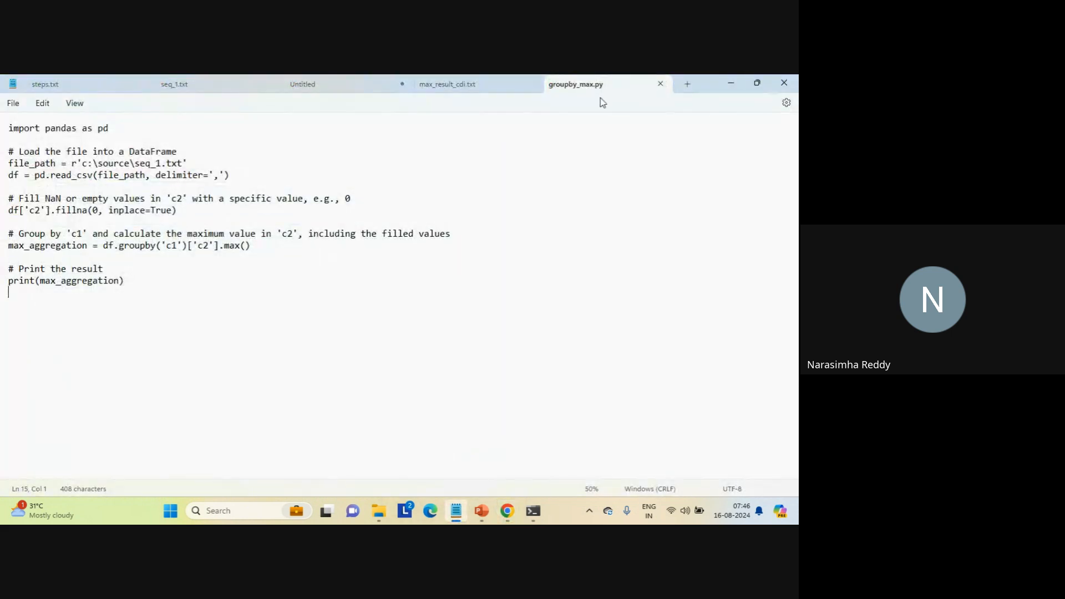
pyautogui.click(660, 84)
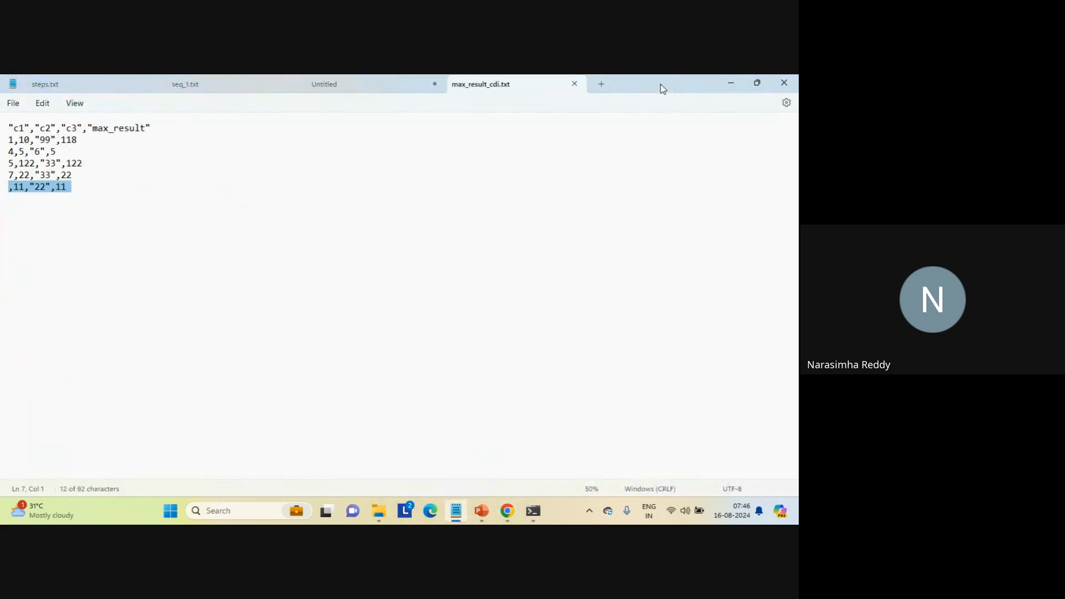
pyautogui.click(575, 84)
# - Insert blank lines at the start of the untitled notes and add the heading "unstructured data" on the first line
pyautogui.click(320, 184)
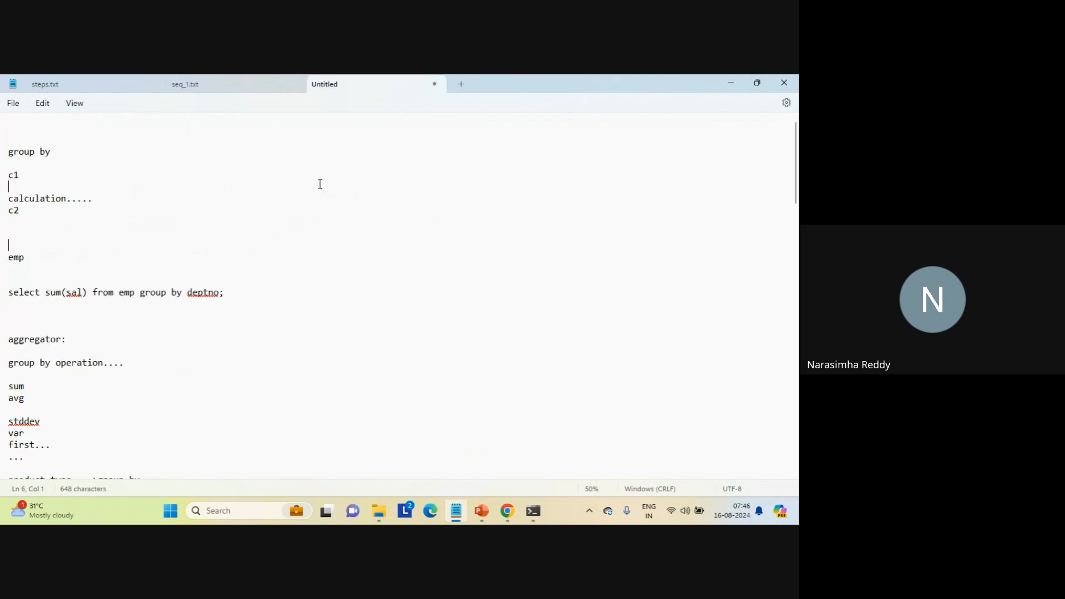
pyautogui.hotkey('ctrl', 'Home')
pyautogui.press('Return')
pyautogui.press('Return')
pyautogui.press('Return')
pyautogui.press('Up')
pyautogui.press('Up')
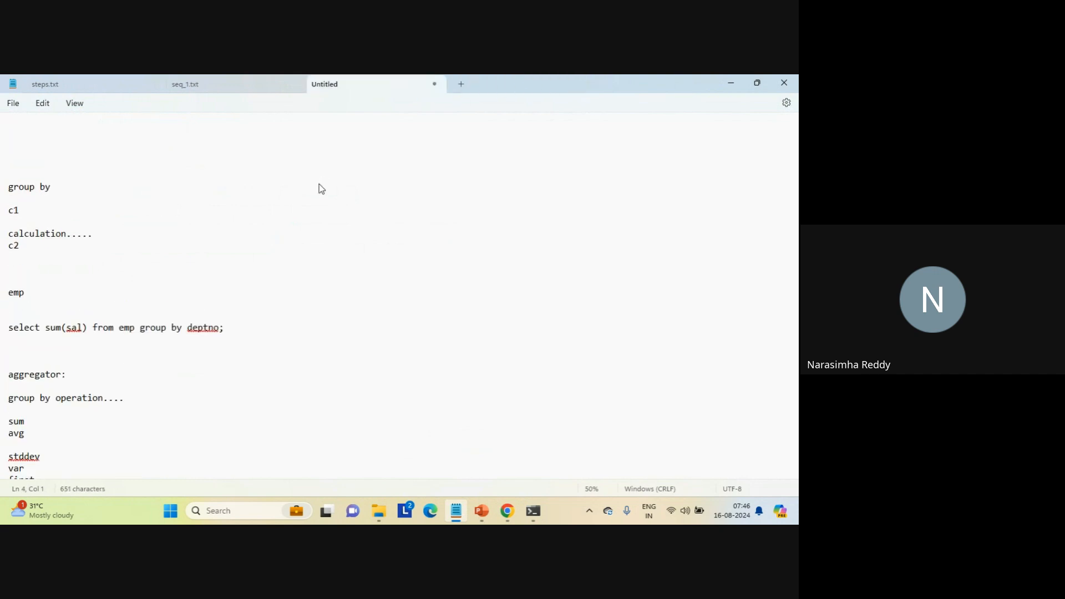
pyautogui.press('Up')
pyautogui.write('unstructured dta')
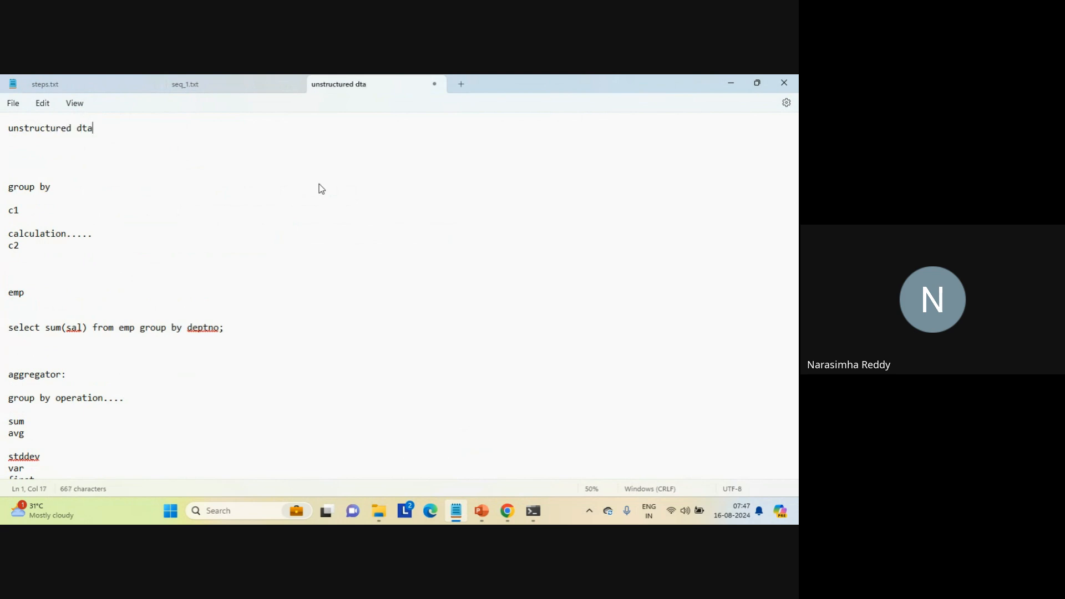
pyautogui.press('BackSpace')
pyautogui.press('BackSpace')
pyautogui.write('ata')
# - List pdf, doc, log, email and social on separate lines below the "unstructured data" heading, leaving a blank line between
pyautogui.click(119, 147)
pyautogui.press('Return')
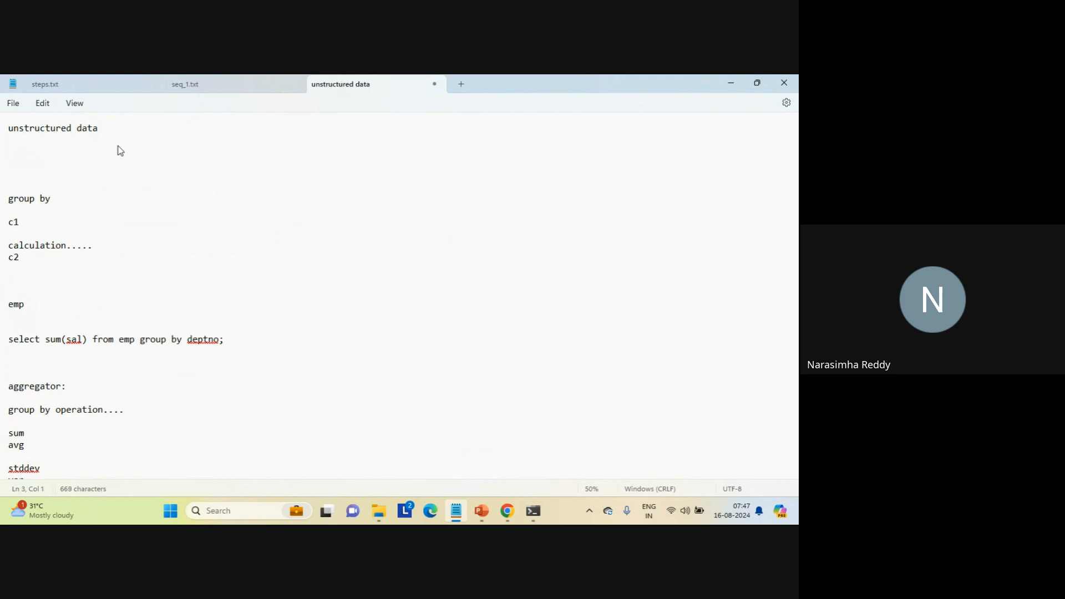
pyautogui.write('pdf')
pyautogui.press('Return')
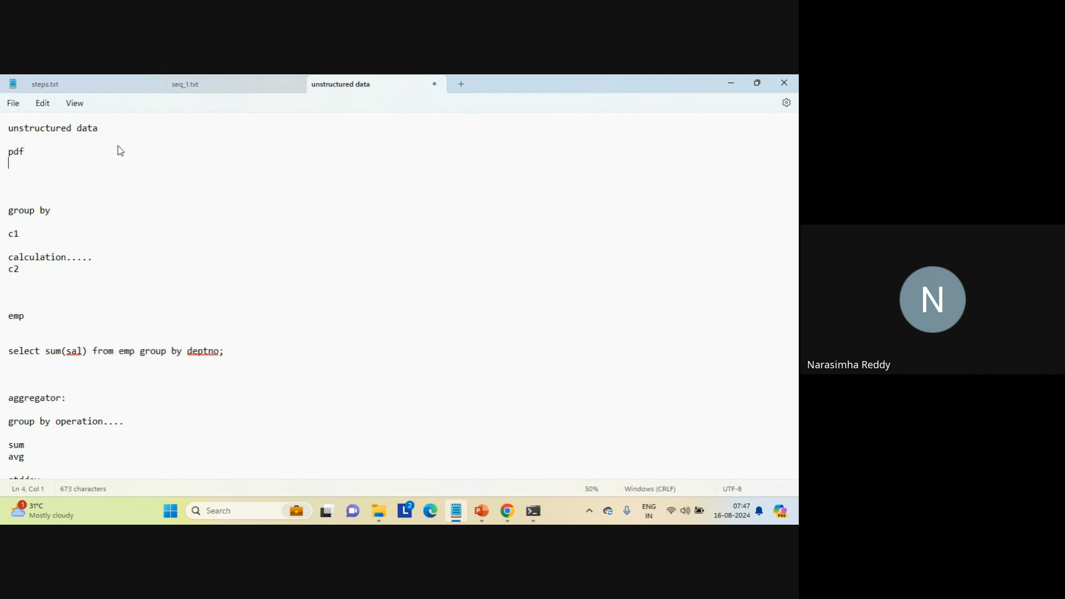
pyautogui.write('doc')
pyautogui.press('Return')
pyautogui.write('log')
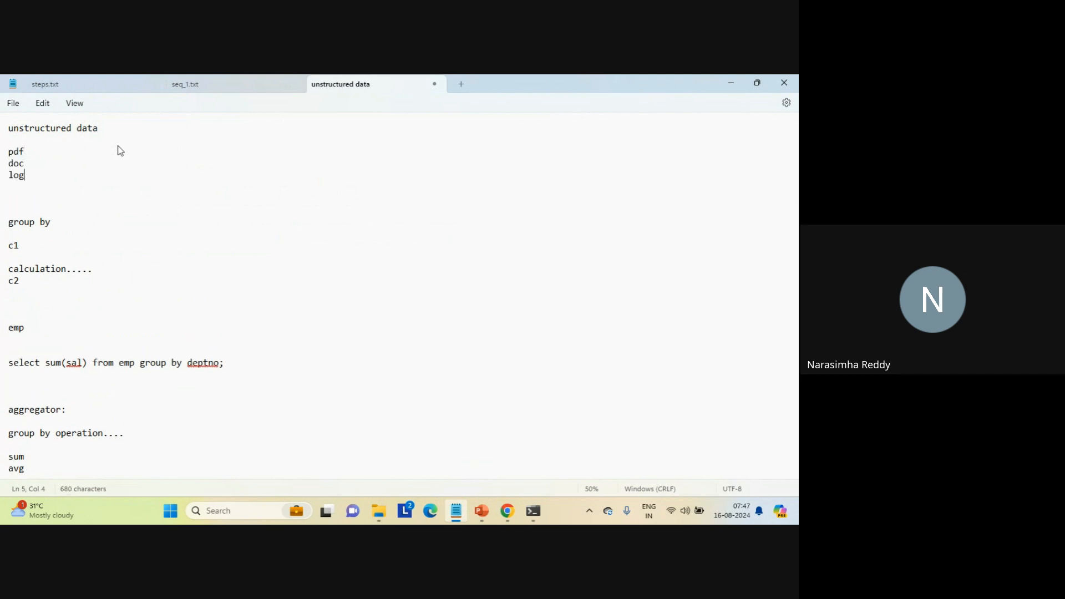
pyautogui.press('Return')
pyautogui.write('email')
pyautogui.press('Return')
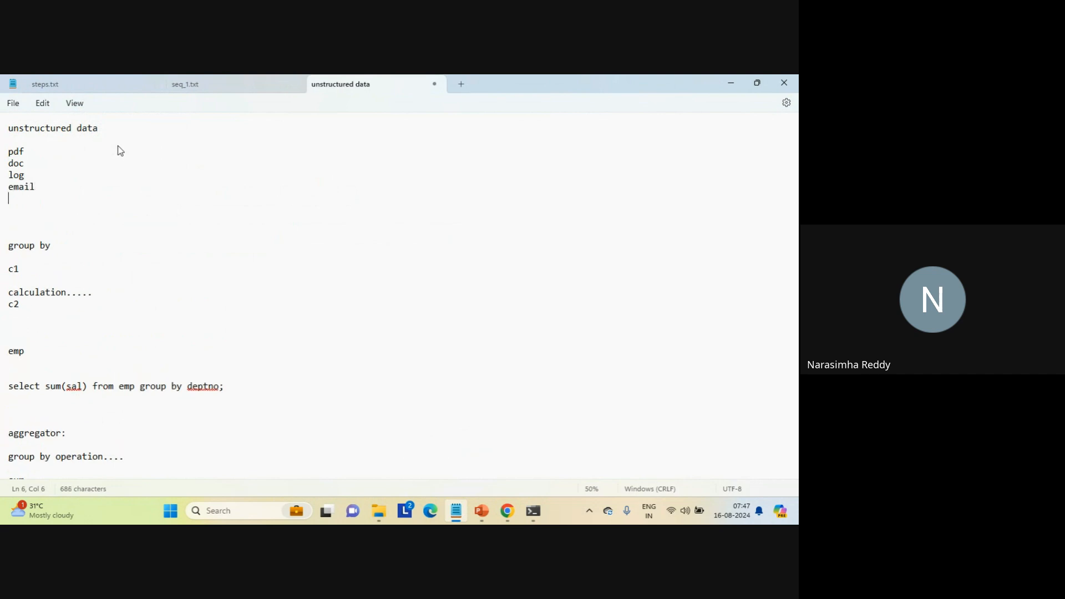
pyautogui.write('social')
pyautogui.press('Return')
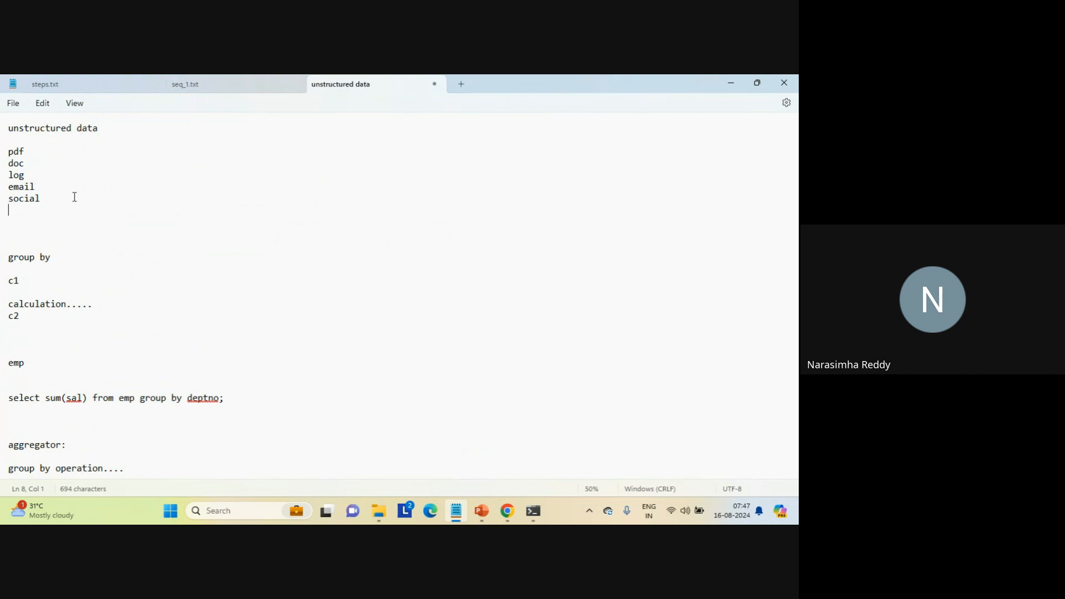
pyautogui.doubleClick(19, 156)
pyautogui.click(84, 221)
# - Switch to File Explorer, open task_log from the source folder, and highlight its MAPPING line
pyautogui.moveTo(380, 509)
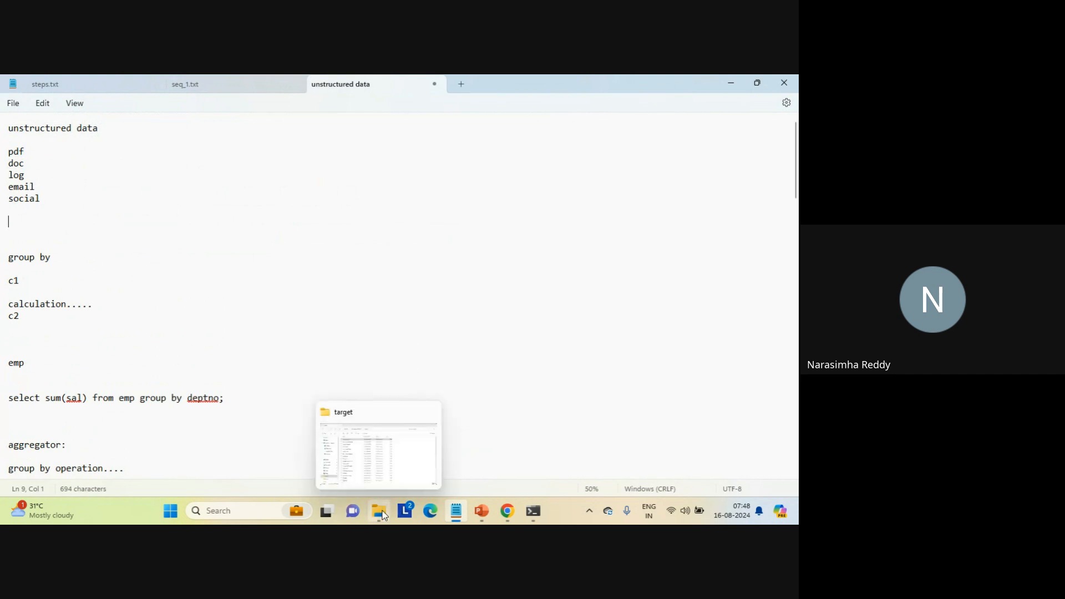
pyautogui.click(391, 471)
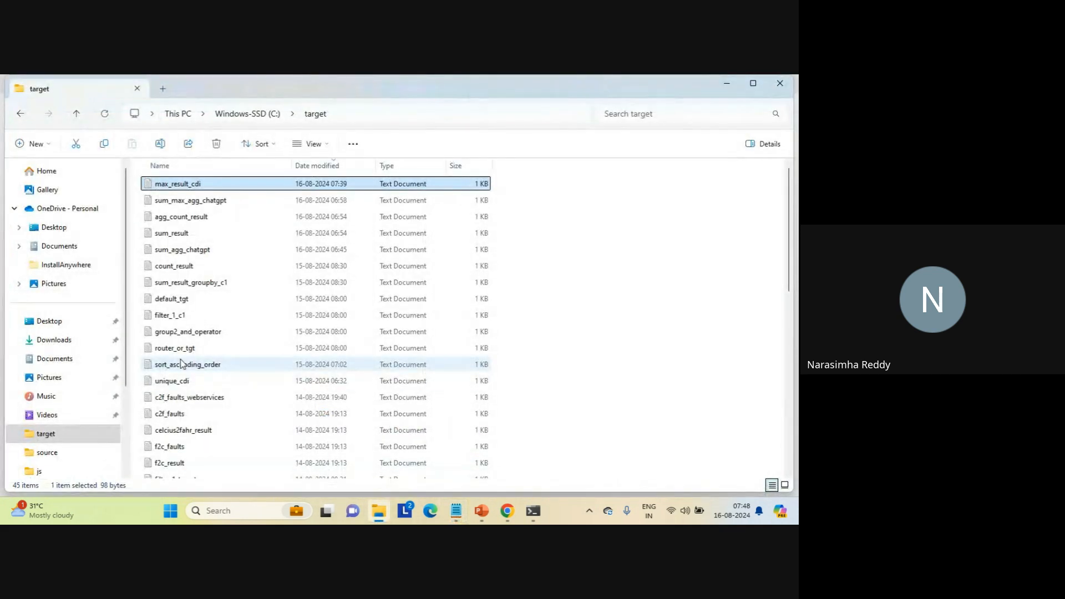
pyautogui.click(47, 452)
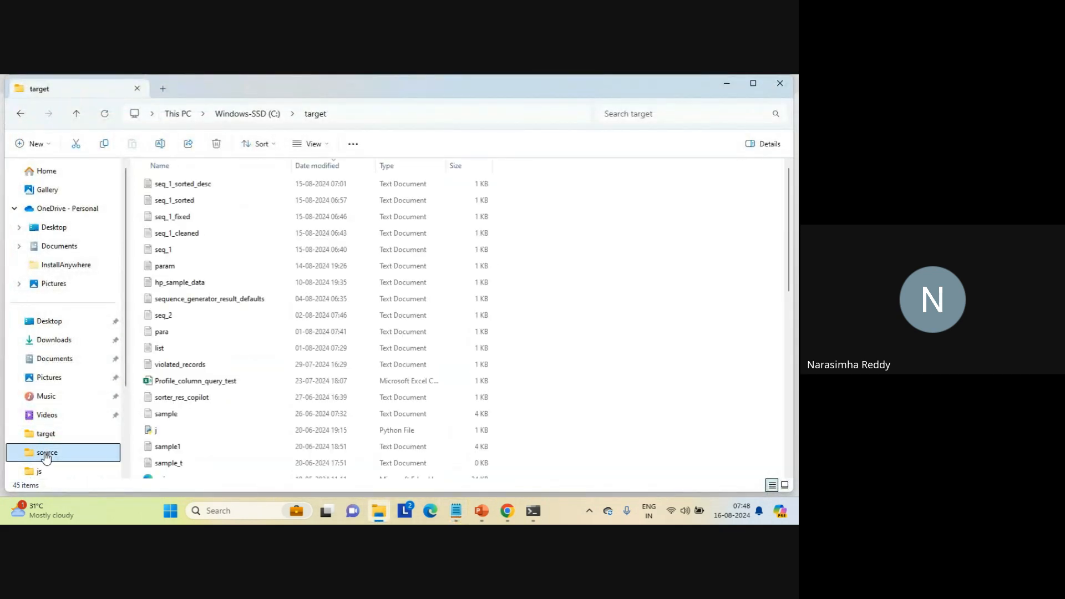
pyautogui.click(165, 231)
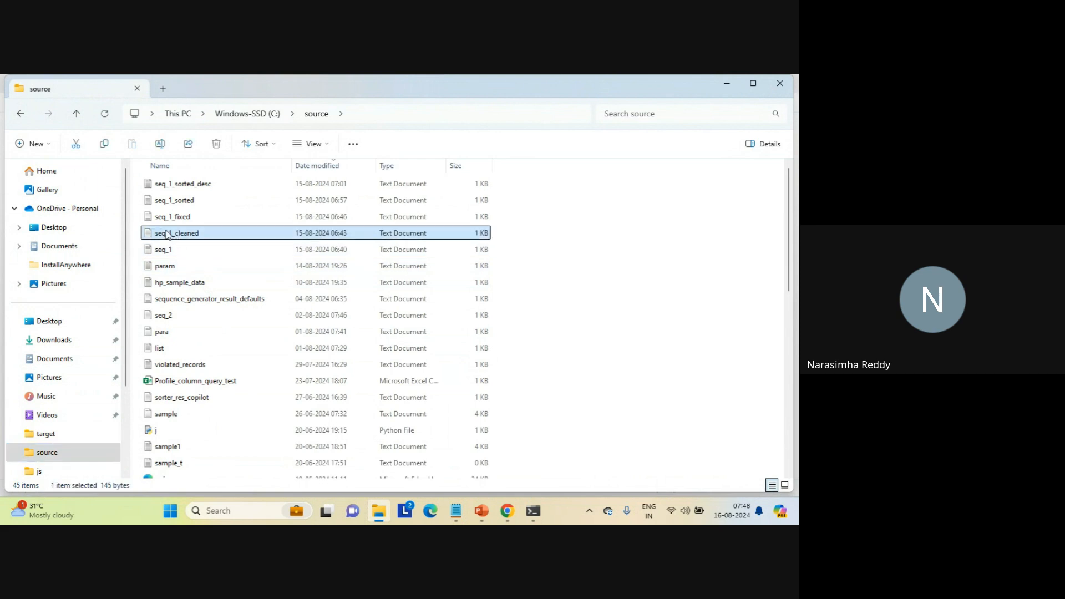
pyautogui.press('t')
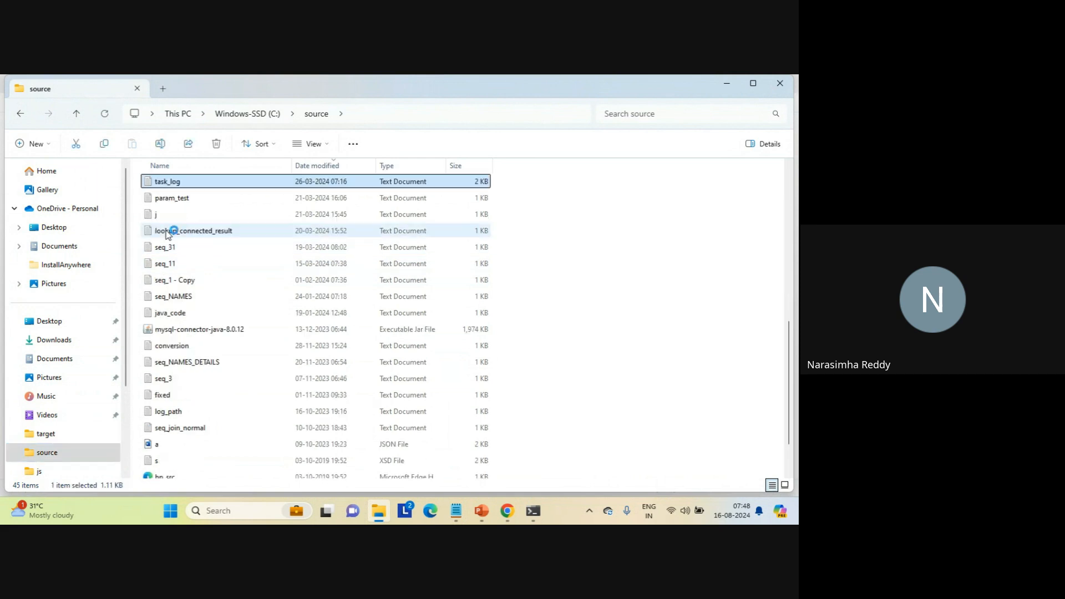
pyautogui.press('Return')
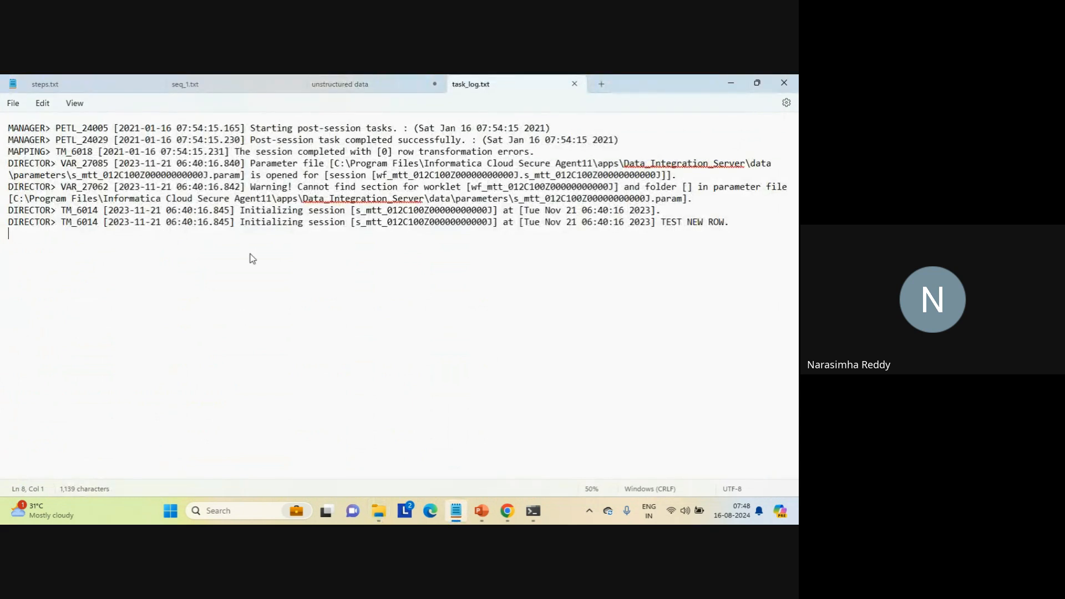
pyautogui.doubleClick(244, 151)
pyautogui.tripleClick(253, 151)
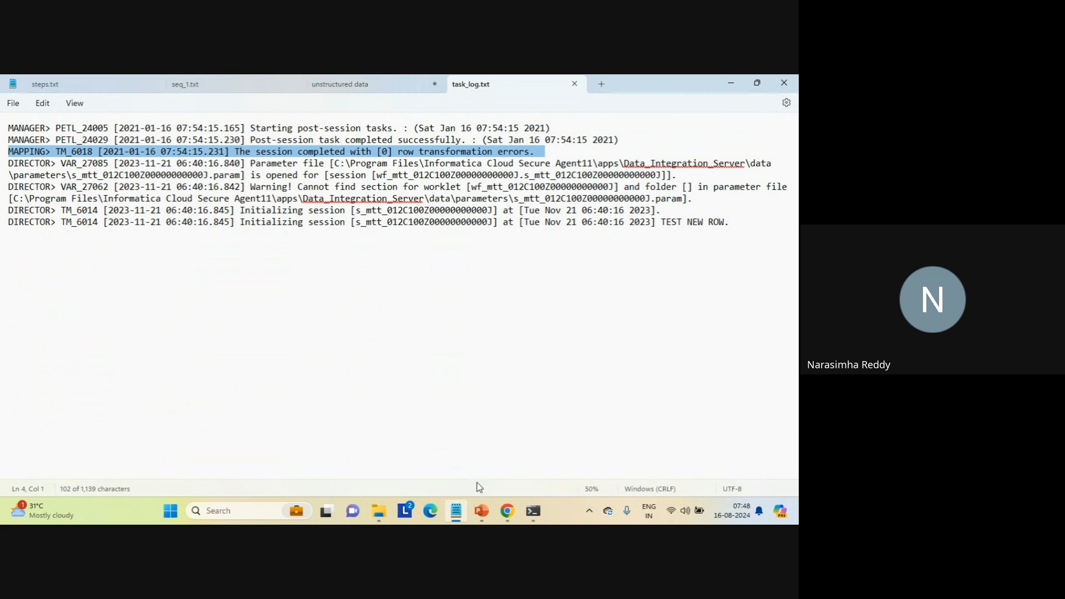
# - Switch to Informatica Data Integration in Chrome and start a new asset, listing the Components asset types
pyautogui.moveTo(507, 511)
pyautogui.click(472, 459)
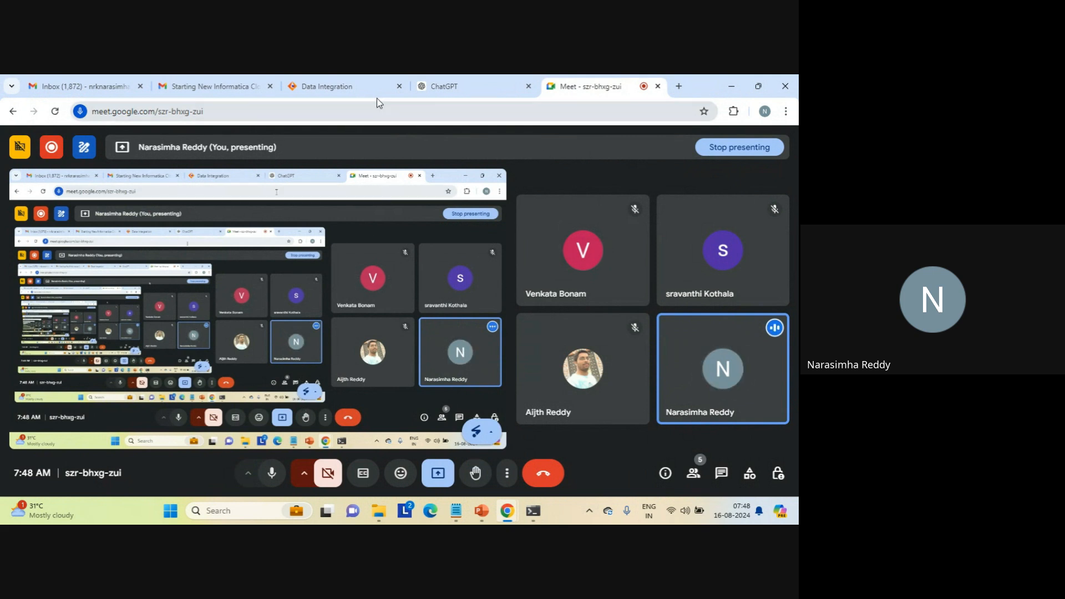
pyautogui.click(343, 80)
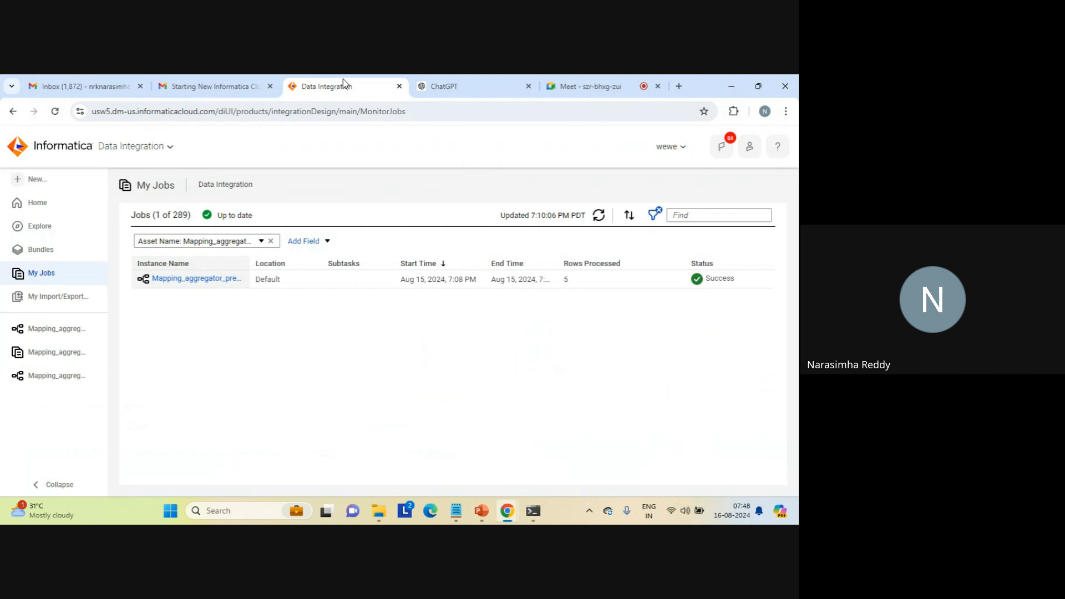
pyautogui.click(442, 87)
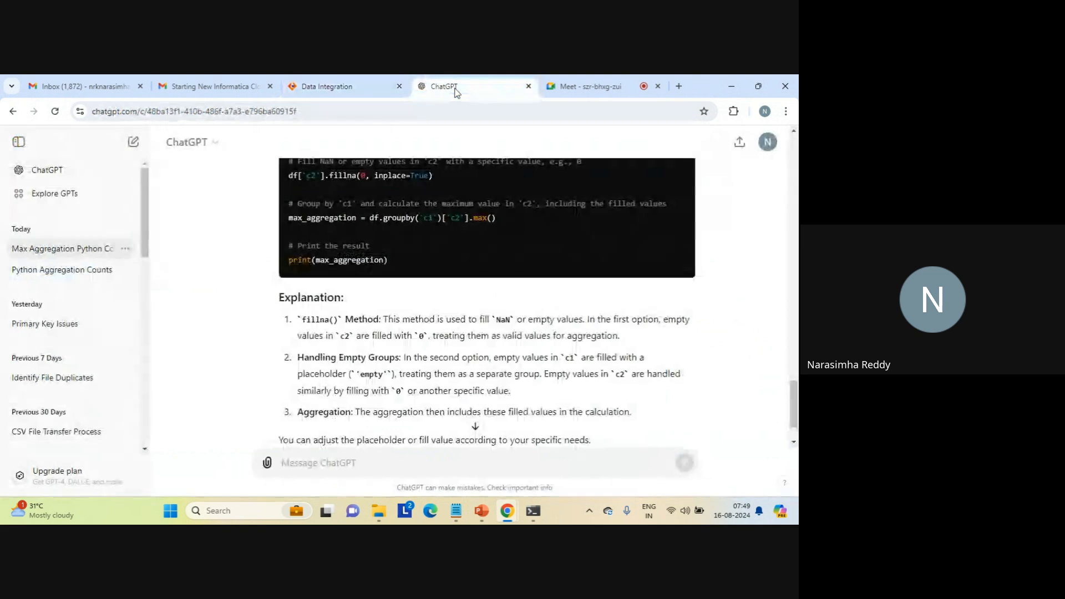
pyautogui.click(363, 89)
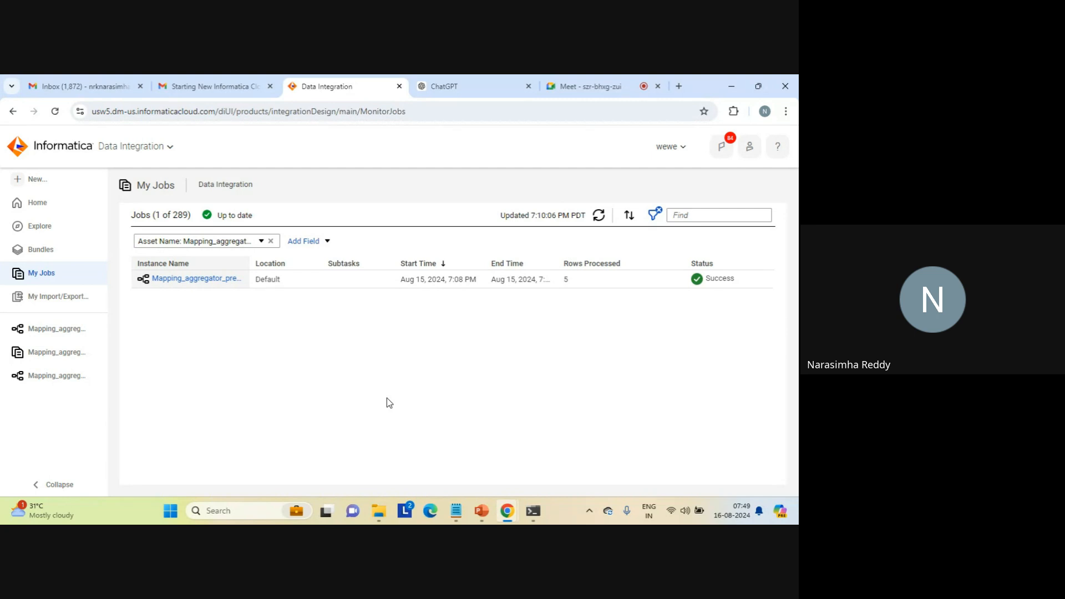
pyautogui.click(478, 88)
pyautogui.click(342, 83)
pyautogui.click(33, 182)
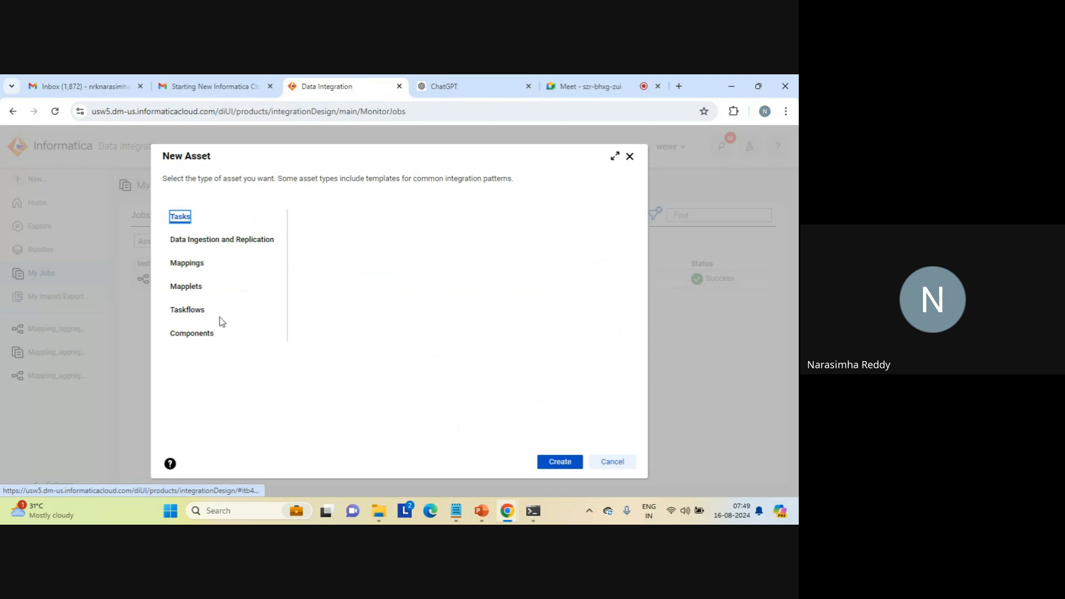
pyautogui.click(200, 333)
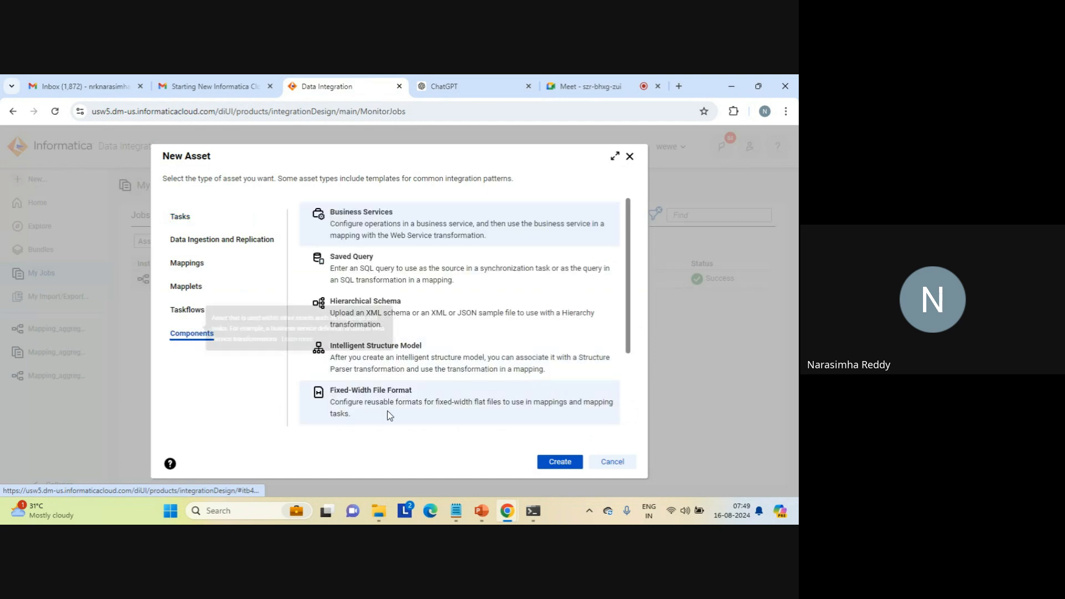
# - Switch to Notepad and highlight the entire contents of task_log.txt for review
pyautogui.moveTo(456, 509)
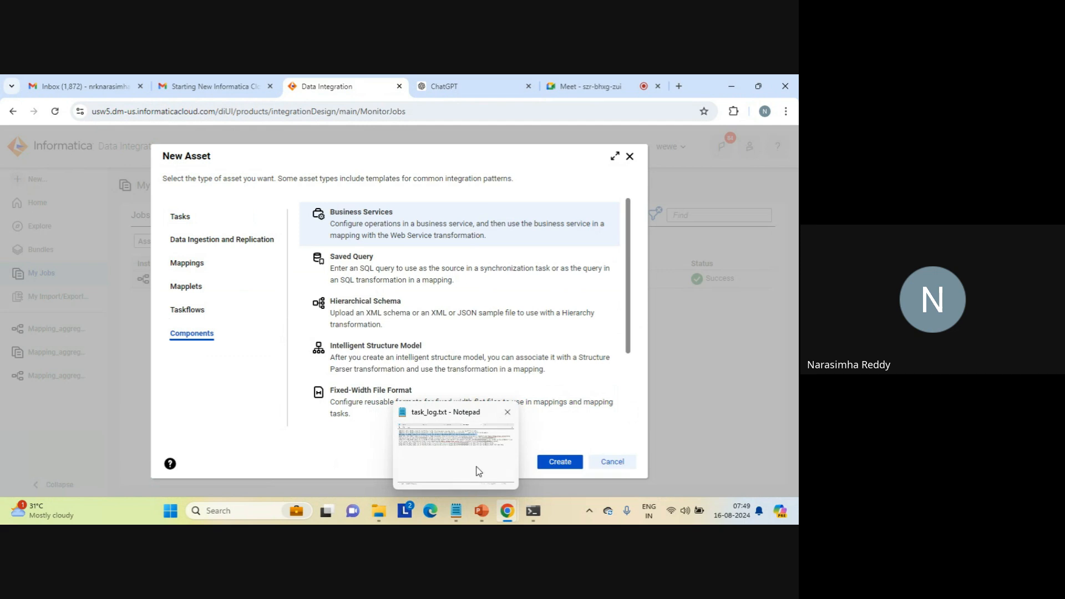
pyautogui.click(478, 472)
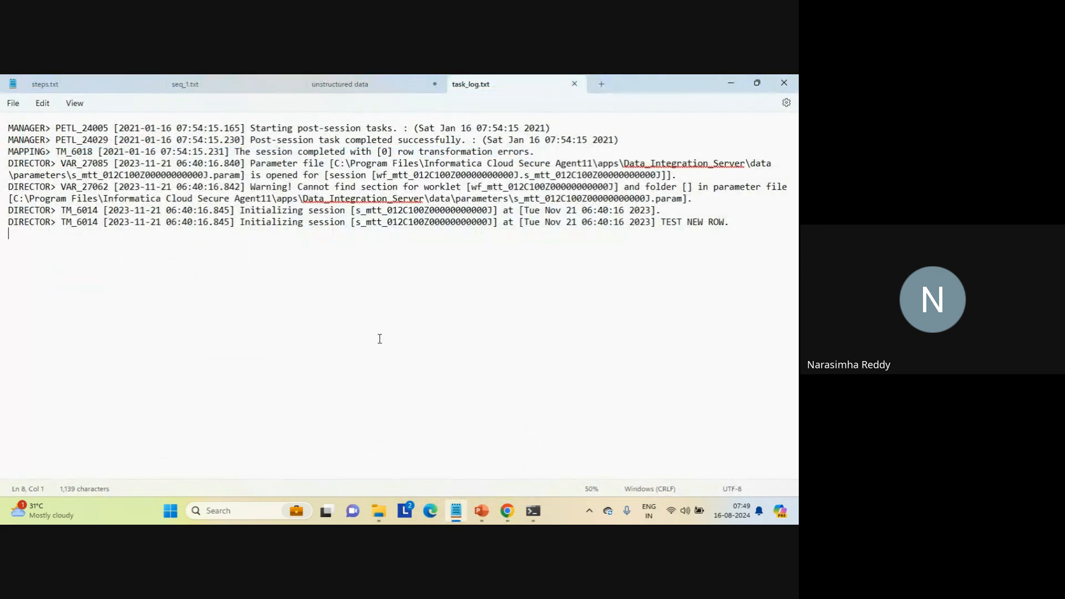
pyautogui.hotkey('ctrl', 'a')
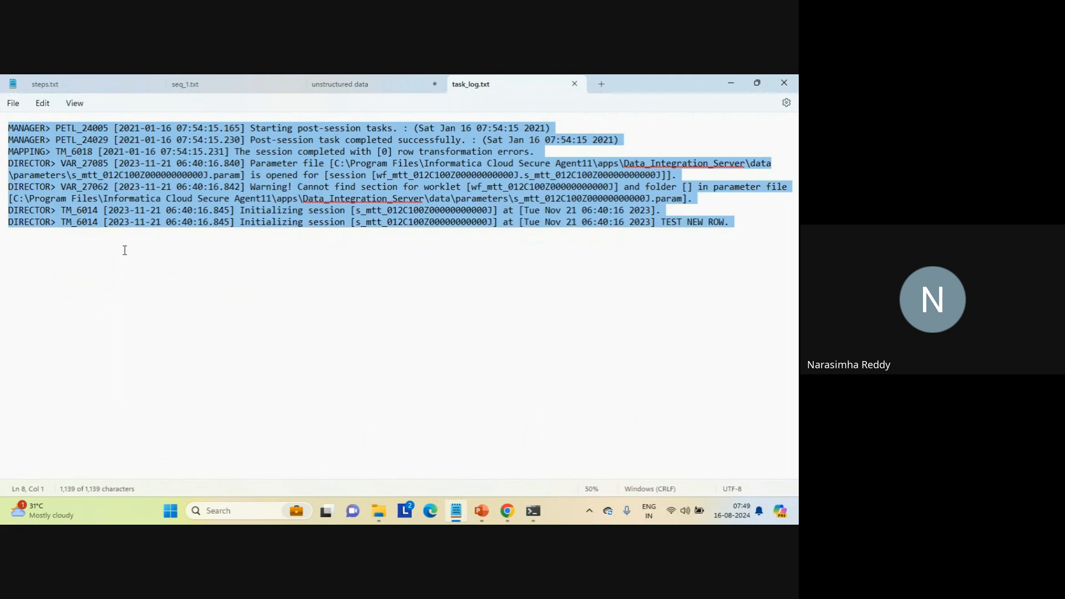
pyautogui.click(124, 250)
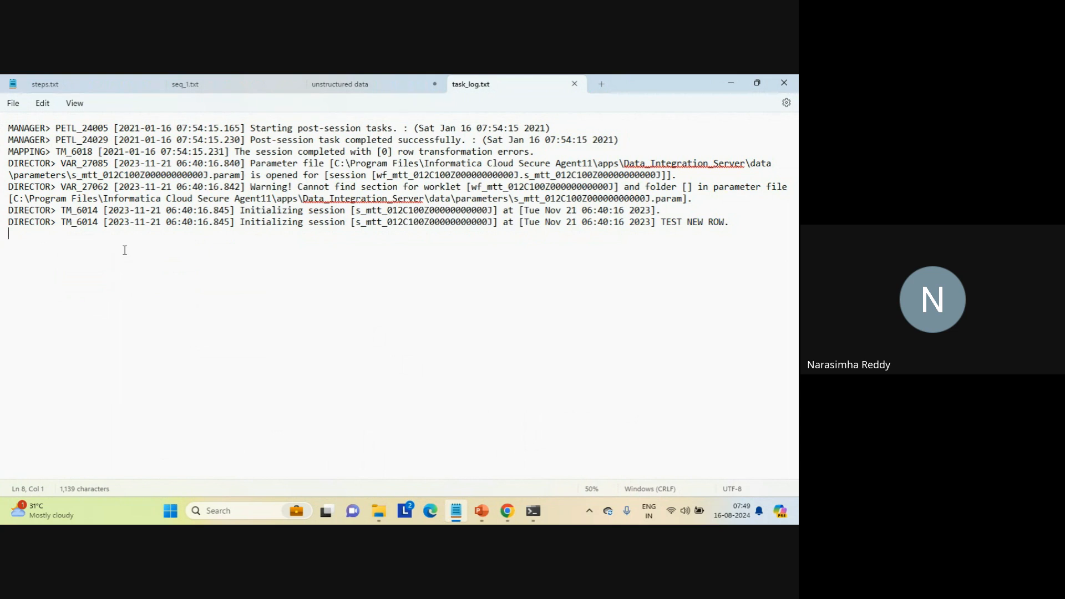
# - Return to Data Integration in Chrome and create an Intelligent Structure Model asset
pyautogui.moveTo(505, 509)
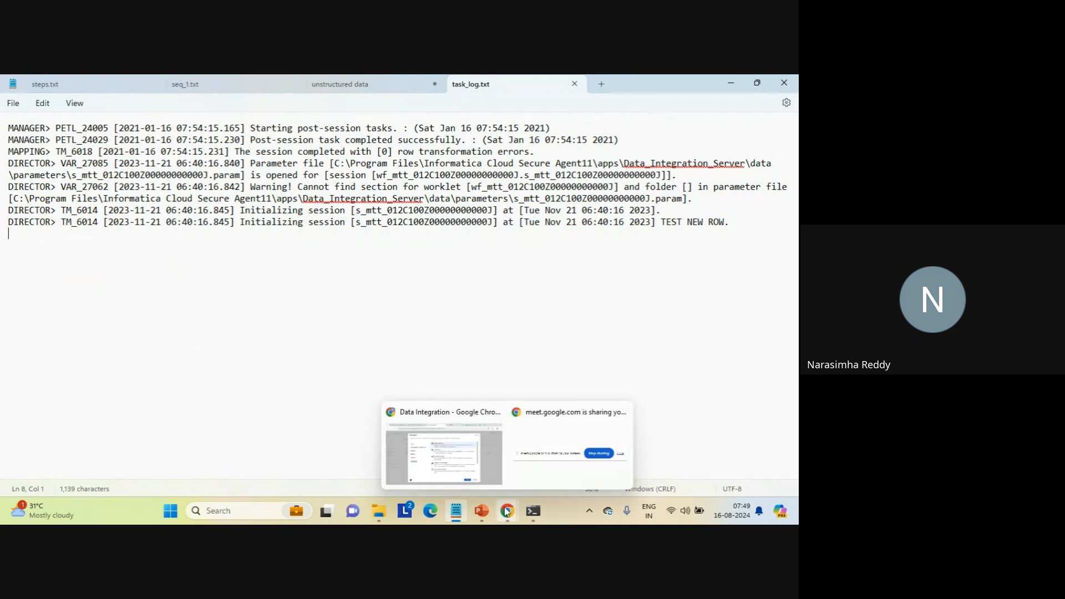
pyautogui.click(470, 468)
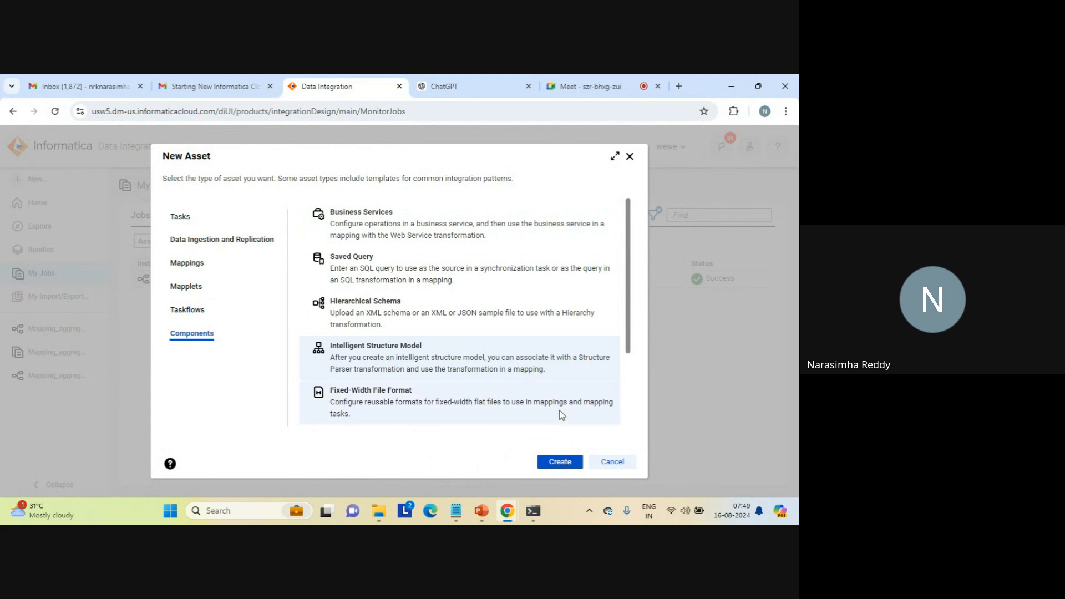
pyautogui.click(559, 463)
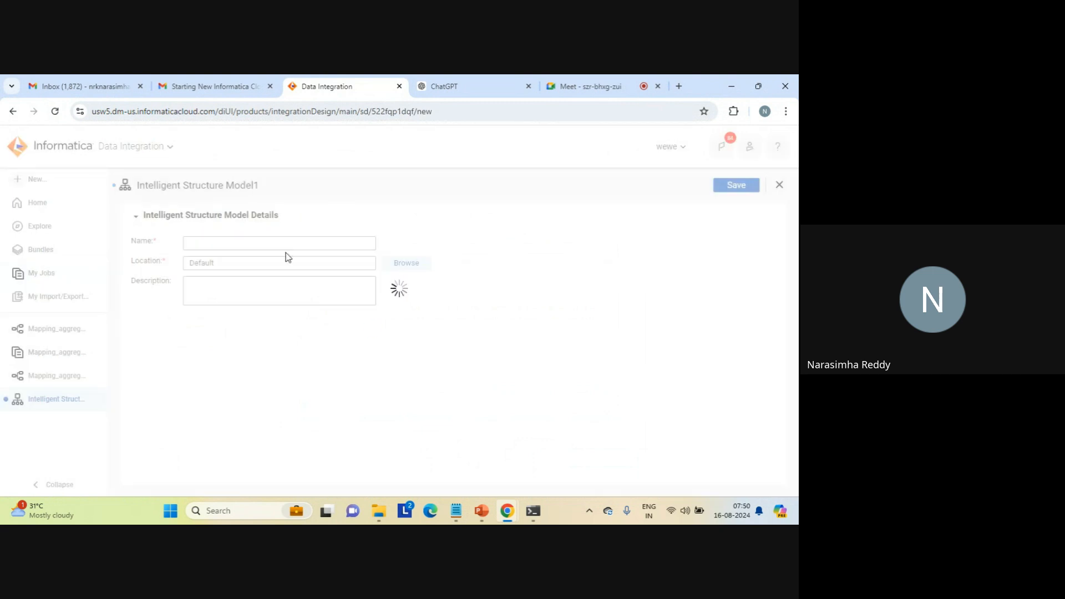
# - Name the structure model intelligent_strcuture_model_log_file
pyautogui.click(207, 243)
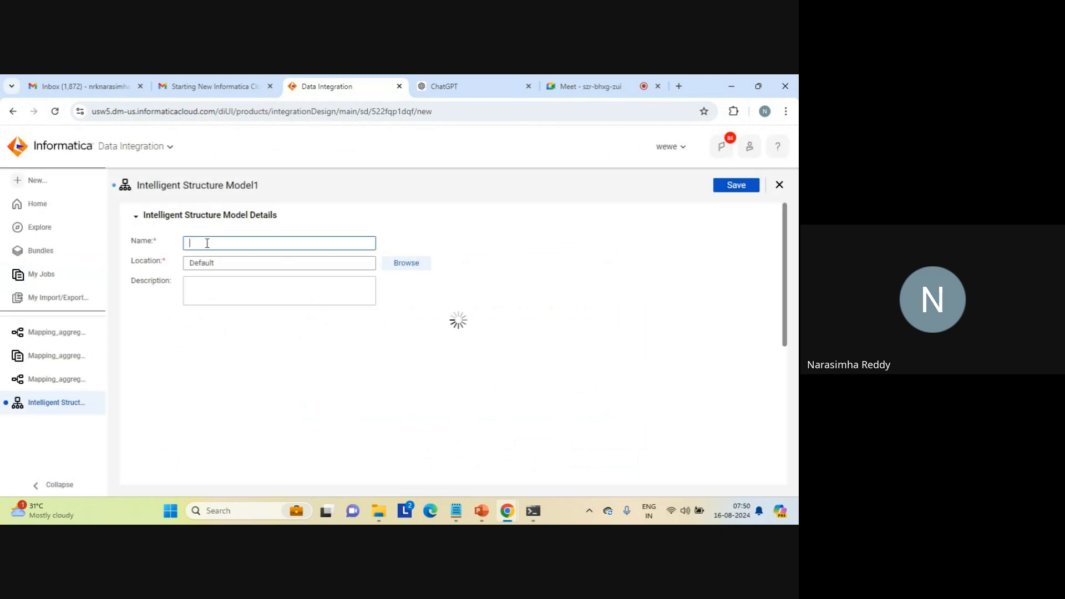
pyautogui.write('intelligent_strcu')
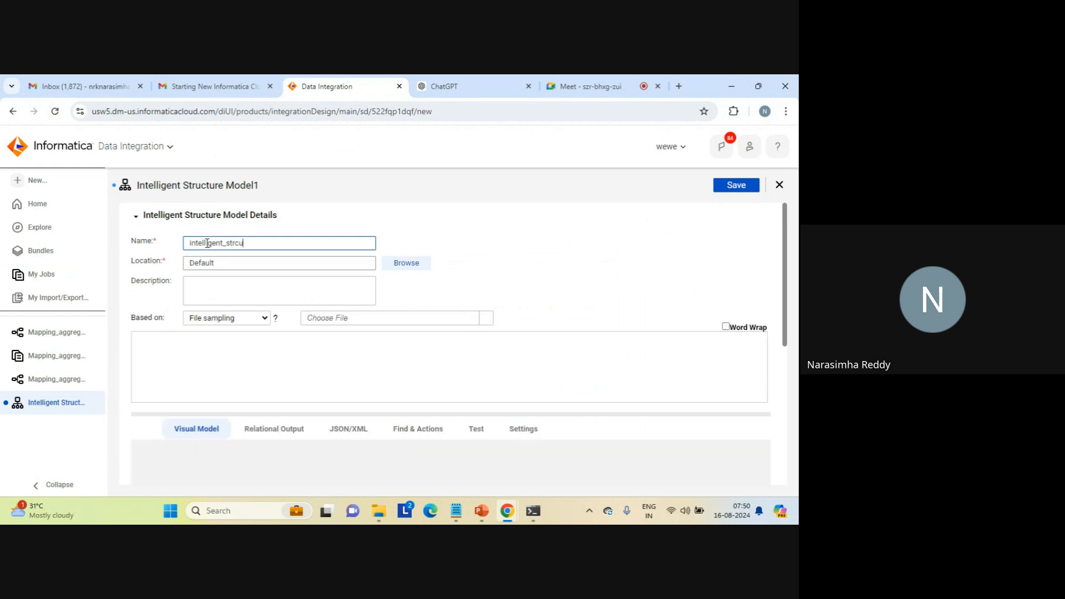
pyautogui.write('ture_model_log_file')
# - Set the model's description to "unstructured to structure conversion"
pyautogui.click(228, 291)
pyautogui.write('unstruct')
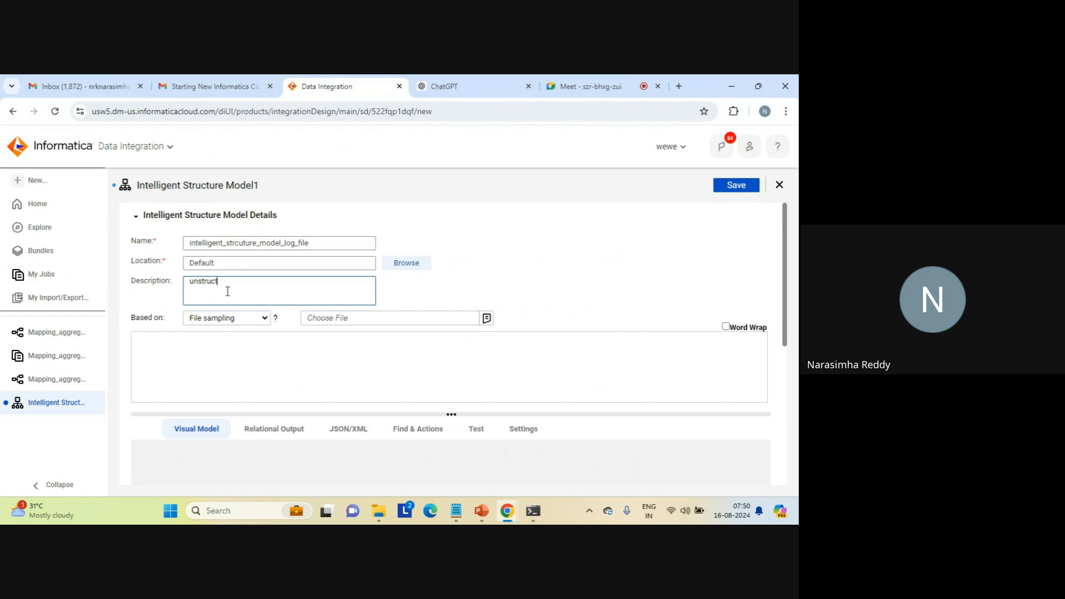
pyautogui.write('ireured to structre')
pyautogui.press('BackSpace')
pyautogui.press('BackSpace')
pyautogui.write('ure conversion')
# - Choose task_log.txt from the source folder as the model's sample file
pyautogui.click(490, 322)
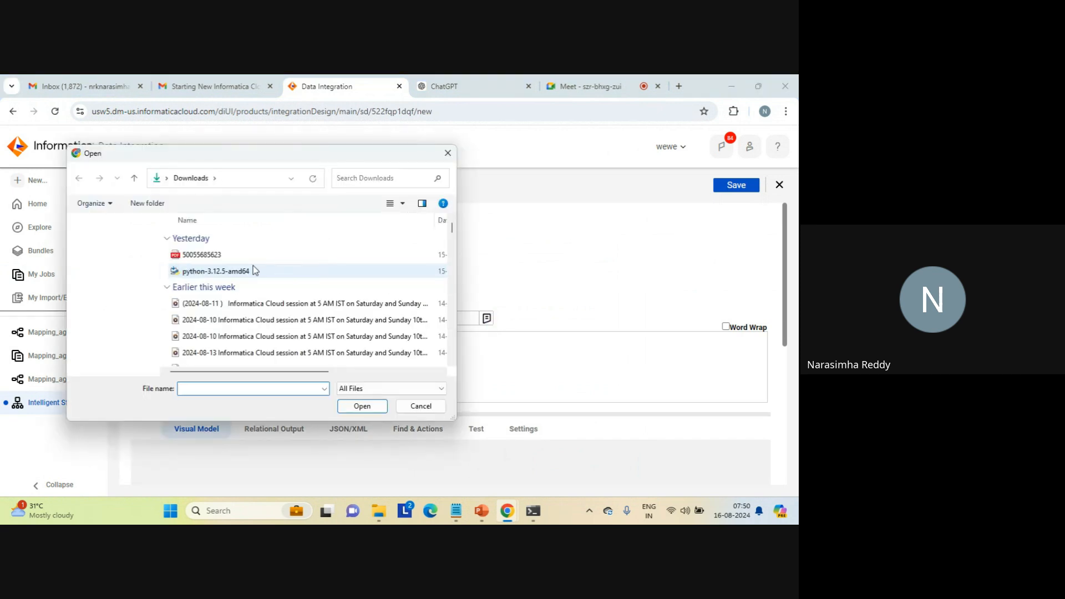
pyautogui.scroll(-3, 155, 357)
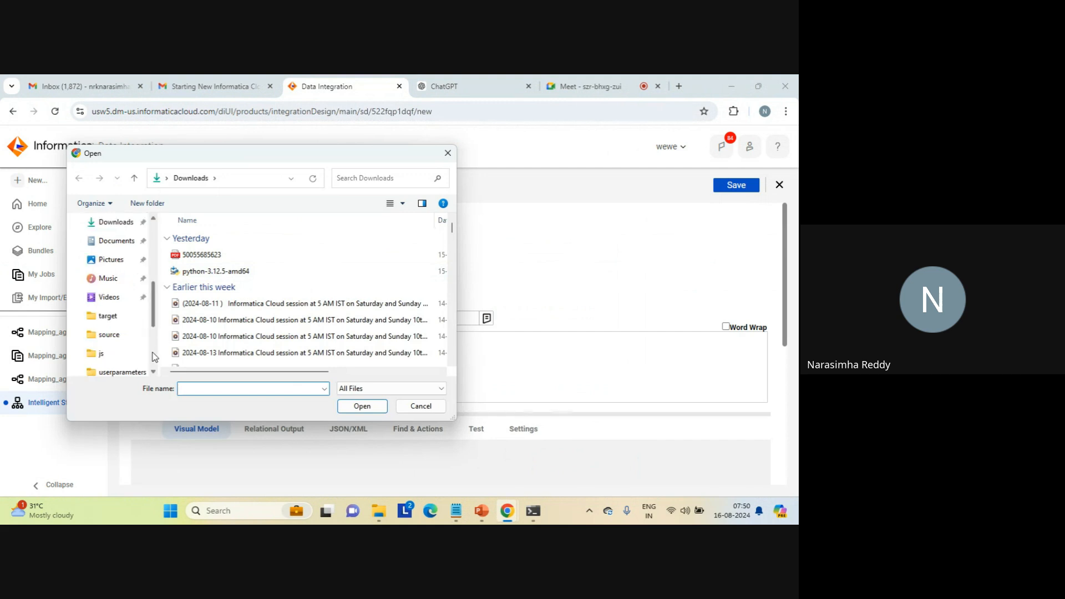
pyautogui.click(109, 338)
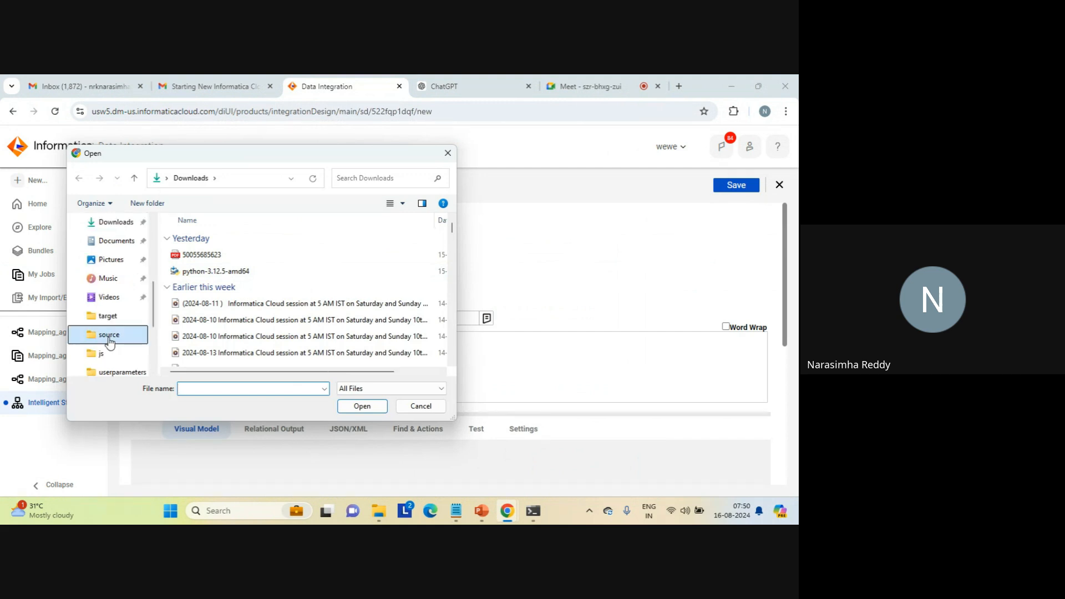
pyautogui.click(192, 306)
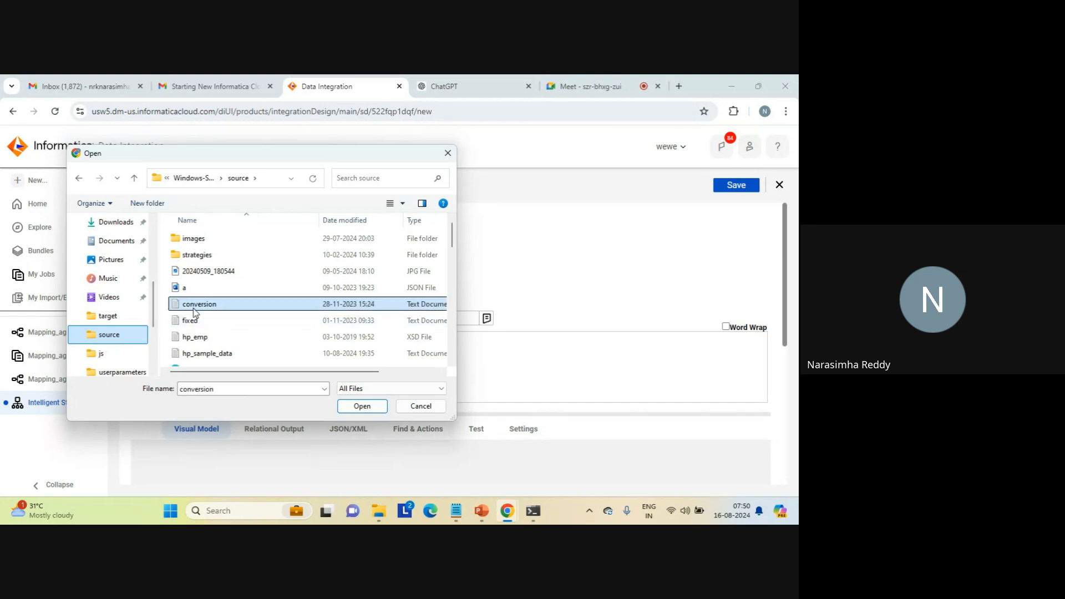
pyautogui.press('t')
pyautogui.press('Return')
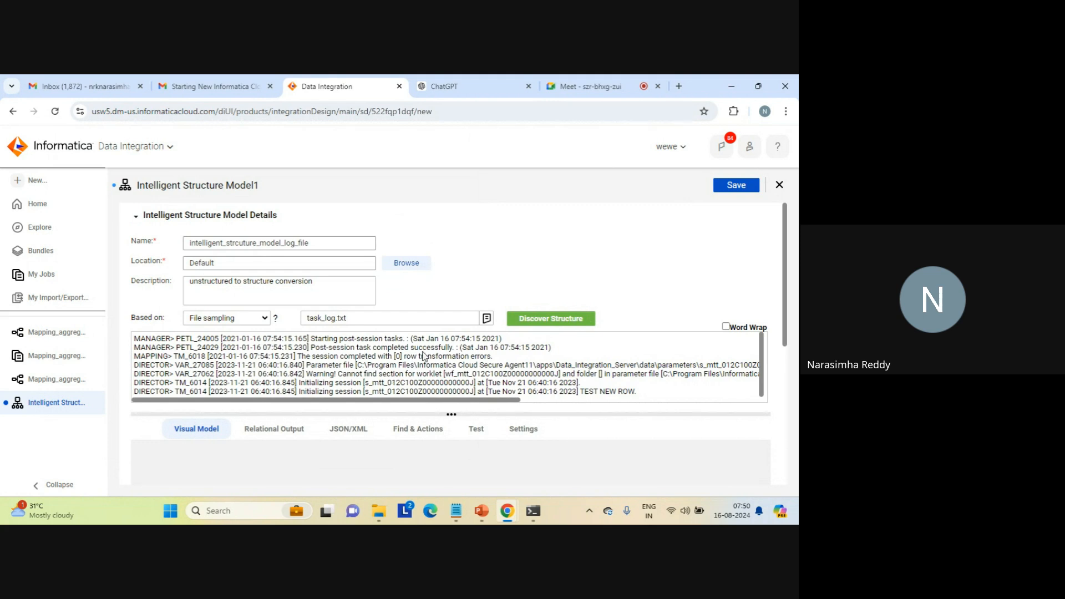
# - Discover the structure of the sample log file and view the visual model with its relational output
pyautogui.click(547, 319)
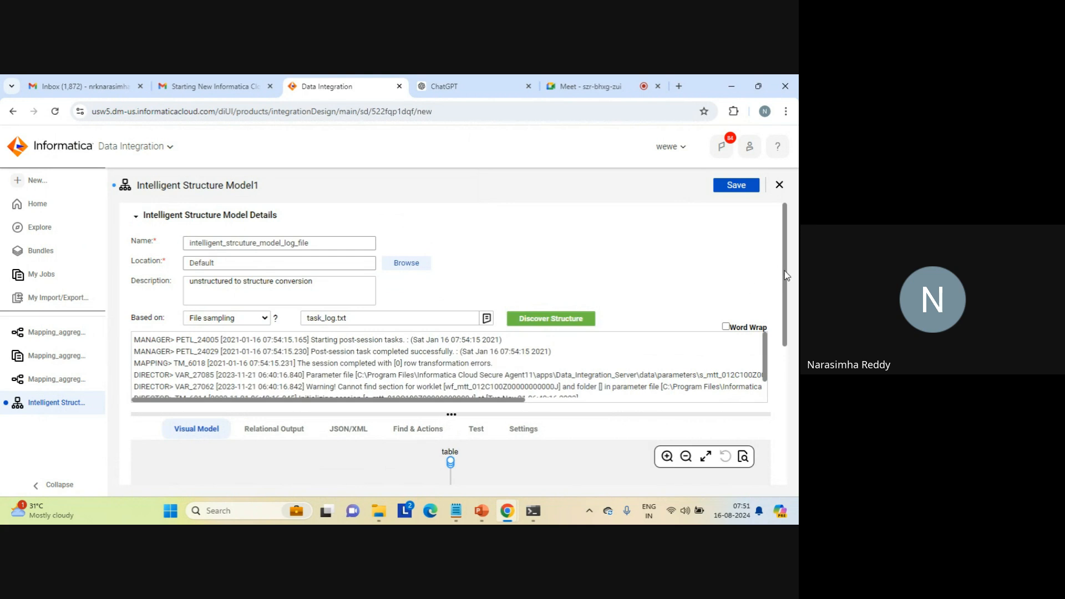
pyautogui.moveTo(784, 271); pyautogui.dragTo(793, 345)
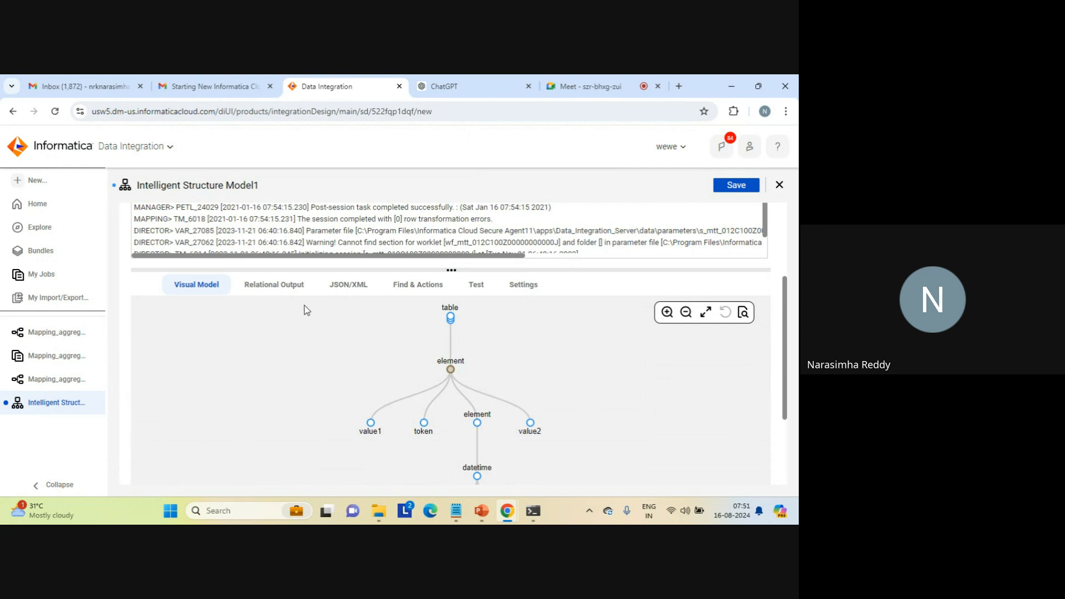
pyautogui.click(274, 286)
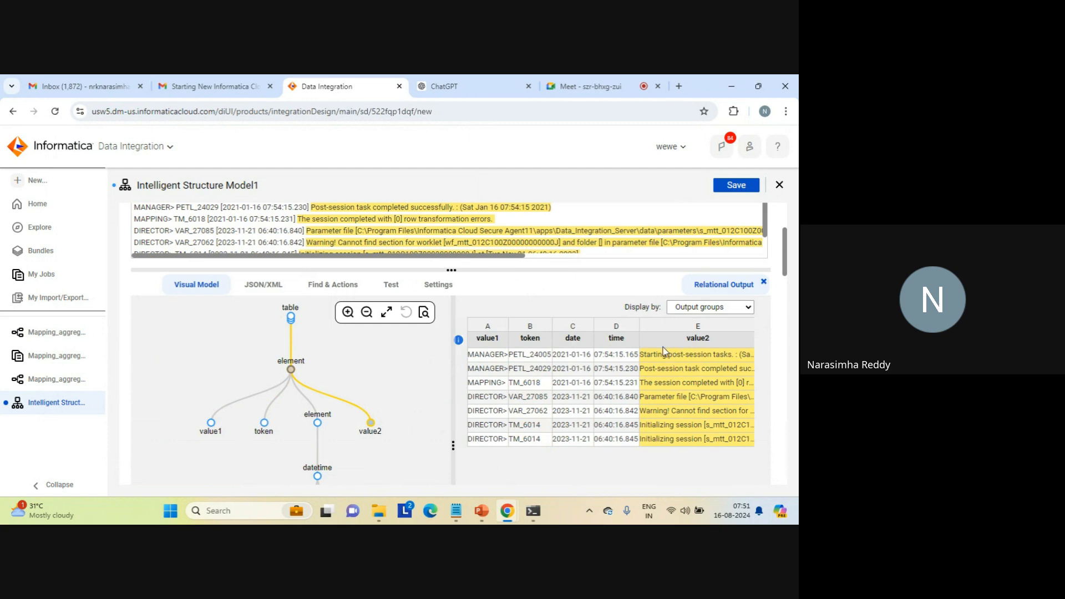
# - Show the model's JSON/XML output and examine the first two element records in the XML
pyautogui.click(255, 287)
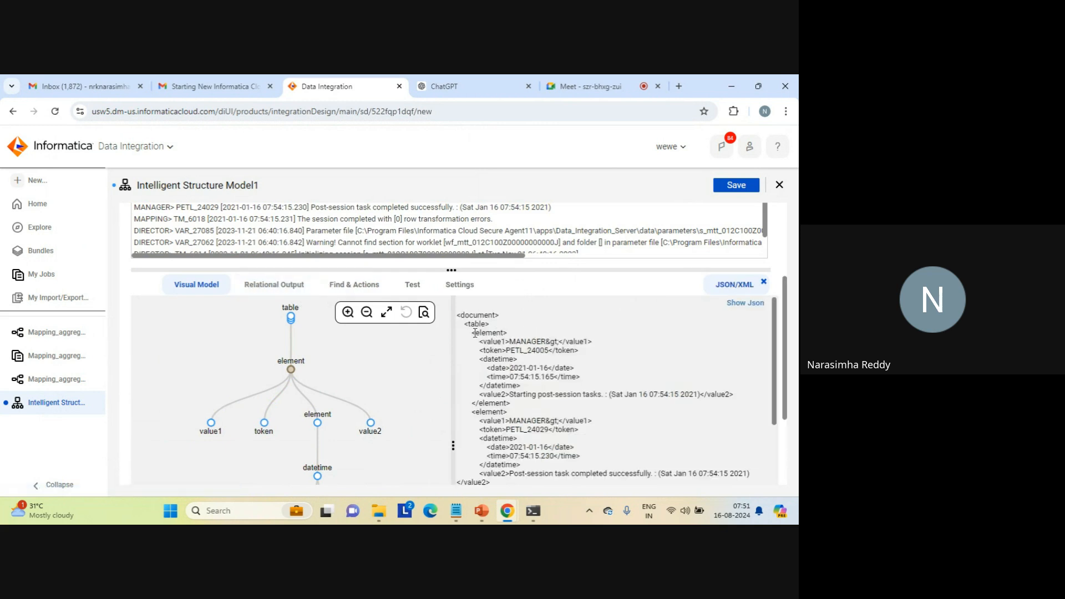
pyautogui.moveTo(474, 333); pyautogui.dragTo(523, 404)
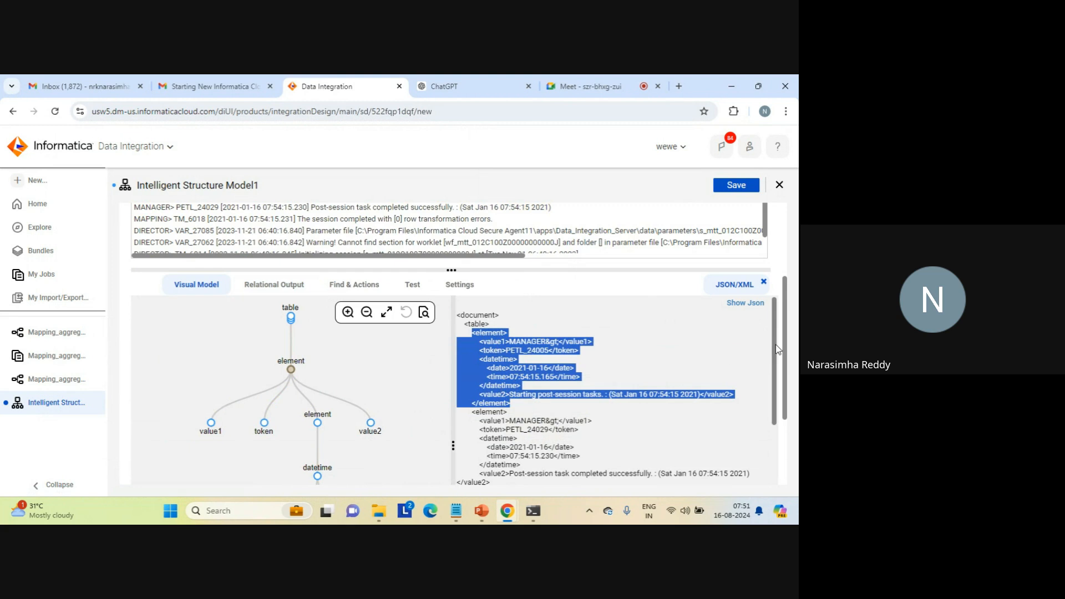
pyautogui.scroll(-2, 775, 354)
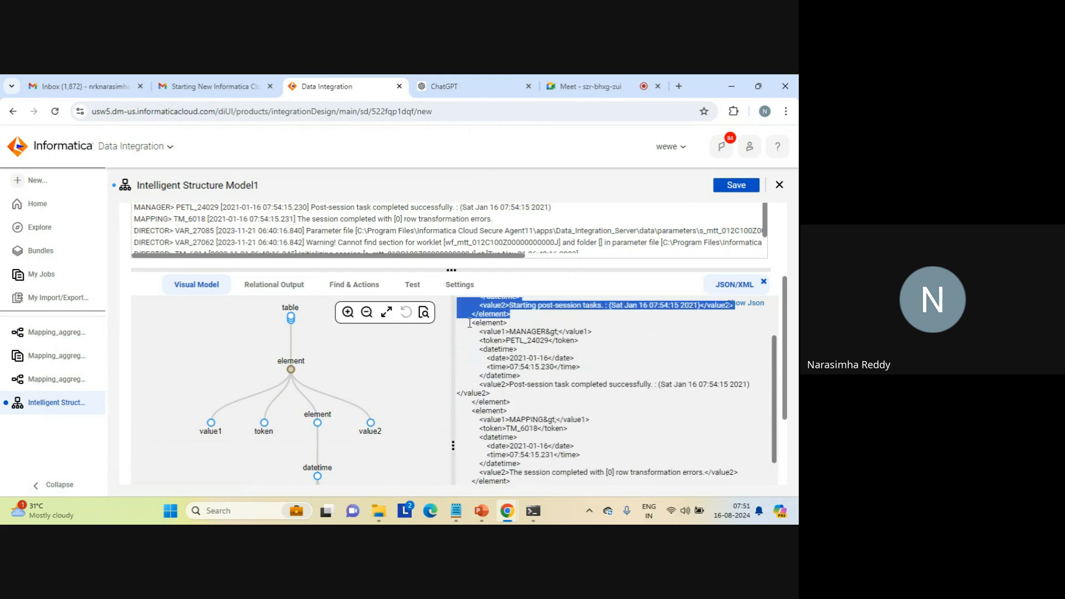
pyautogui.moveTo(469, 322); pyautogui.dragTo(518, 404)
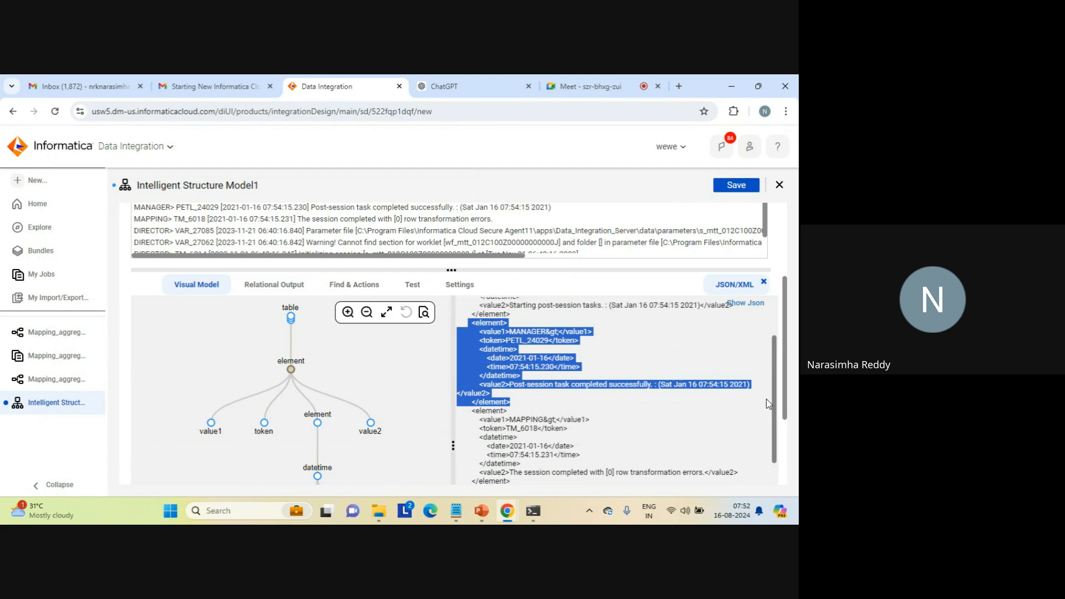
pyautogui.moveTo(775, 408); pyautogui.dragTo(781, 333)
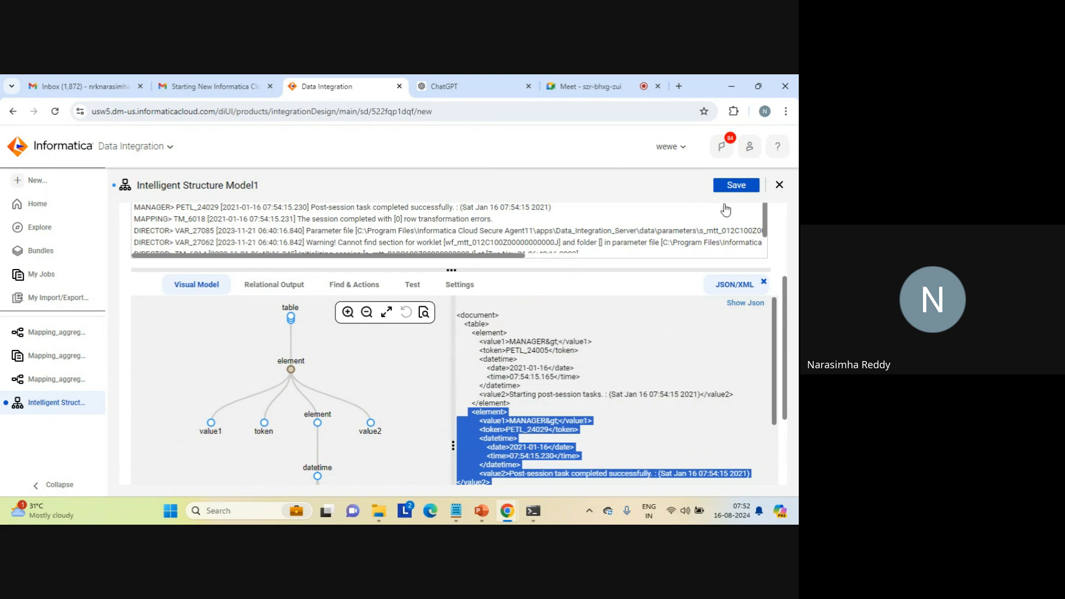
# - Save the intelligent structure model and close it, along with the last open mapping in the list
pyautogui.click(737, 187)
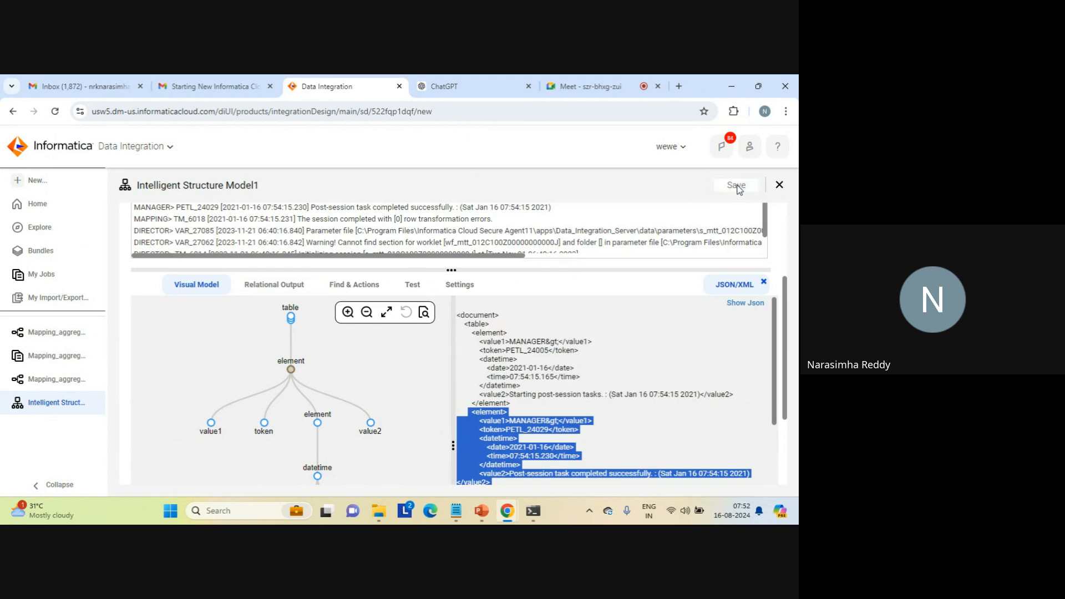
pyautogui.click(780, 186)
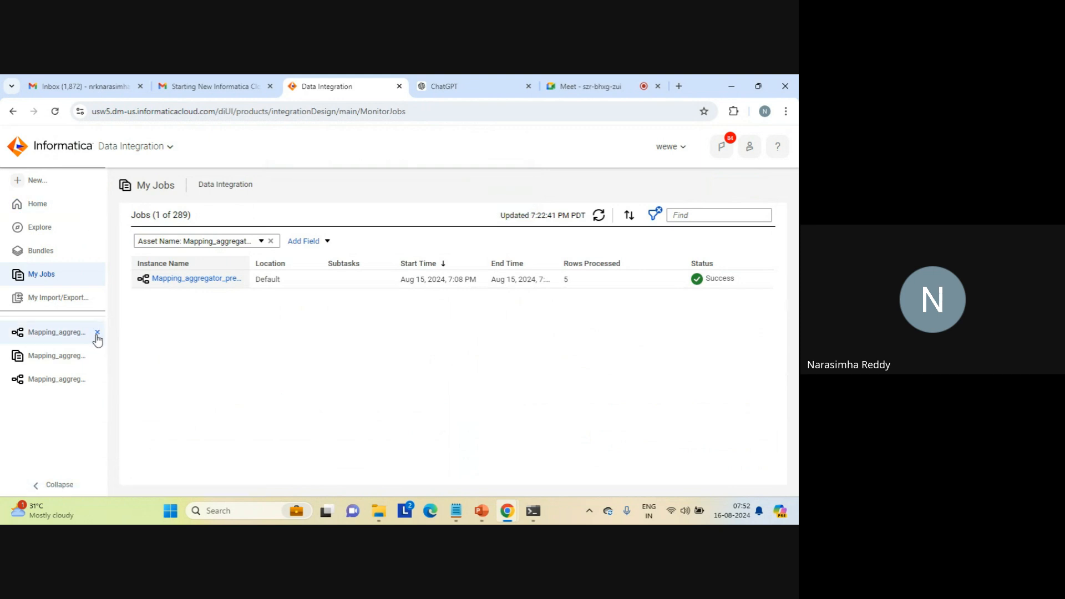
pyautogui.click(97, 380)
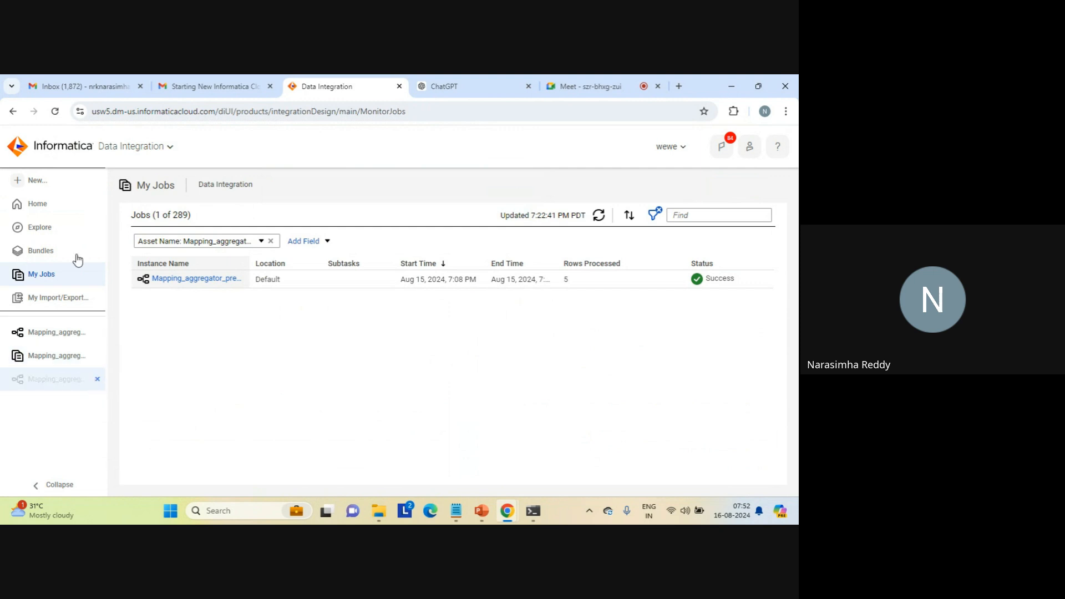
# - Create a new blank mapping asset
pyautogui.click(36, 183)
pyautogui.click(186, 263)
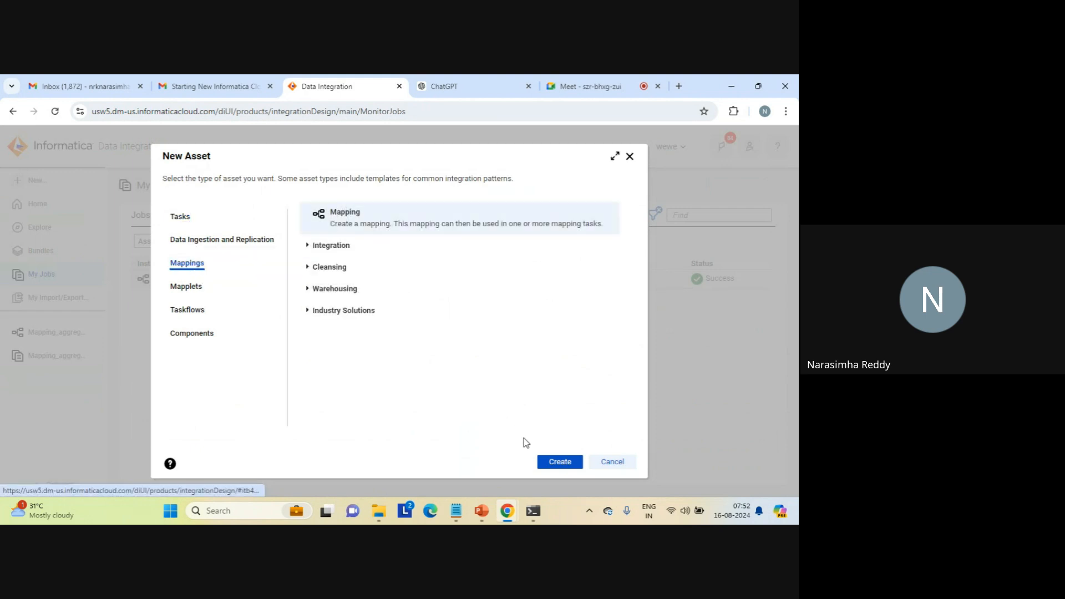
pyautogui.click(557, 467)
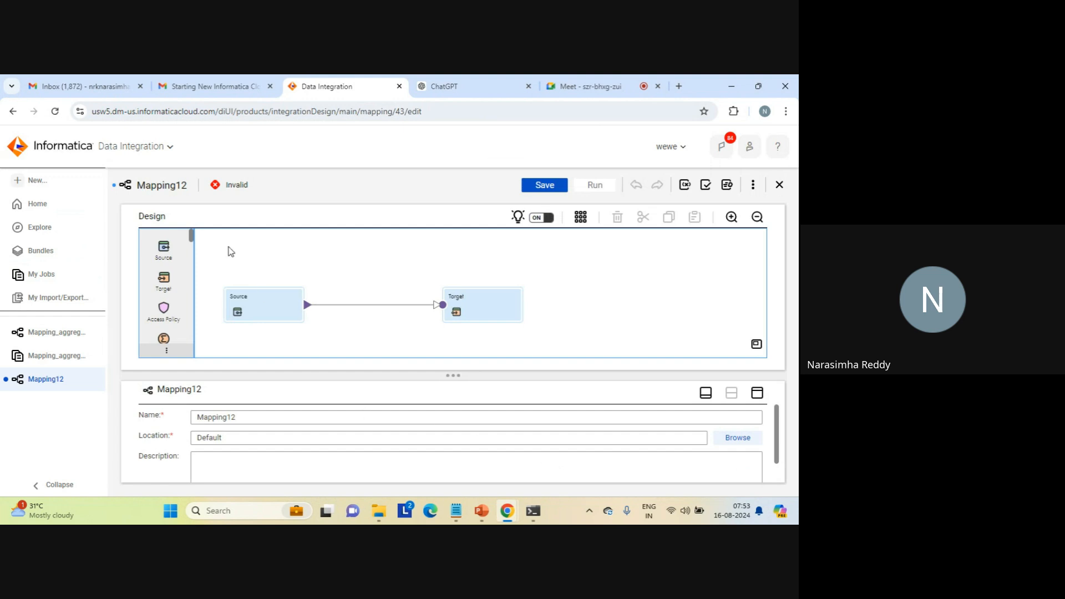
# - Add a Structure Parser transformation between Source and Target, and space the three transformations apart on the canvas
pyautogui.moveTo(193, 237); pyautogui.dragTo(192, 331)
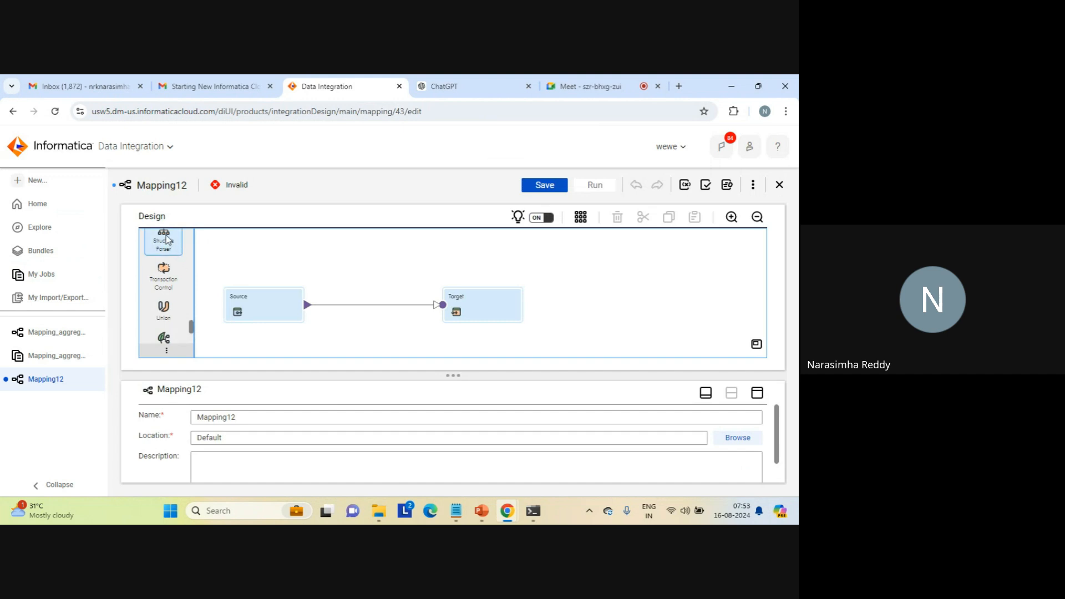
pyautogui.moveTo(226, 257); pyautogui.dragTo(326, 296)
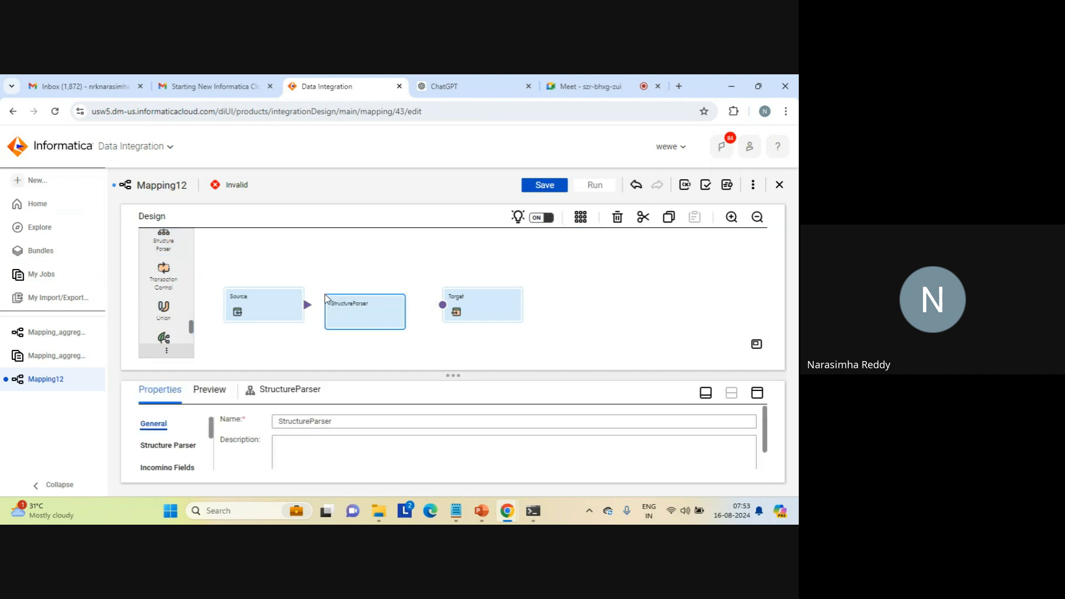
pyautogui.moveTo(497, 291); pyautogui.dragTo(600, 284)
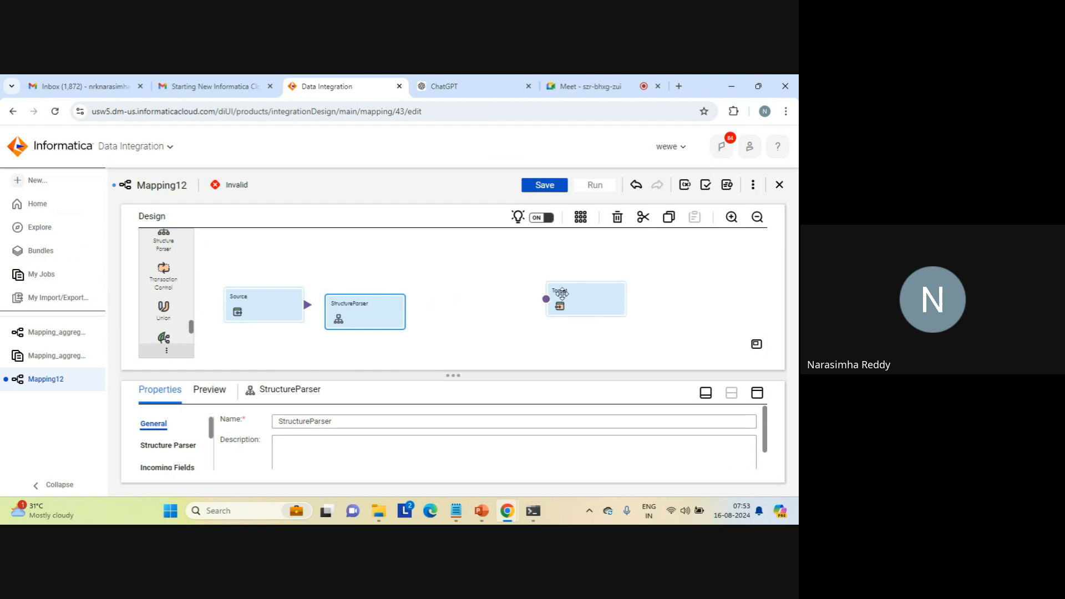
pyautogui.click(561, 302)
pyautogui.moveTo(363, 308); pyautogui.dragTo(419, 304)
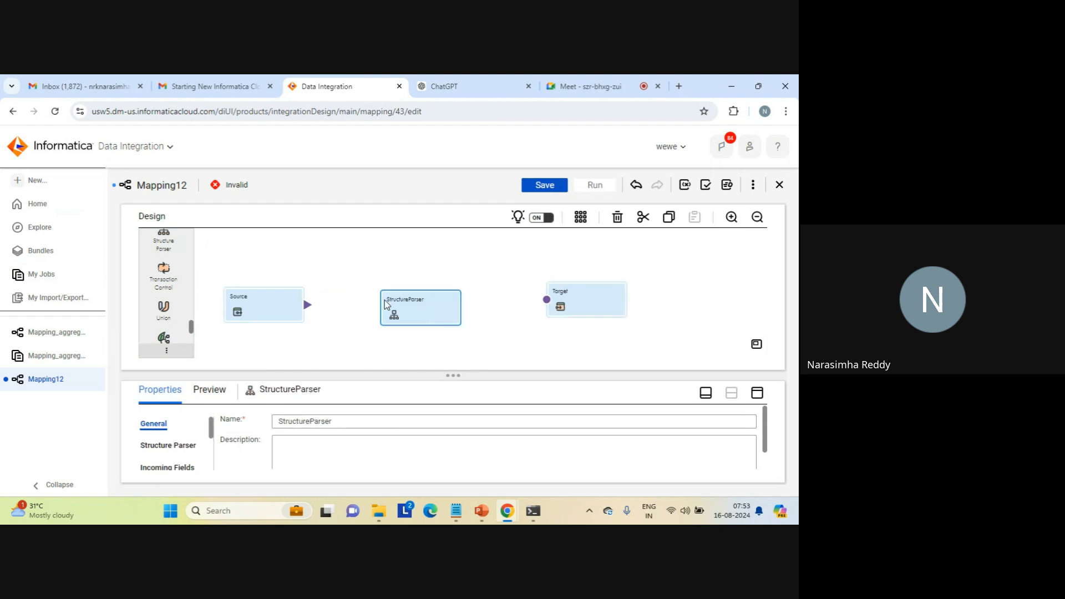
pyautogui.moveTo(279, 308); pyautogui.dragTo(270, 274)
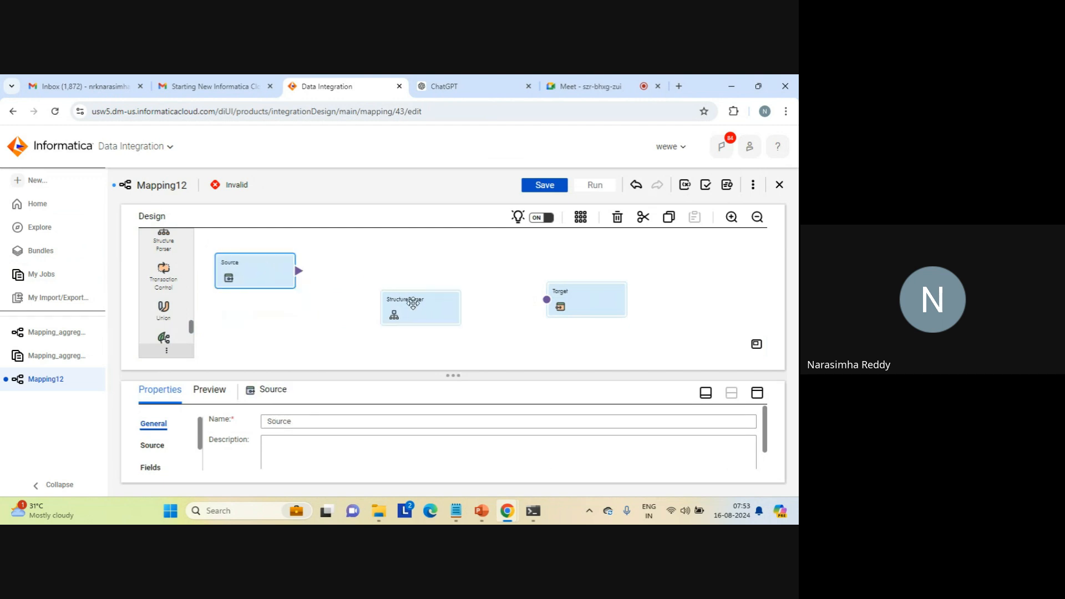
pyautogui.moveTo(411, 305); pyautogui.dragTo(401, 288)
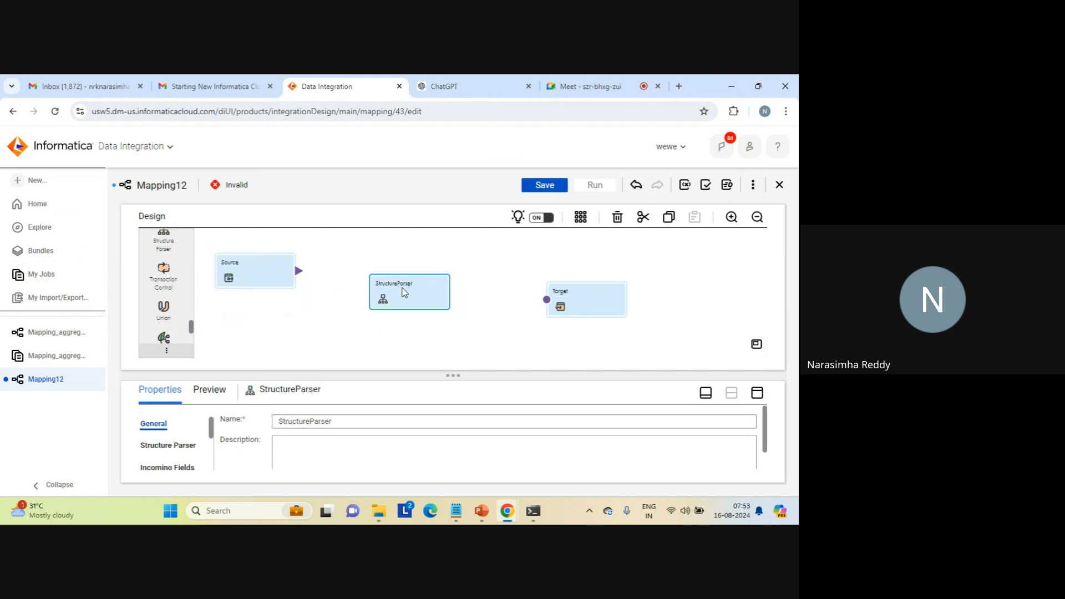
# - Assign intelligent_strcuture_model_log_file from the Default project to the Structure Parser with Relational output
pyautogui.moveTo(457, 374); pyautogui.dragTo(461, 349)
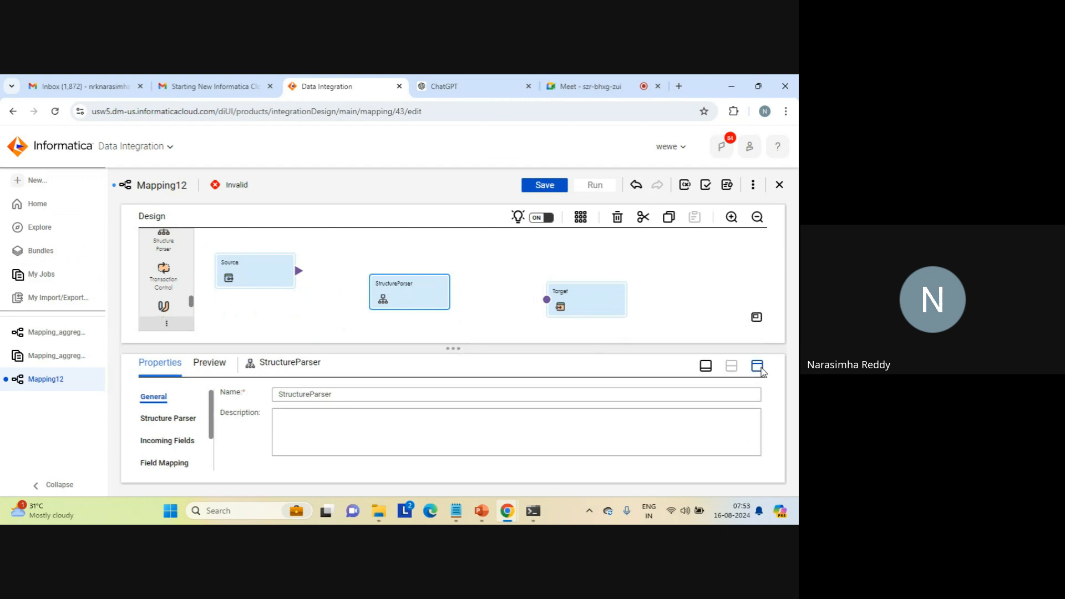
pyautogui.click(758, 367)
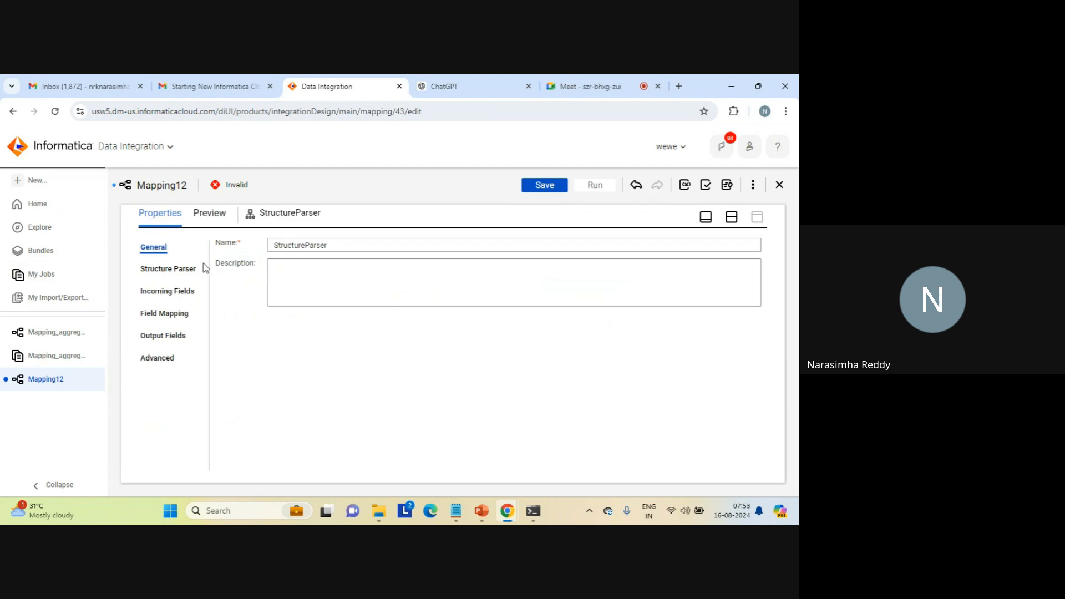
pyautogui.click(179, 268)
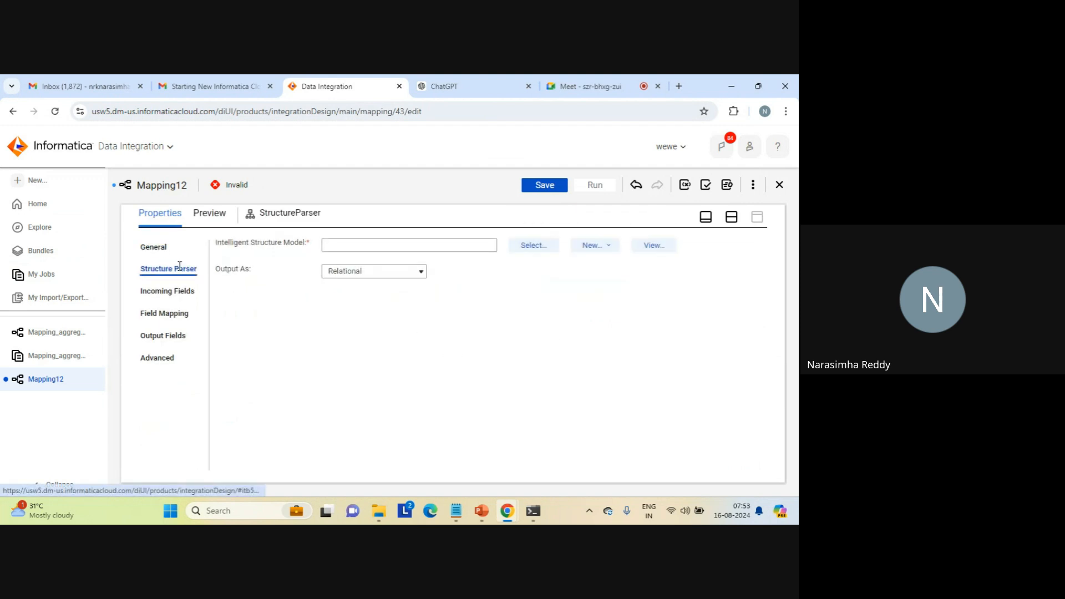
pyautogui.click(535, 245)
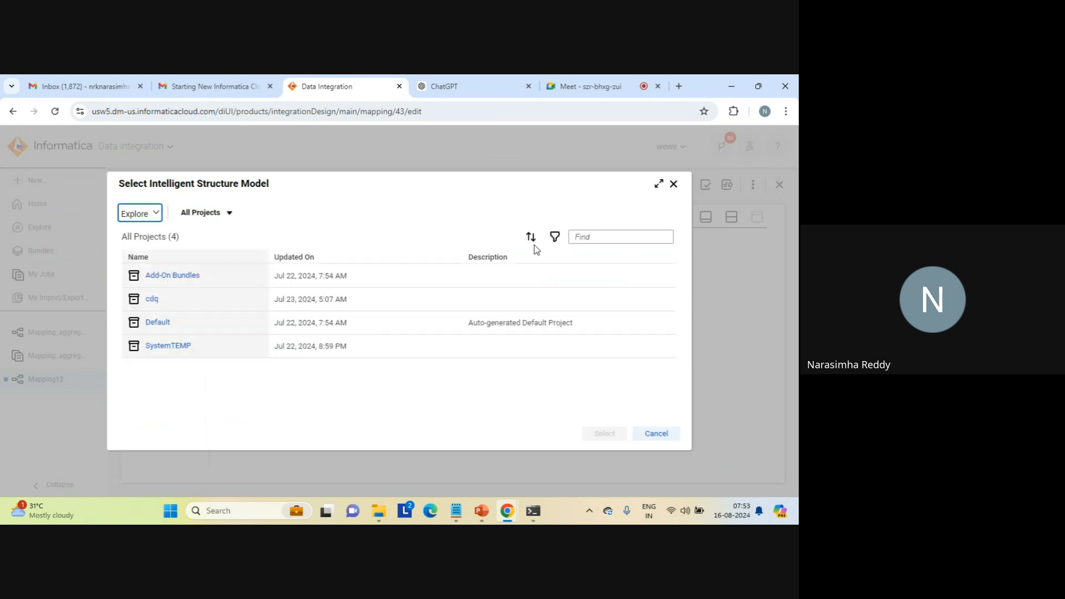
pyautogui.click(157, 323)
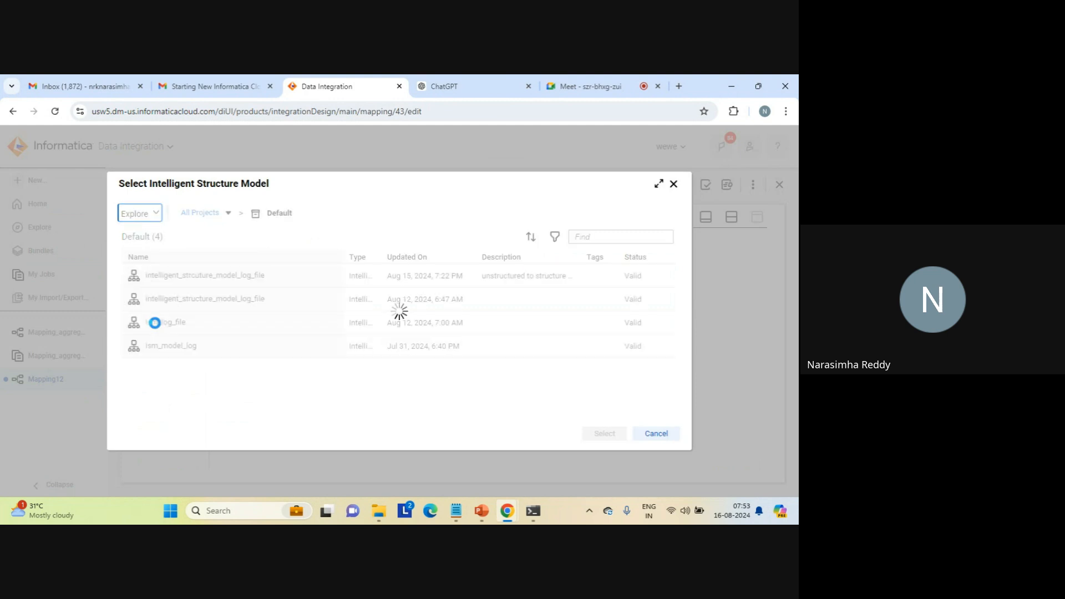
pyautogui.click(227, 279)
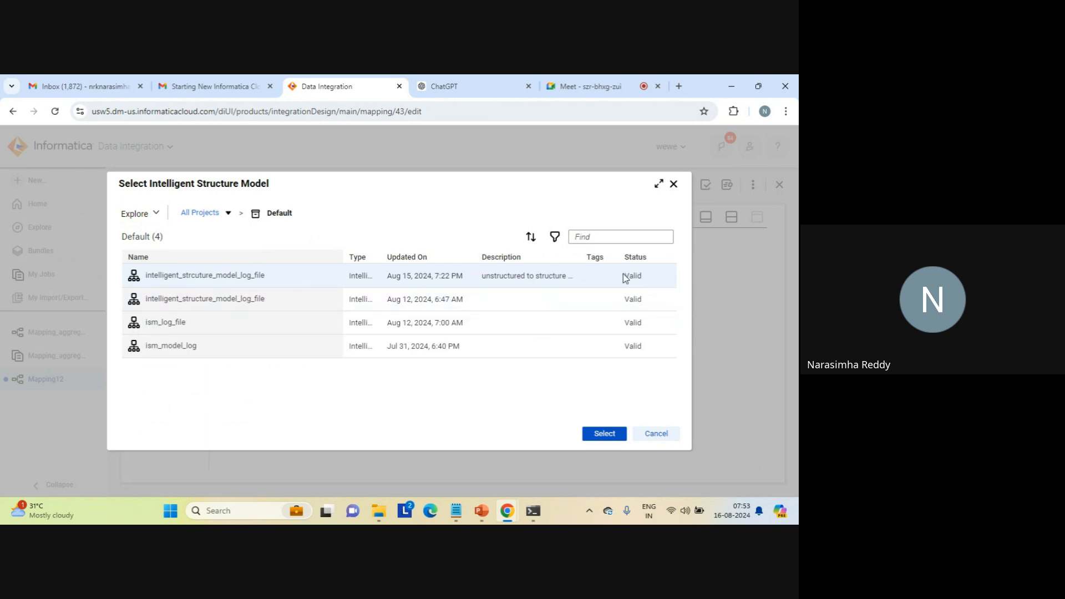
pyautogui.click(603, 435)
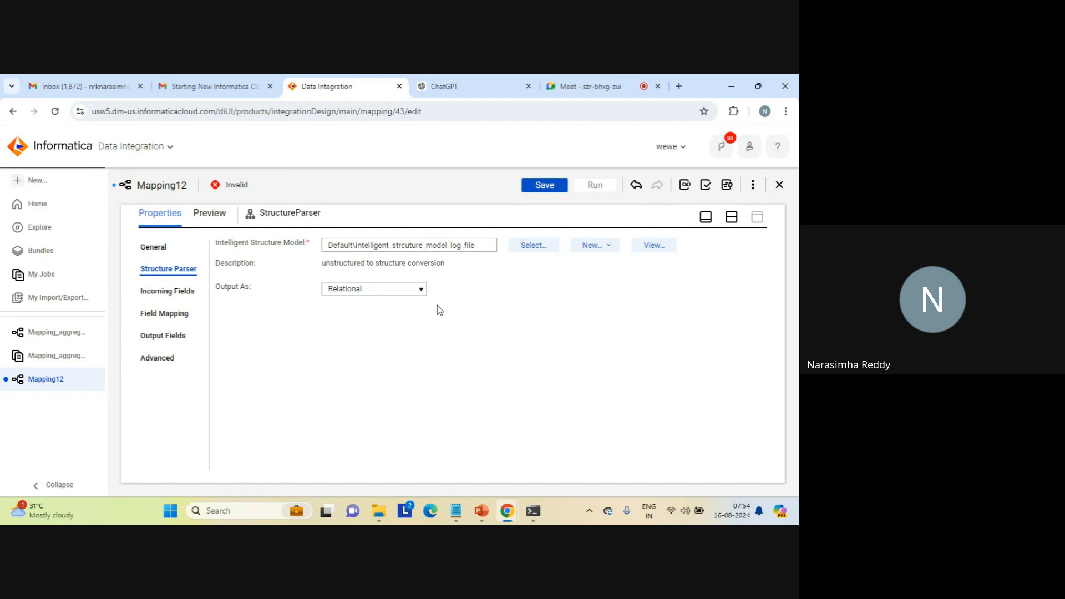
pyautogui.click(422, 292)
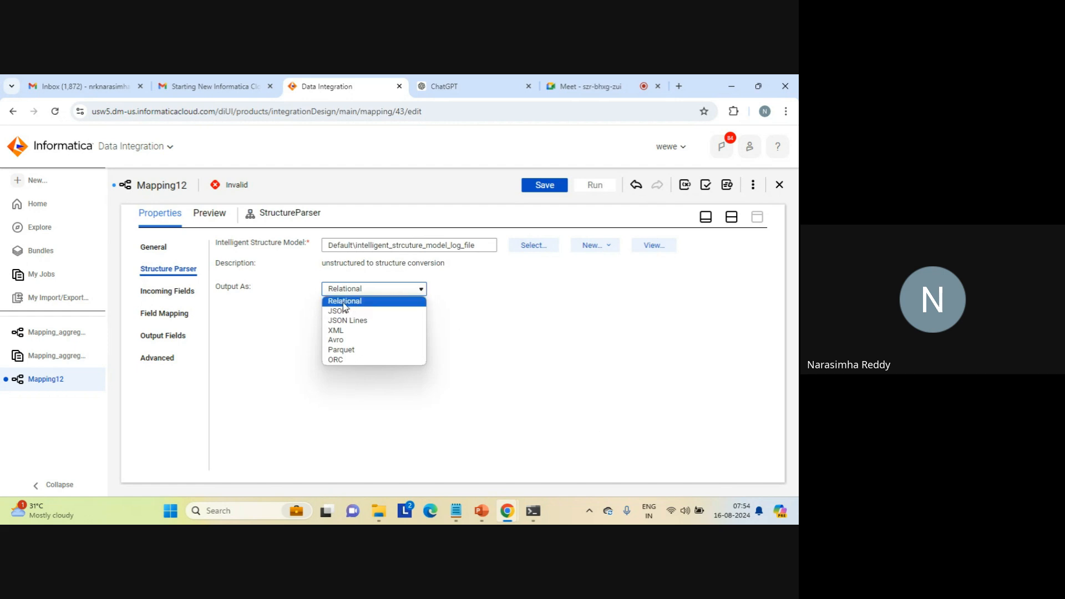
pyautogui.click(360, 304)
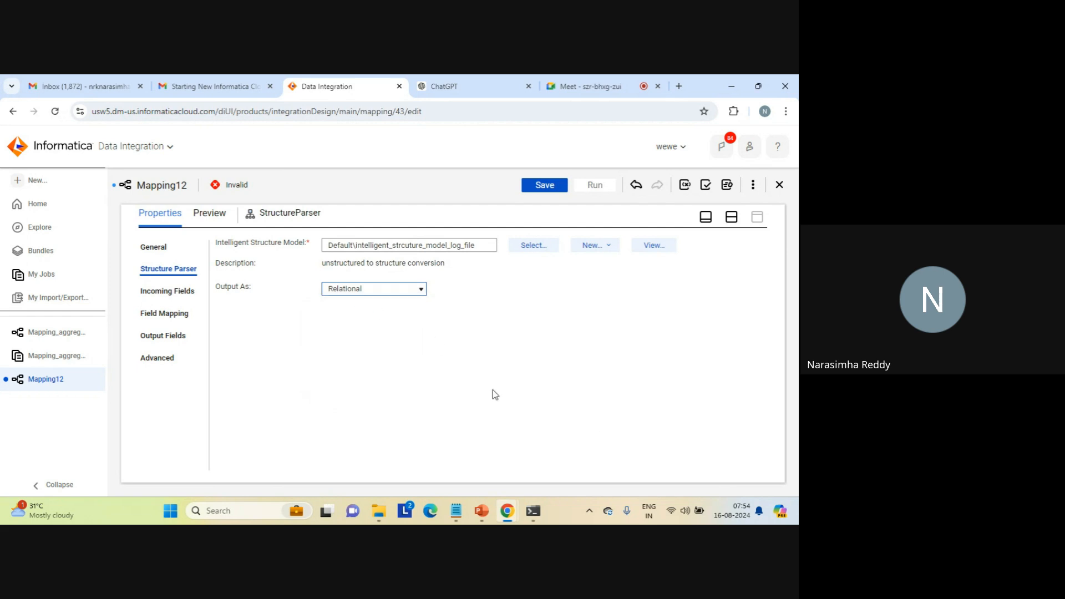
pyautogui.click(732, 220)
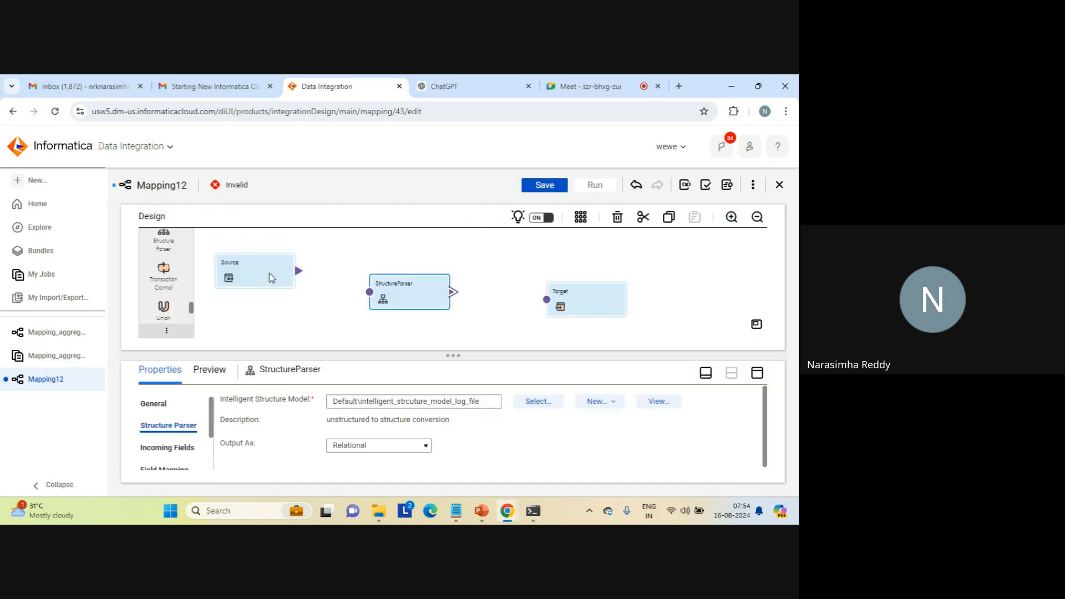
# - Open log_path.txt from the C: drive's source folder and examine the log file path listed under its header
pyautogui.click(271, 278)
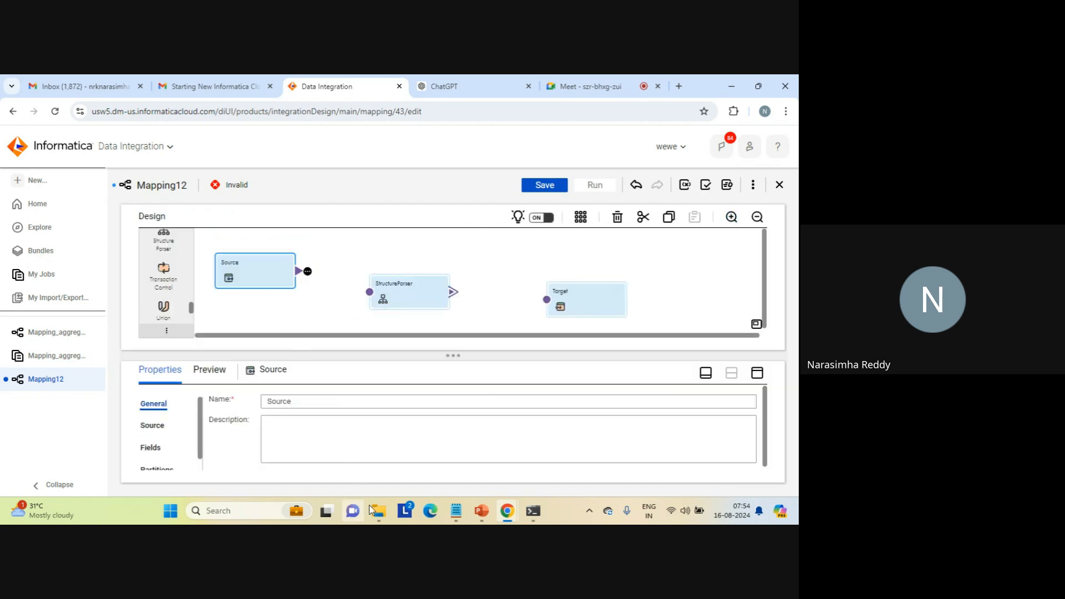
pyautogui.moveTo(376, 510)
pyautogui.click(396, 467)
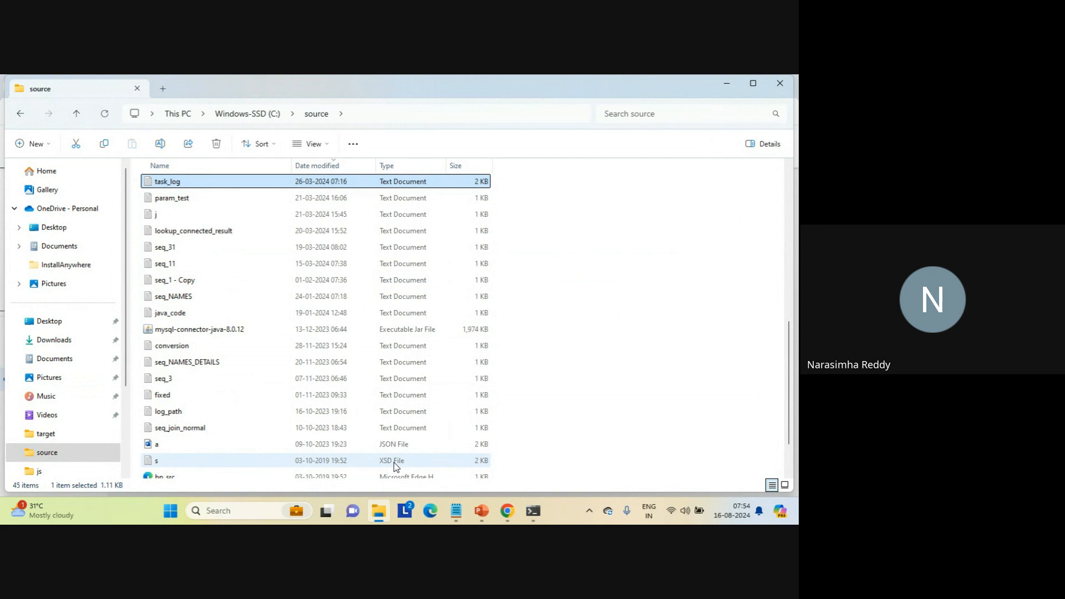
pyautogui.click(545, 383)
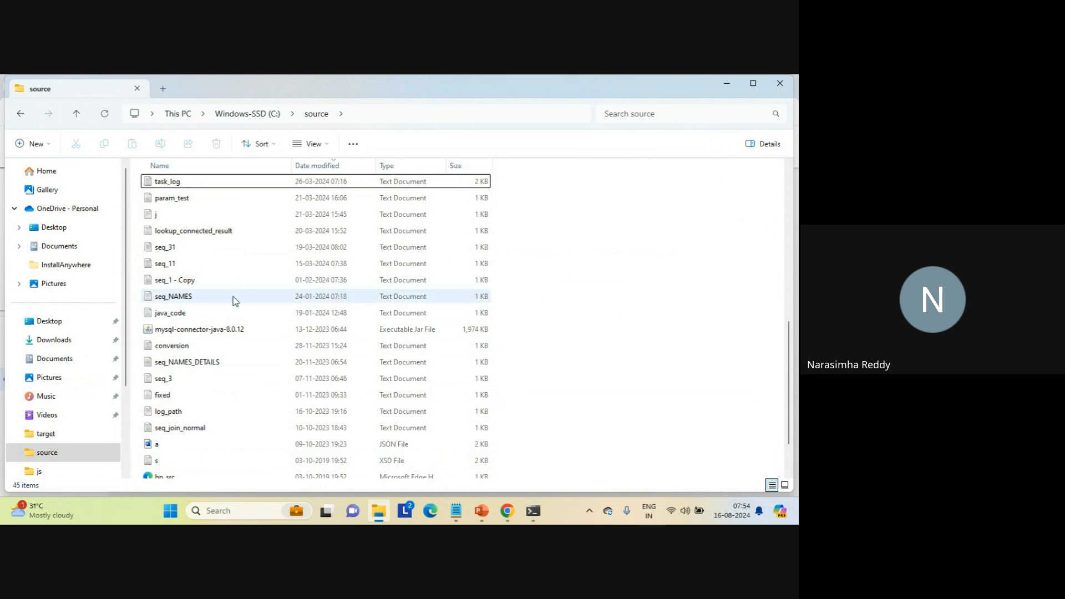
pyautogui.moveTo(235, 300)
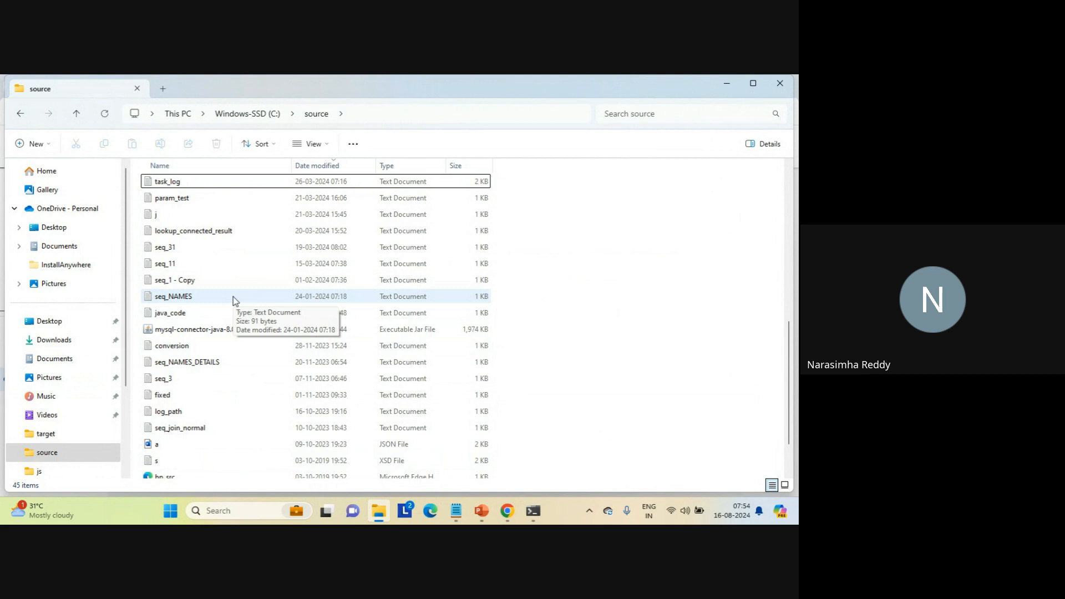
pyautogui.click(181, 280)
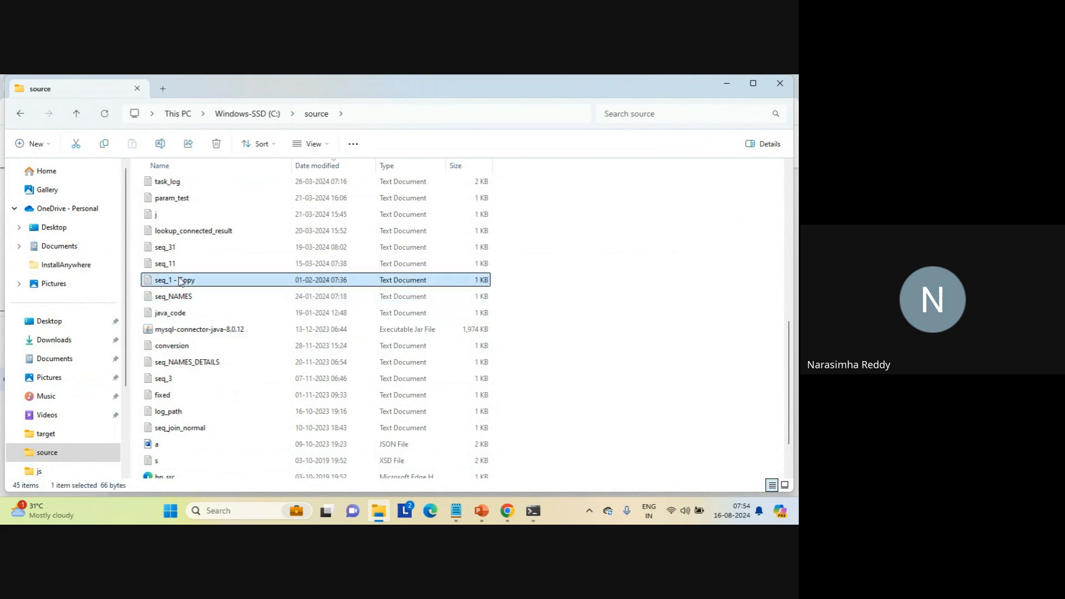
pyautogui.click(168, 413)
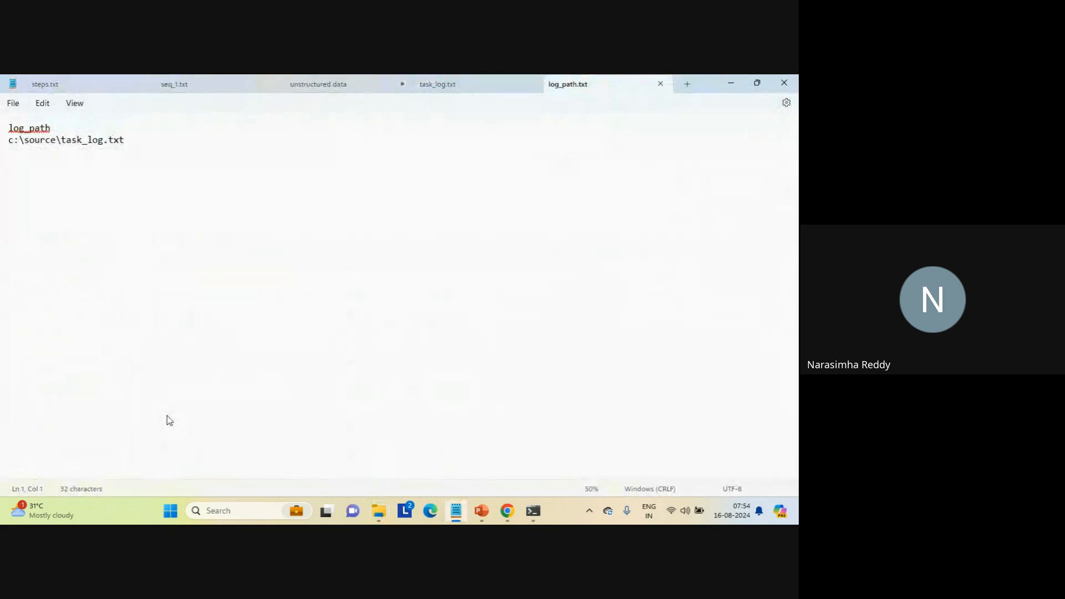
pyautogui.click(168, 417)
pyautogui.doubleClick(41, 142)
pyautogui.tripleClick(42, 142)
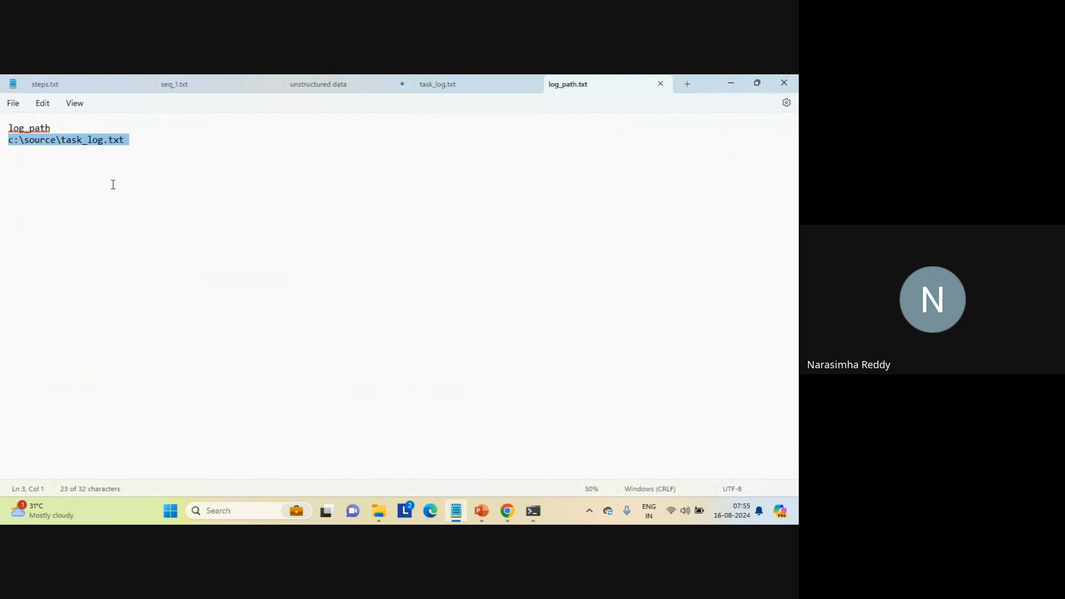
pyautogui.click(113, 185)
pyautogui.tripleClick(90, 142)
pyautogui.click(82, 157)
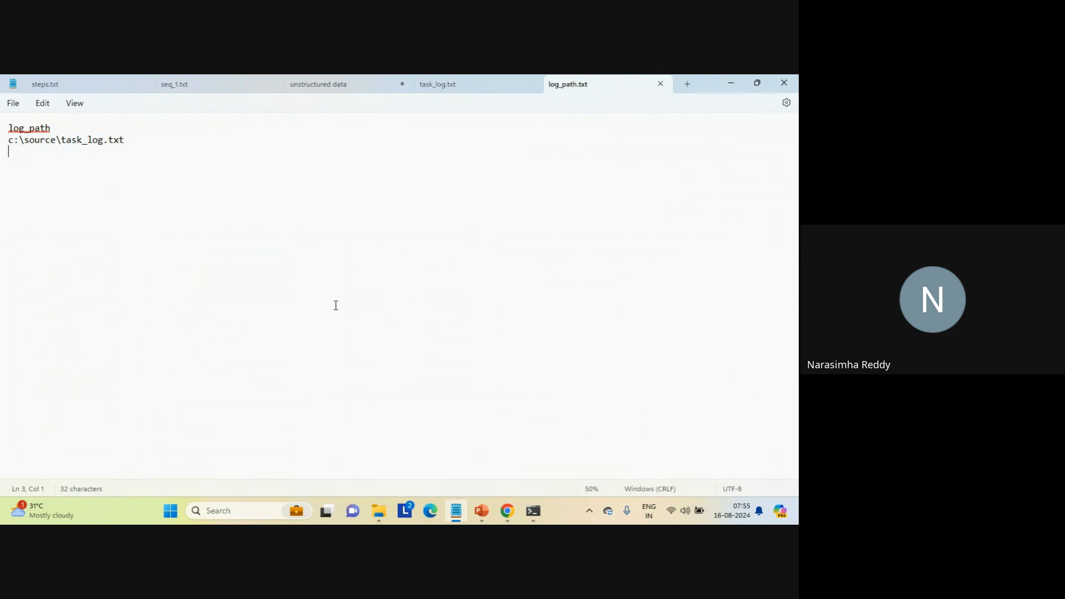
pyautogui.moveTo(495, 498)
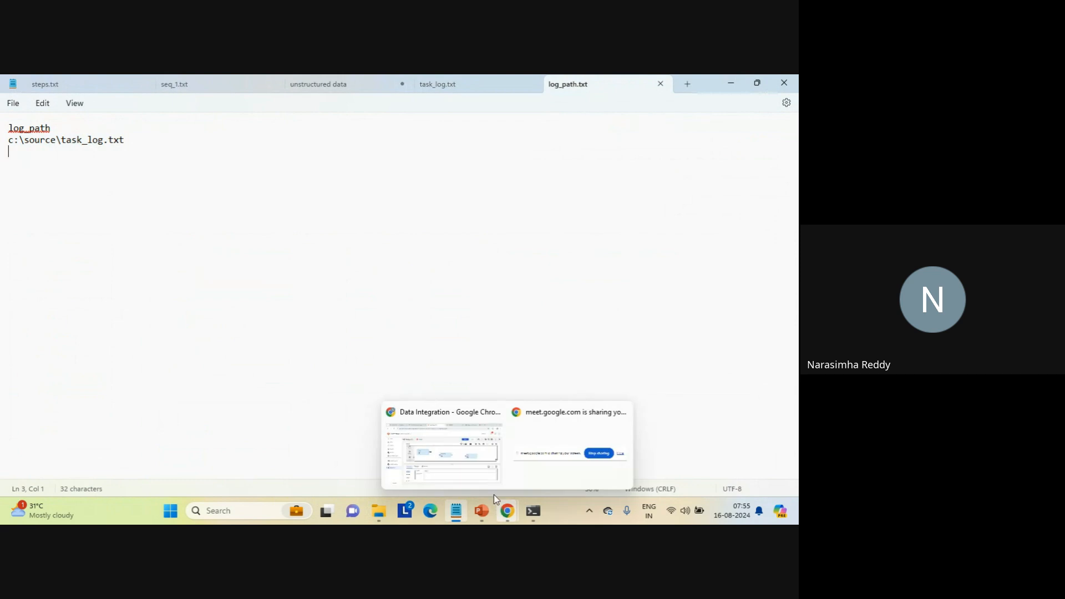
# - Switch to Data Integration in Chrome, link the Source to the Structure Parser and set the Source connection to source_file_connection1 (Flat File)
pyautogui.click(455, 468)
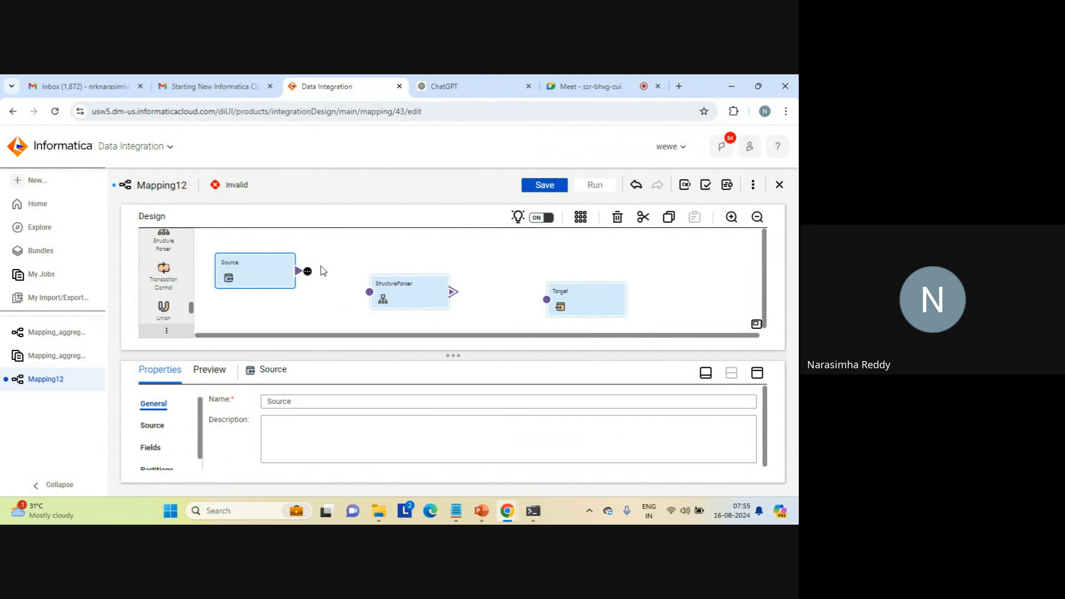
pyautogui.moveTo(319, 274); pyautogui.dragTo(370, 292)
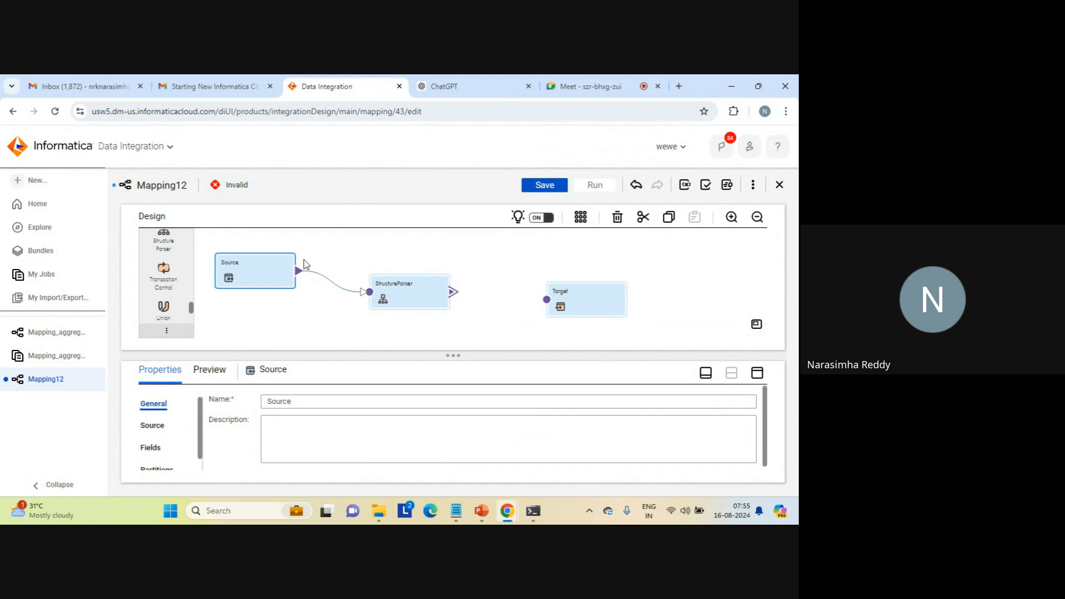
pyautogui.click(758, 374)
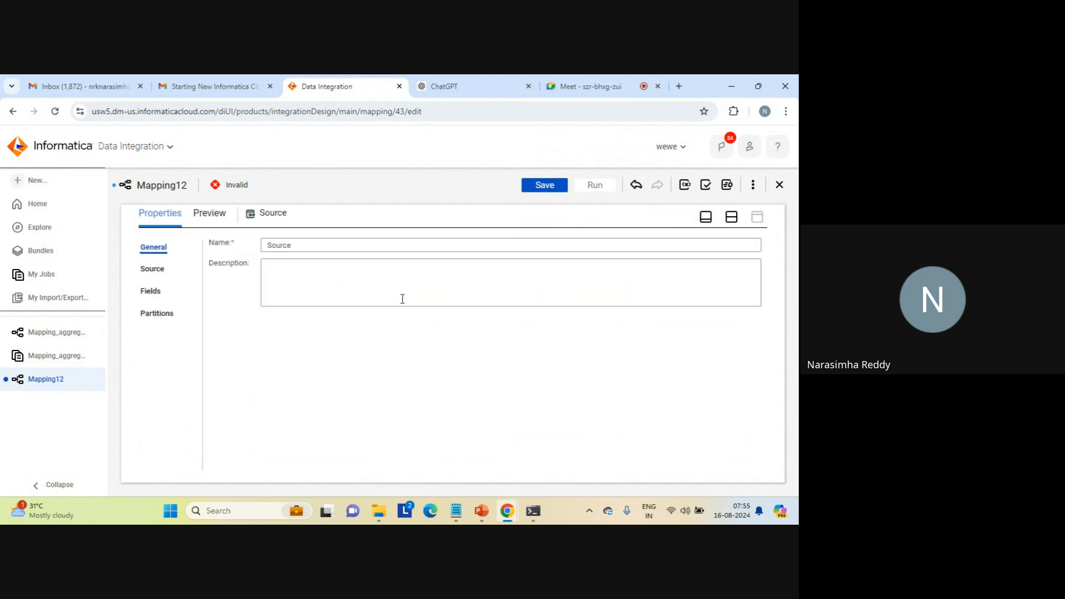
pyautogui.click(161, 270)
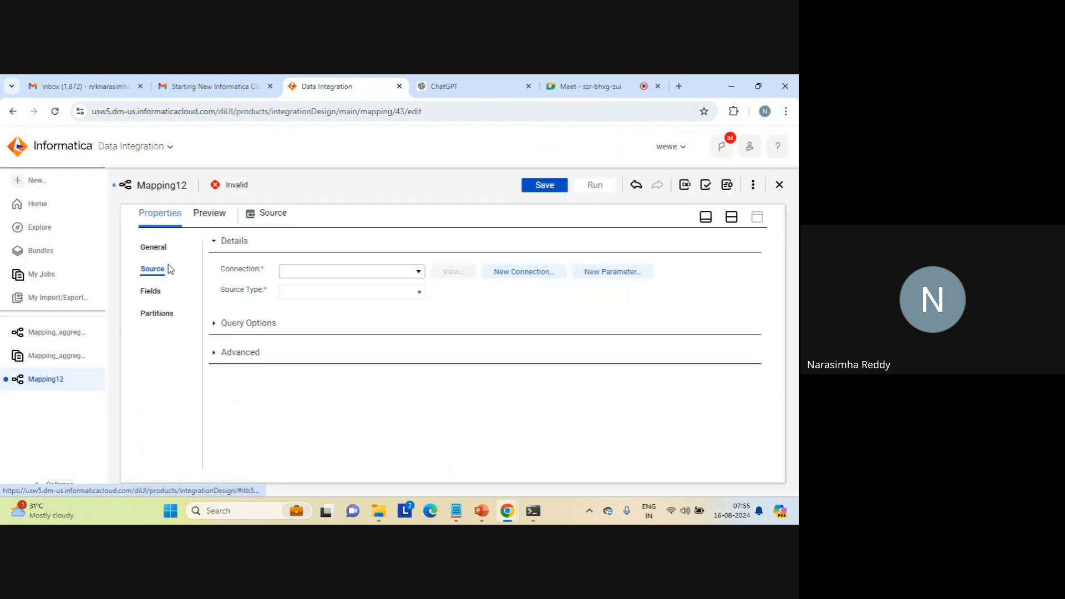
pyautogui.click(418, 272)
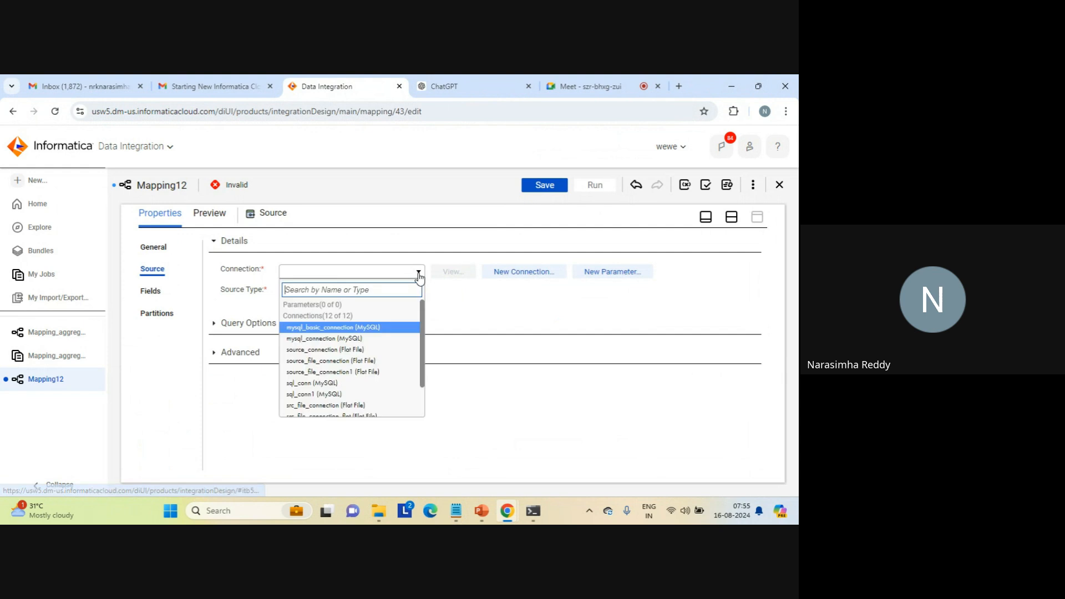
pyautogui.click(353, 372)
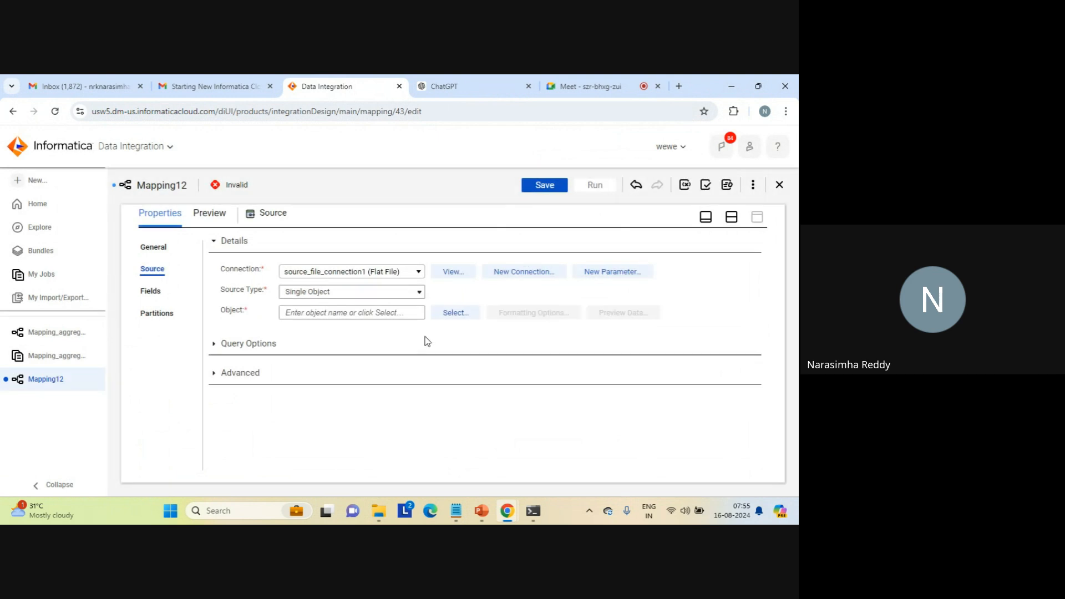
# - Search the source objects for "log" and choose log_path.txt as the Source's object
pyautogui.click(460, 313)
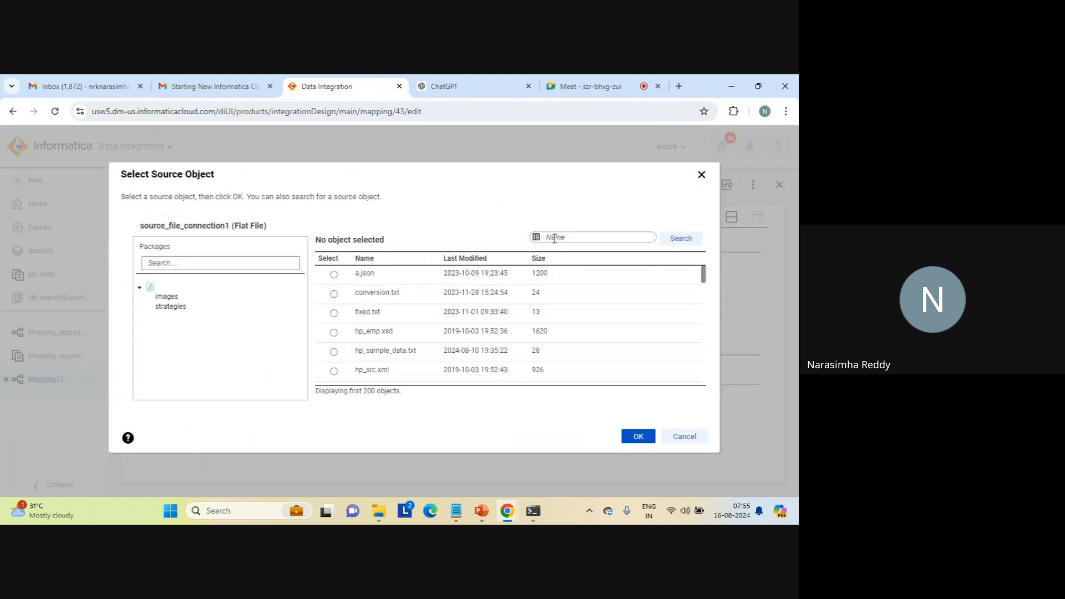
pyautogui.click(554, 238)
pyautogui.write('log')
pyautogui.click(680, 239)
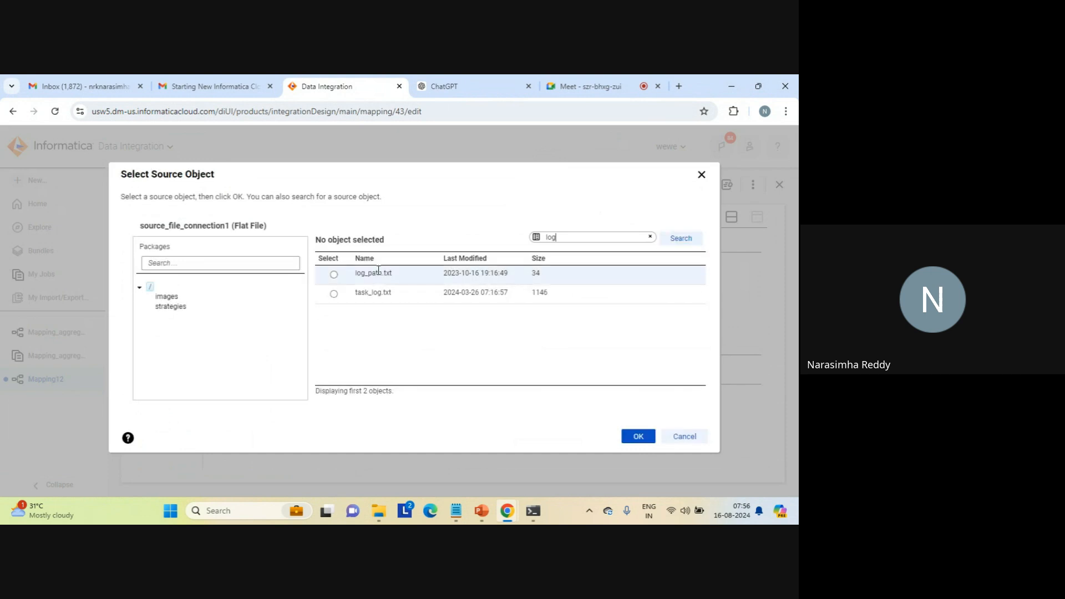
pyautogui.click(333, 274)
pyautogui.click(638, 436)
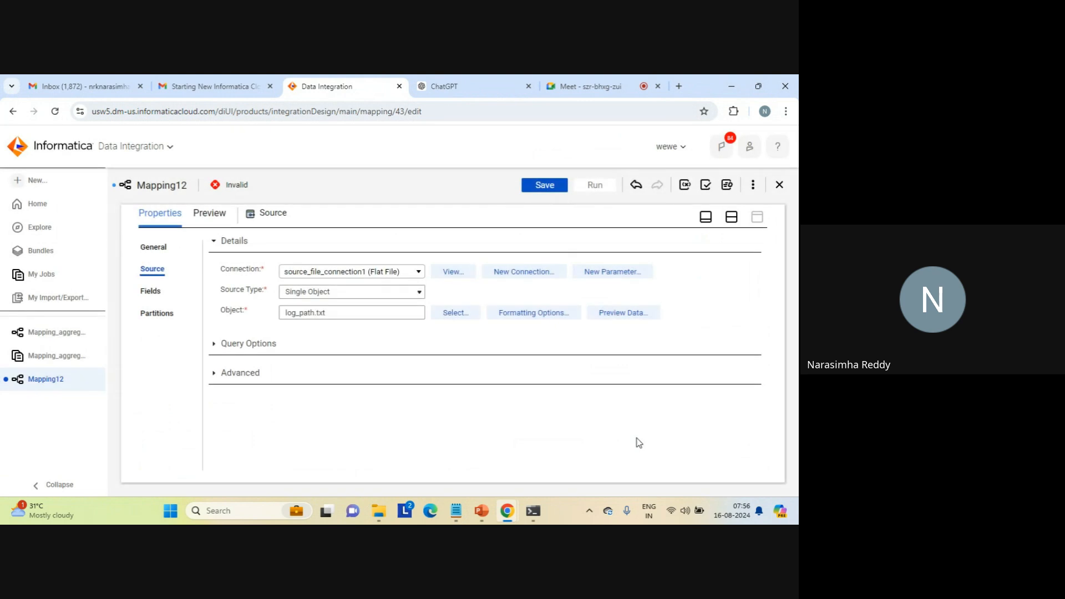
# - Preview the data of log_path.txt and examine the Source transformation's field list
pyautogui.click(623, 312)
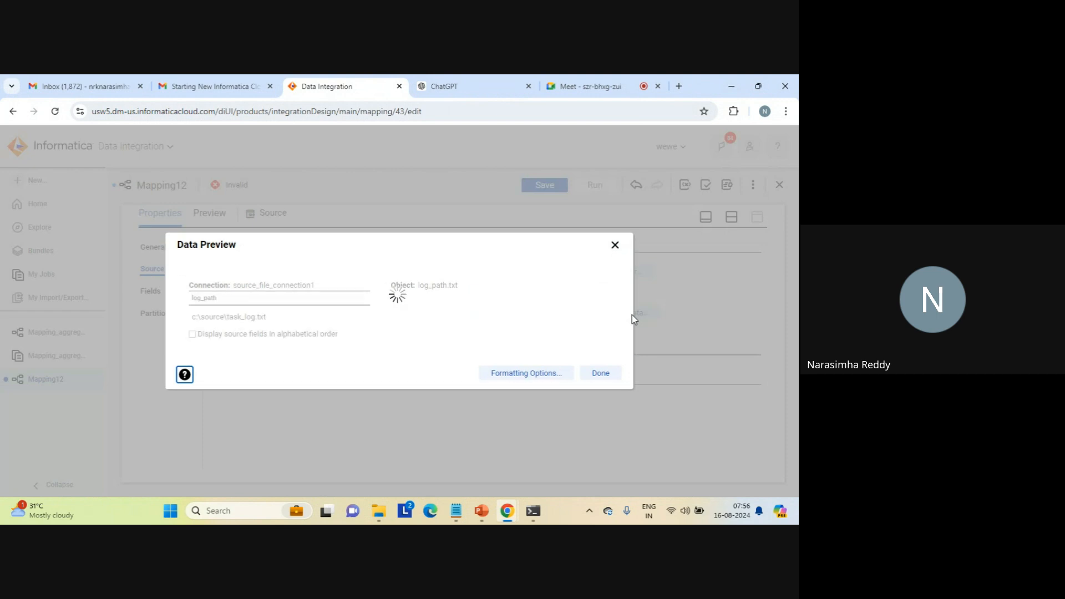
pyautogui.click(250, 316)
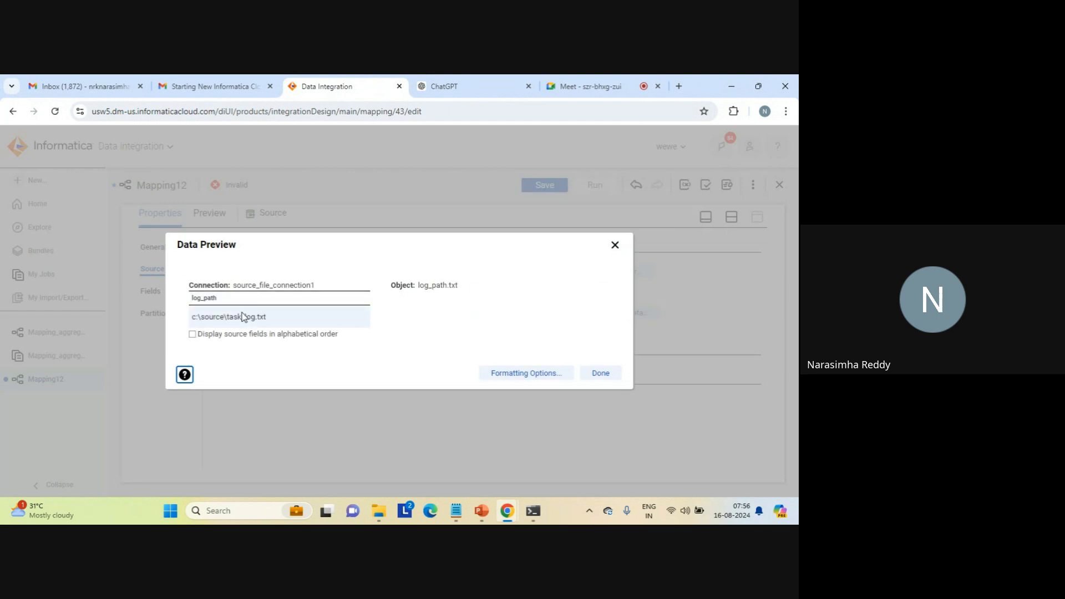
pyautogui.tripleClick(231, 315)
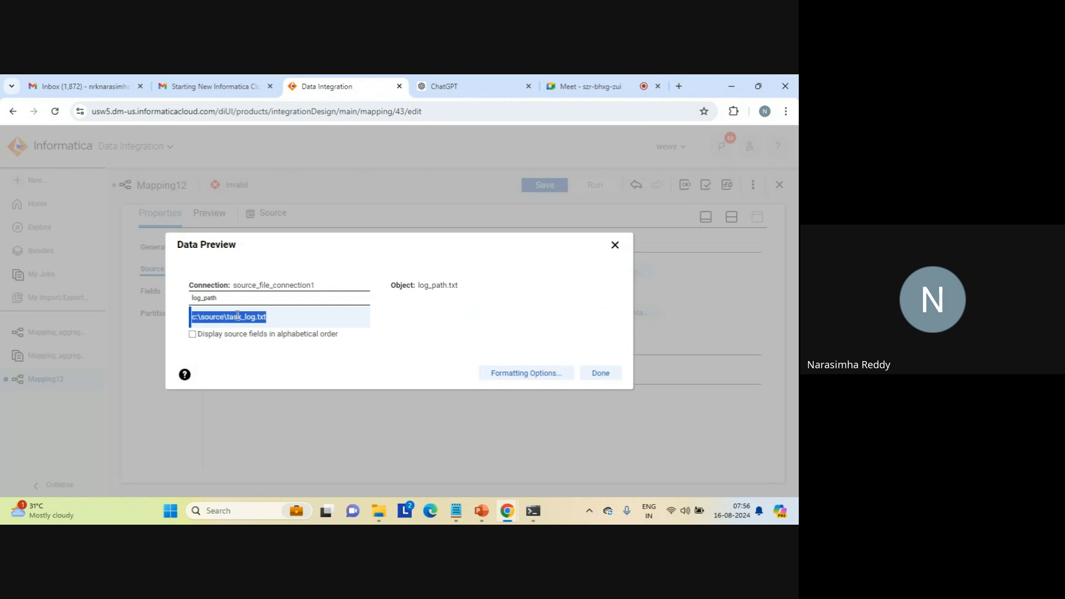
pyautogui.click(601, 373)
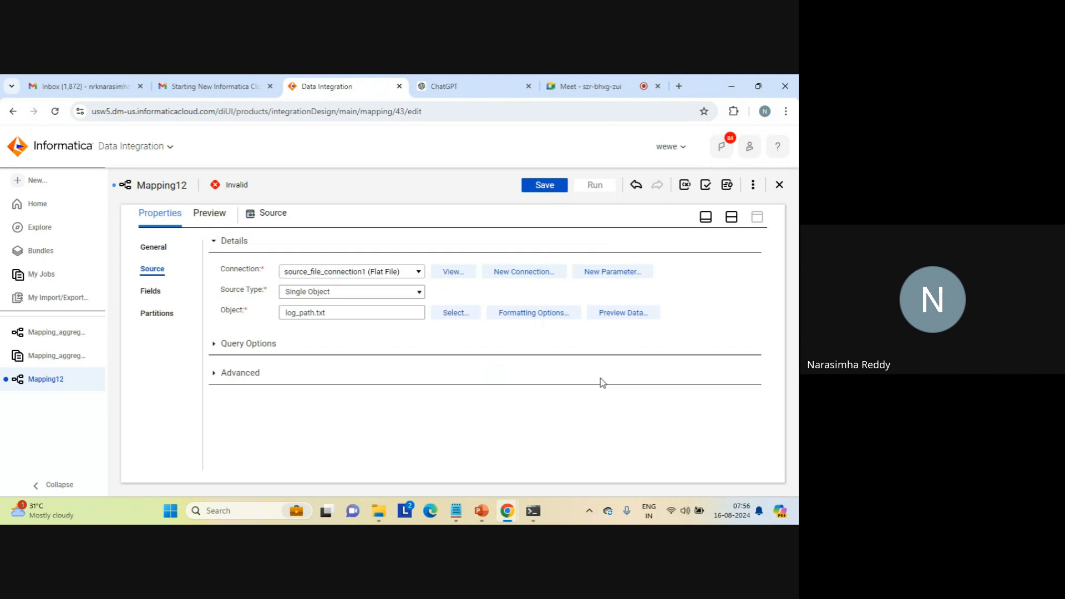
pyautogui.click(150, 292)
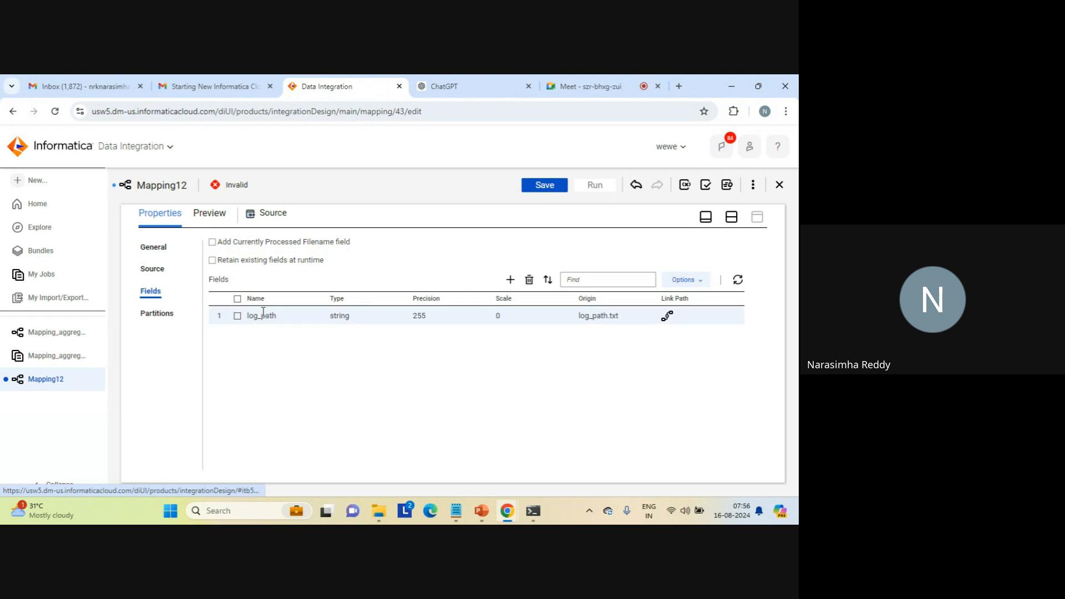
pyautogui.doubleClick(263, 314)
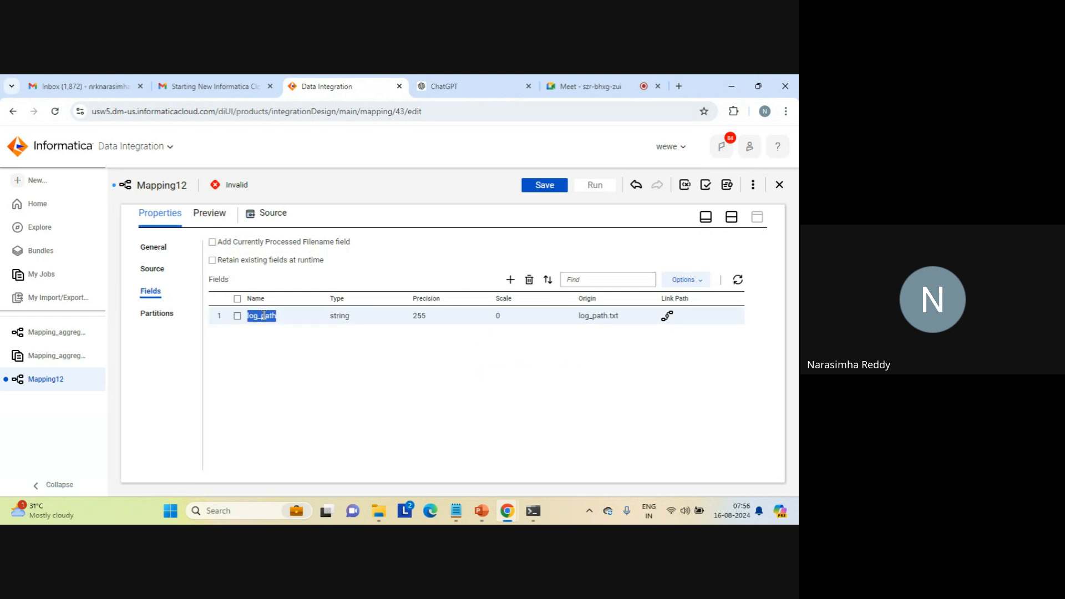
pyautogui.click(290, 344)
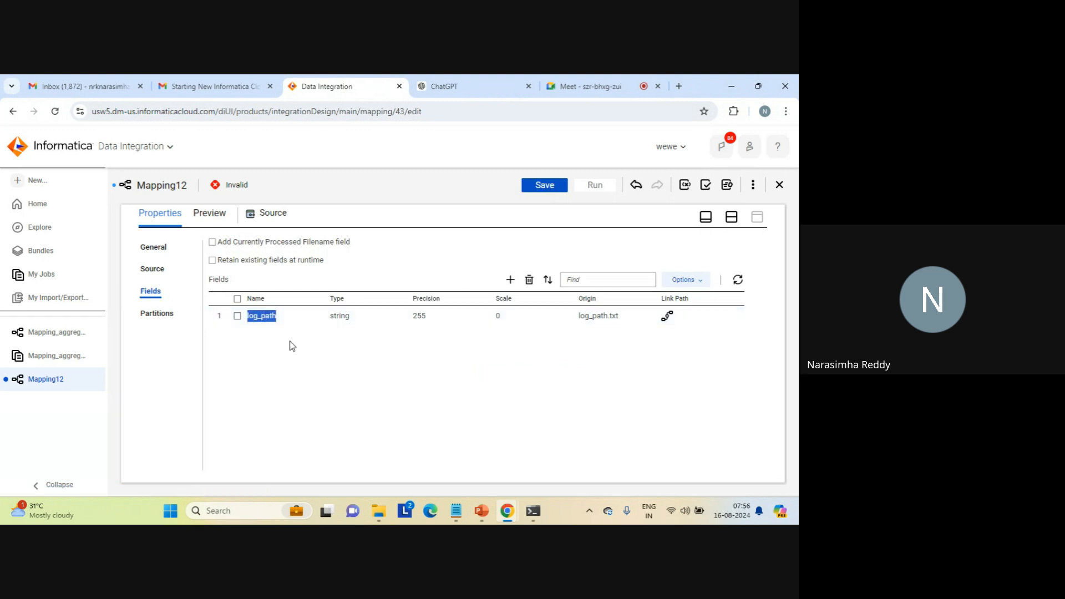
pyautogui.click(732, 222)
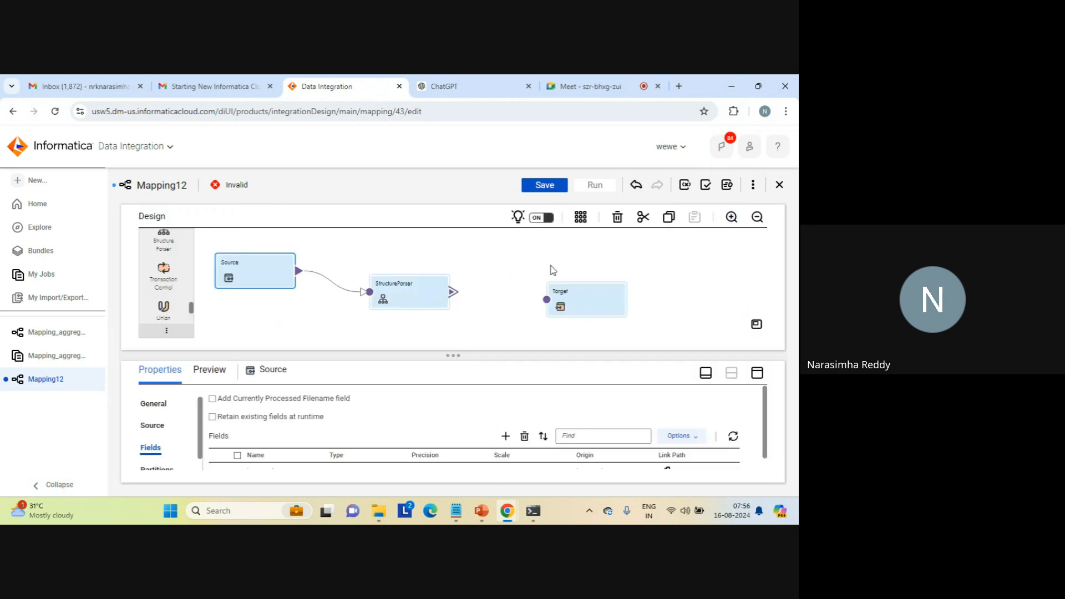
# - Link the Structure Parser's element output group to the Target, and move both transformations slightly higher on the canvas
pyautogui.click(407, 298)
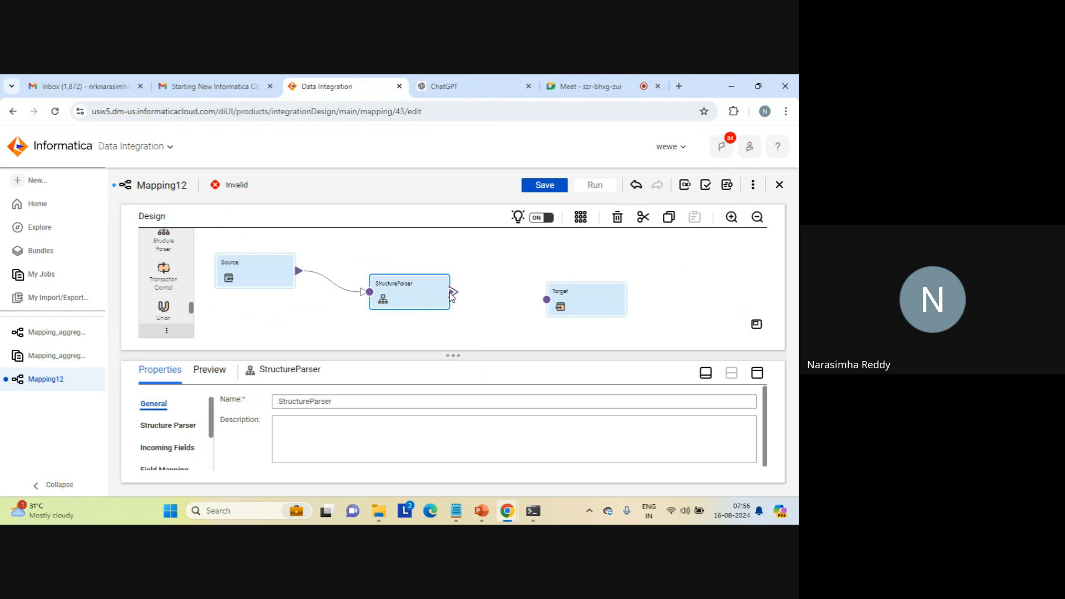
pyautogui.moveTo(475, 304); pyautogui.dragTo(547, 302)
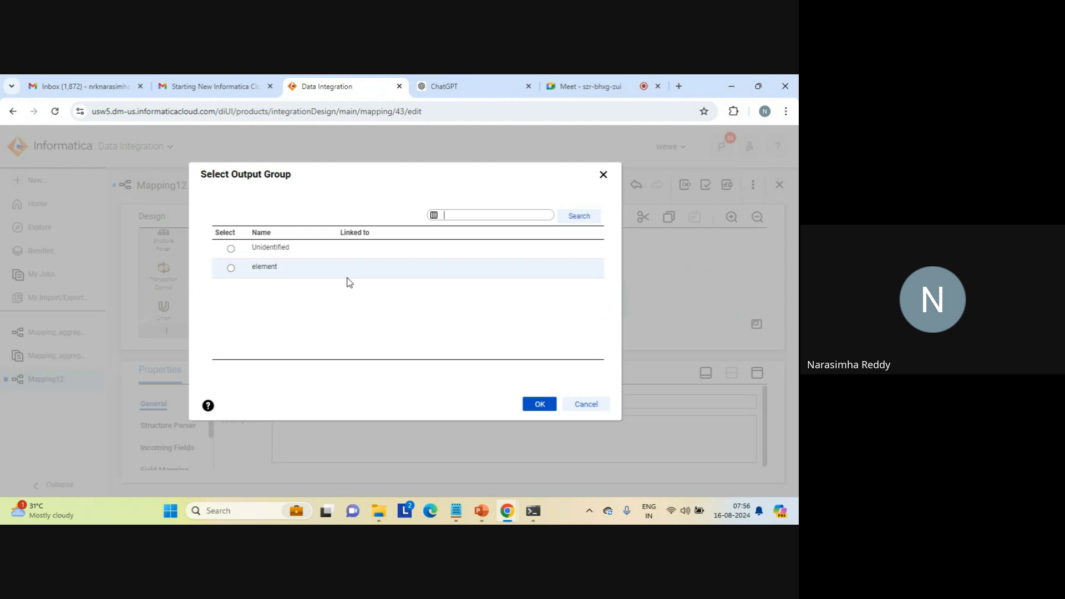
pyautogui.click(231, 269)
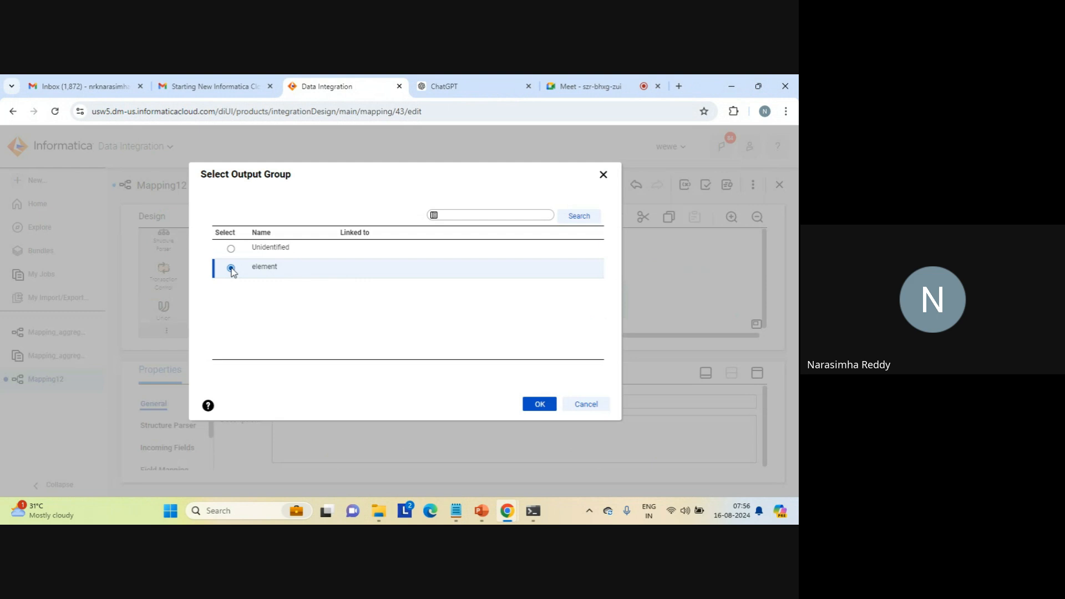
pyautogui.click(540, 406)
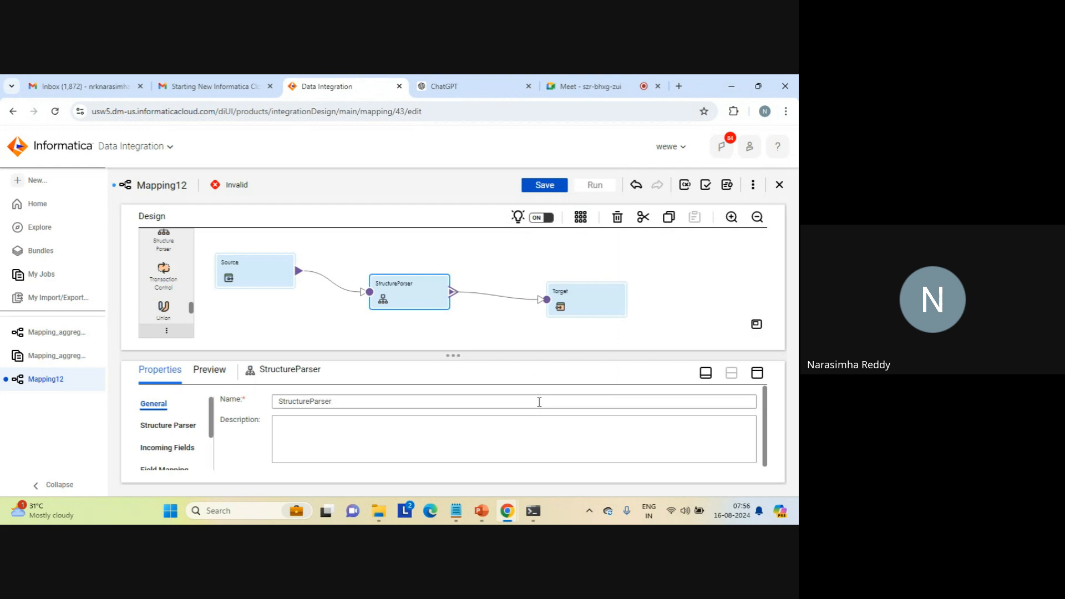
pyautogui.moveTo(575, 296); pyautogui.dragTo(577, 279)
pyautogui.moveTo(417, 280); pyautogui.dragTo(427, 252)
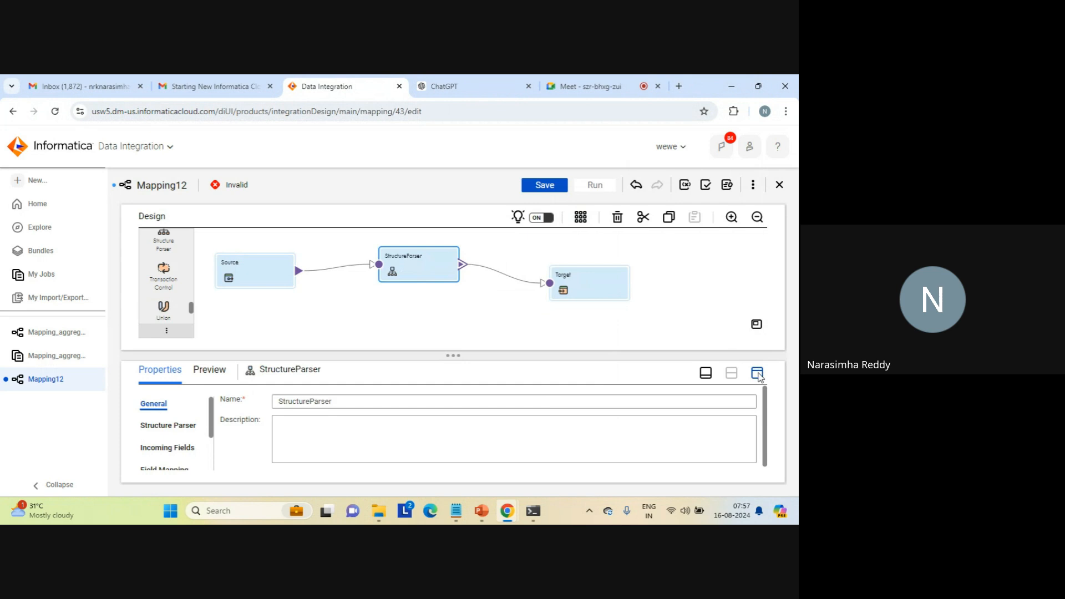
# - Review the Structure Parser's model and incoming fields, and map the incoming log_path field to its FilePath input field
pyautogui.click(758, 373)
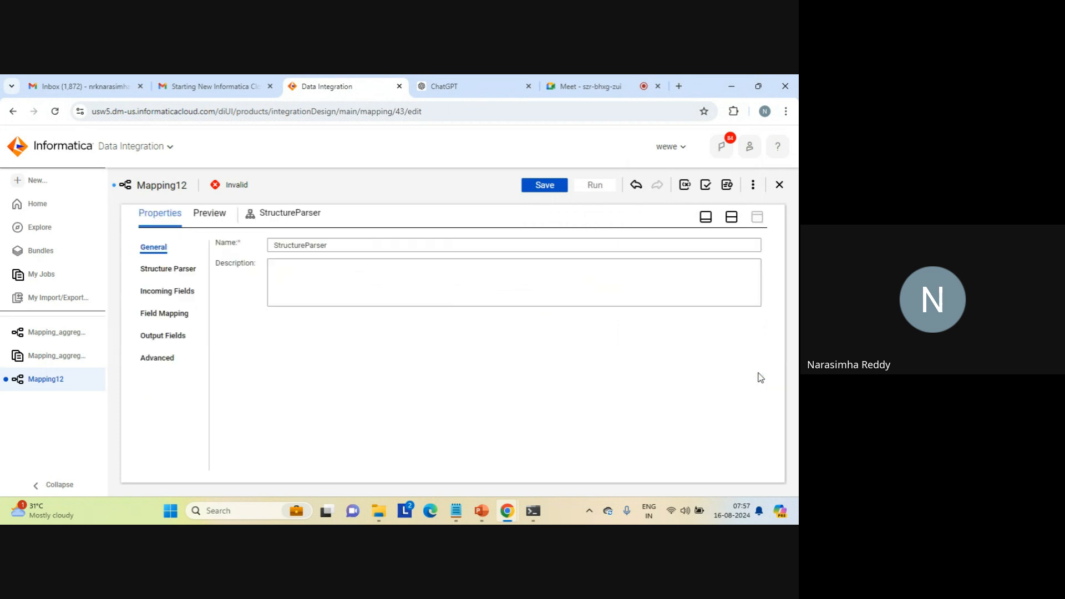
pyautogui.click(180, 271)
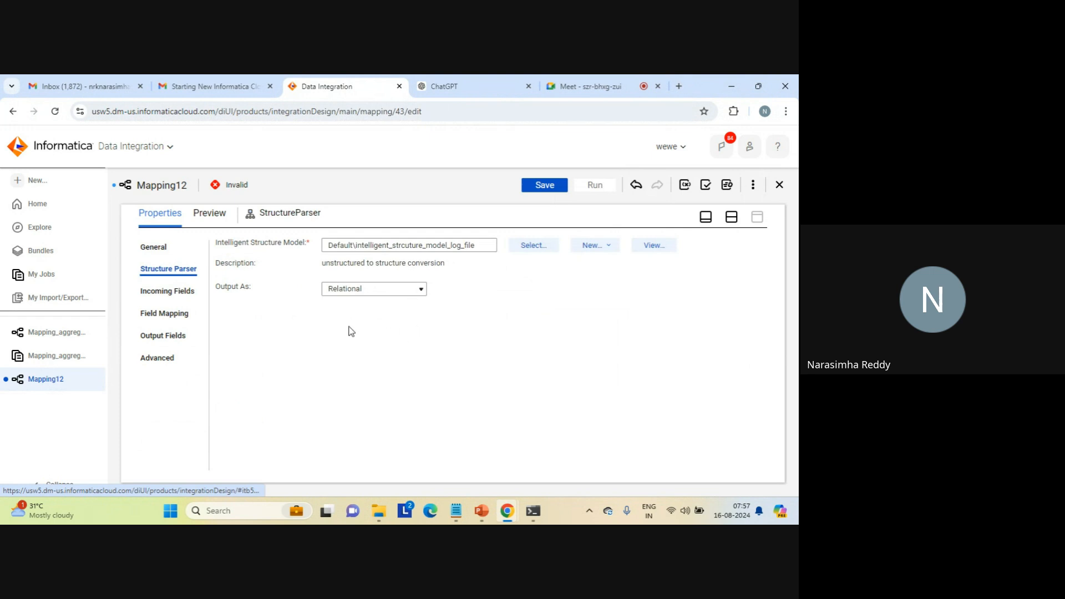
pyautogui.click(169, 294)
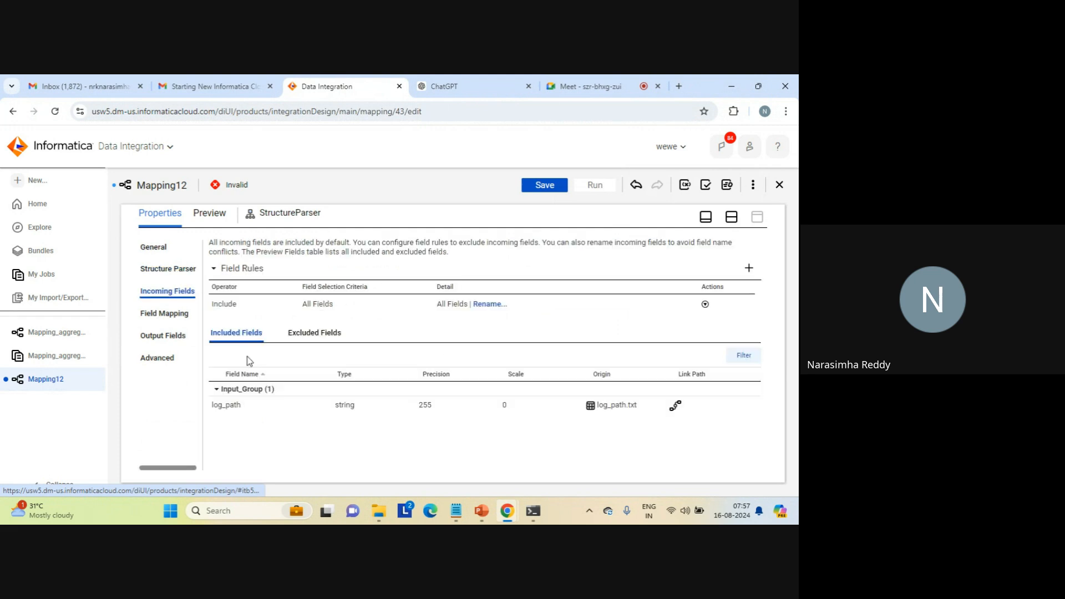
pyautogui.doubleClick(224, 403)
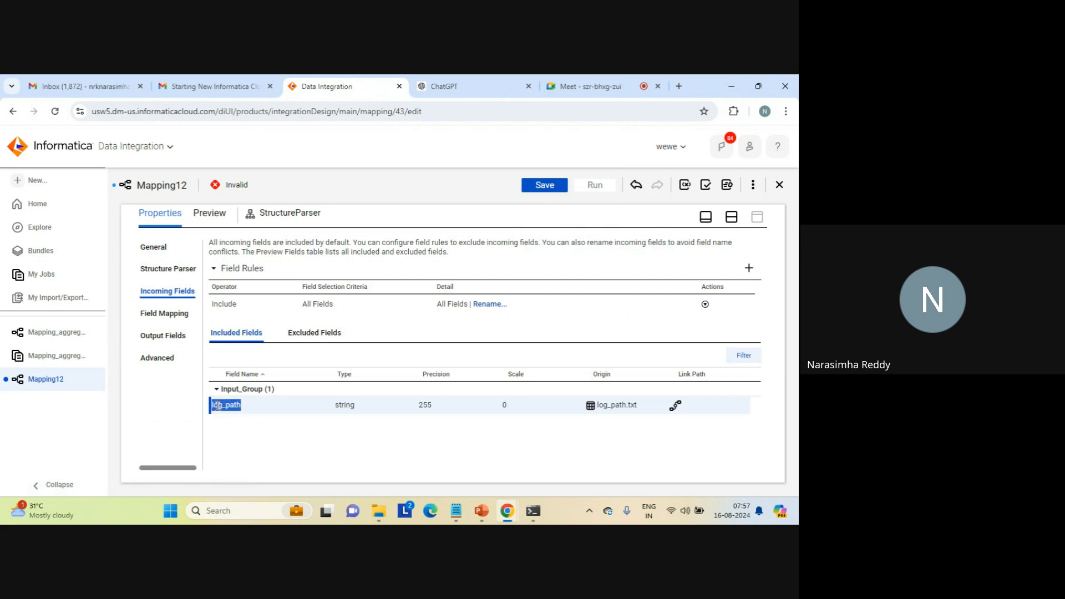
pyautogui.click(236, 425)
pyautogui.click(174, 316)
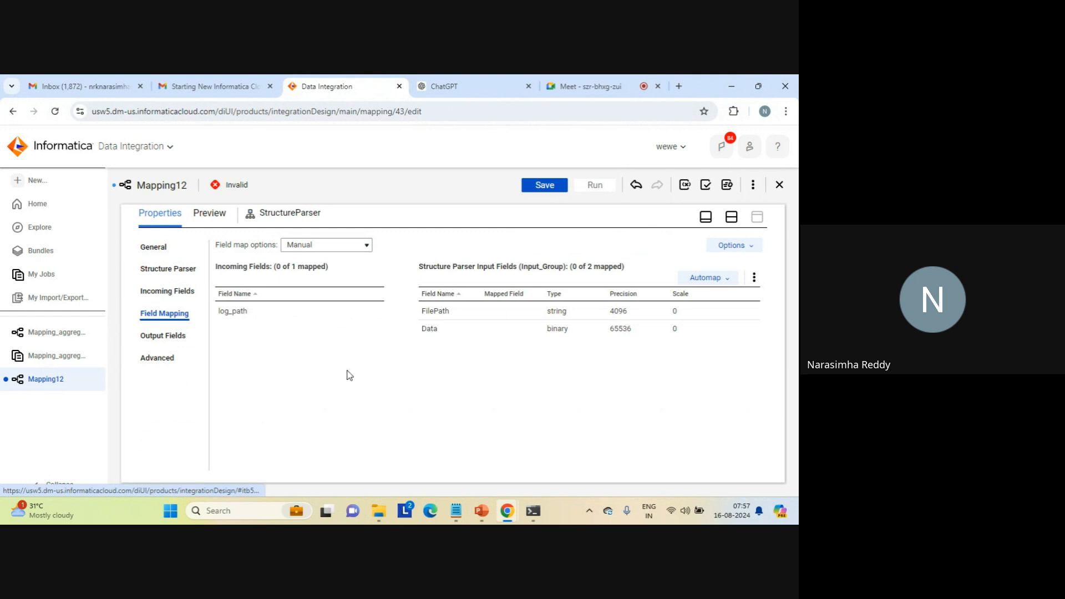
pyautogui.moveTo(320, 313); pyautogui.dragTo(441, 312)
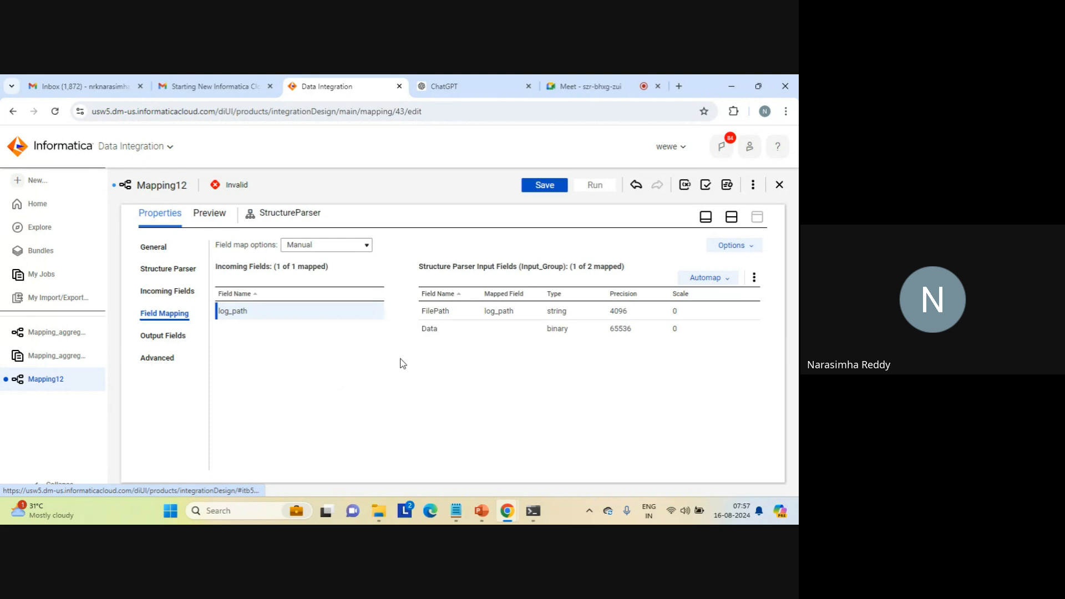
# - Examine the Structure Parser's output fields, including those in the element group
pyautogui.click(173, 334)
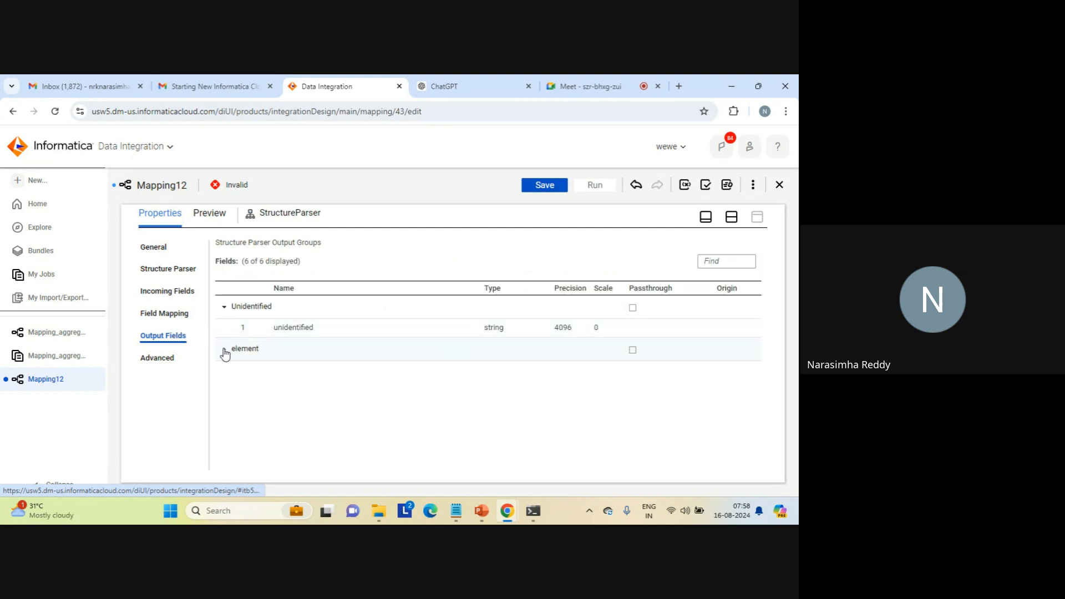
pyautogui.click(224, 352)
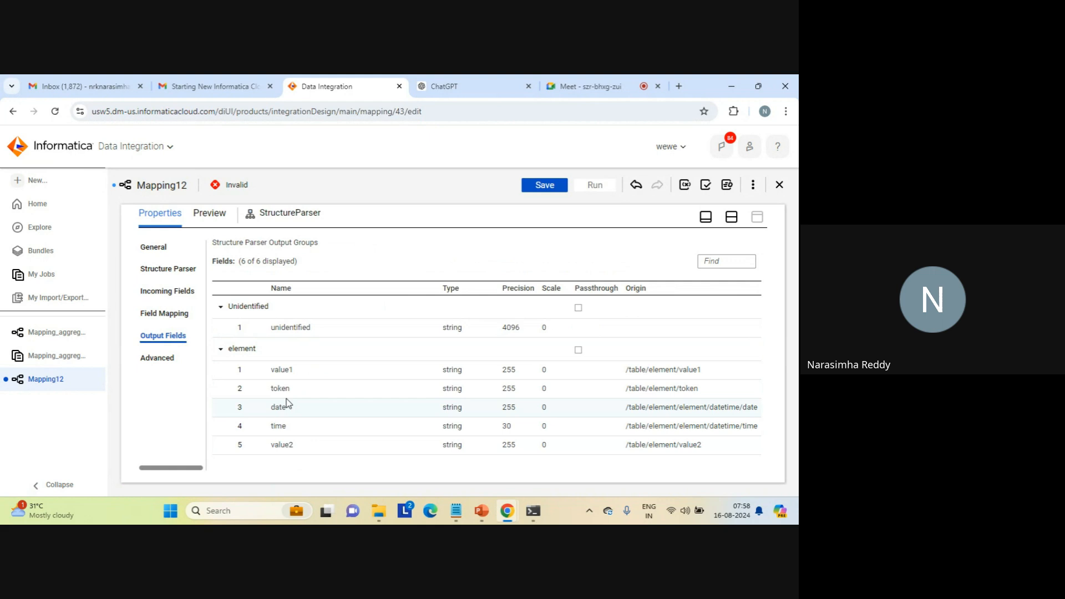
pyautogui.click(731, 217)
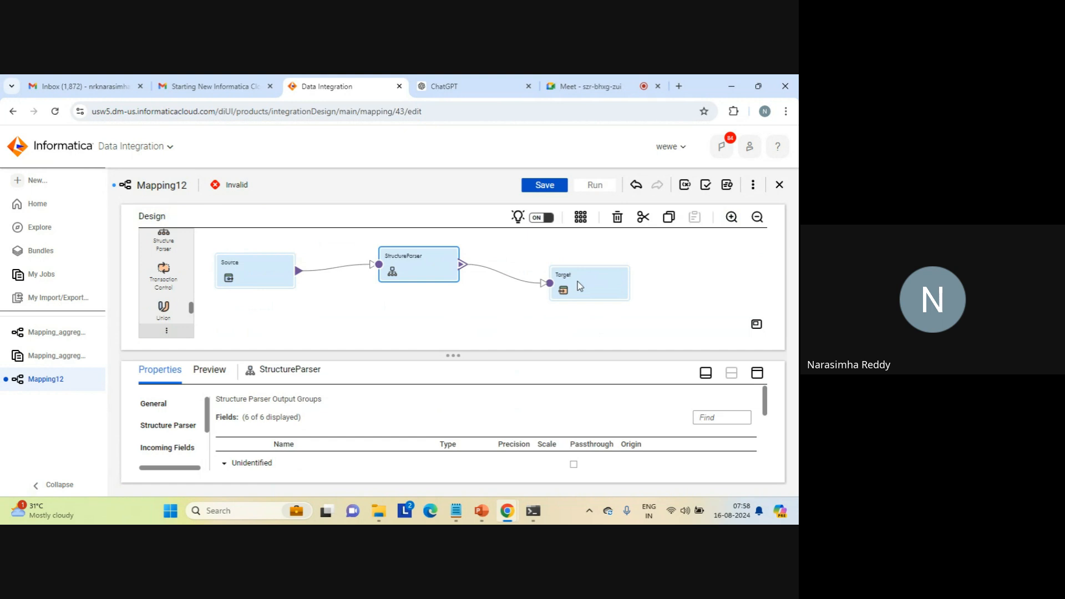
# - Set the Target transformation's connection to target_file_connection1 (Flat File)
pyautogui.click(580, 285)
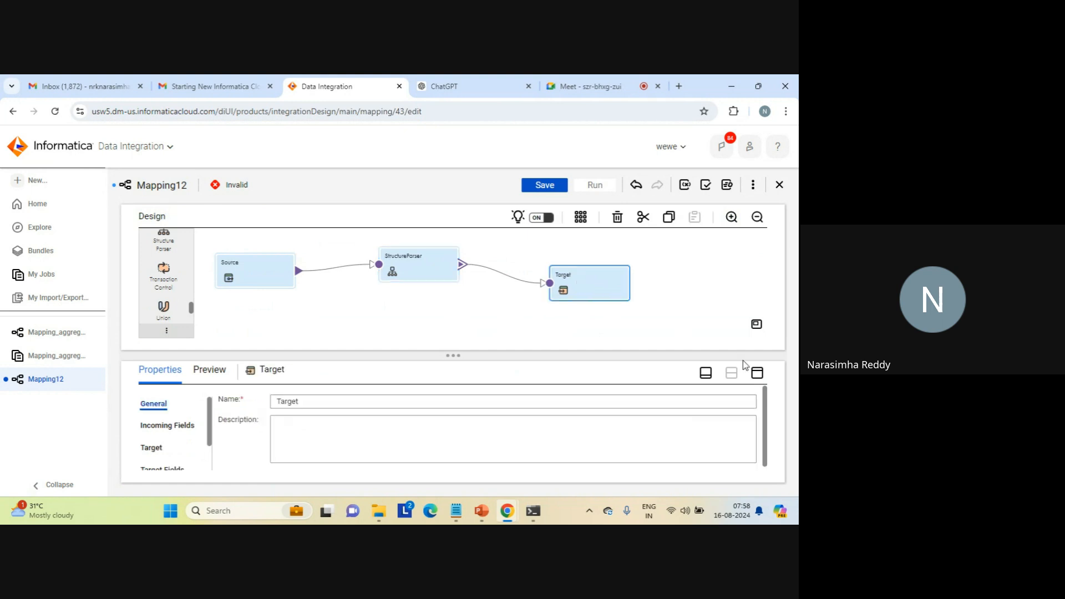
pyautogui.click(757, 372)
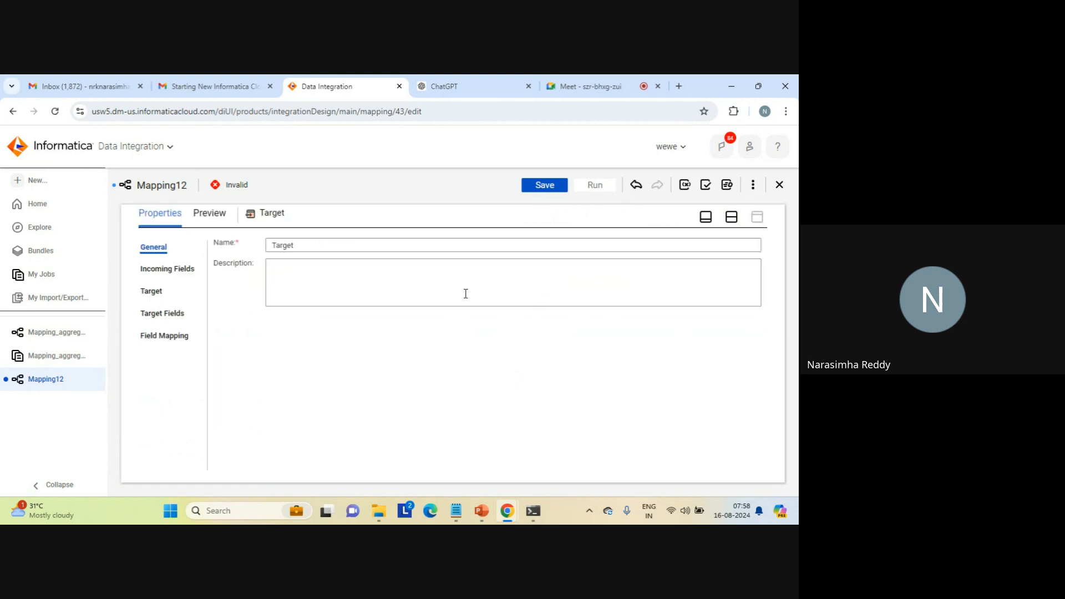
pyautogui.click(155, 293)
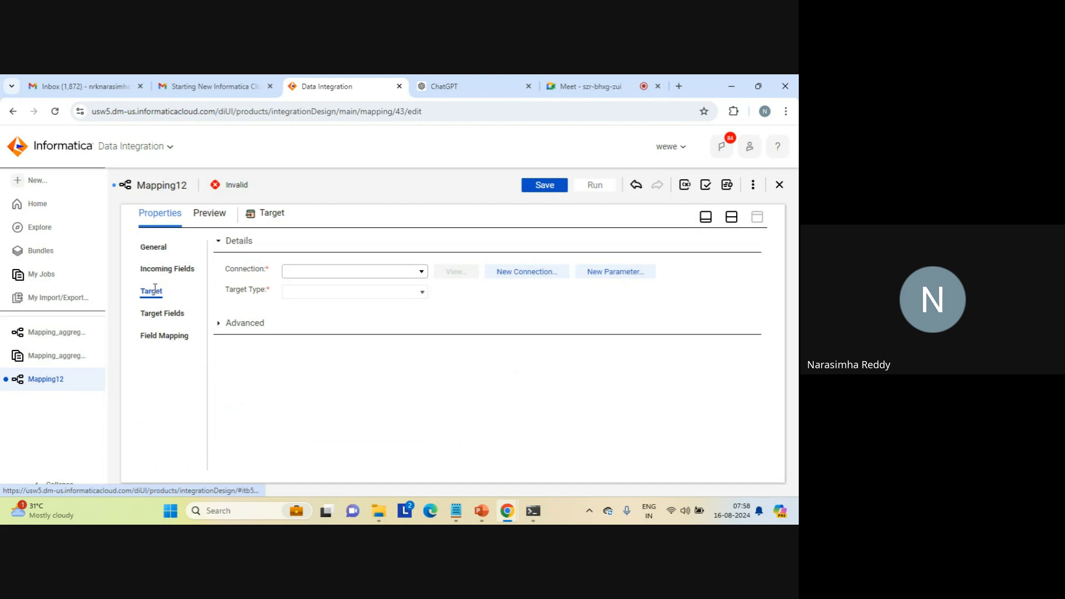
pyautogui.click(422, 272)
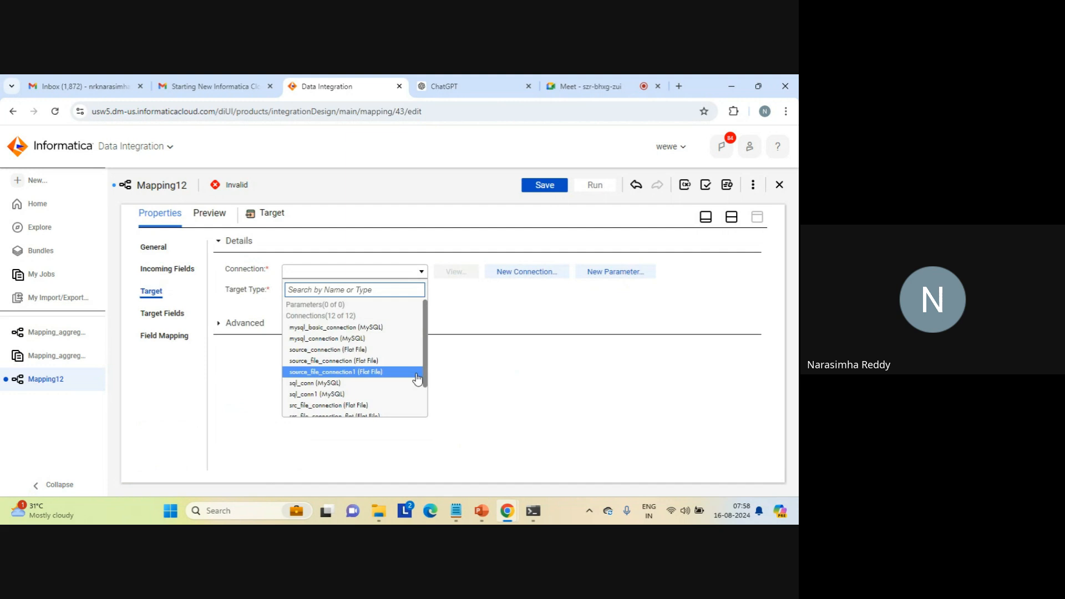
pyautogui.scroll(-3, 418, 378)
pyautogui.click(380, 399)
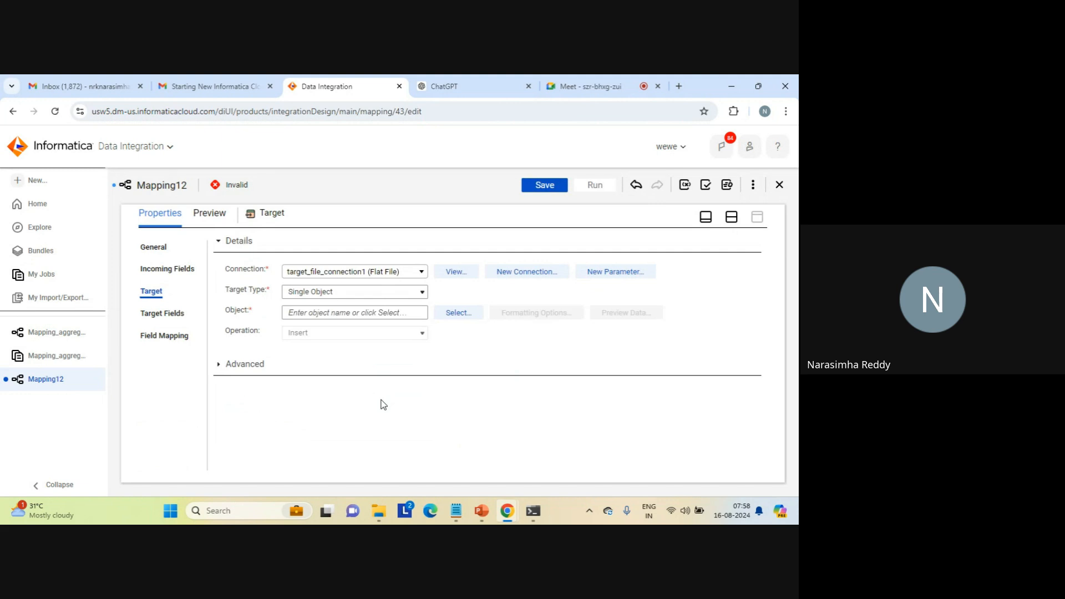
# - Set the target object to be created new at runtime and try the static file name structure_parser_result.txt
pyautogui.click(458, 314)
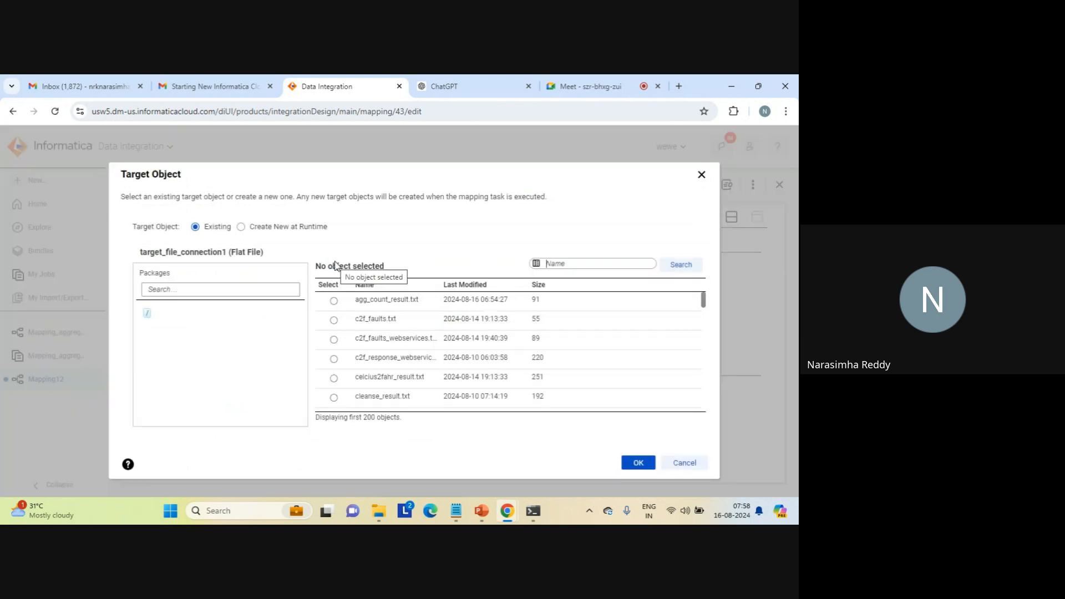
pyautogui.click(242, 228)
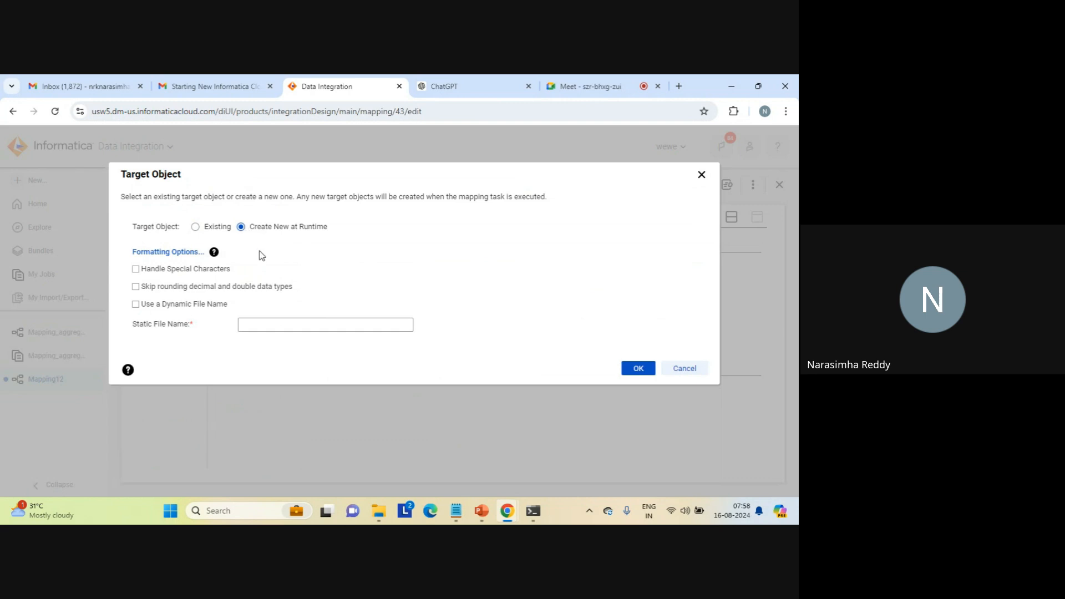
pyautogui.click(269, 321)
pyautogui.write('structr')
pyautogui.press('BackSpace')
pyautogui.press('BackSpace')
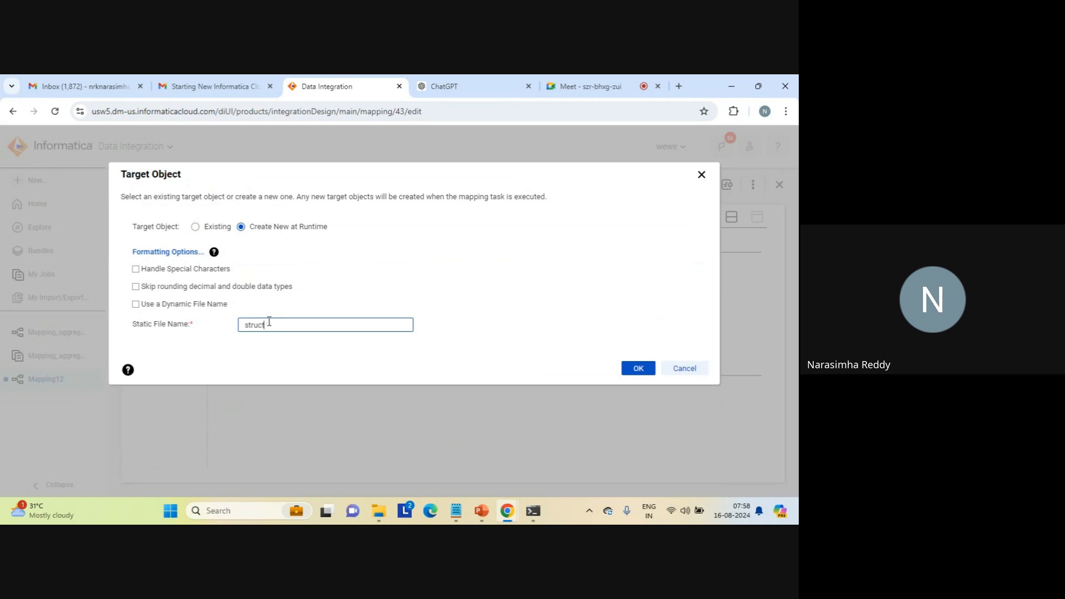
pyautogui.write('ture_parser_result.txt')
pyautogui.click(635, 369)
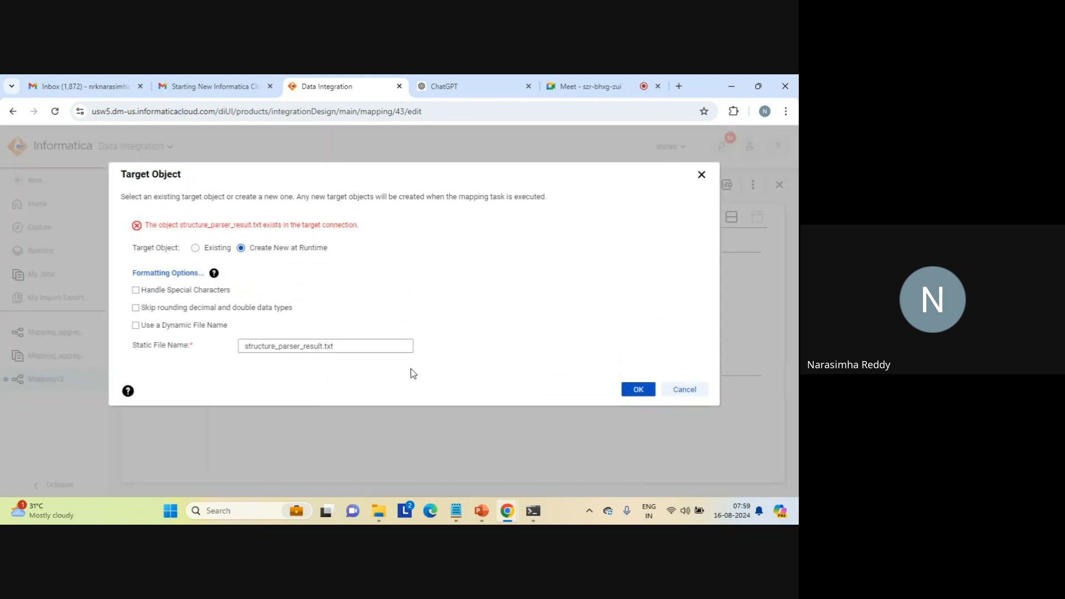
# - Change the target's static file name to structure_parser_result_log_file.txt and accept the target object
pyautogui.click(324, 346)
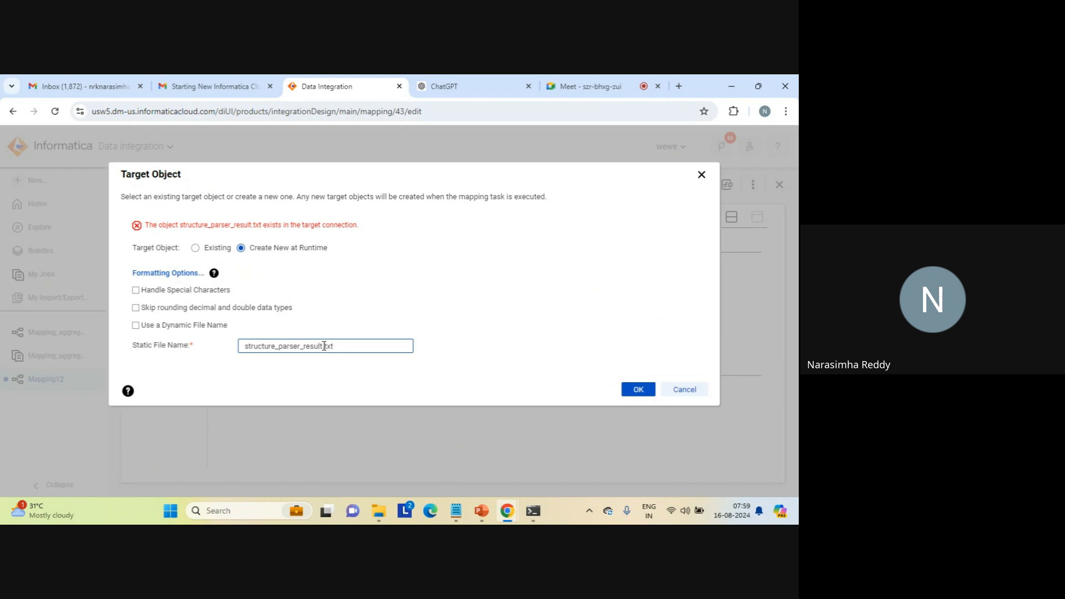
pyautogui.write('_log_1')
pyautogui.write('ile')
pyautogui.click(637, 389)
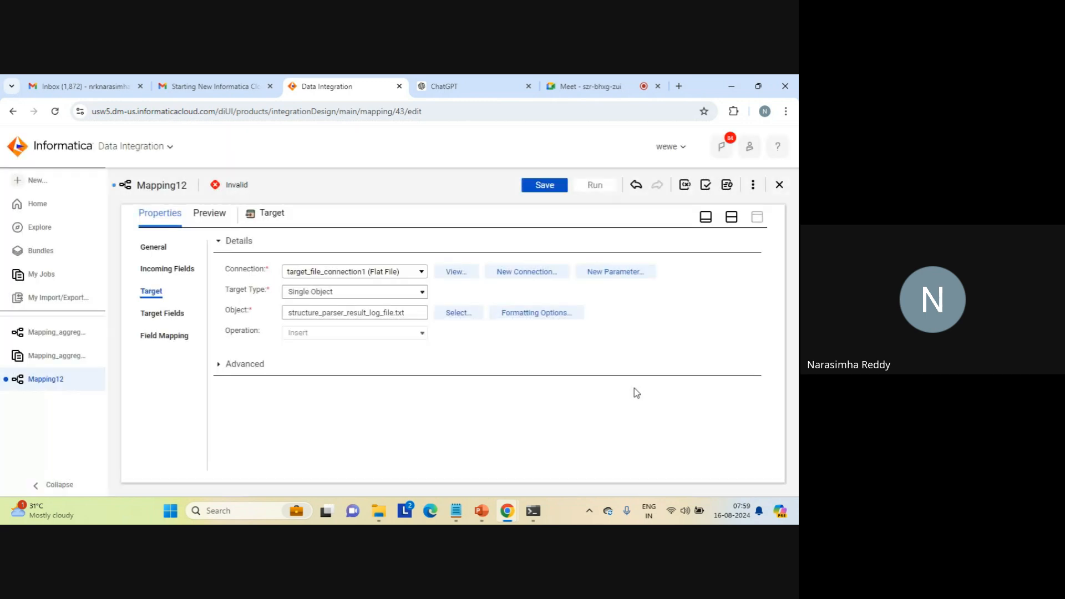
# - Rename the mapping as Mapping_structure_parser_log_file
pyautogui.click(731, 216)
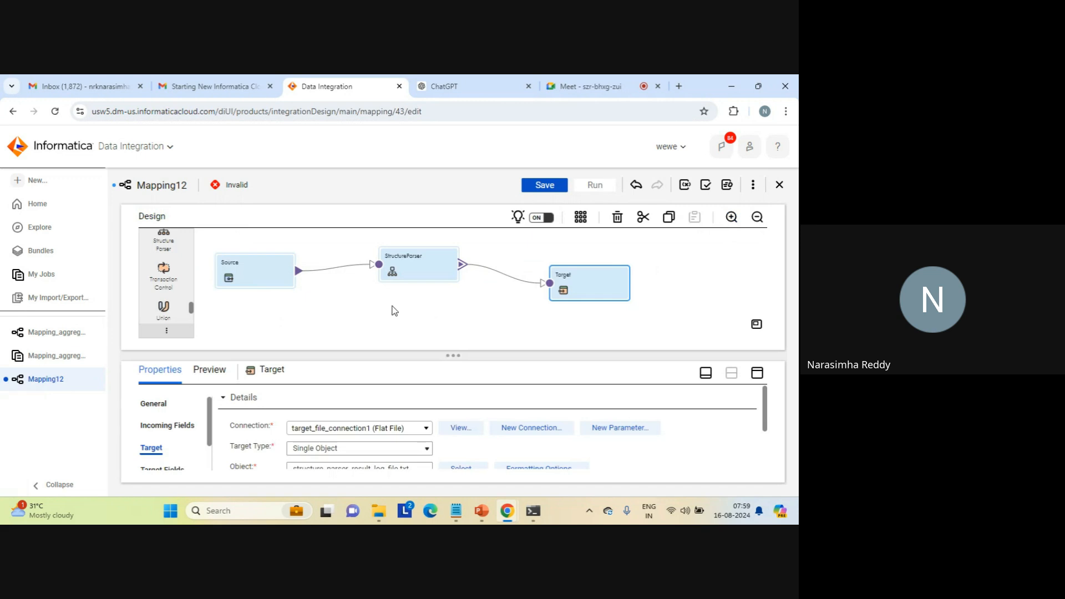
pyautogui.click(394, 311)
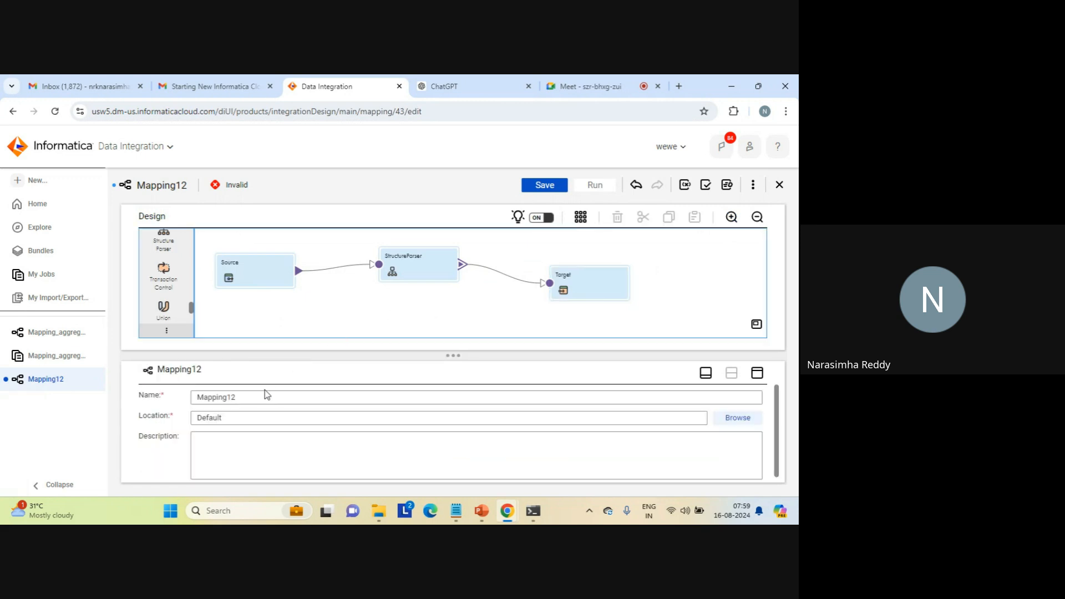
pyautogui.click(251, 396)
pyautogui.press('BackSpace')
pyautogui.press('BackSpace')
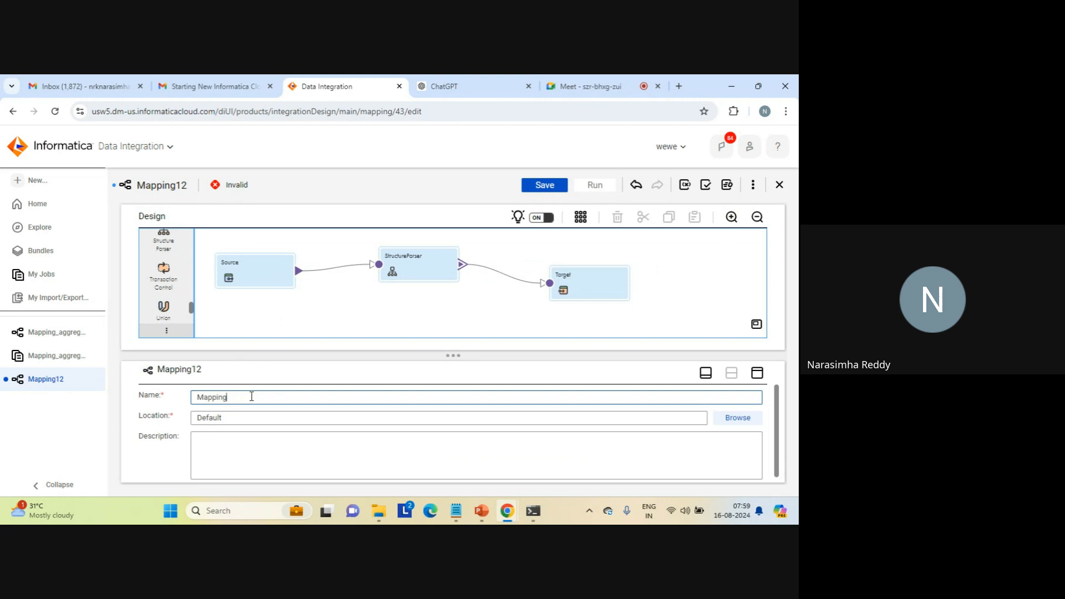
pyautogui.write('_sreucture')
pyautogui.press('BackSpace')
pyautogui.press('BackSpace')
pyautogui.press('BackSpace')
pyautogui.press('BackSpace')
pyautogui.press('BackSpace')
pyautogui.press('BackSpace')
pyautogui.write('tructure_parser_log_file')
pyautogui.click(484, 298)
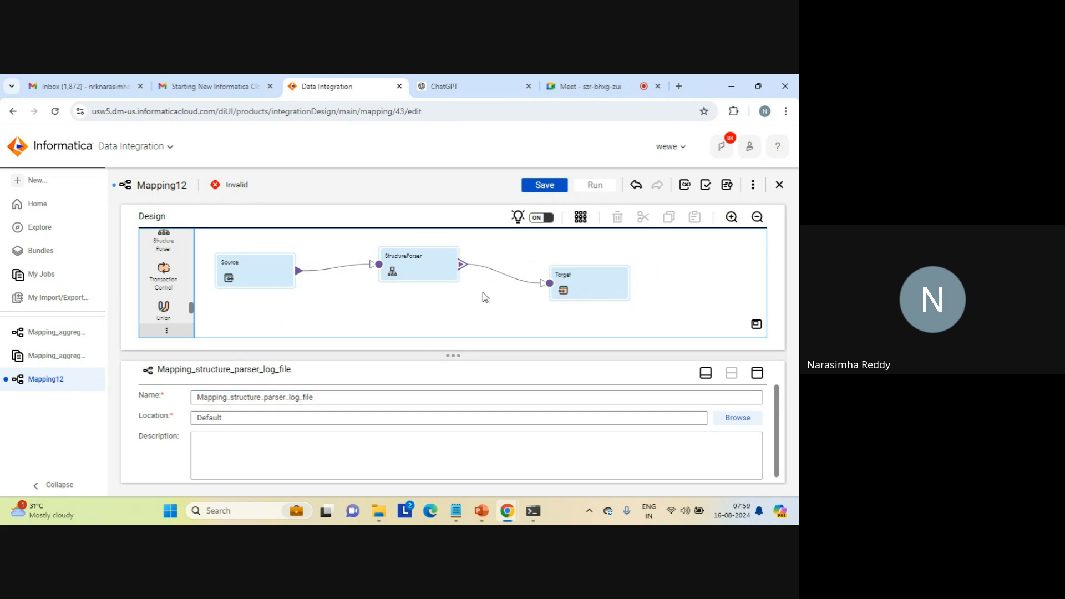
# - Save the mapping and run it with the preselected runtime environment
pyautogui.click(545, 186)
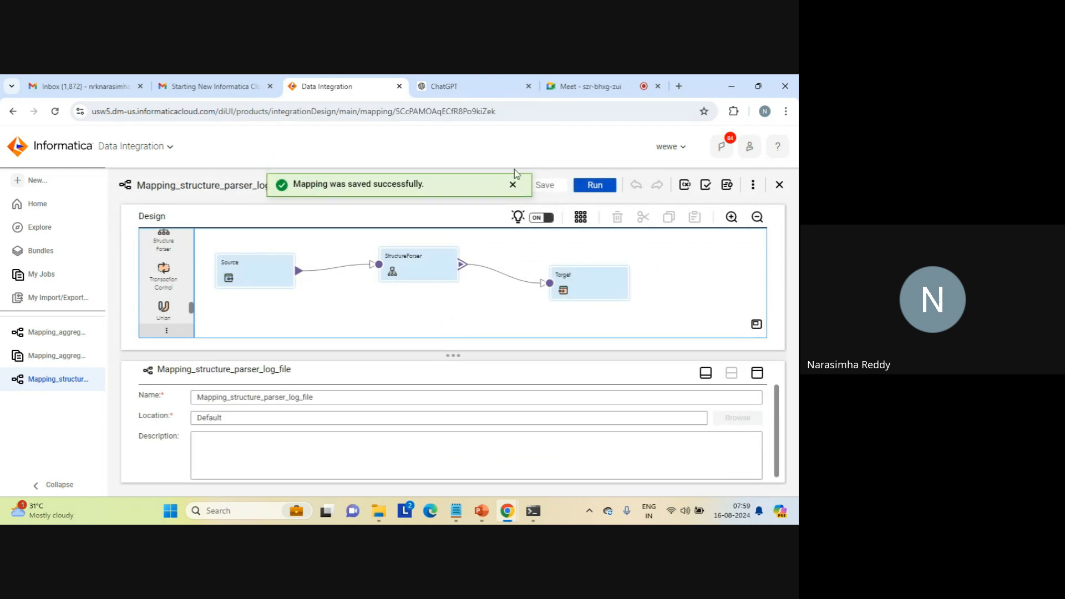
pyautogui.click(514, 185)
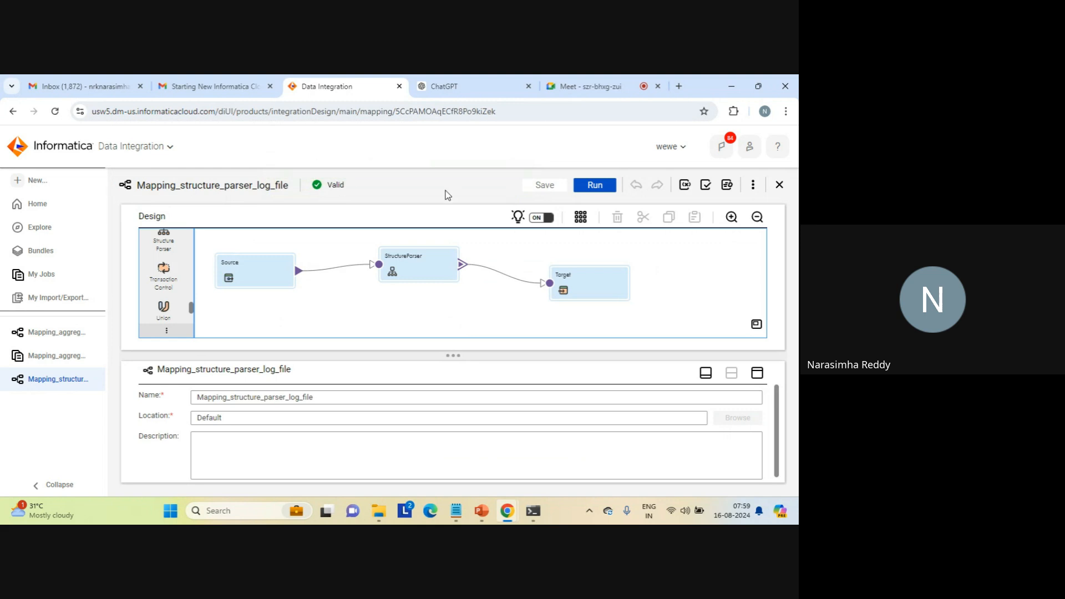
pyautogui.click(593, 186)
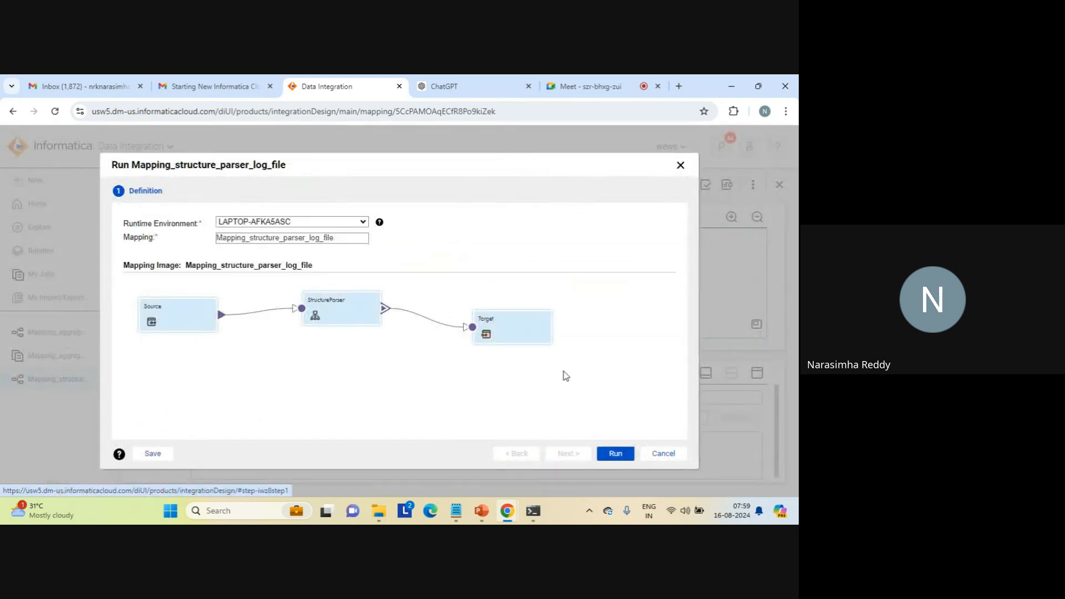
pyautogui.click(616, 454)
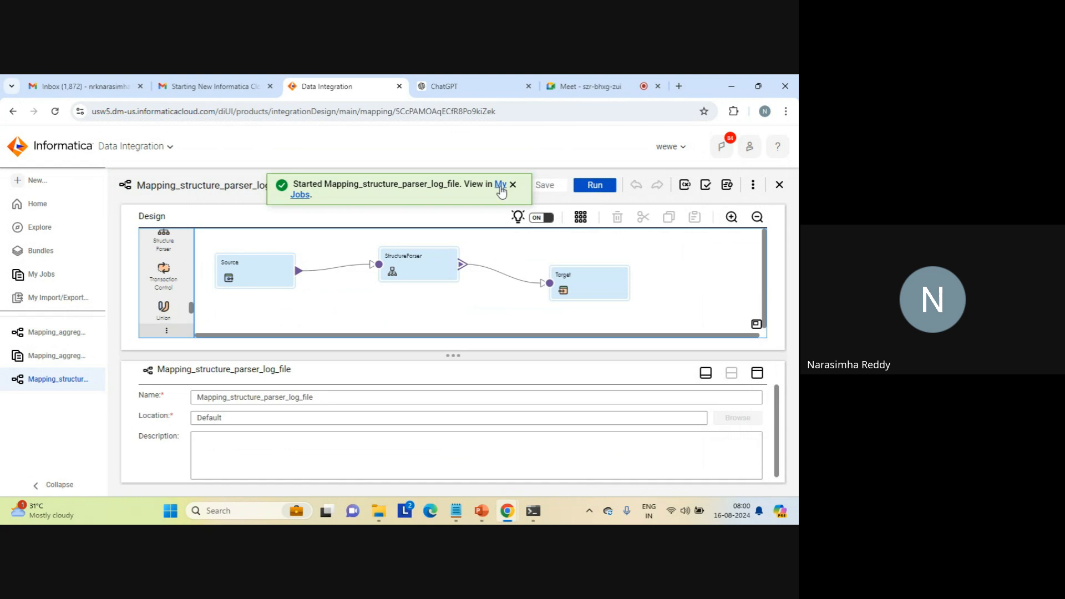
# - View the mapping's run in My Jobs and refresh its status
pyautogui.click(500, 184)
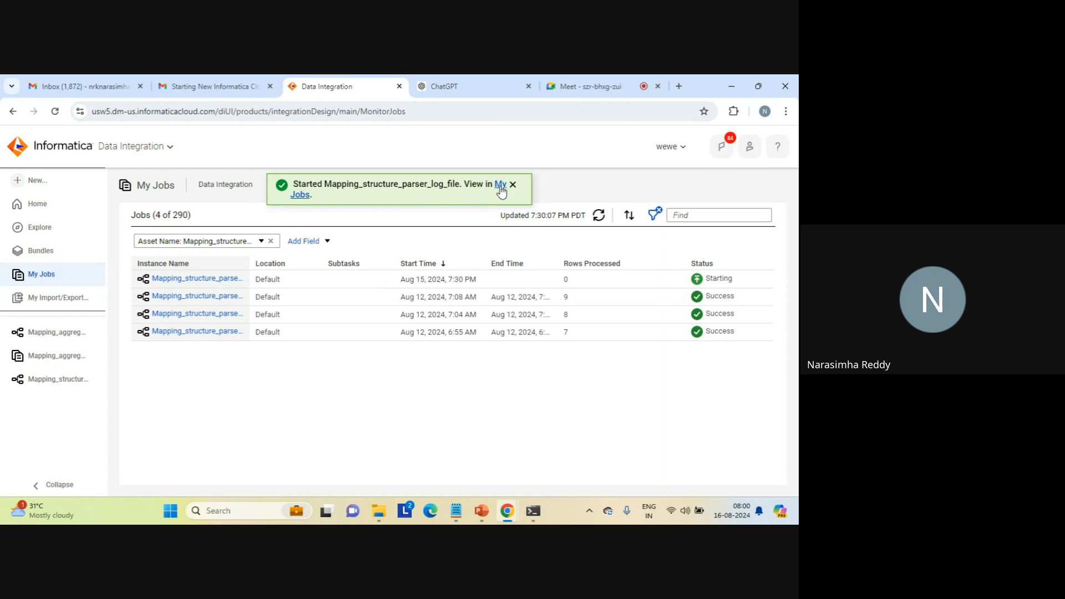
pyautogui.click(513, 185)
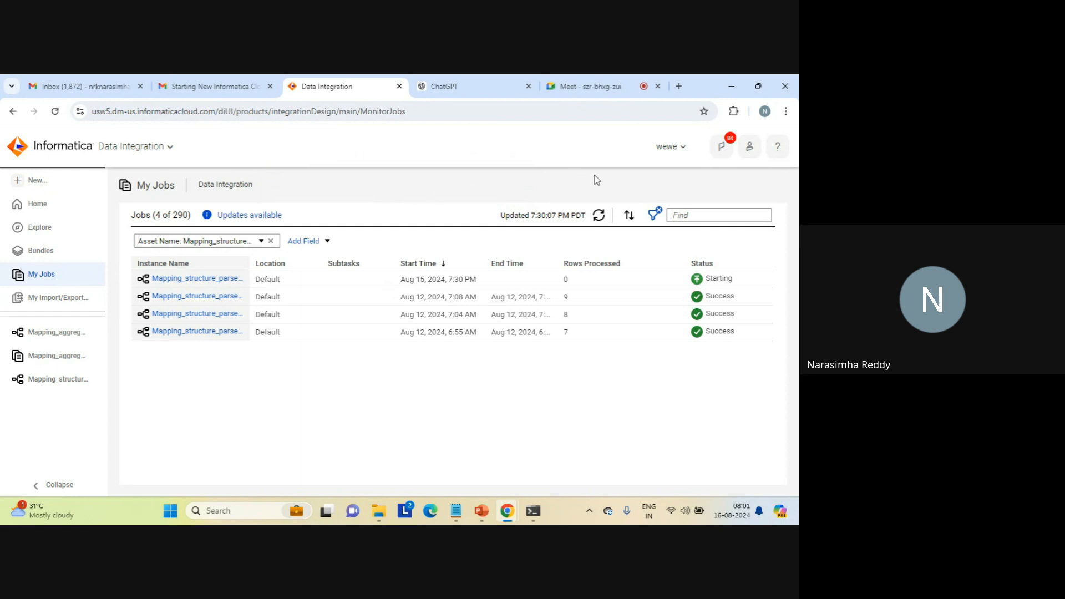
pyautogui.click(598, 216)
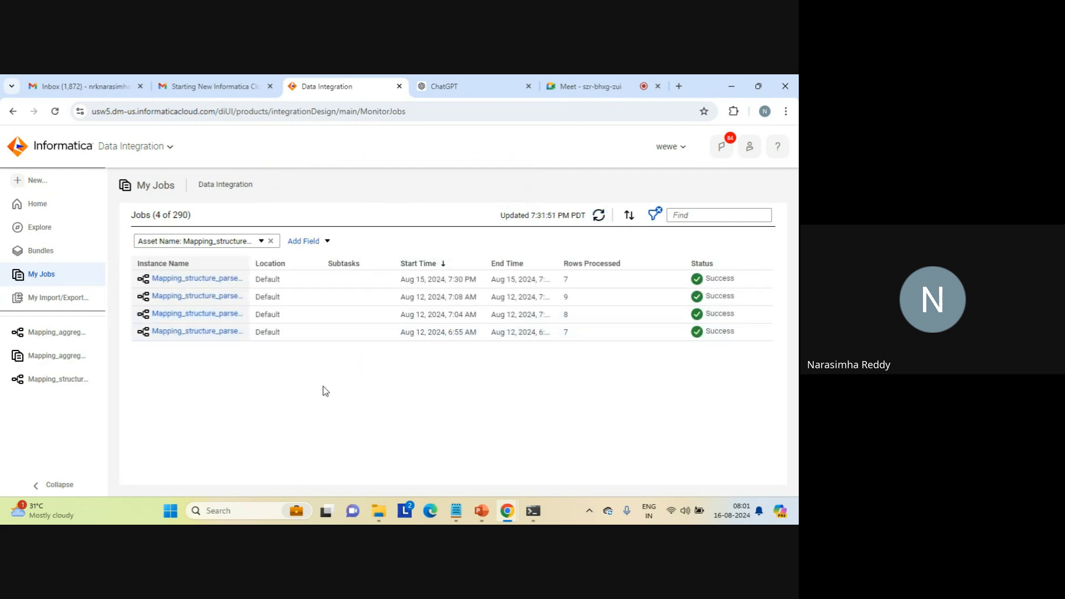
# - Switch to File Explorer and open structure_parser_result_log_file.txt from the target folder
pyautogui.moveTo(379, 510)
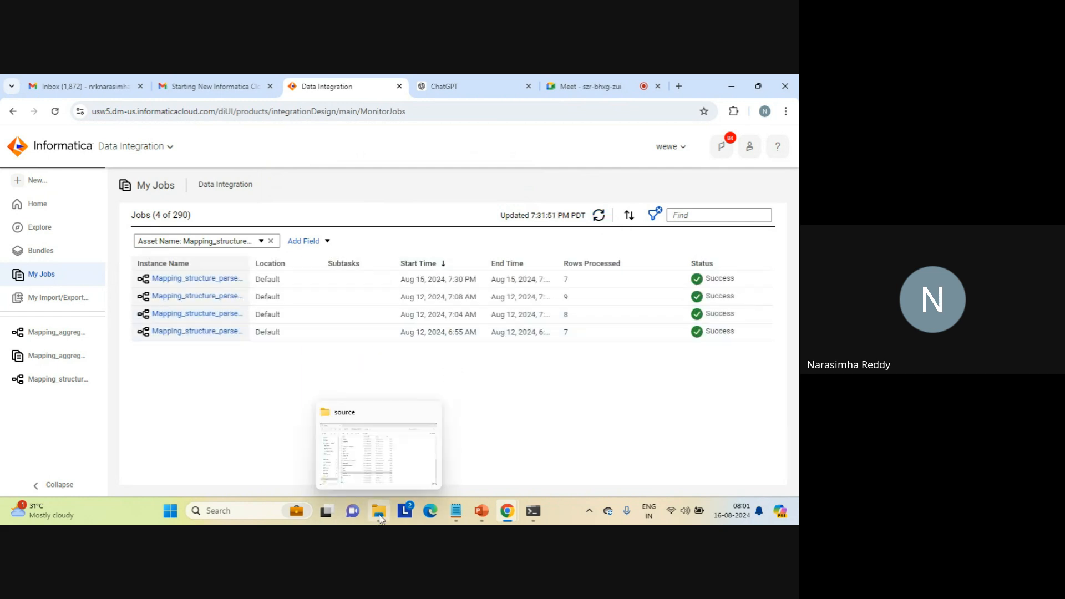
pyautogui.click(362, 457)
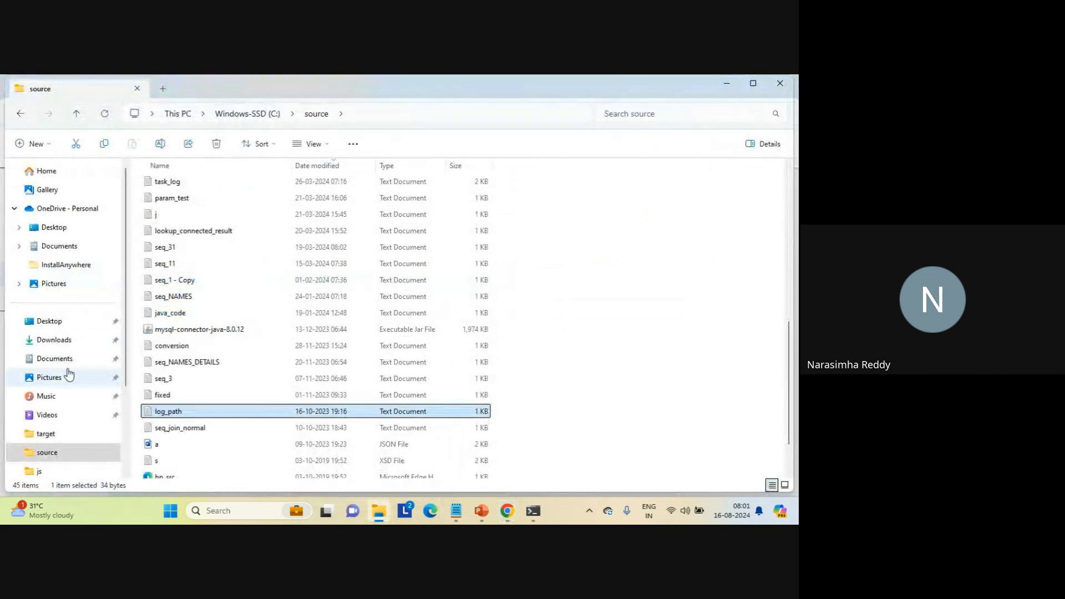
pyautogui.click(46, 433)
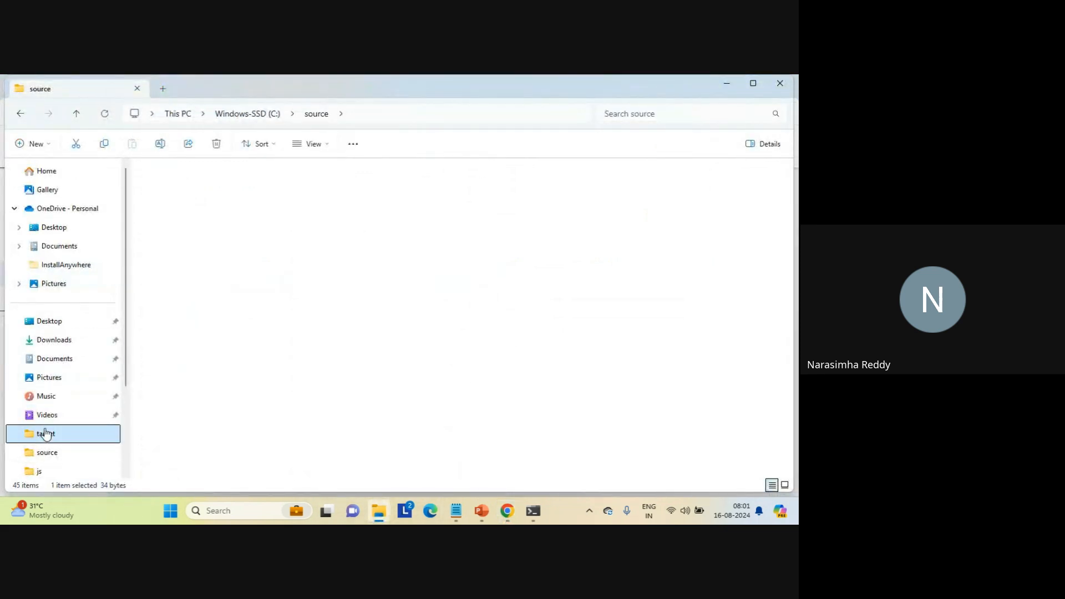
pyautogui.doubleClick(189, 185)
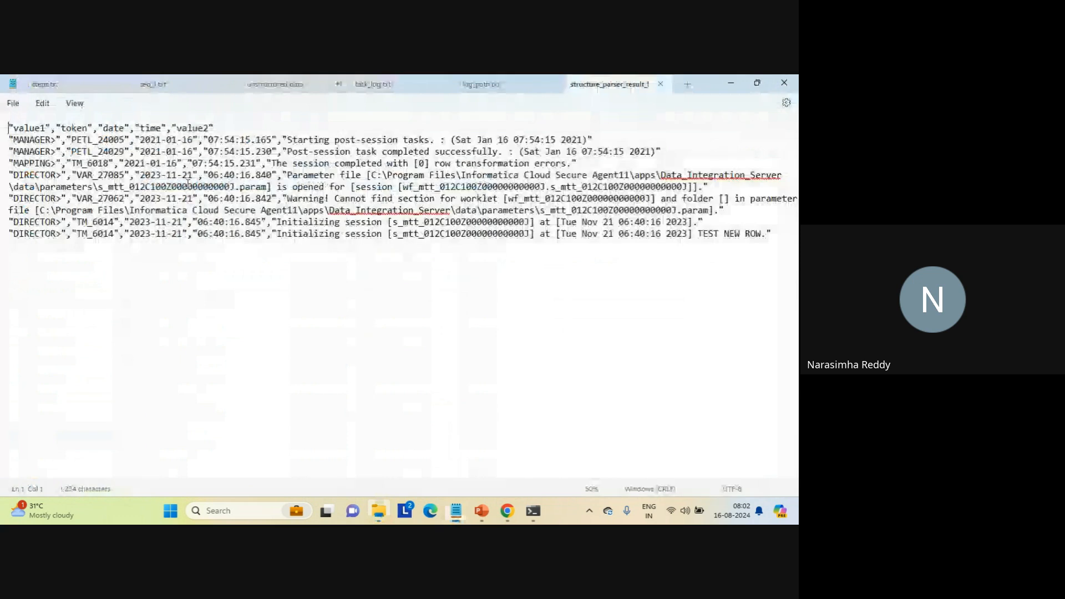
# - Examine the result file's column headers and parsed rows, close the file, and return to the Informatica job list
pyautogui.doubleClick(36, 130)
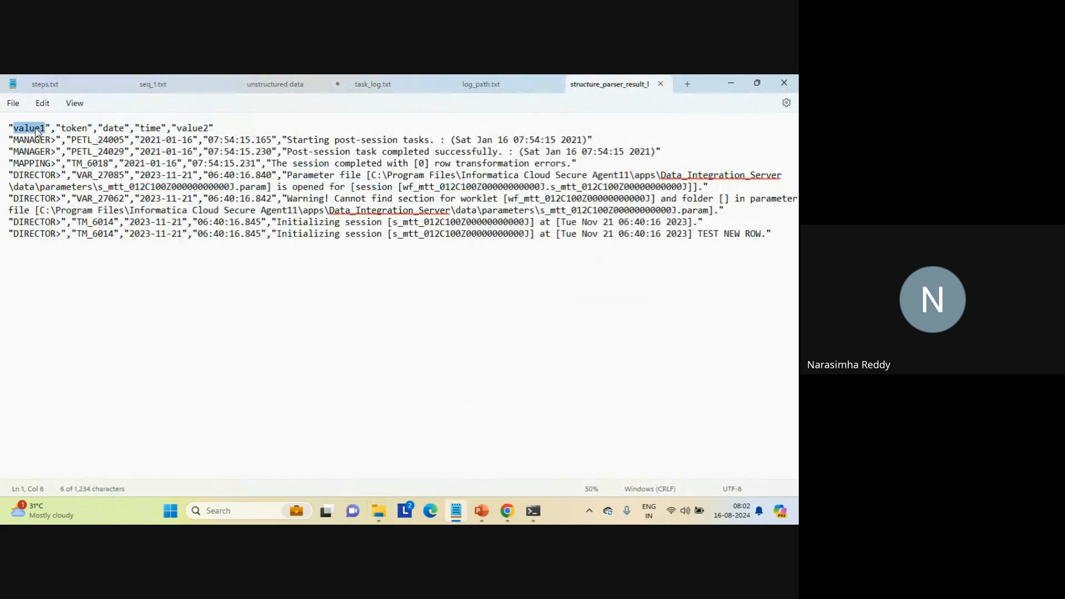
pyautogui.doubleClick(72, 128)
pyautogui.doubleClick(109, 127)
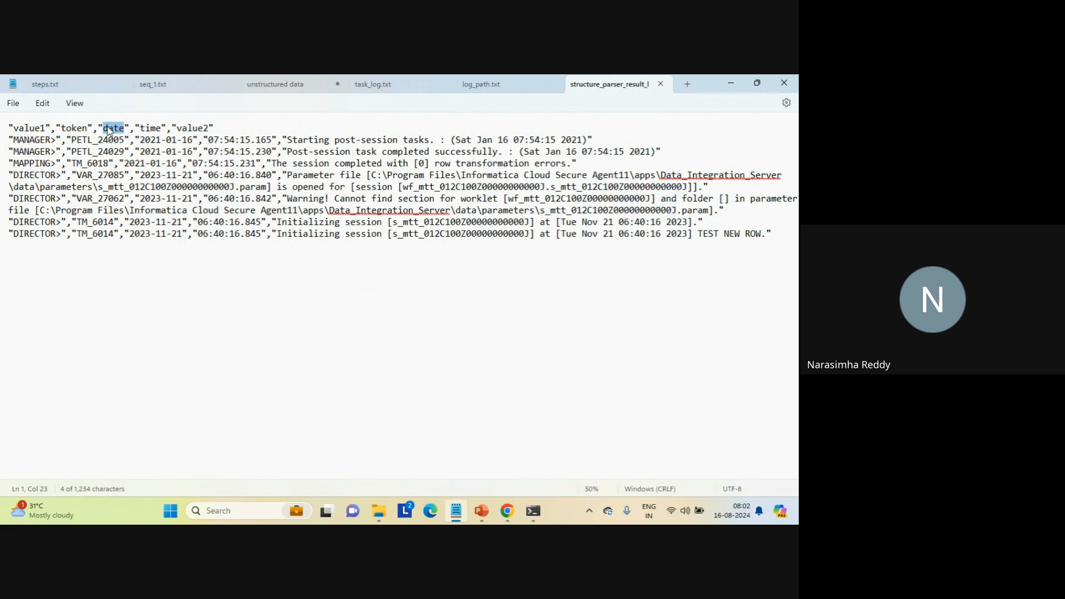
pyautogui.click(194, 128)
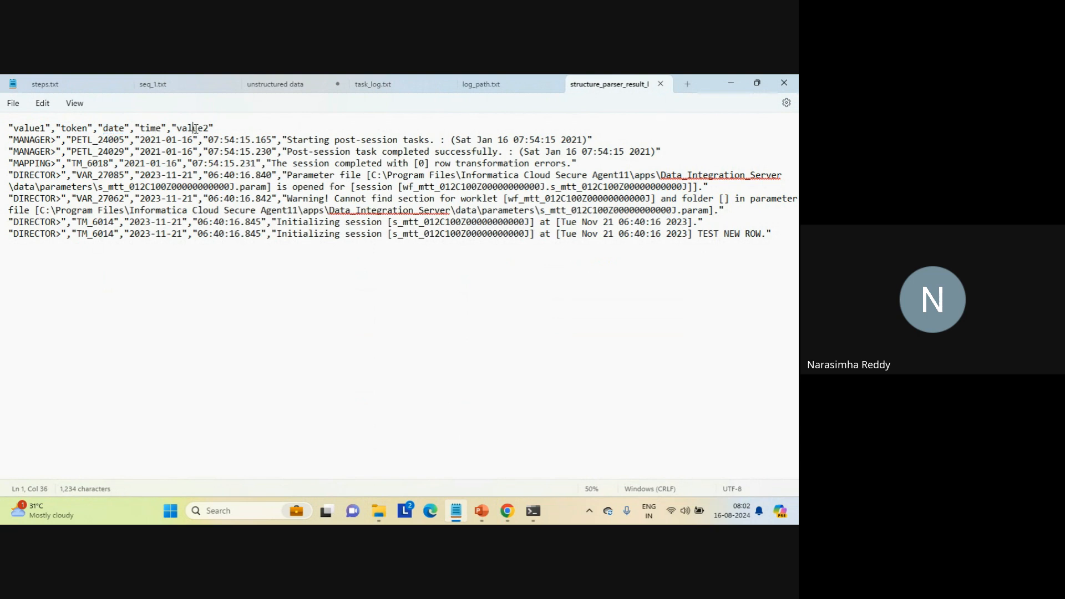
pyautogui.click(244, 128)
pyautogui.moveTo(244, 128); pyautogui.dragTo(776, 245)
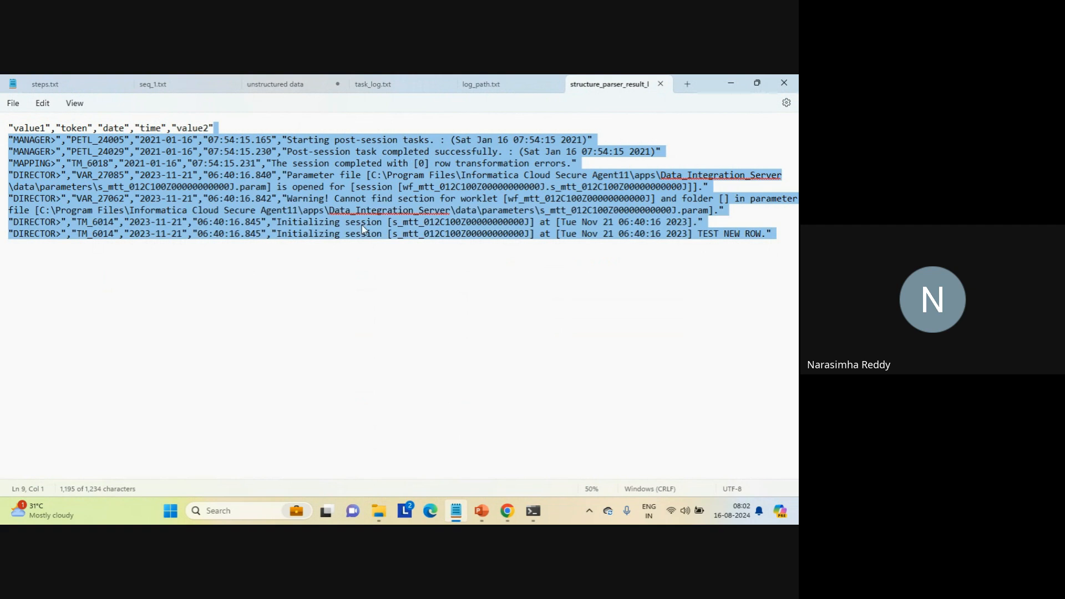
pyautogui.click(115, 187)
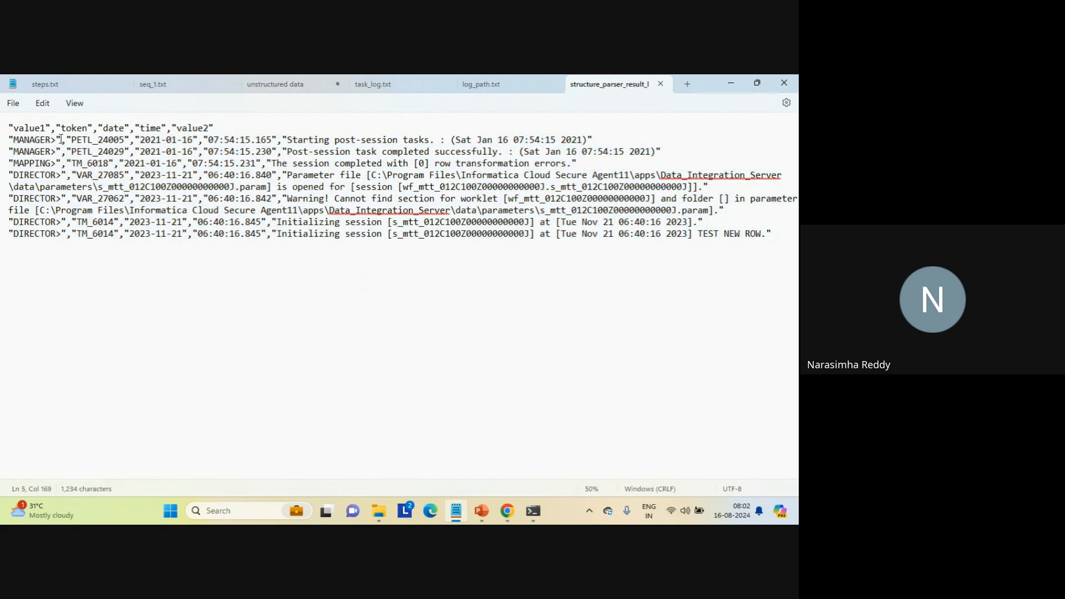
pyautogui.moveTo(62, 139); pyautogui.dragTo(10, 141)
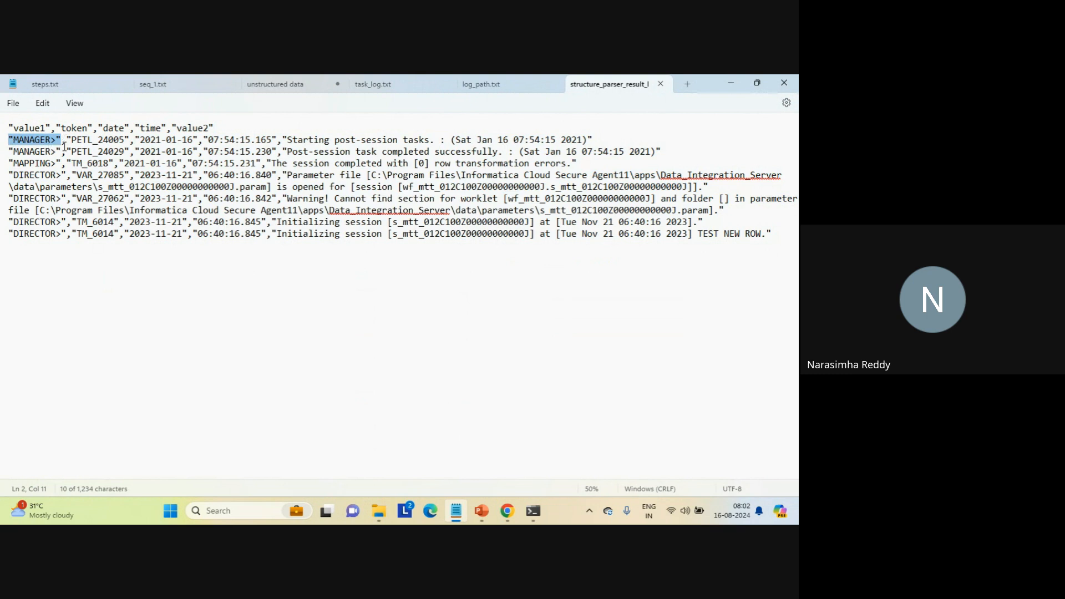
pyautogui.moveTo(65, 139); pyautogui.dragTo(608, 143)
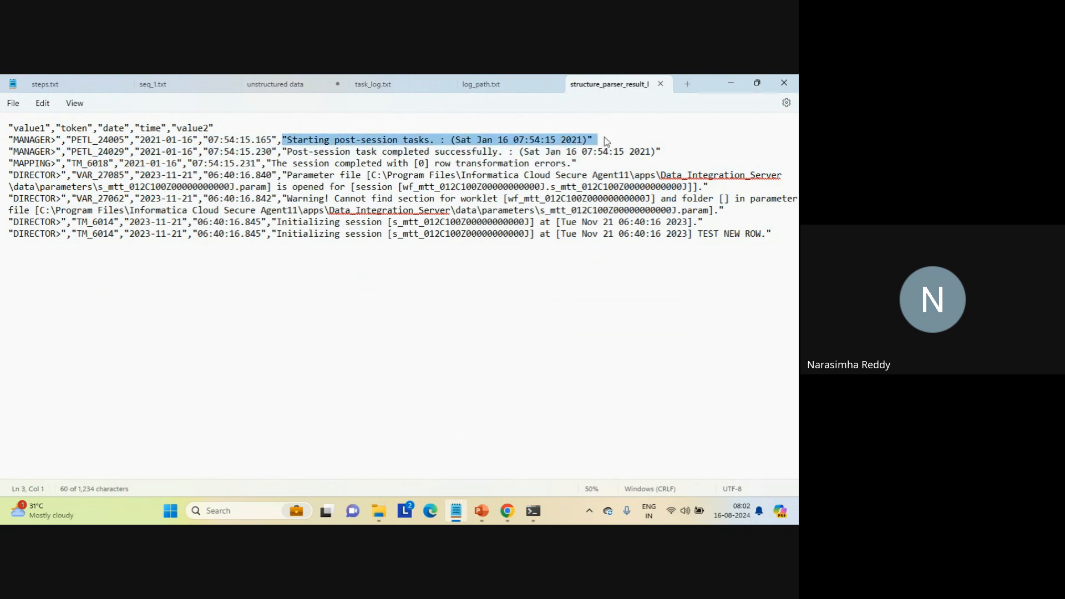
pyautogui.click(35, 313)
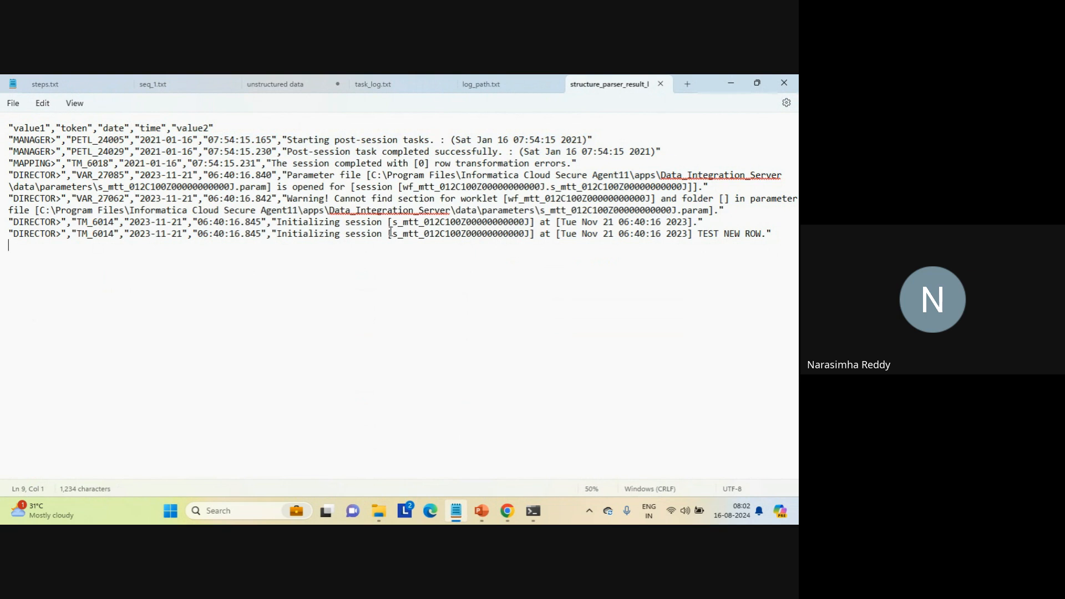
pyautogui.click(661, 84)
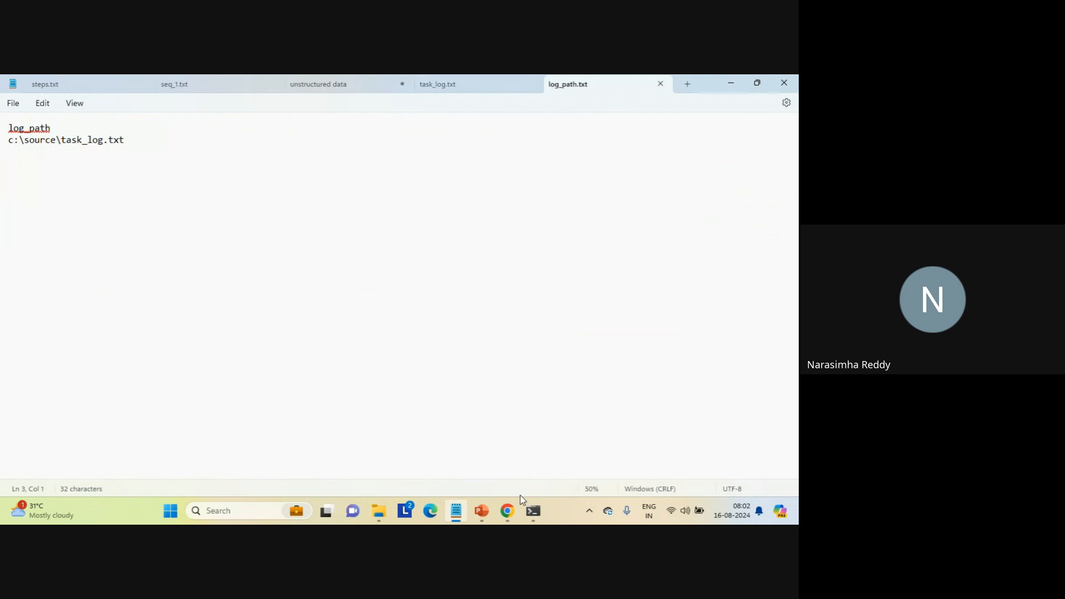
pyautogui.moveTo(513, 502)
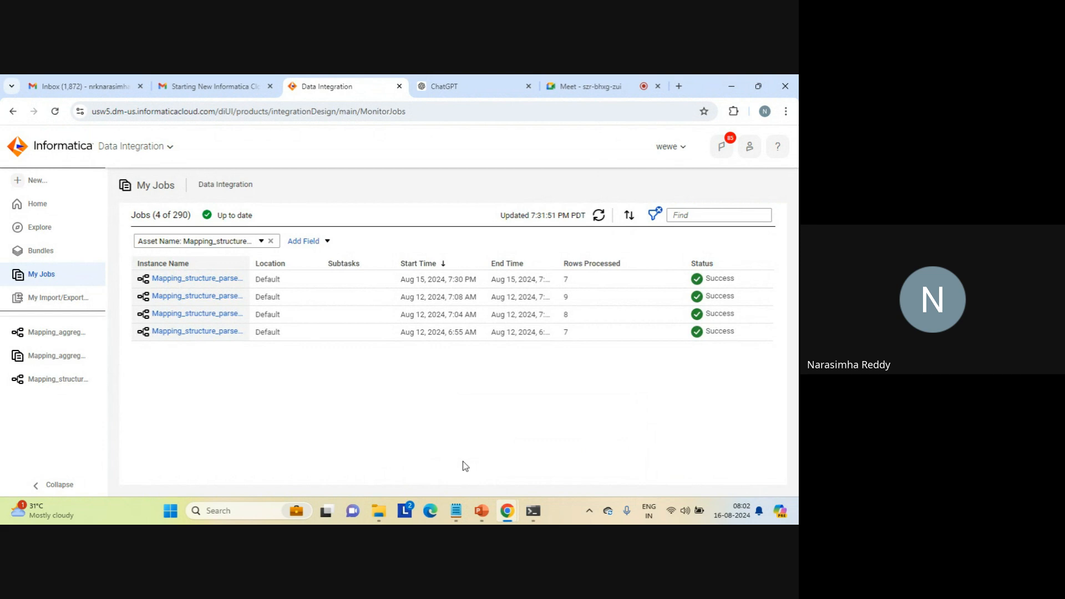
# - Return to Mapping_structure_parser_log_file, move the existing Structure Parser up, and add a second Structure Parser below it
pyautogui.click(63, 381)
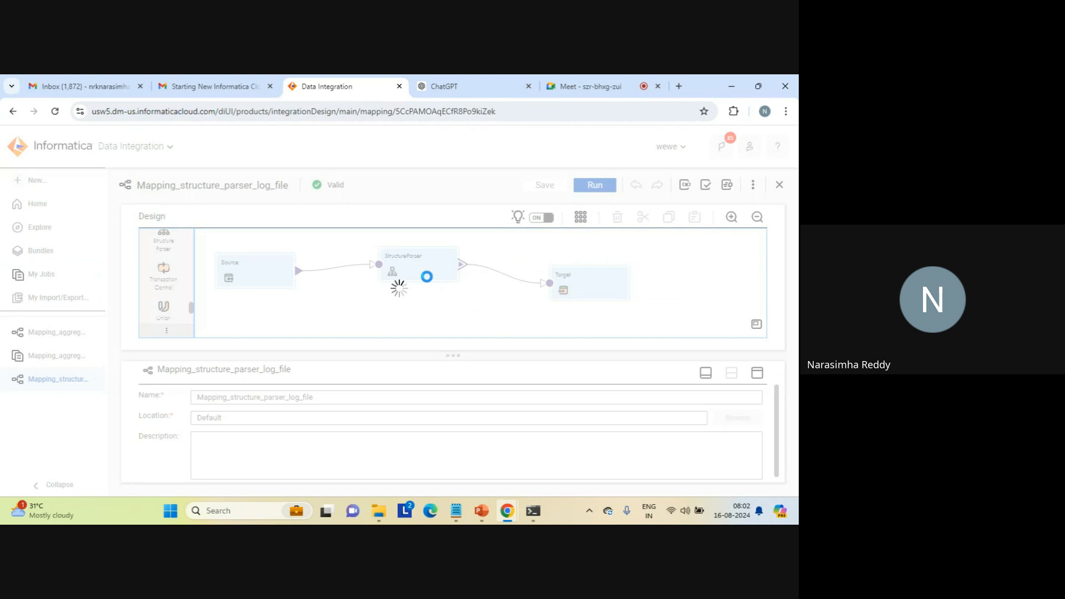
pyautogui.moveTo(426, 277); pyautogui.dragTo(423, 262)
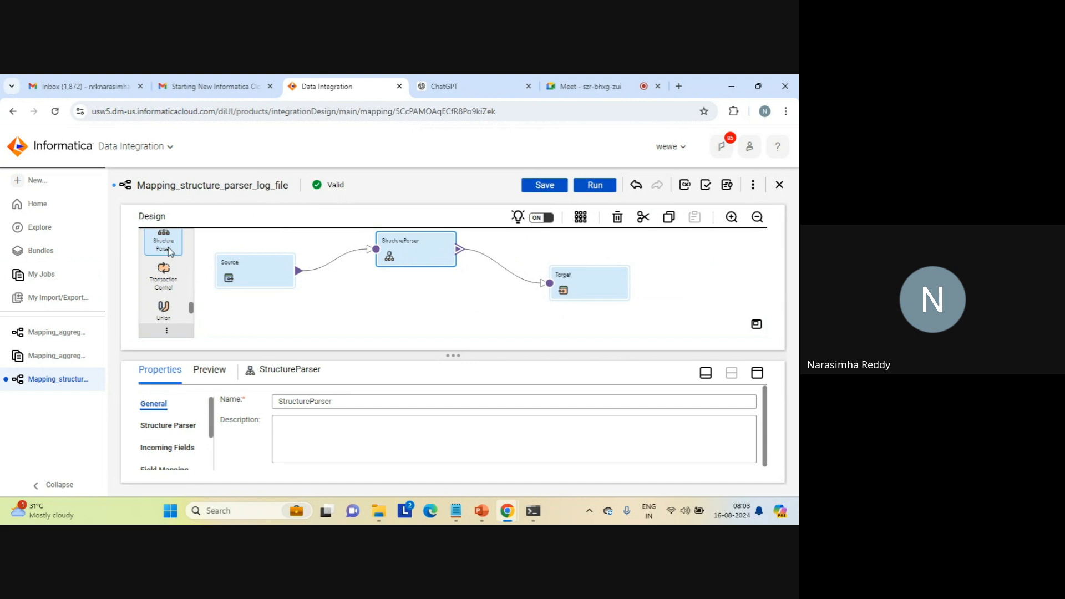
pyautogui.moveTo(166, 246); pyautogui.dragTo(378, 294)
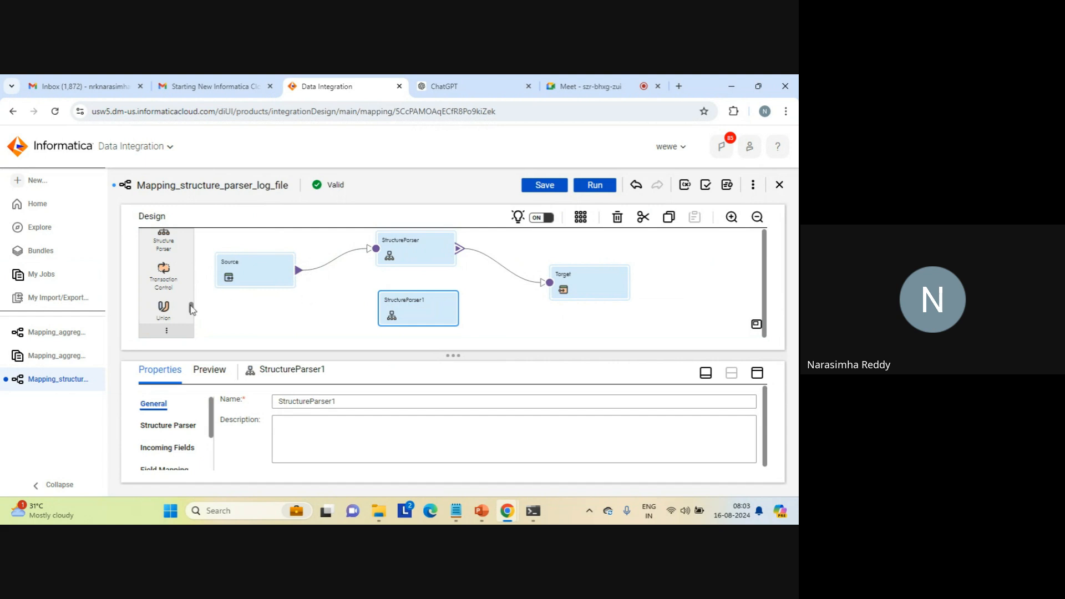
# - Add a second Target to the mapping and arrange the two targets one above the other beside the Structure Parsers
pyautogui.moveTo(191, 309); pyautogui.dragTo(190, 232)
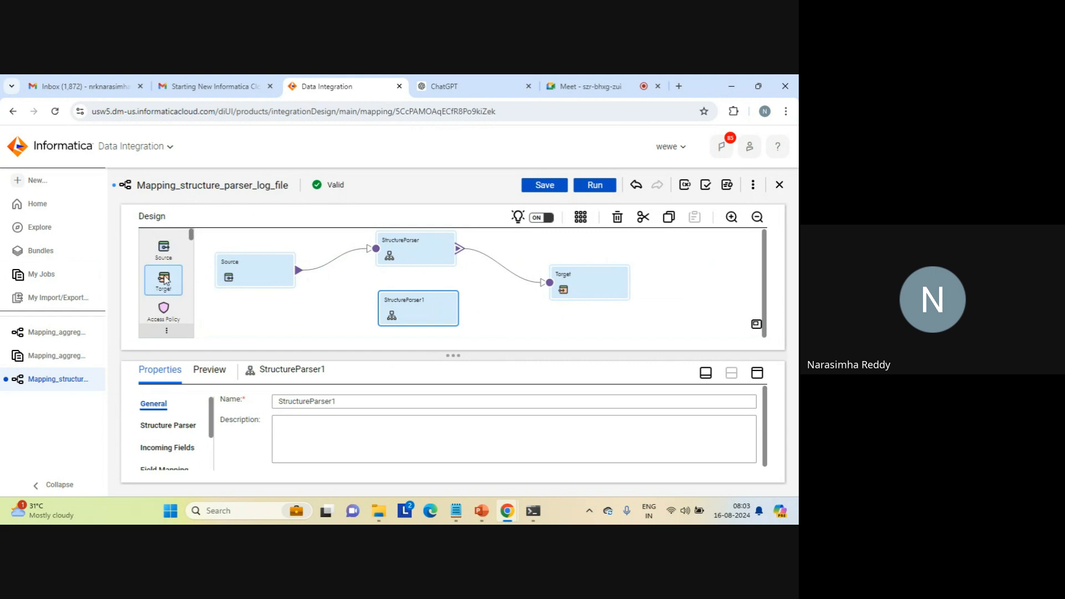
pyautogui.moveTo(164, 280); pyautogui.dragTo(532, 315)
pyautogui.scroll(-1, 580, 277)
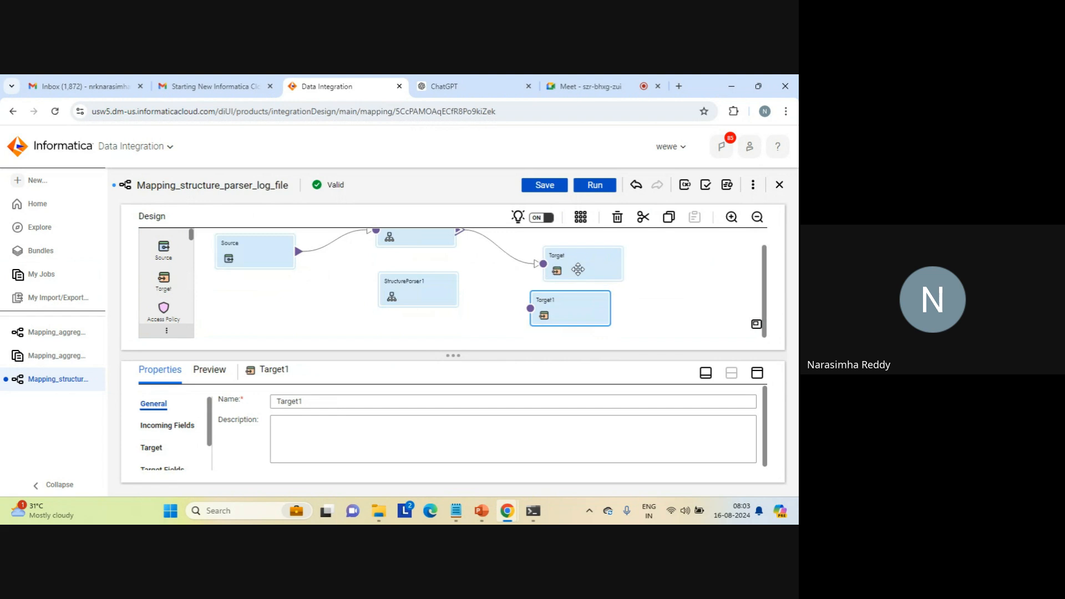
pyautogui.moveTo(578, 269); pyautogui.dragTo(574, 259)
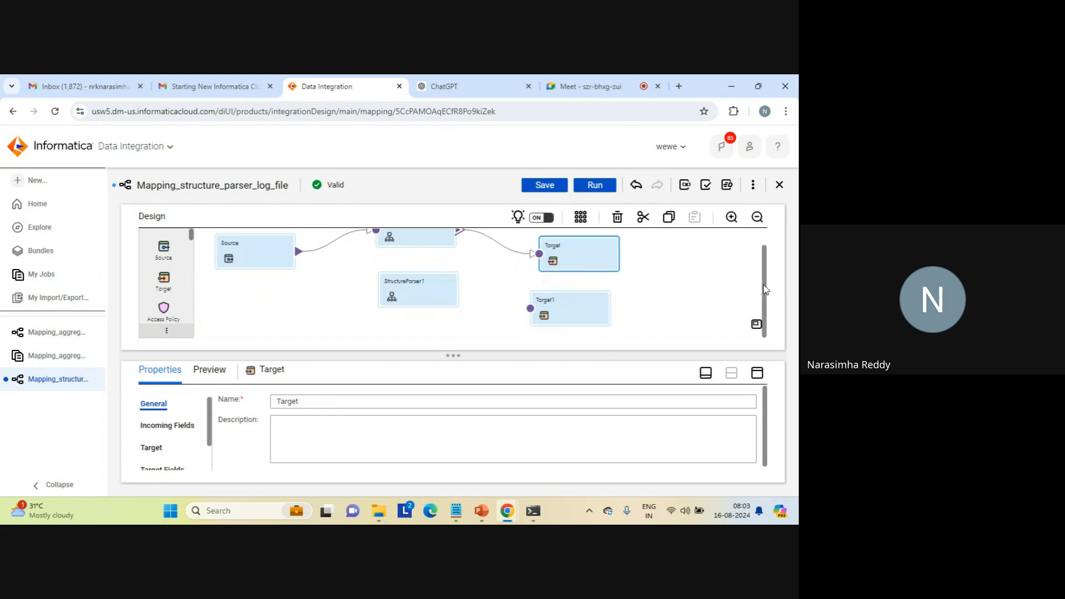
pyautogui.moveTo(765, 290); pyautogui.dragTo(764, 272)
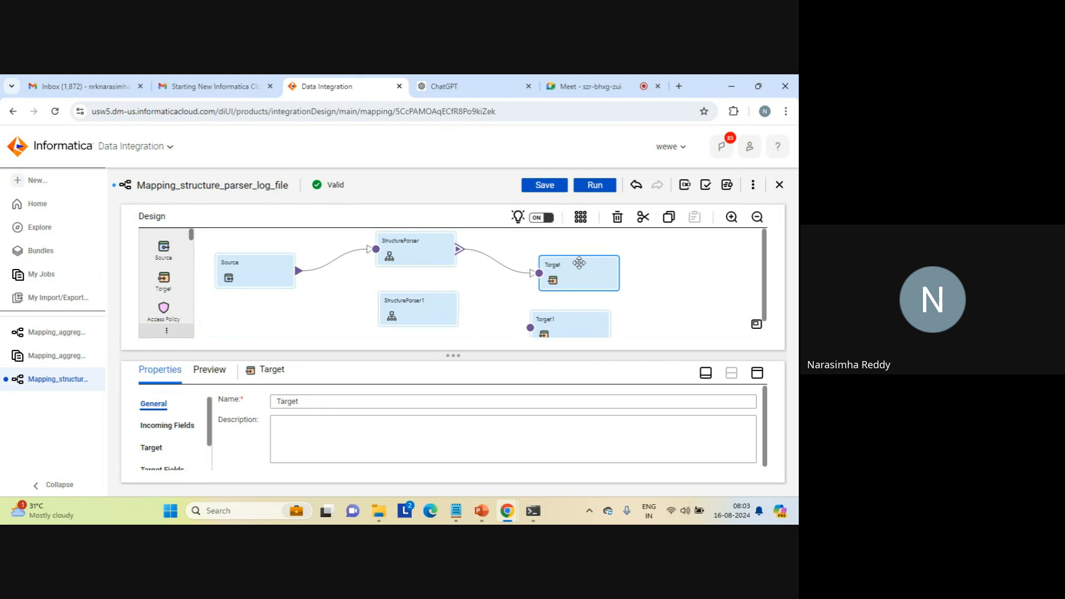
pyautogui.moveTo(579, 263); pyautogui.dragTo(574, 243)
pyautogui.moveTo(560, 320); pyautogui.dragTo(559, 298)
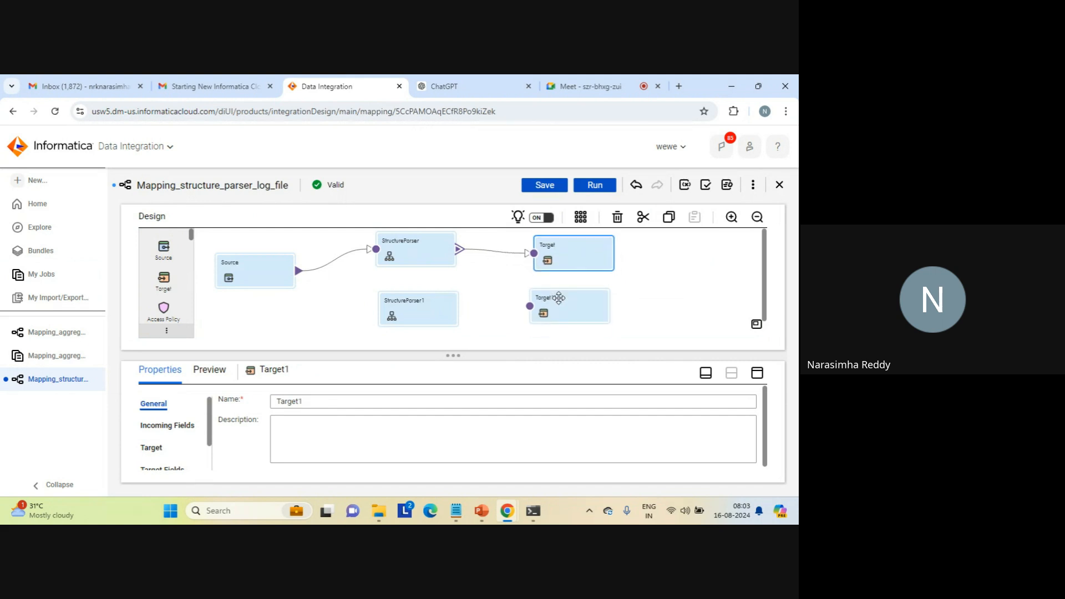
# - Assign intelligent_strcuture_model_log_file from the Default project to StructureParser1 and set its output format to XML
pyautogui.click(411, 306)
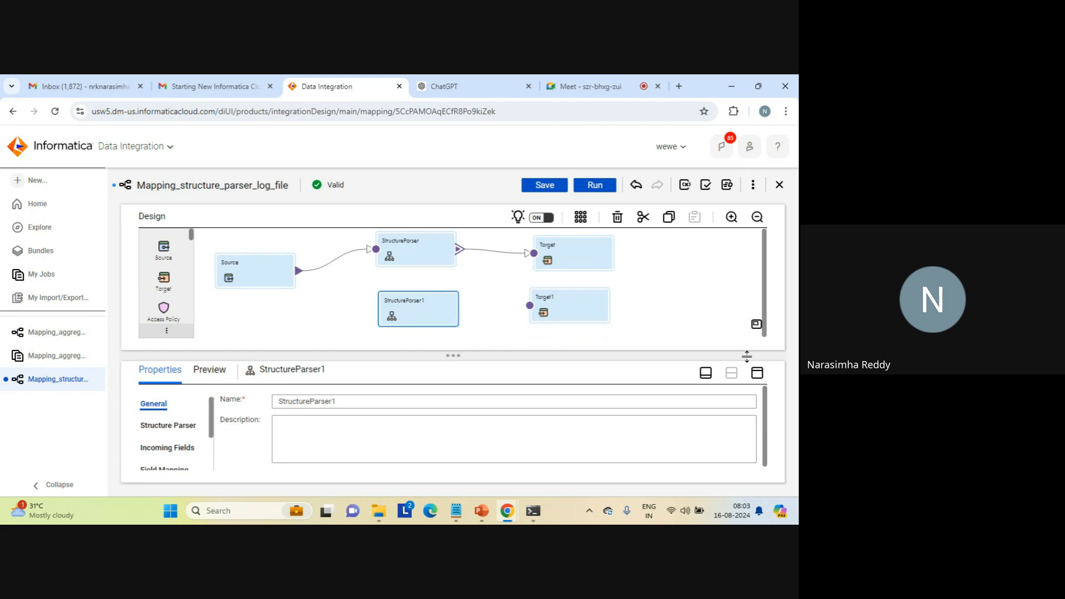
pyautogui.click(758, 373)
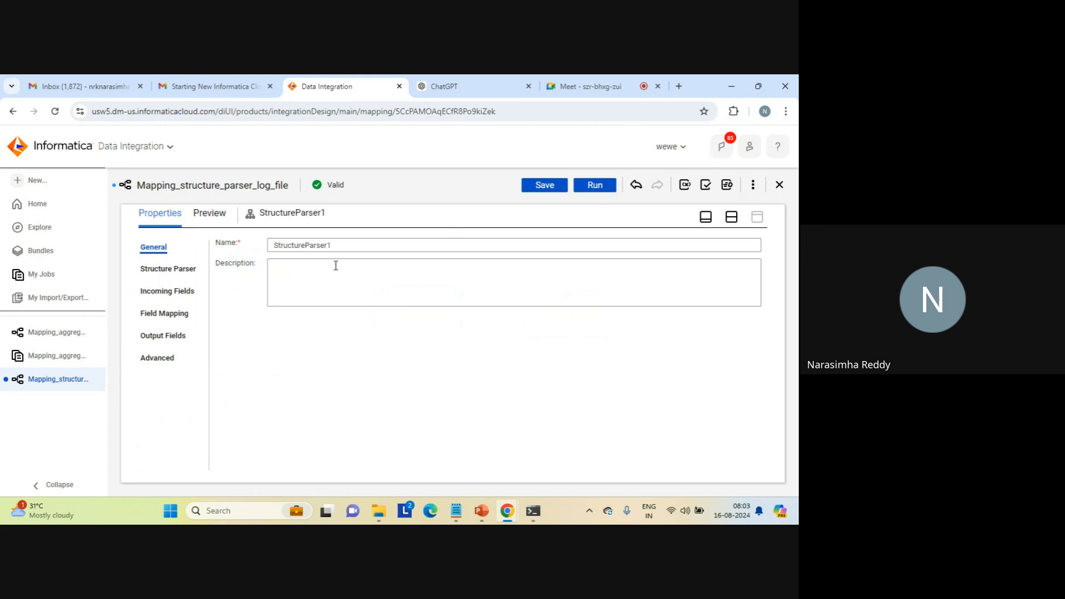
pyautogui.click(171, 269)
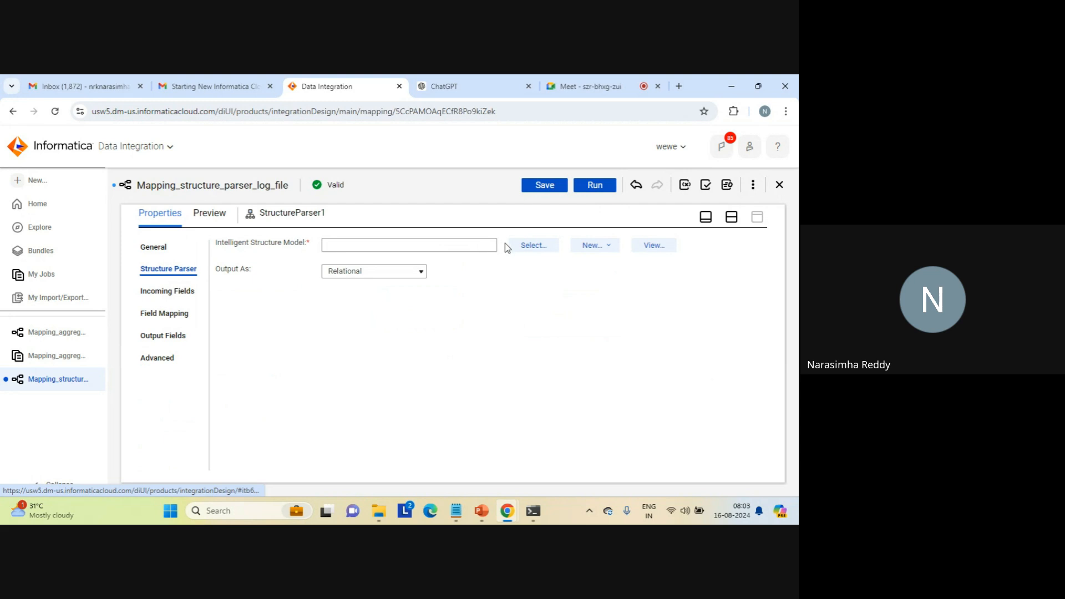
pyautogui.click(534, 248)
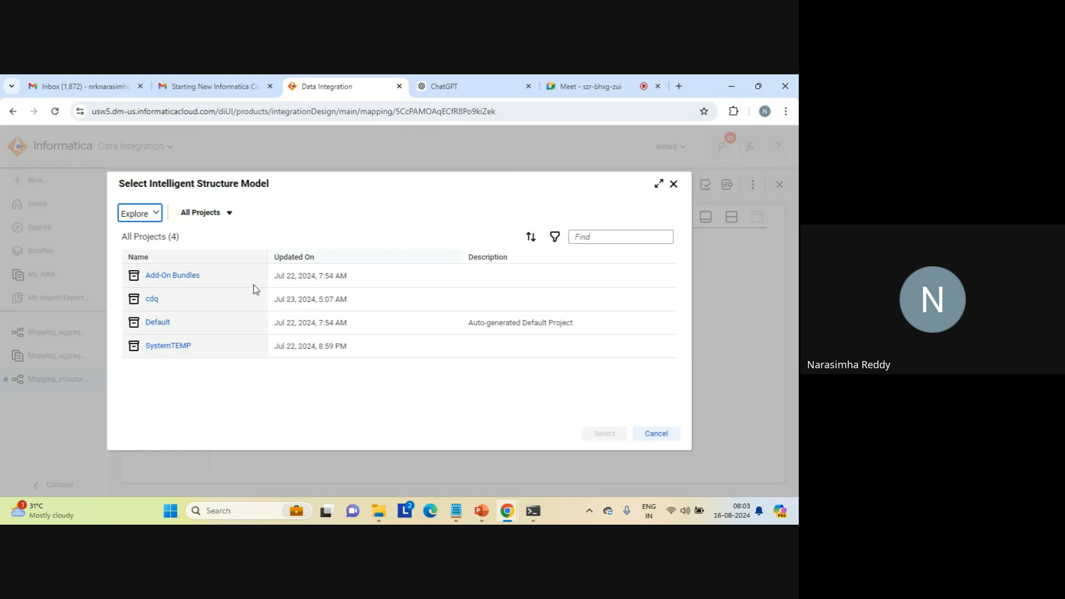
pyautogui.click(157, 323)
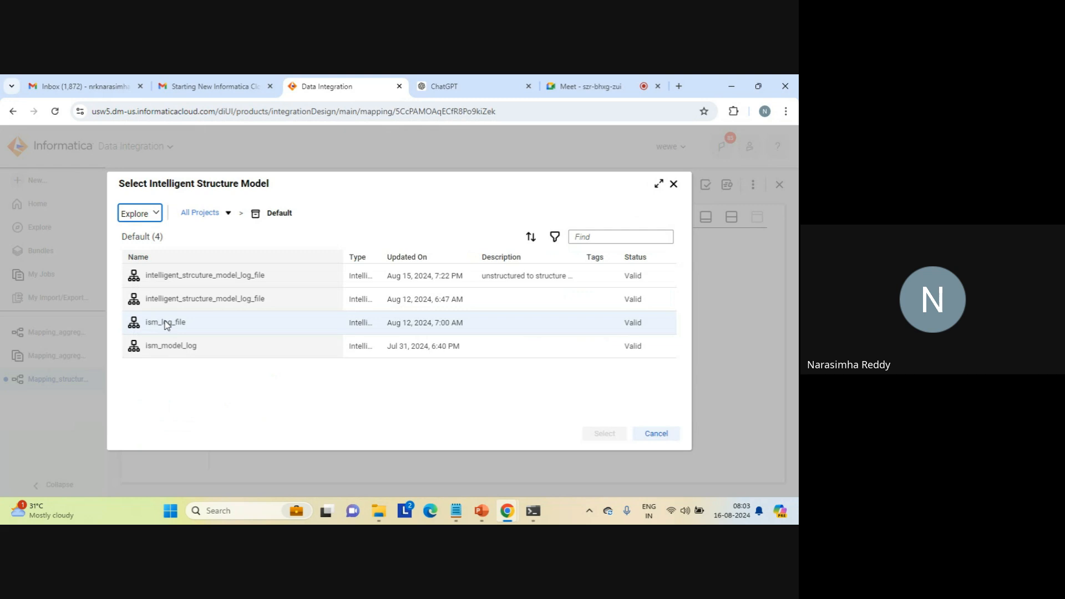
pyautogui.click(230, 279)
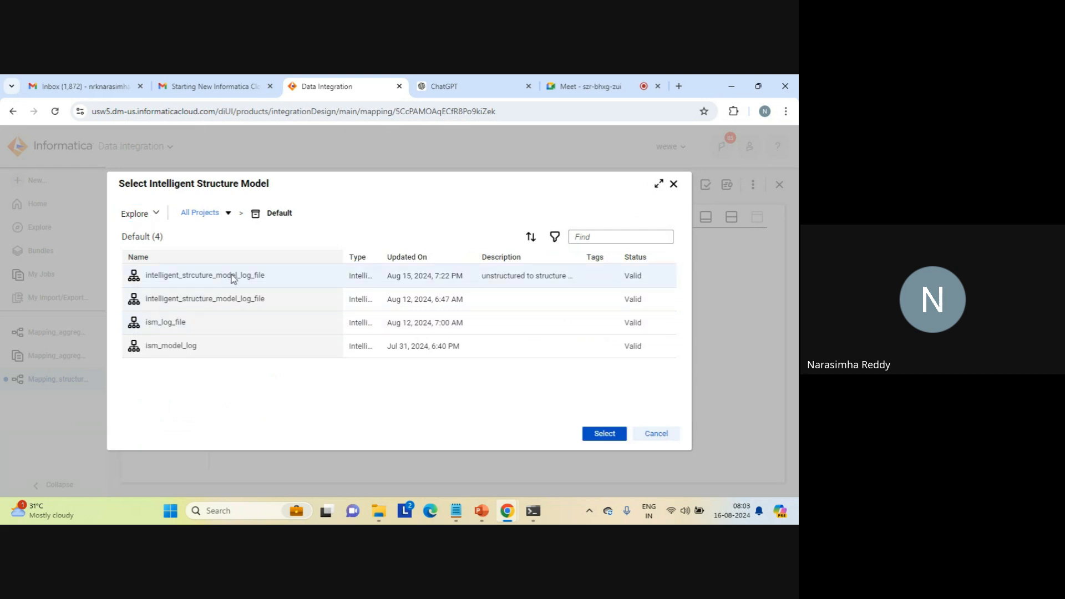
pyautogui.click(599, 431)
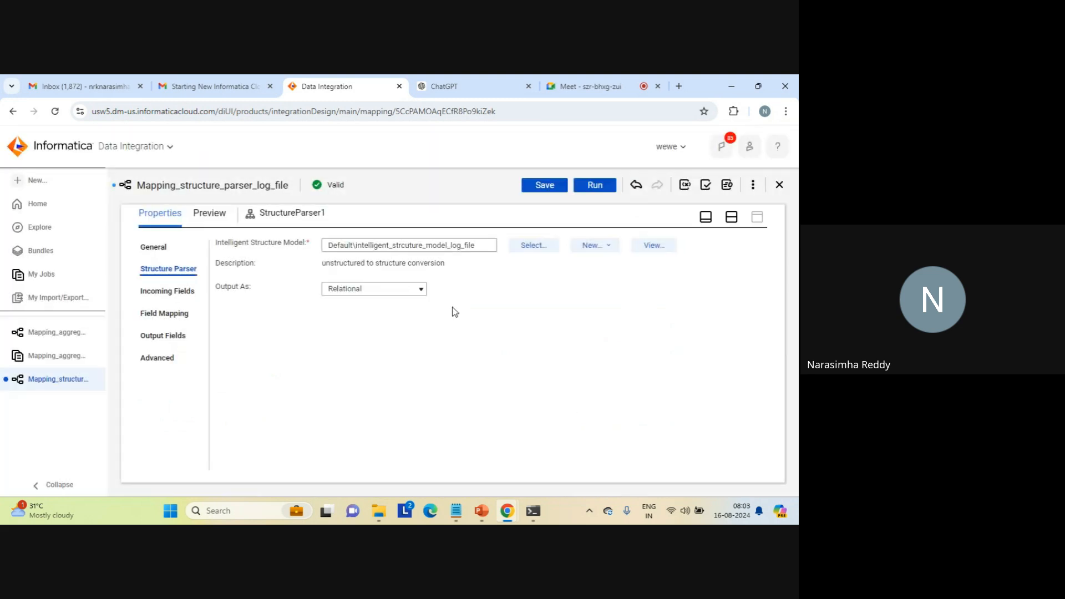
pyautogui.click(422, 289)
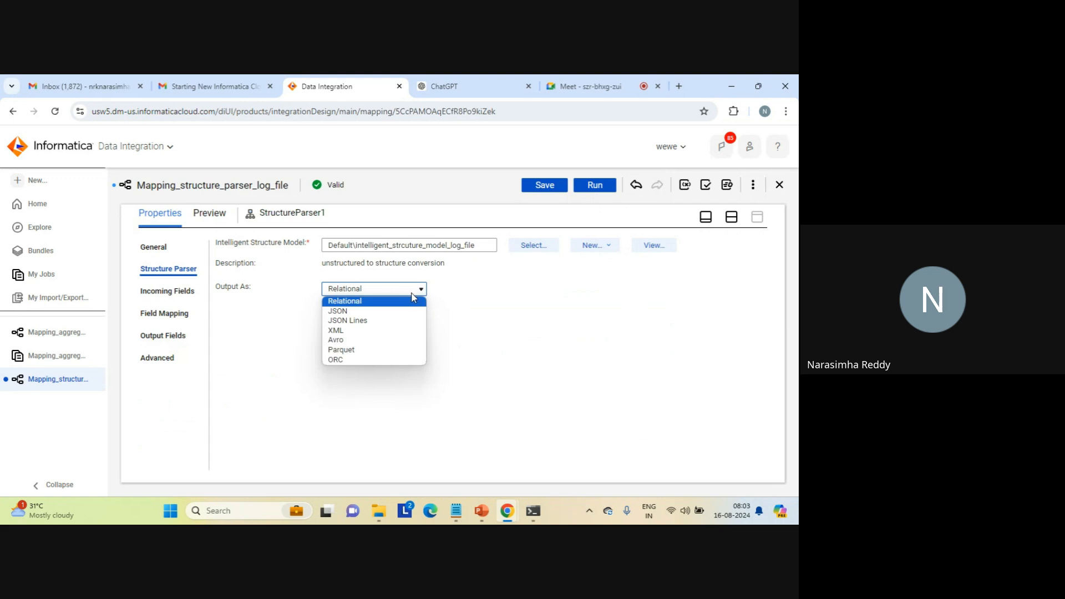
pyautogui.click(355, 330)
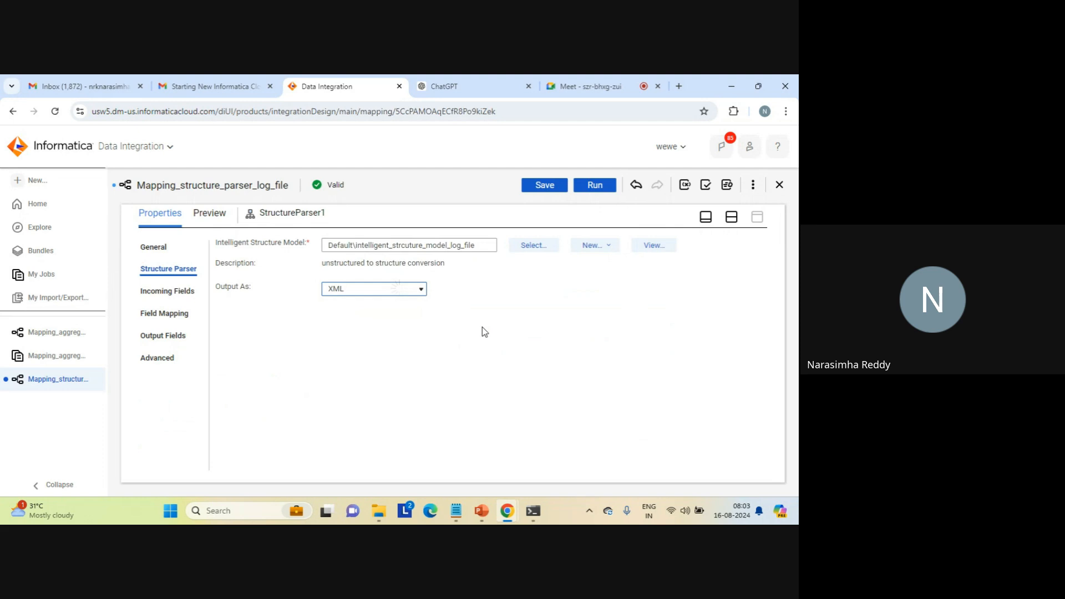
pyautogui.click(730, 218)
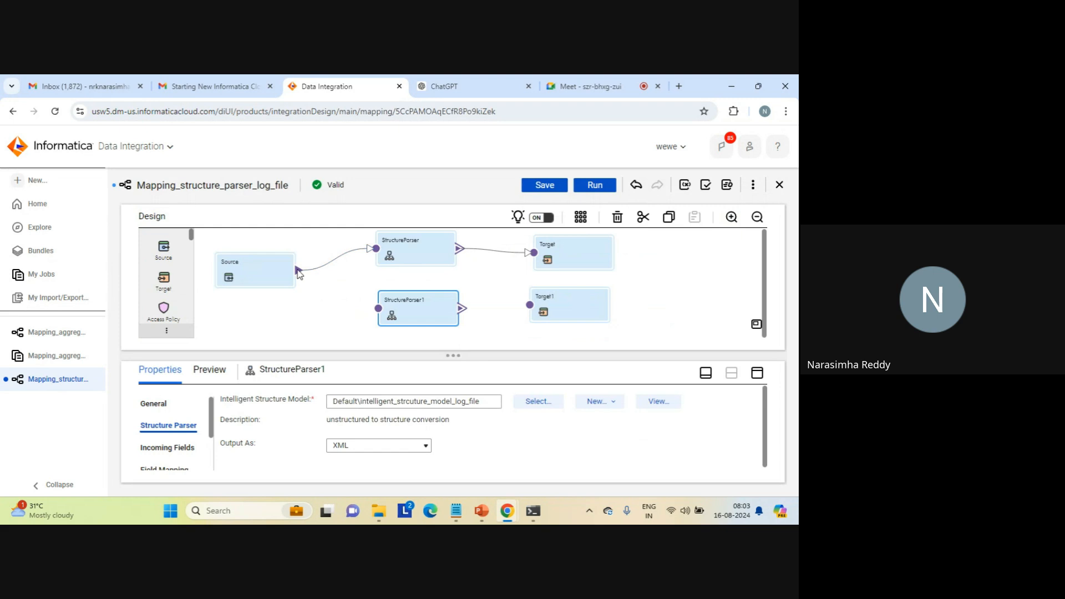
# - Connect Source to StructureParser1 and link StructureParser1 to Target1 using the Output group
pyautogui.moveTo(341, 302); pyautogui.dragTo(377, 314)
pyautogui.moveTo(462, 309); pyautogui.dragTo(530, 309)
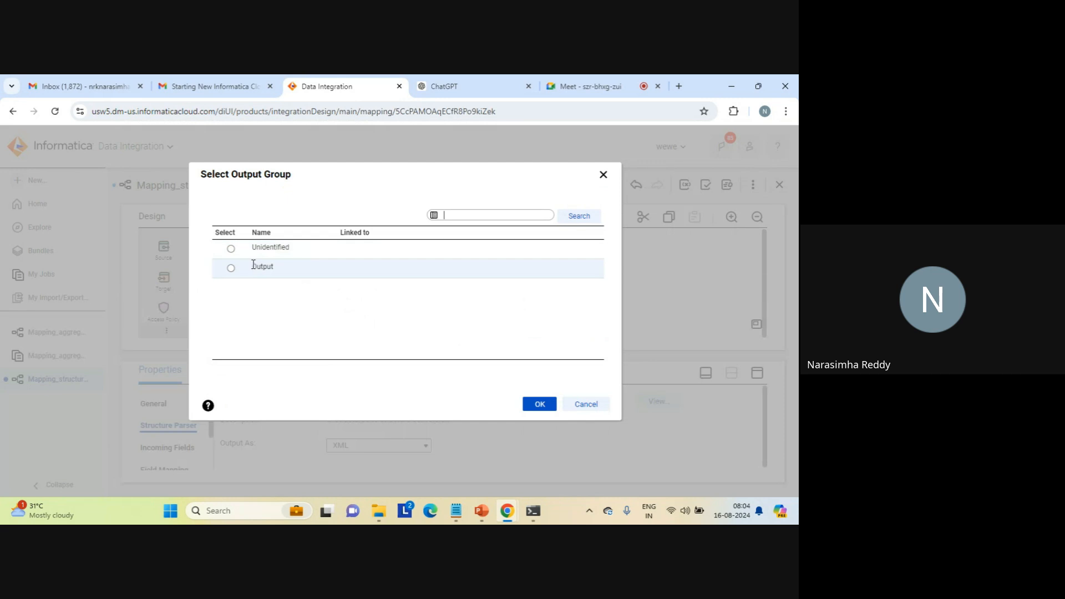
pyautogui.click(231, 268)
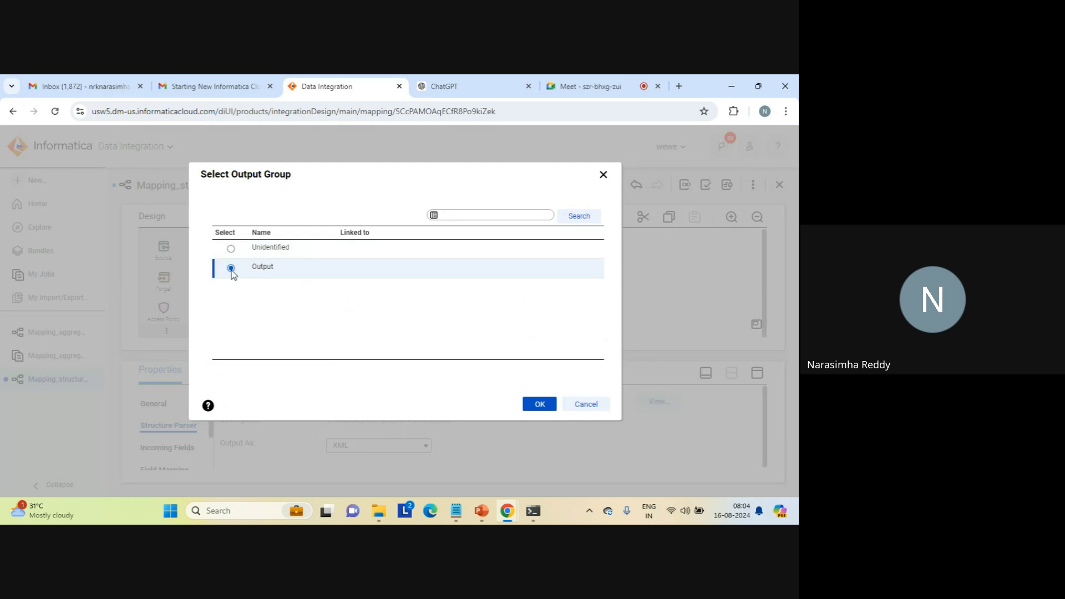
pyautogui.click(540, 404)
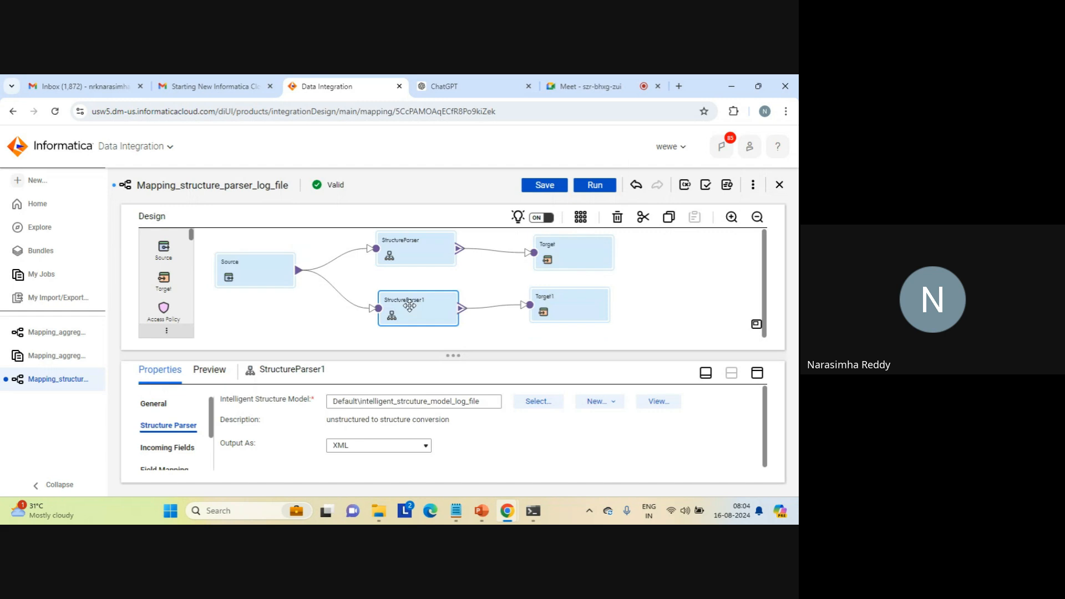
# - Map the incoming log_path field to the FilePath input field of StructureParser1
pyautogui.click(757, 375)
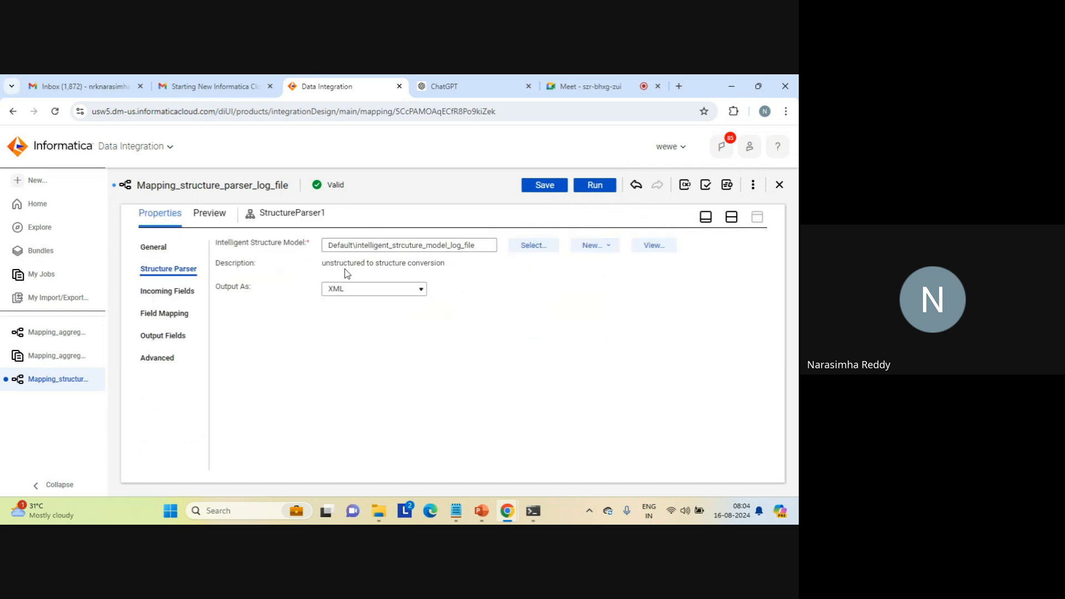
pyautogui.click(175, 314)
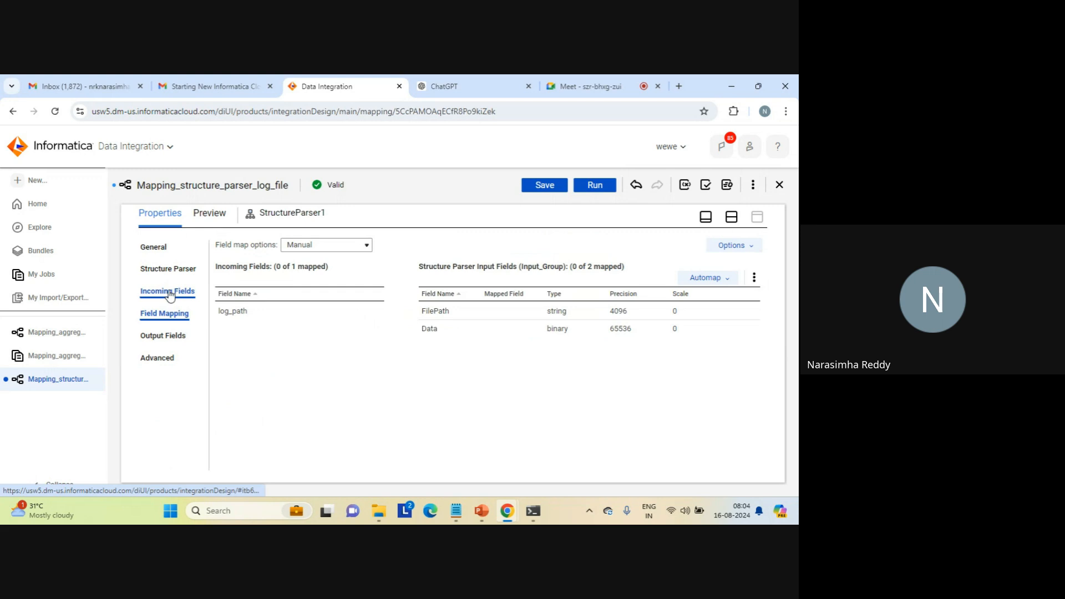
pyautogui.click(170, 296)
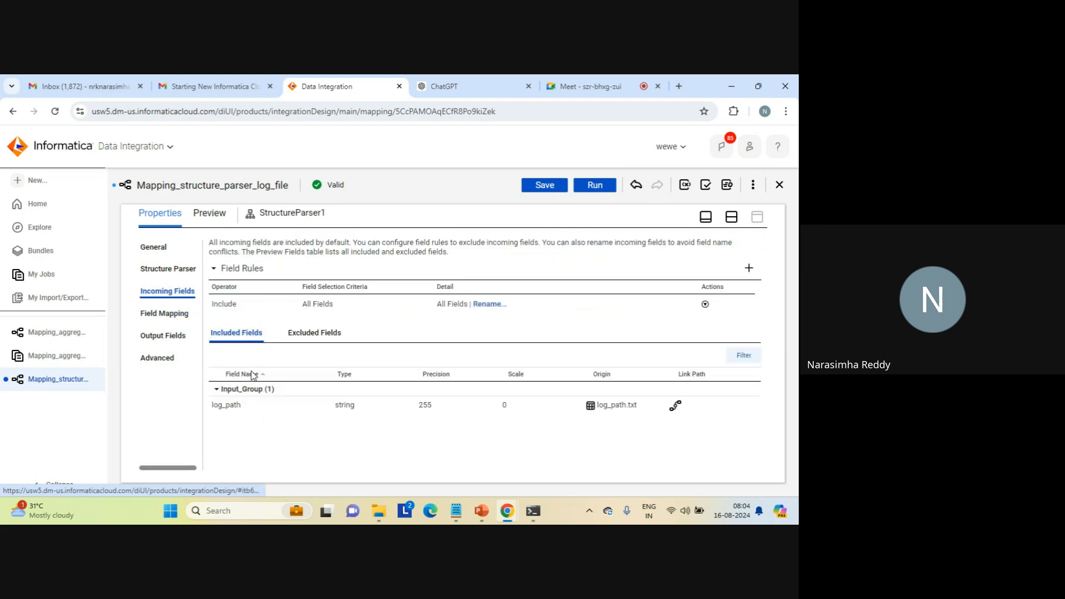
pyautogui.click(172, 317)
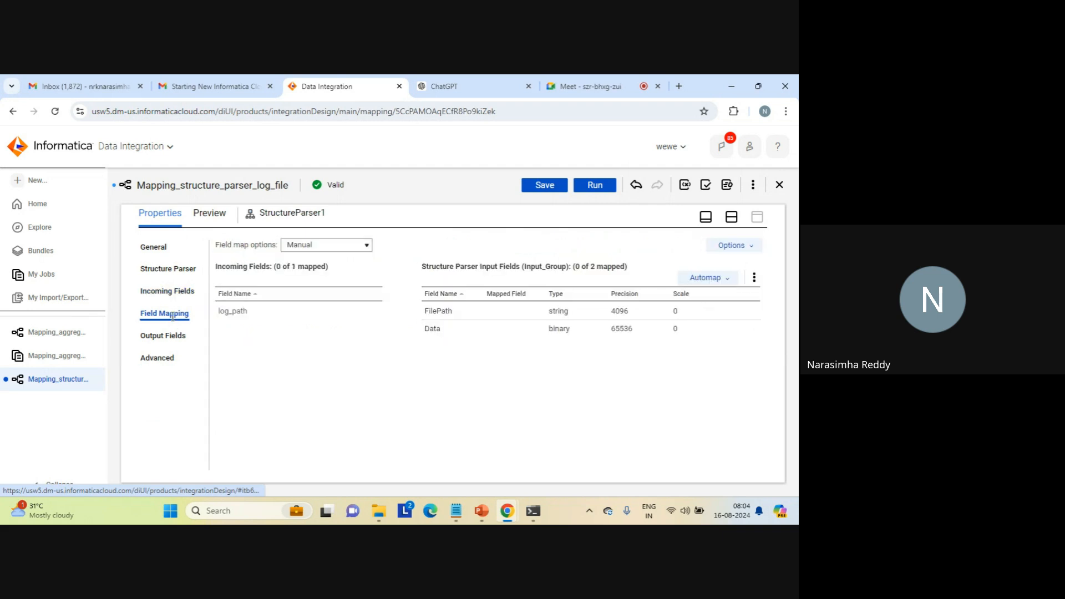
pyautogui.moveTo(312, 315); pyautogui.dragTo(428, 314)
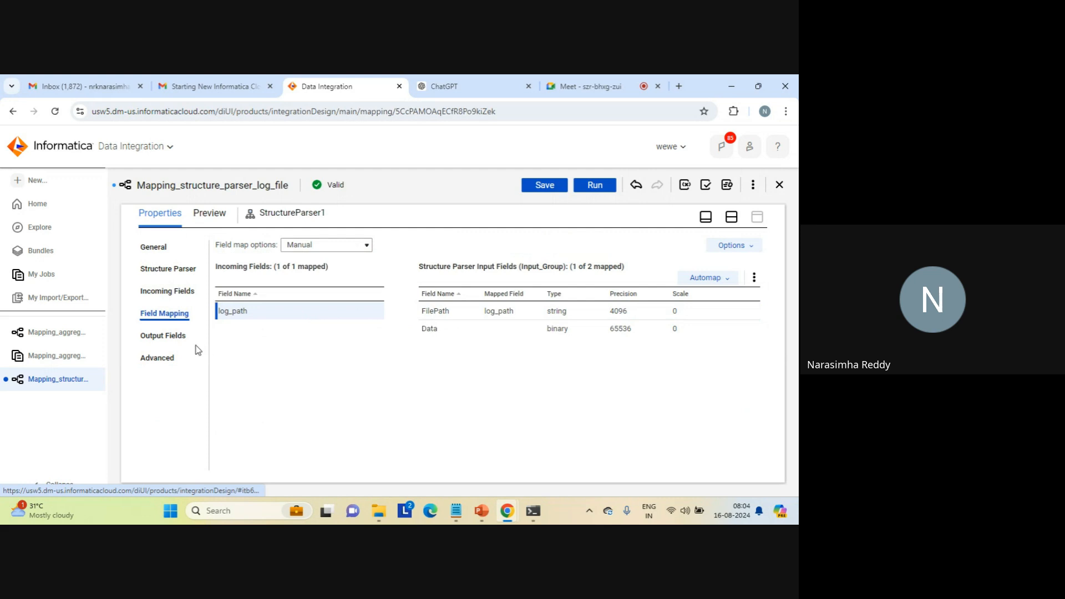
# - Examine StructureParser1's output fields in the Unidentified and Output groups and return to the mapping canvas
pyautogui.click(174, 336)
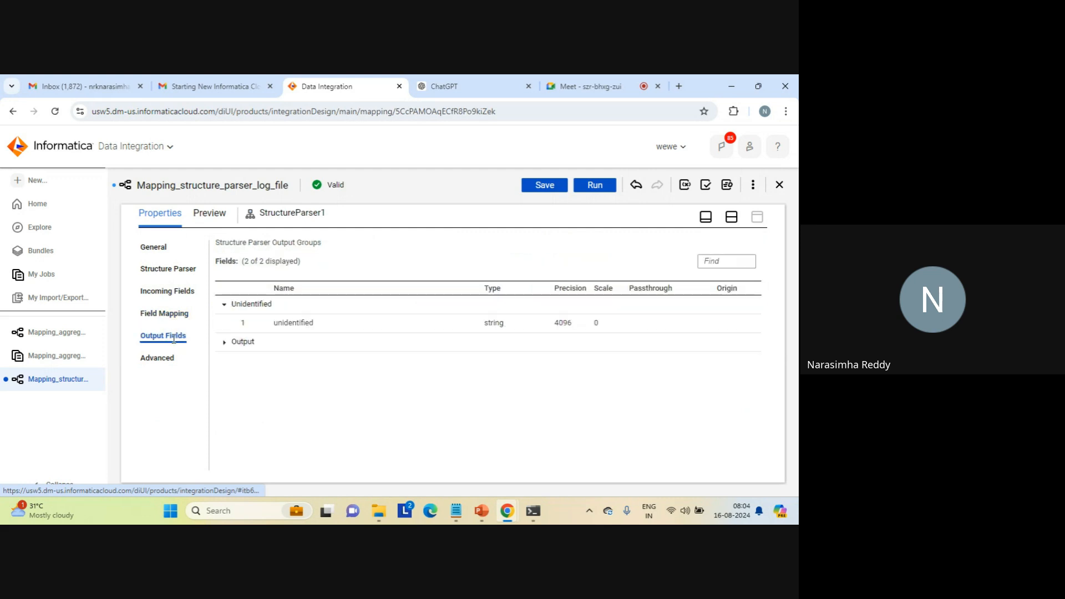
pyautogui.click(224, 345)
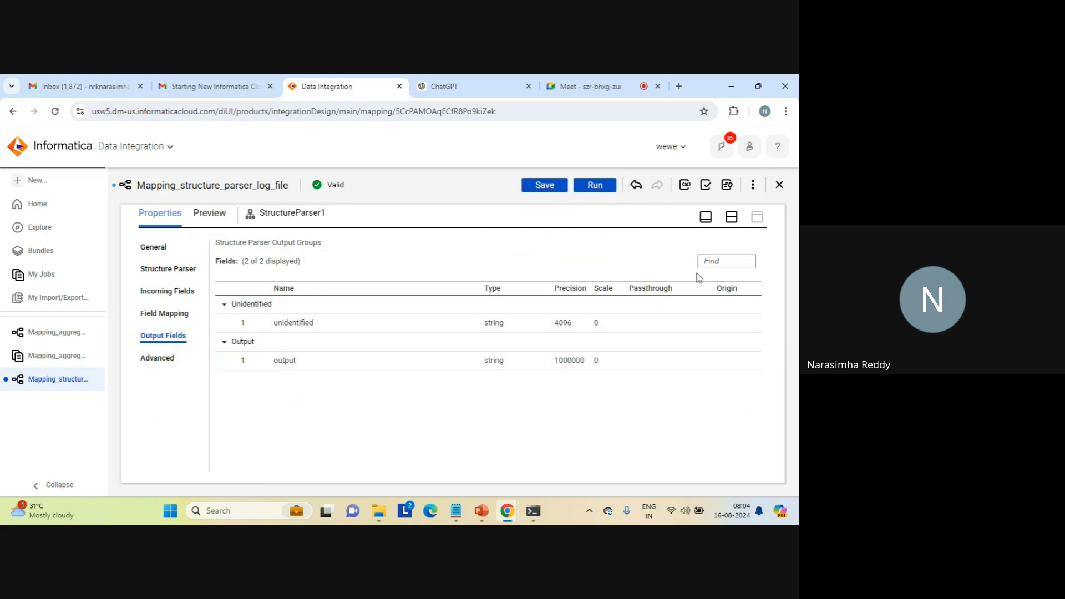
pyautogui.click(731, 217)
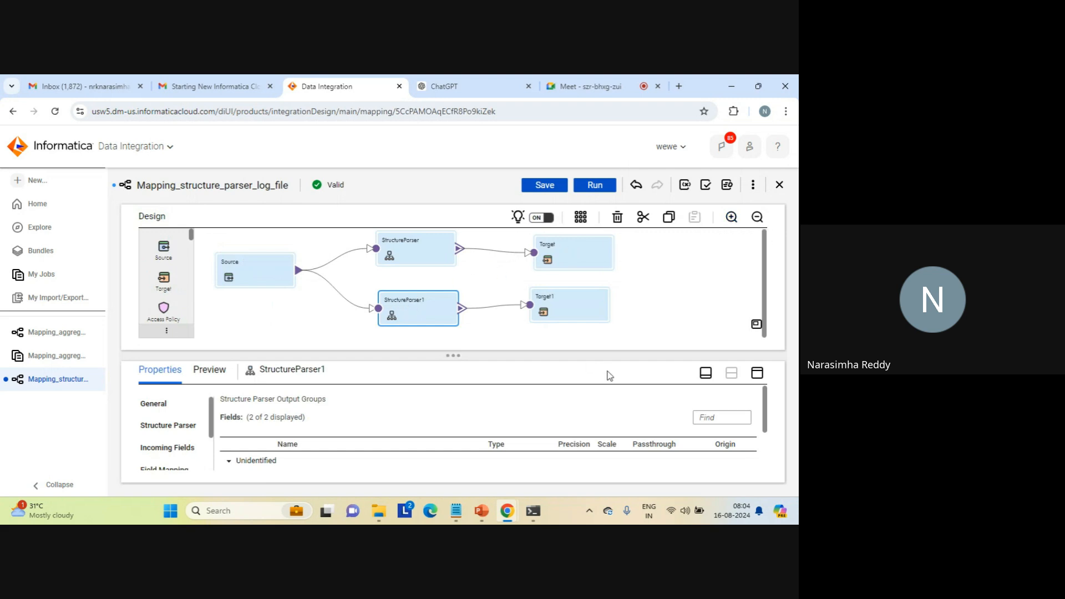
pyautogui.click(757, 372)
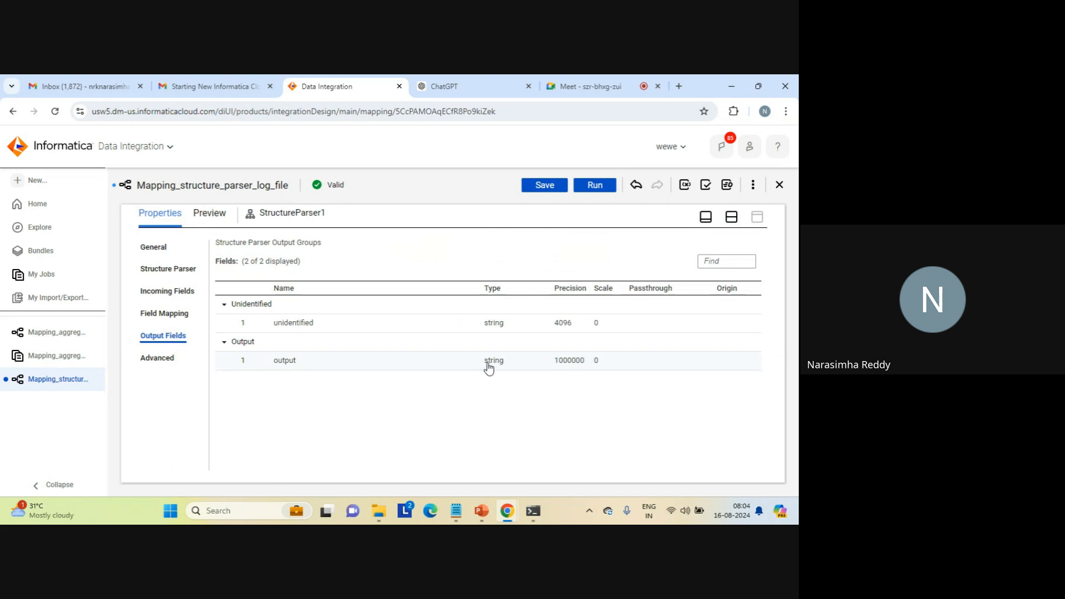
pyautogui.click(732, 218)
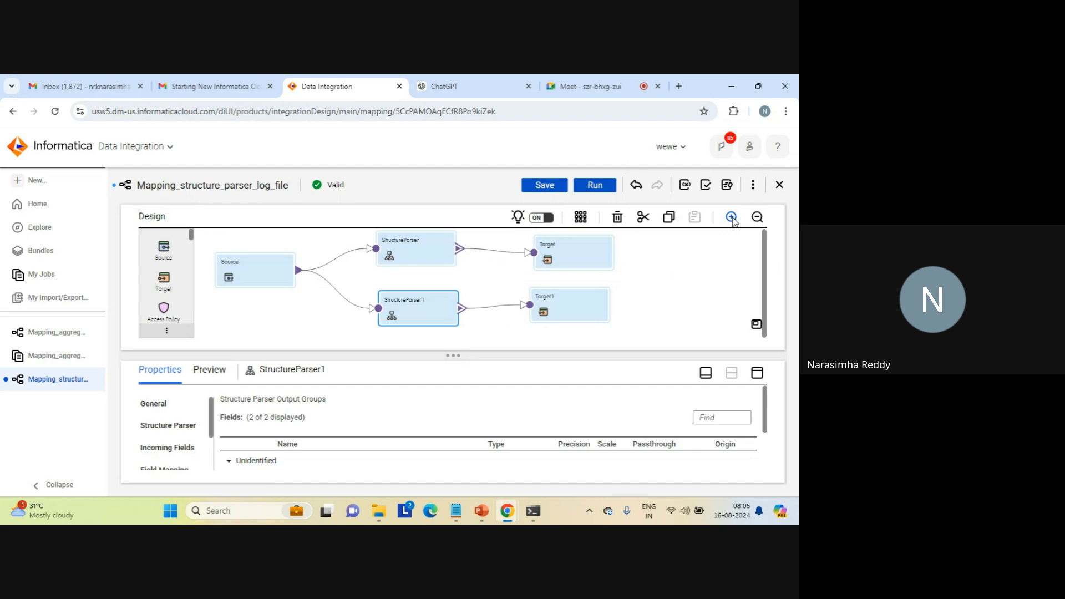
# - Set Target1's connection to target_file_connection1 (Flat File)
pyautogui.click(578, 307)
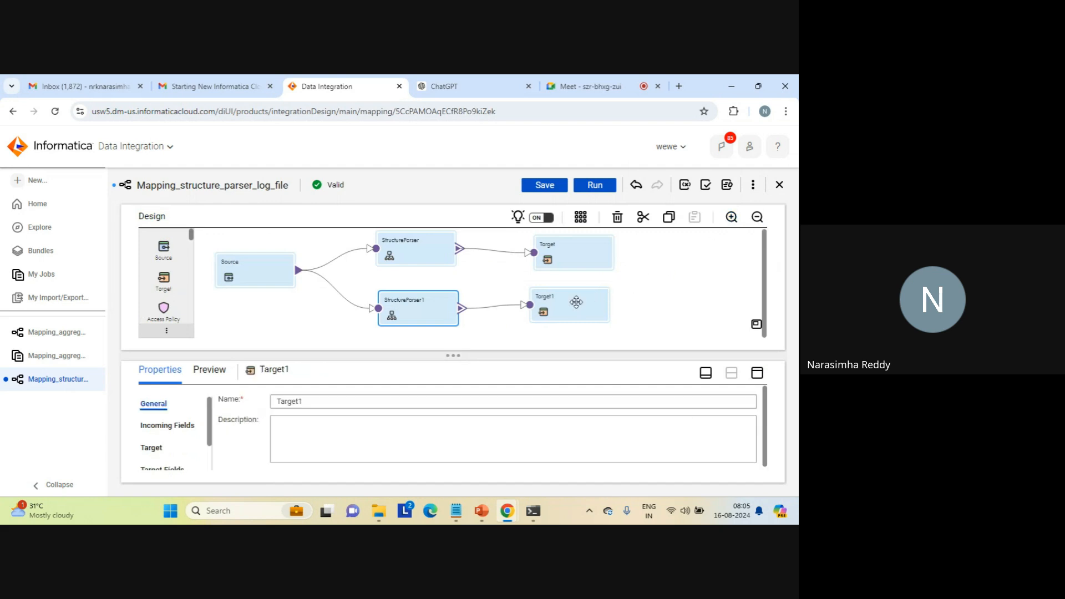
pyautogui.click(759, 373)
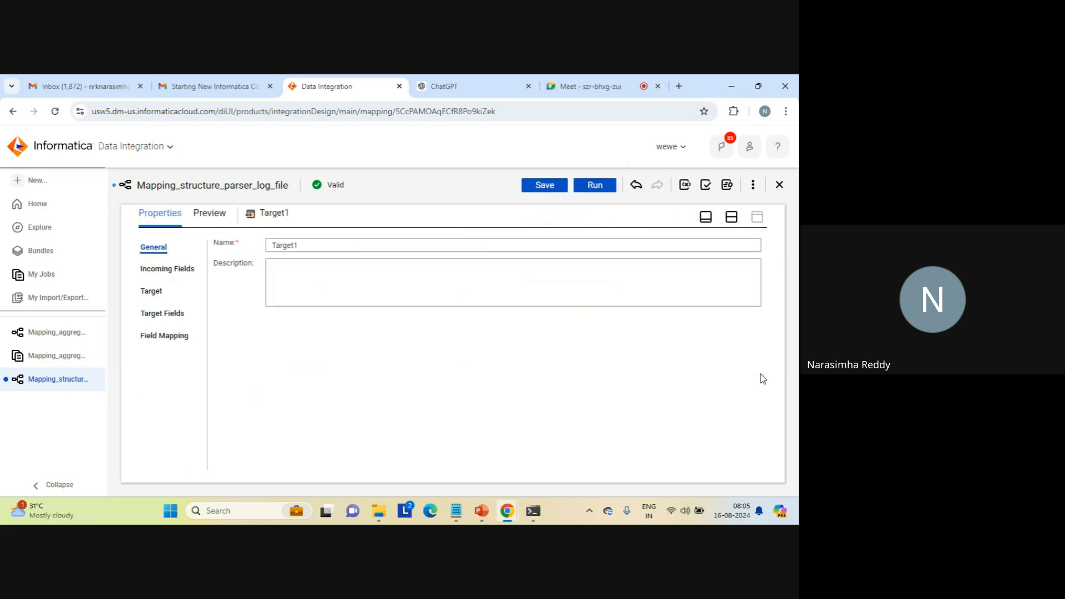
pyautogui.click(152, 292)
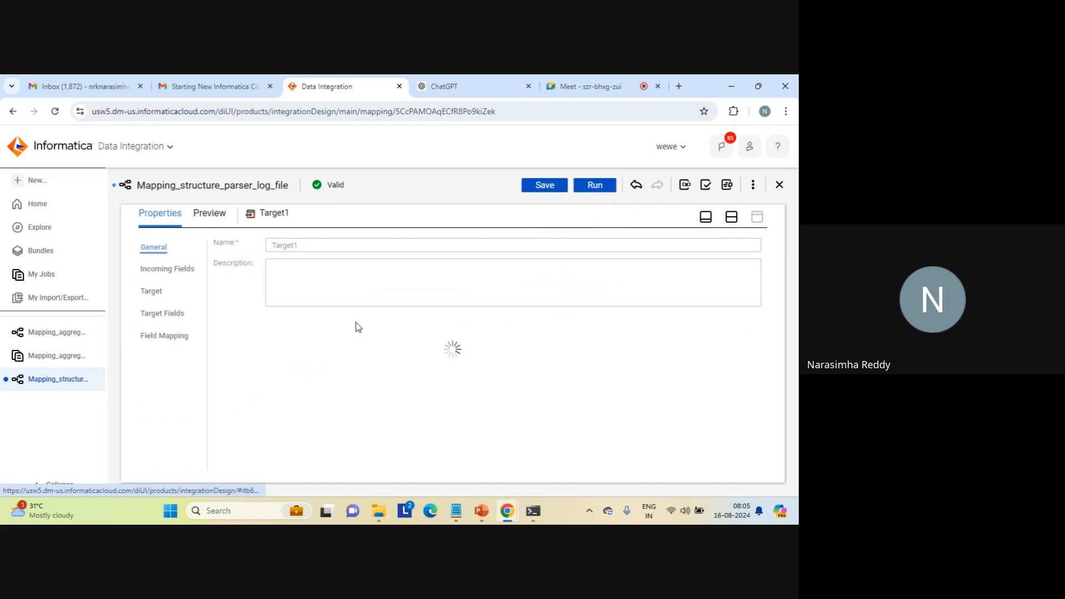
pyautogui.click(421, 272)
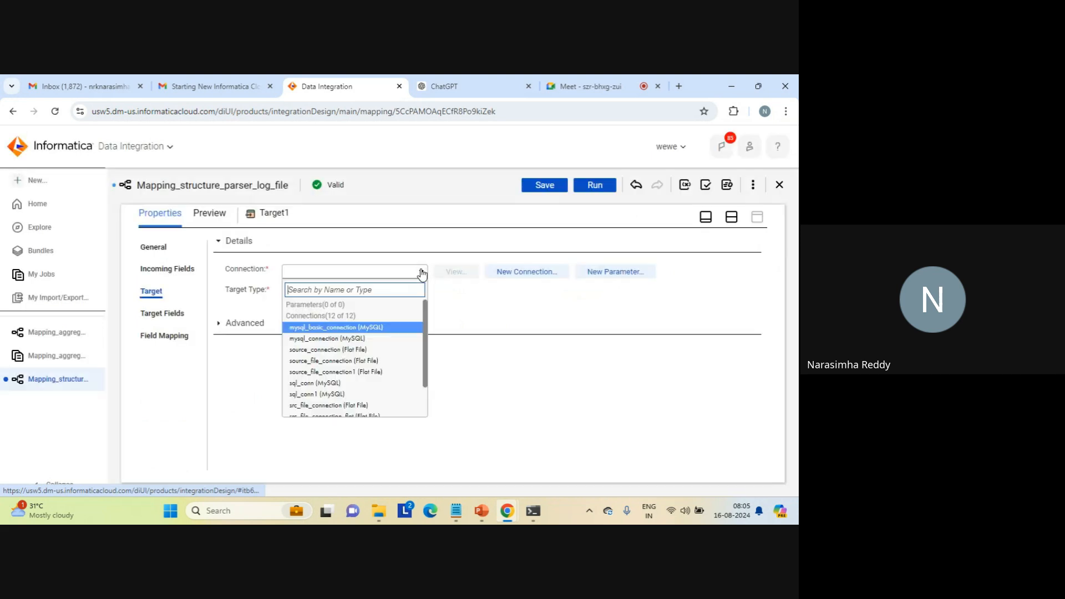
pyautogui.scroll(-2, 425, 344)
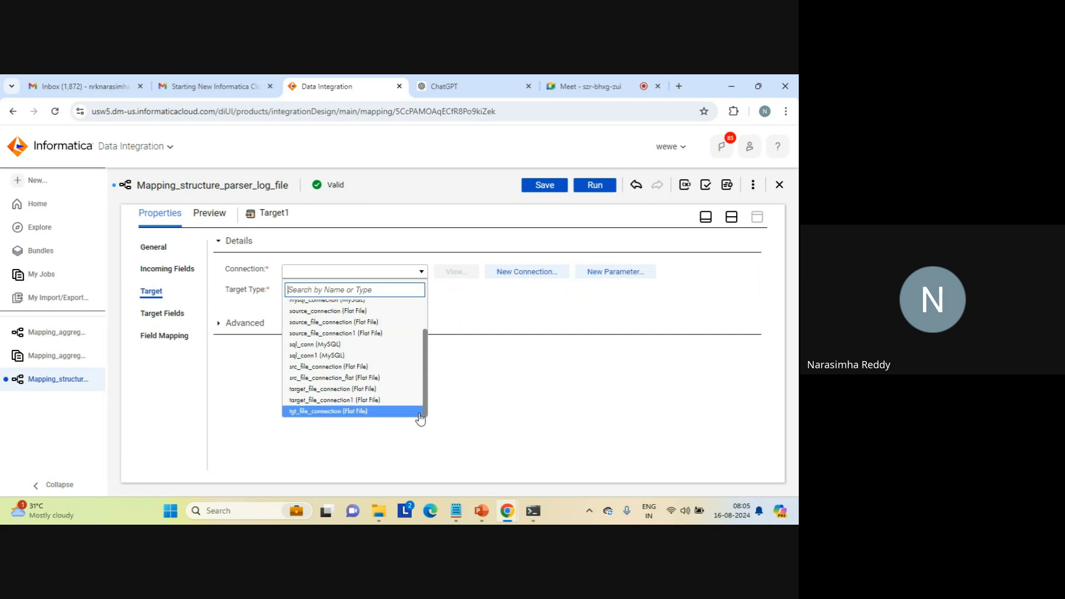
pyautogui.click(348, 399)
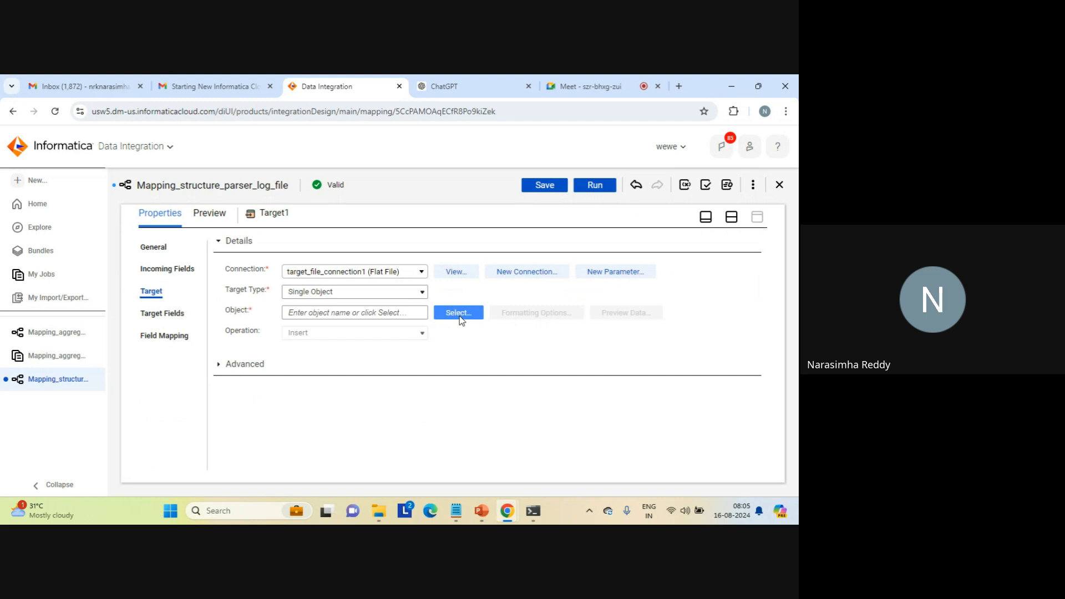
# - Set Target1's object to create new at runtime with the static file name structure_parser_xml_target.txt
pyautogui.click(459, 316)
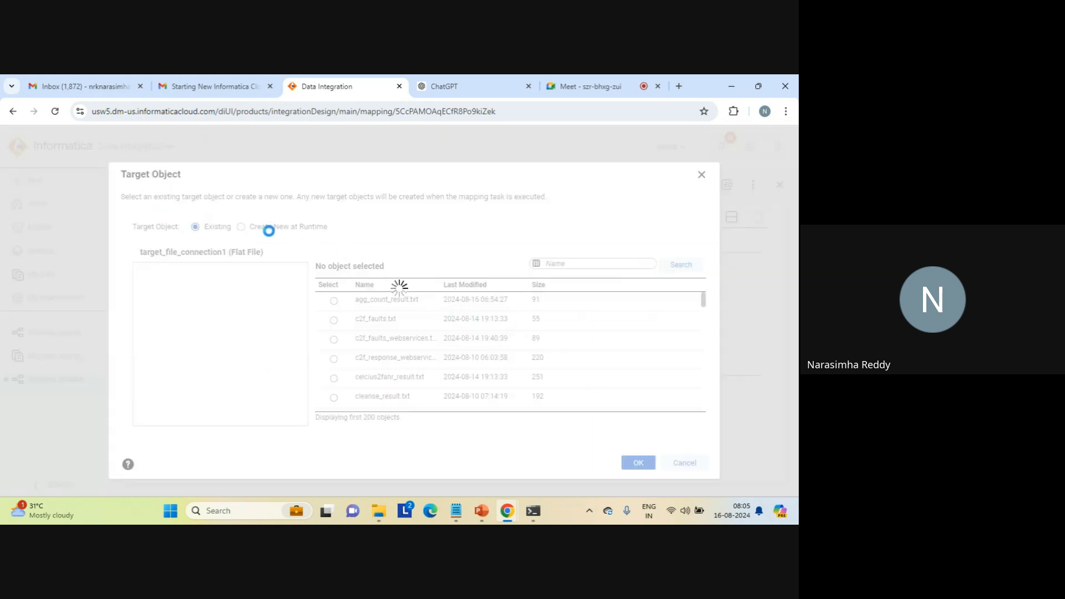
pyautogui.click(241, 228)
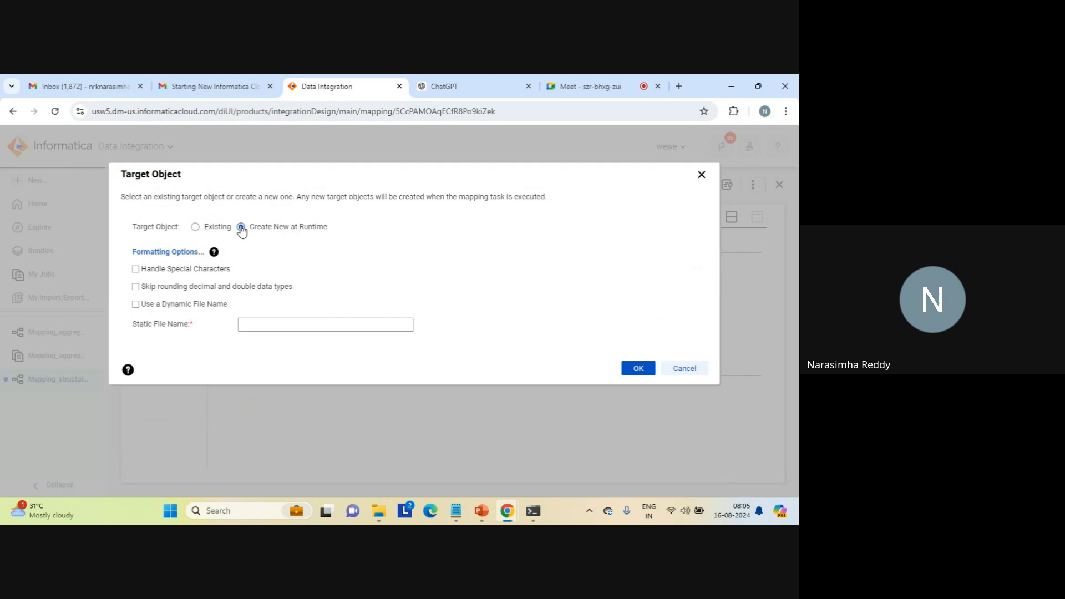
pyautogui.click(257, 325)
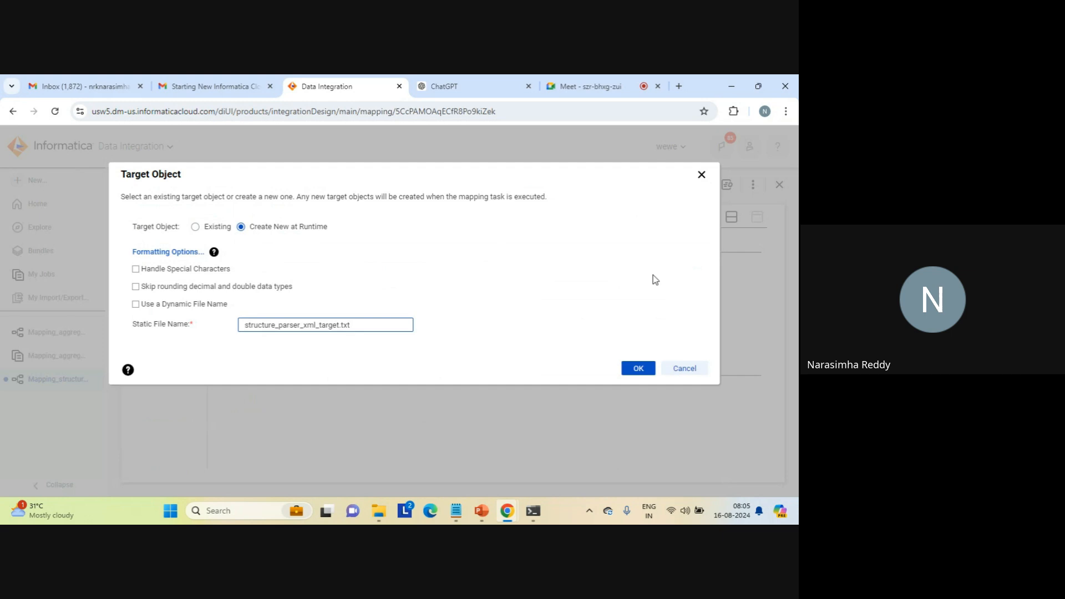
pyautogui.click(638, 368)
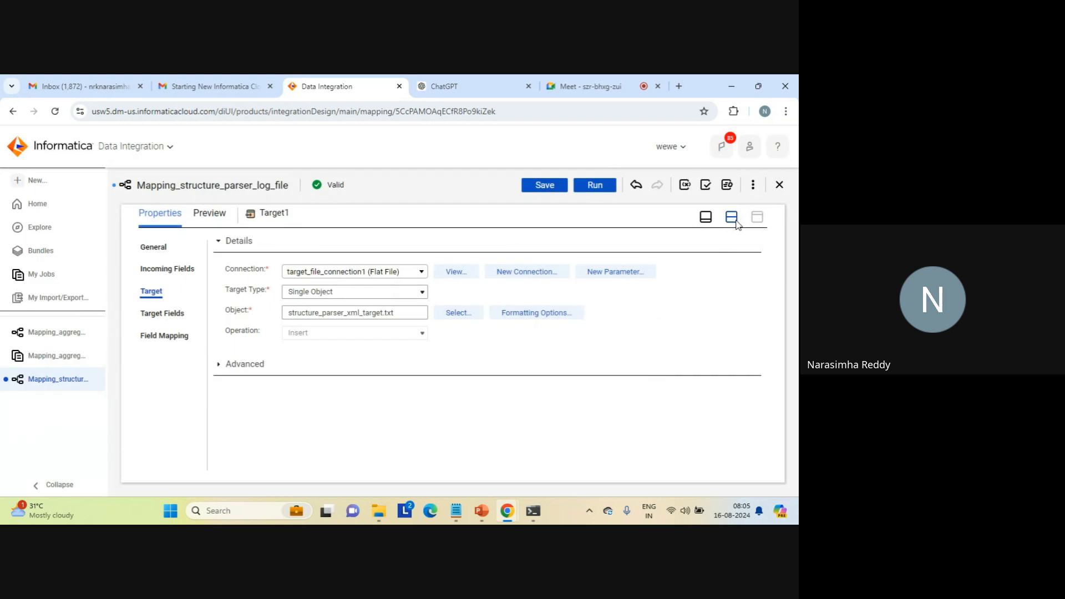
pyautogui.click(735, 221)
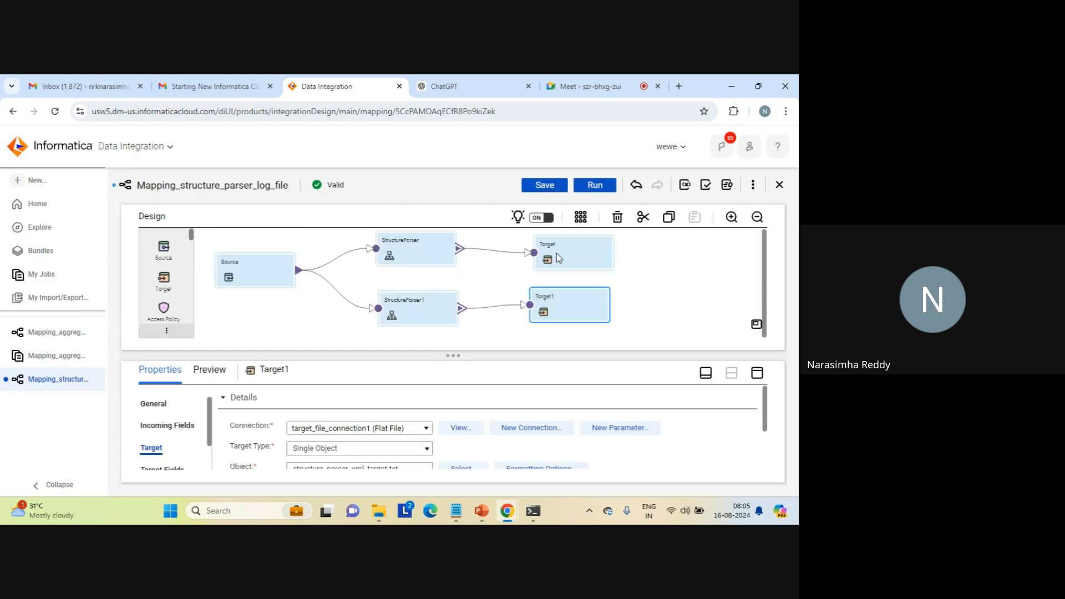
# - Rename the mapping as Mapping_structure_parser_log_file_text_xml and save it
pyautogui.click(291, 314)
pyautogui.click(330, 395)
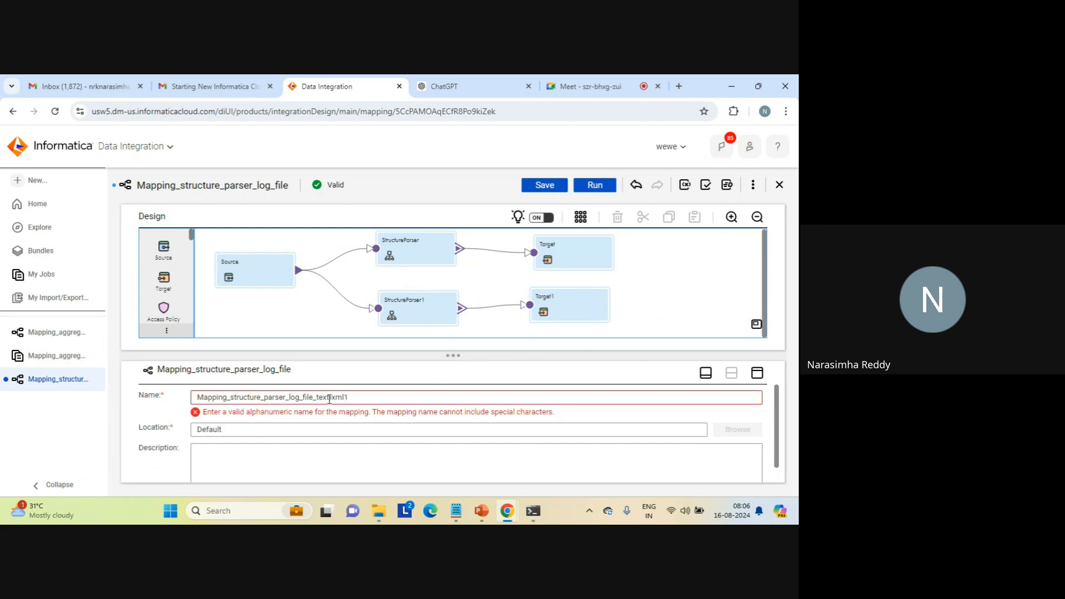
pyautogui.moveTo(331, 397); pyautogui.dragTo(476, 414)
pyautogui.press('BackSpace')
pyautogui.write('ml')
pyautogui.click(541, 191)
pyautogui.click(540, 189)
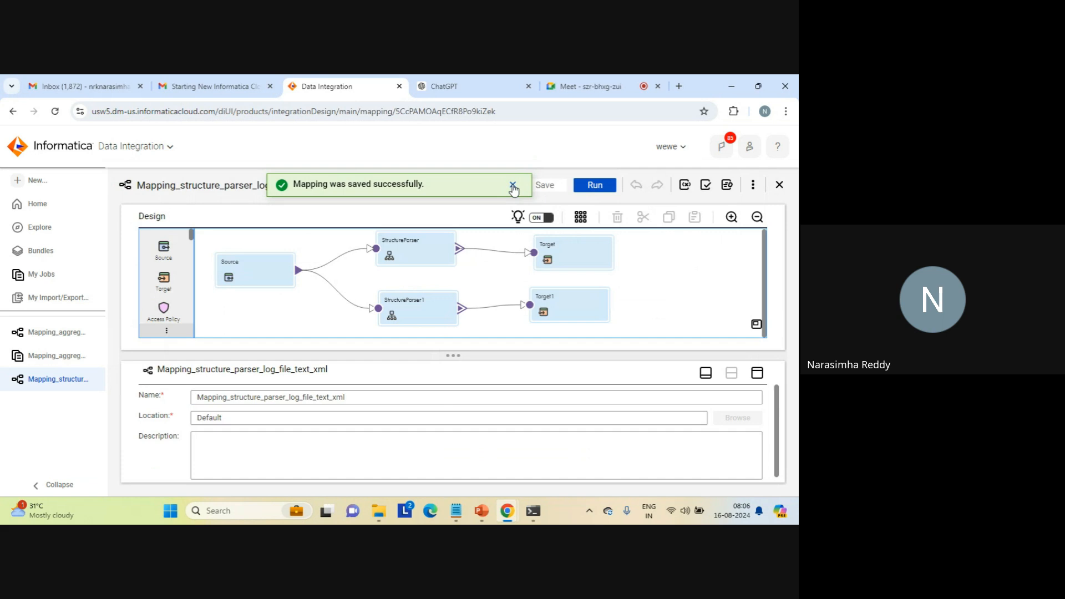
pyautogui.click(513, 184)
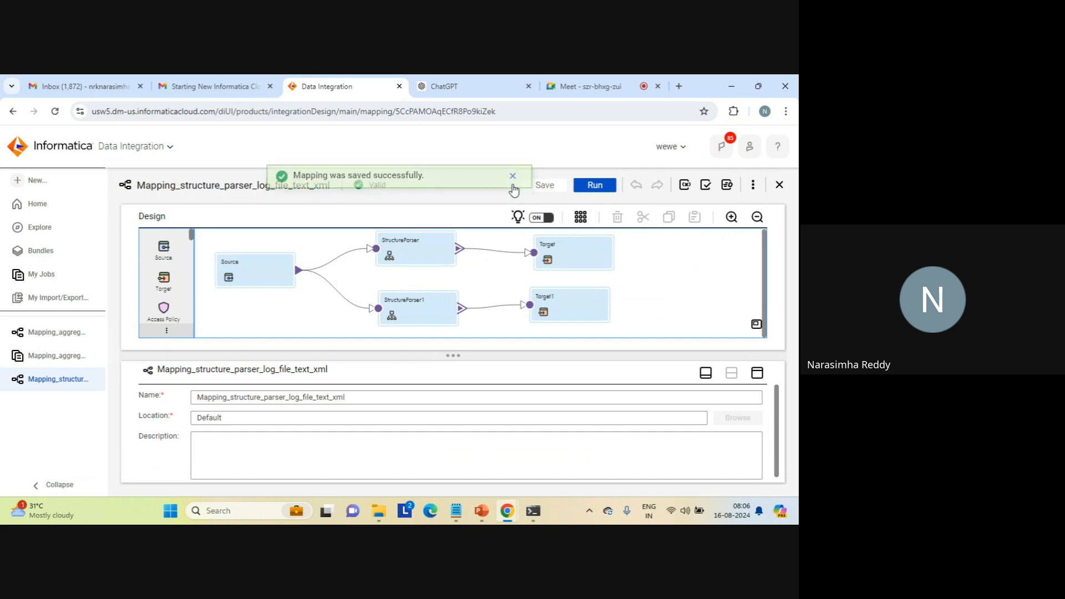
# - Run the mapping and check the job's status and processed rows in My Jobs
pyautogui.click(596, 187)
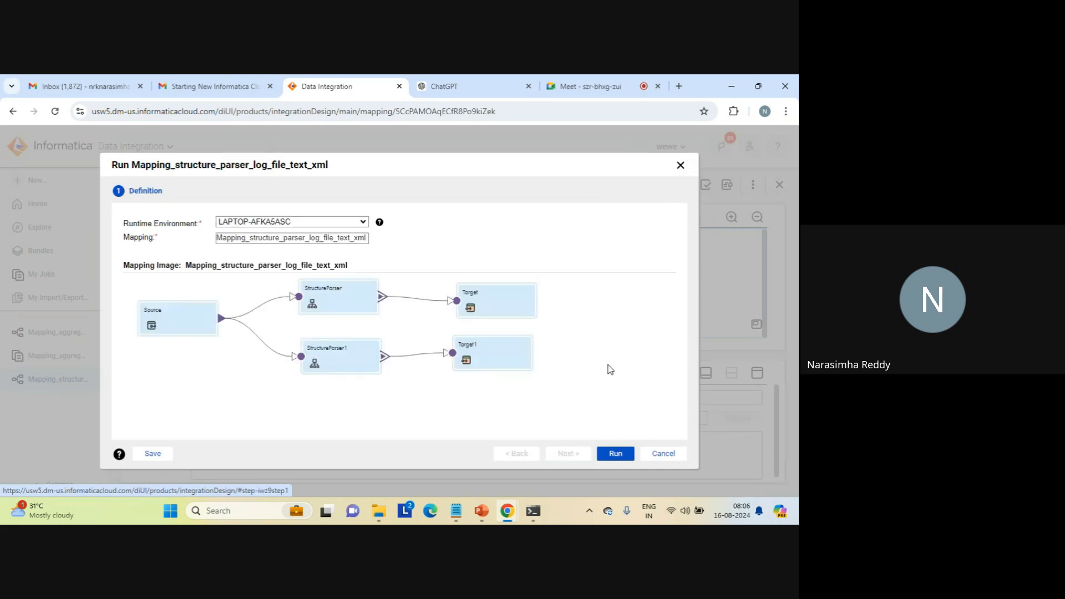
pyautogui.click(615, 461)
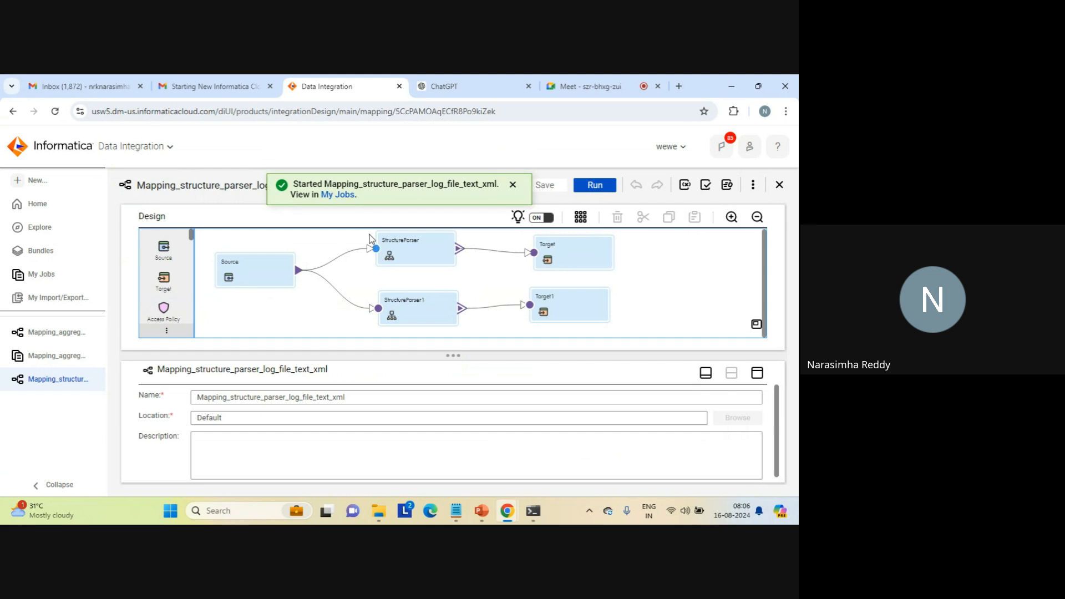
pyautogui.click(340, 198)
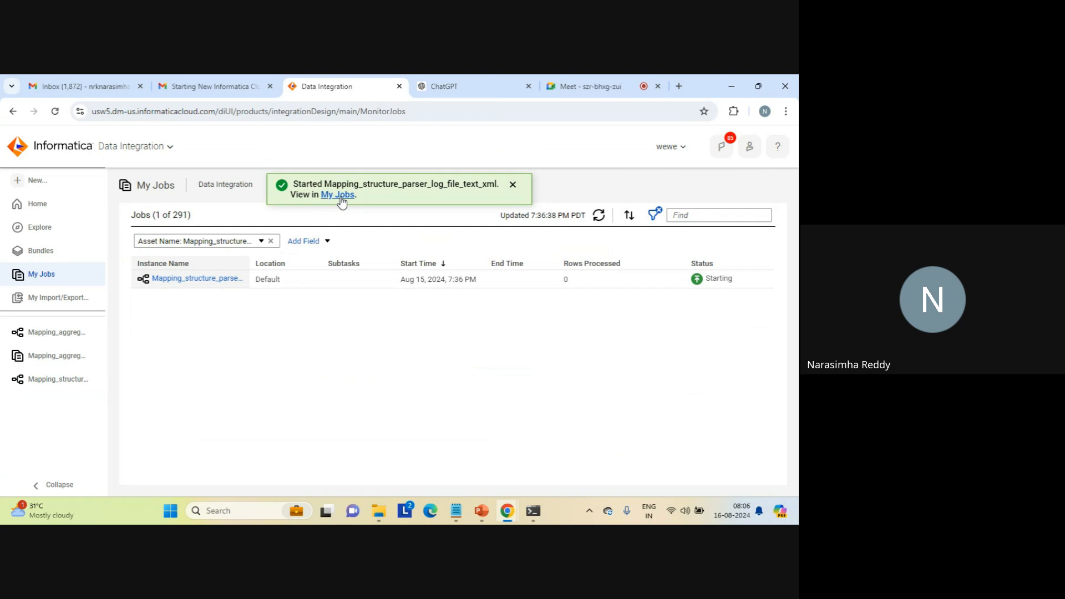
pyautogui.click(513, 186)
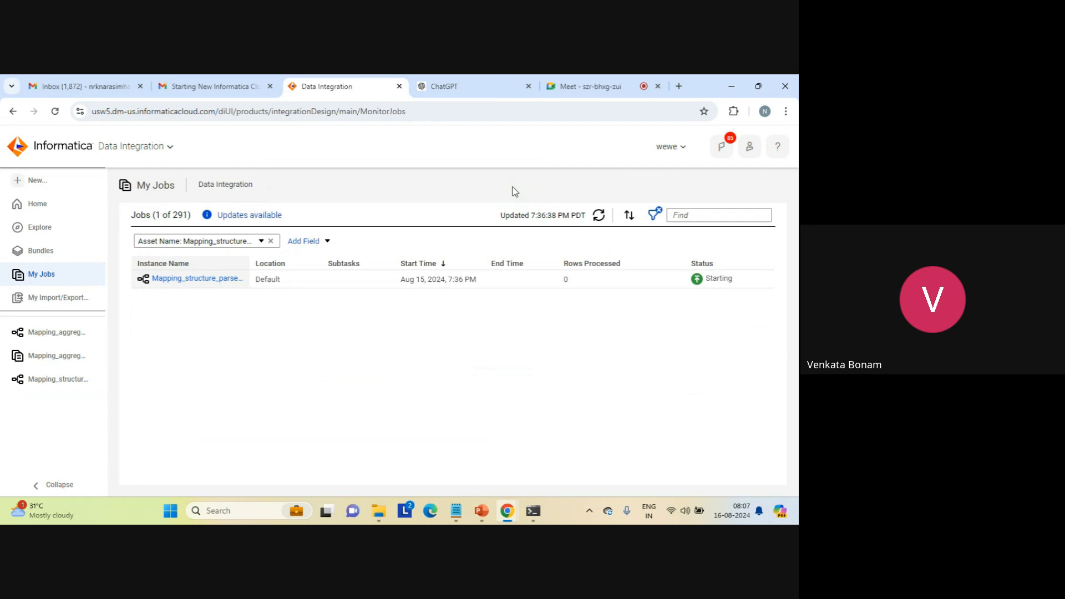
pyautogui.click(598, 216)
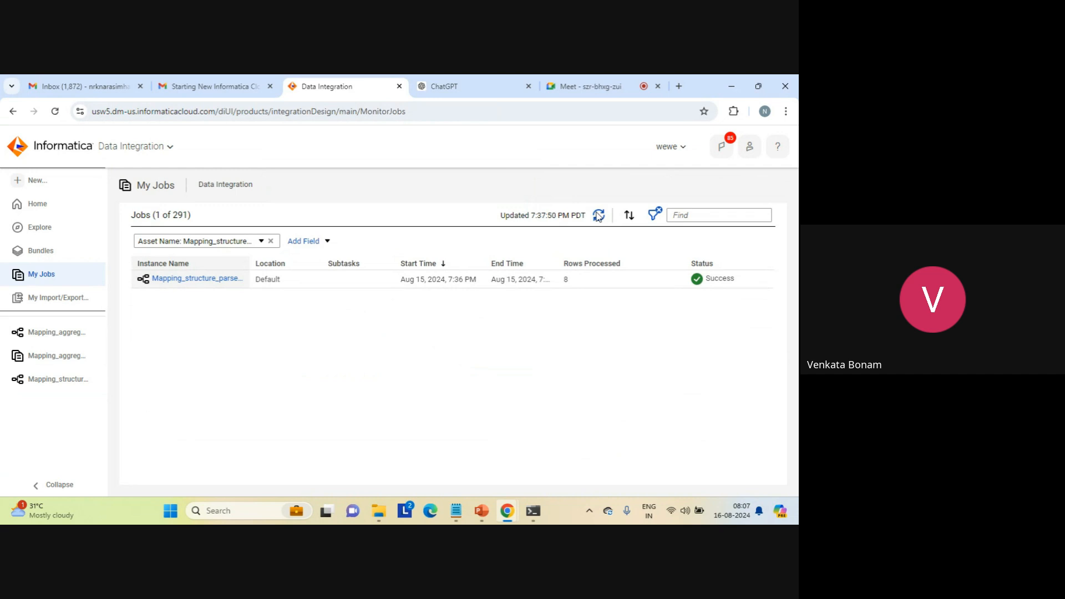
pyautogui.doubleClick(565, 280)
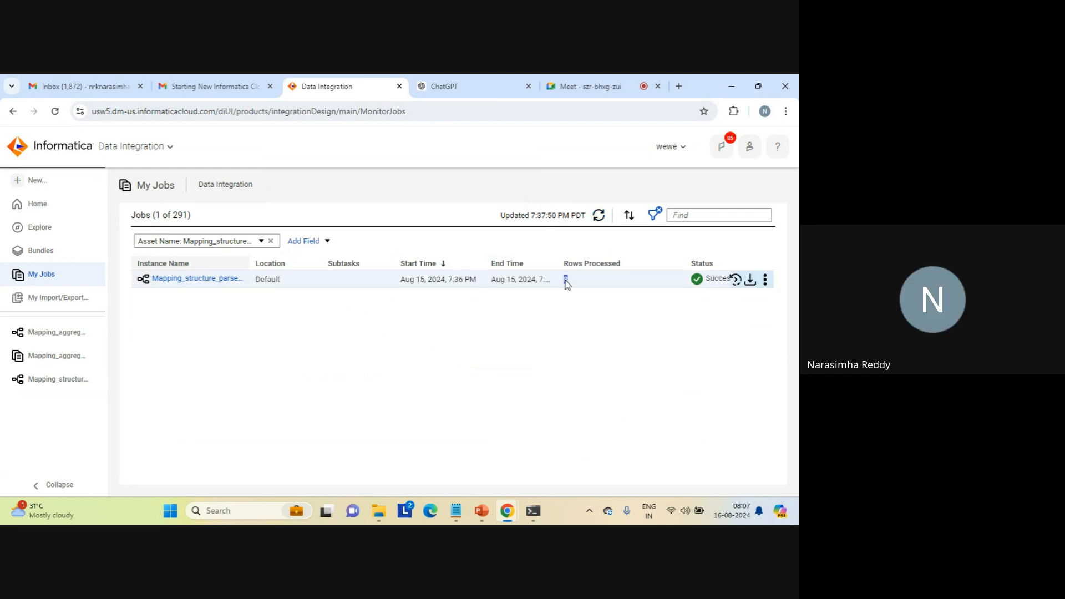
# - Switch to File Explorer, list the target folder newest first and open structure_parser_xml_target in Notepad
pyautogui.click(382, 515)
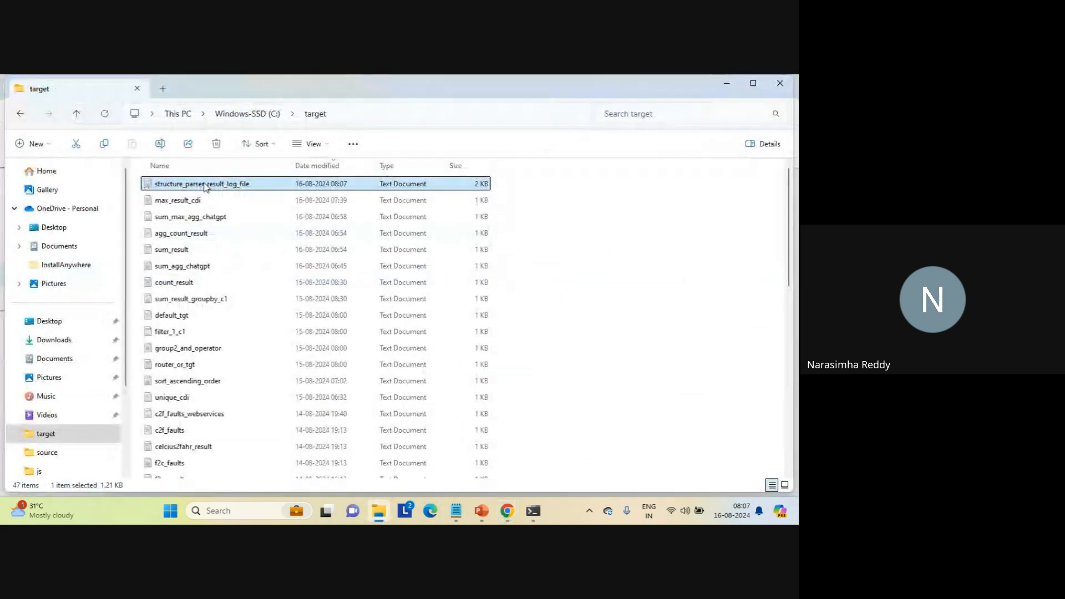
pyautogui.click(273, 217)
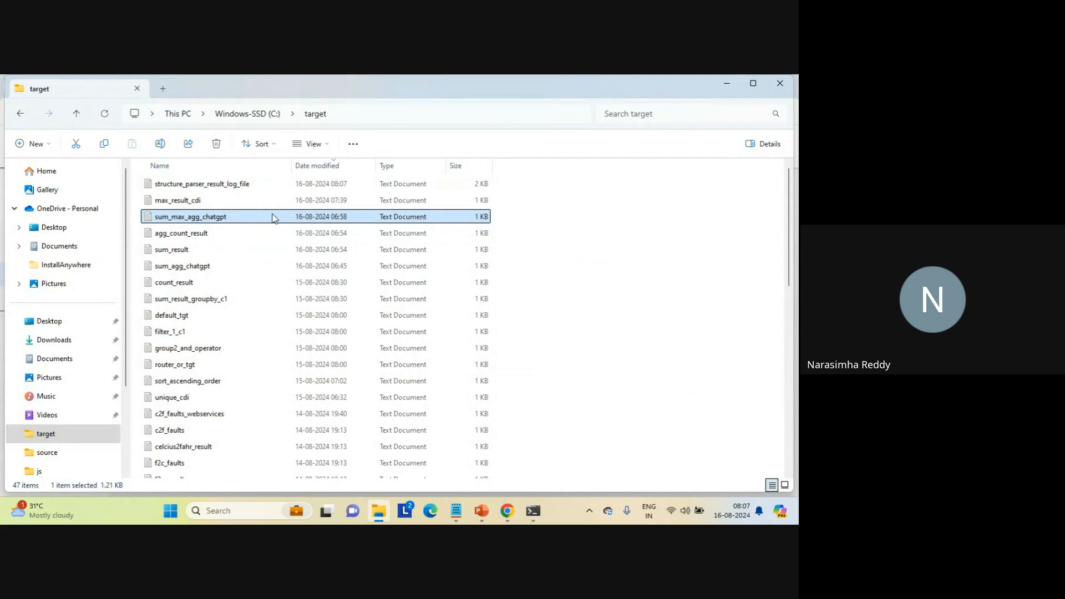
pyautogui.click(330, 169)
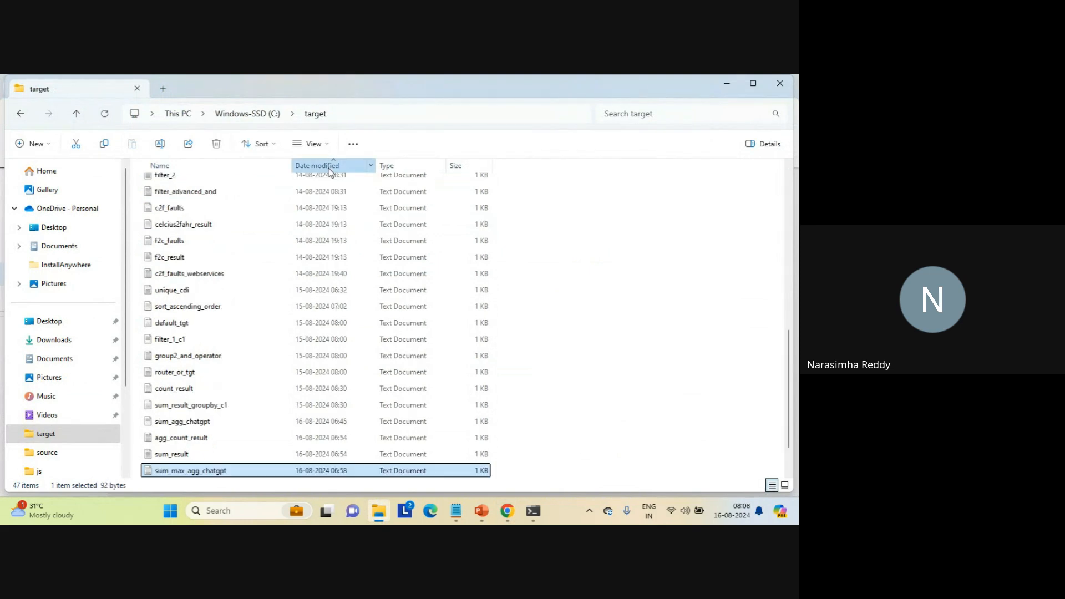
pyautogui.click(330, 170)
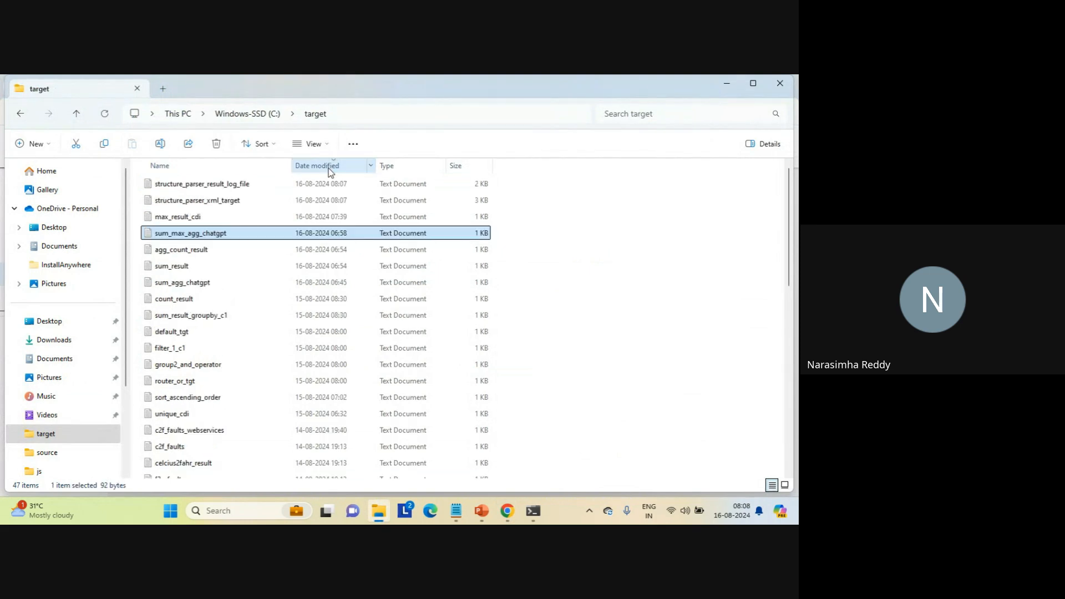
pyautogui.click(235, 203)
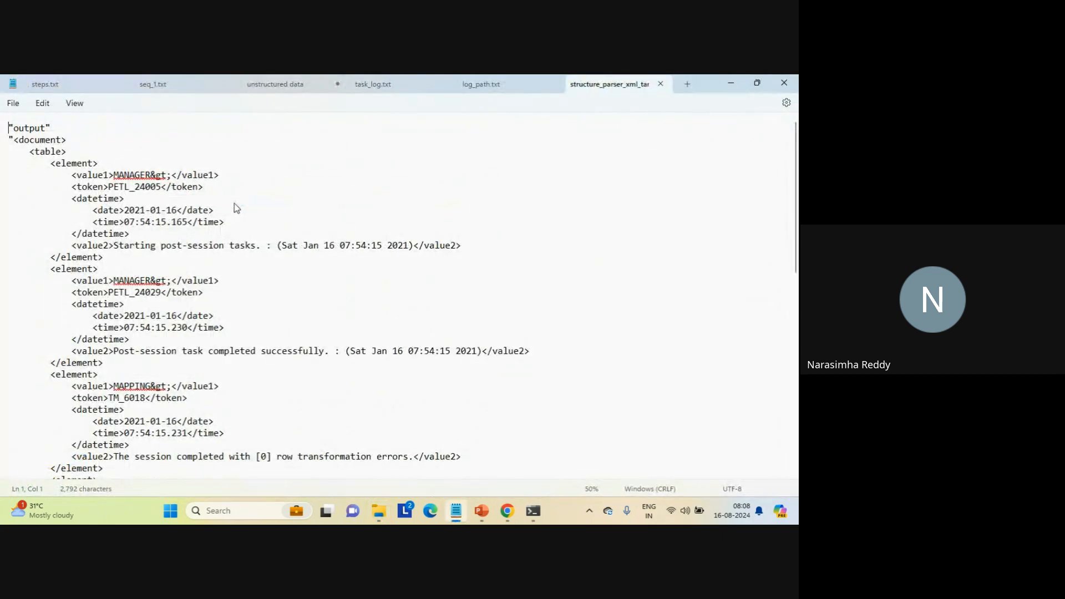
# - Examine the XML output's header line, its document and table tags, and the first three element records
pyautogui.tripleClick(28, 130)
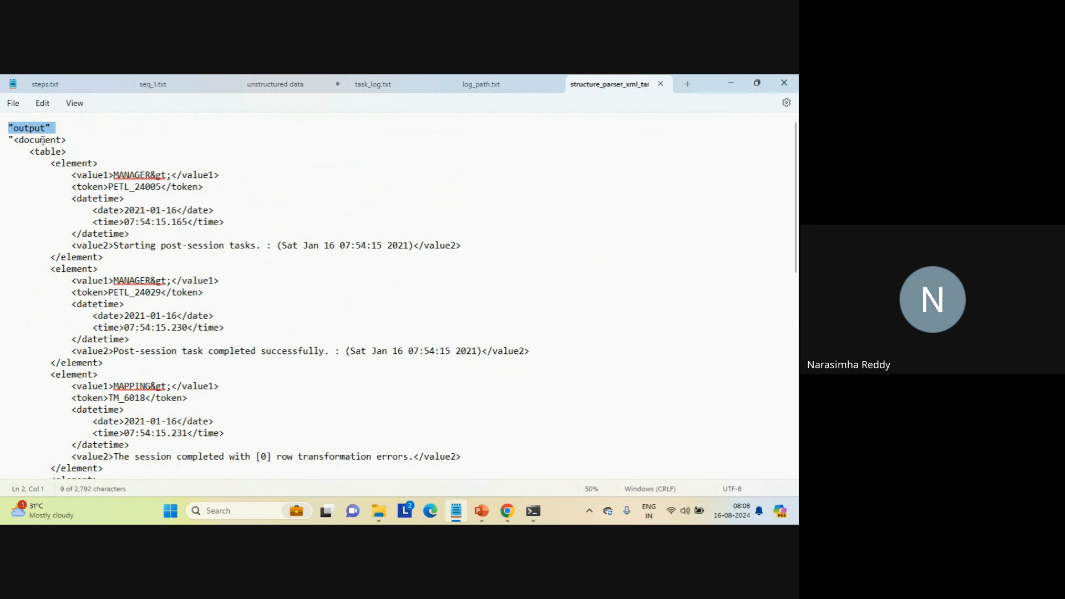
pyautogui.tripleClick(43, 143)
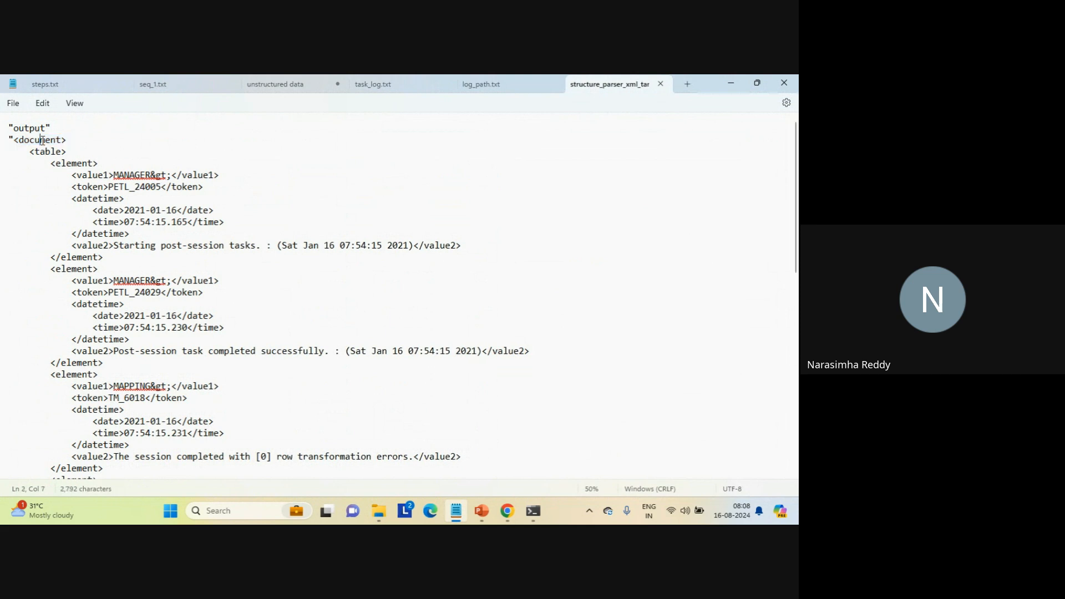
pyautogui.doubleClick(51, 152)
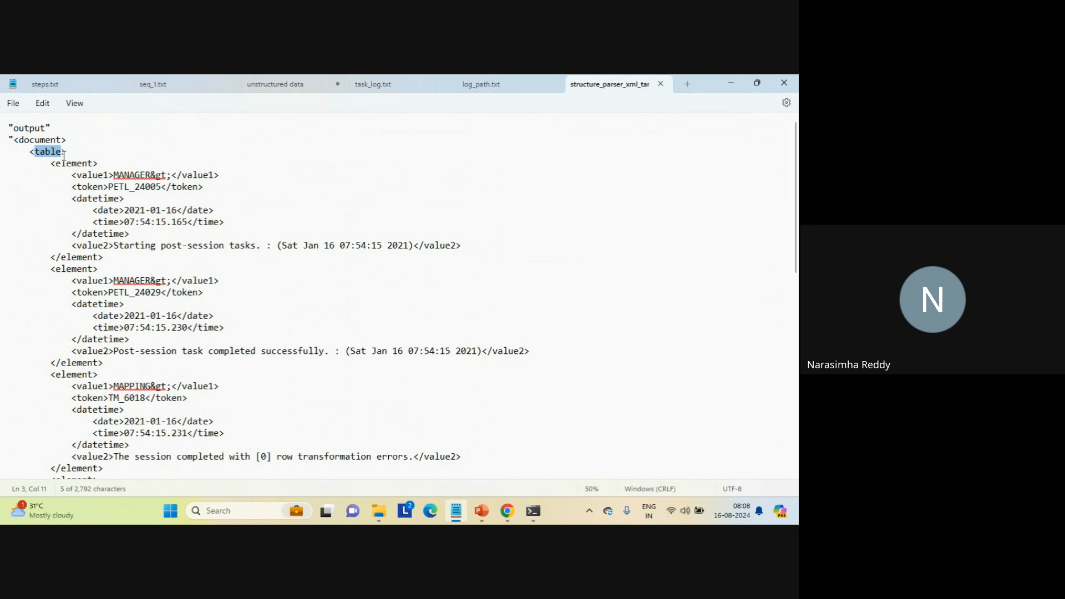
pyautogui.tripleClick(65, 162)
pyautogui.click(66, 168)
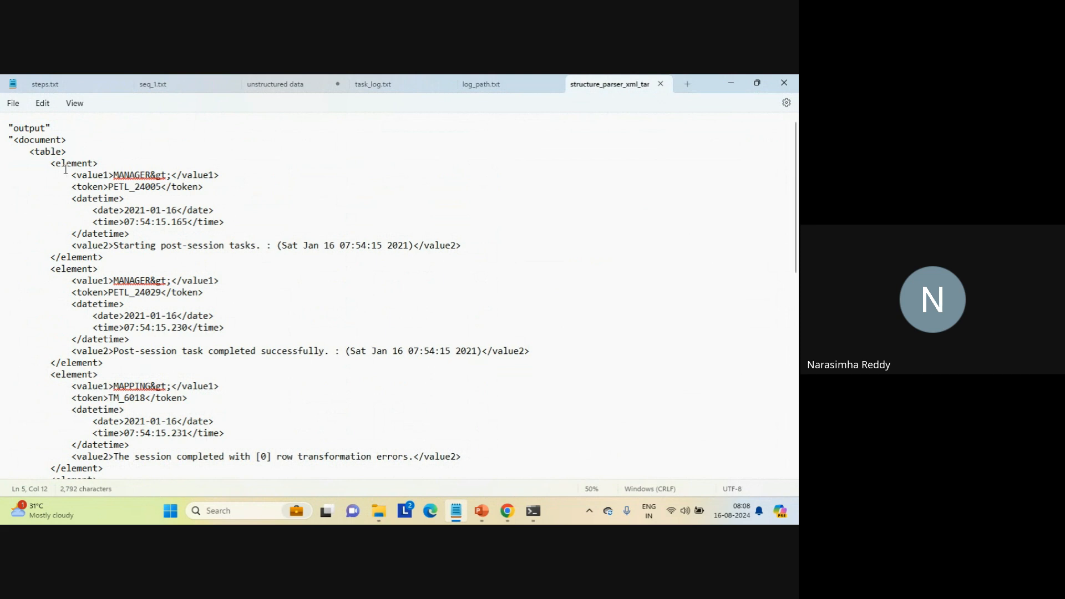
pyautogui.moveTo(50, 165); pyautogui.dragTo(136, 259)
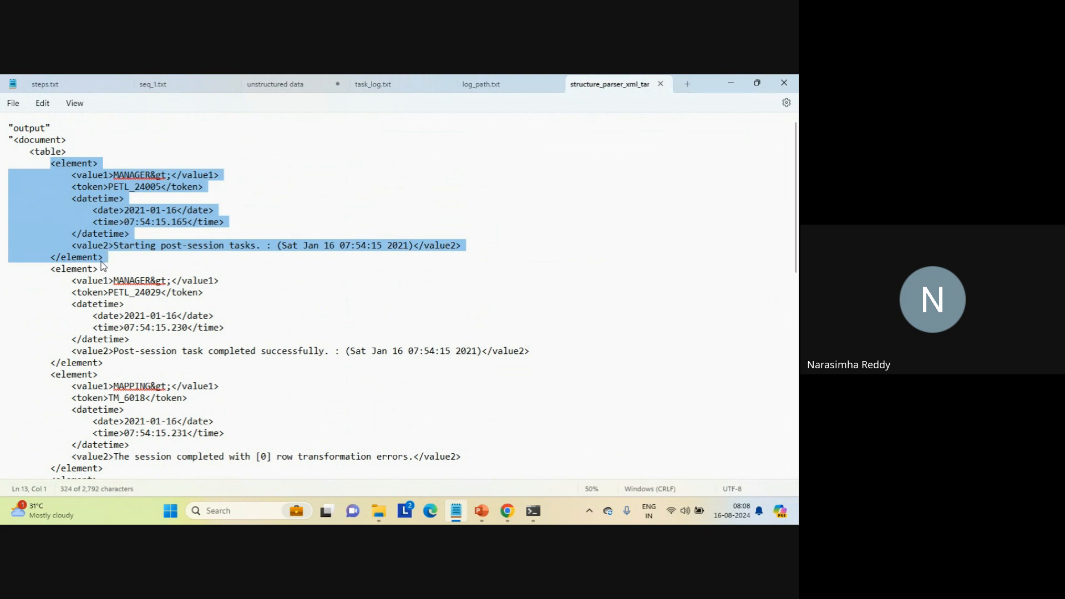
pyautogui.click(52, 270)
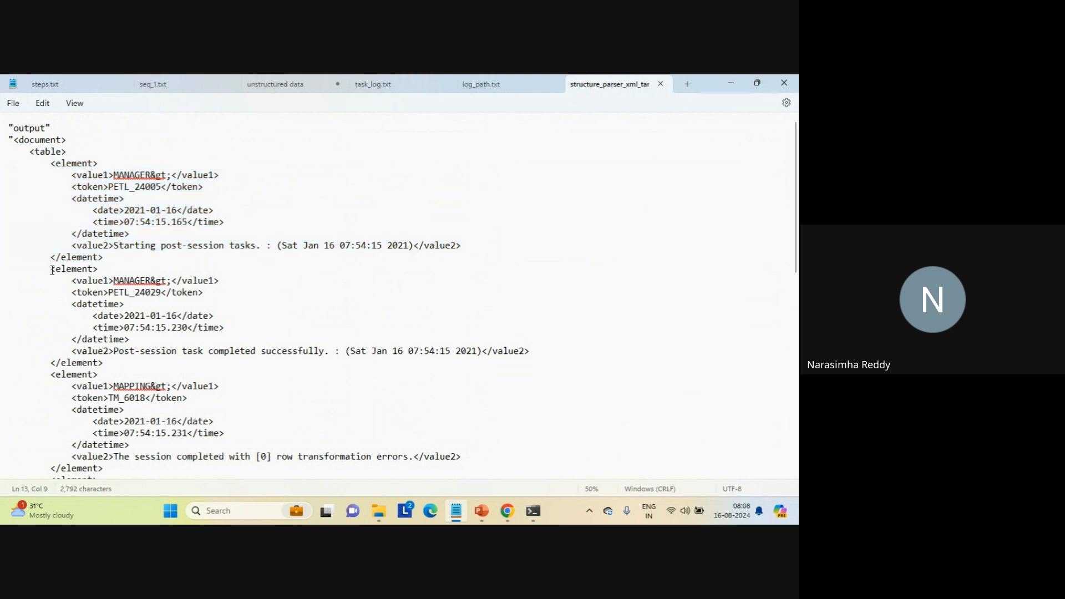
pyautogui.moveTo(51, 270); pyautogui.dragTo(115, 362)
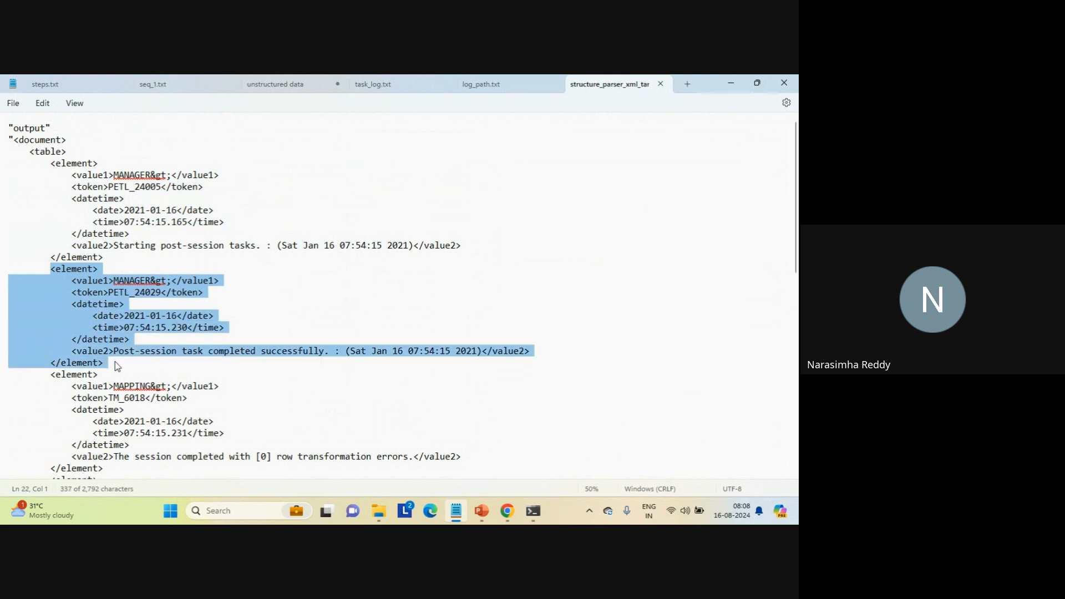
pyautogui.click(52, 376)
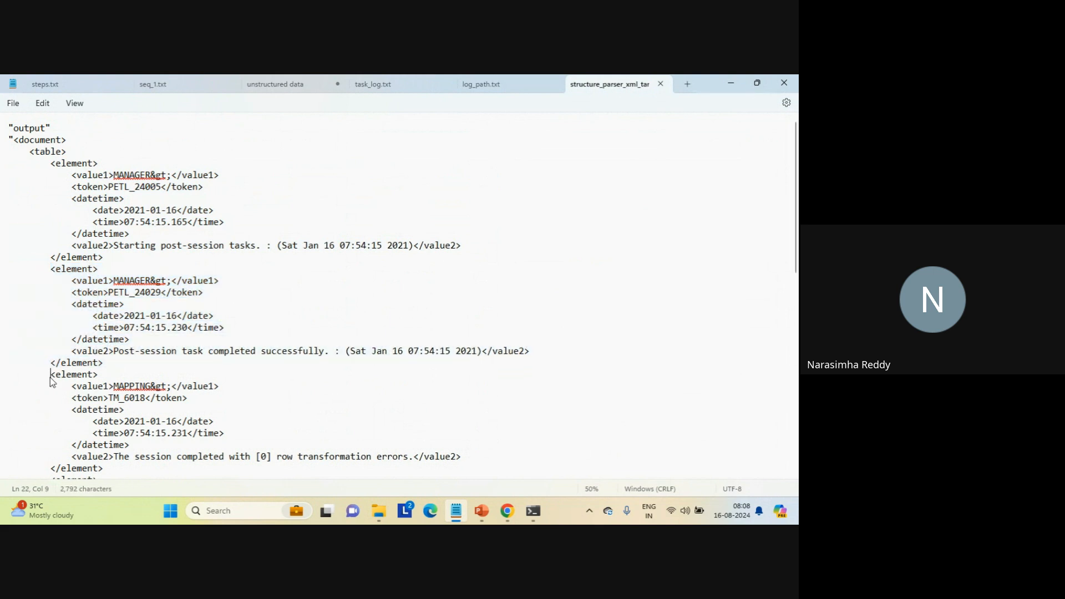
pyautogui.moveTo(51, 376); pyautogui.dragTo(118, 470)
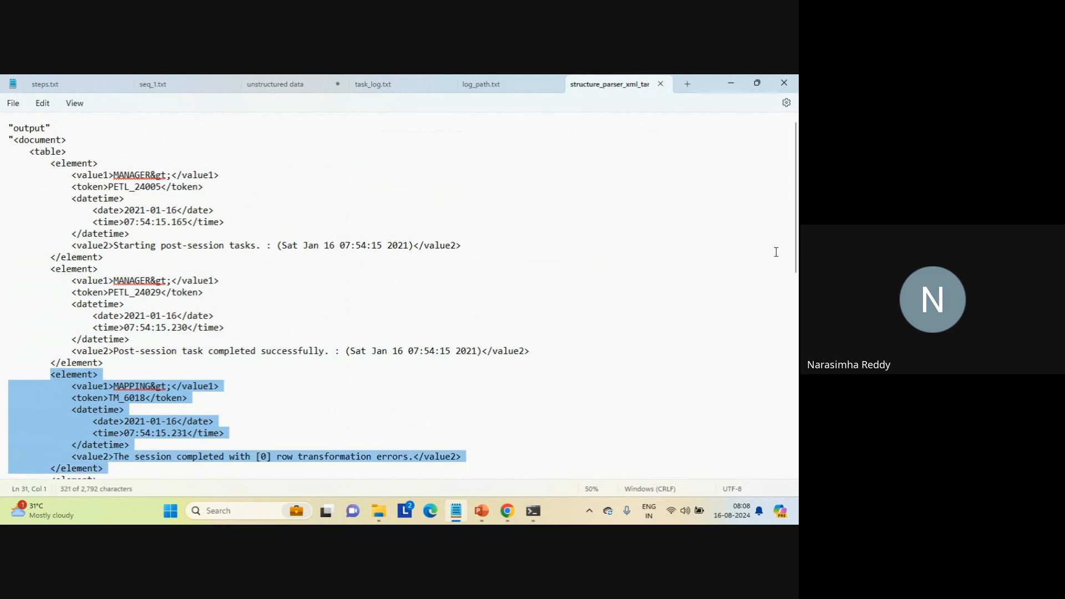
# - Examine the remaining element records of the XML output, including the DIRECTOR record with token VAR_27085, and close the file
pyautogui.scroll(-7, 796, 227)
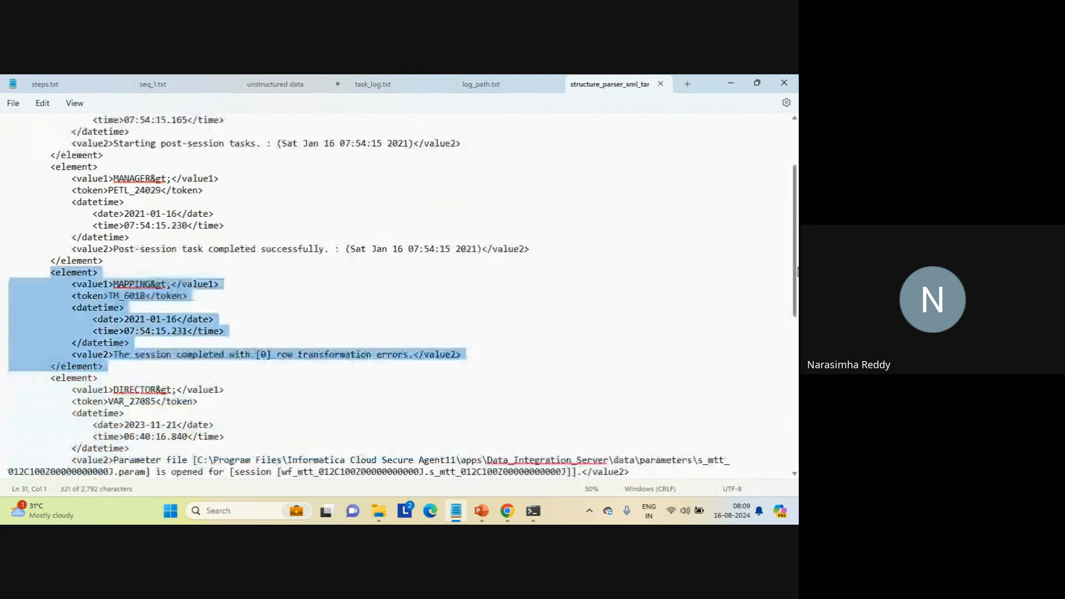
pyautogui.scroll(-2, 797, 297)
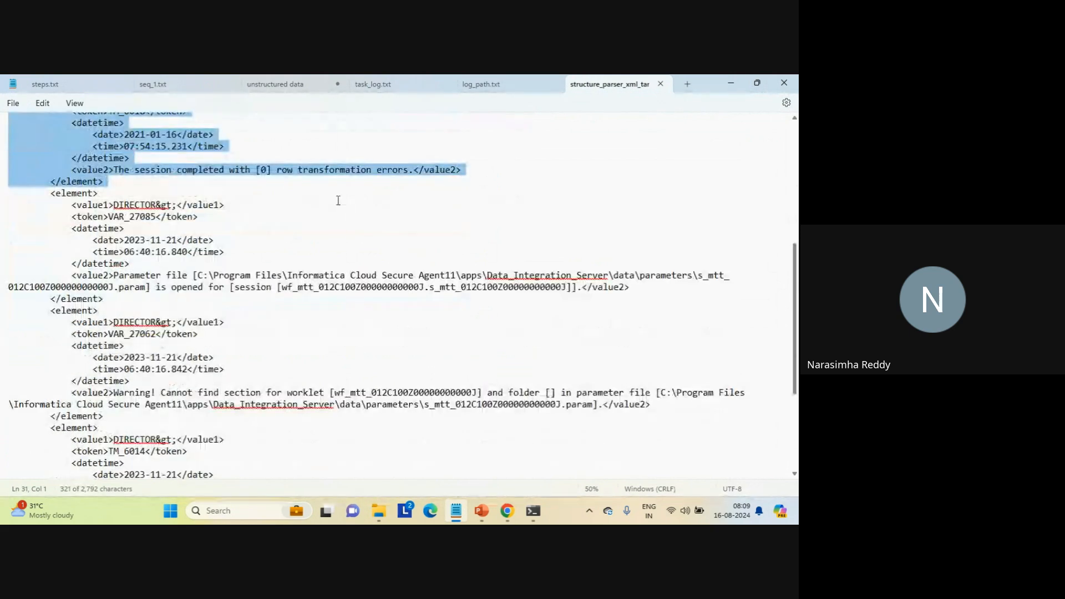
pyautogui.moveTo(48, 193); pyautogui.dragTo(132, 300)
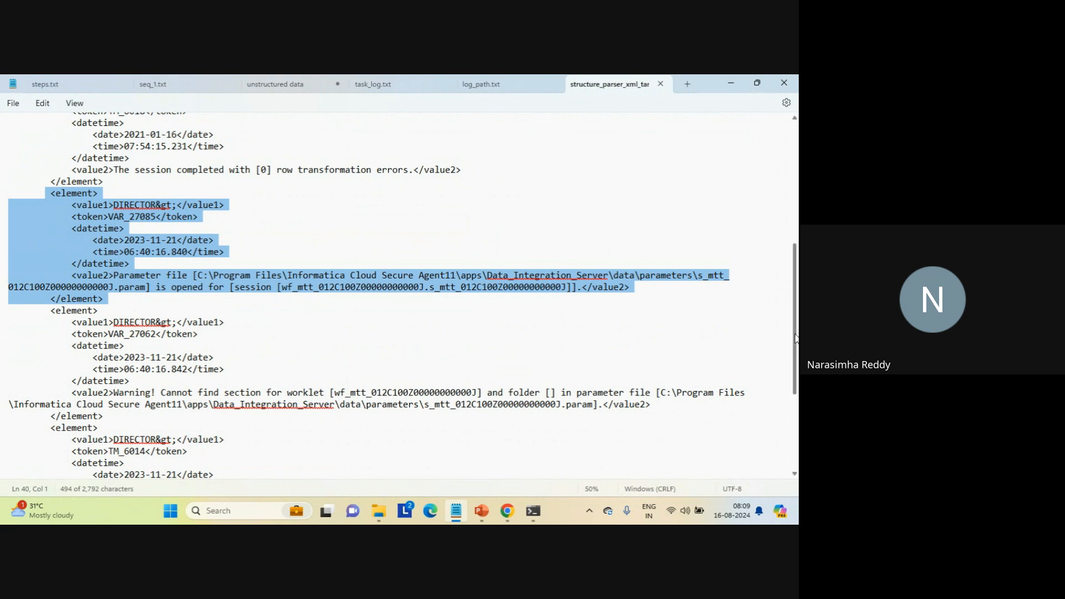
pyautogui.scroll(9, 795, 338)
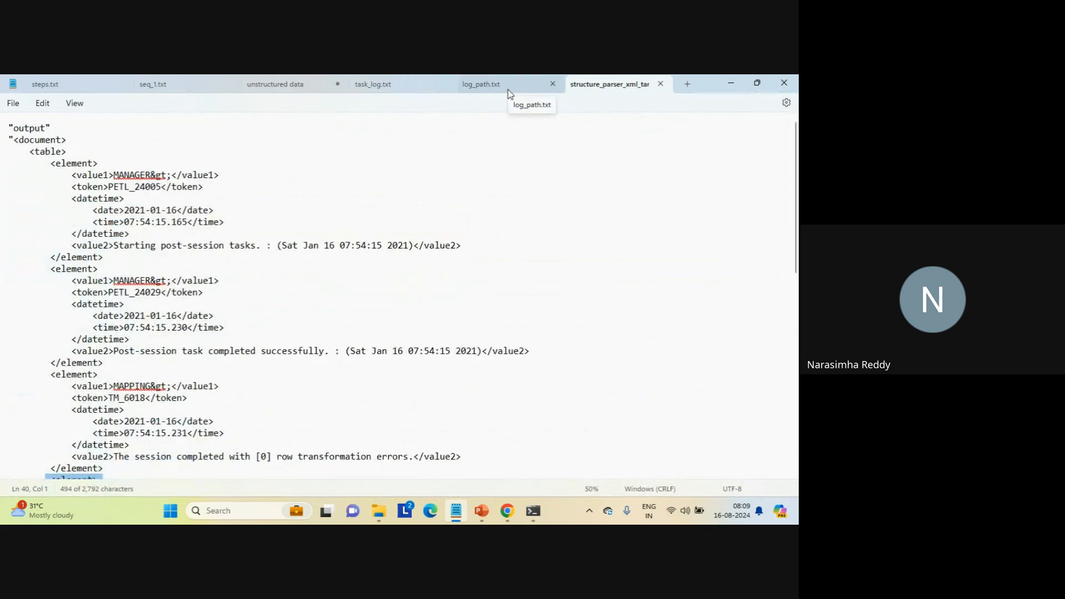
pyautogui.click(660, 84)
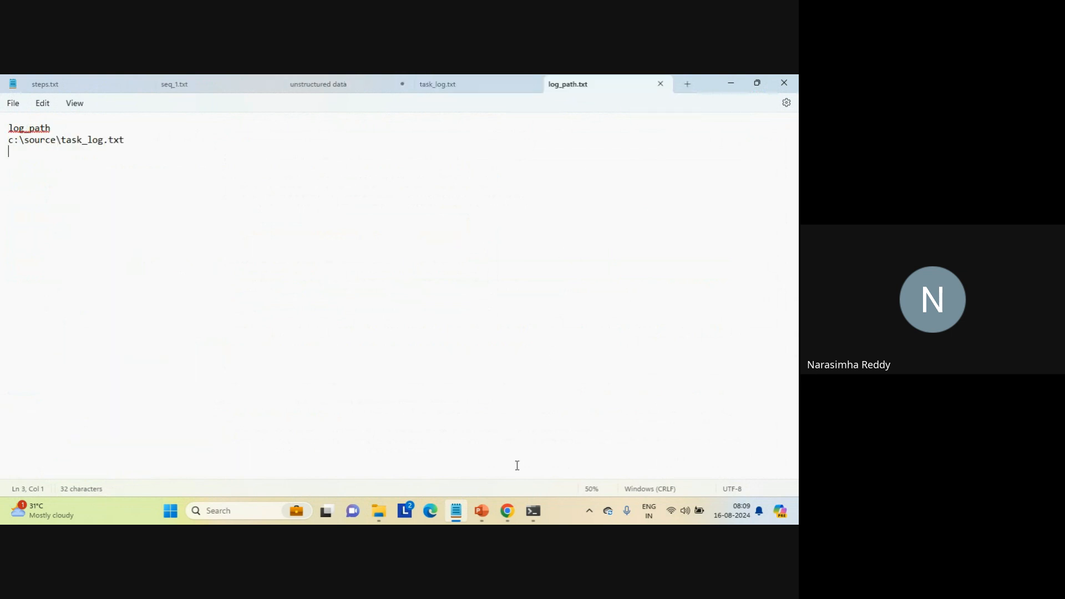
# - Switch to Chrome and reopen Mapping_structure_parser_log_file_text_xml in the mapping designer
pyautogui.moveTo(511, 517)
pyautogui.click(459, 456)
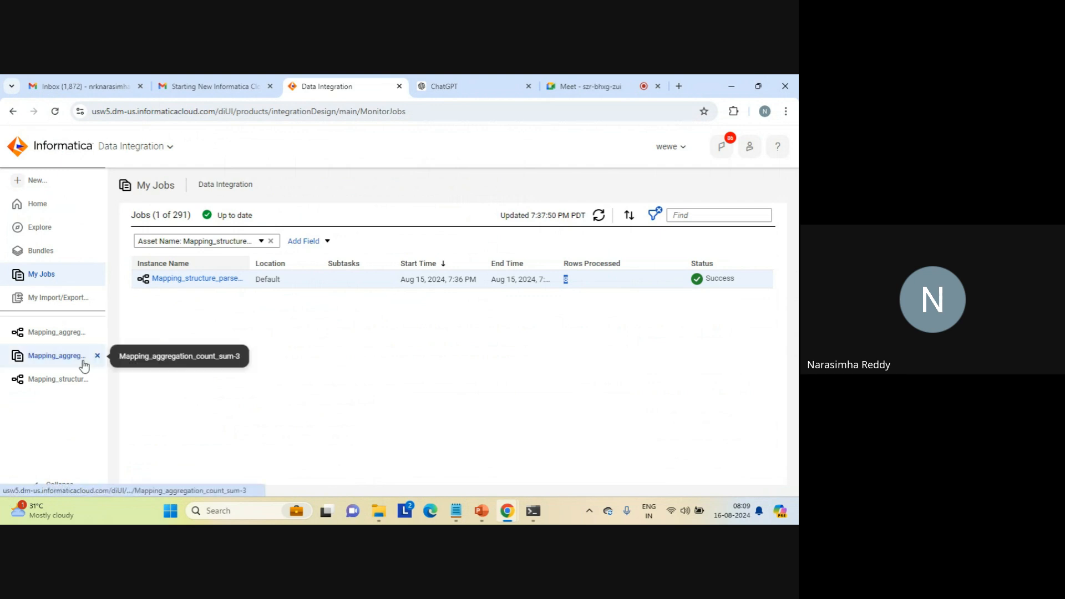
pyautogui.click(48, 380)
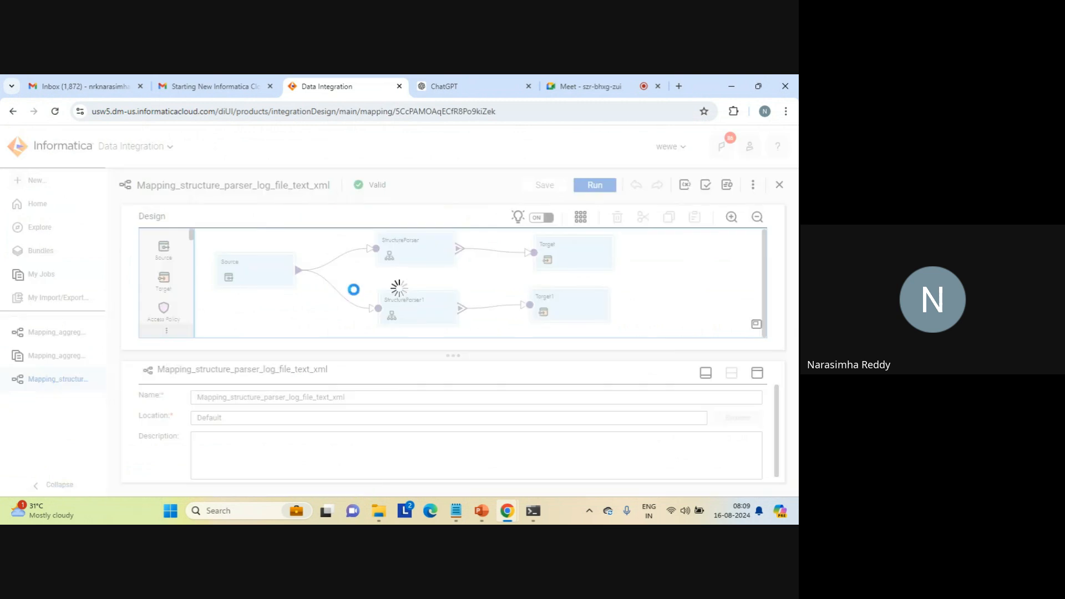
# - Move StructureParser1 and Target1 up the canvas and add a third Target and a third Structure Parser beneath them
pyautogui.moveTo(424, 313); pyautogui.dragTo(416, 289)
pyautogui.moveTo(549, 306); pyautogui.dragTo(549, 288)
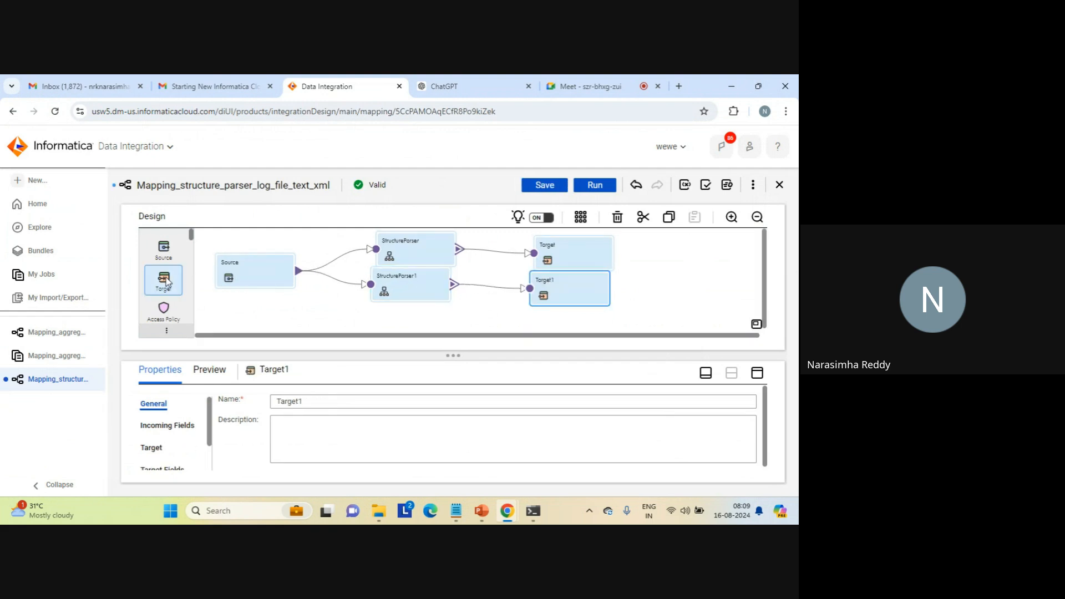
pyautogui.moveTo(166, 283); pyautogui.dragTo(532, 309)
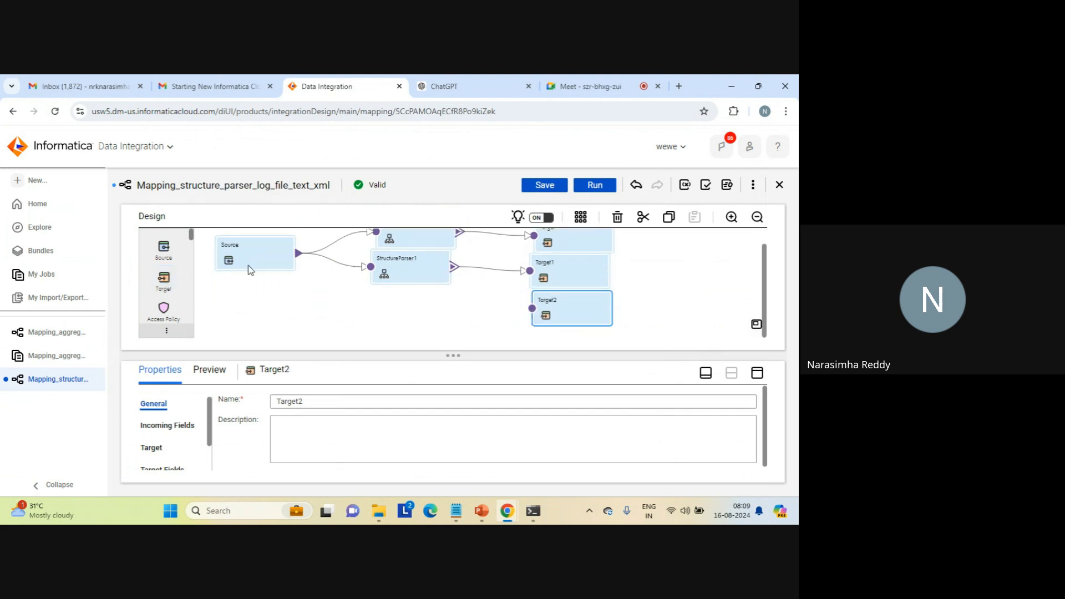
pyautogui.moveTo(191, 235); pyautogui.dragTo(372, 301)
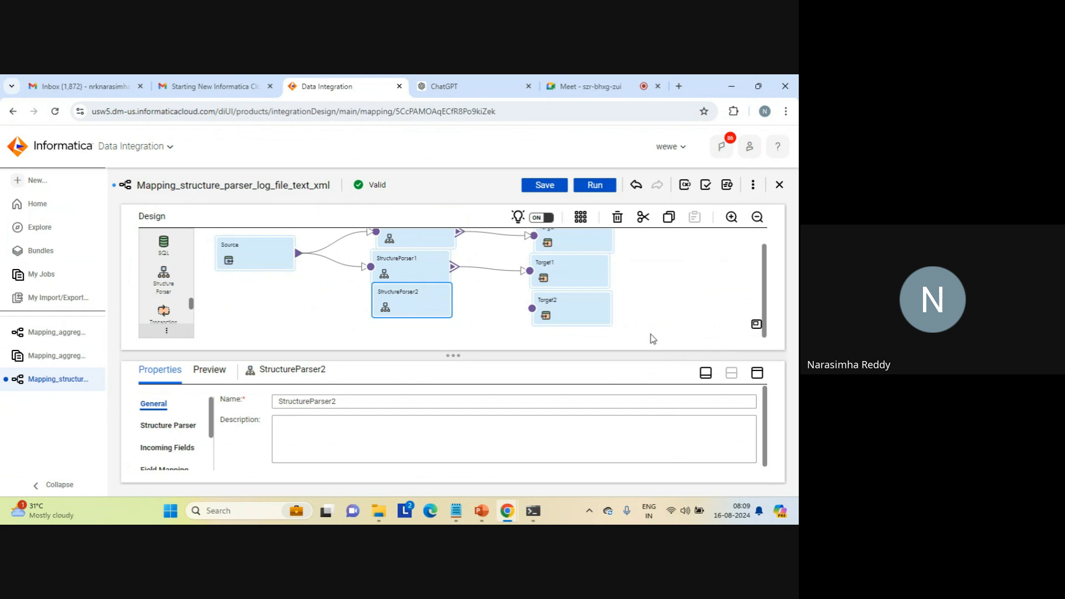
# - Assign intelligent_strcuture_model_log_file from the Default project to the third Structure Parser and set its output format to JSON
pyautogui.click(757, 372)
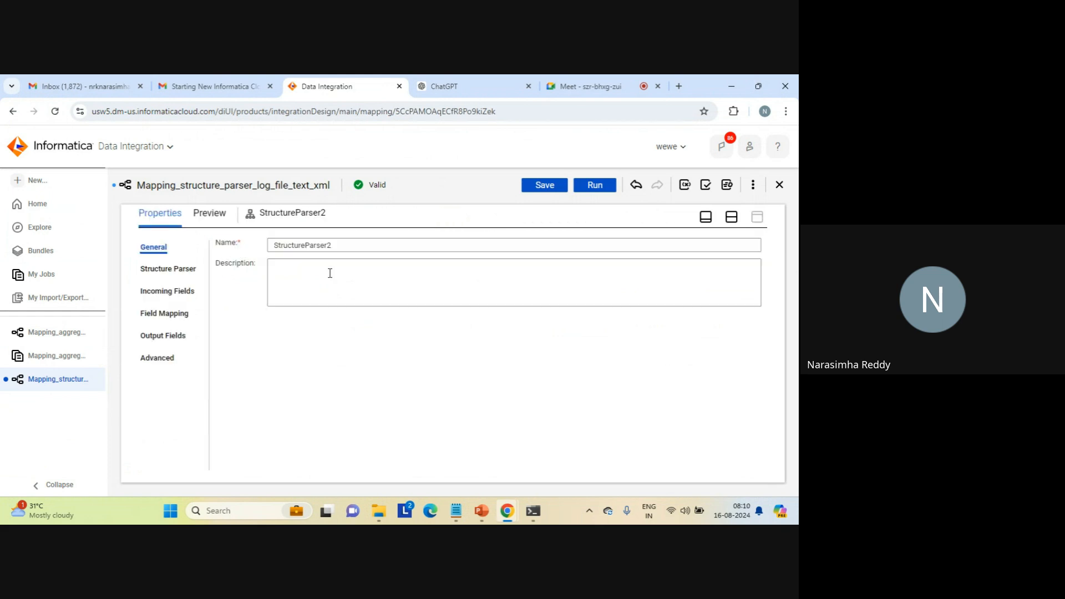
pyautogui.click(175, 269)
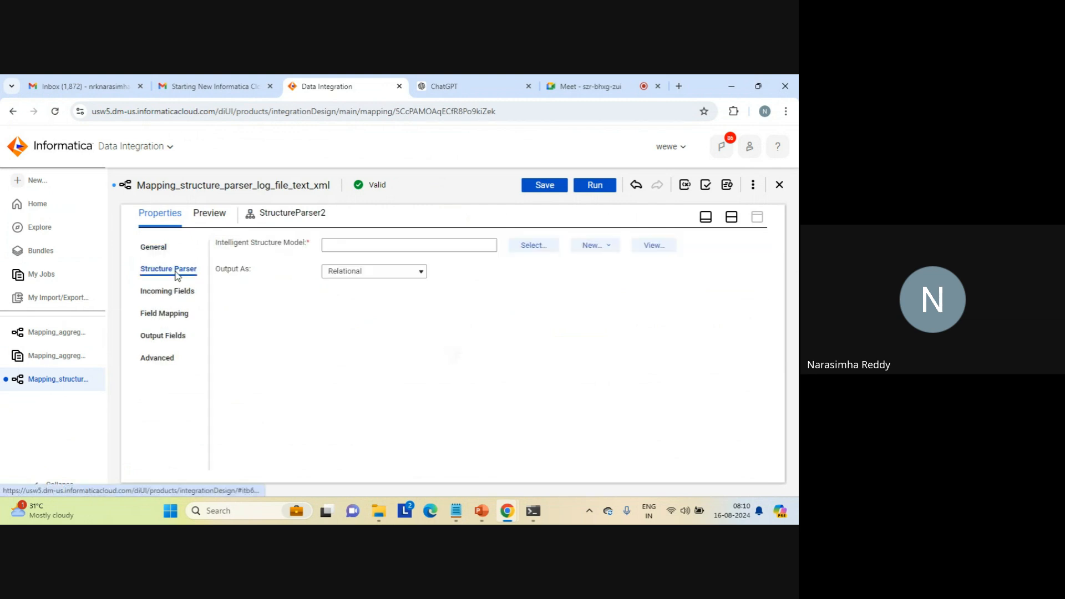
pyautogui.click(532, 249)
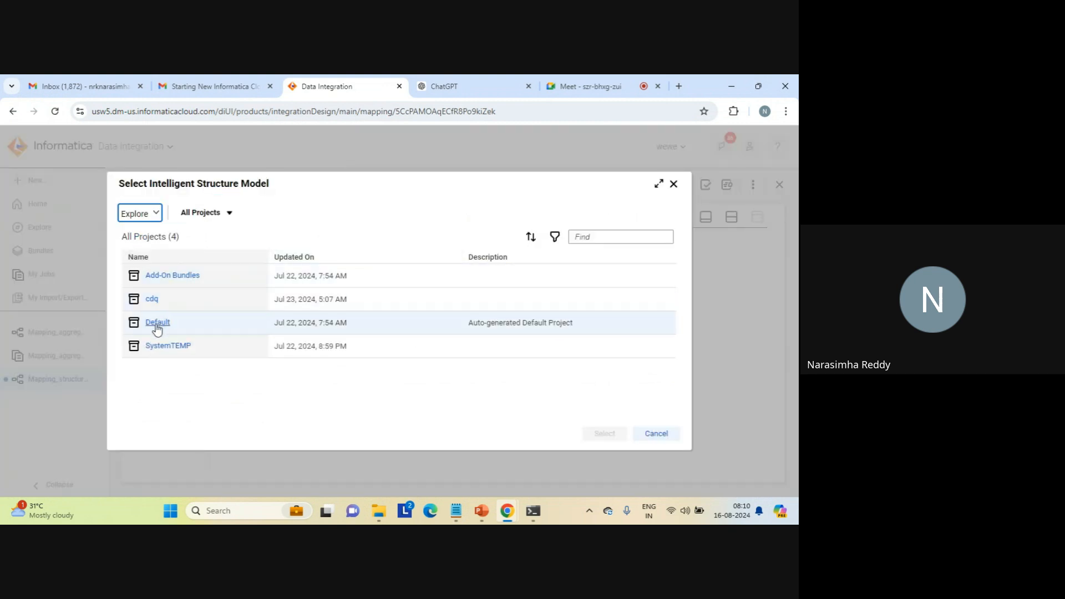
pyautogui.click(157, 324)
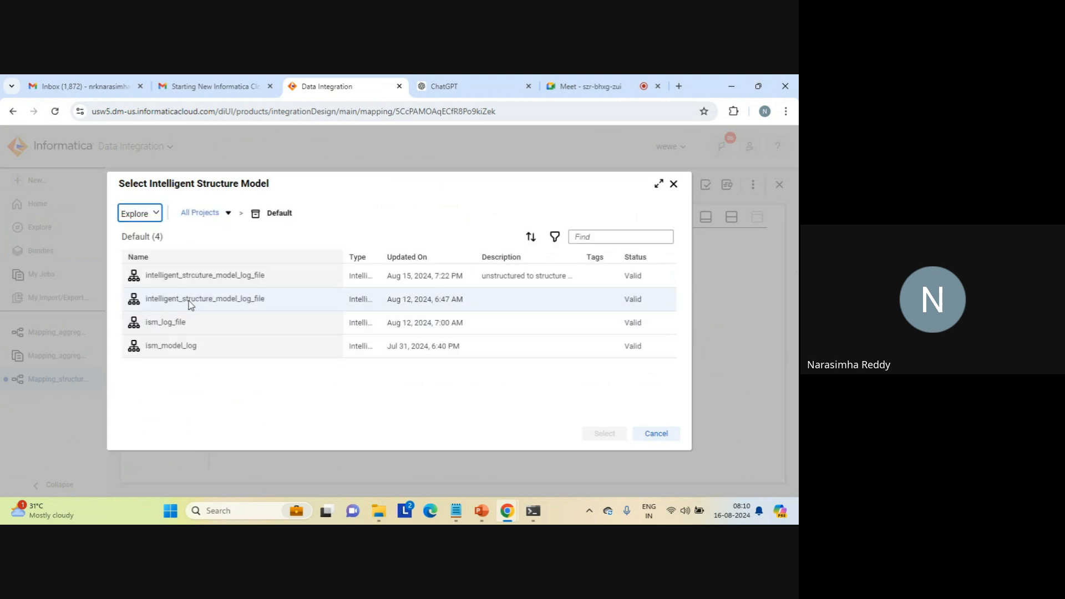
pyautogui.click(223, 279)
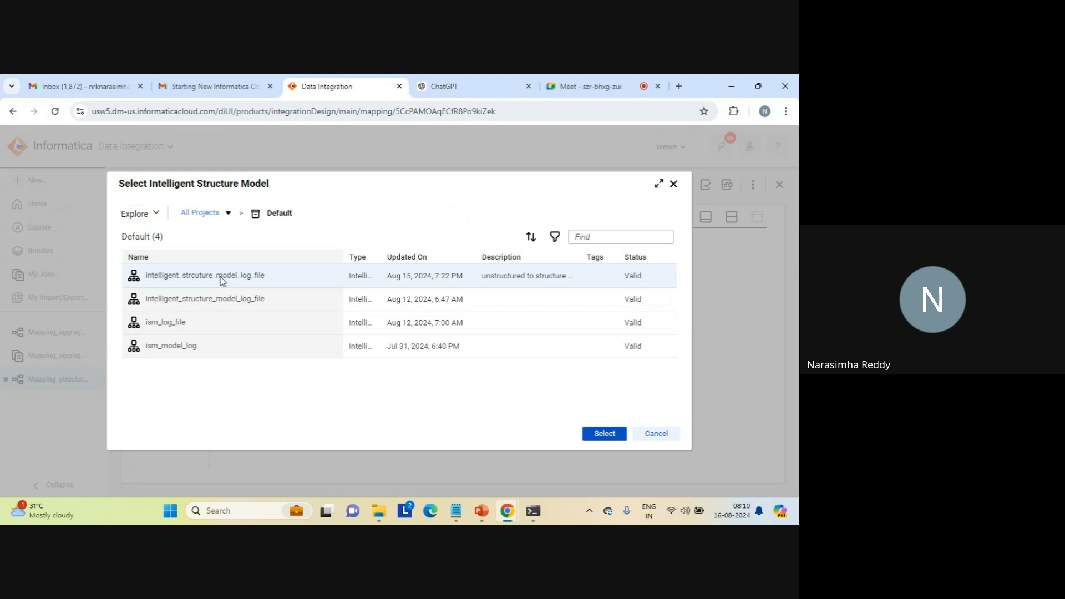
pyautogui.click(601, 434)
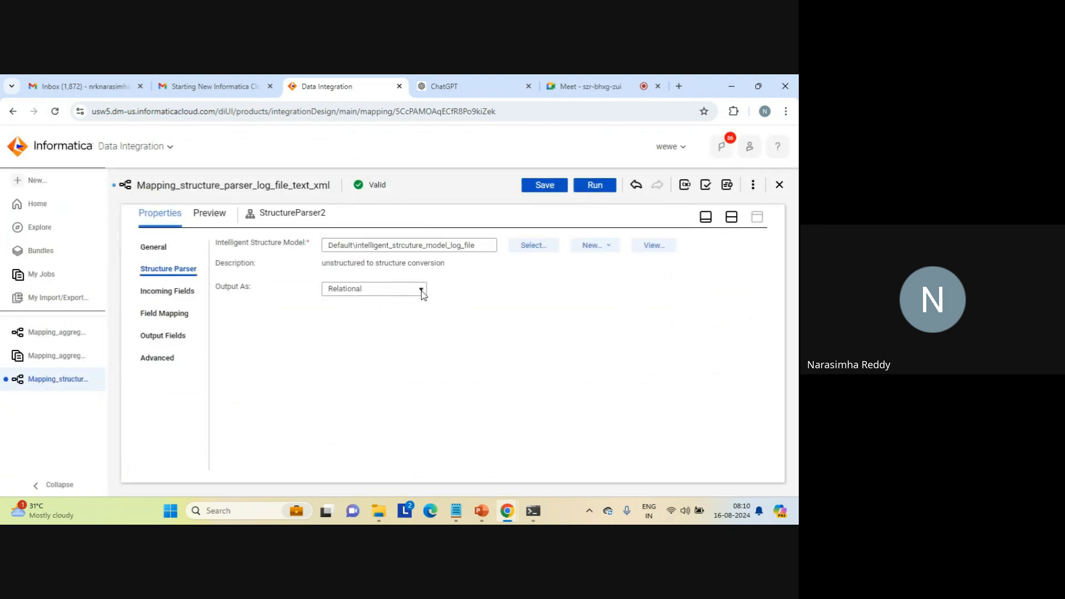
pyautogui.click(422, 290)
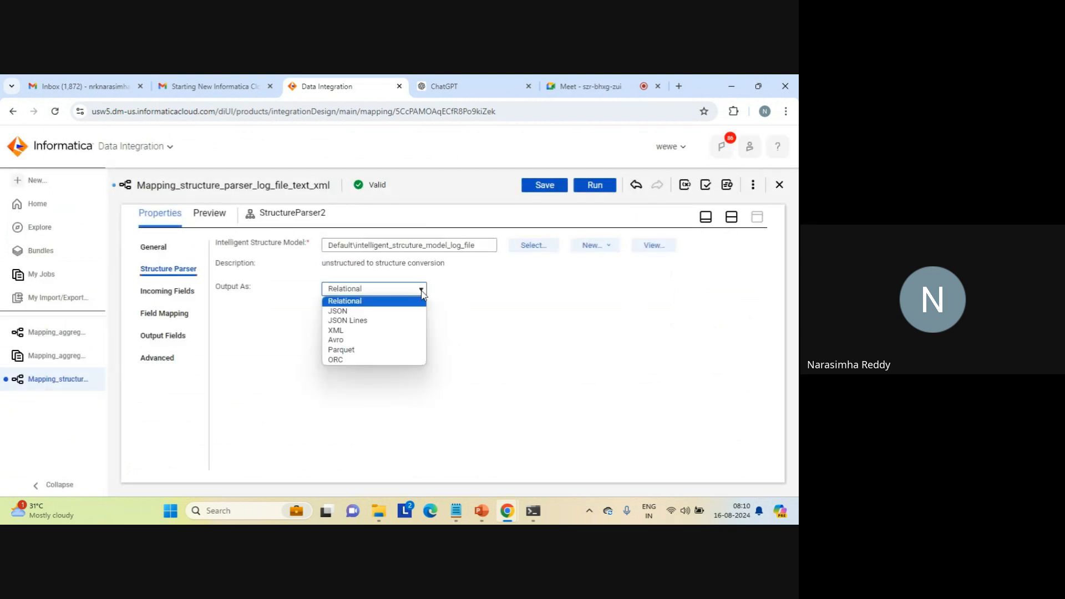
pyautogui.click(343, 311)
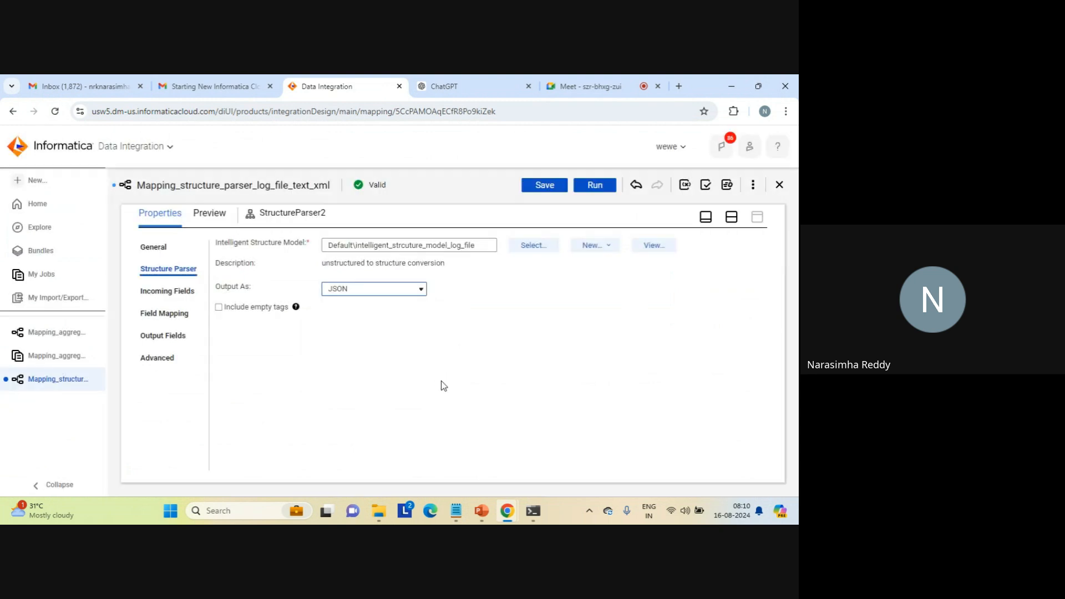
# - Link the Source to StructureParser2, and connect that parser's Output group to Target2
pyautogui.click(733, 219)
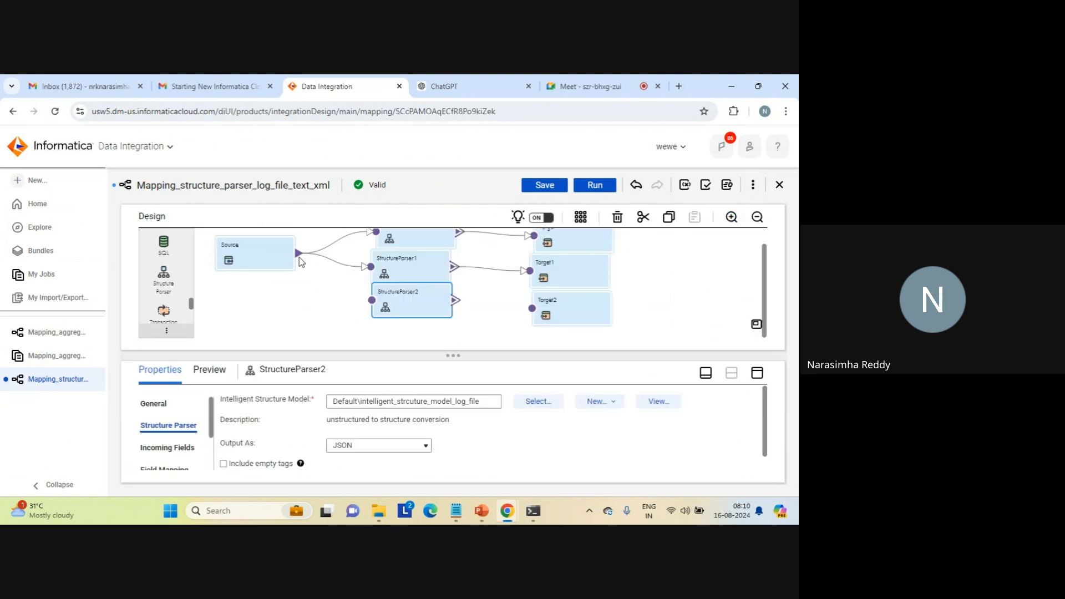
pyautogui.moveTo(299, 261); pyautogui.dragTo(370, 301)
pyautogui.moveTo(523, 310); pyautogui.dragTo(533, 311)
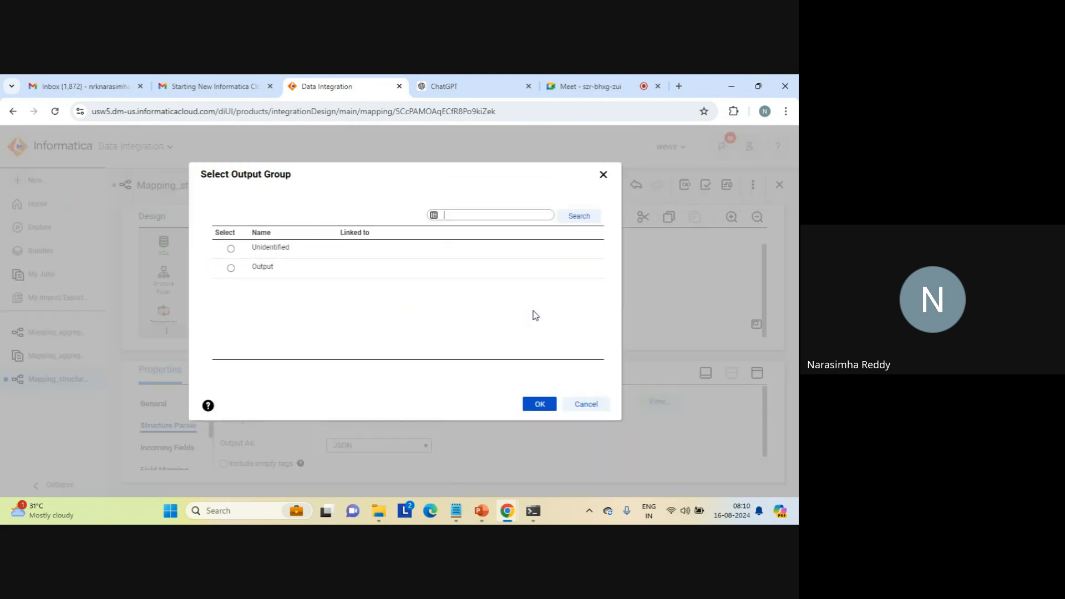
pyautogui.click(230, 269)
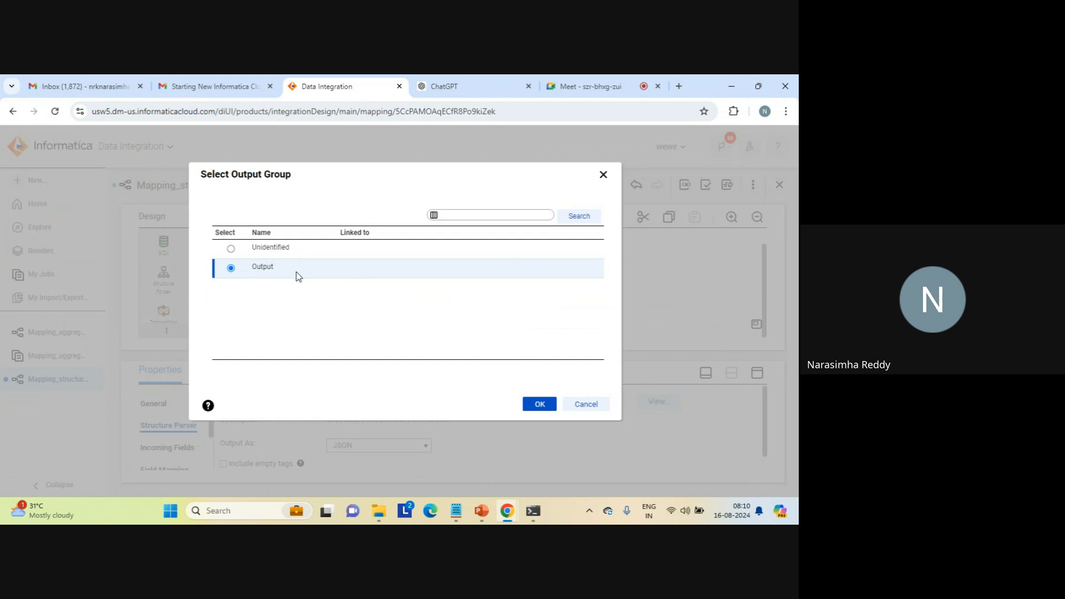
pyautogui.click(530, 402)
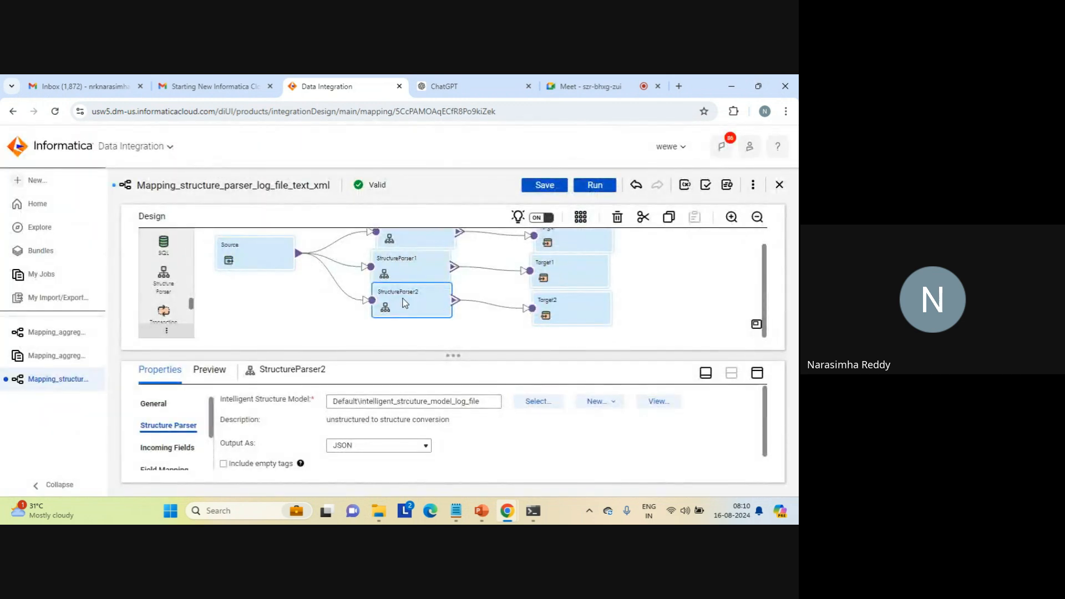
# - Map the incoming log_path field to FilePath in StructureParser2 and check the fields of its Output group
pyautogui.click(757, 372)
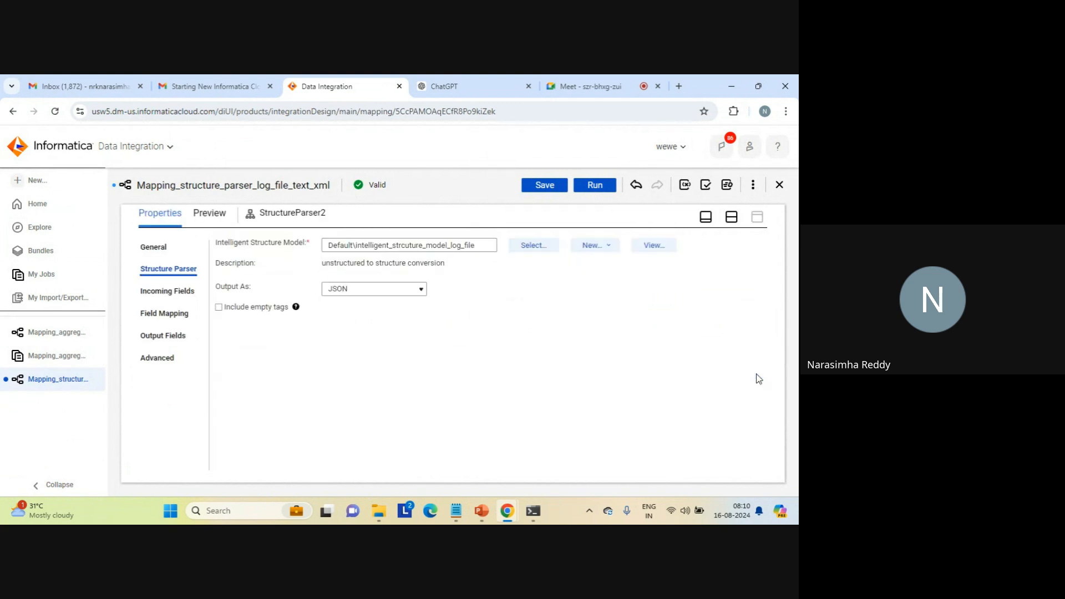
pyautogui.click(163, 290)
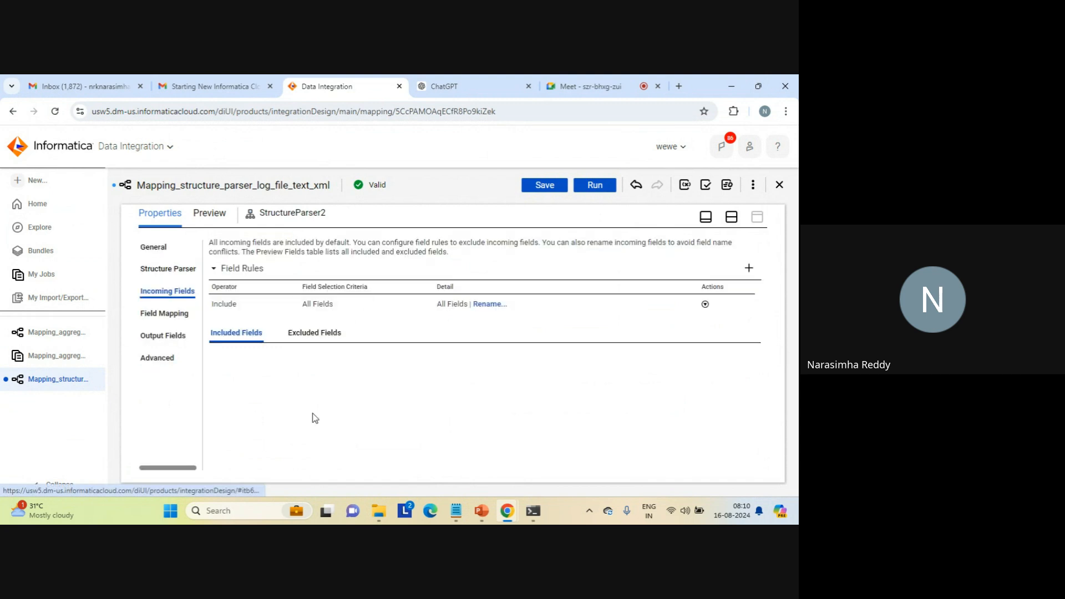
pyautogui.click(162, 315)
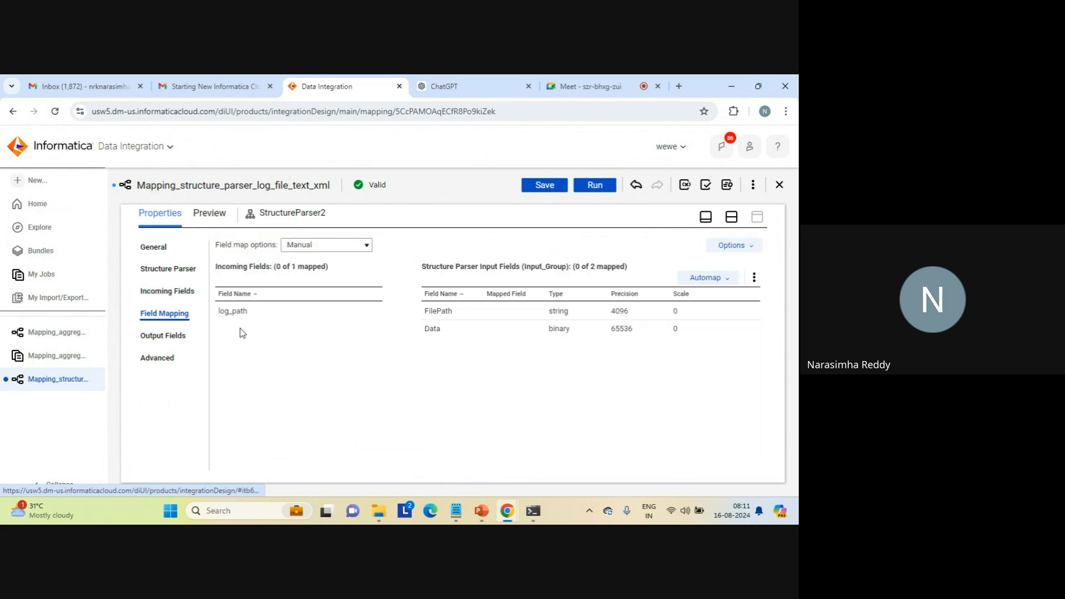
pyautogui.moveTo(295, 311); pyautogui.dragTo(425, 321)
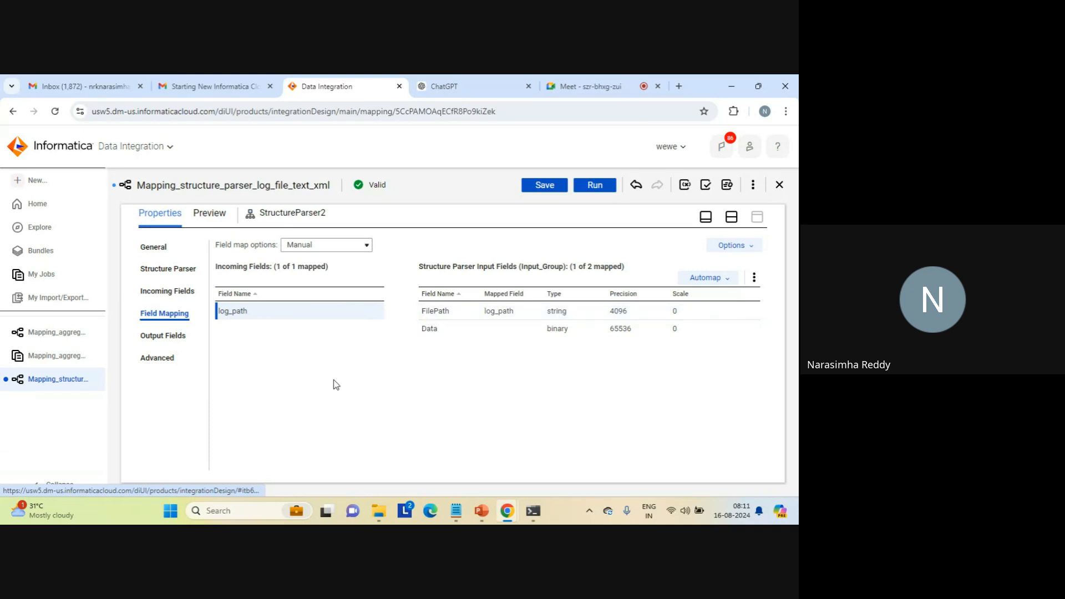
pyautogui.click(163, 335)
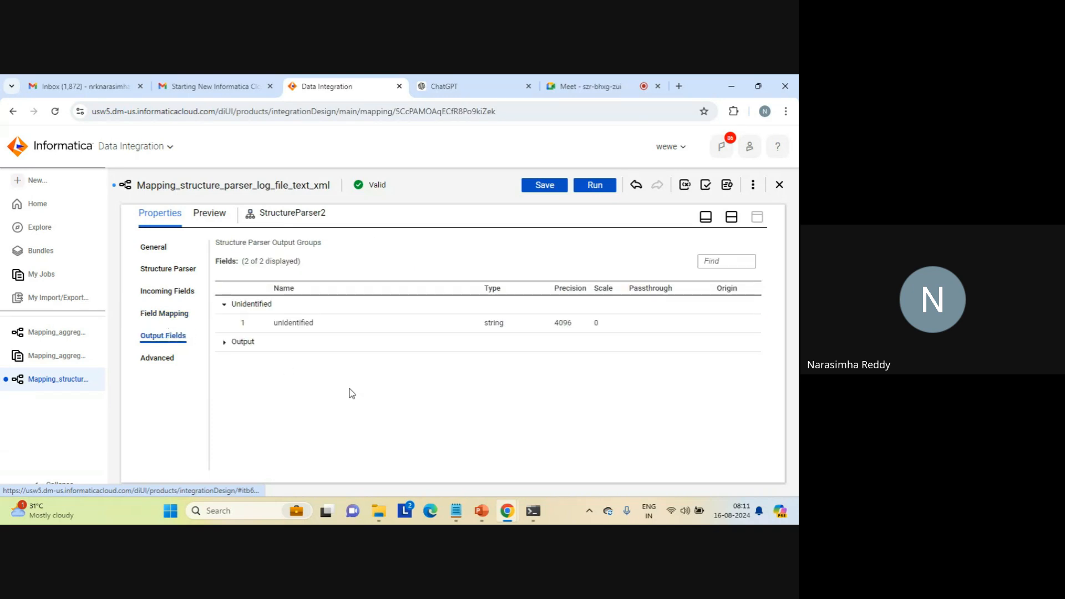
pyautogui.click(224, 342)
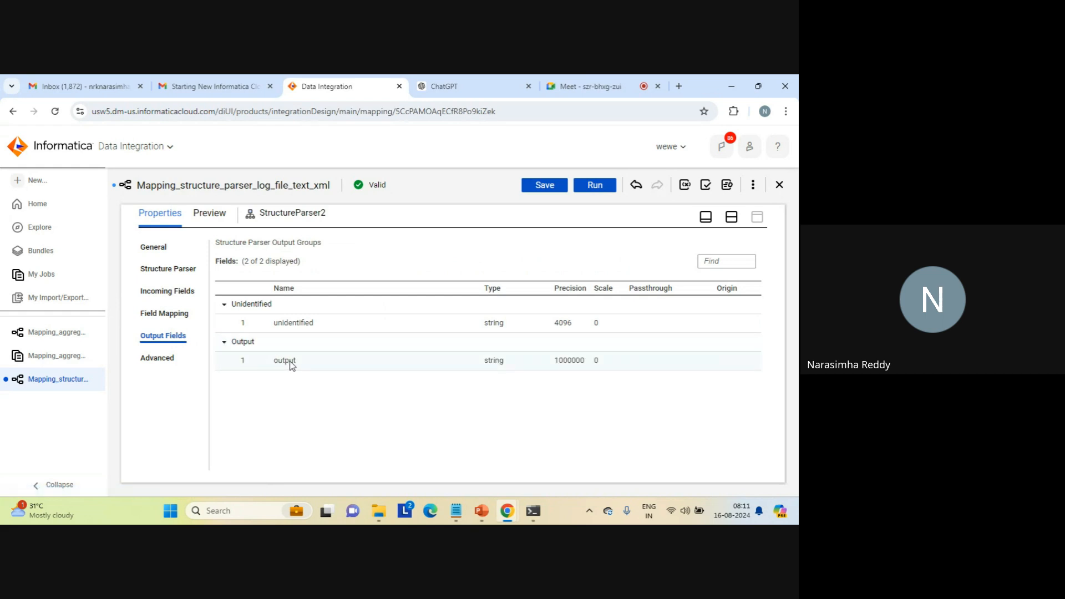
# - Set Target2's connection to the flat file connection target_file_connection1
pyautogui.click(732, 218)
pyautogui.click(568, 304)
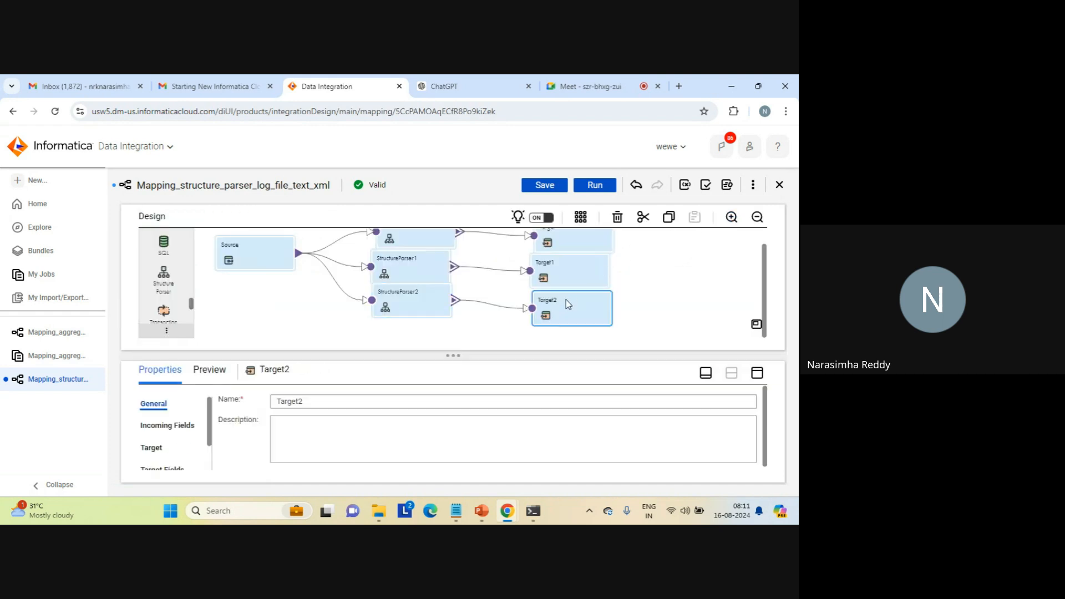
pyautogui.click(757, 373)
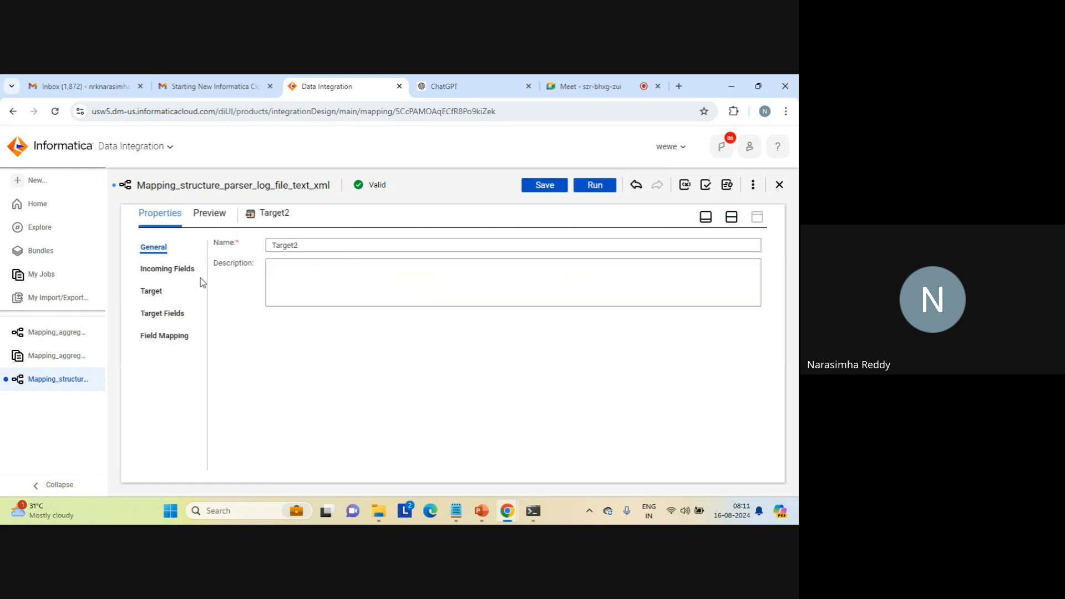
pyautogui.click(156, 288)
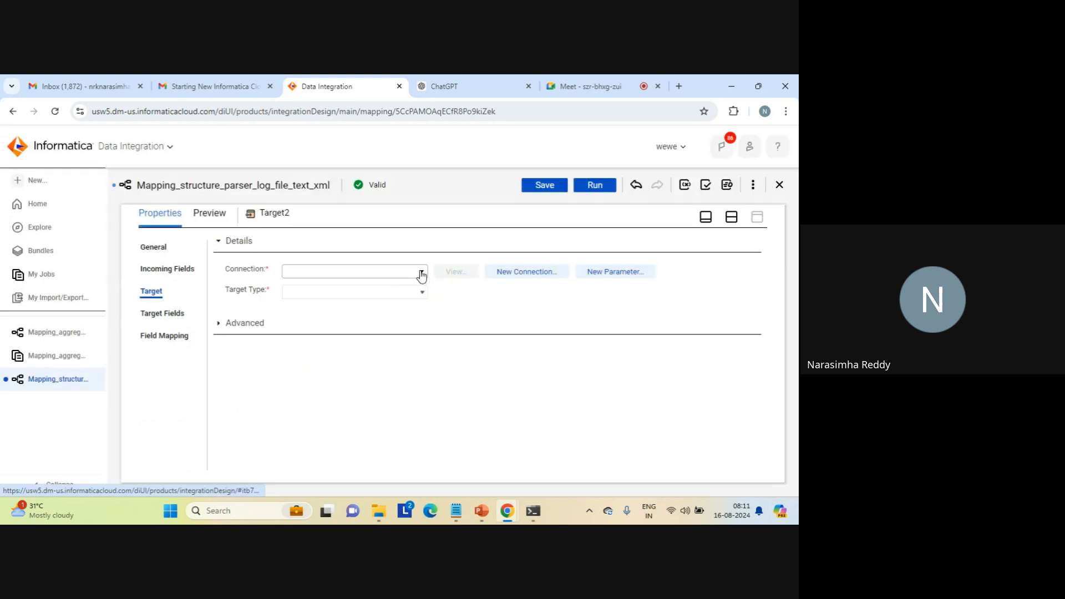
pyautogui.click(423, 272)
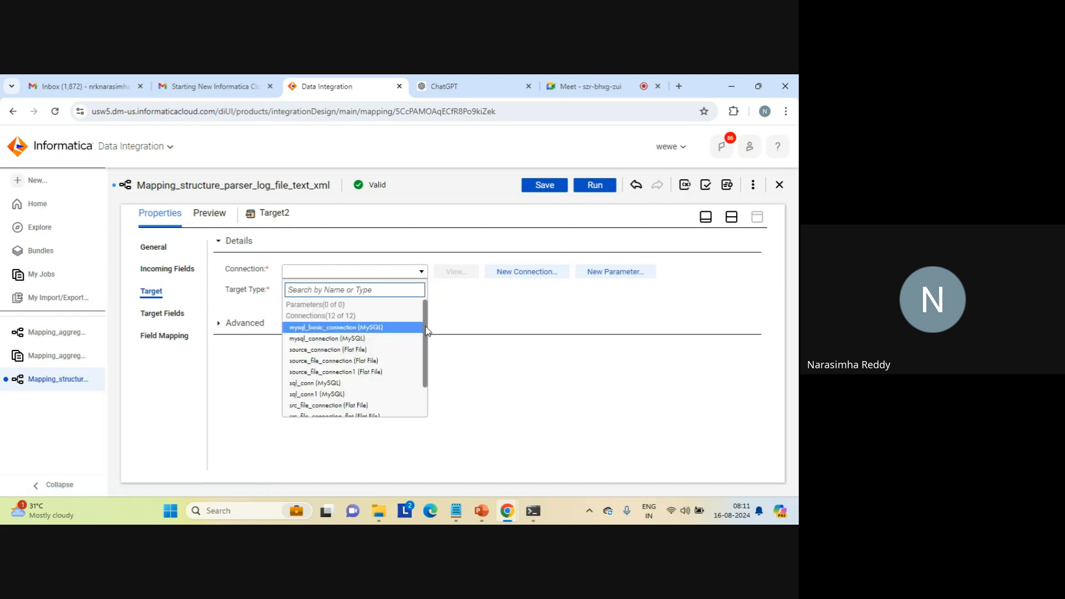
pyautogui.scroll(-2, 426, 332)
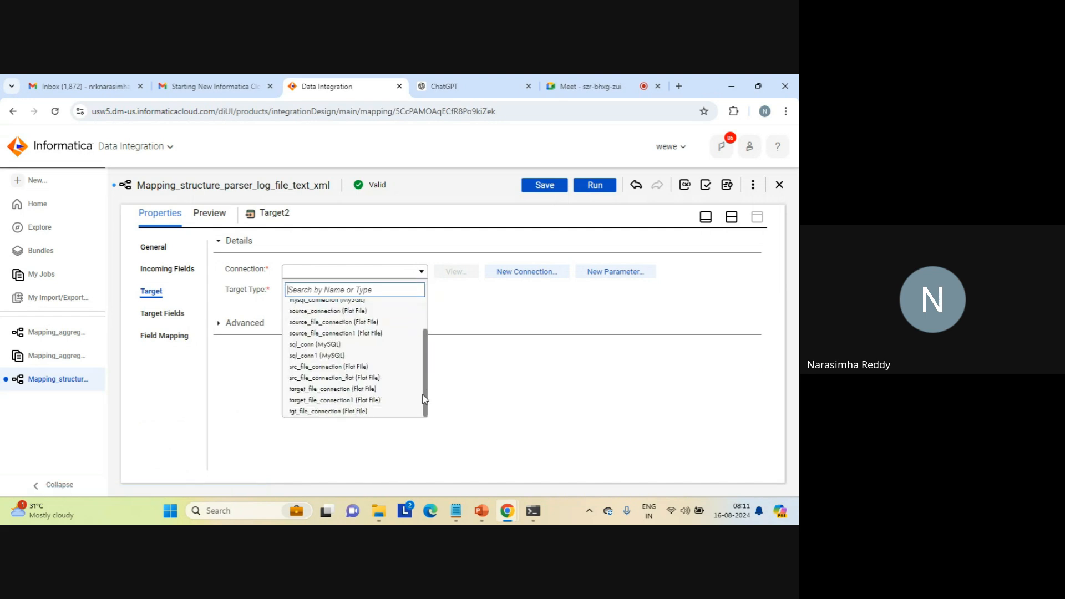
pyautogui.click(364, 401)
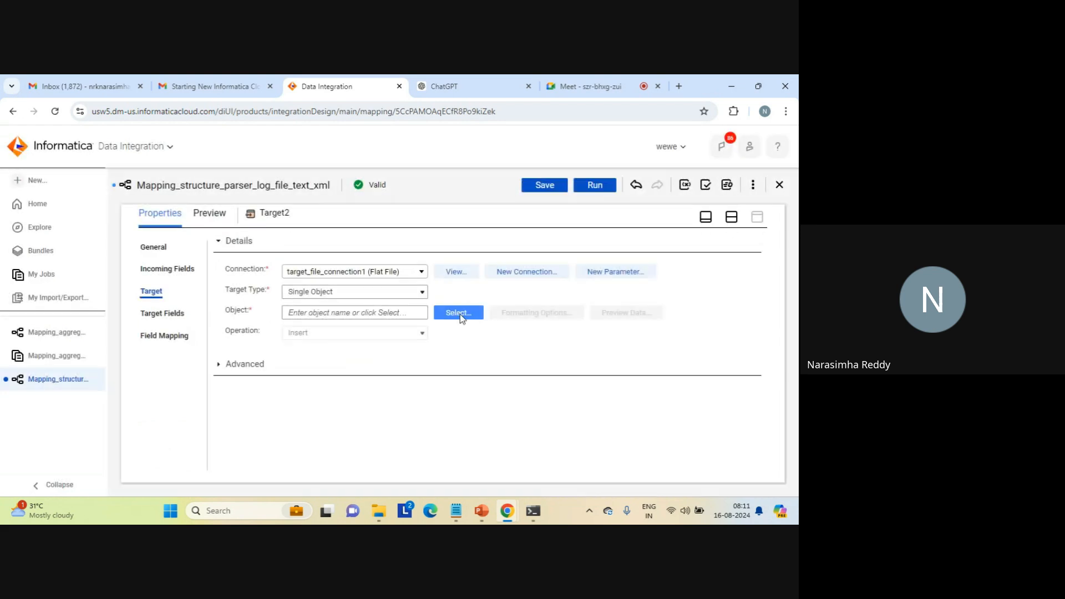
# - Try to set Target2's object to be created at runtime with the static file name structure_parser_json.txt
pyautogui.click(453, 313)
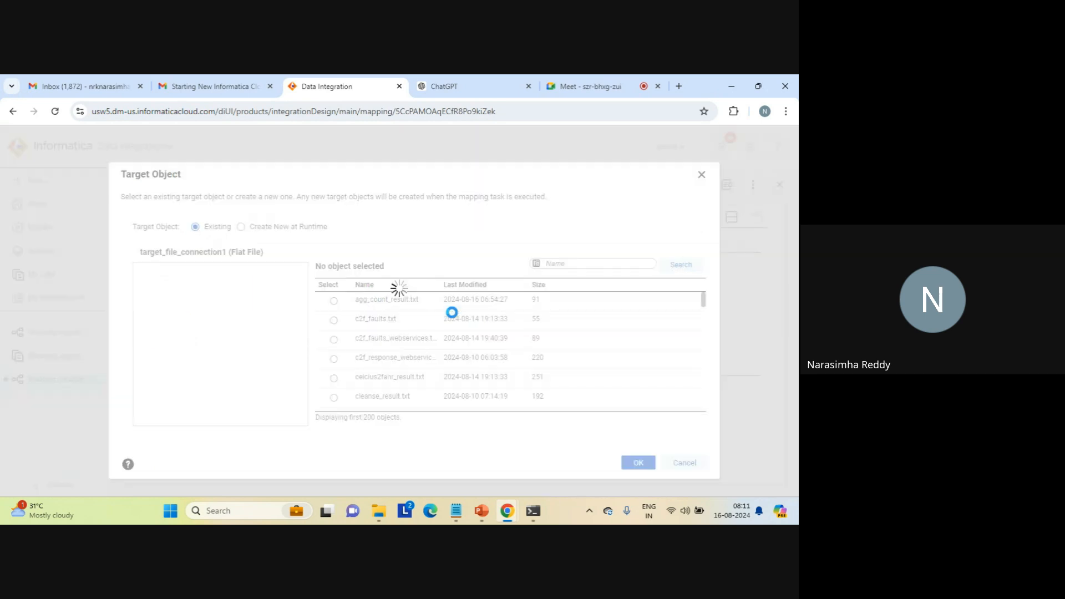
pyautogui.click(241, 227)
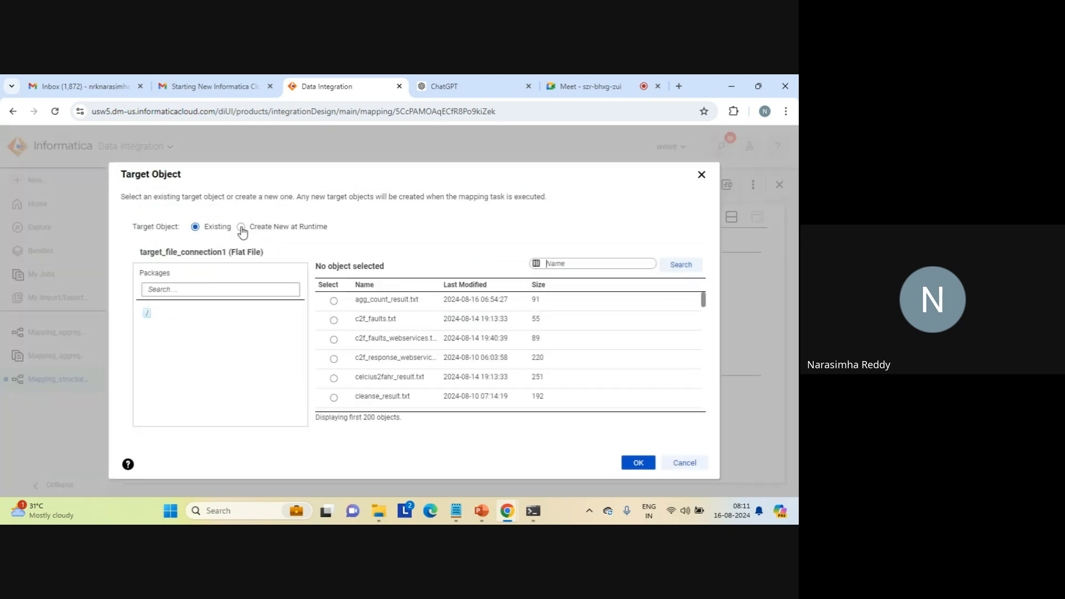
pyautogui.click(260, 326)
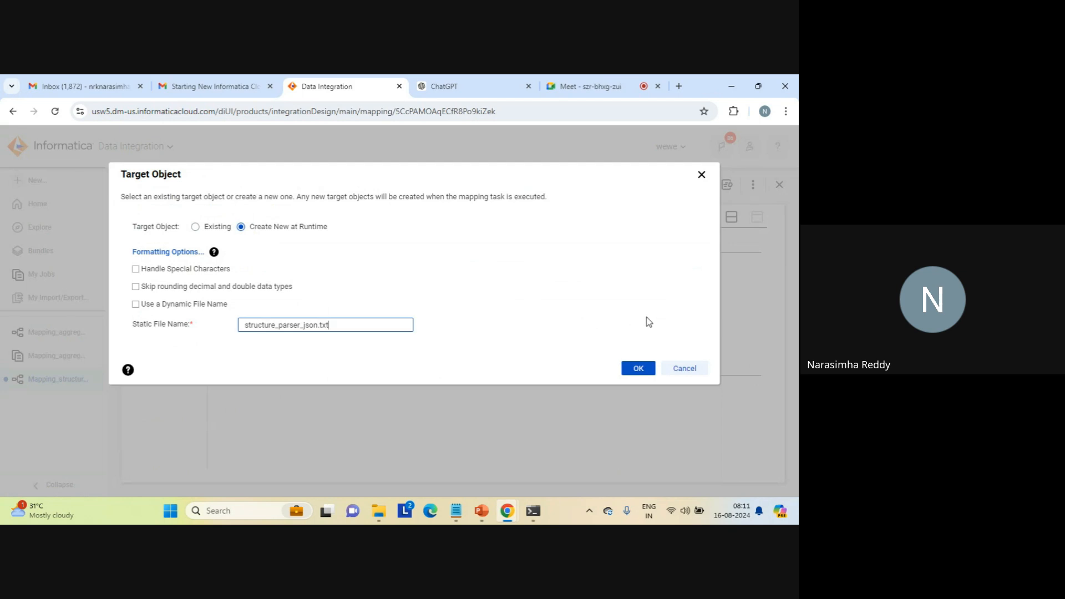
pyautogui.click(636, 367)
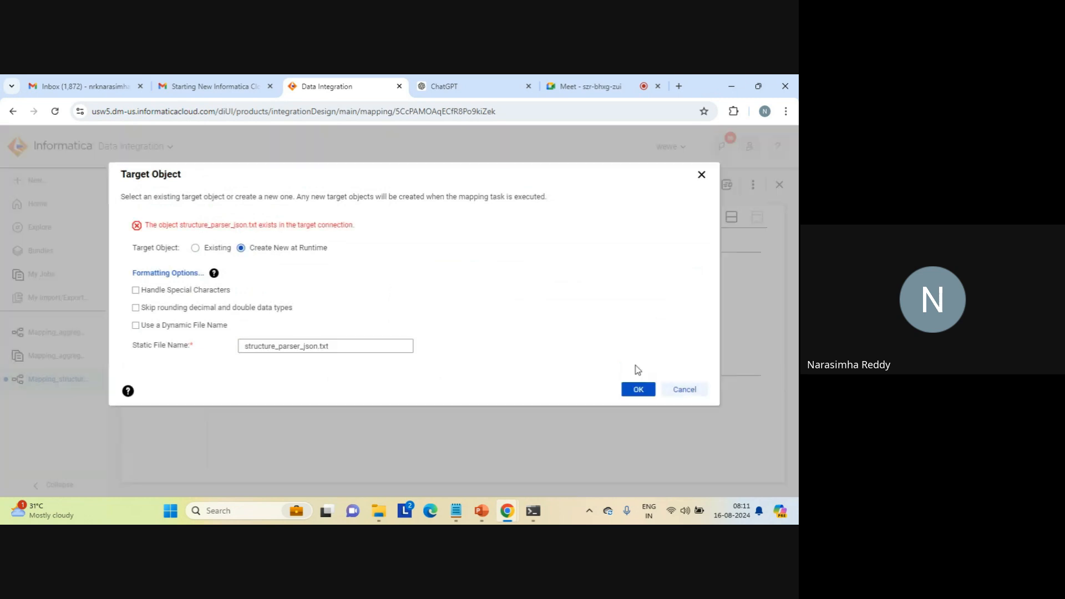
# - Change the static file name of Target2's runtime object to structure_parser_json_log.txt and accept the target object
pyautogui.click(320, 347)
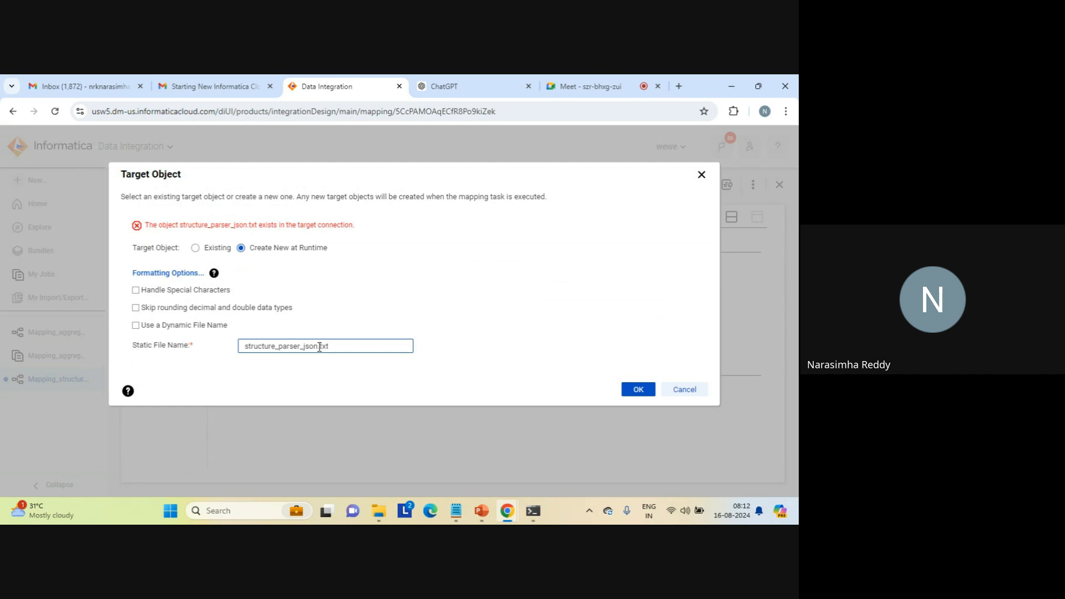
pyautogui.write('_log')
pyautogui.click(630, 390)
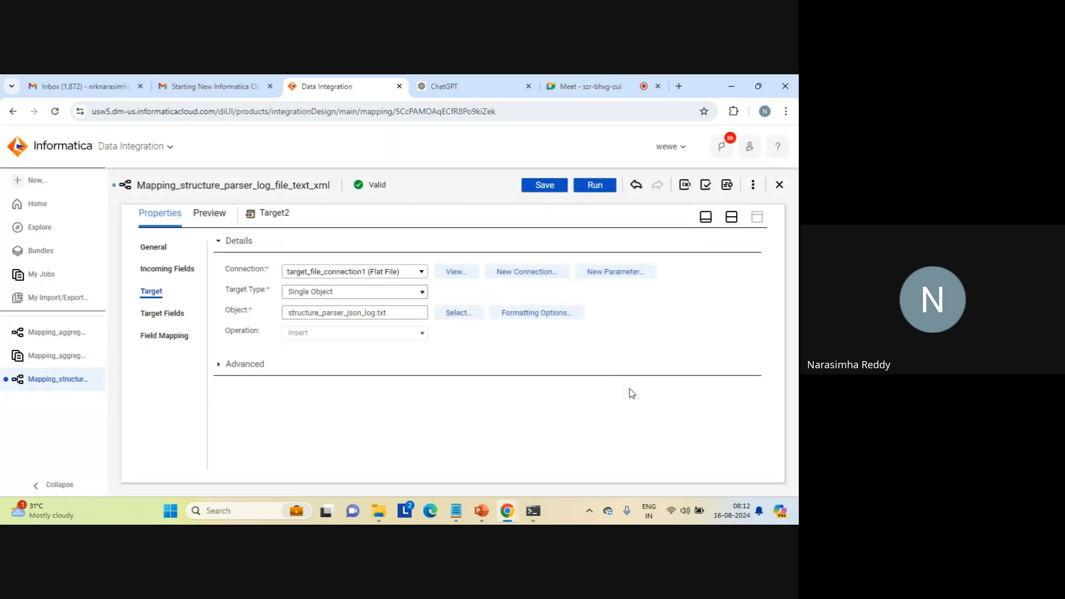
# - Rename the mapping as Mapping_structure_parser_log_file_text_xml_json and save it
pyautogui.click(731, 217)
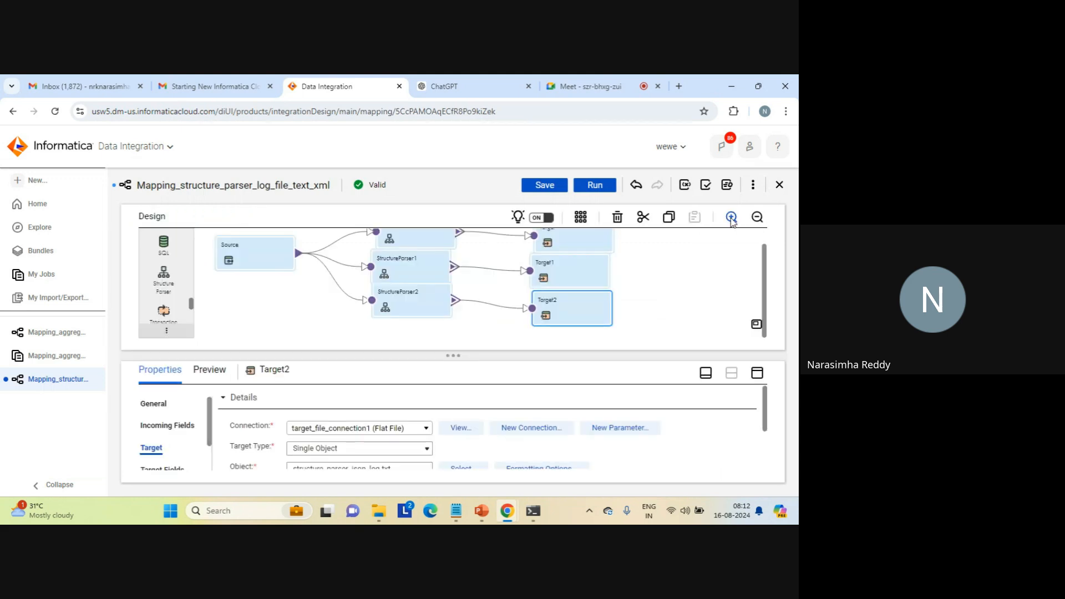
pyautogui.click(270, 310)
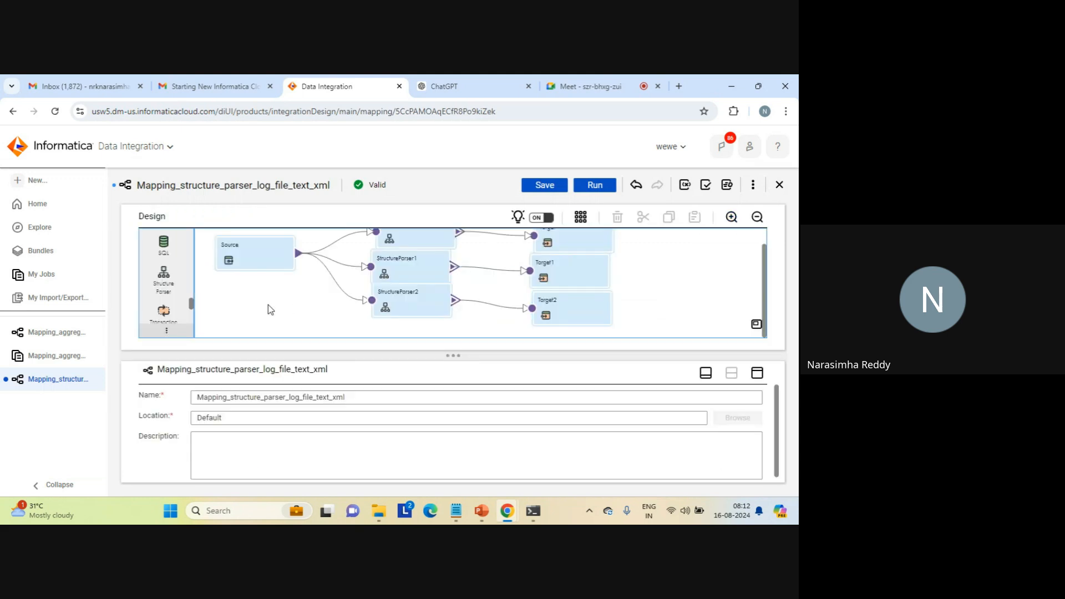
pyautogui.click(351, 395)
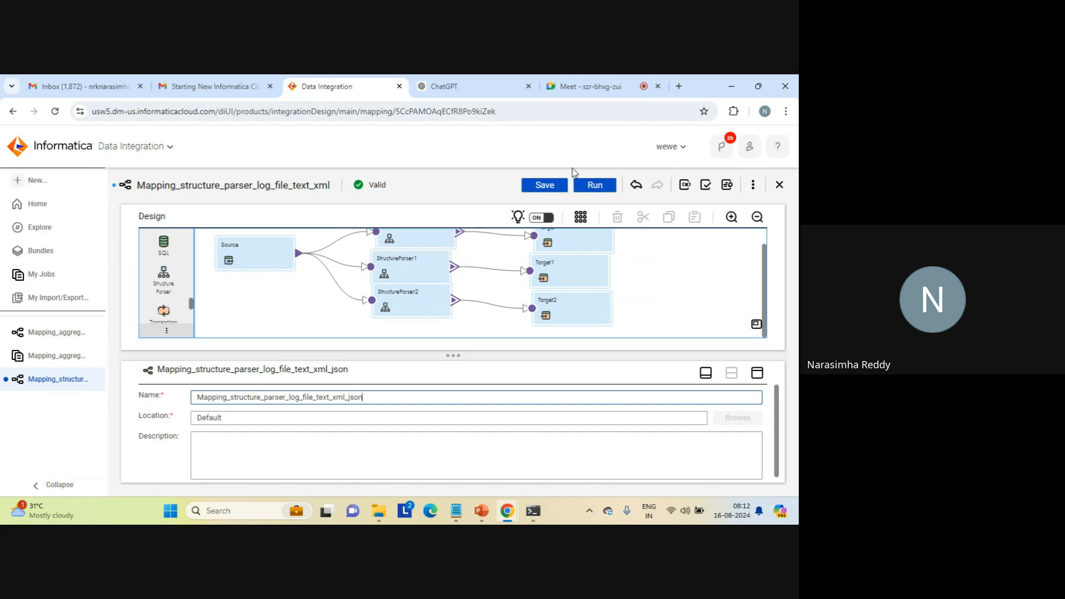
pyautogui.click(544, 187)
pyautogui.click(545, 188)
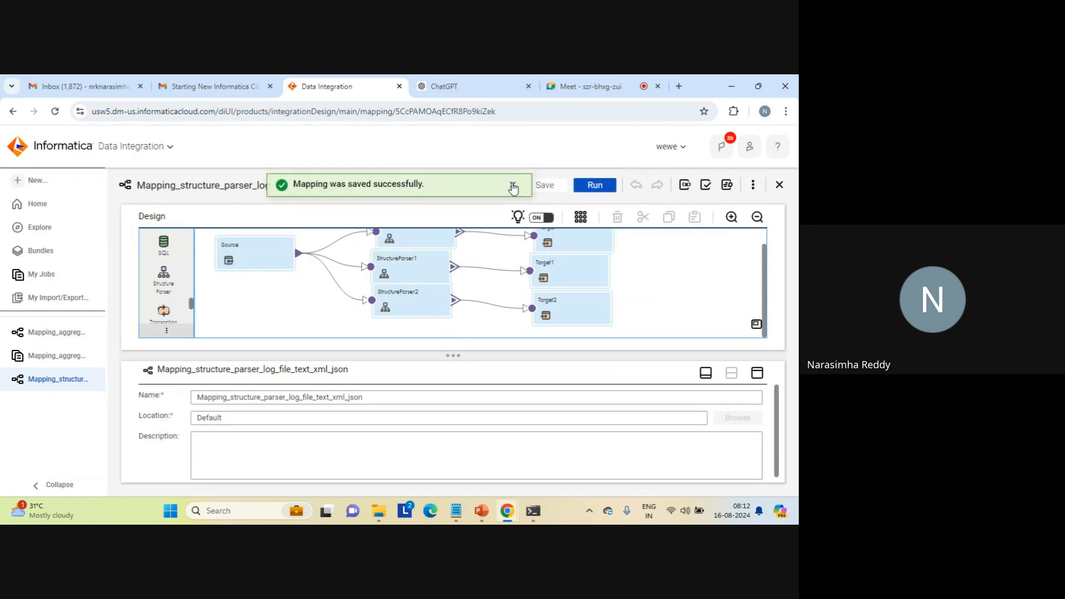
pyautogui.click(512, 187)
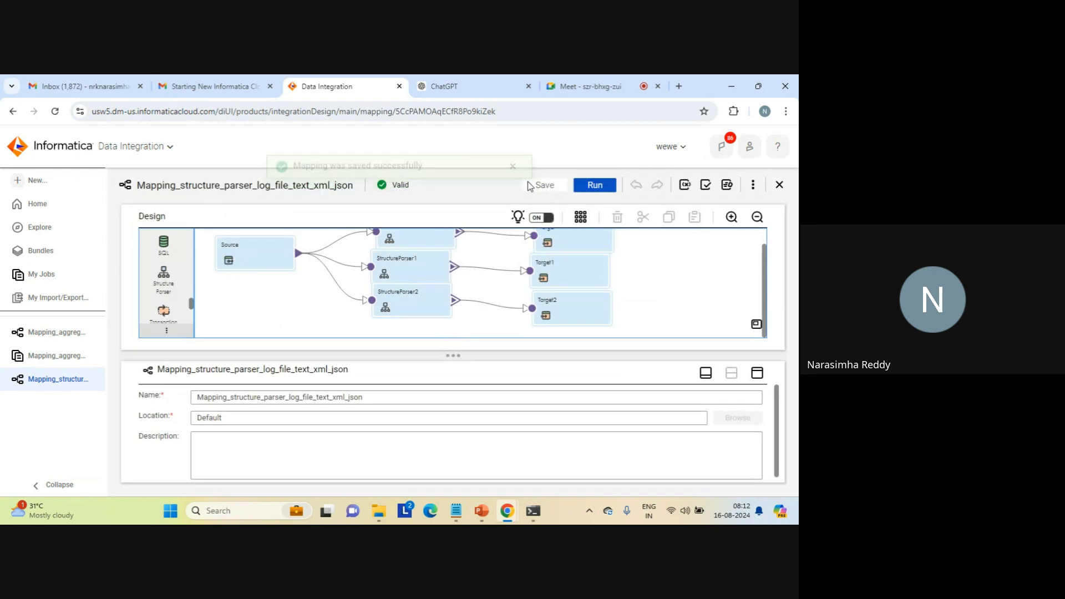
# - Run Mapping_structure_parser_log_file_text_xml_json and open its job in the jobs list
pyautogui.click(593, 189)
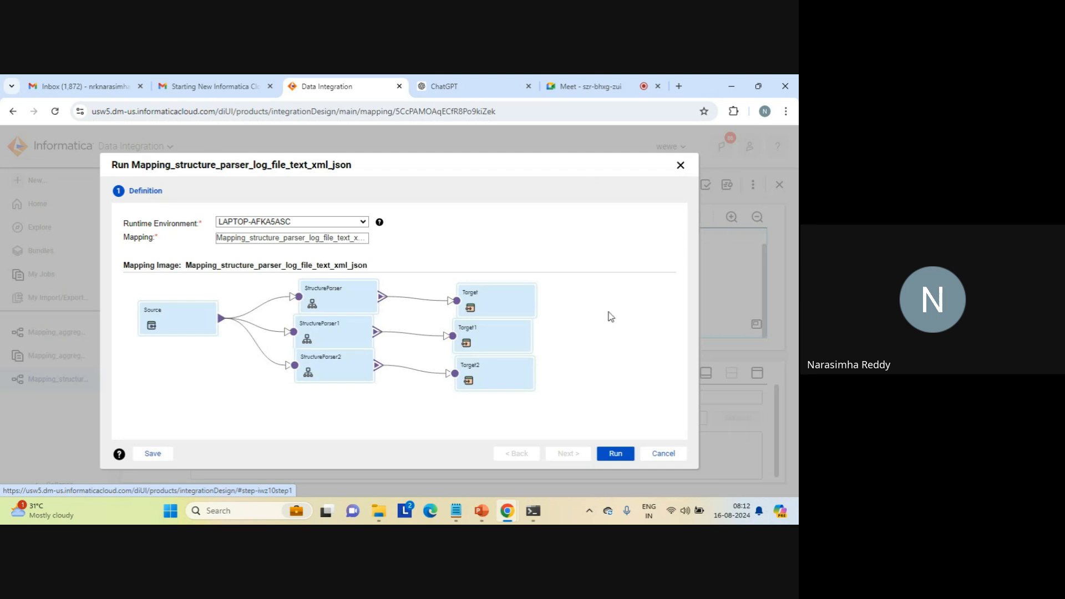
pyautogui.click(615, 454)
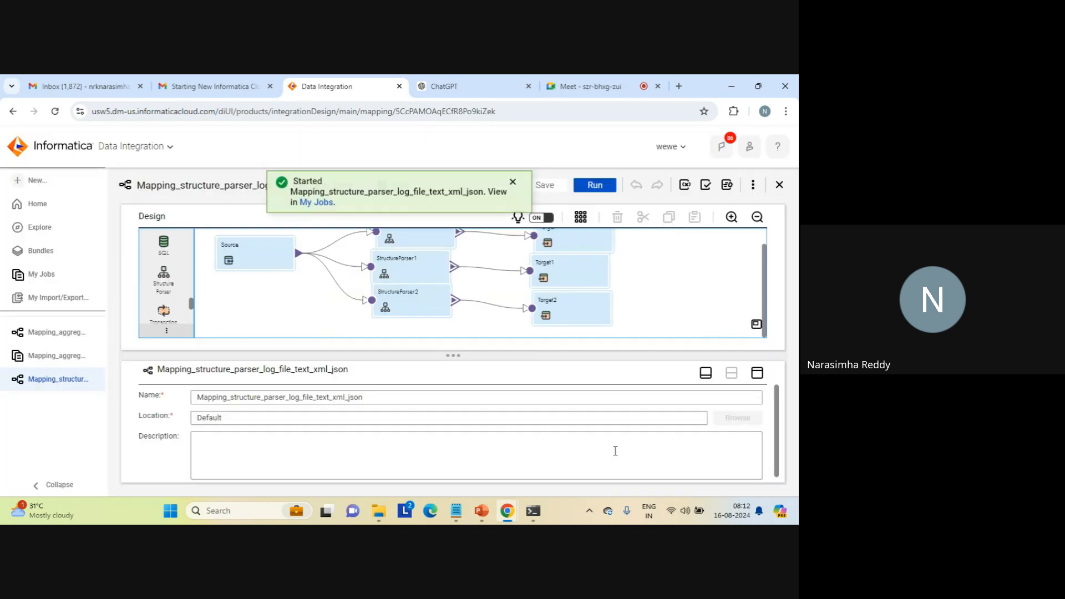
pyautogui.click(315, 207)
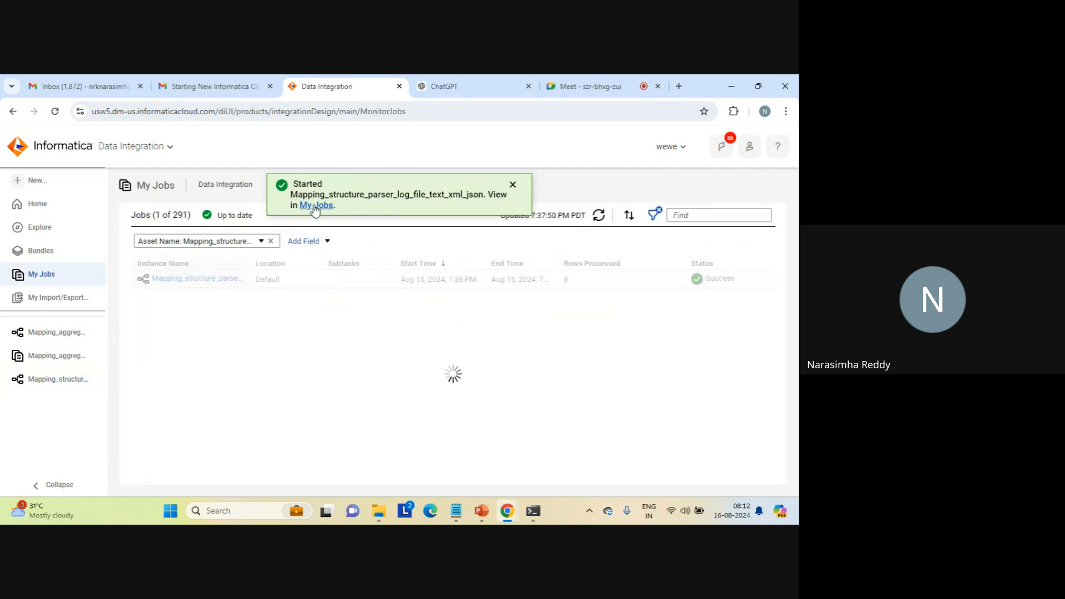
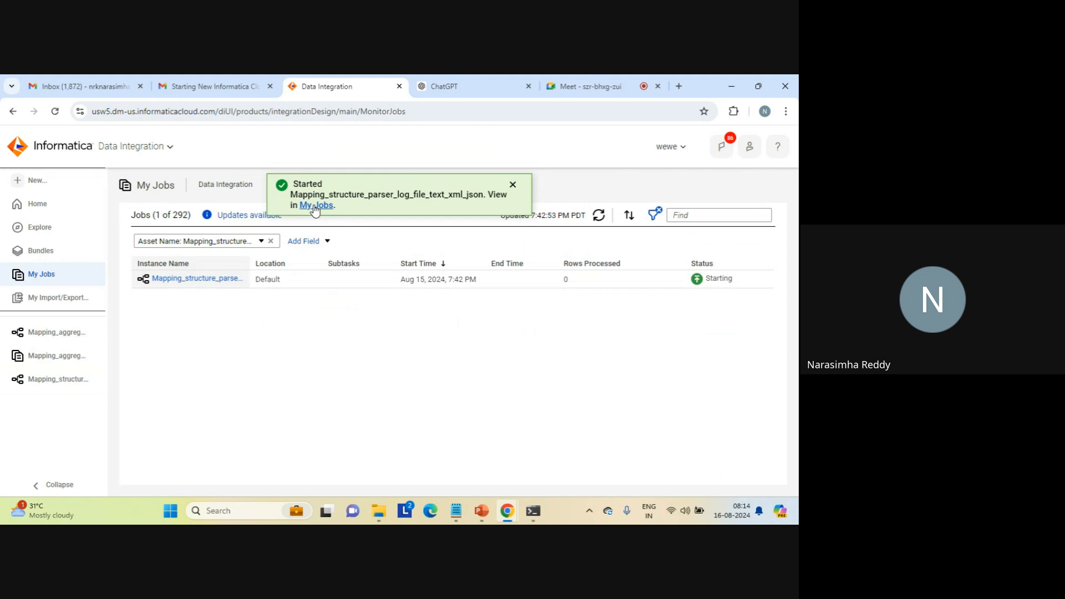
# - Refresh the mapping job's status, sort the C: drive's target folder by modification date and open structure_parser_json_log
pyautogui.click(512, 185)
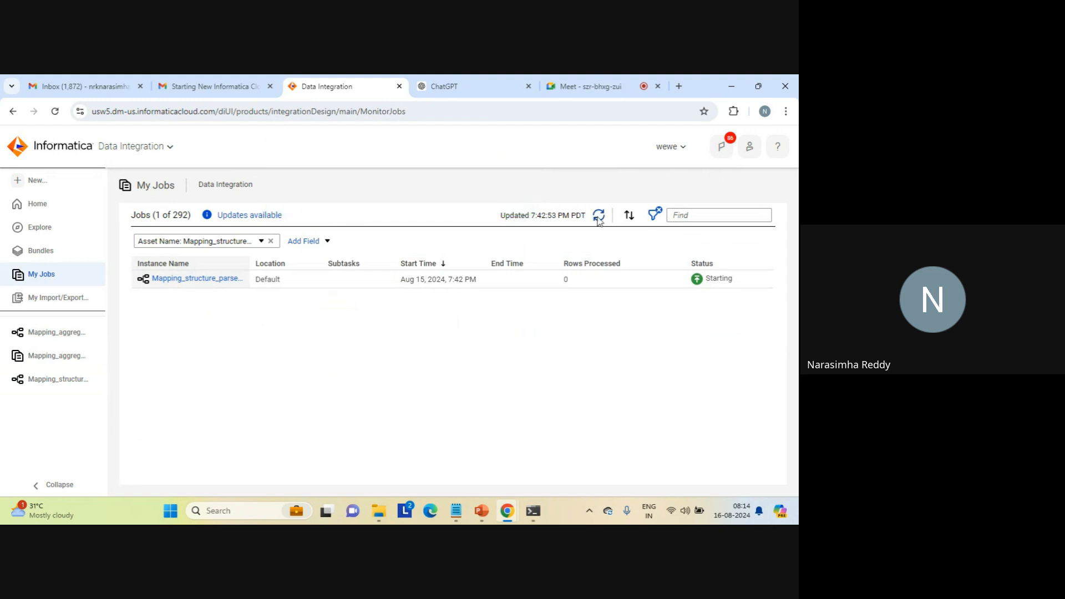
pyautogui.click(599, 216)
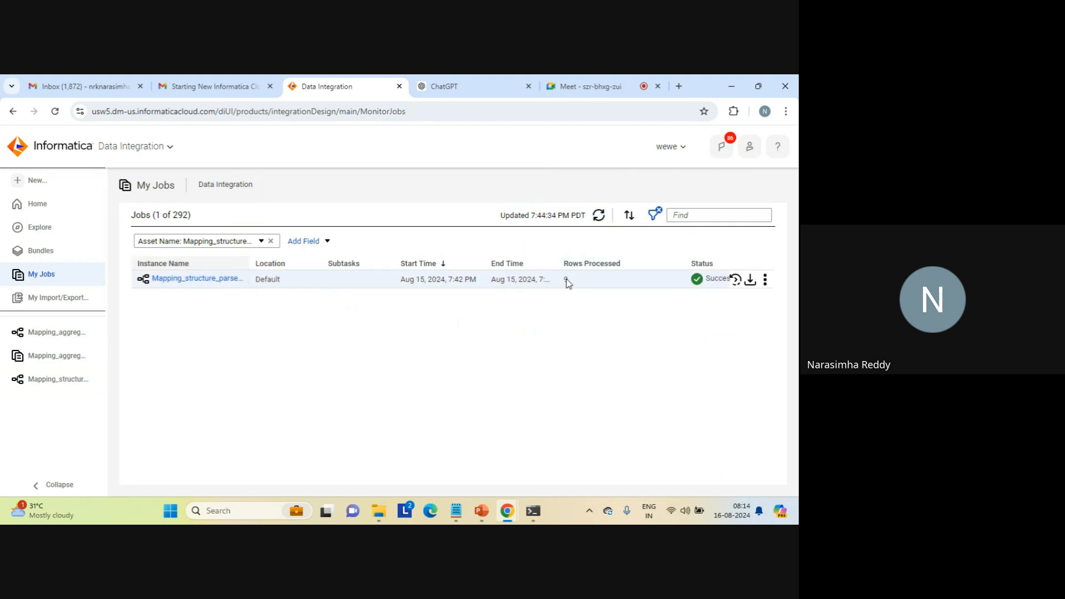
pyautogui.moveTo(379, 511)
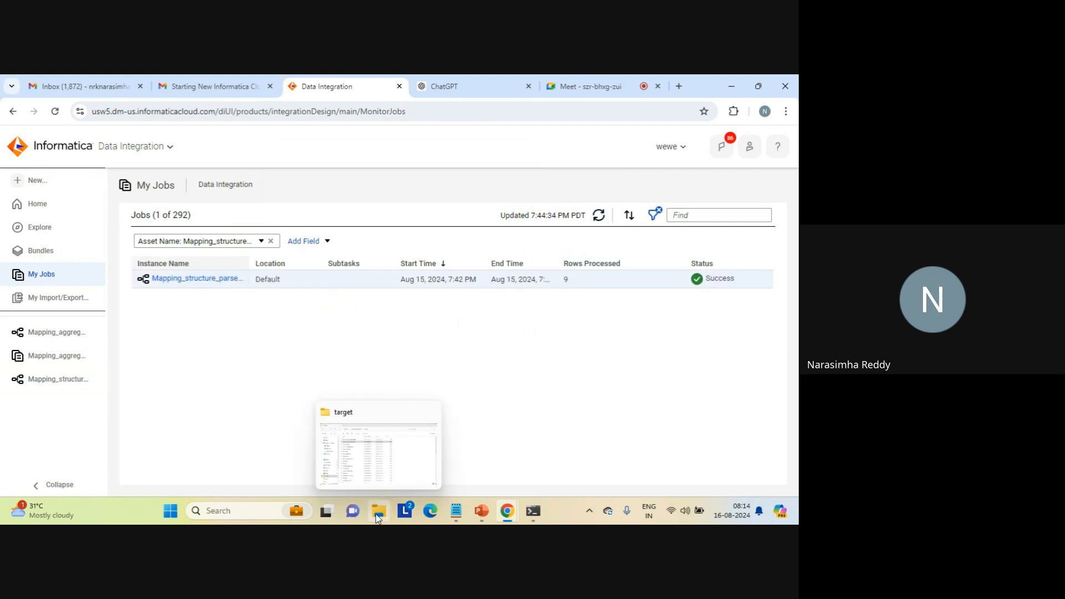
pyautogui.click(396, 459)
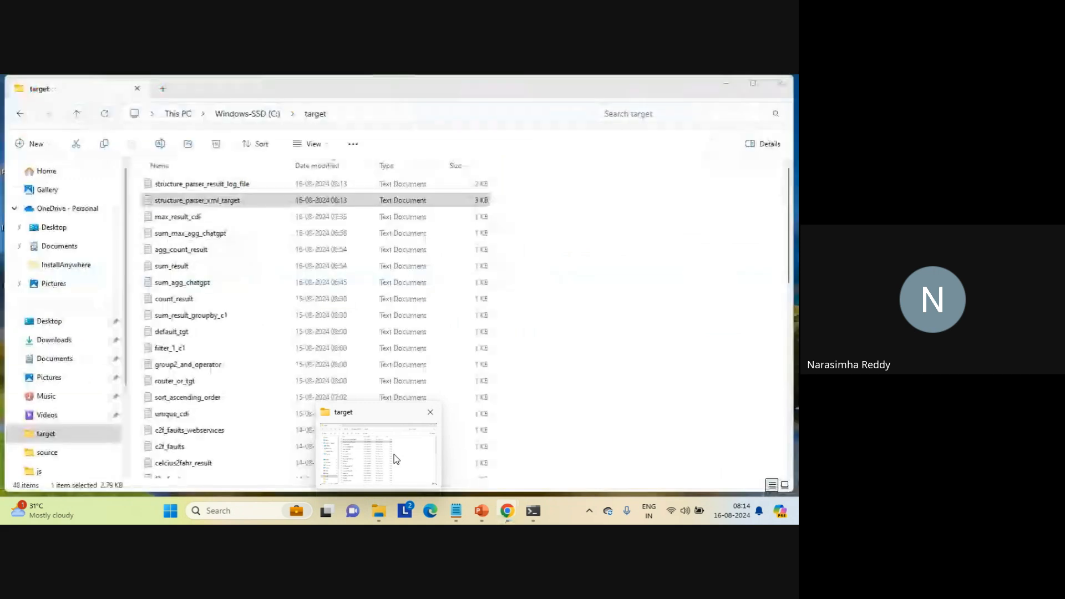
pyautogui.click(331, 166)
pyautogui.click(330, 166)
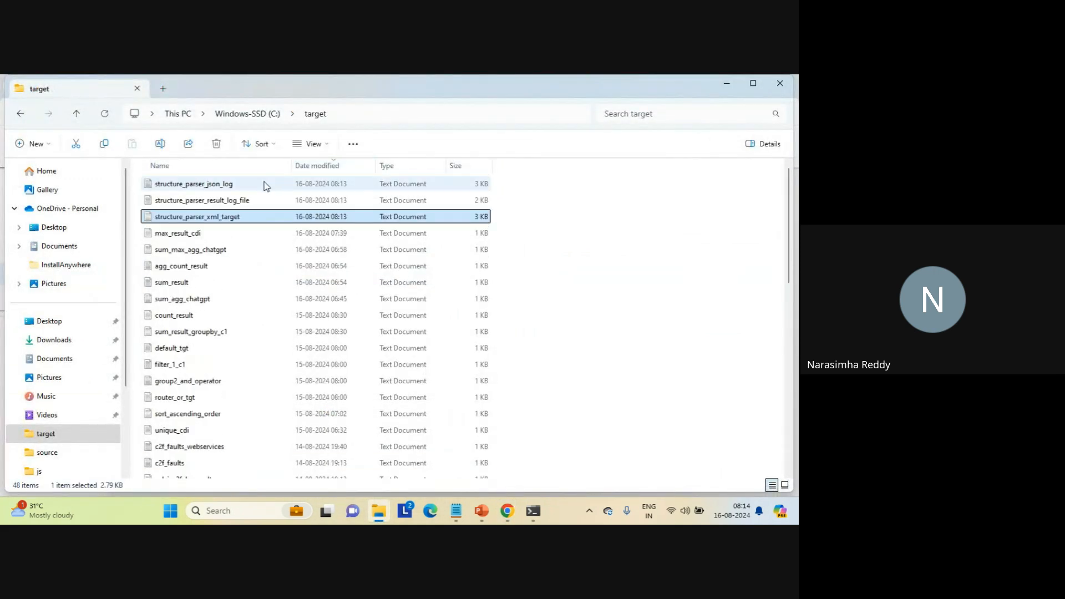
pyautogui.click(227, 186)
pyautogui.doubleClick(228, 186)
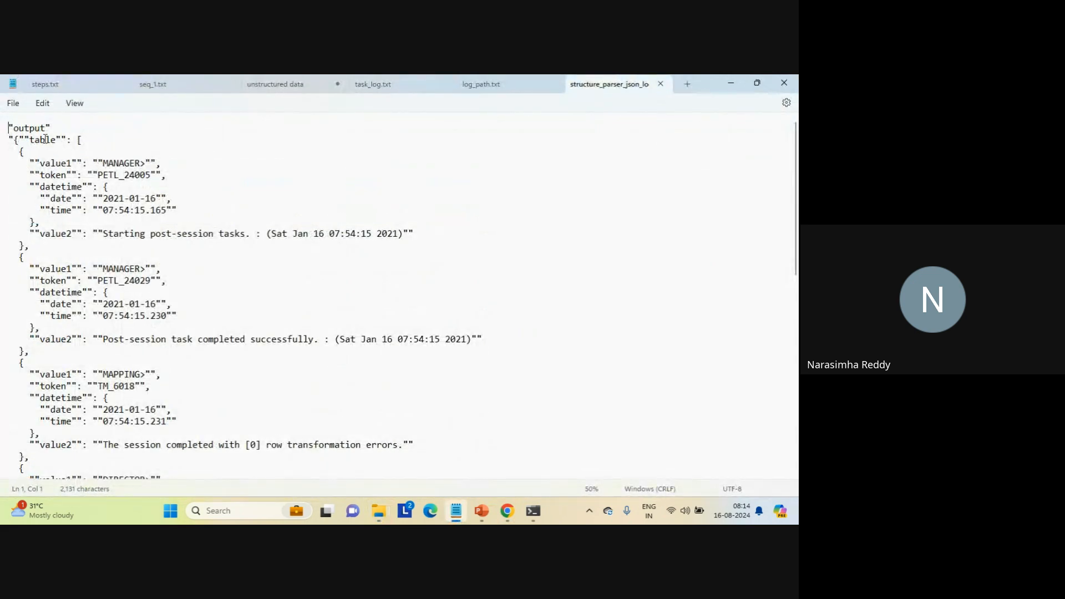
# - Examine the first two records under the table key in structure_parser_json_log, and close the file
pyautogui.doubleClick(45, 139)
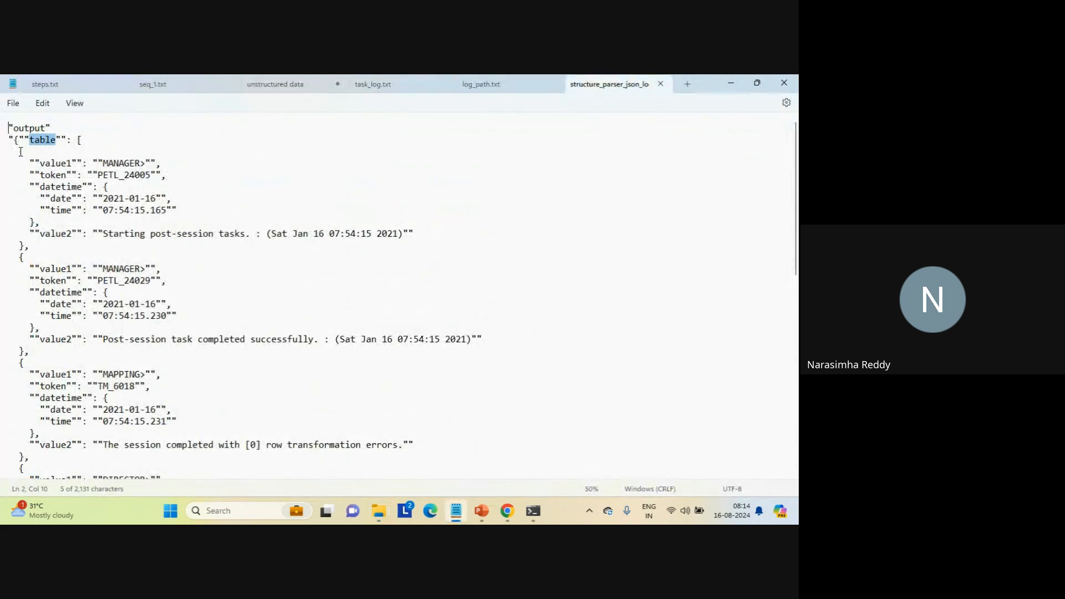
pyautogui.moveTo(20, 152); pyautogui.dragTo(61, 250)
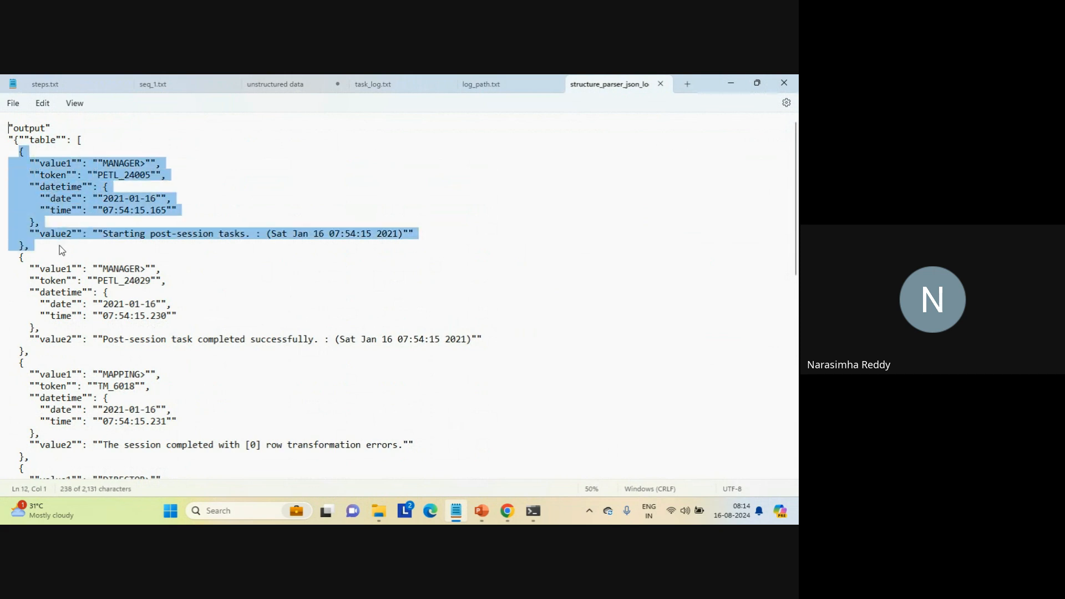
pyautogui.click(59, 245)
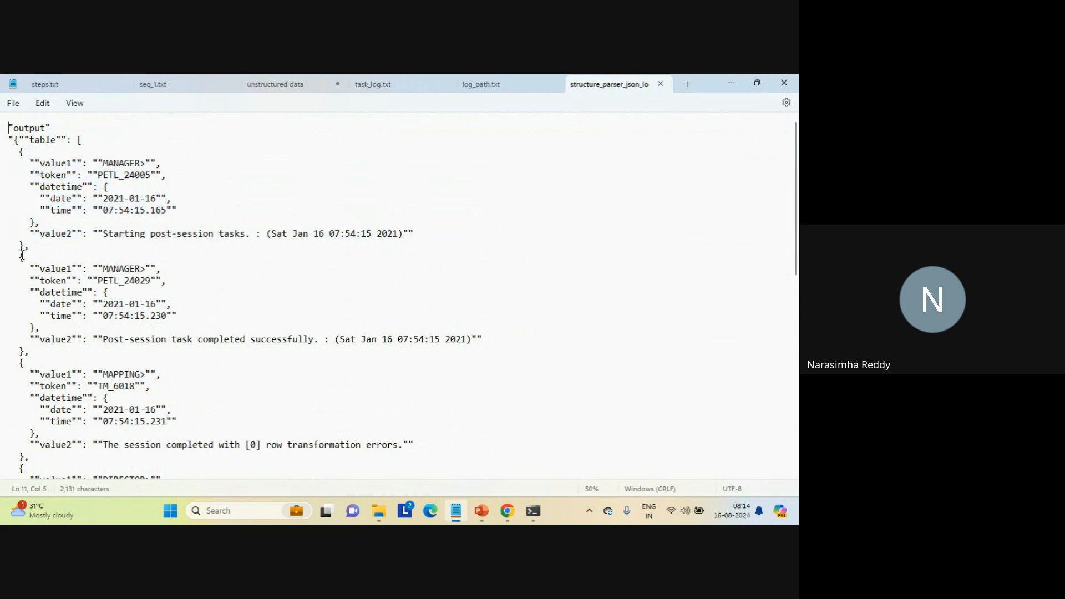
pyautogui.moveTo(22, 256); pyautogui.dragTo(50, 350)
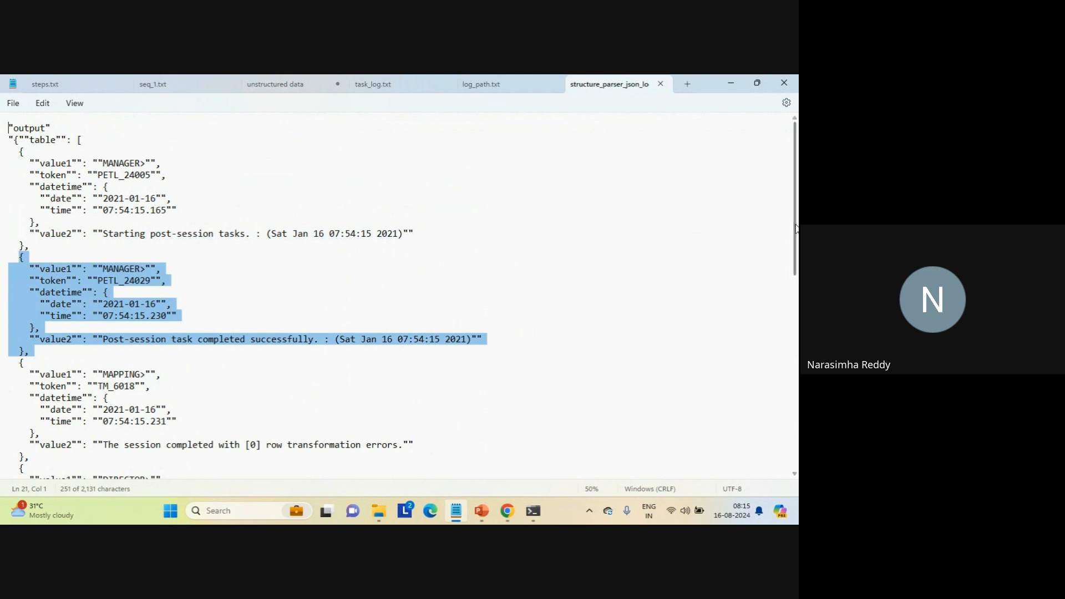
pyautogui.moveTo(796, 229); pyautogui.dragTo(793, 178)
pyautogui.click(661, 84)
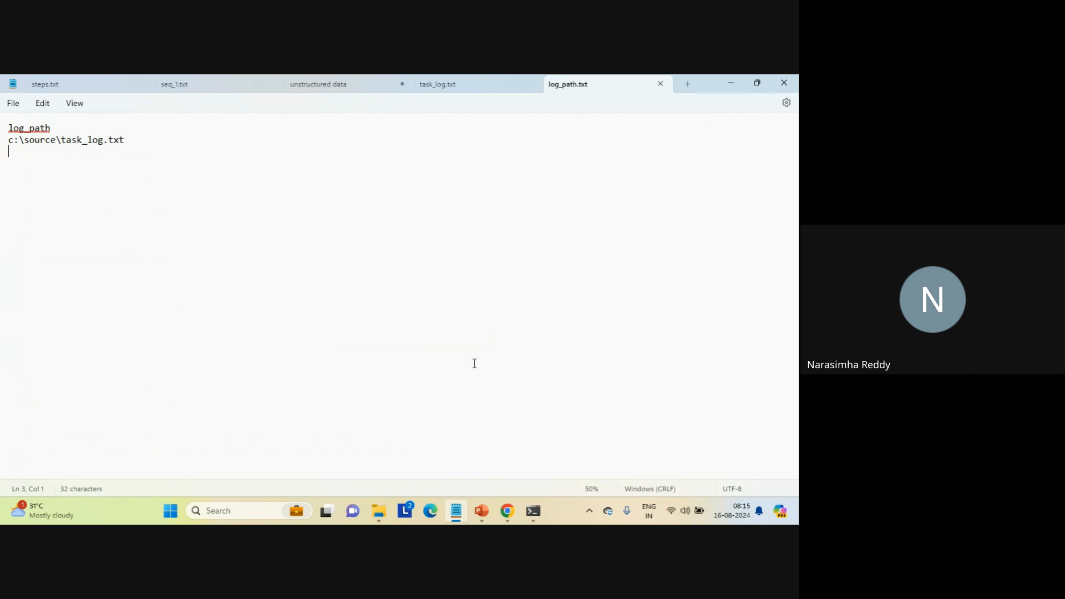
# - Return to Mapping_structure_parser_log_file_text_xml_json in the browser and review the output format options of StructureParser2
pyautogui.moveTo(507, 511)
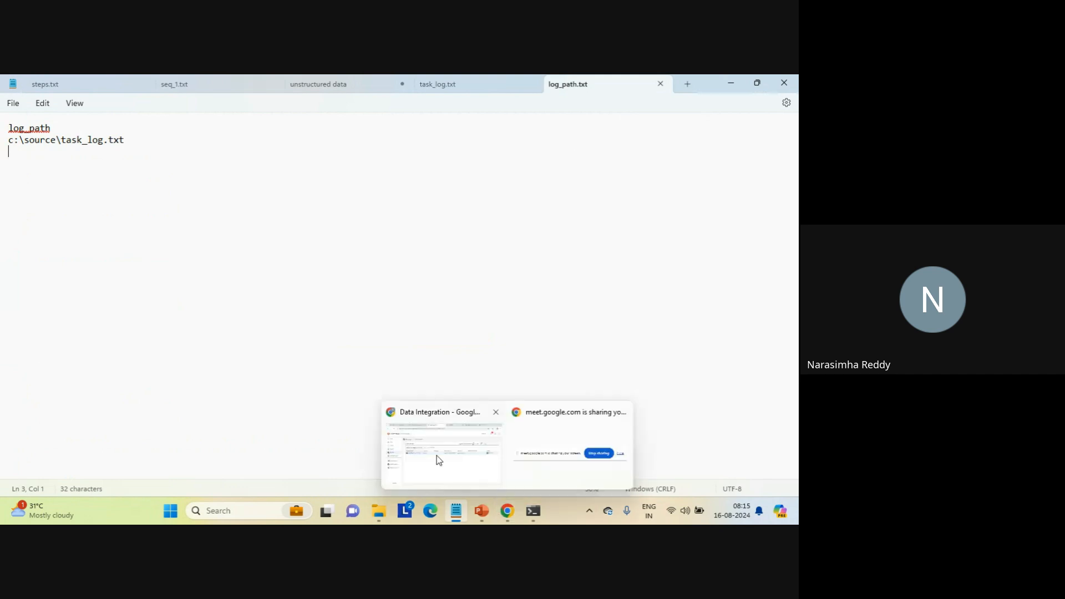
pyautogui.click(437, 455)
pyautogui.click(58, 379)
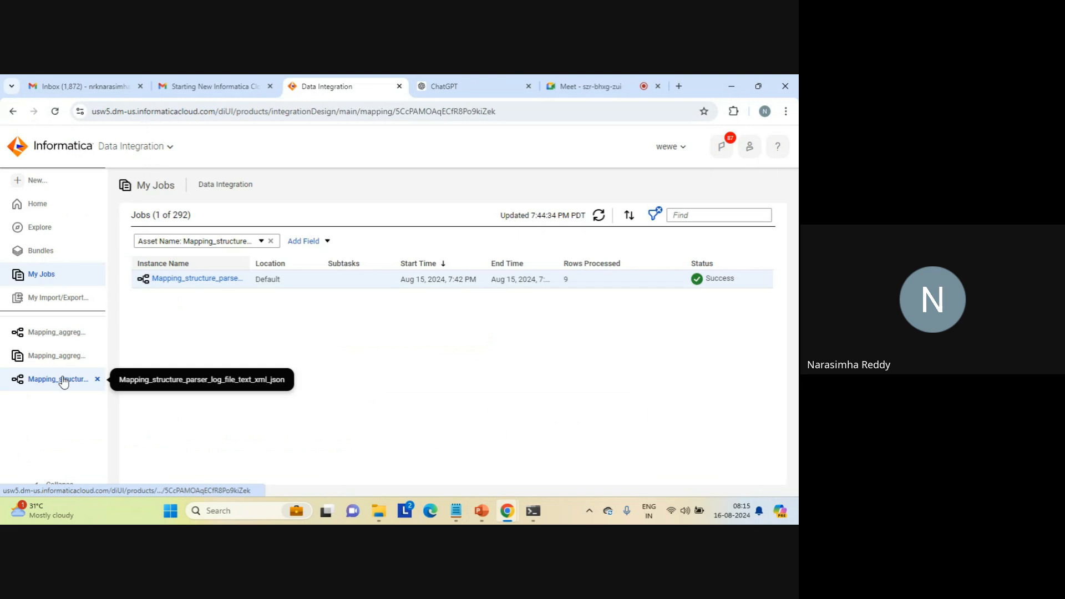
pyautogui.click(409, 291)
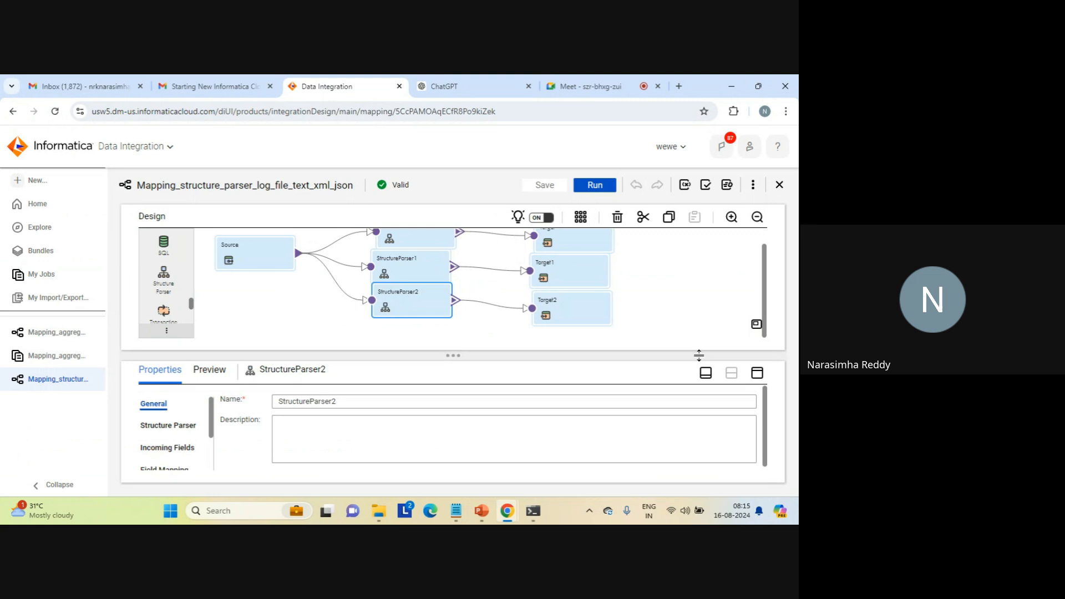
pyautogui.click(760, 376)
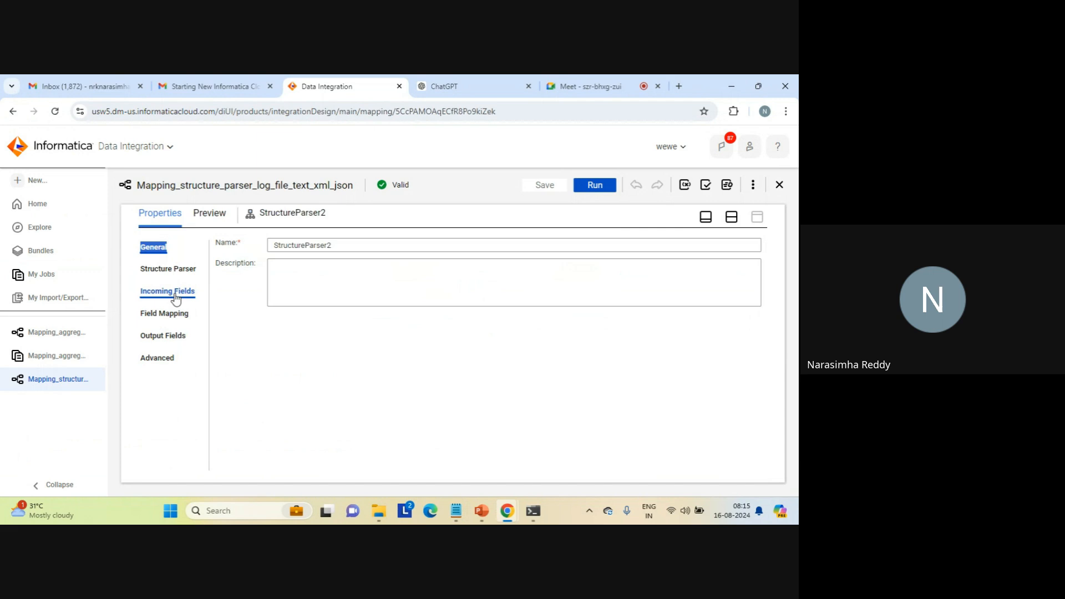
pyautogui.click(158, 269)
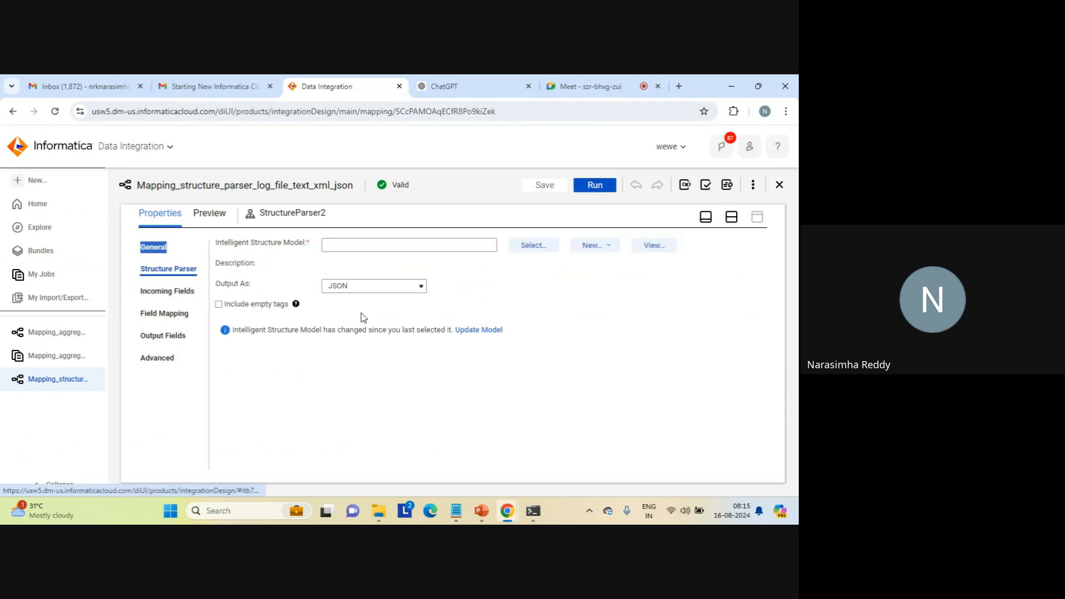
pyautogui.click(420, 290)
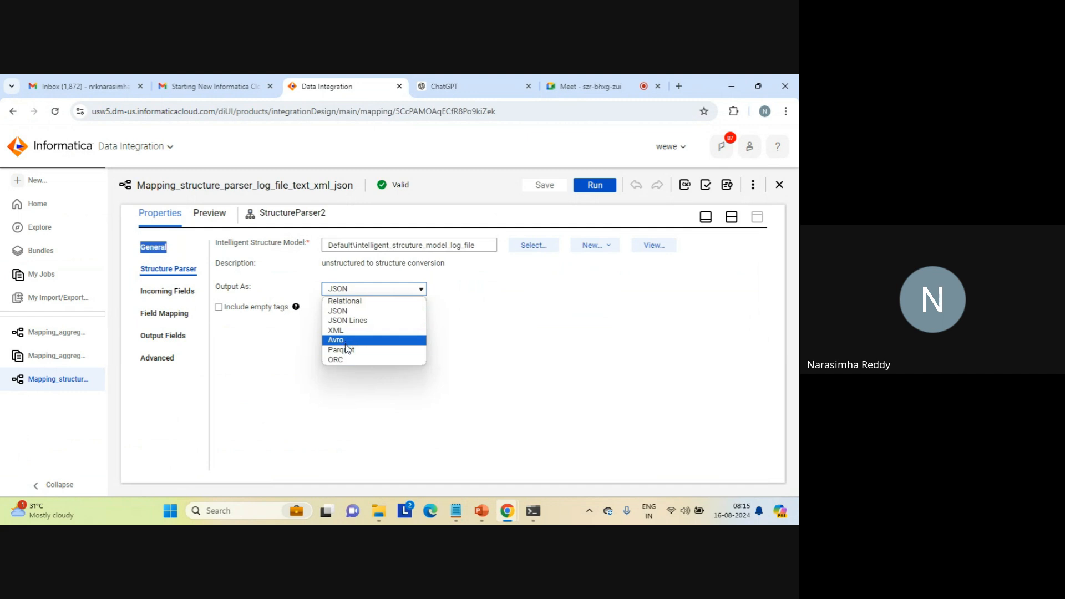
pyautogui.click(364, 387)
pyautogui.click(362, 385)
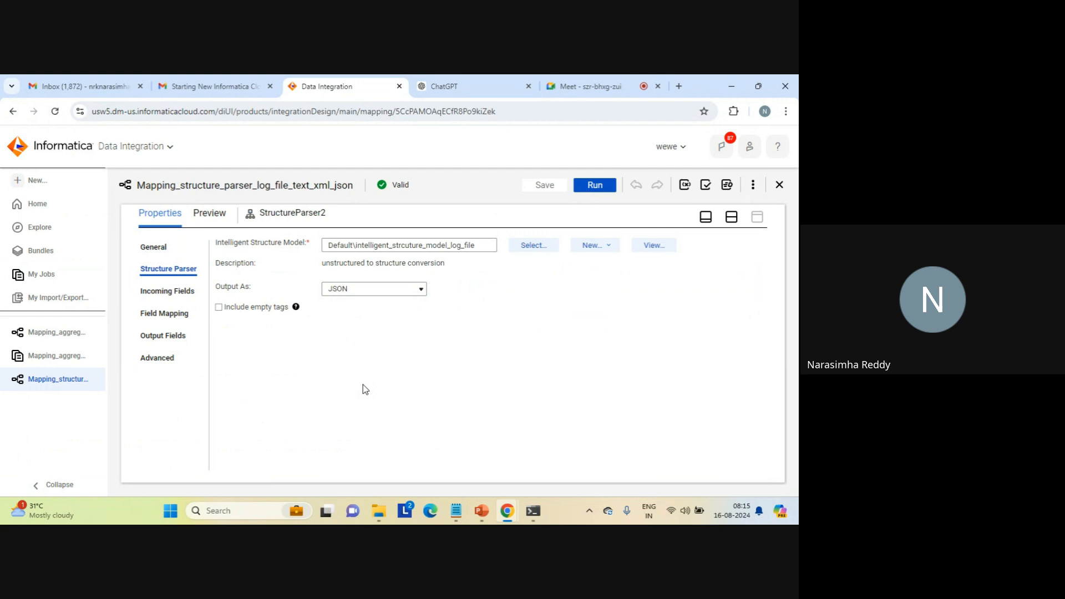
pyautogui.click(733, 219)
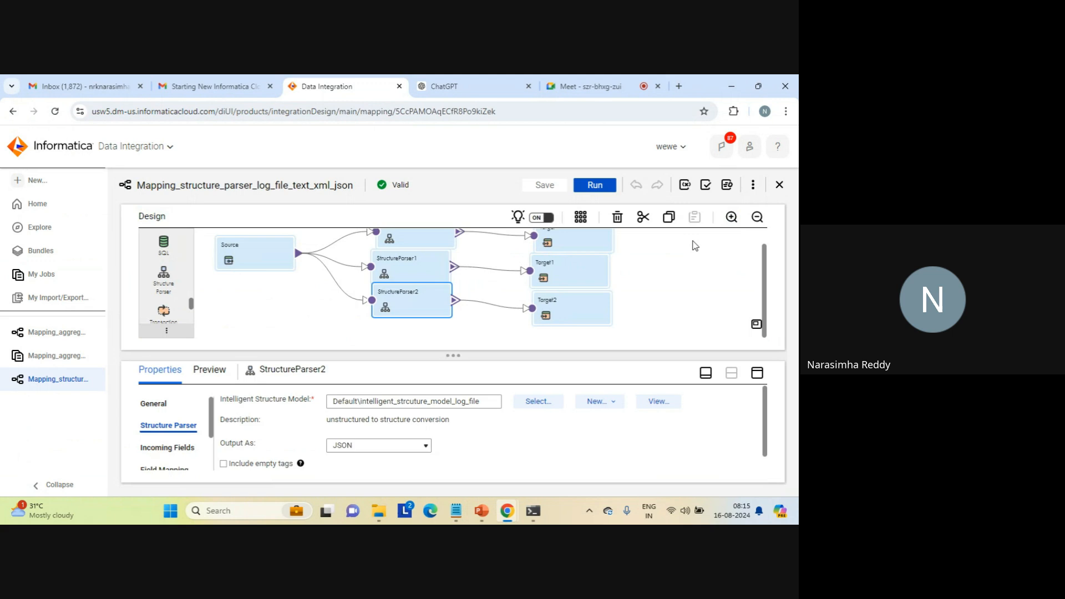
pyautogui.click(675, 272)
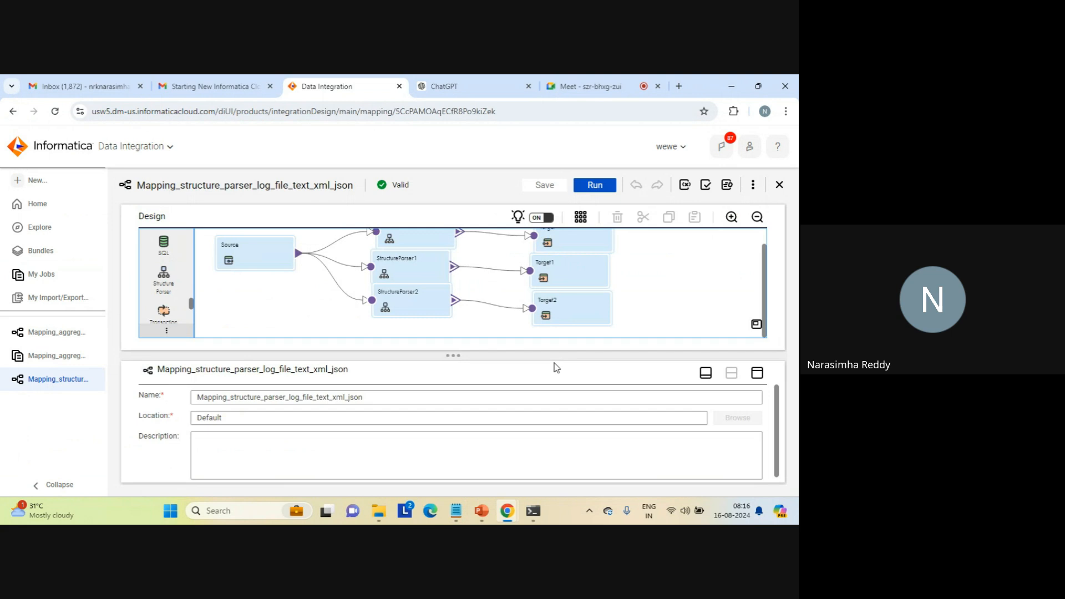
pyautogui.click(455, 511)
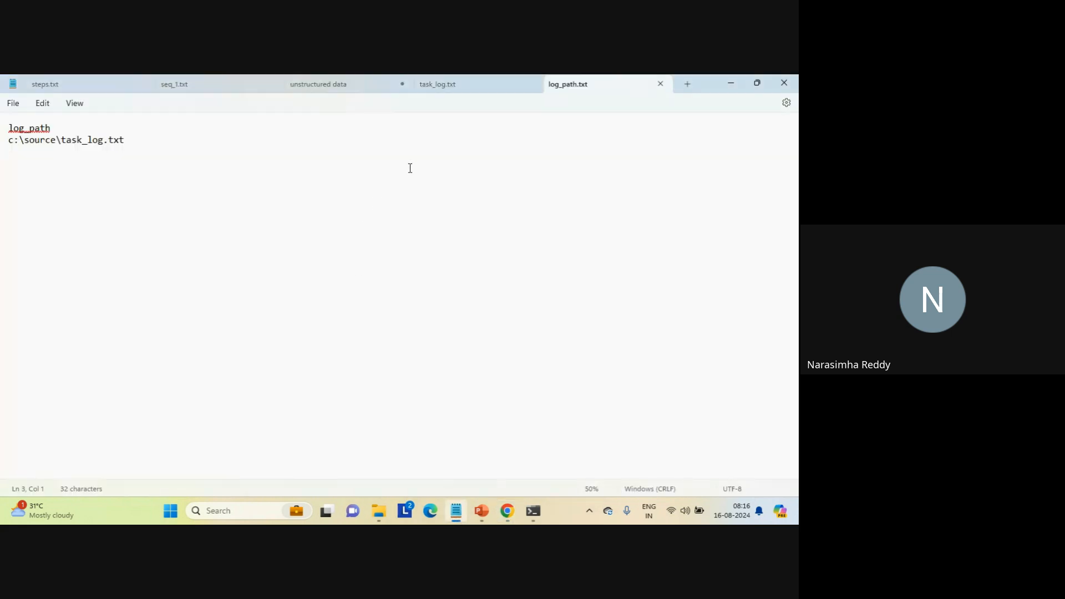
pyautogui.moveTo(507, 510)
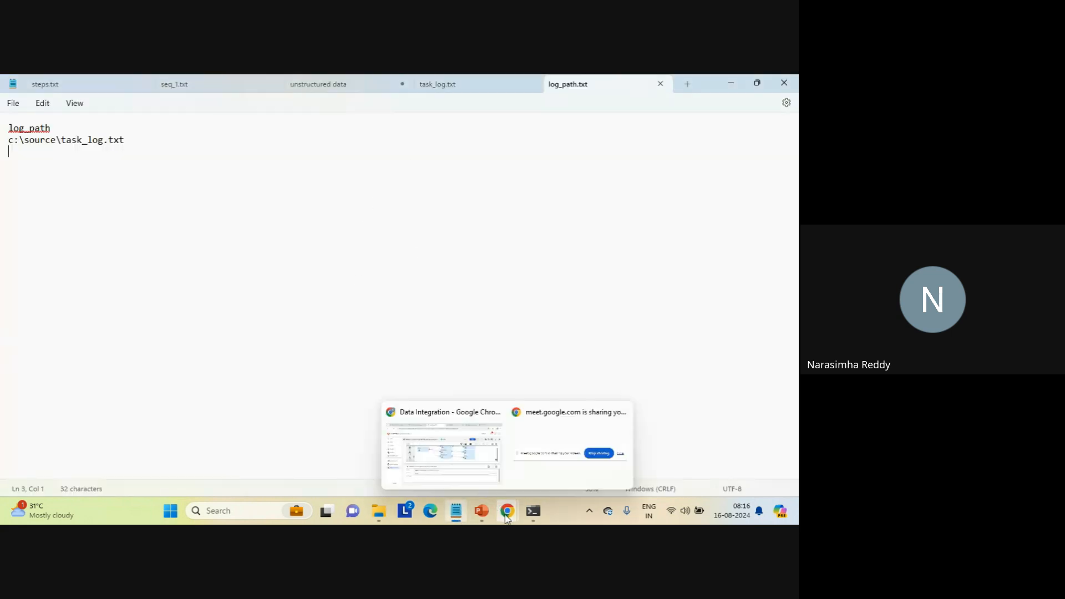
pyautogui.click(439, 458)
# - Open Mapping_aggregation_count_sum from its job details and show the Sorter's sort conditions
pyautogui.click(64, 356)
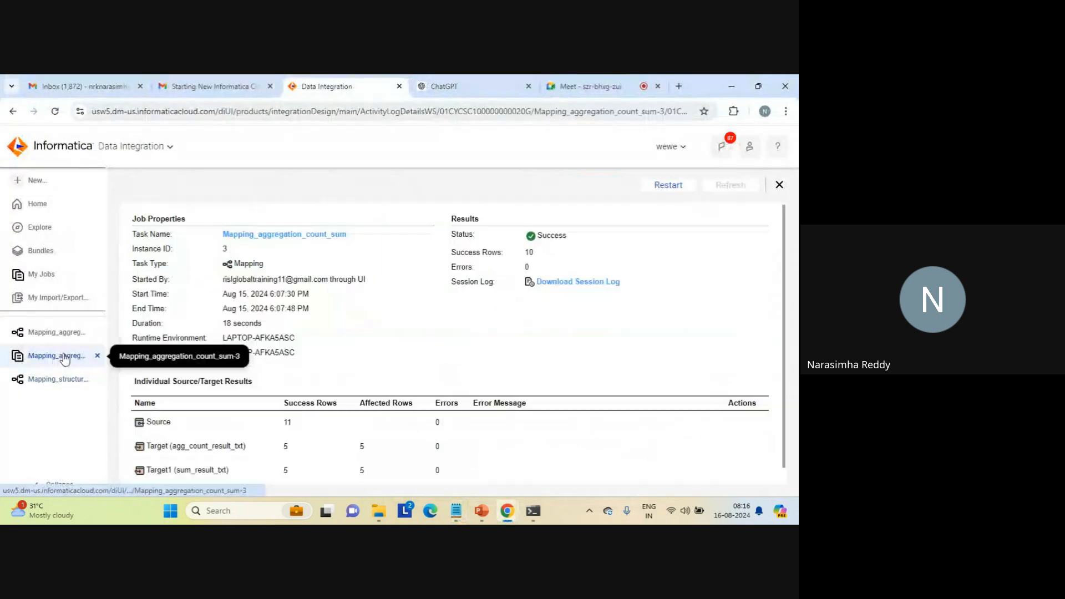
pyautogui.click(275, 235)
pyautogui.click(355, 321)
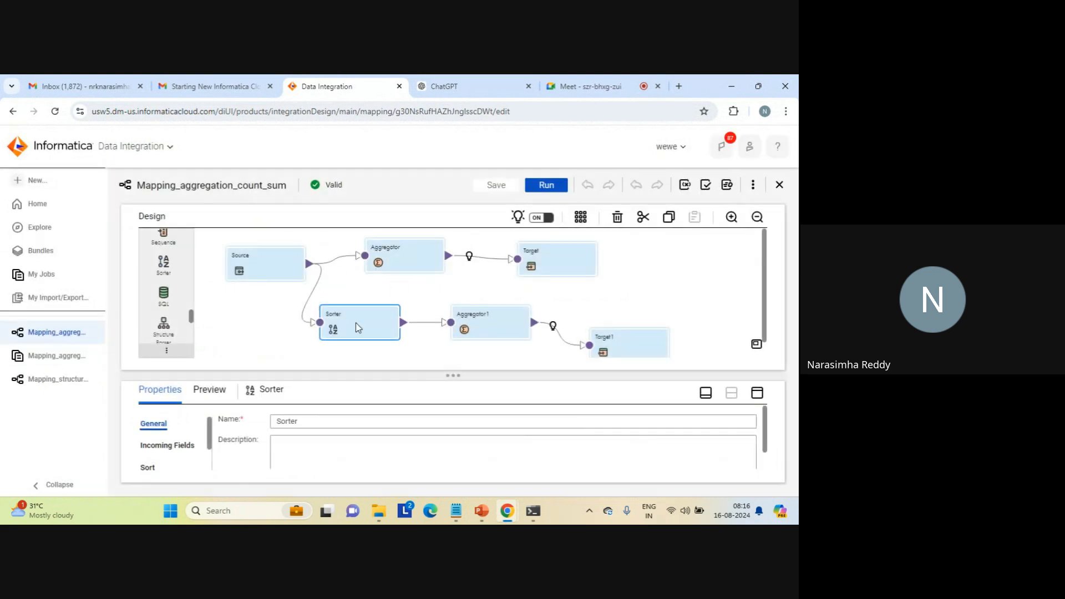
pyautogui.click(757, 392)
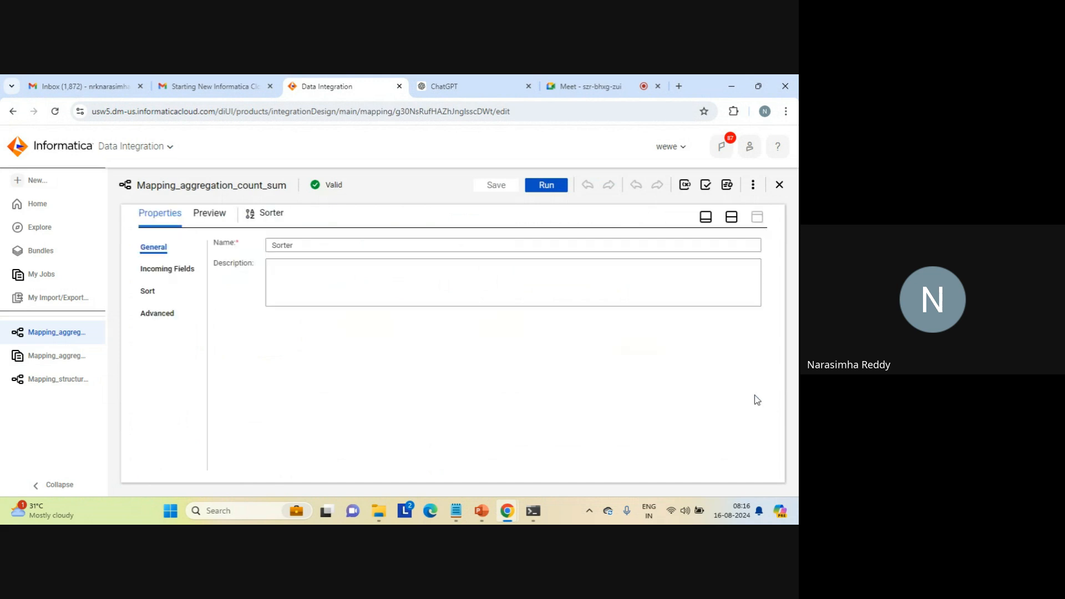
pyautogui.click(150, 287)
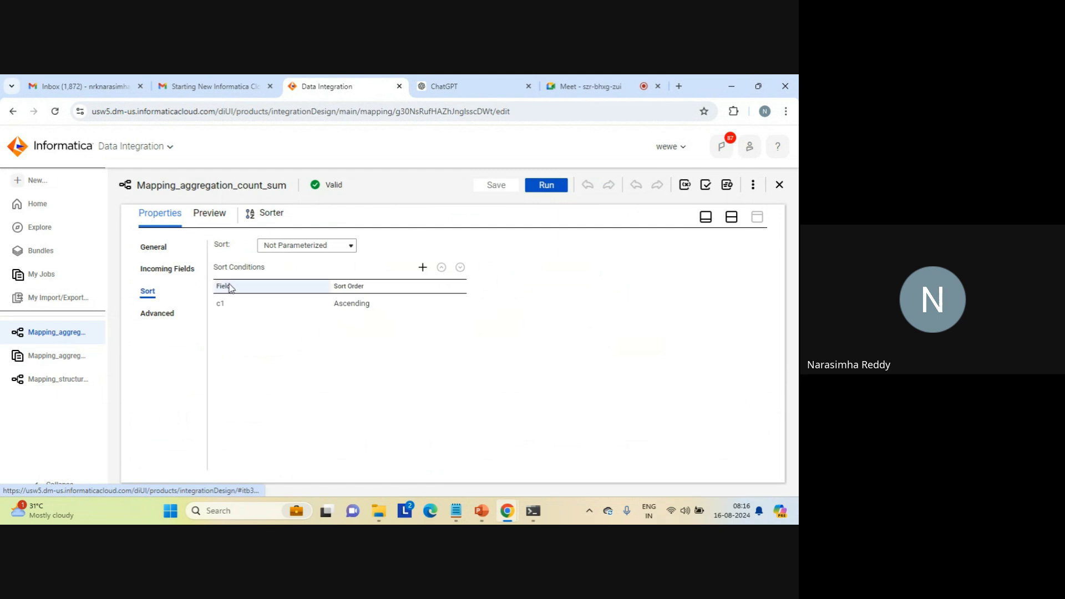
# - Review the Sorter's work directory, enable its Distinct option and save Mapping_aggregation_count_sum
pyautogui.click(157, 312)
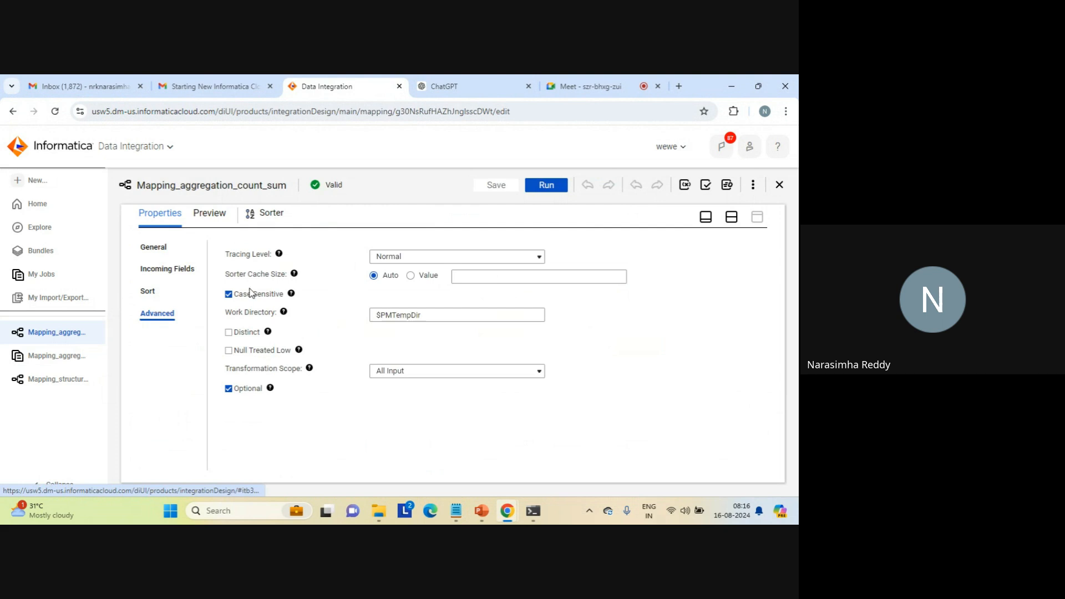
pyautogui.click(396, 319)
pyautogui.tripleClick(396, 318)
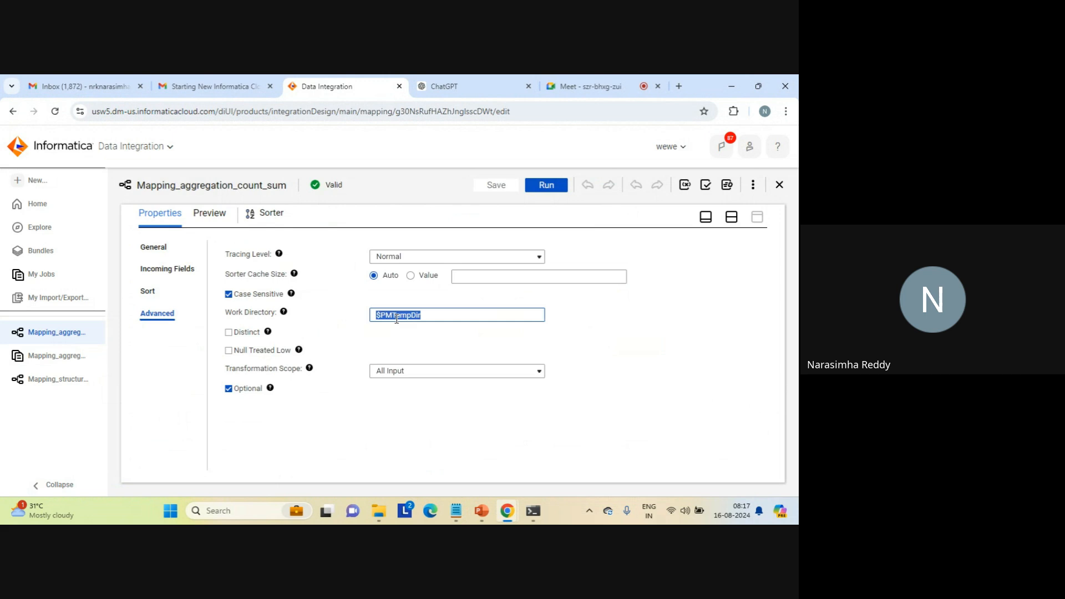
pyautogui.click(444, 312)
pyautogui.click(228, 332)
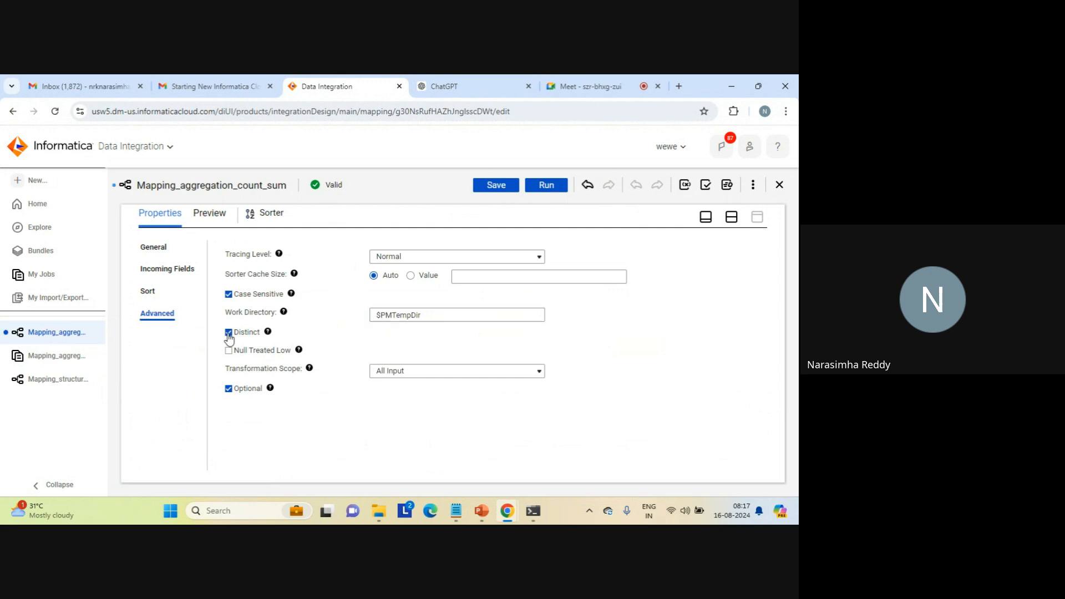
pyautogui.click(730, 218)
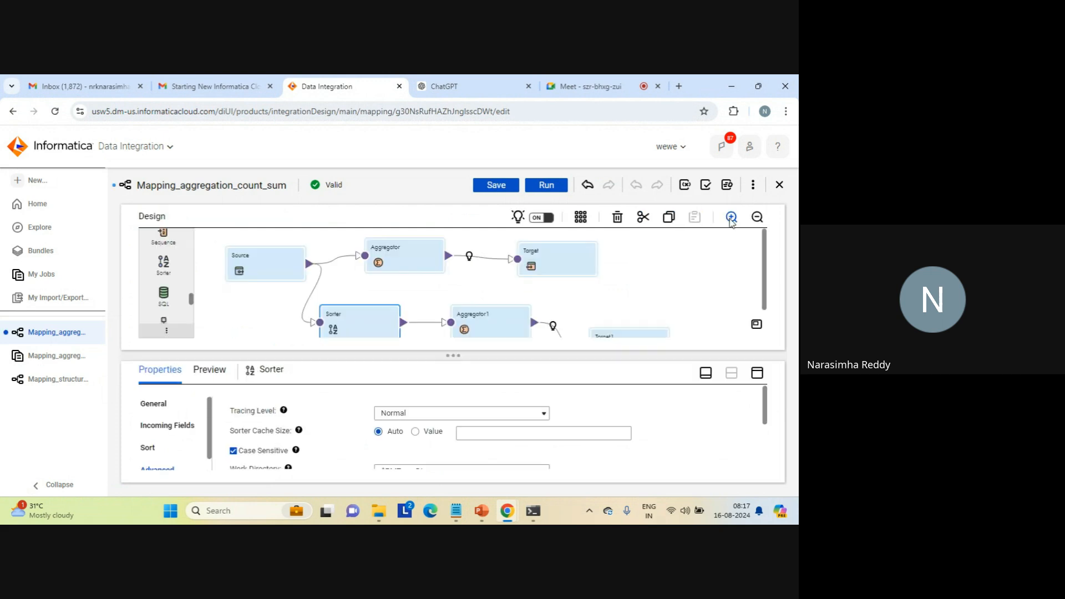
pyautogui.click(502, 187)
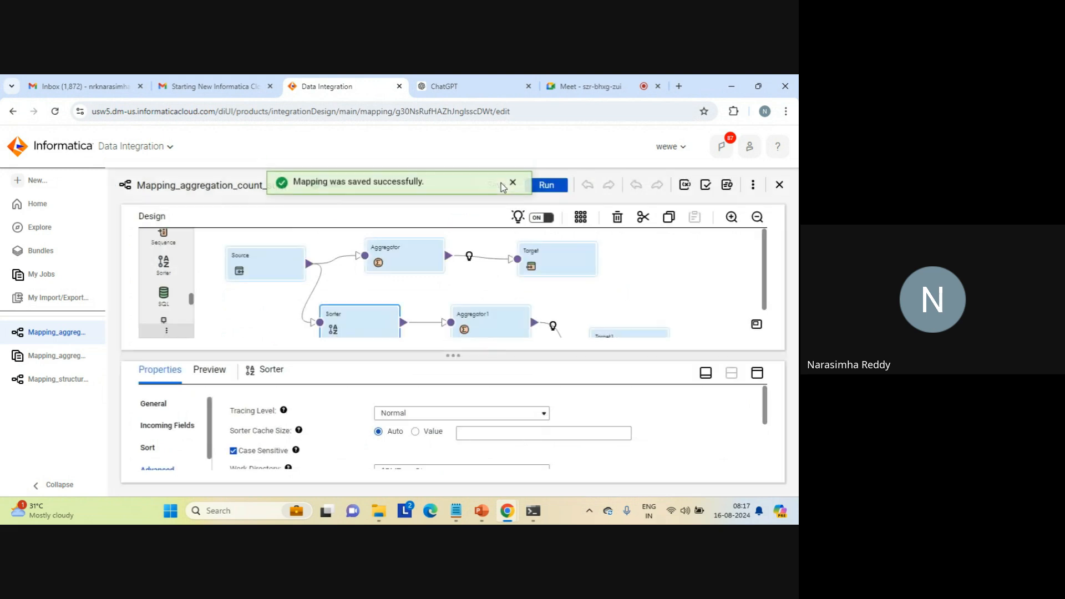
pyautogui.click(513, 186)
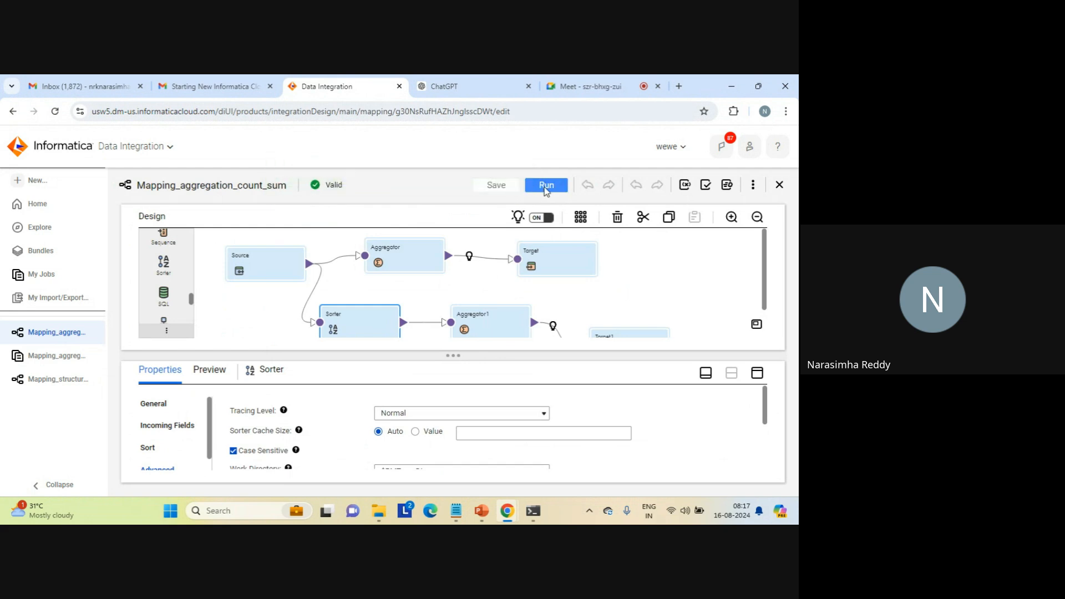
# - Run Mapping_aggregation_count_sum on the preset runtime environment and open its job in the jobs list
pyautogui.click(546, 187)
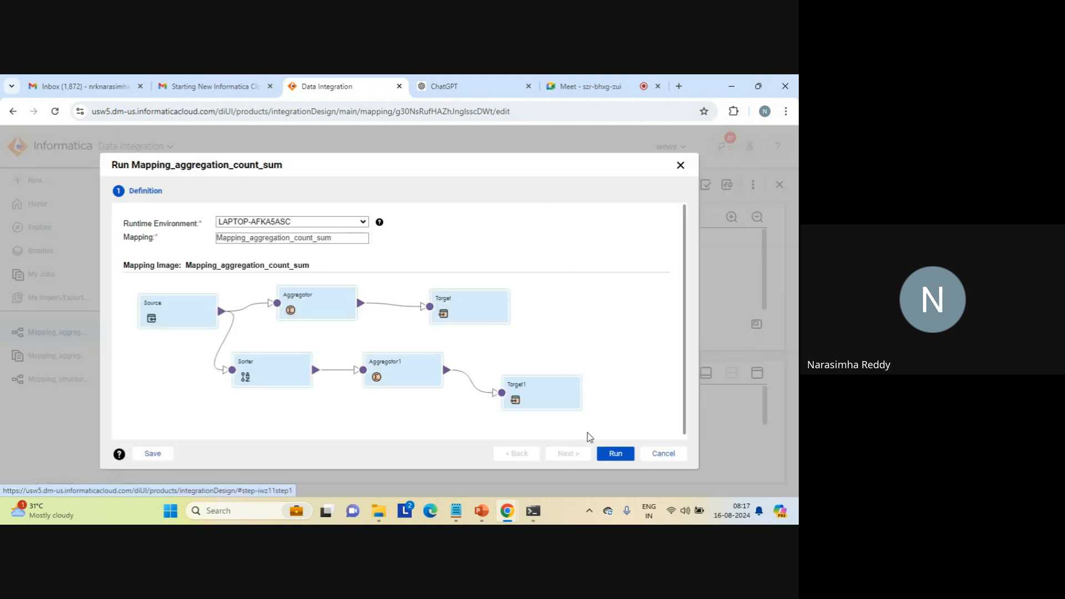
pyautogui.click(616, 455)
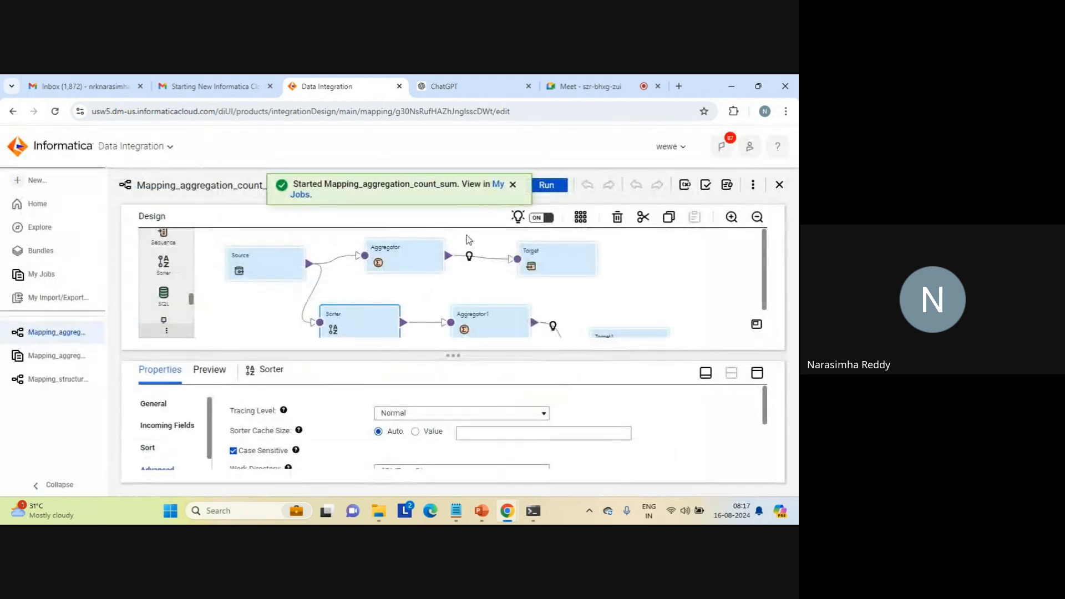
pyautogui.click(501, 188)
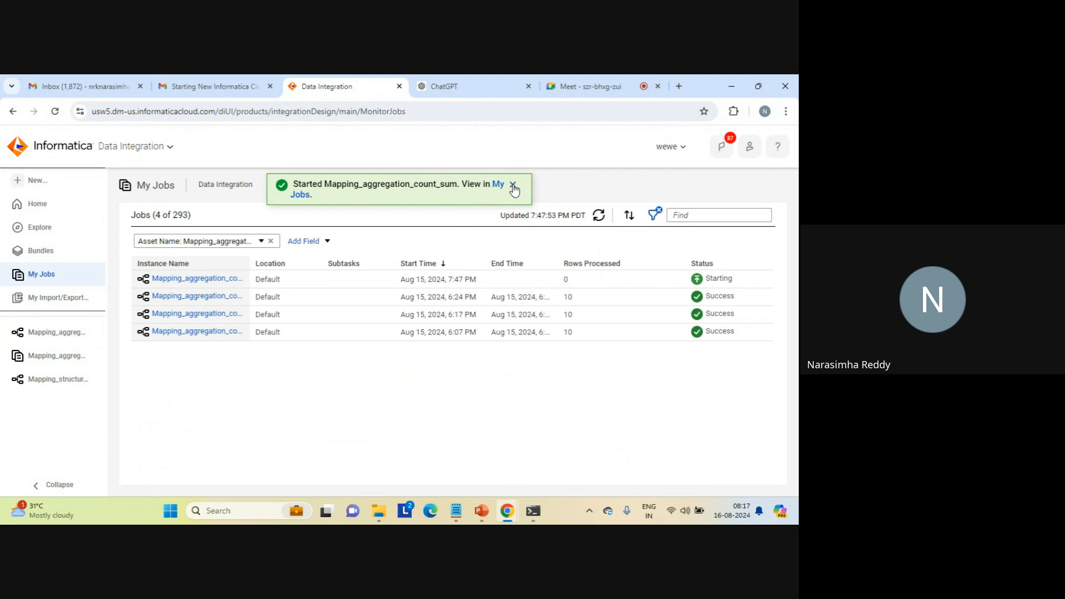
# - Refresh the jobs list and open the details of the latest Mapping_aggregation_count_sum job
pyautogui.click(512, 185)
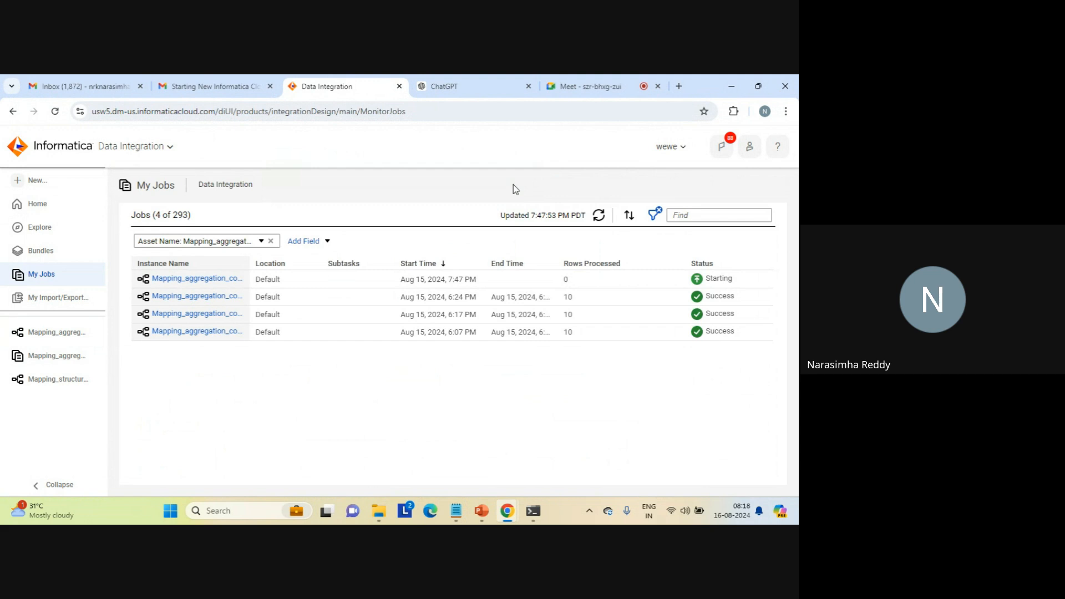
pyautogui.hotkey('alt', 'Tab')
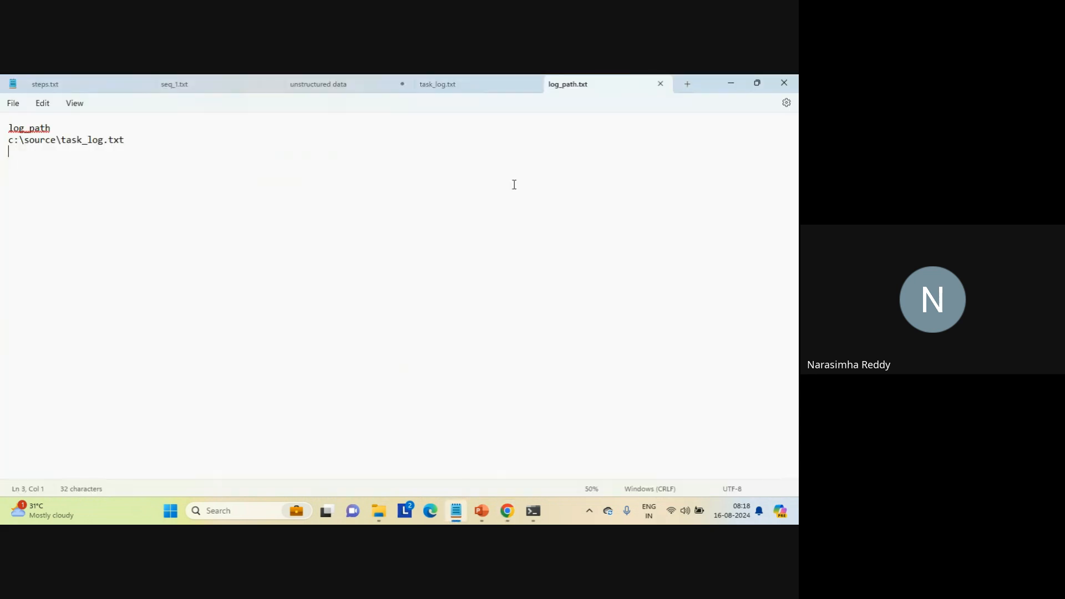
pyautogui.click(730, 83)
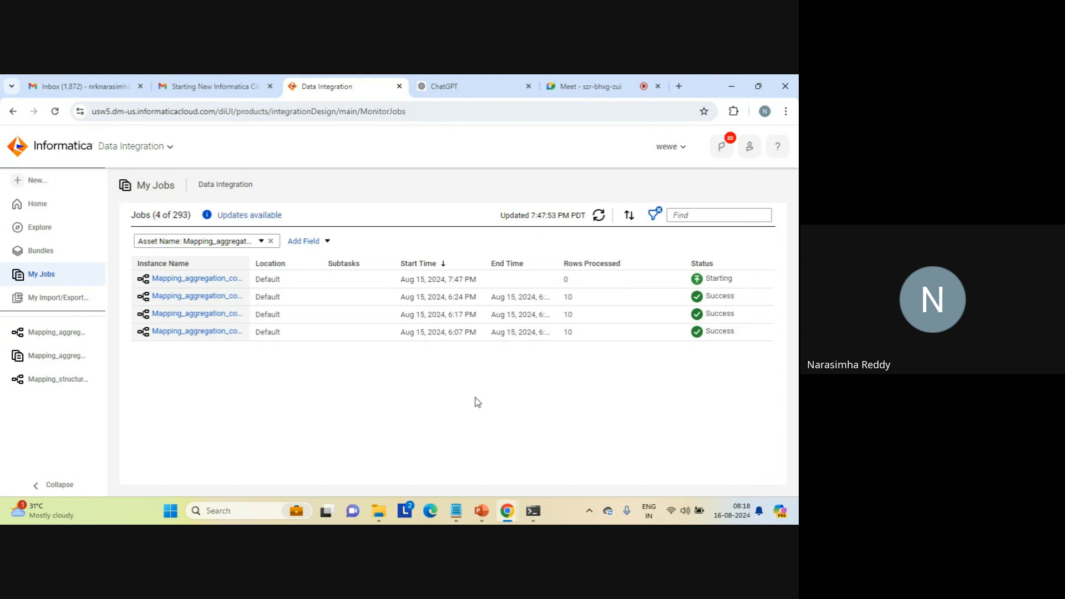
pyautogui.click(599, 216)
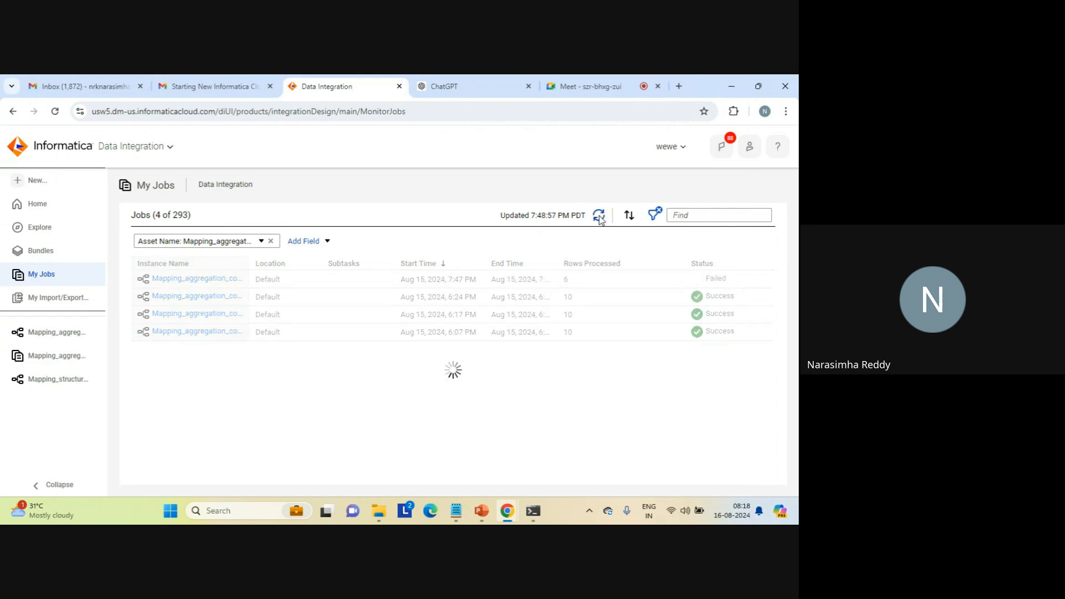
pyautogui.moveTo(708, 280)
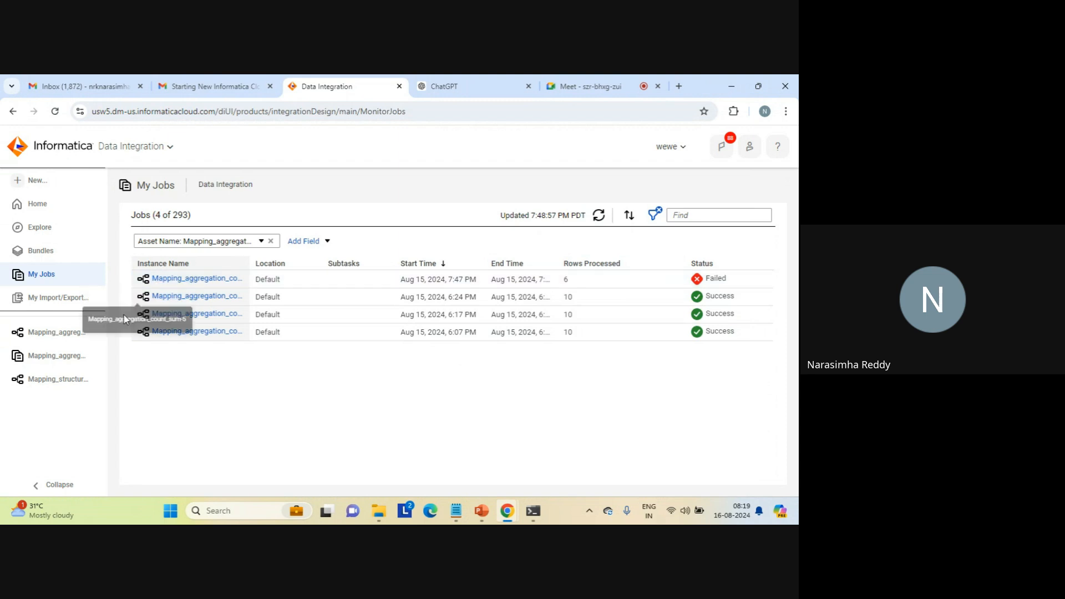
pyautogui.click(206, 279)
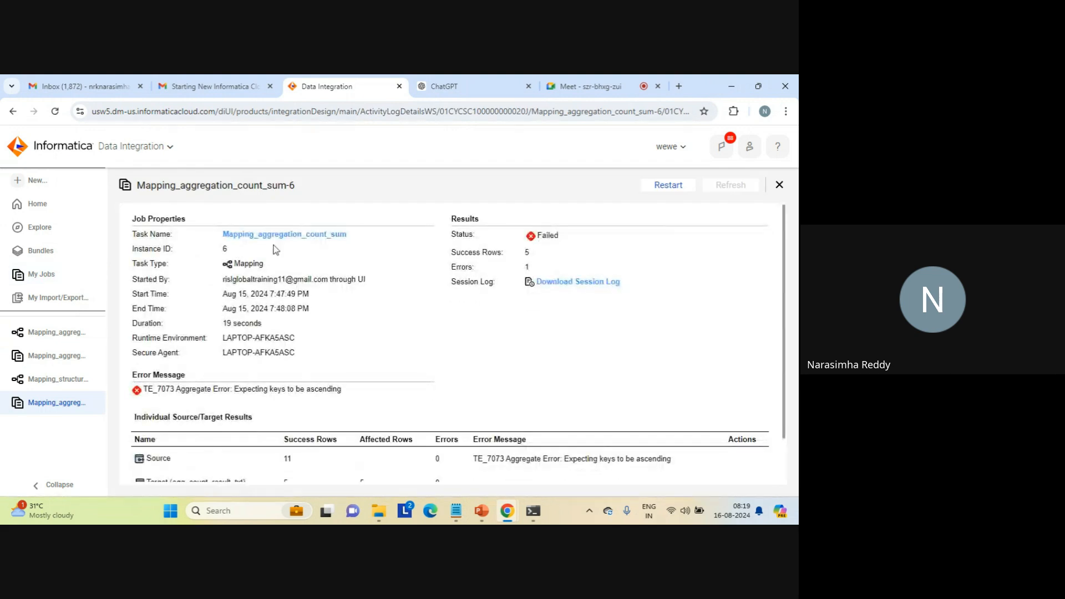
# - Open Mapping_aggregation_count_sum from its job details and review the Sorter's advanced options and sort conditions
pyautogui.click(301, 235)
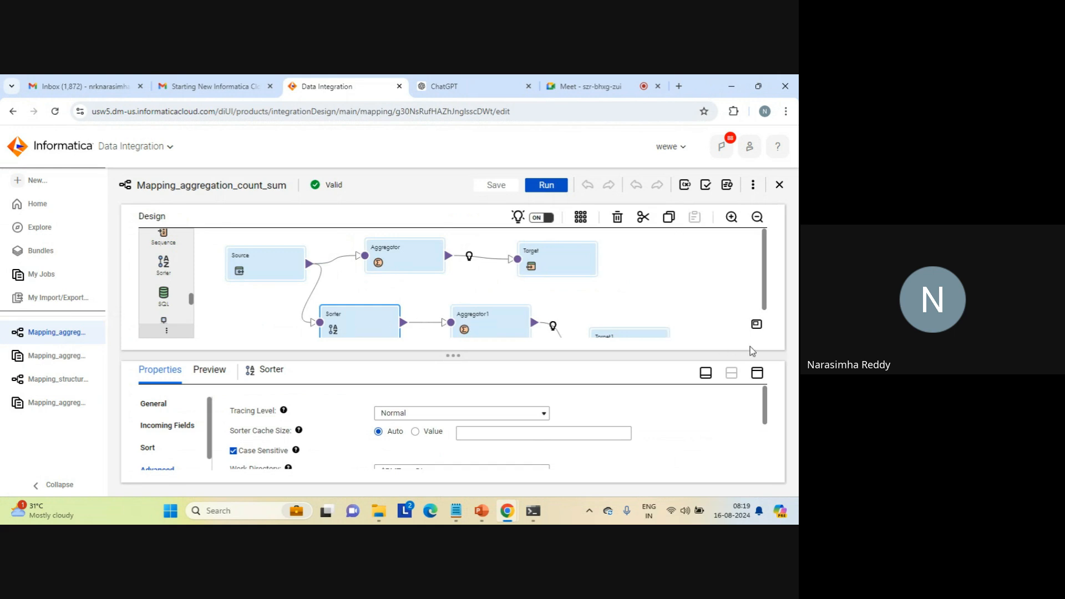
pyautogui.click(757, 373)
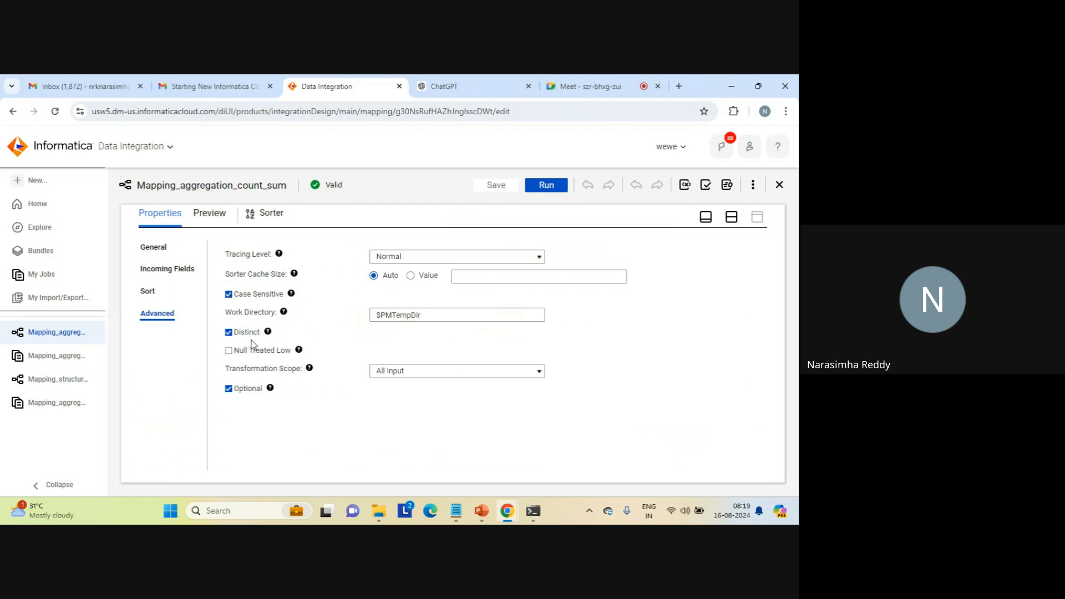
pyautogui.click(148, 290)
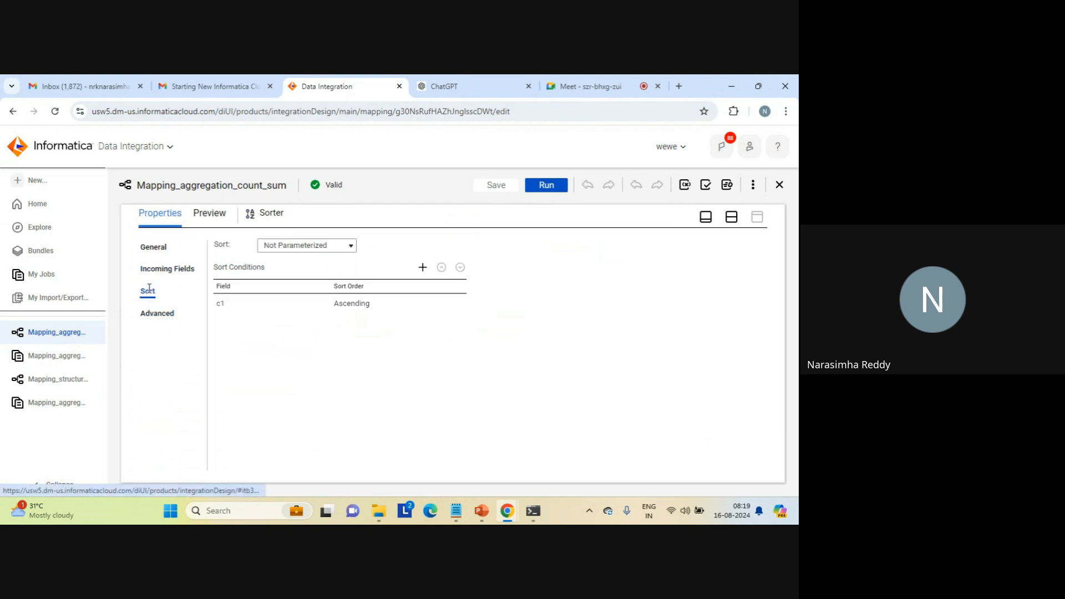
pyautogui.click(731, 217)
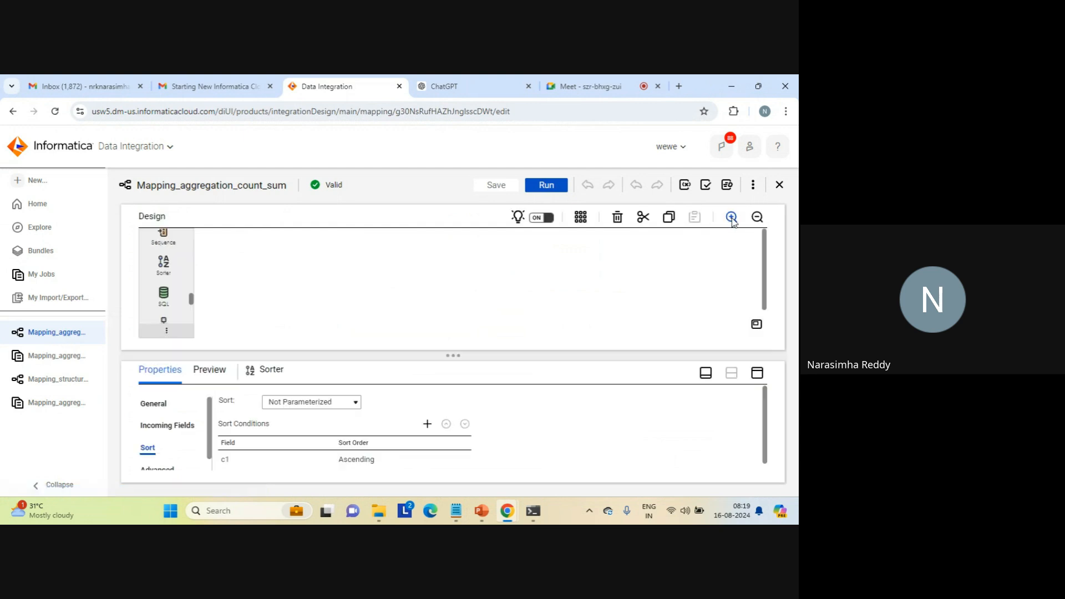
# - Review the advanced settings of Aggregator1, including its Sorted Input option
pyautogui.click(488, 322)
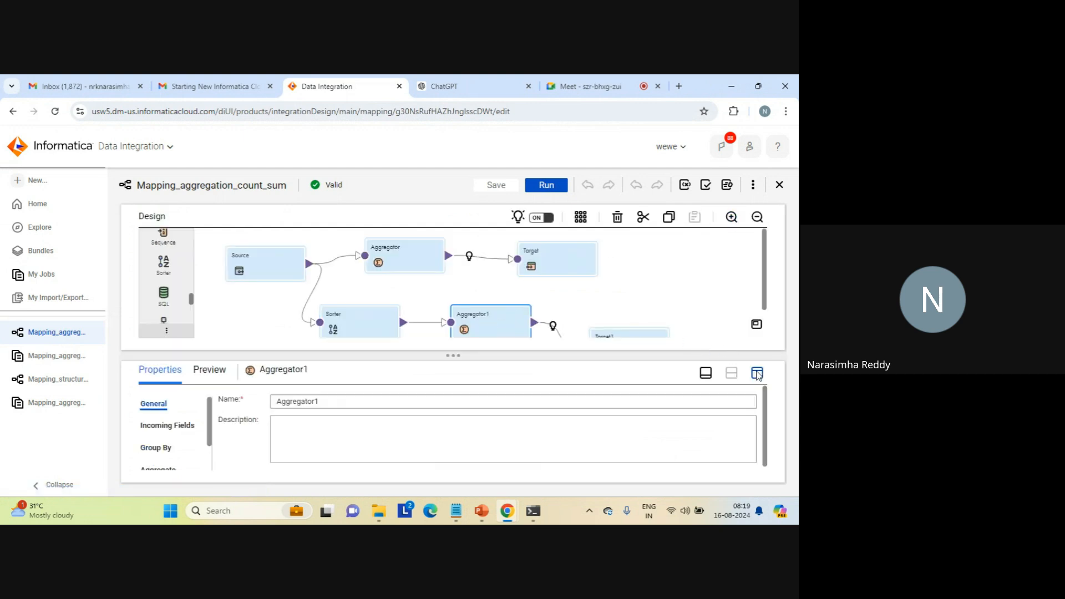
pyautogui.click(757, 374)
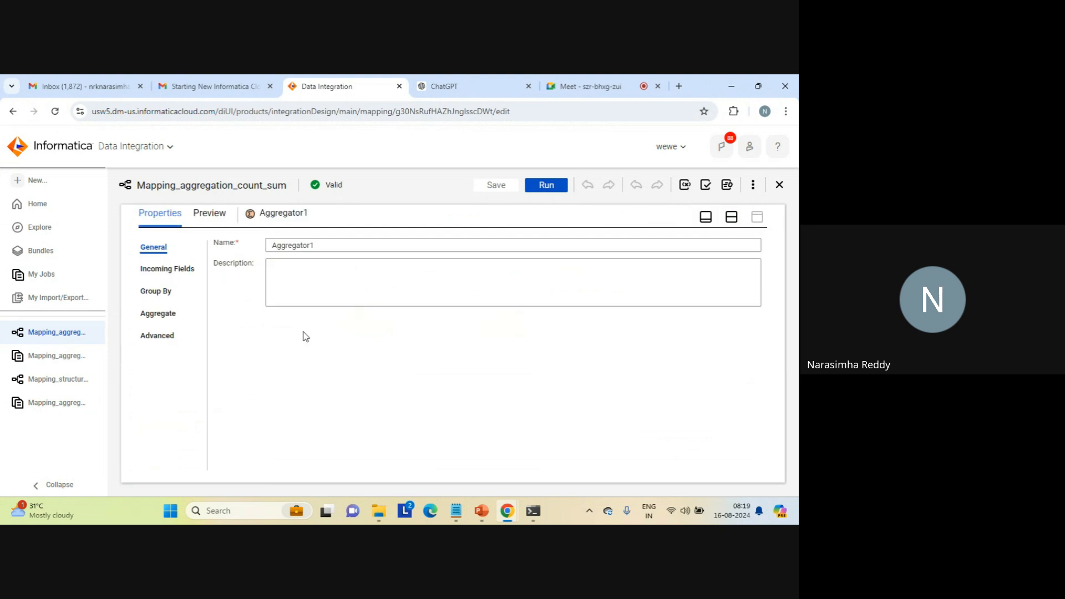
pyautogui.click(146, 334)
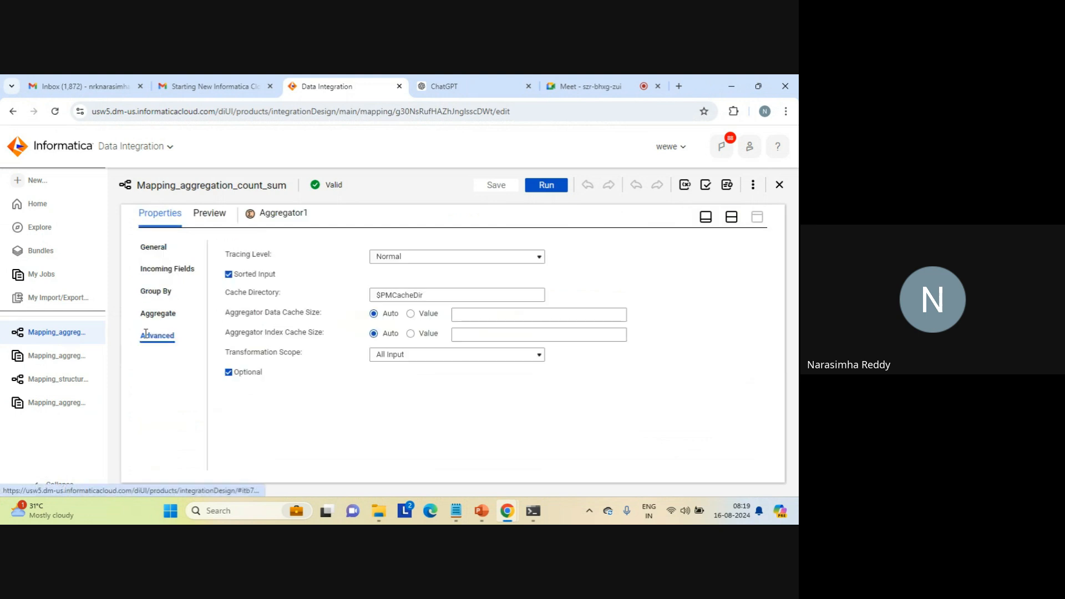
pyautogui.click(732, 218)
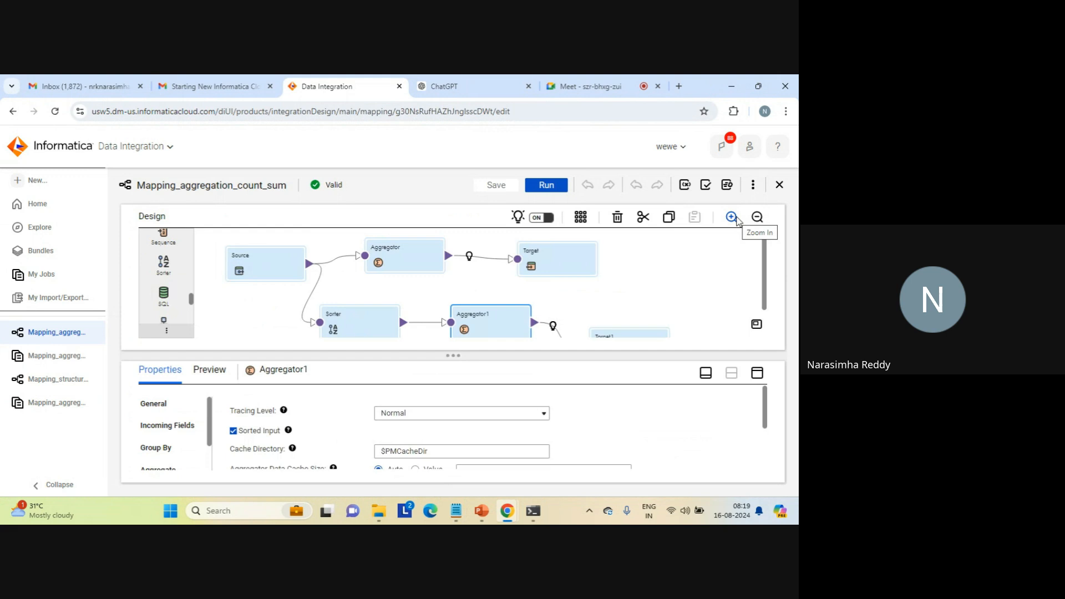
# - Recheck the Sorter's sort conditions and its advanced options, including Distinct, and leave the mapping's run setup without starting it
pyautogui.click(354, 322)
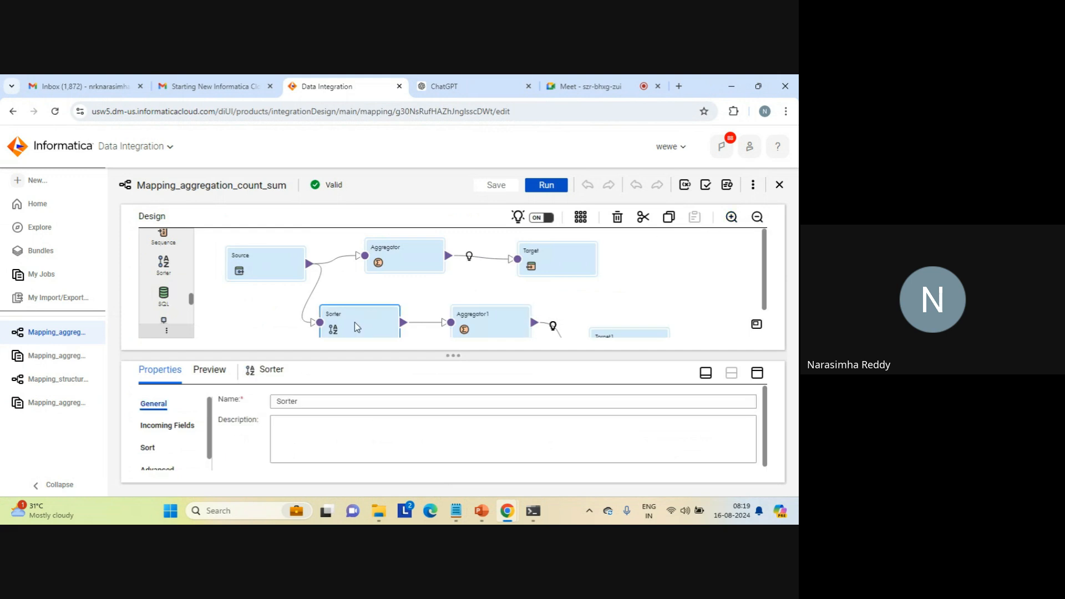
pyautogui.click(147, 450)
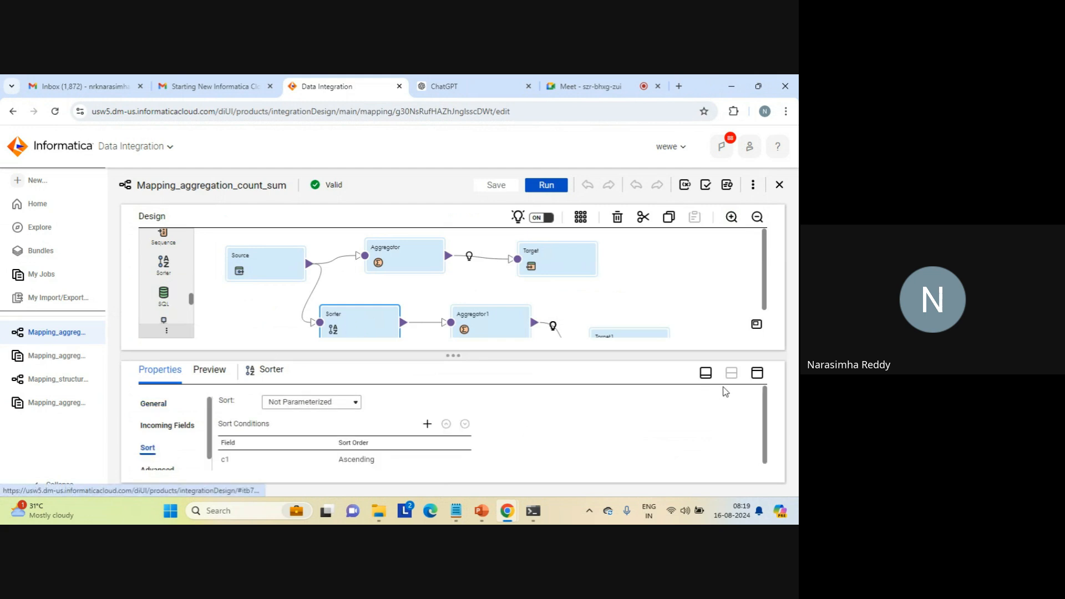
pyautogui.click(757, 373)
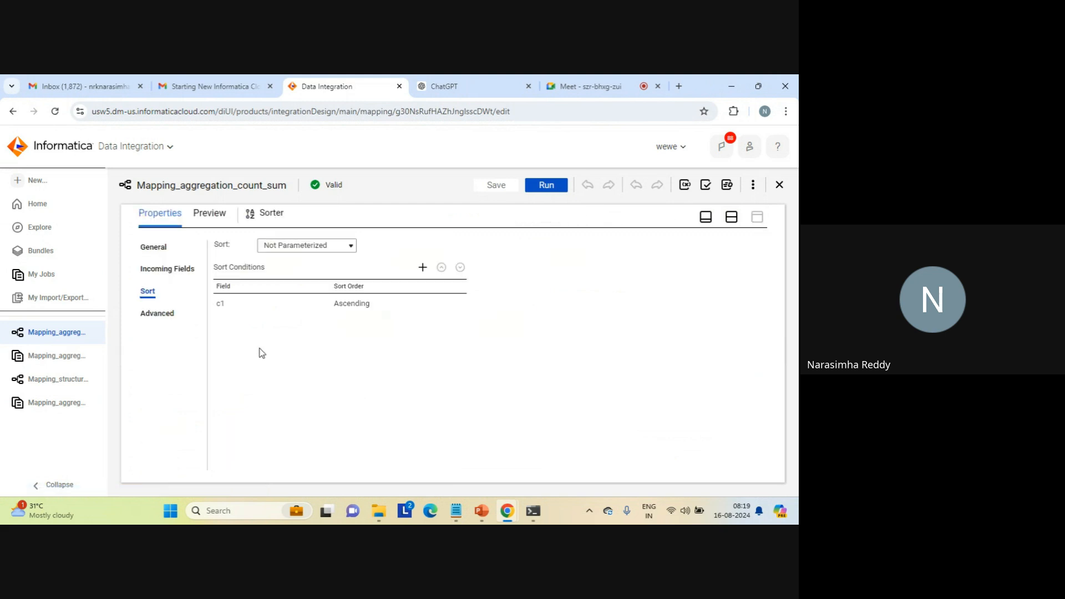
pyautogui.click(156, 315)
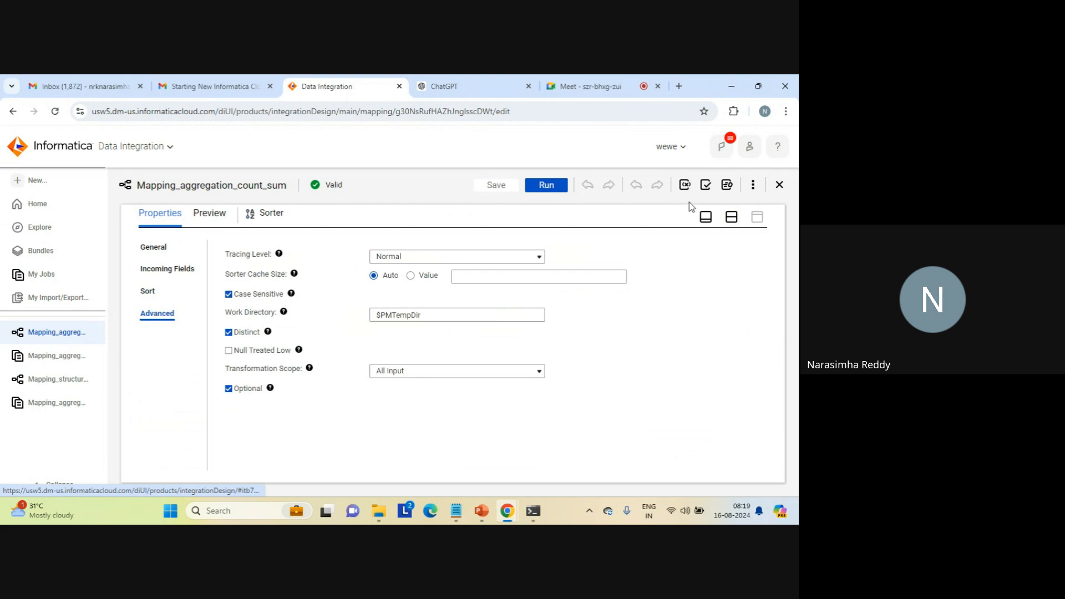
pyautogui.click(730, 218)
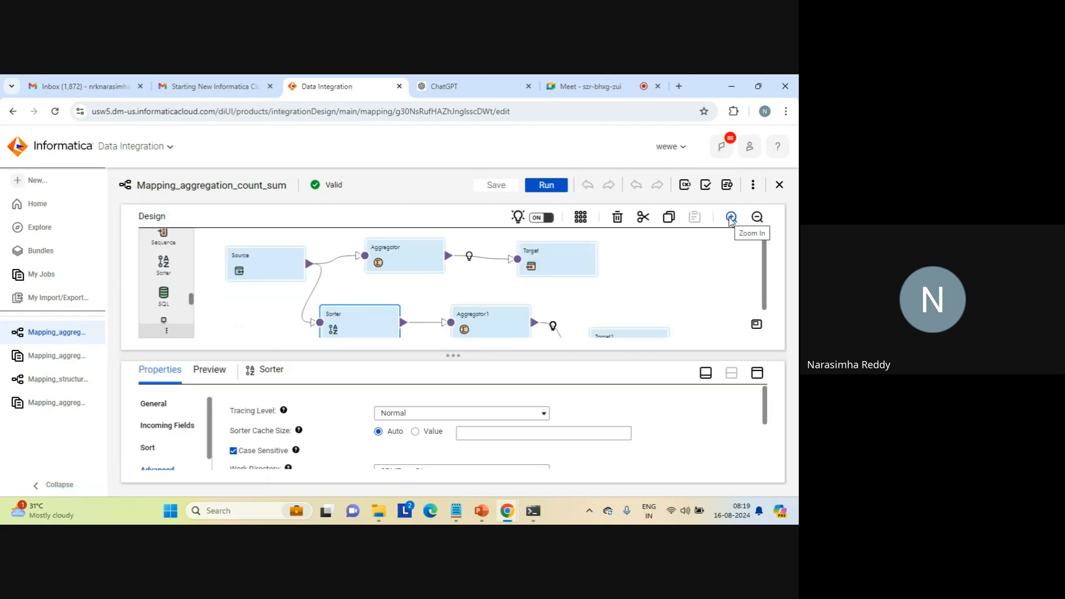
pyautogui.click(607, 273)
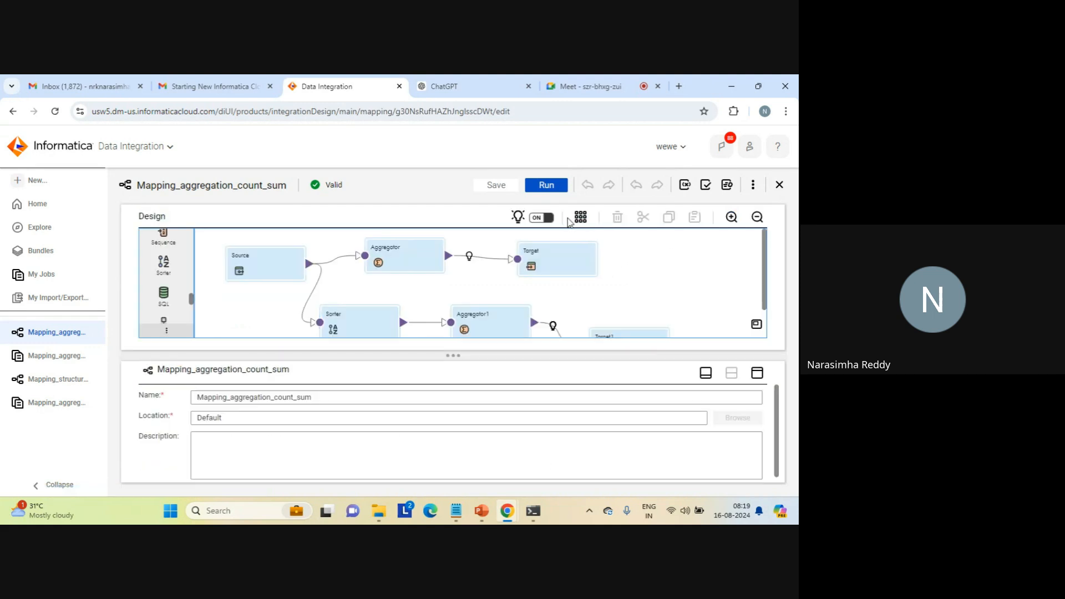
pyautogui.click(547, 189)
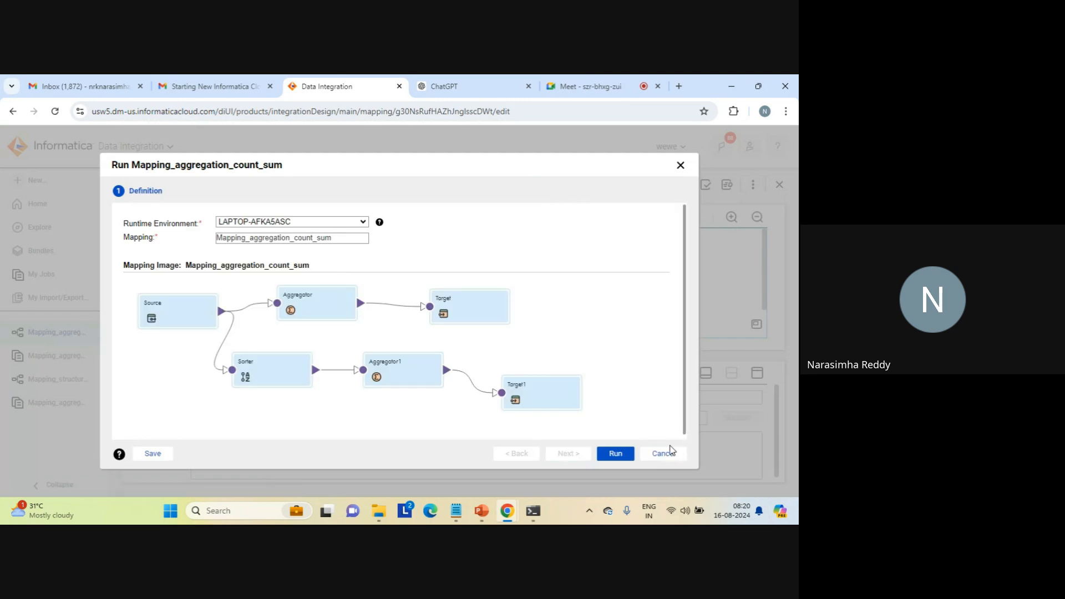
pyautogui.click(667, 453)
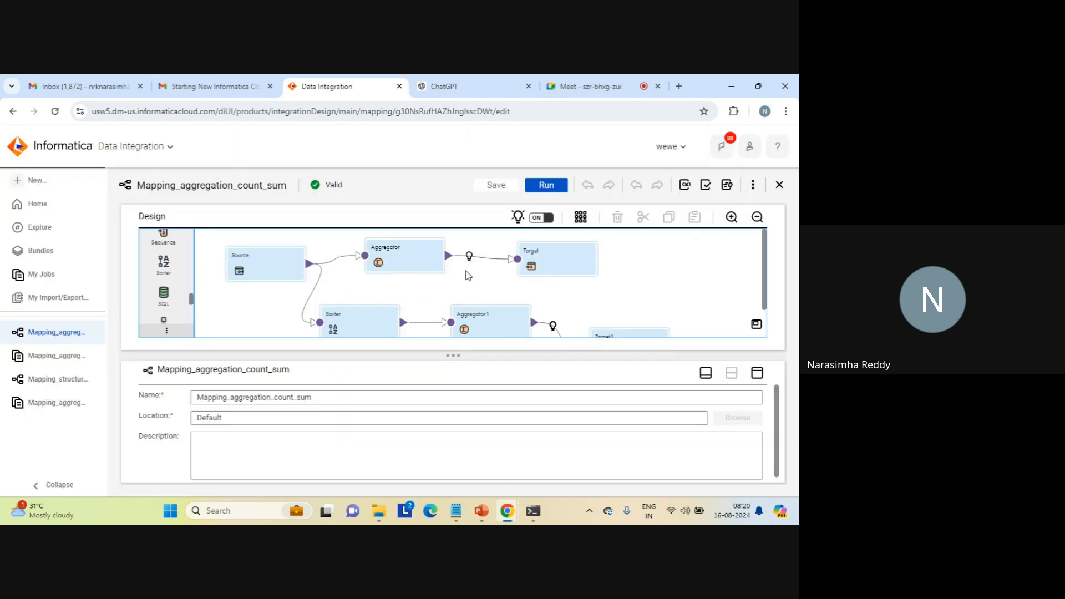
# - Review the advanced settings of the Aggregator that is fed directly by the Source
pyautogui.click(402, 257)
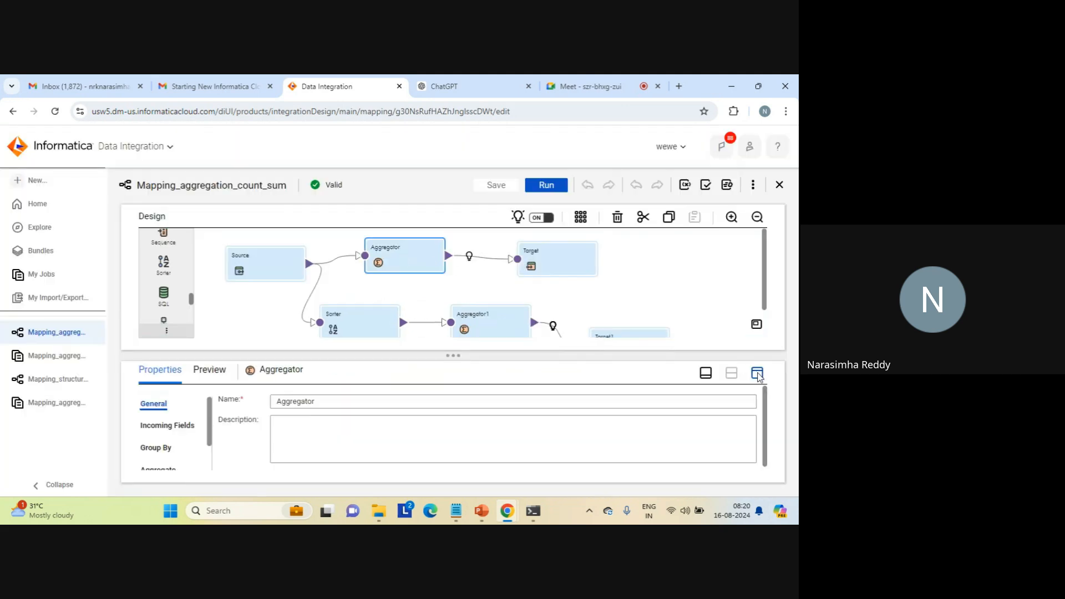
pyautogui.click(757, 373)
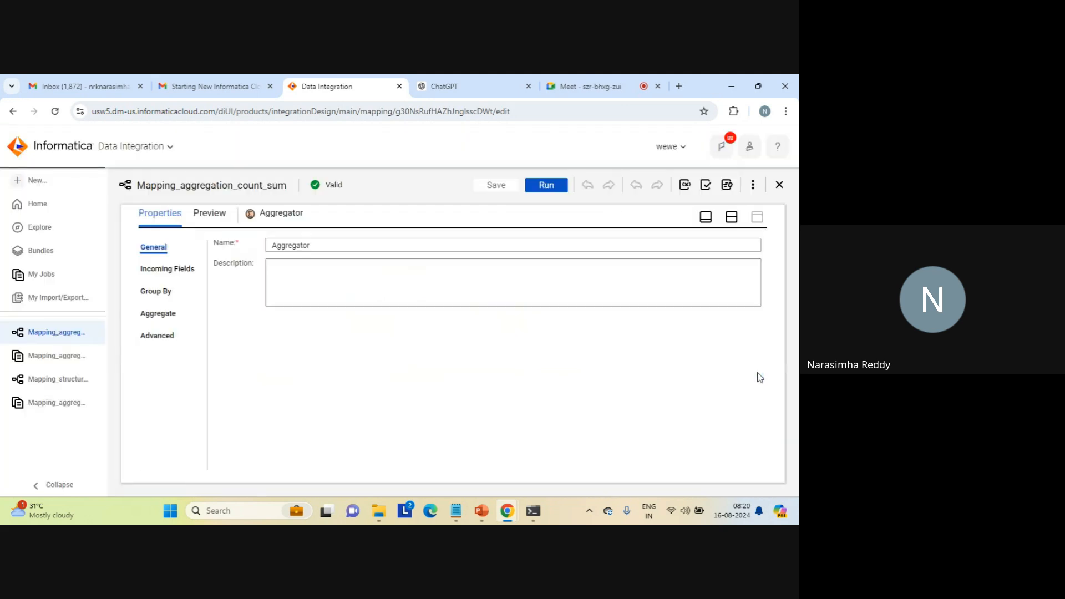
pyautogui.click(150, 332)
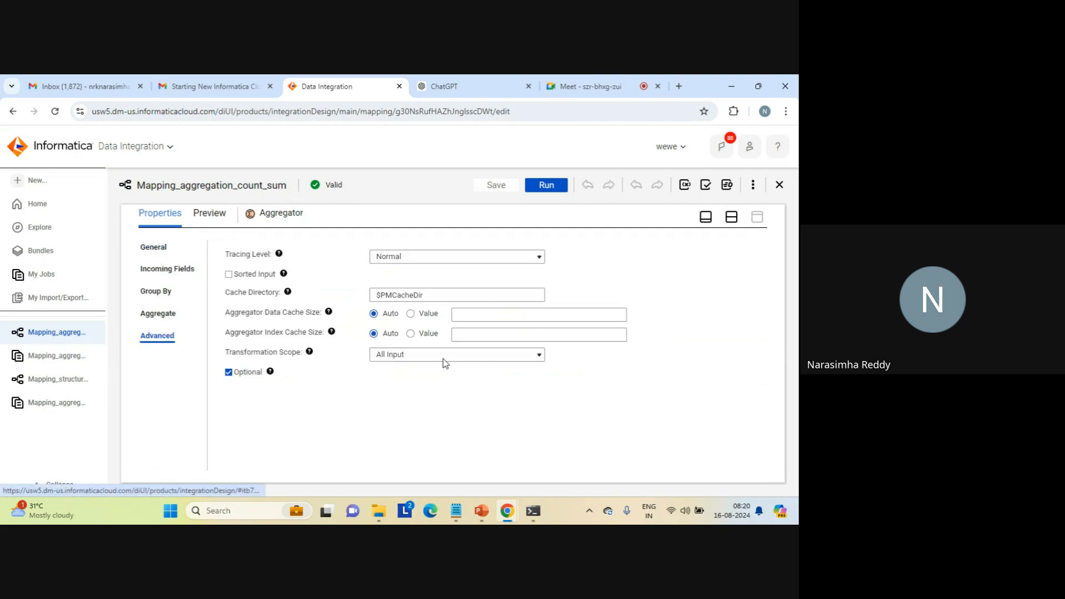
pyautogui.click(732, 218)
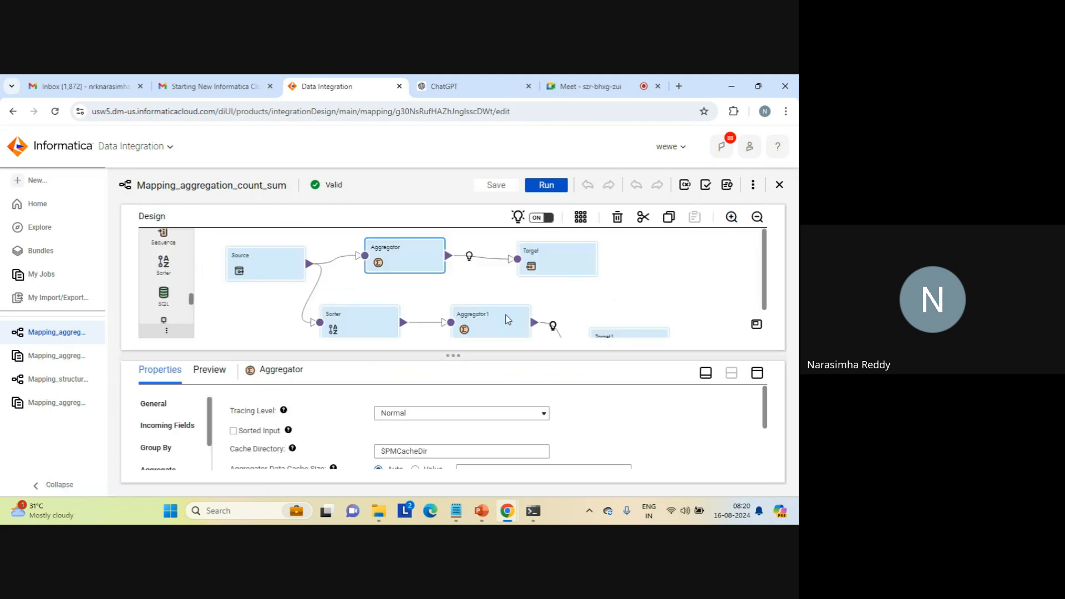
pyautogui.click(602, 300)
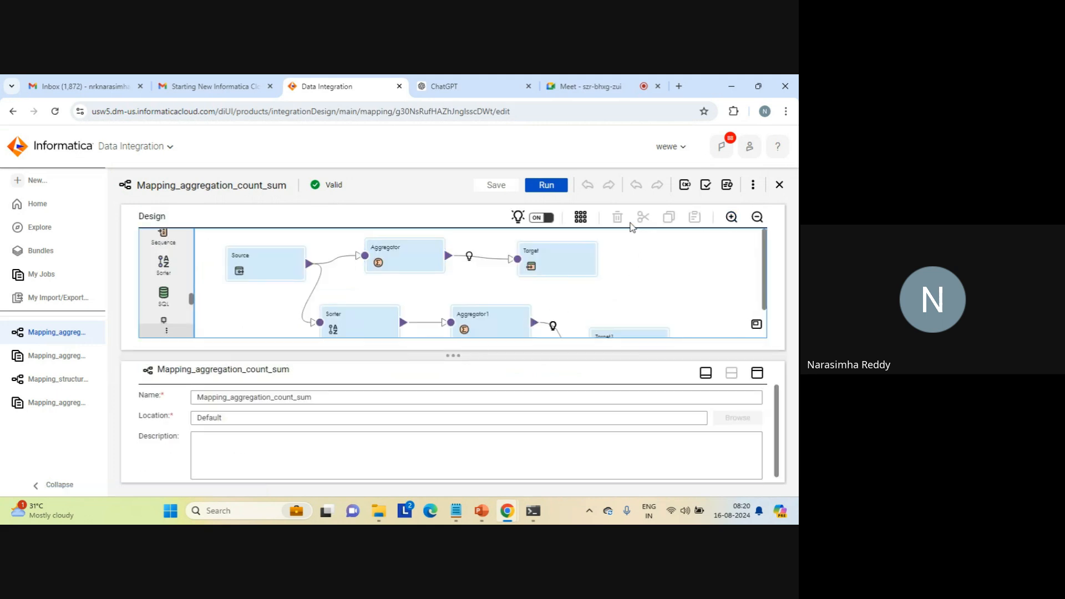
# - Run Mapping_aggregation_count_sum again on the preset runtime environment and view the new job in the jobs list
pyautogui.click(547, 189)
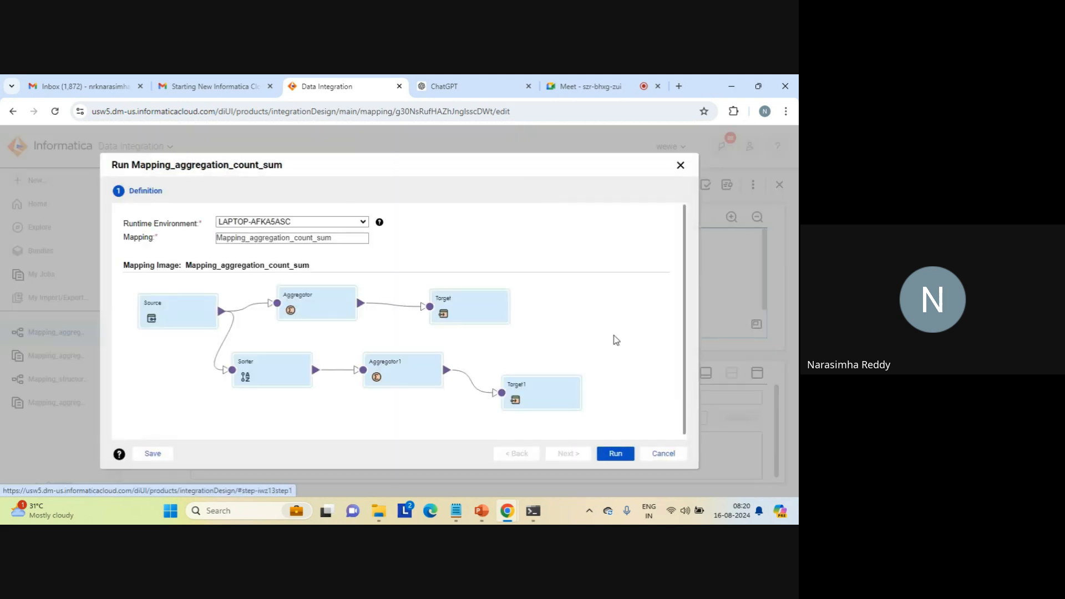
pyautogui.click(615, 454)
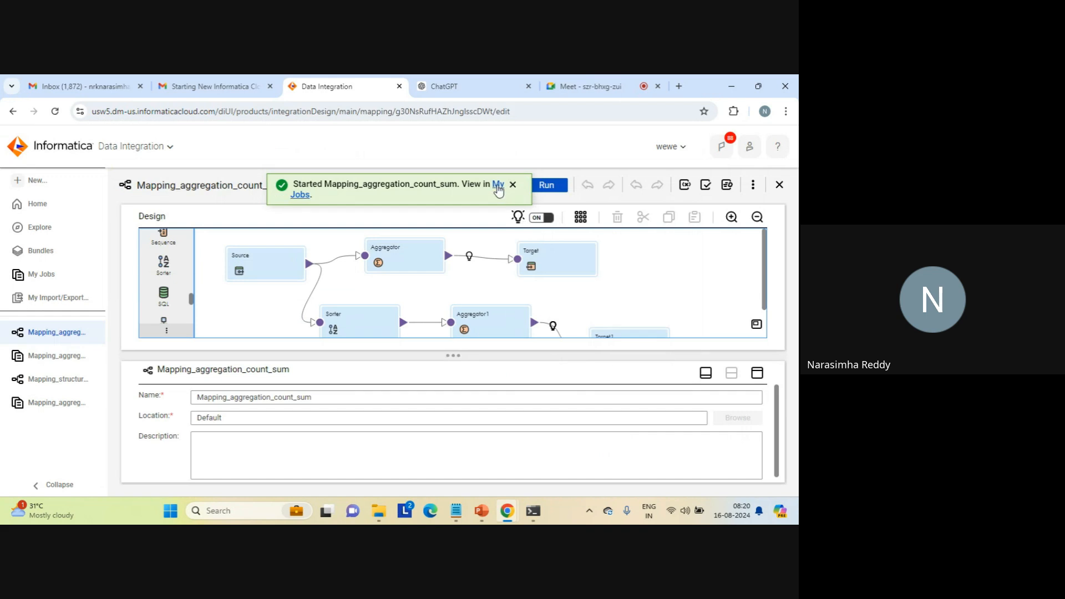
pyautogui.click(498, 186)
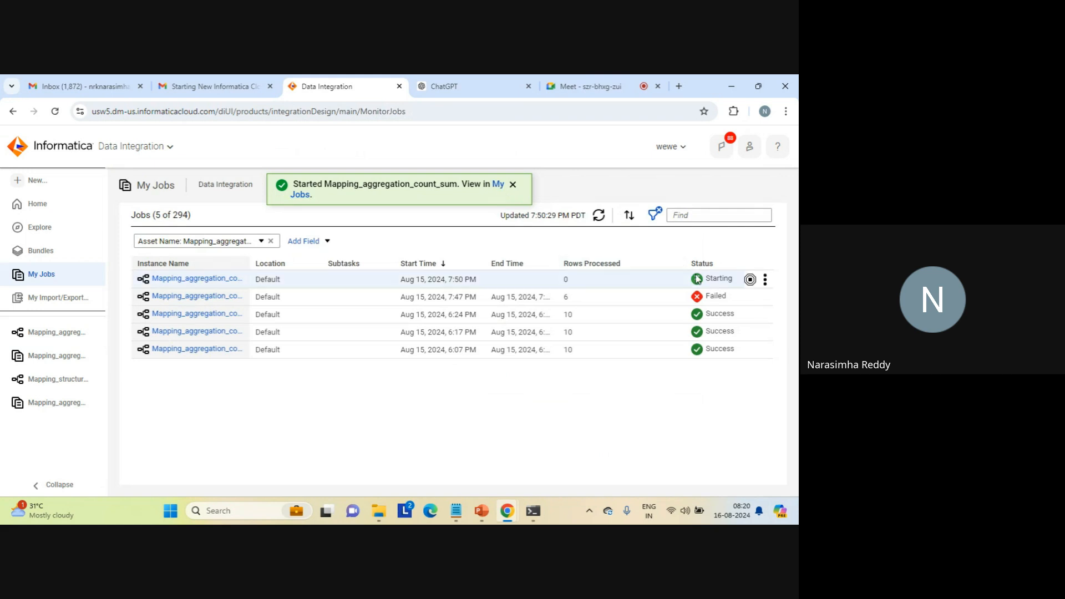
pyautogui.moveTo(711, 300)
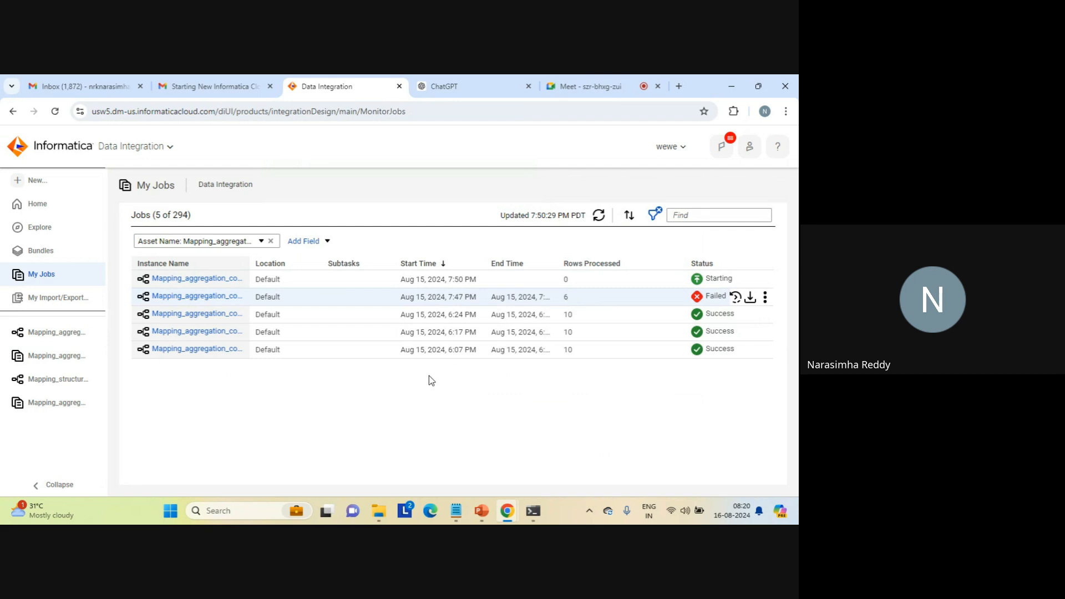
# - Switch to Notepad, close log_path.txt and task_log.txt, and show the source data in seq_1.txt
pyautogui.moveTo(460, 519)
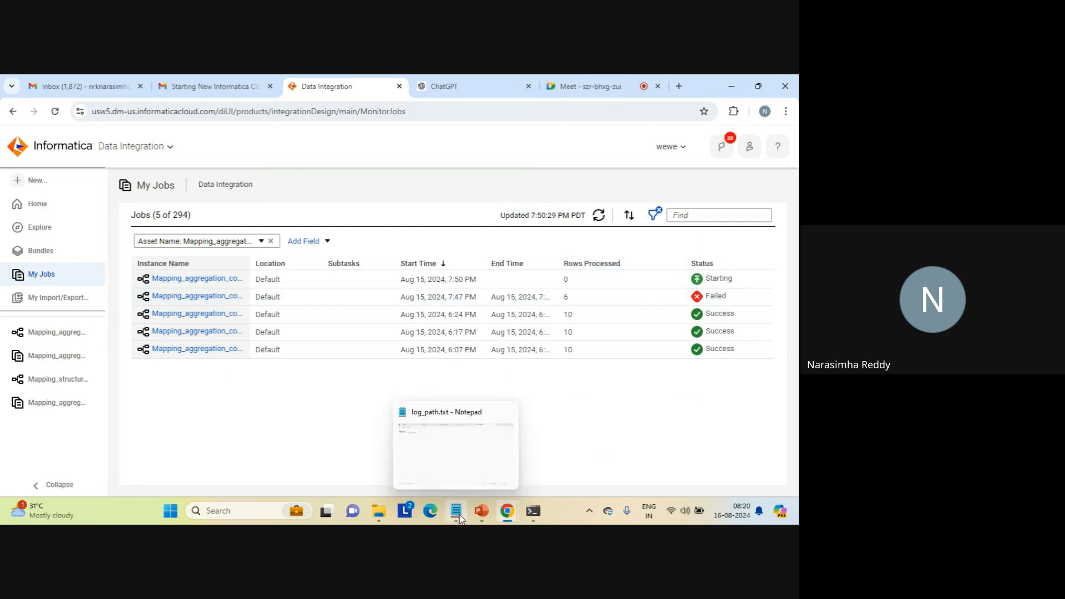
pyautogui.click(448, 459)
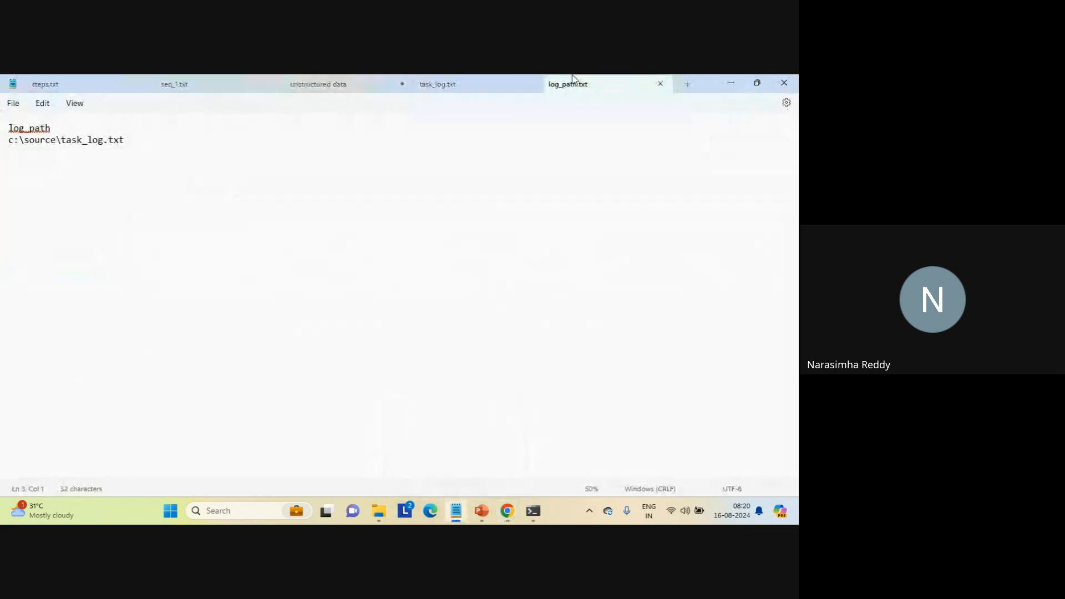
pyautogui.click(662, 86)
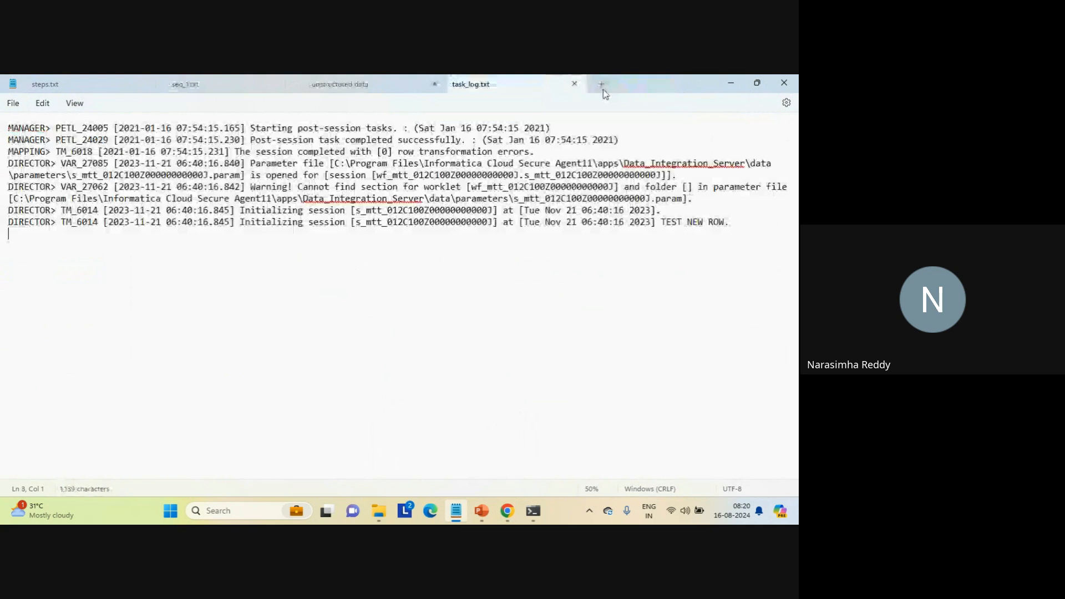
pyautogui.click(577, 86)
pyautogui.click(264, 85)
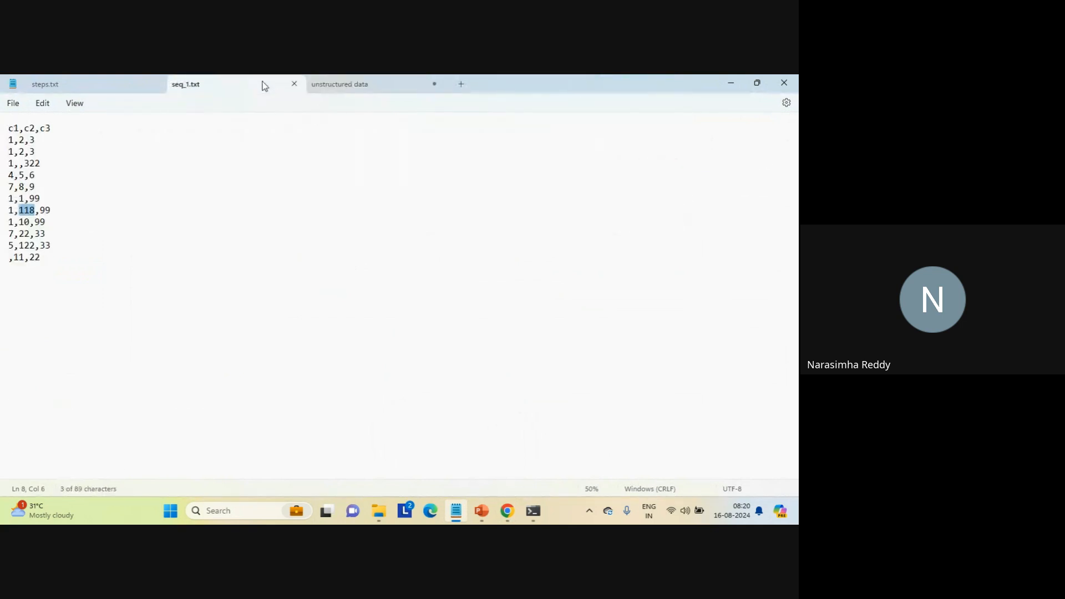
# - Delete the last data row, ",11,22", from seq_1.txt together with its trailing empty line
pyautogui.click(202, 251)
pyautogui.click(186, 269)
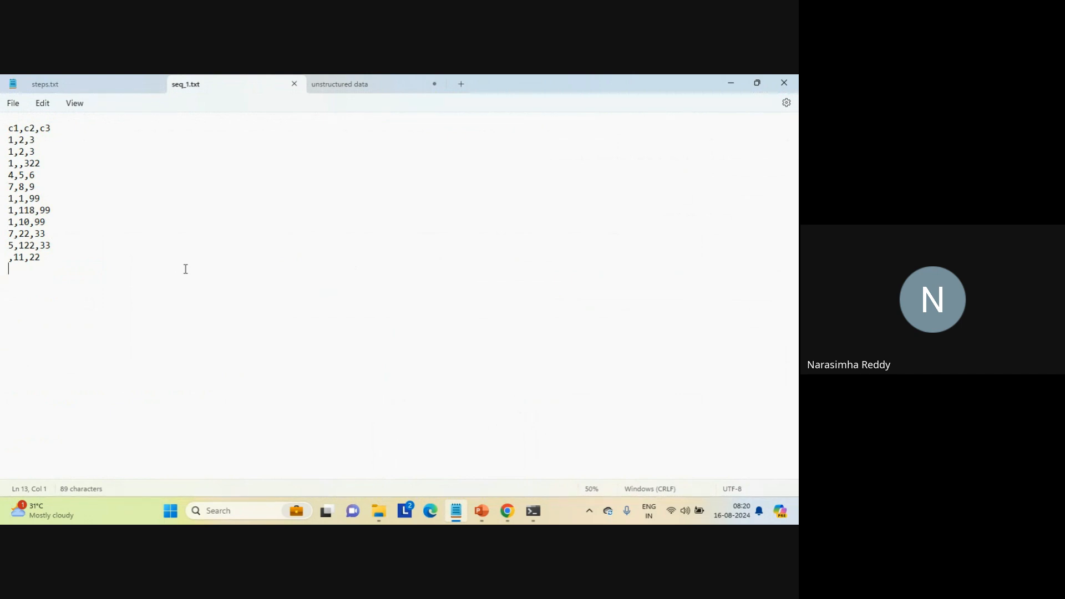
pyautogui.hotkey('shift', 'Up')
pyautogui.press('BackSpace')
# - Switch back to Data Integration in Chrome, refresh the jobs list and read the latest job's error
pyautogui.moveTo(508, 510)
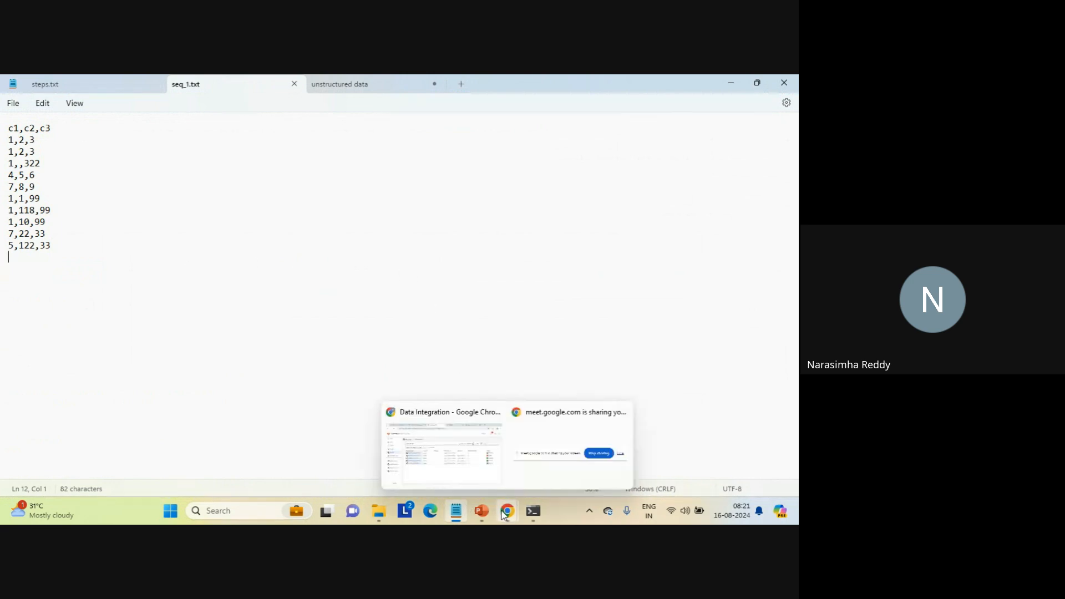
pyautogui.click(468, 465)
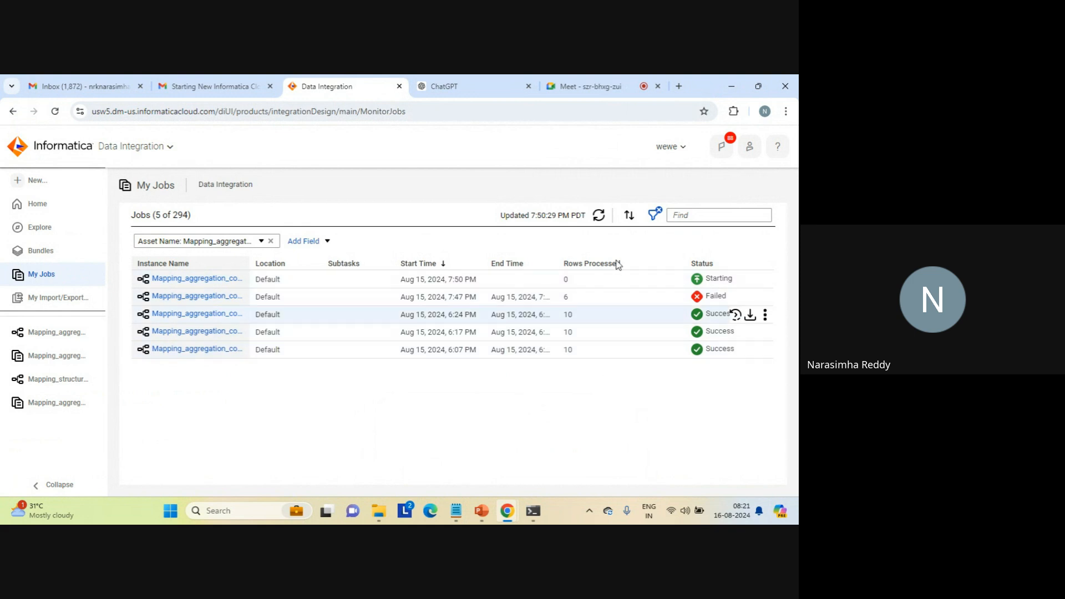
pyautogui.click(599, 219)
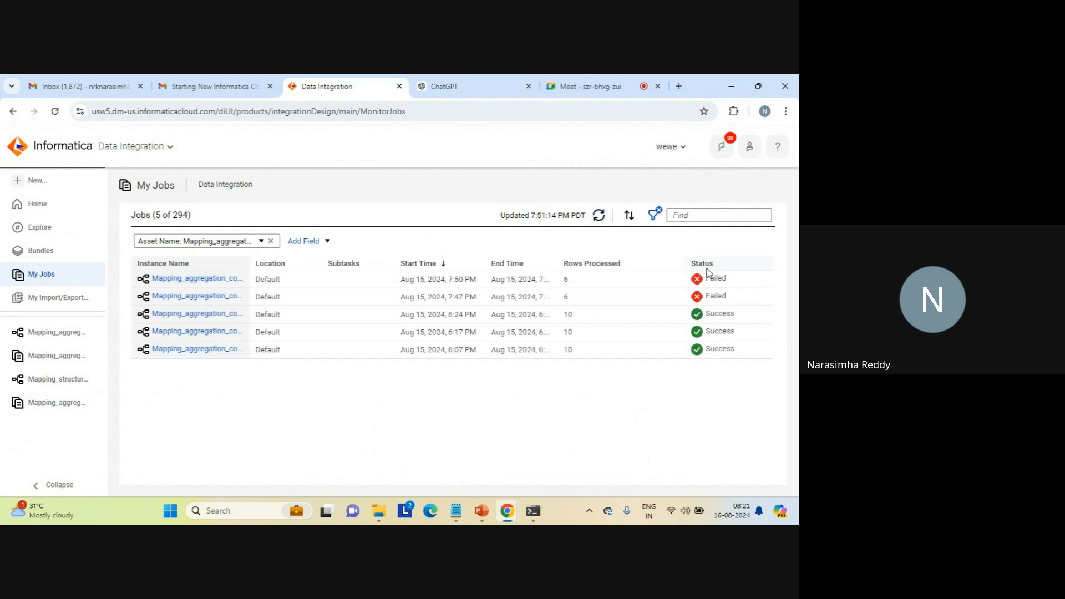
pyautogui.moveTo(712, 281)
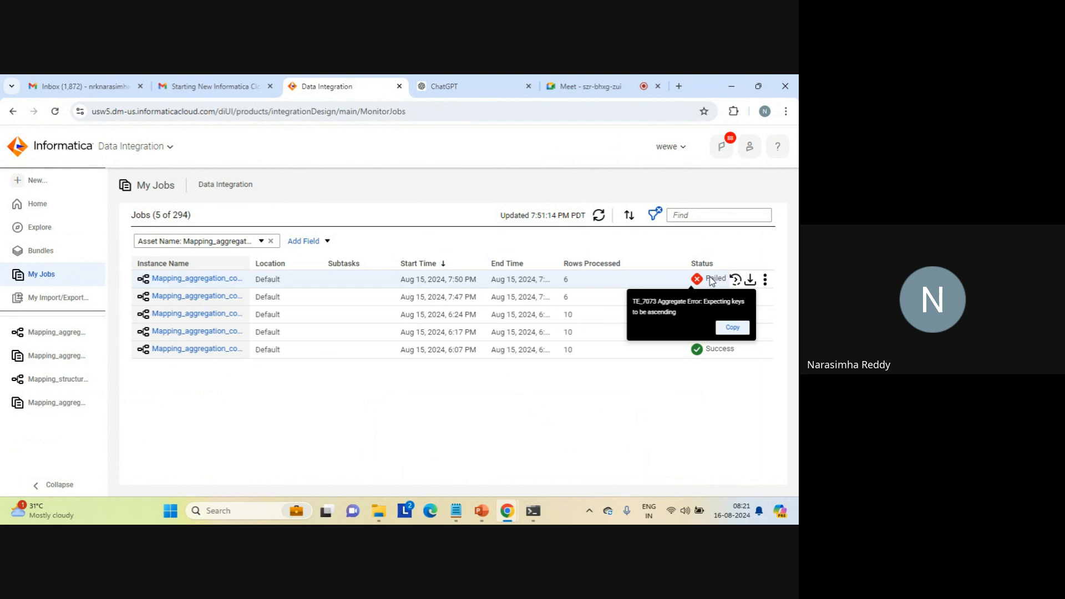
# - Review the latest job's source and target results and compare them with the details of Mapping_aggregation_count_sum-6
pyautogui.click(207, 279)
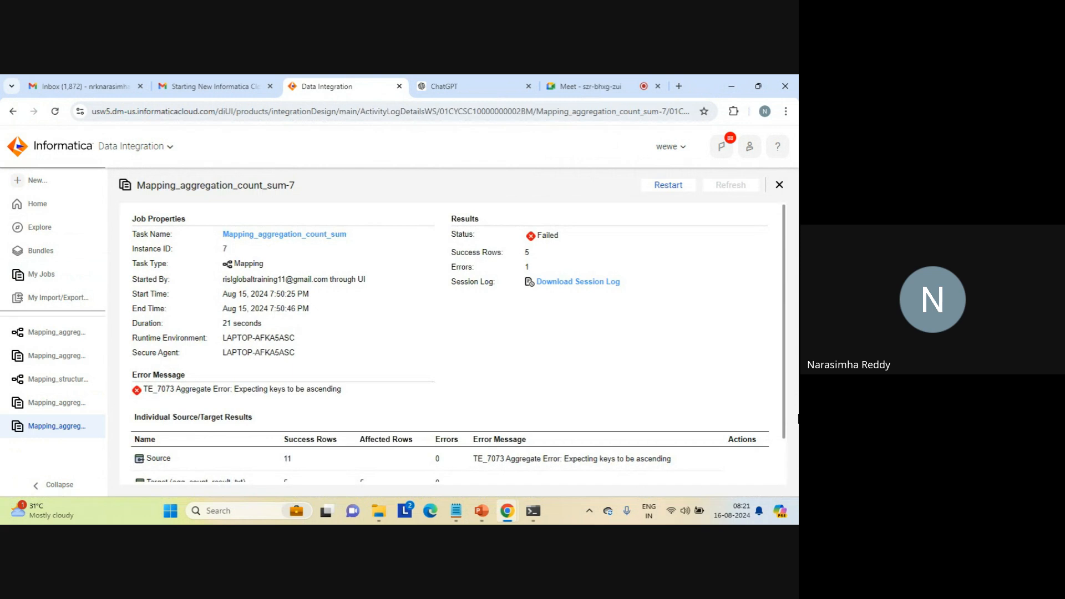
pyautogui.moveTo(784, 362); pyautogui.dragTo(784, 448)
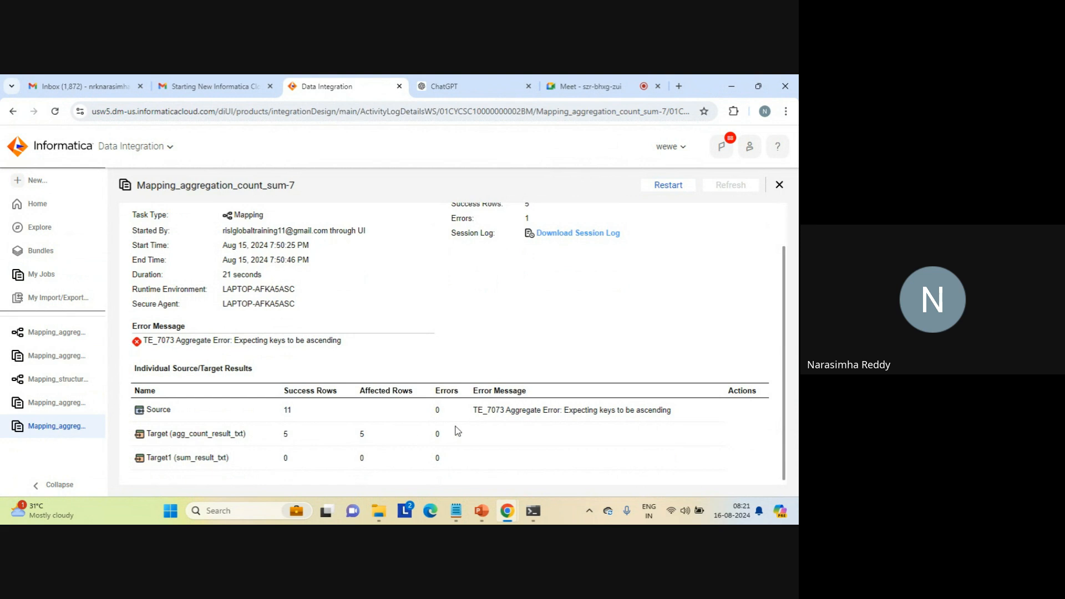
pyautogui.click(55, 408)
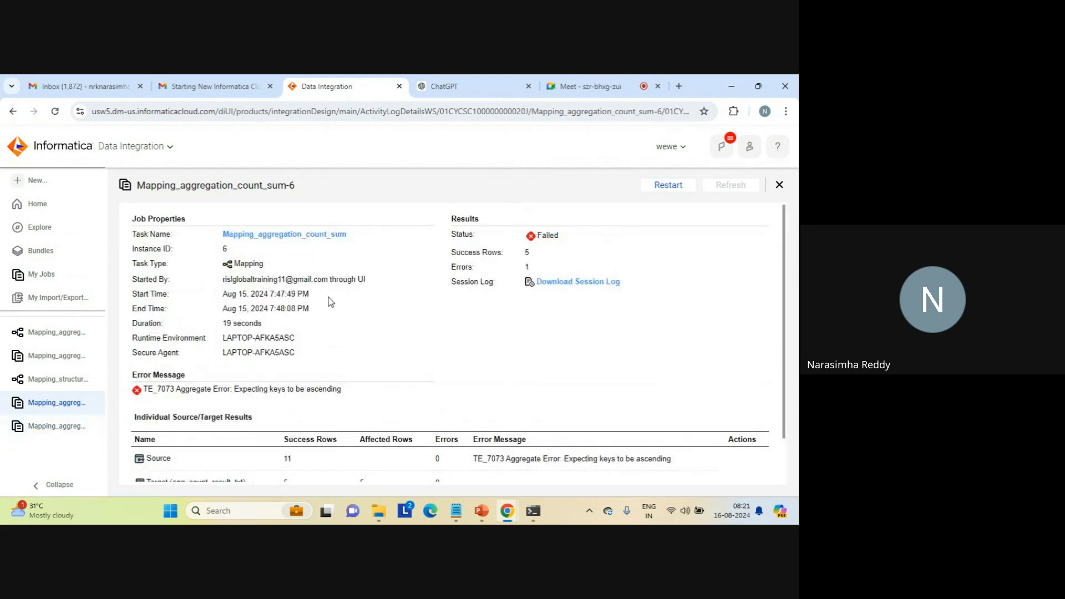
# - Return to the Mapping_aggregation_count_sum mapping and check Target1's connection and target object settings
pyautogui.click(36, 381)
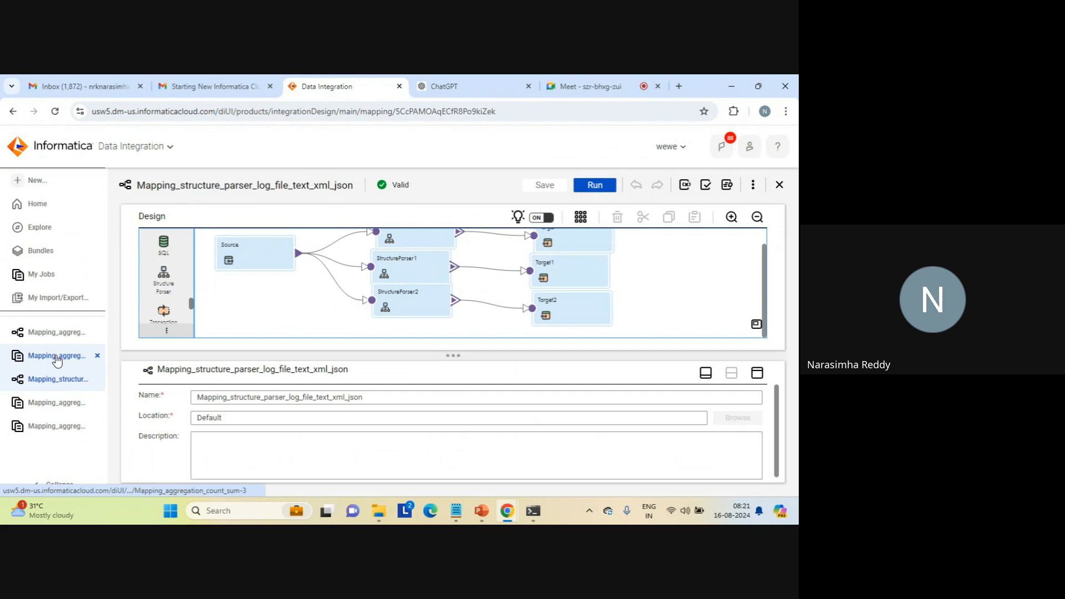
pyautogui.click(59, 332)
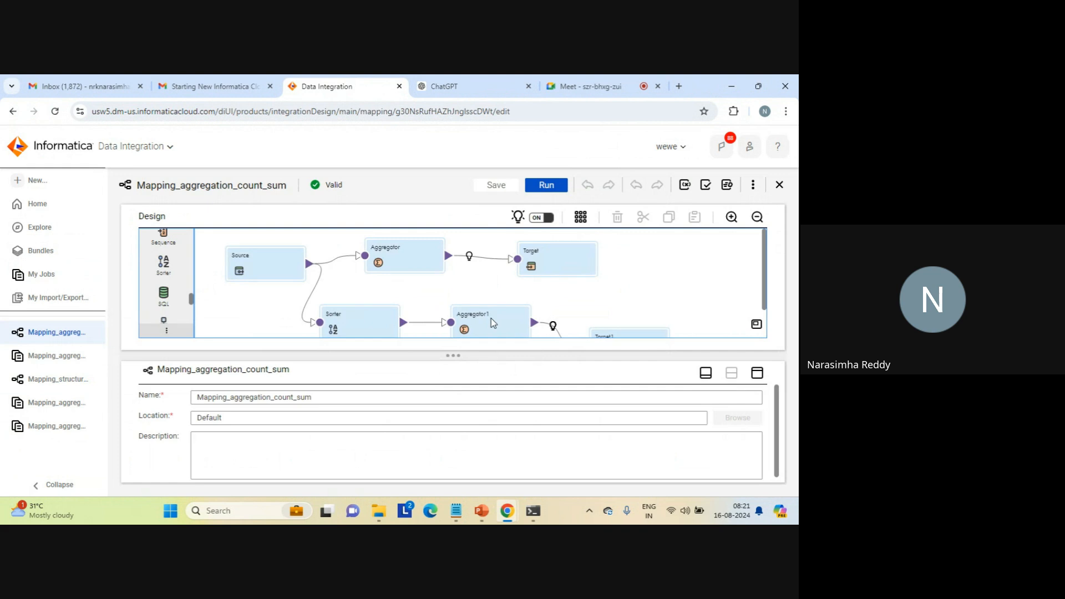
pyautogui.click(490, 318)
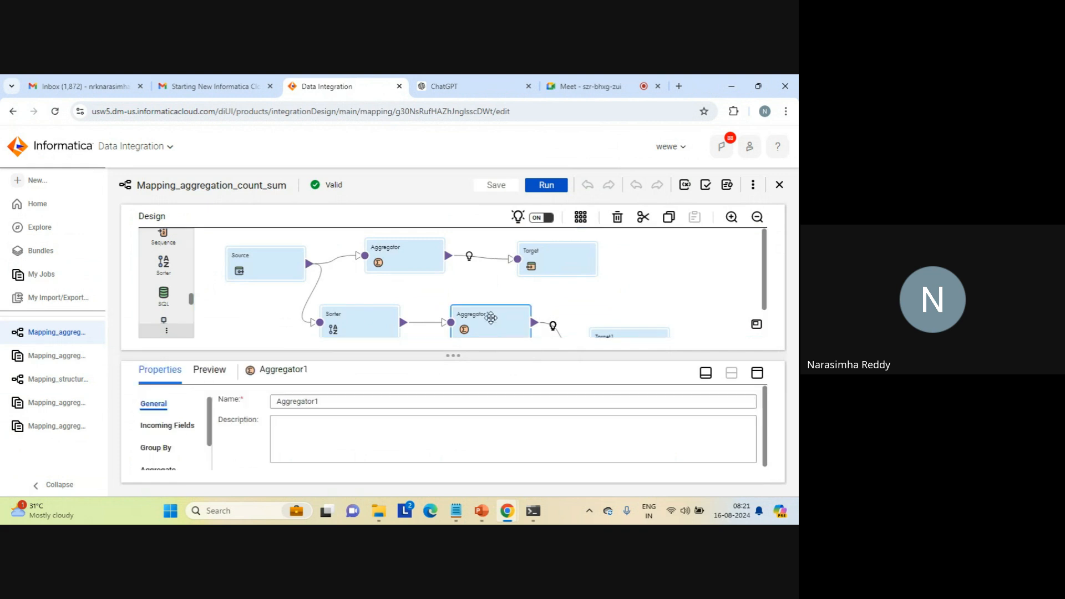
pyautogui.click(635, 333)
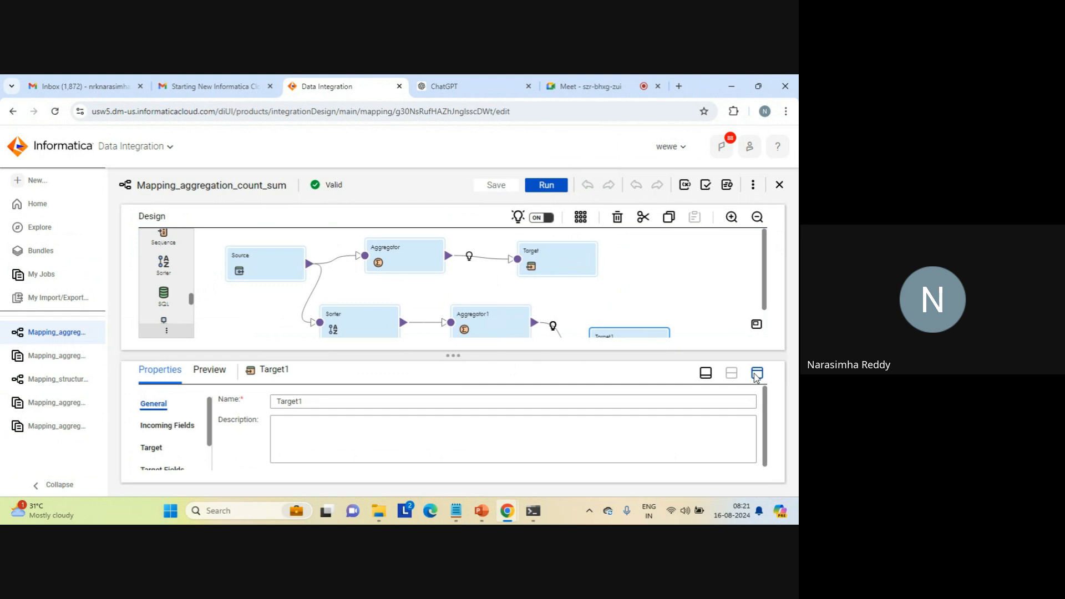
pyautogui.click(758, 372)
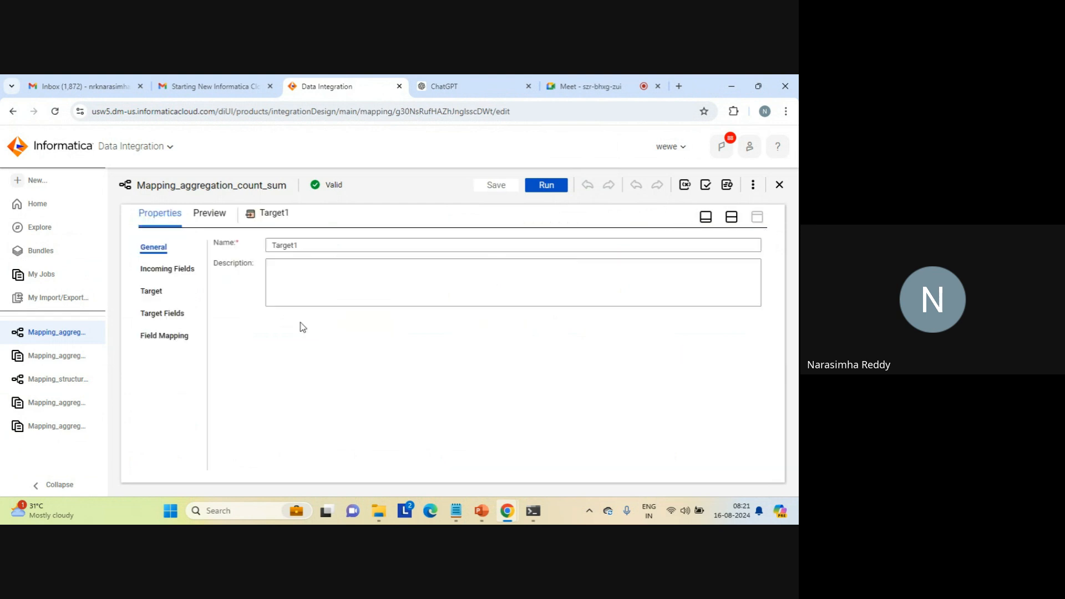
pyautogui.click(148, 293)
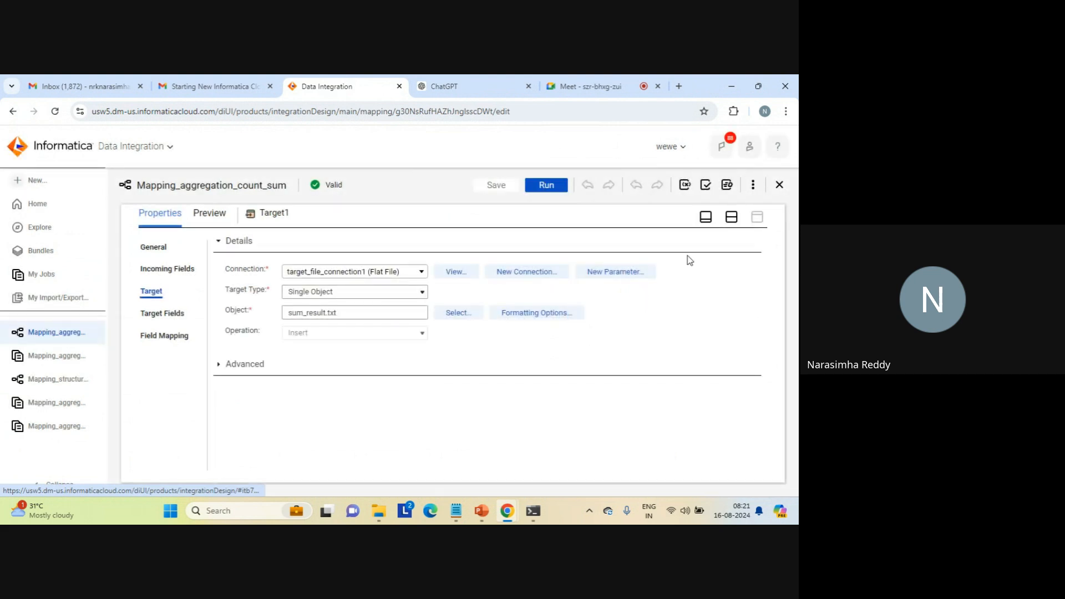
pyautogui.click(732, 218)
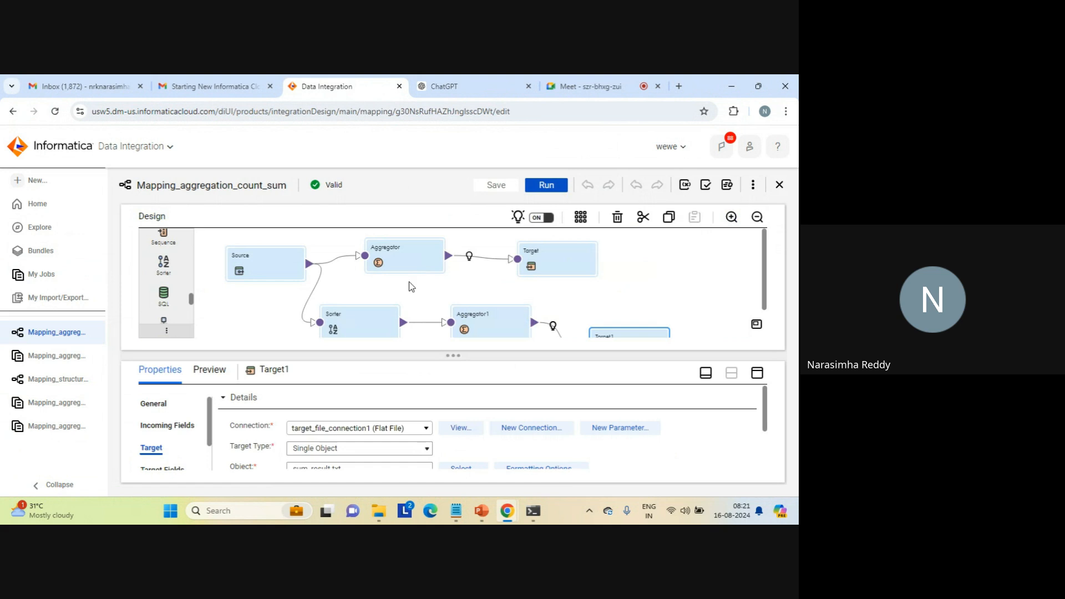
# - Recheck the Sorter's sort conditions and turn off its Distinct option in the advanced settings
pyautogui.click(362, 320)
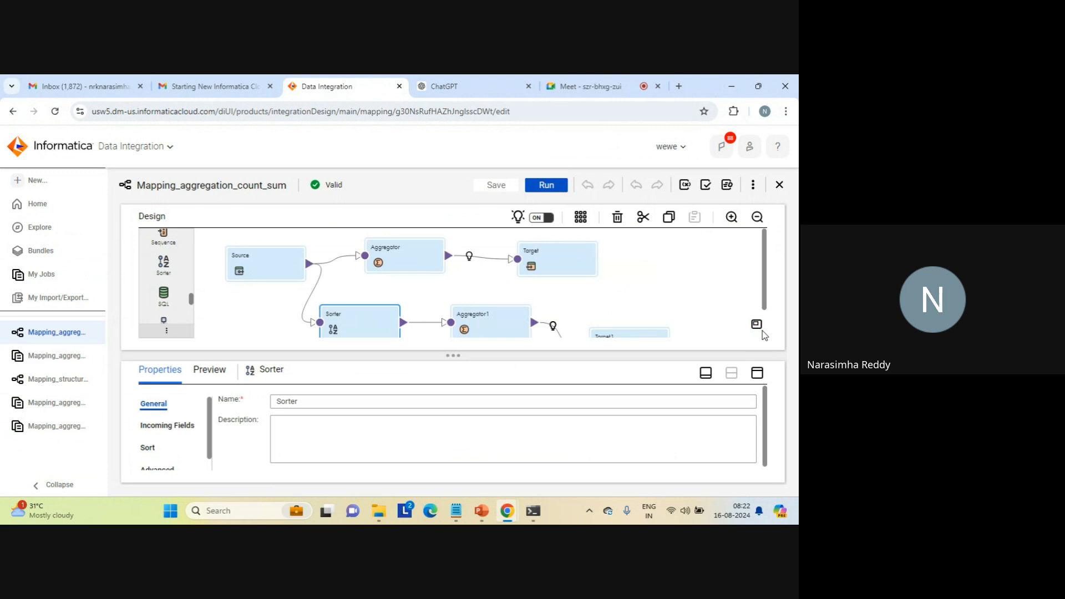
pyautogui.click(757, 372)
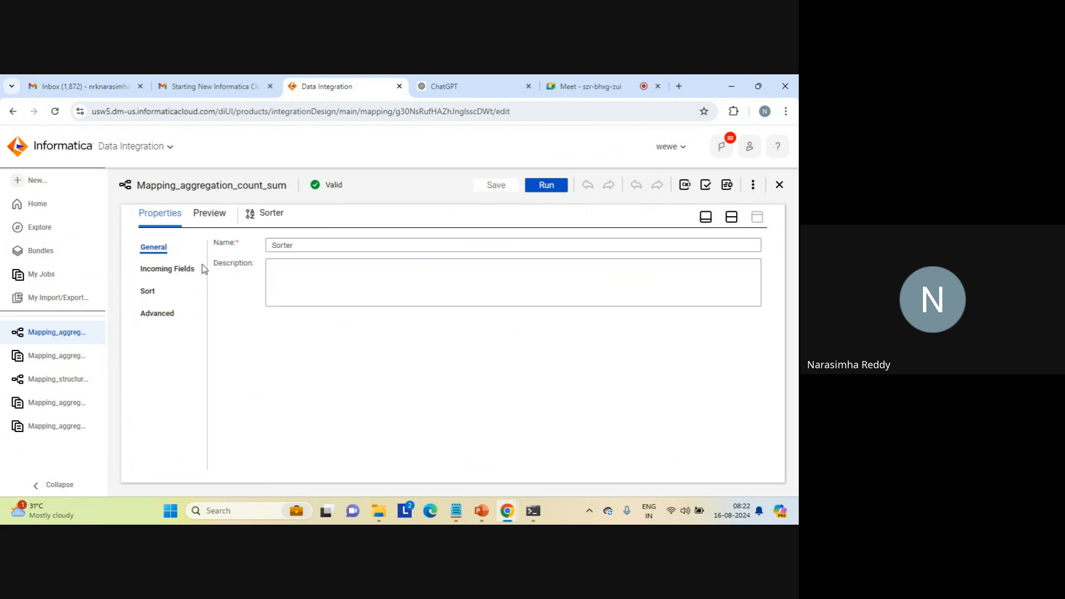
pyautogui.click(155, 292)
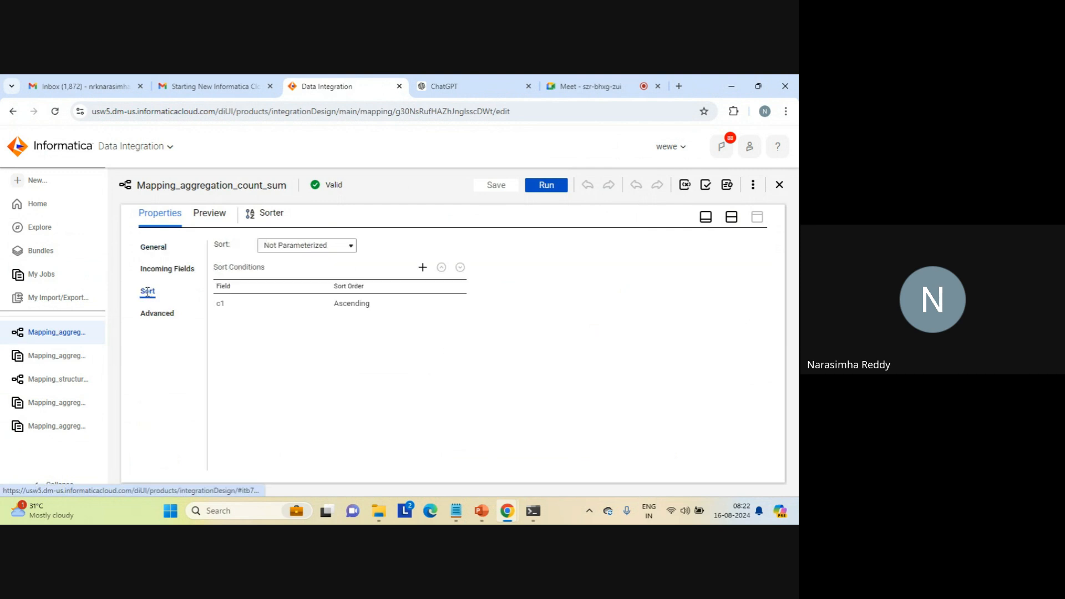
pyautogui.click(158, 314)
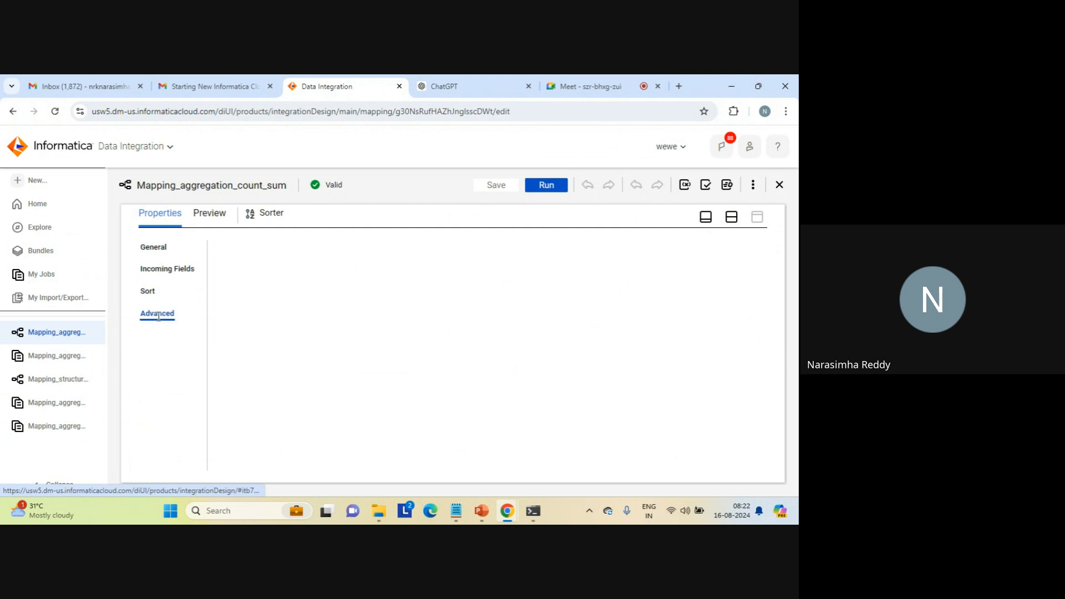
pyautogui.click(229, 332)
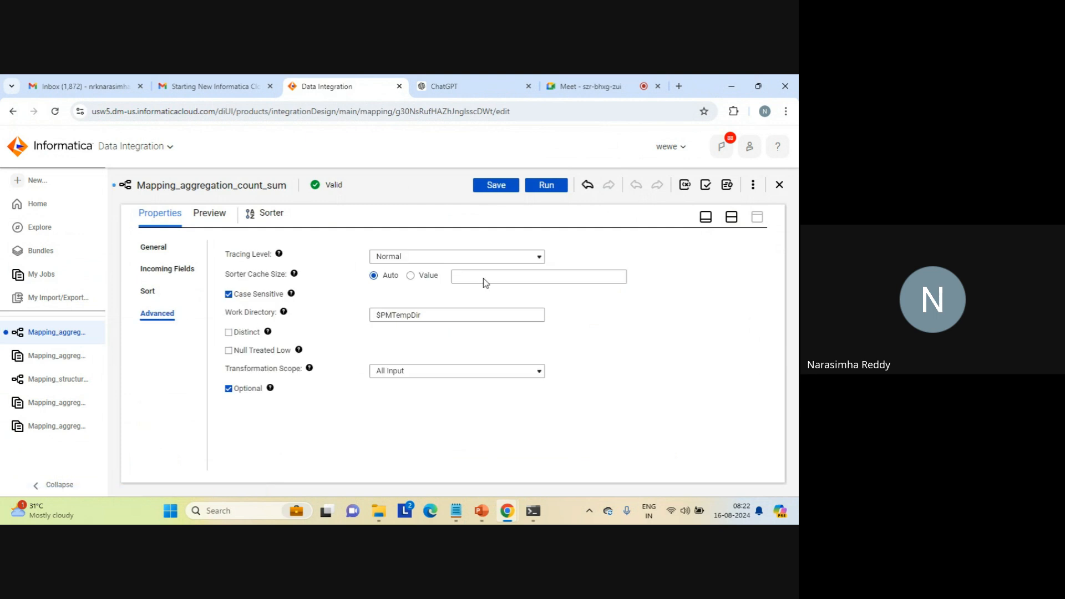
pyautogui.click(732, 217)
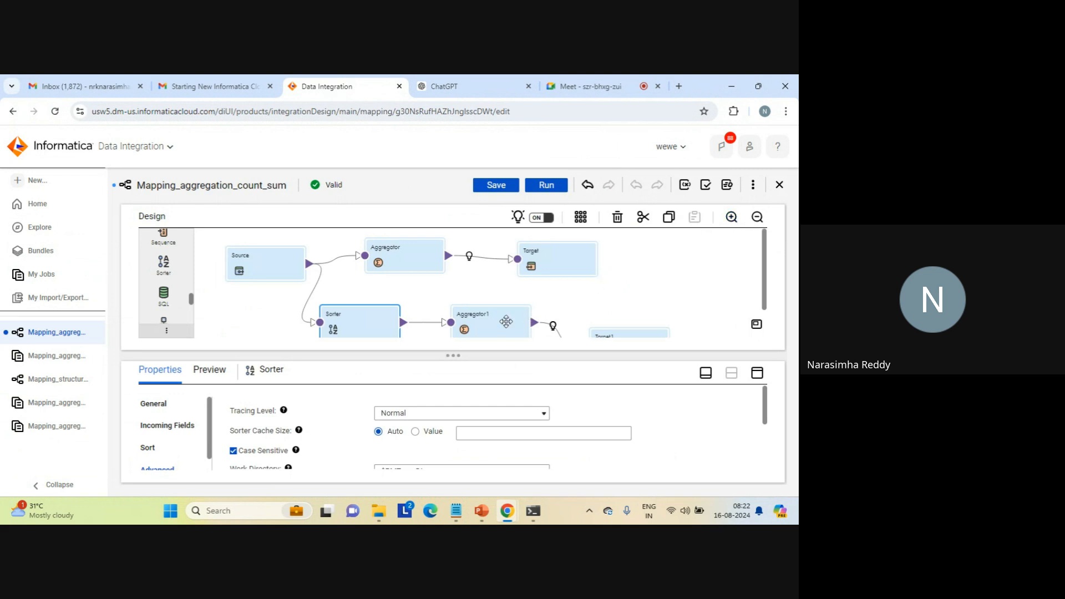
# - Review the advanced settings and aggregate expressions of Aggregator1, the aggregator fed by the Sorter
pyautogui.click(506, 321)
pyautogui.click(757, 373)
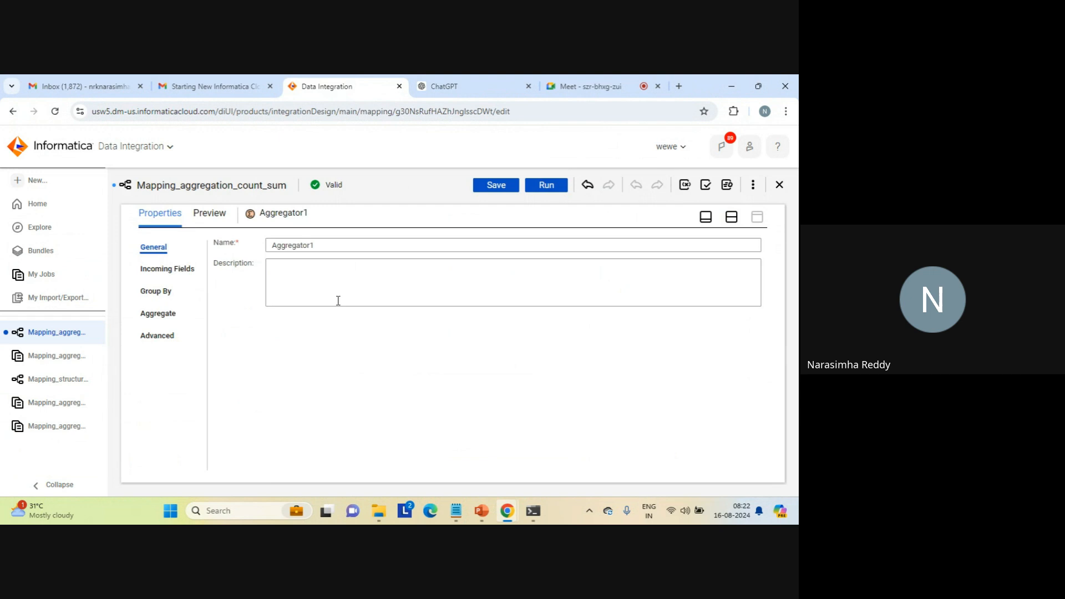
pyautogui.click(151, 334)
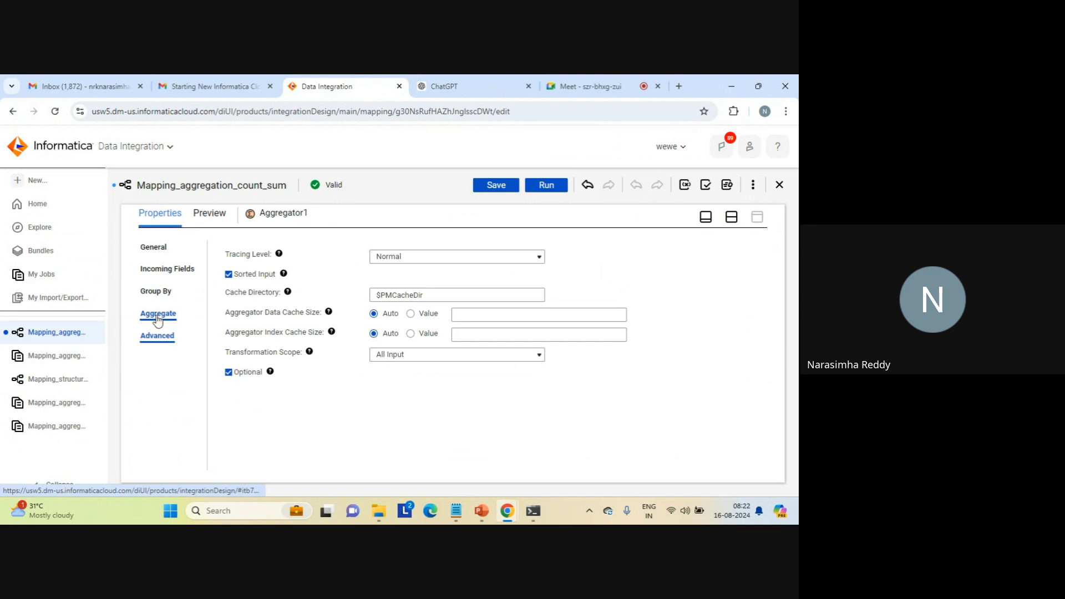
pyautogui.click(158, 313)
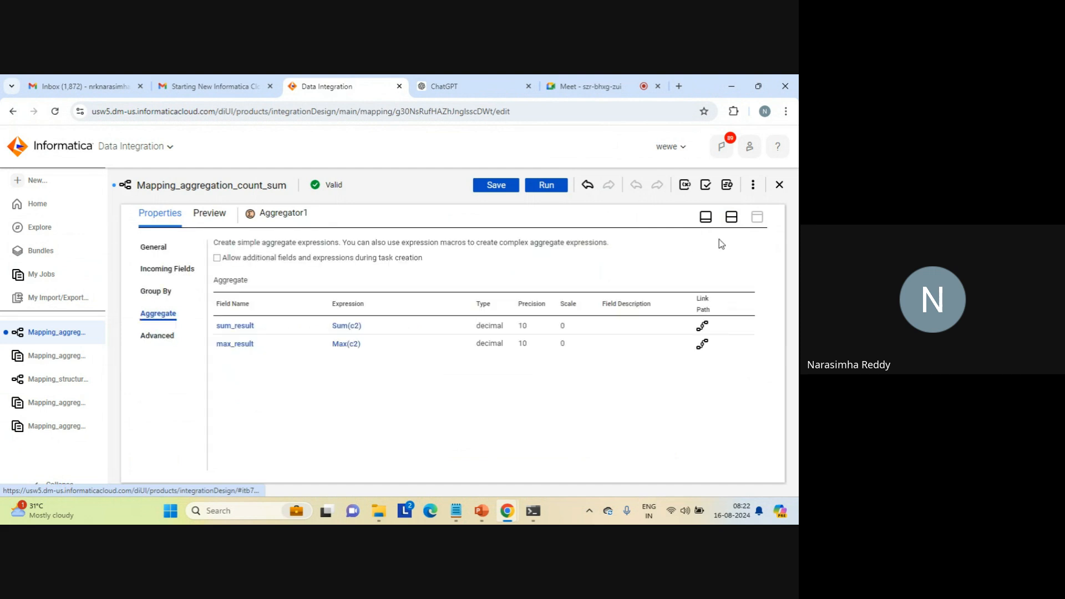
pyautogui.click(731, 217)
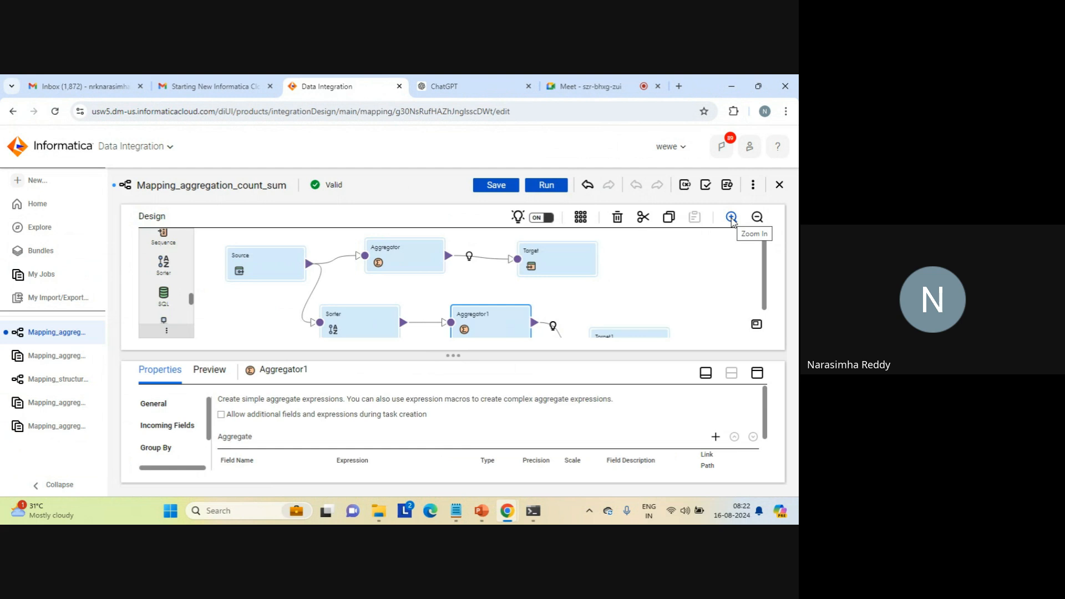
# - Save and run Mapping_aggregation_count_sum on the LAPTOP-AFKA5ASC runtime environment, and view the new job in the jobs list
pyautogui.click(494, 186)
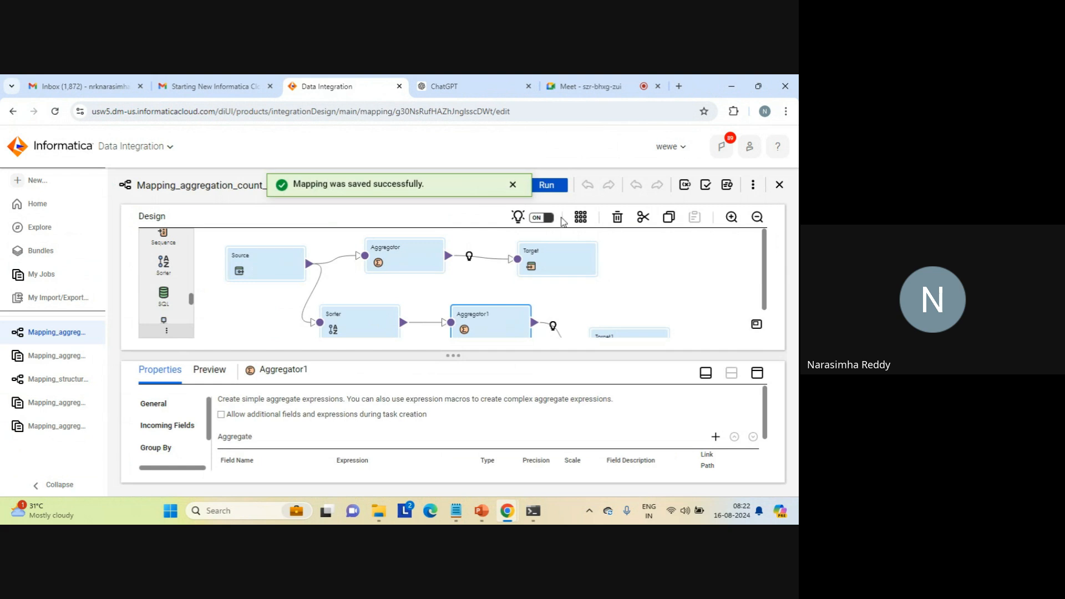
pyautogui.click(511, 184)
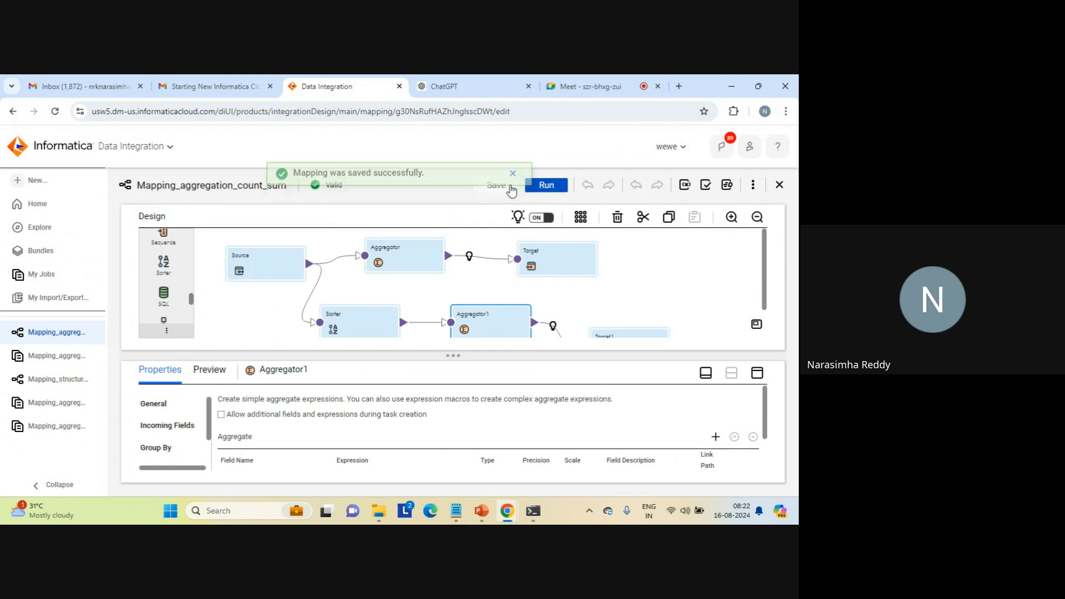
pyautogui.click(547, 186)
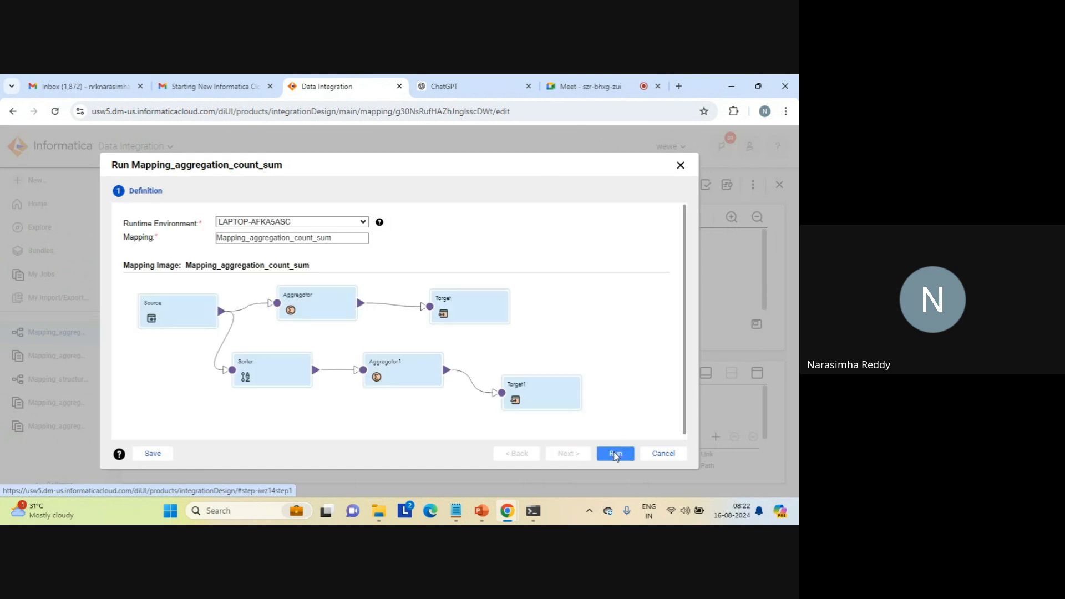
pyautogui.click(615, 454)
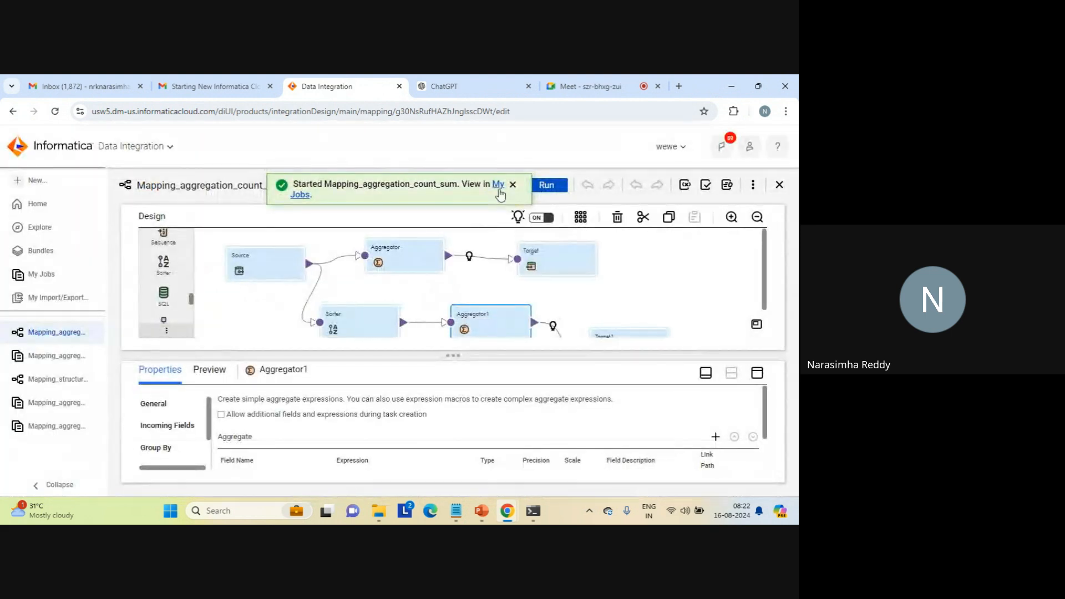
pyautogui.click(499, 189)
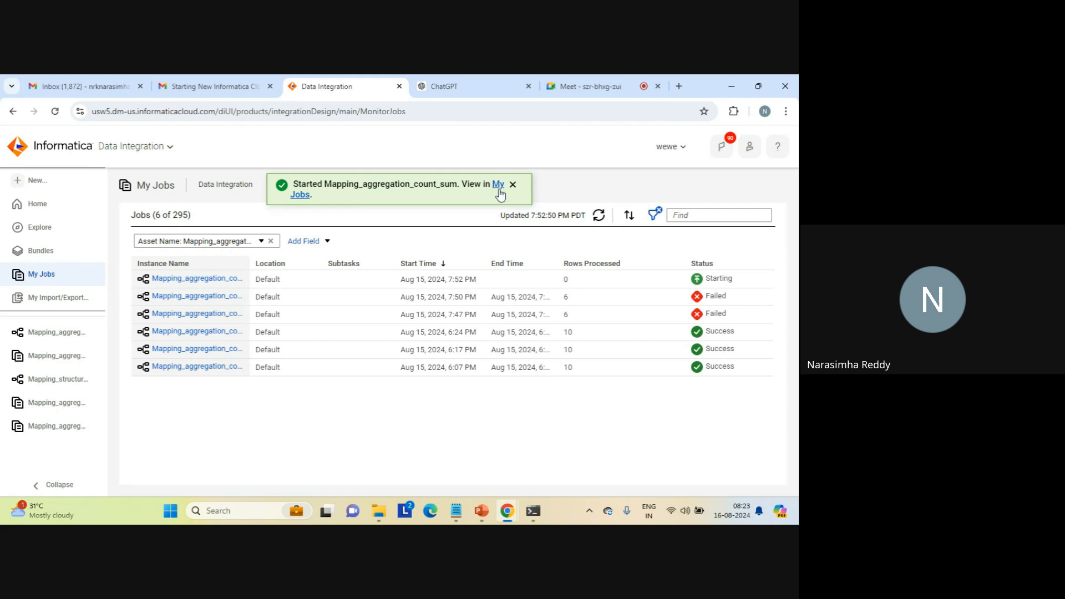
pyautogui.doubleClick(516, 186)
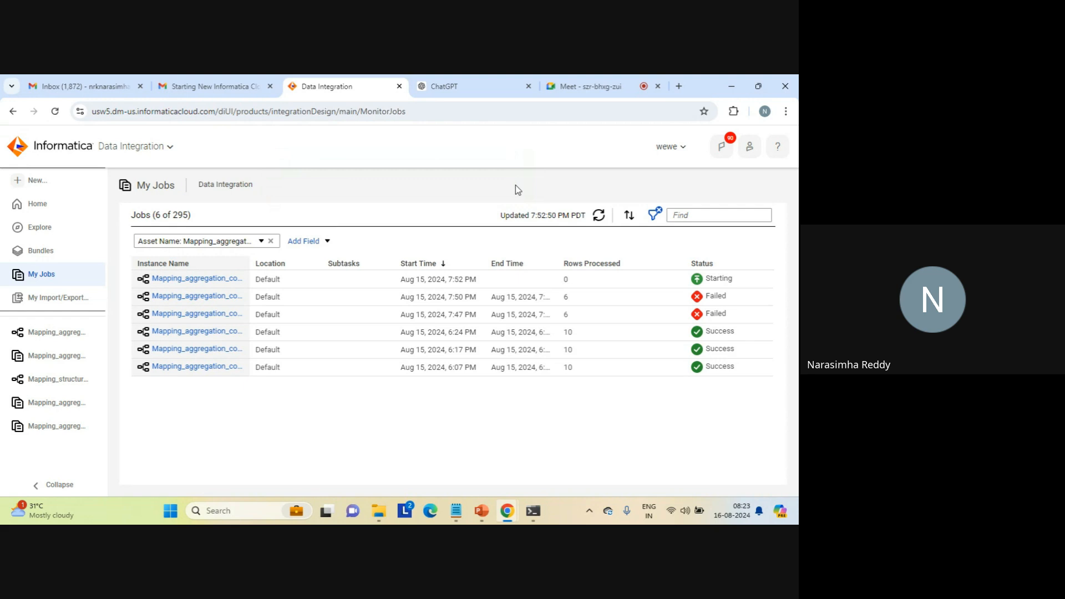
pyautogui.tripleClick(163, 185)
pyautogui.tripleClick(207, 186)
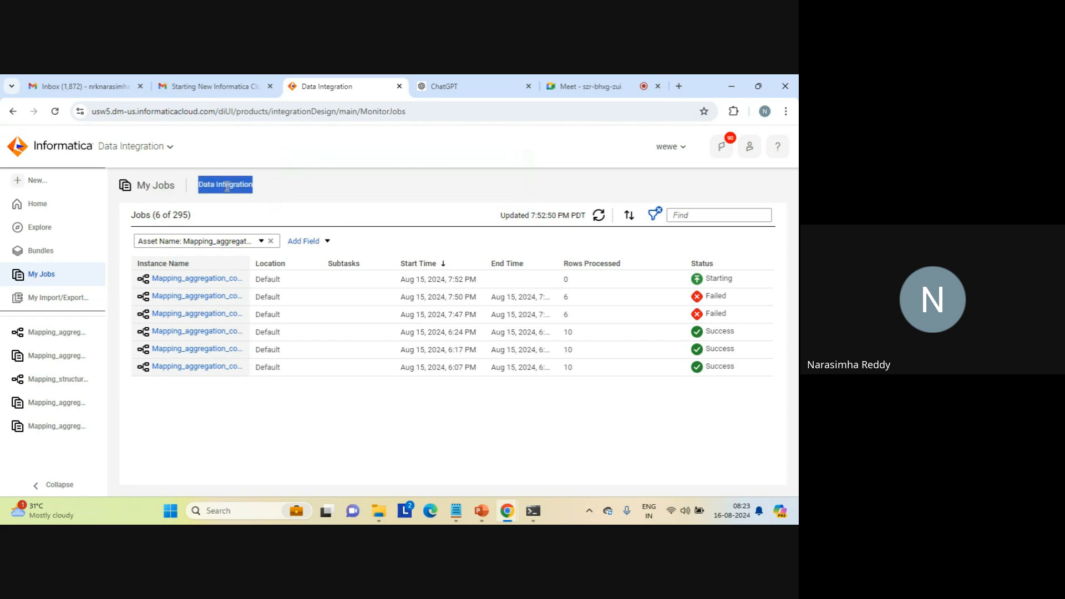
pyautogui.click(161, 190)
pyautogui.tripleClick(161, 188)
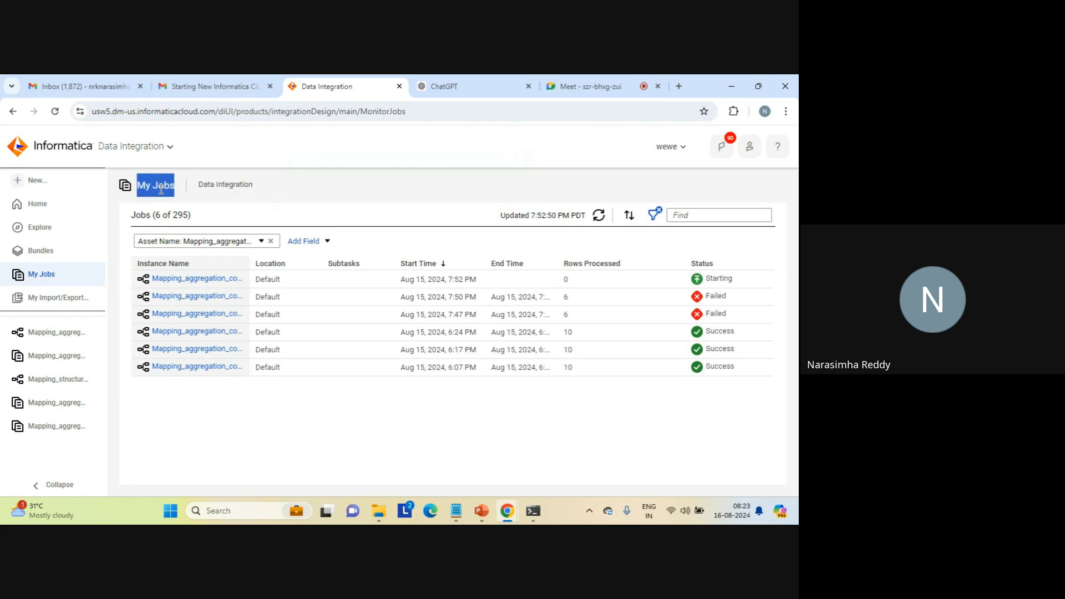
pyautogui.tripleClick(229, 186)
pyautogui.click(294, 197)
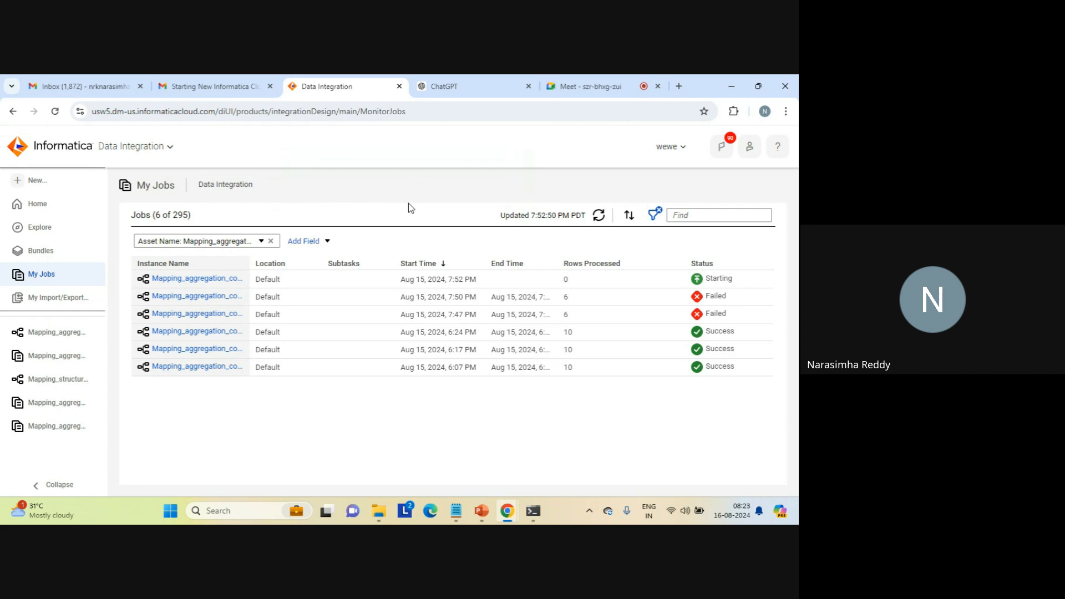
# - Refresh the jobs list to check the new job's status
pyautogui.click(599, 216)
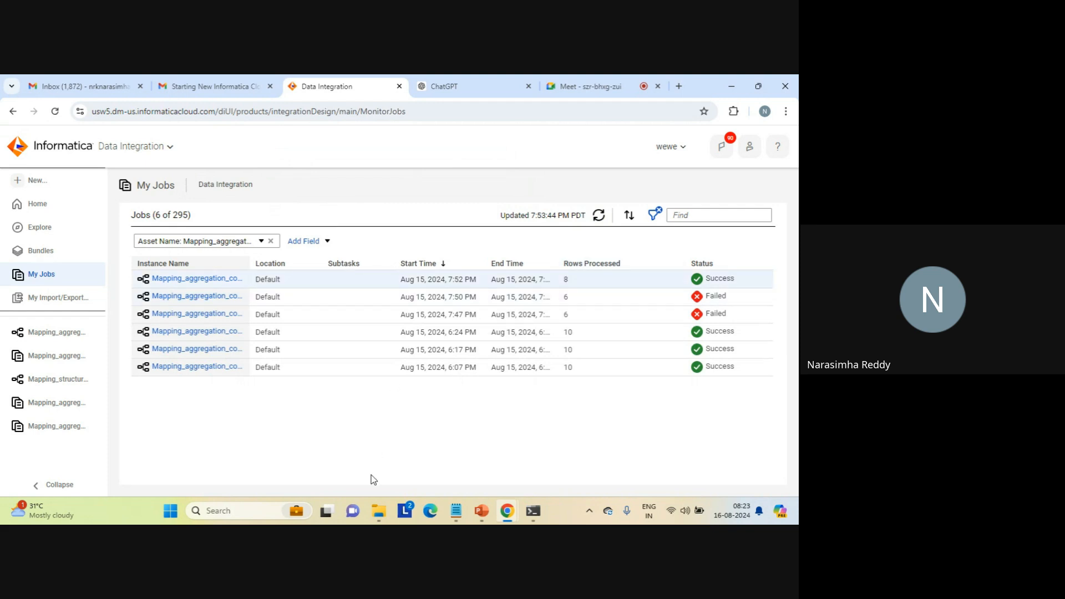
# - In the target folder, list the files newest first and review the contents of sum_result, closing it when done
pyautogui.click(372, 522)
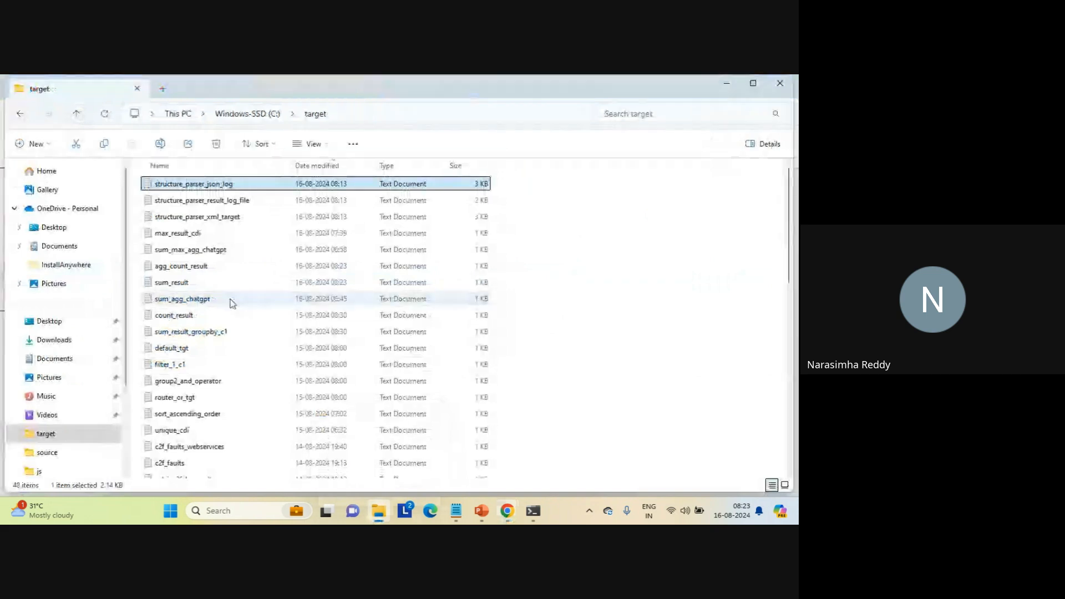
pyautogui.click(327, 166)
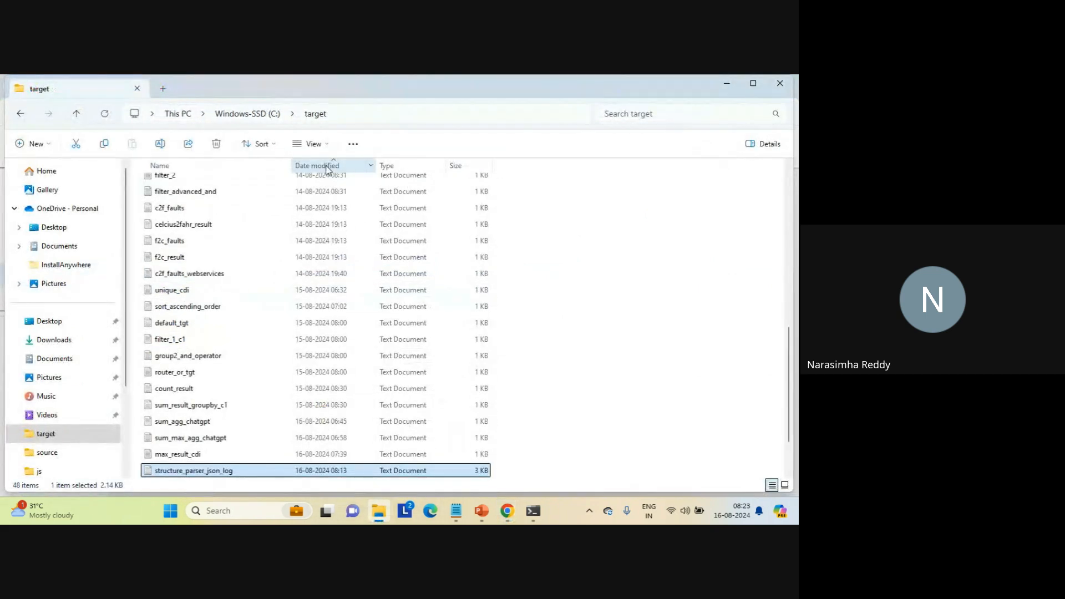
pyautogui.click(327, 167)
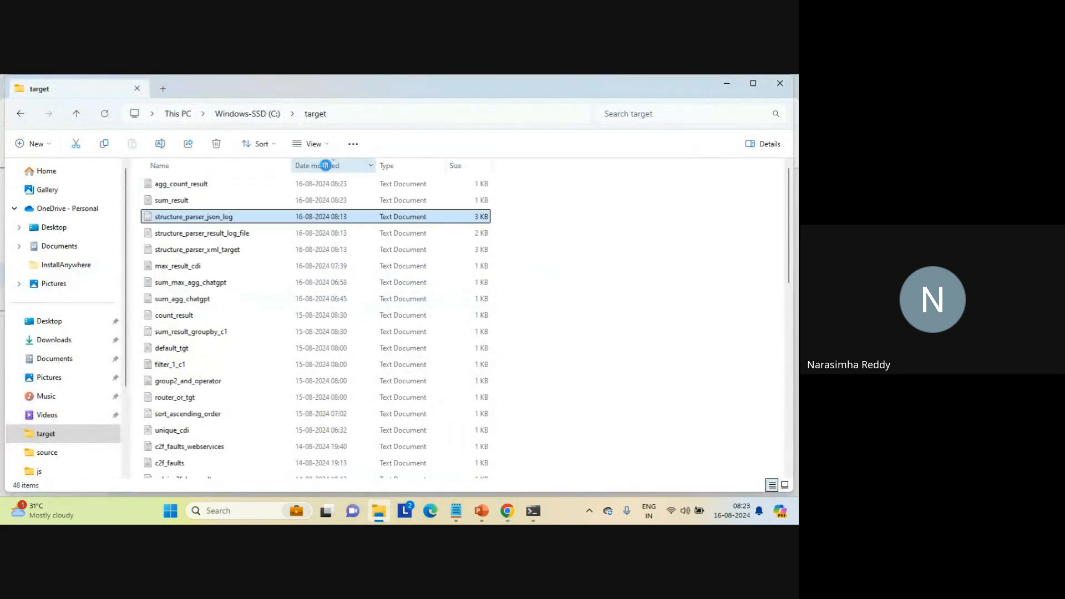
pyautogui.doubleClick(181, 203)
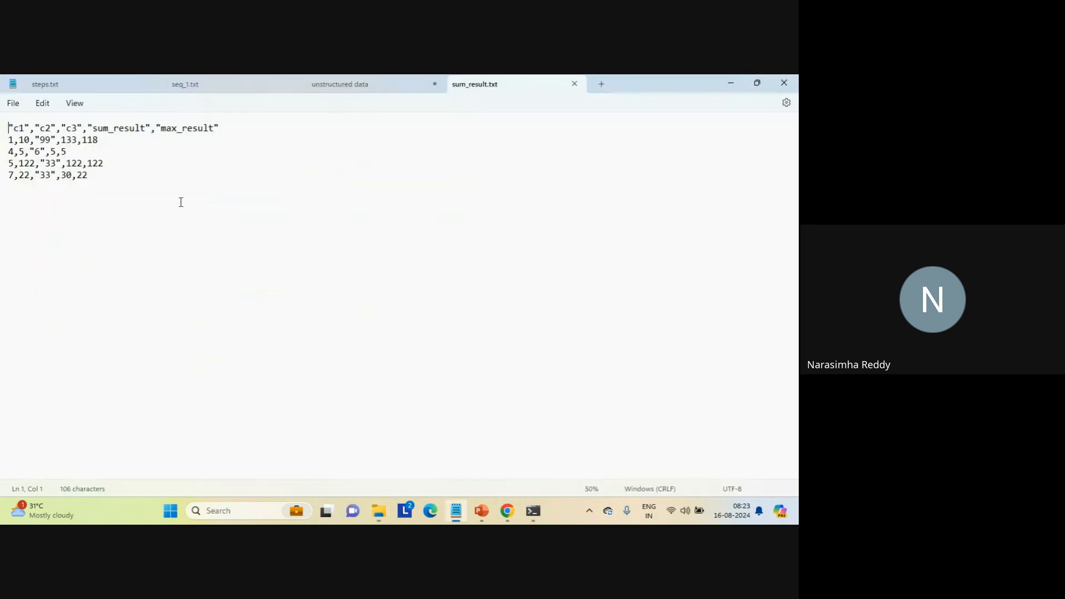
pyautogui.click(574, 83)
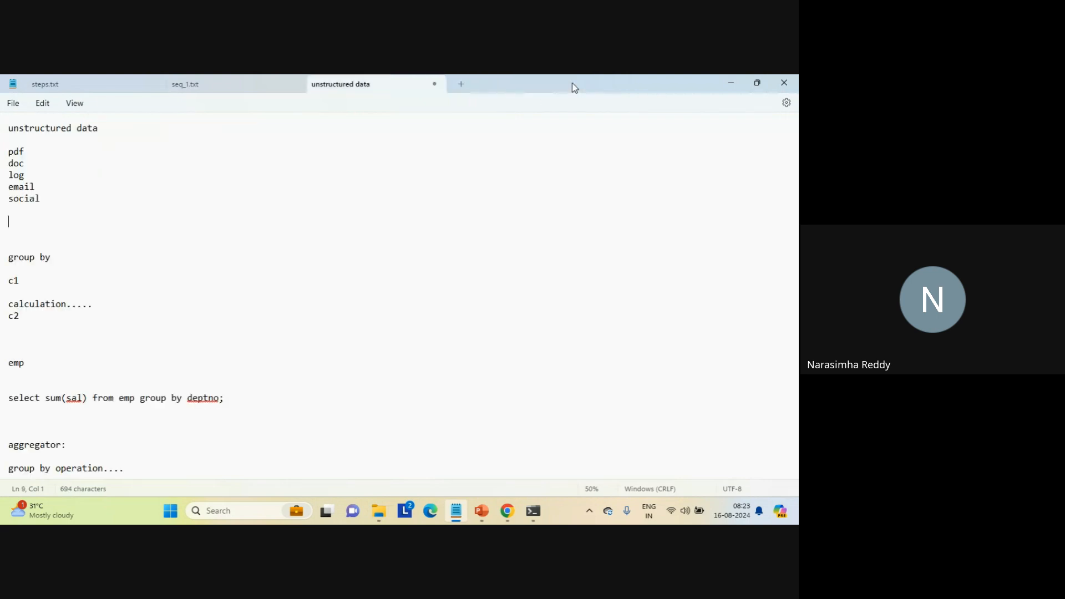
# - In seq_1.txt, delete the row 1,,322 and the blank line at the end, and save the file
pyautogui.click(219, 90)
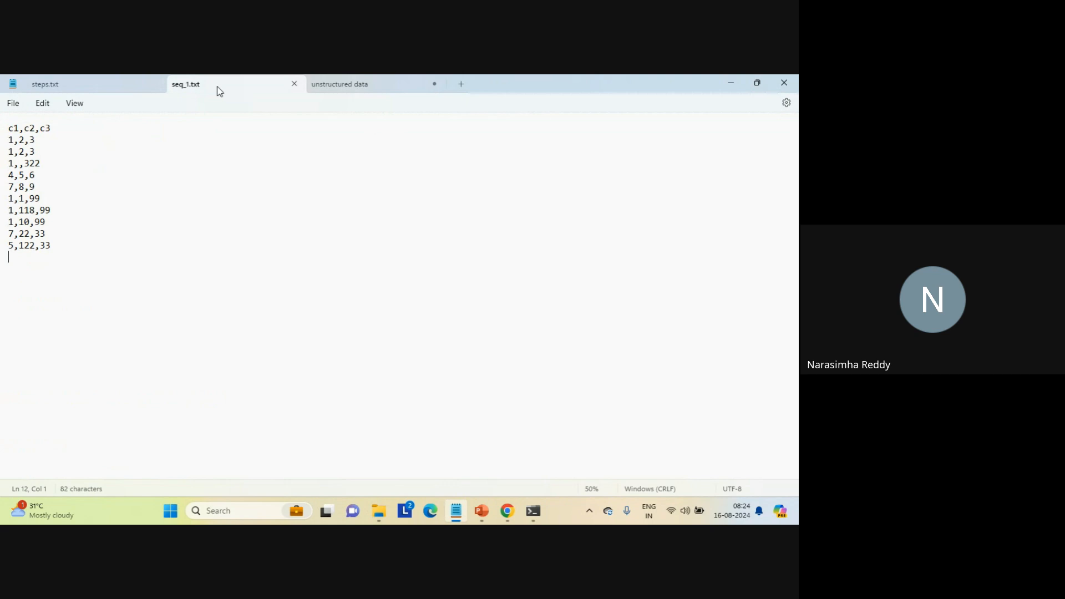
pyautogui.click(81, 153)
pyautogui.press('Right')
pyautogui.hotkey('shift', 'Down')
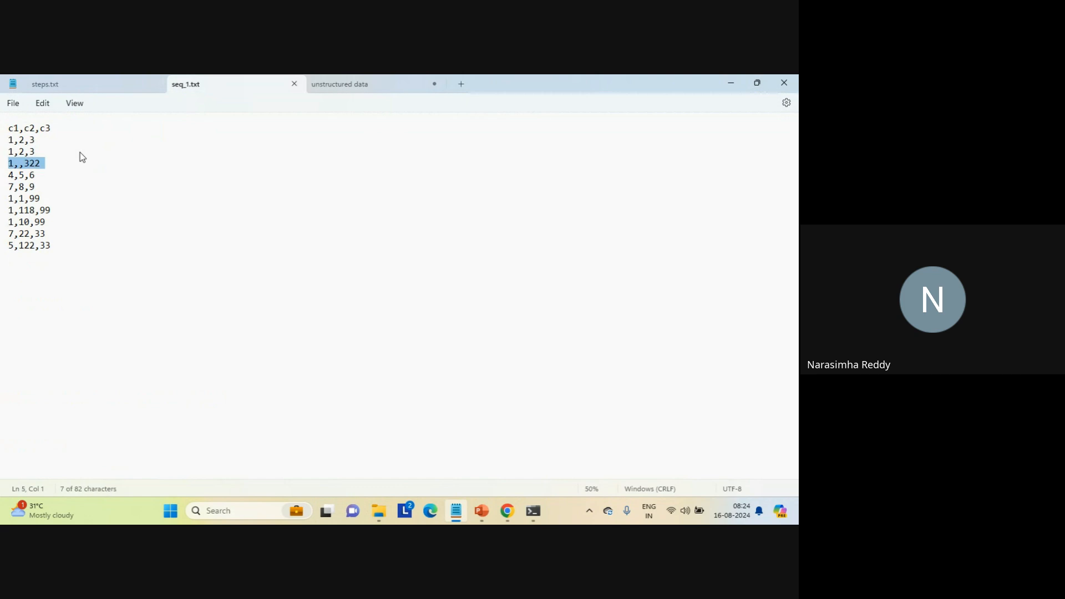
pyautogui.press('Delete')
pyautogui.hotkey('ctrl', 's')
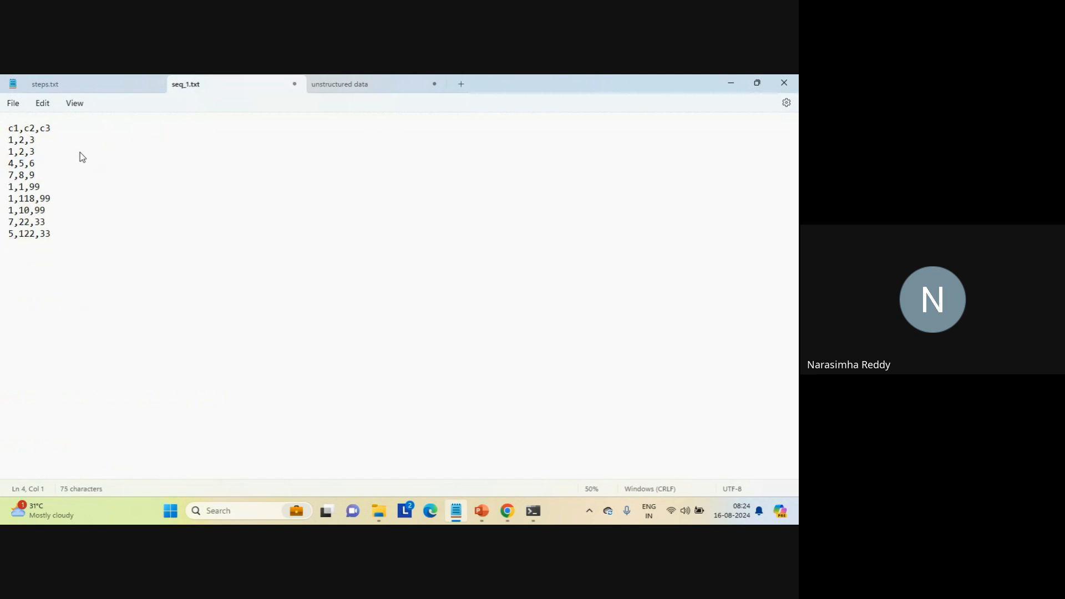
pyautogui.click(120, 296)
pyautogui.press('BackSpace')
pyautogui.hotkey('ctrl', 's')
# - Switch to Informatica in Chrome, check the Sorter's sort conditions in Mapping_aggregation_count_sum, turn on its Distinct option, and save the mapping
pyautogui.click(506, 515)
pyautogui.moveTo(506, 518)
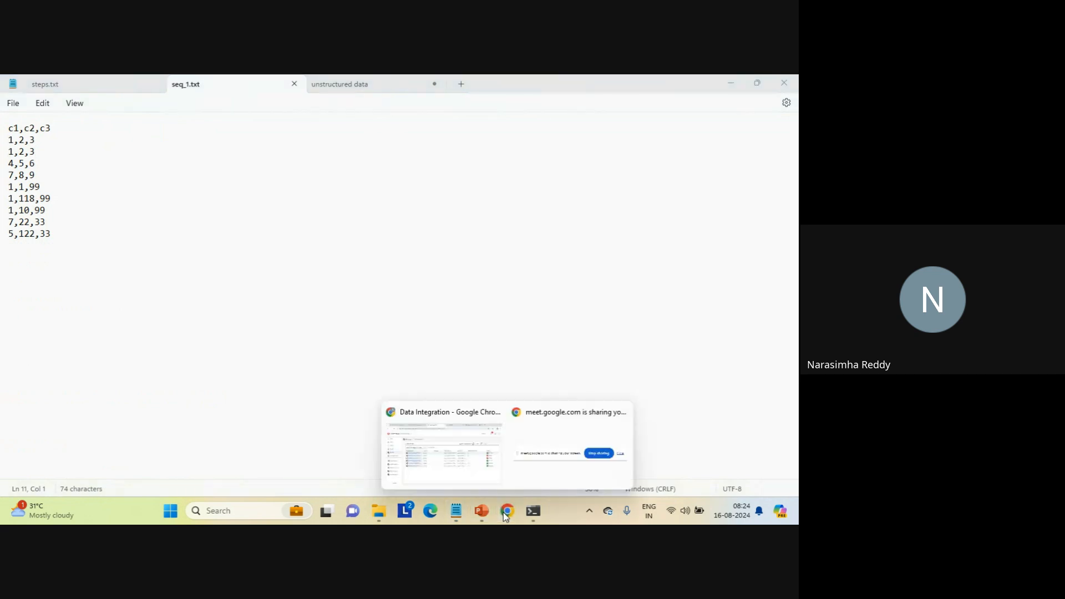
pyautogui.click(438, 445)
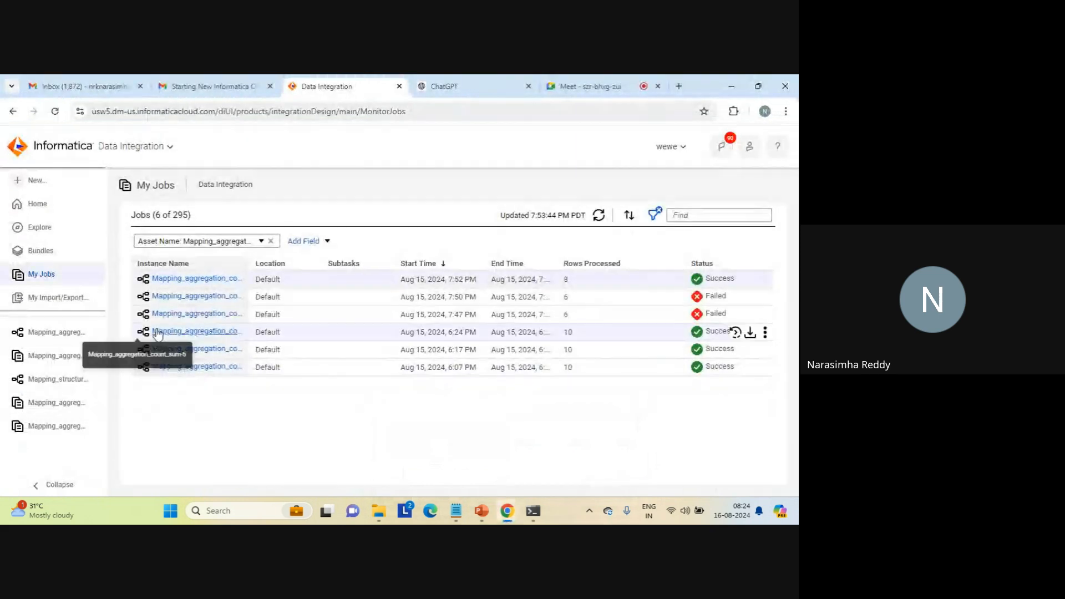
pyautogui.click(57, 333)
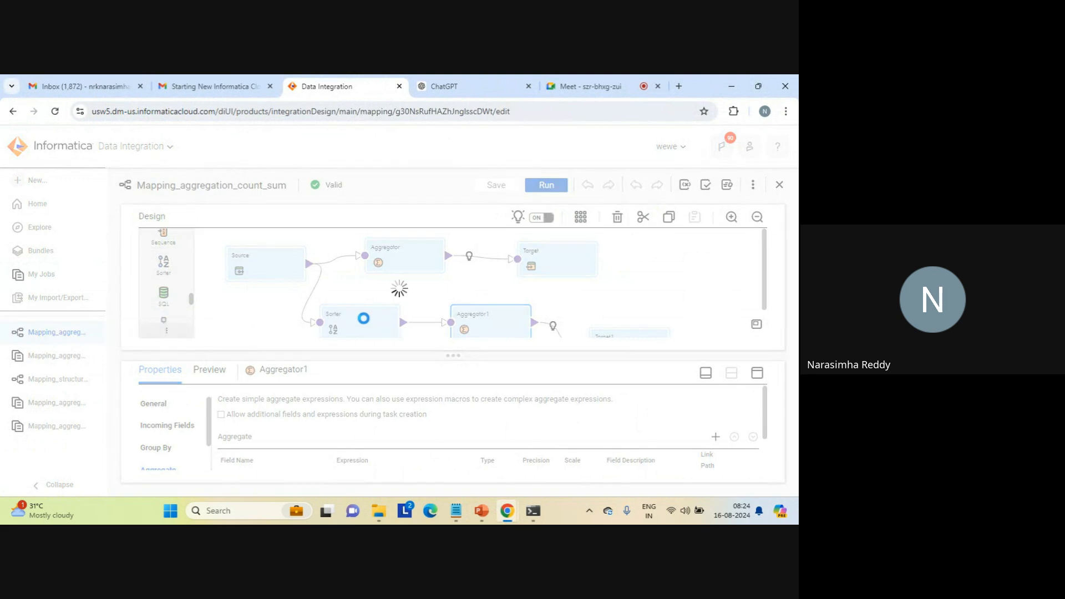
pyautogui.click(364, 319)
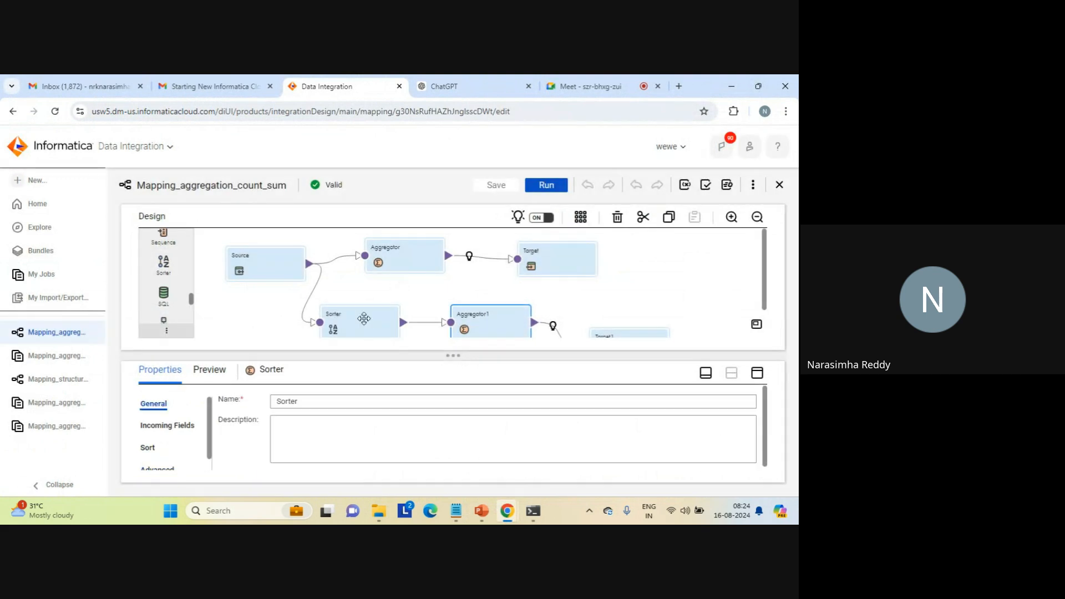
pyautogui.click(757, 374)
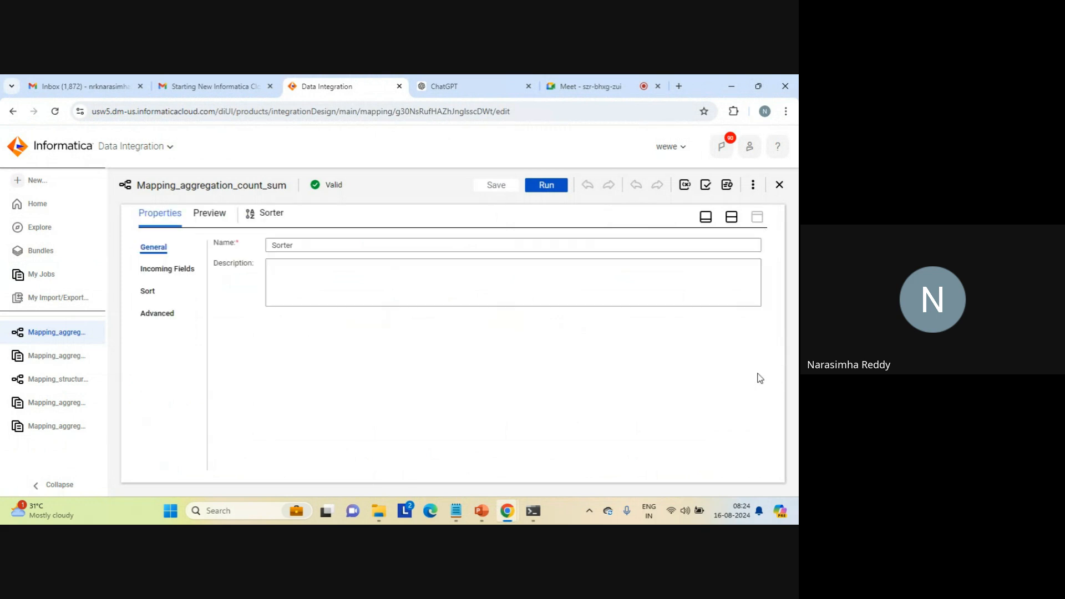
pyautogui.click(155, 292)
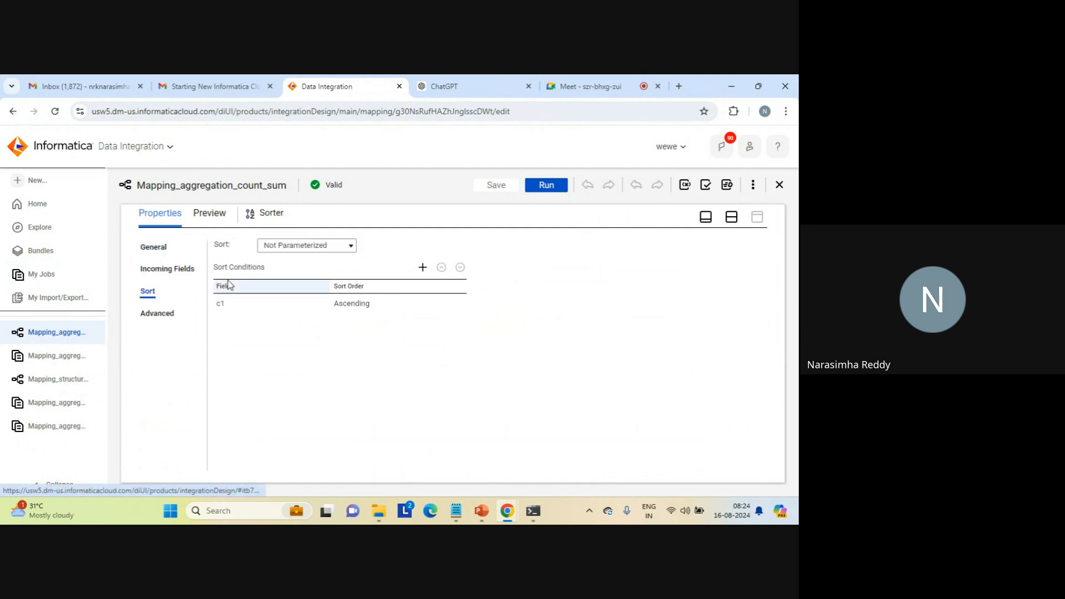
pyautogui.click(148, 314)
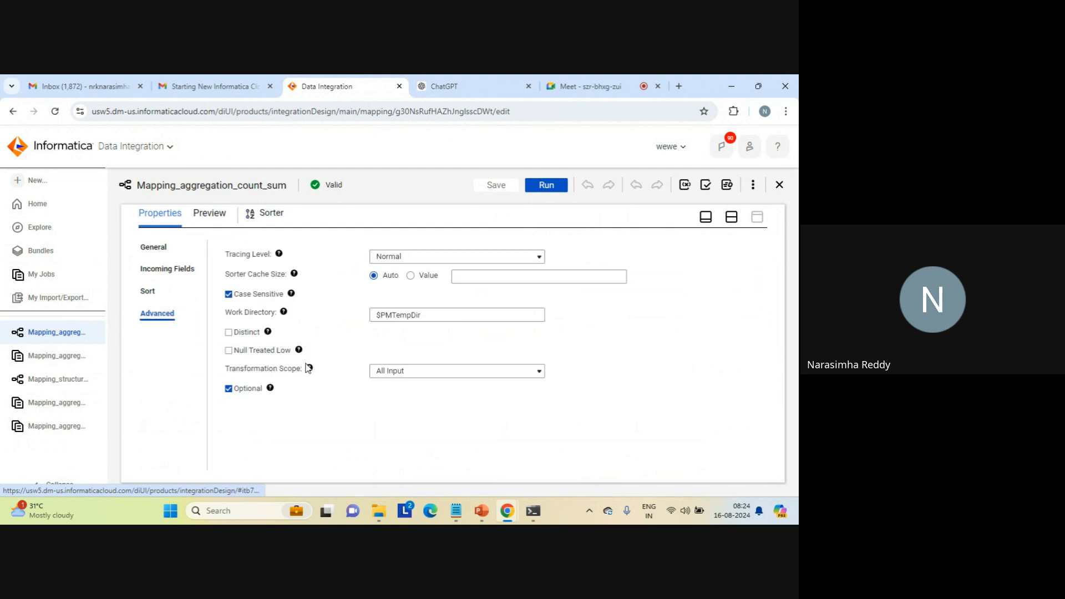
pyautogui.click(227, 333)
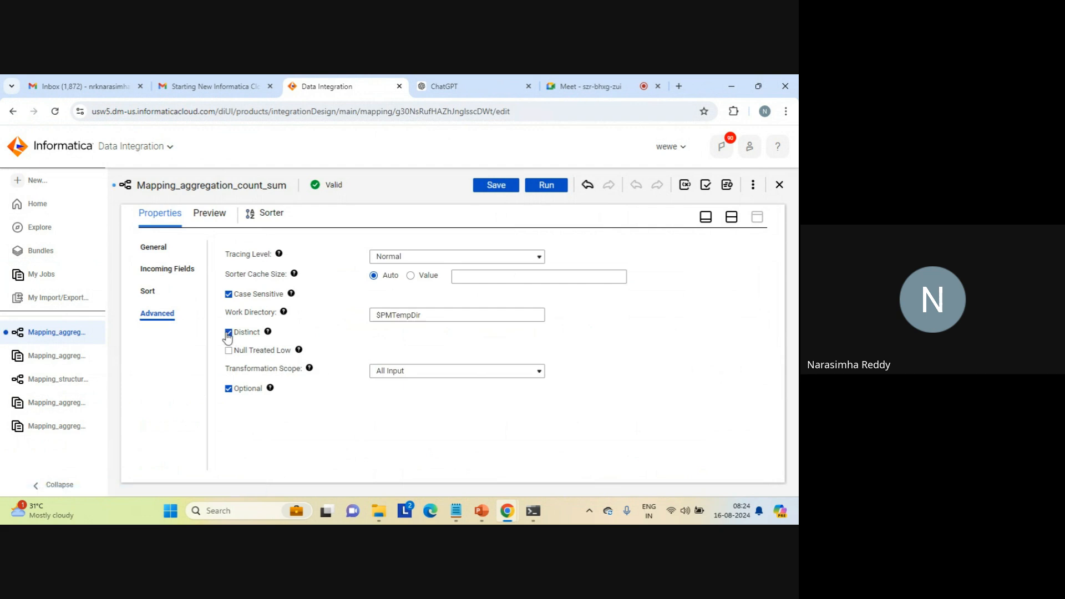
pyautogui.click(495, 185)
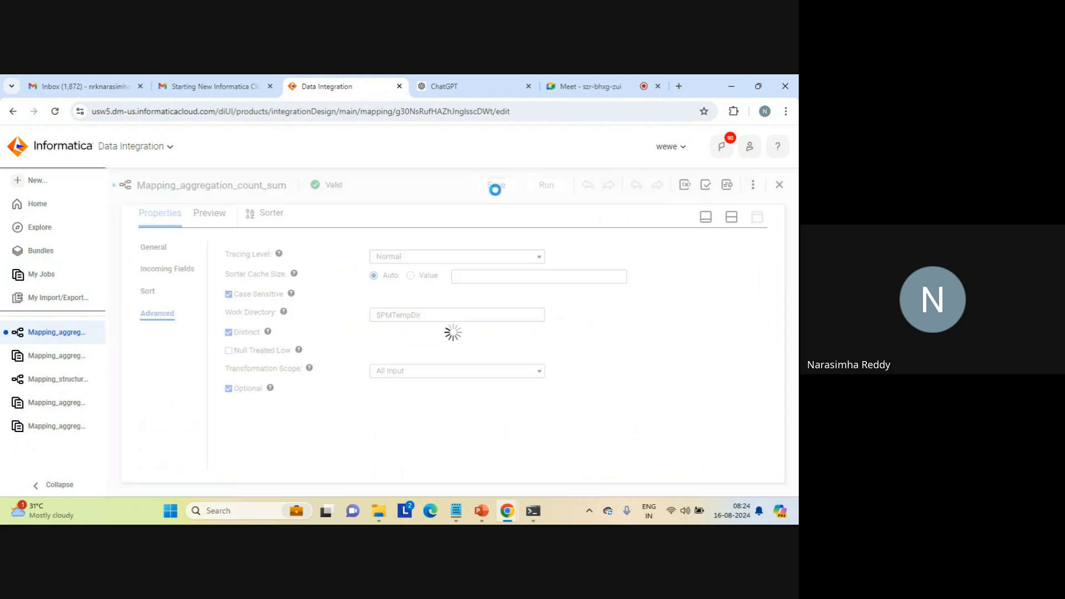
# - Delete the Aggregator1 transformation between the Sorter and Target1
pyautogui.click(732, 217)
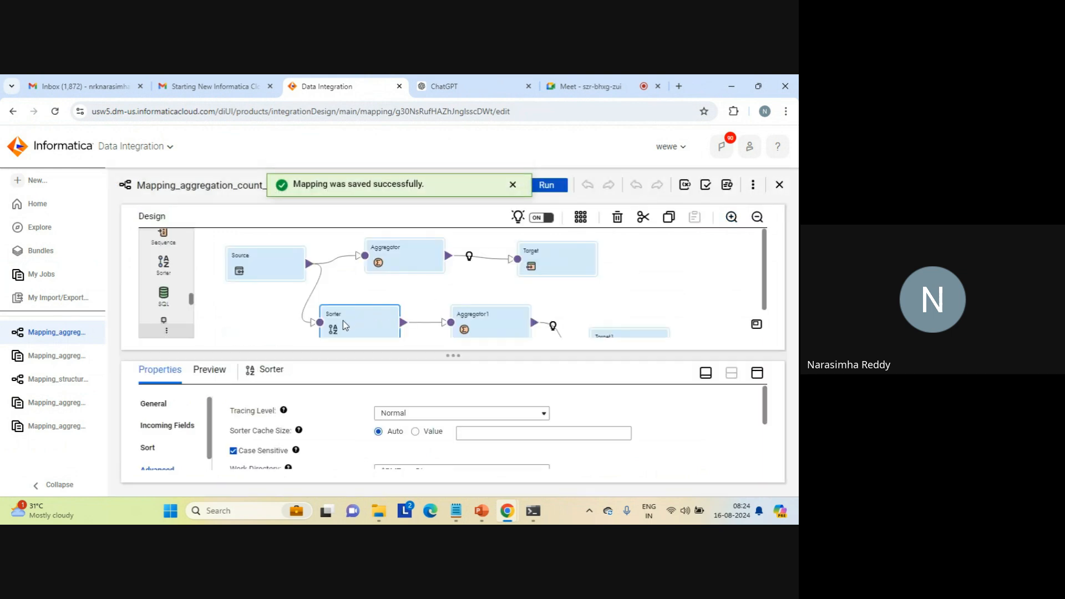
pyautogui.click(481, 322)
pyautogui.press('Delete')
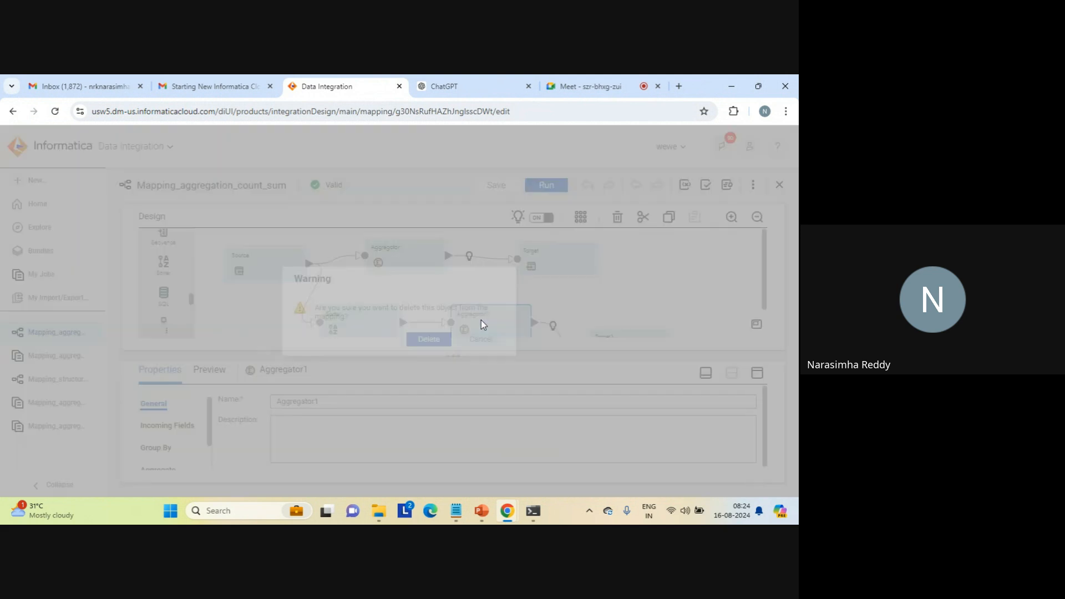
pyautogui.press('Return')
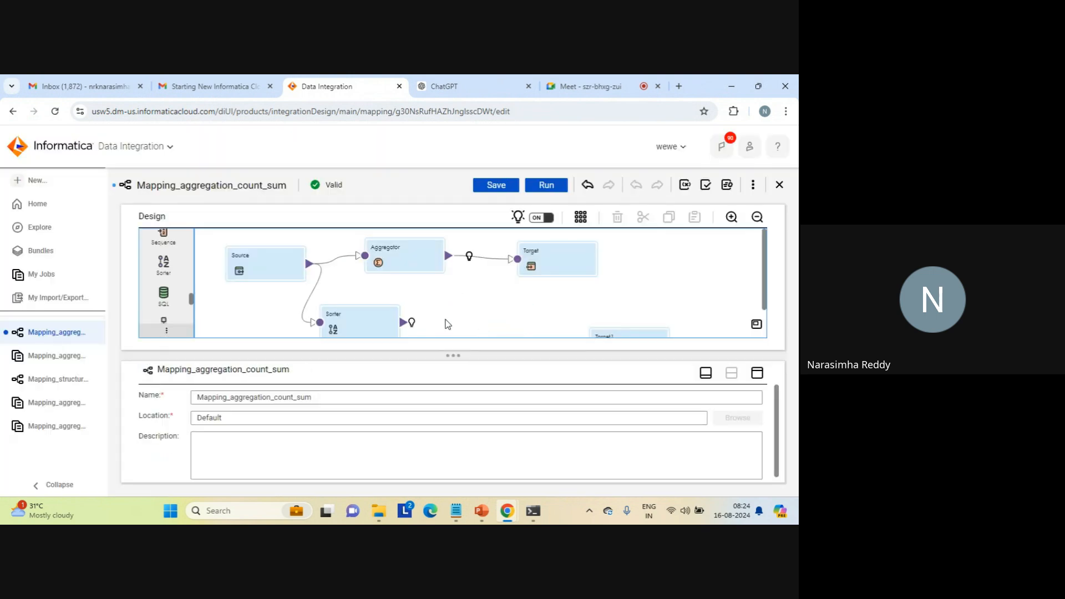
# - Move Target1 closer to the Sorter and link the Sorter's output directly to it
pyautogui.click(632, 333)
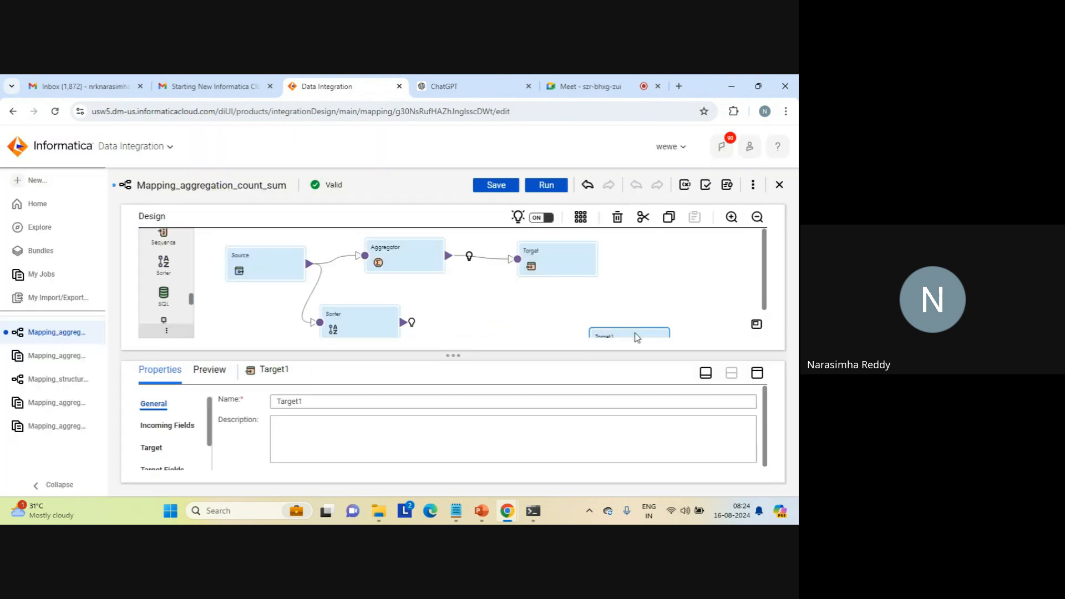
pyautogui.moveTo(627, 333); pyautogui.dragTo(522, 297)
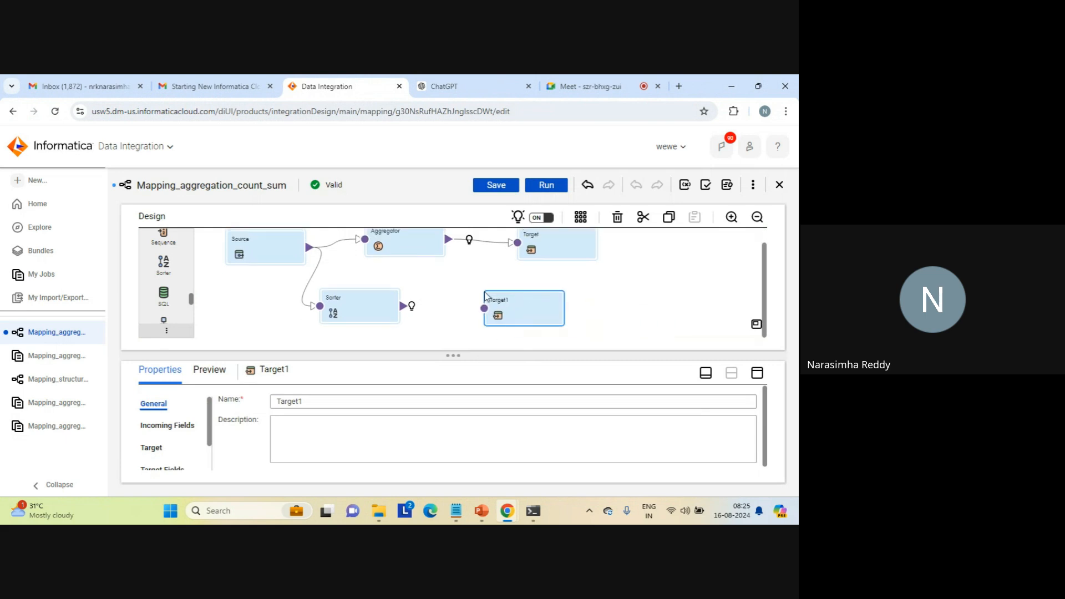
pyautogui.moveTo(448, 306); pyautogui.dragTo(484, 308)
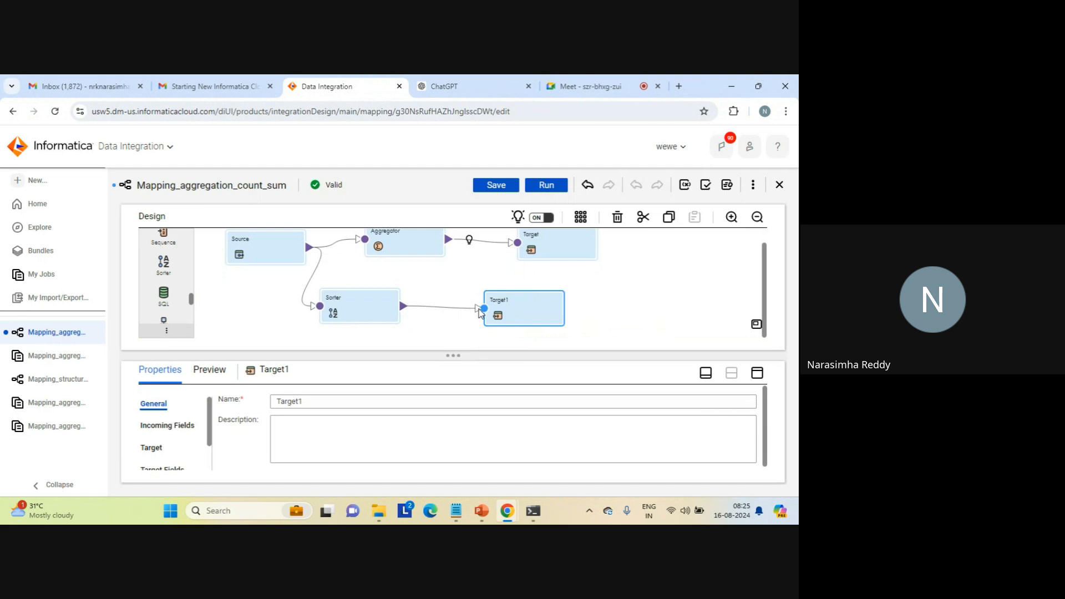
# - Save and run the rewired mapping on the LAPTOP-AFKA5ASC runtime environment, and view its job in the jobs list
pyautogui.click(499, 188)
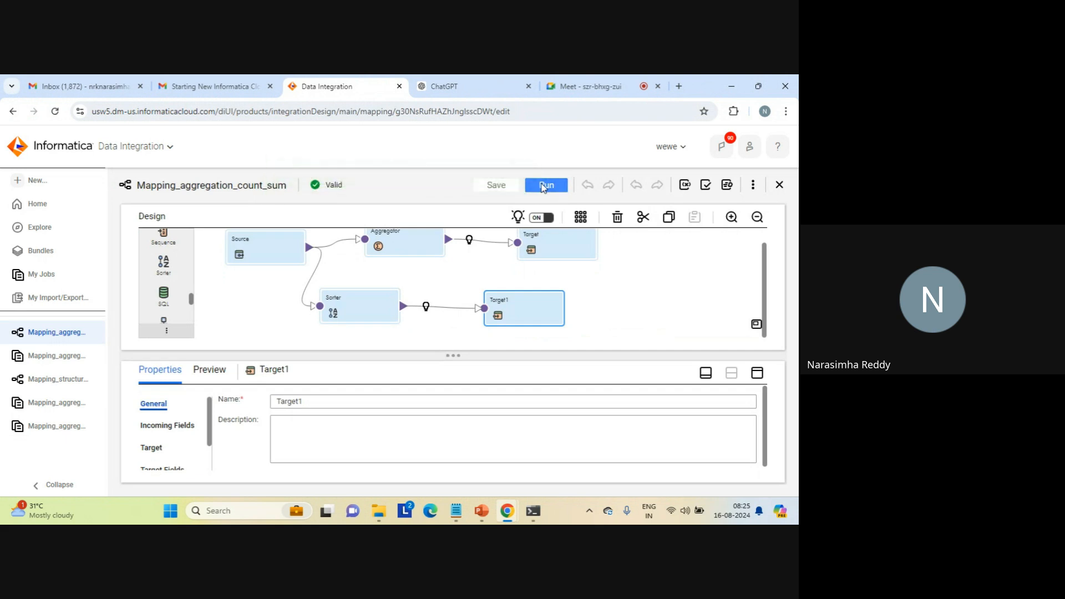
pyautogui.click(544, 186)
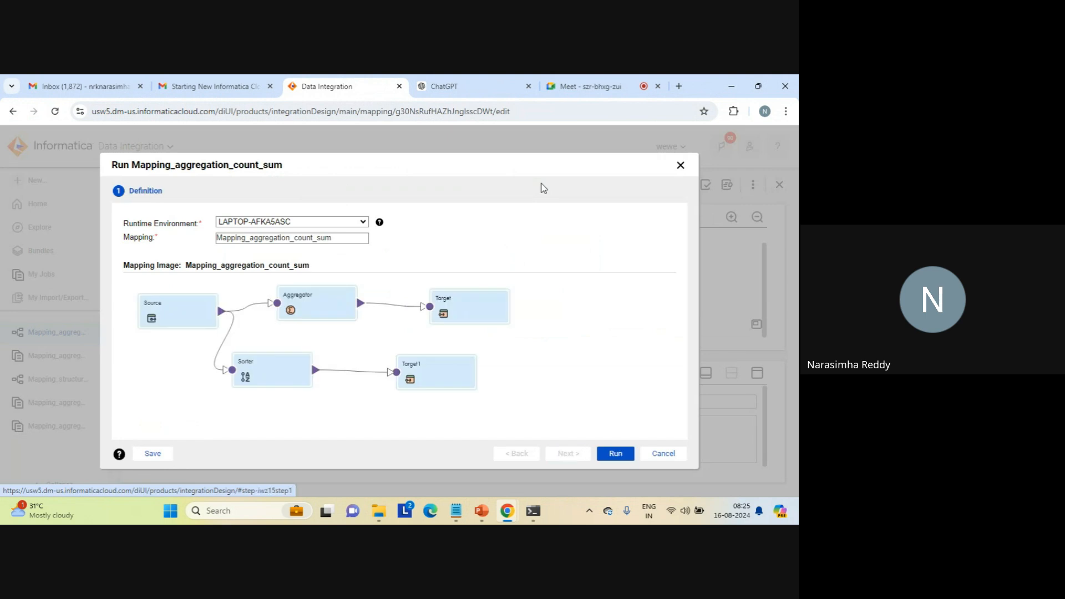
pyautogui.click(615, 454)
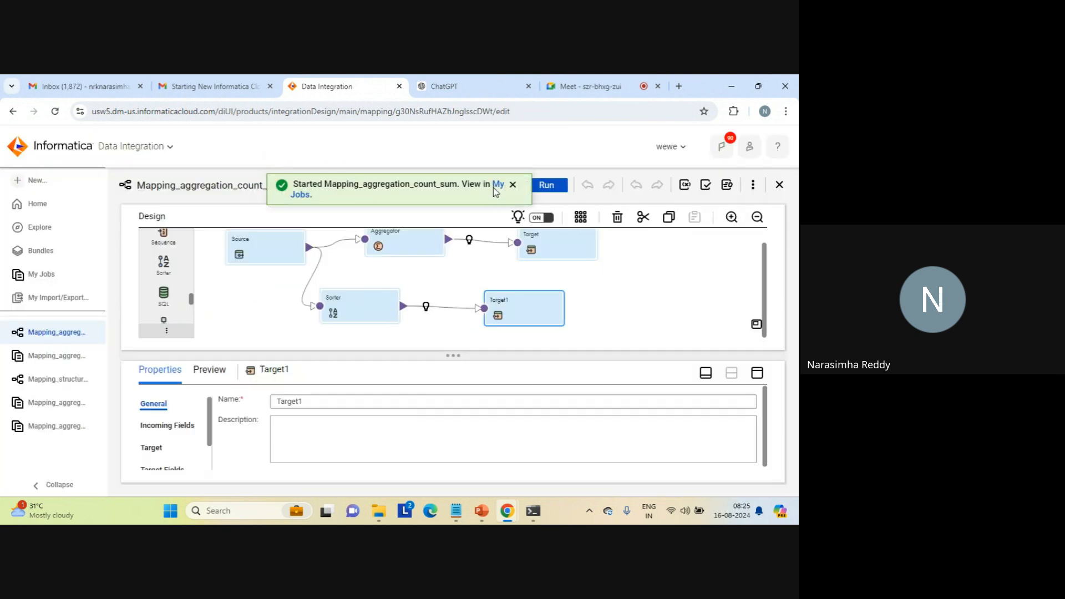
pyautogui.click(497, 188)
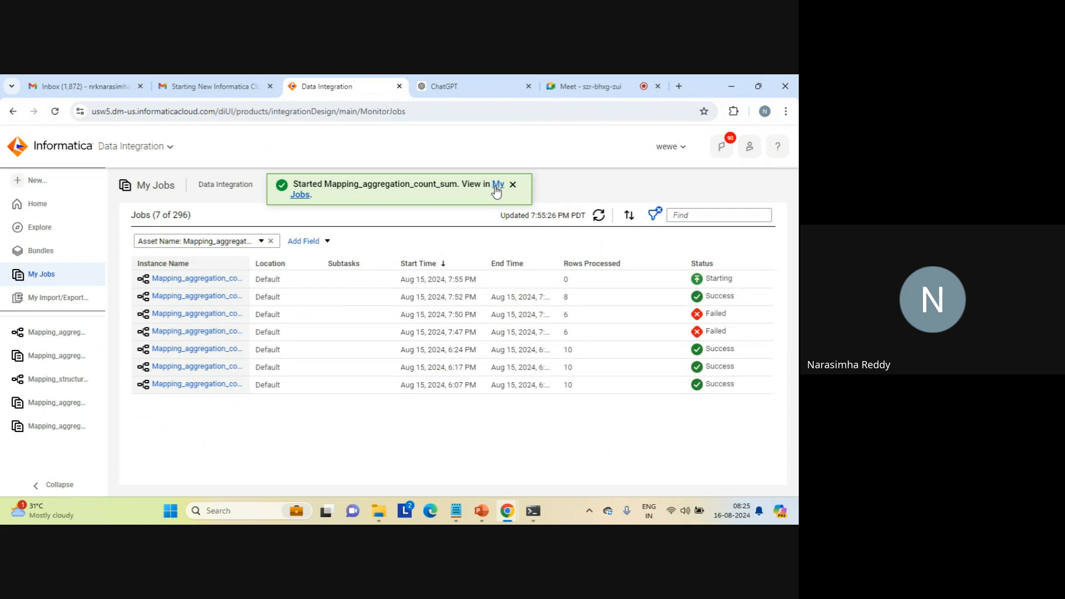
pyautogui.click(512, 184)
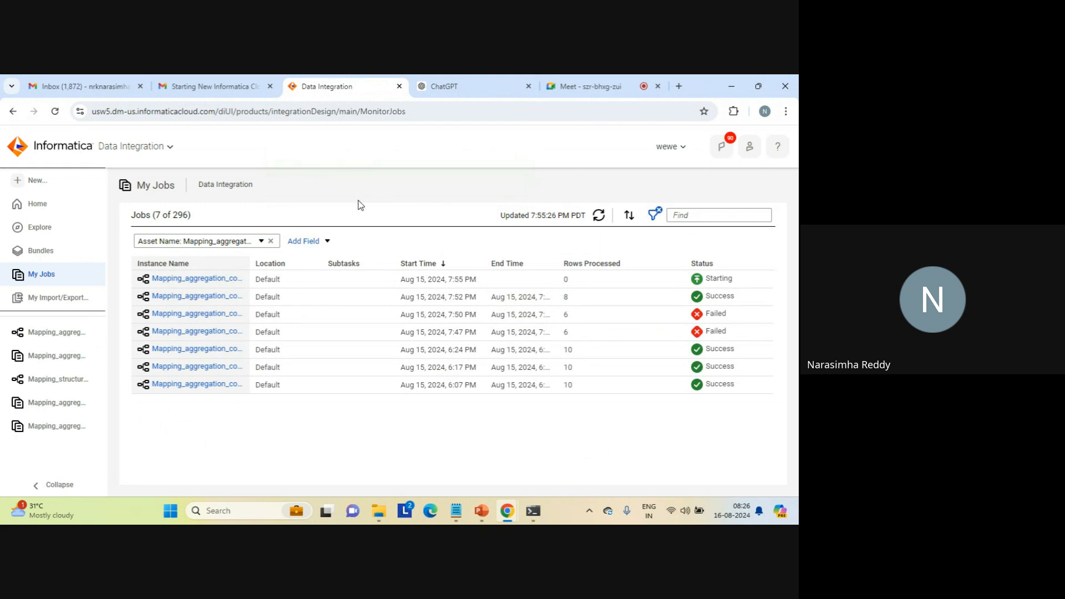
pyautogui.tripleClick(166, 184)
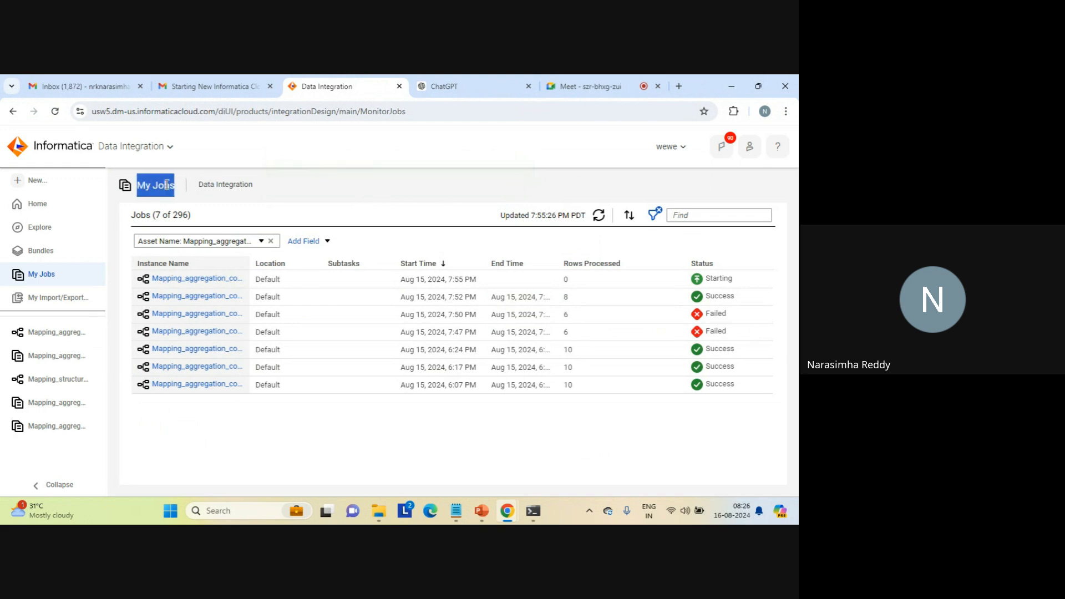
pyautogui.tripleClick(225, 184)
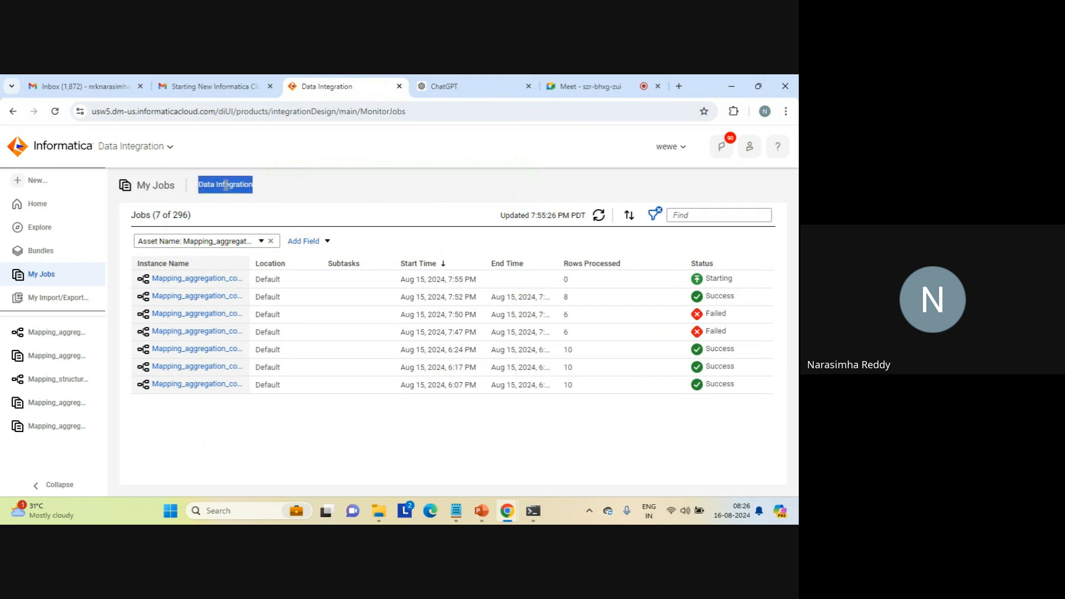
pyautogui.tripleClick(156, 186)
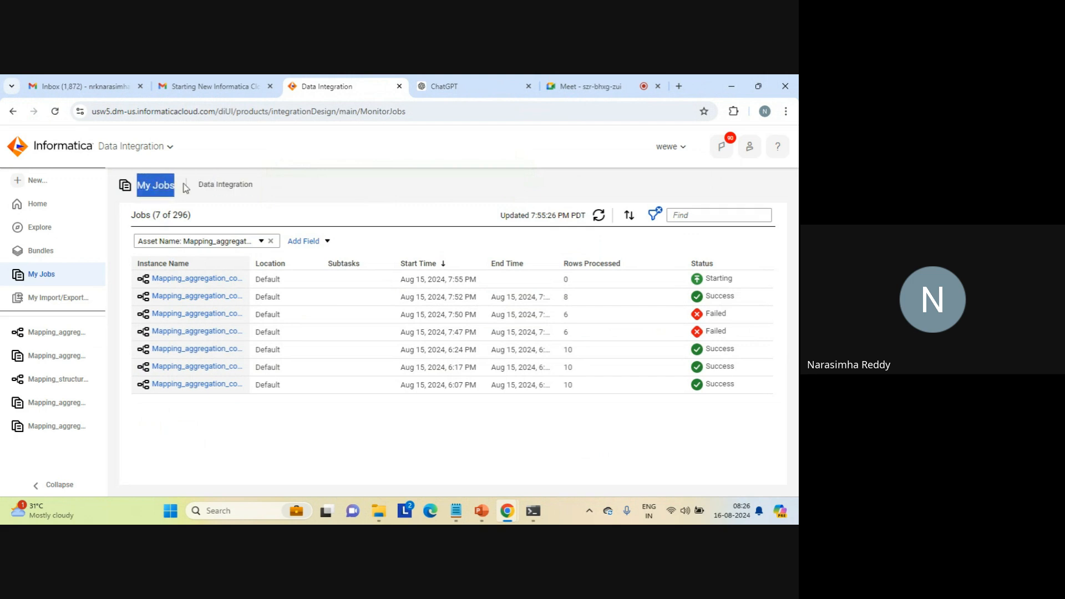
pyautogui.tripleClick(226, 185)
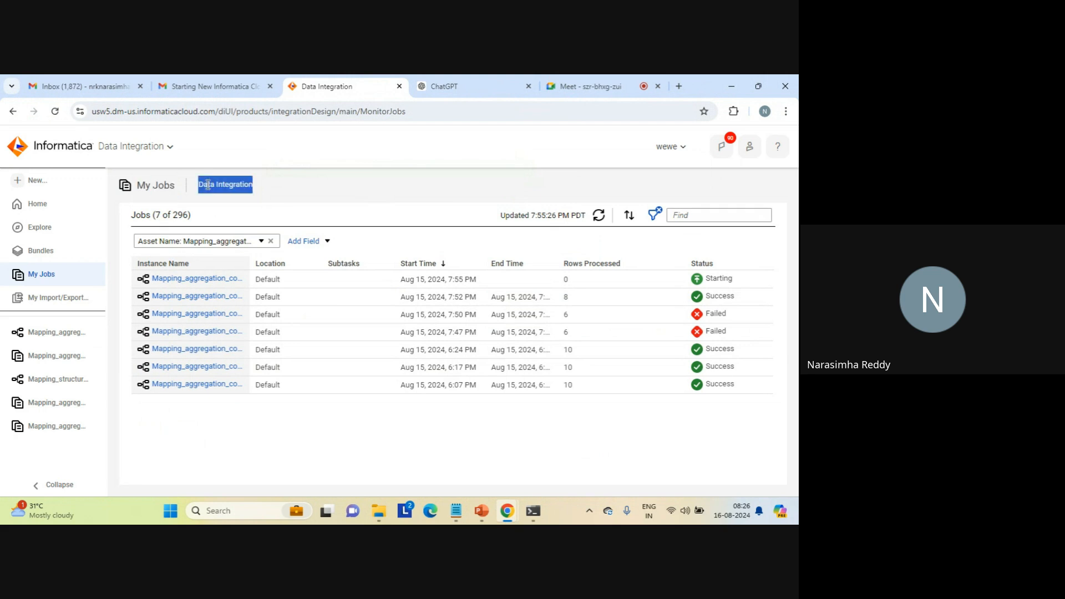
pyautogui.tripleClick(169, 186)
pyautogui.doubleClick(225, 185)
pyautogui.click(225, 185)
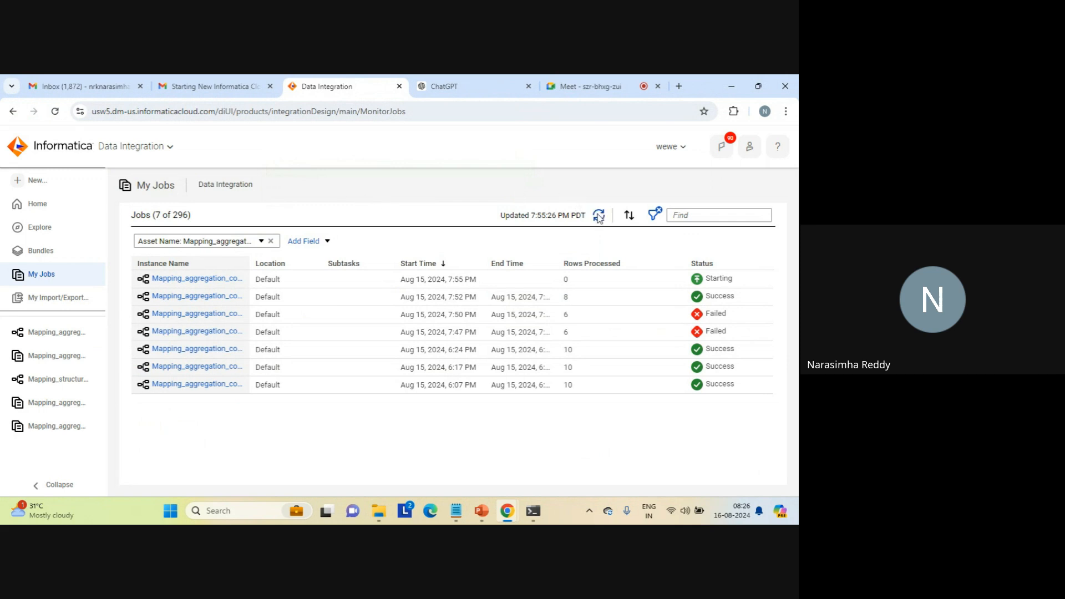
# - Refresh the jobs list, switch to the target folder in File Explorer, and open the sum_result file
pyautogui.click(599, 217)
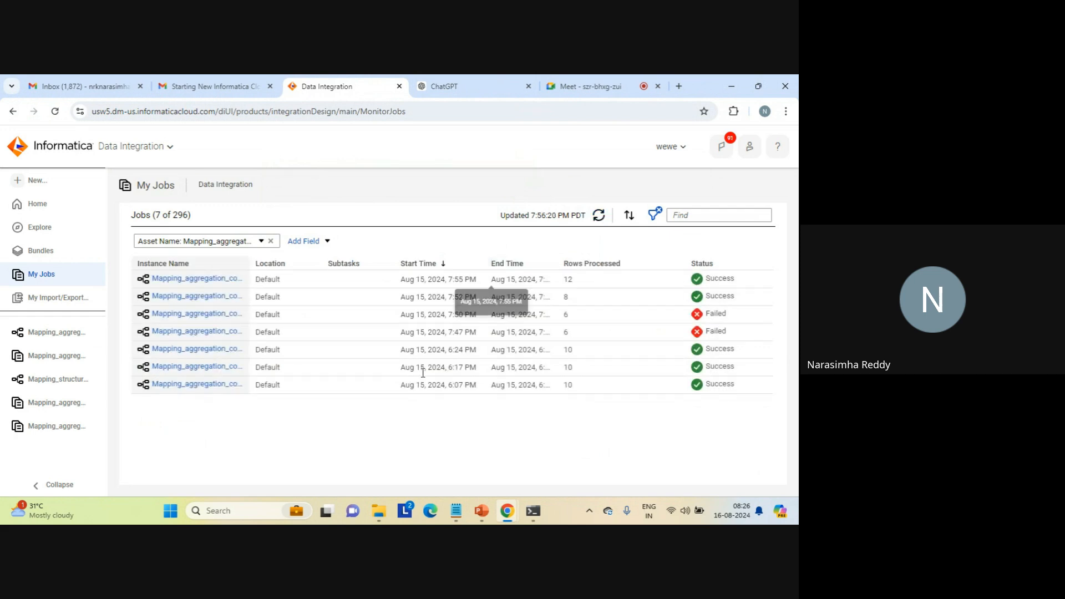
pyautogui.moveTo(377, 511)
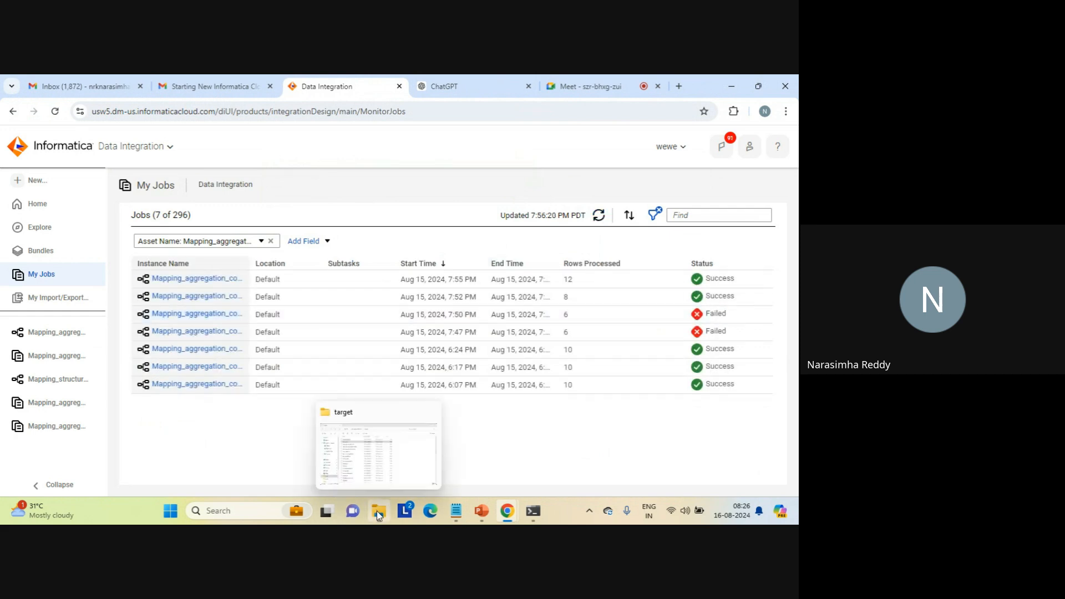
pyautogui.click(374, 452)
pyautogui.click(162, 201)
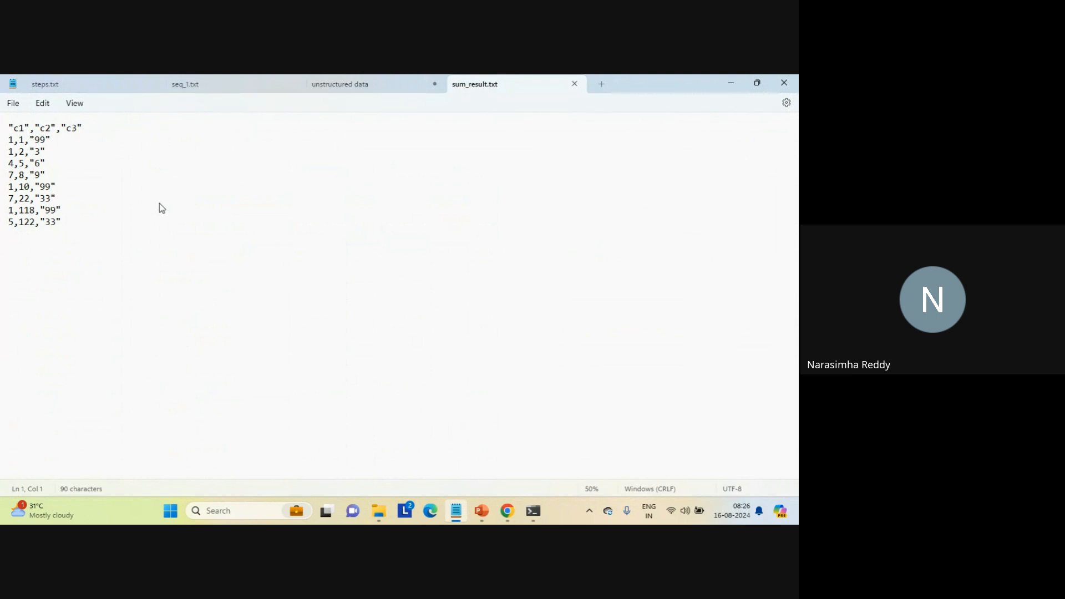
# - Compare the 1,2,3 row in sum_result.txt with the two identical 1,2,3 rows in seq_1.txt
pyautogui.tripleClick(58, 153)
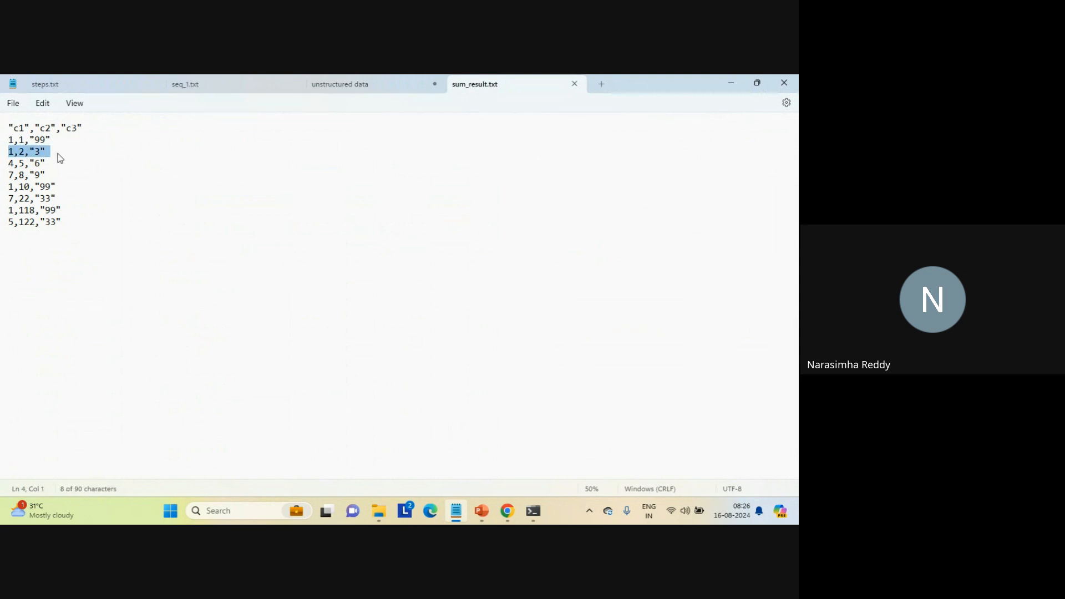
pyautogui.click(207, 86)
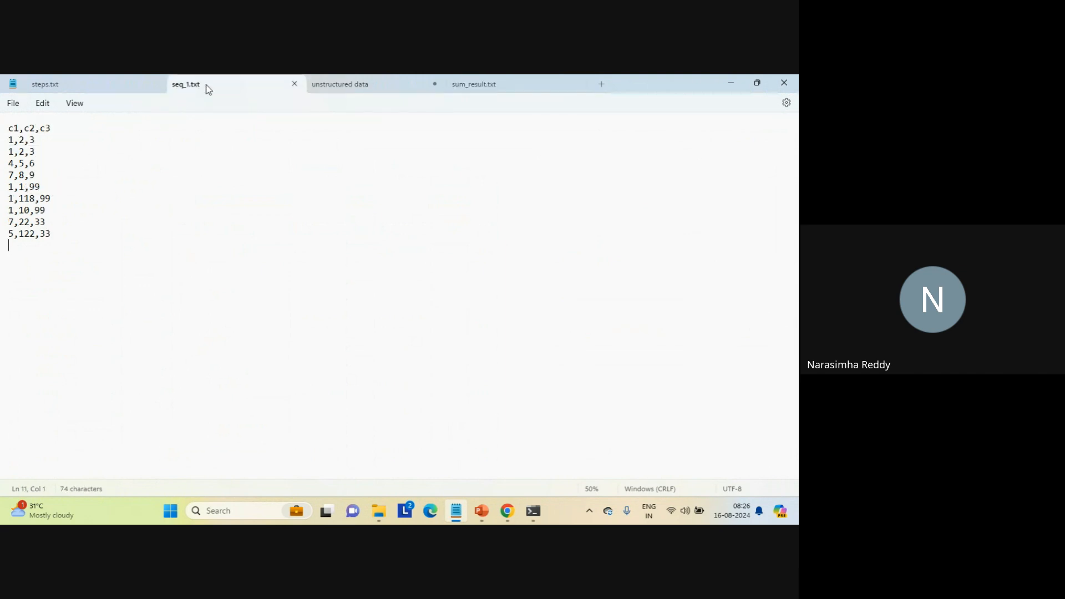
pyautogui.tripleClick(49, 143)
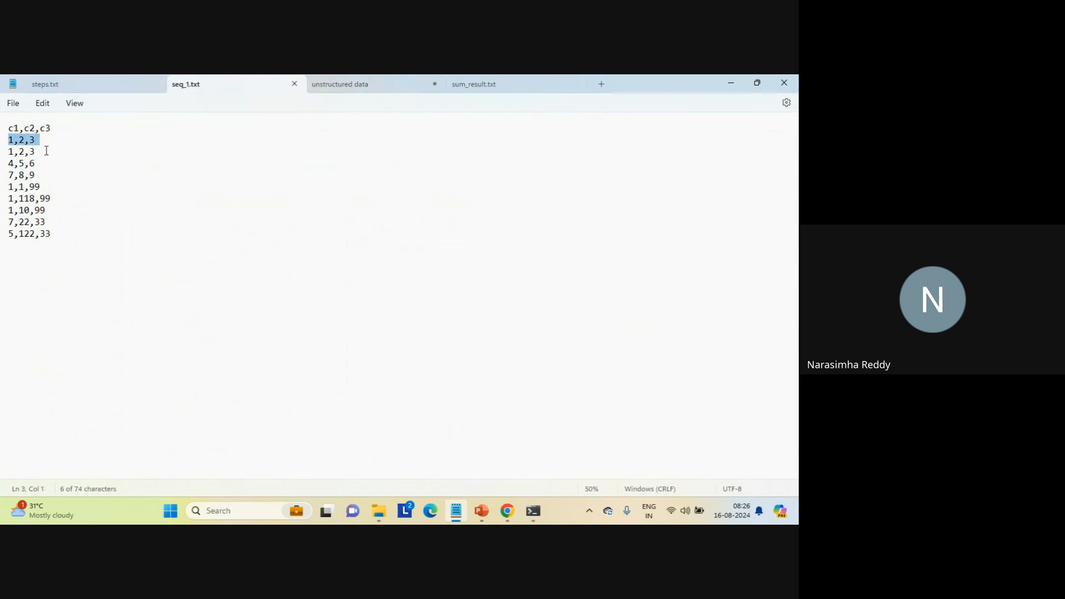
pyautogui.doubleClick(46, 152)
pyautogui.tripleClick(48, 157)
pyautogui.click(499, 84)
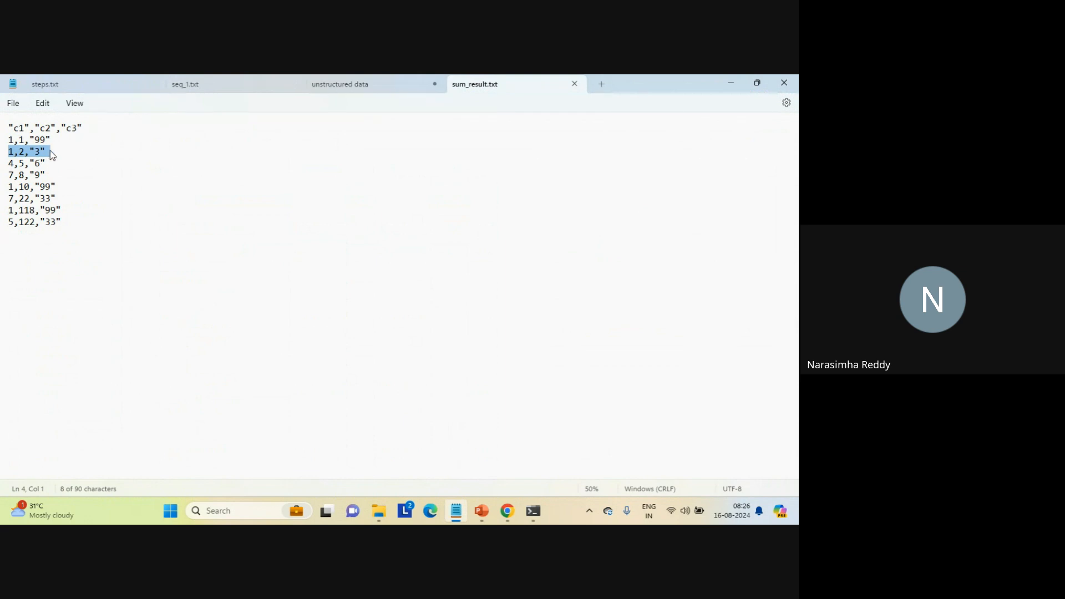
# - Compare the full set of data rows in seq_1.txt with those in sum_result.txt, and recheck the repeated source row
pyautogui.click(361, 87)
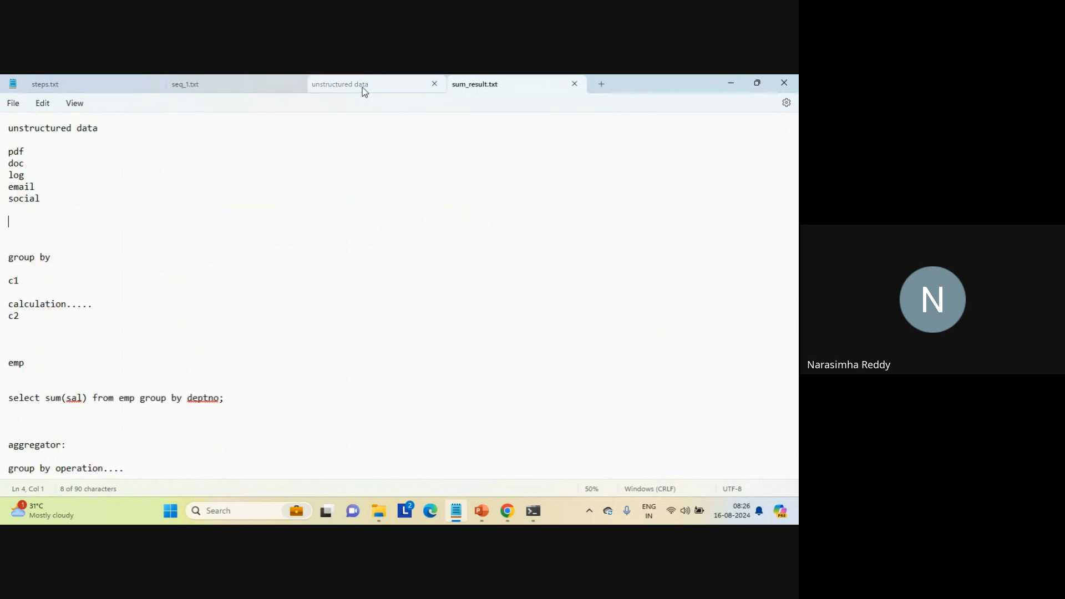
pyautogui.click(214, 88)
pyautogui.click(75, 238)
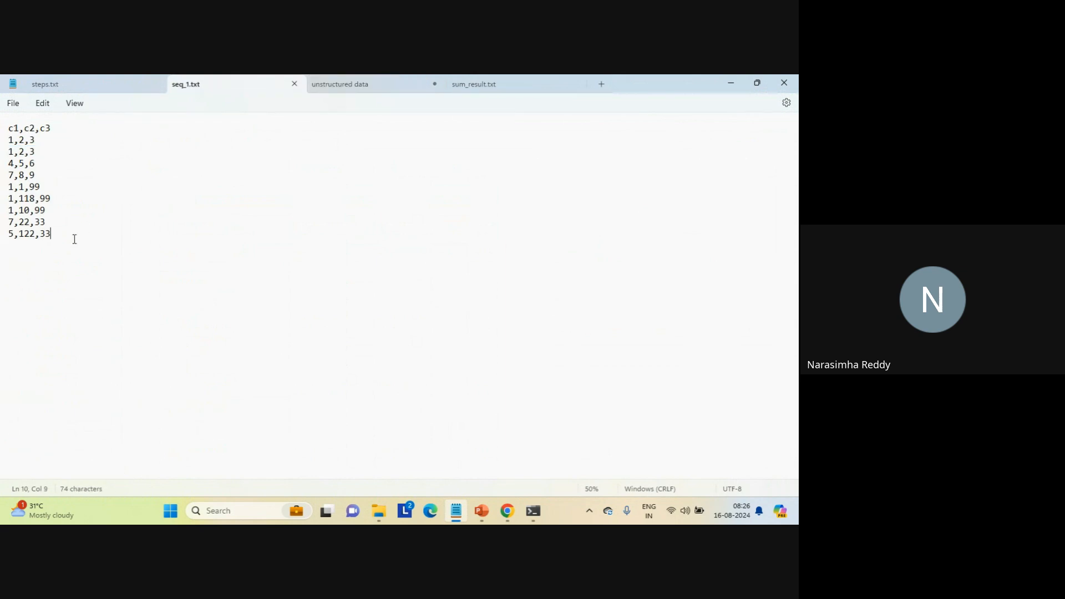
pyautogui.moveTo(75, 239); pyautogui.dragTo(3, 141)
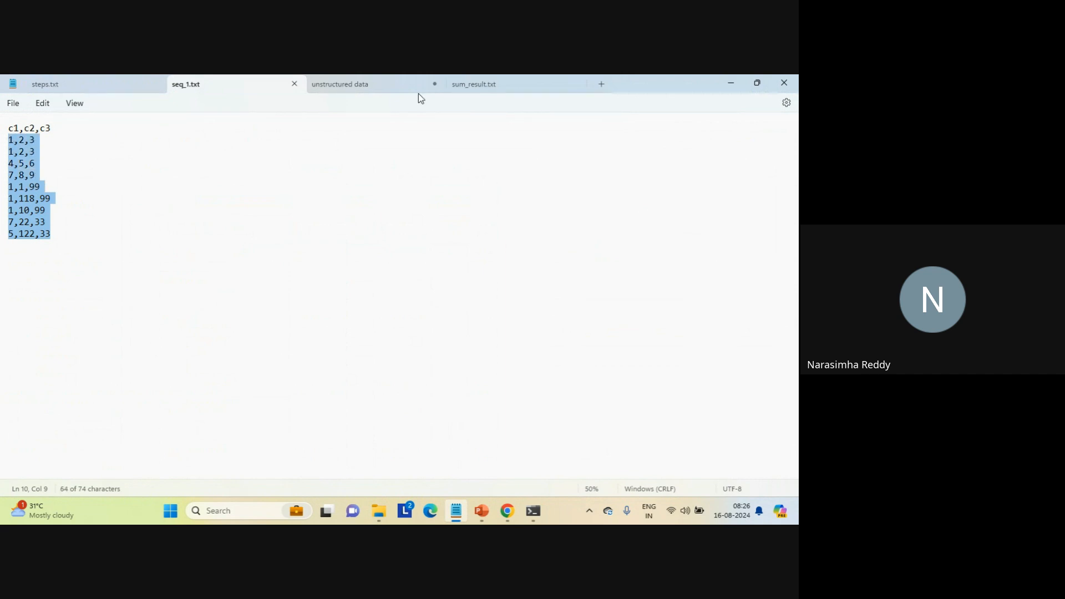
pyautogui.click(486, 86)
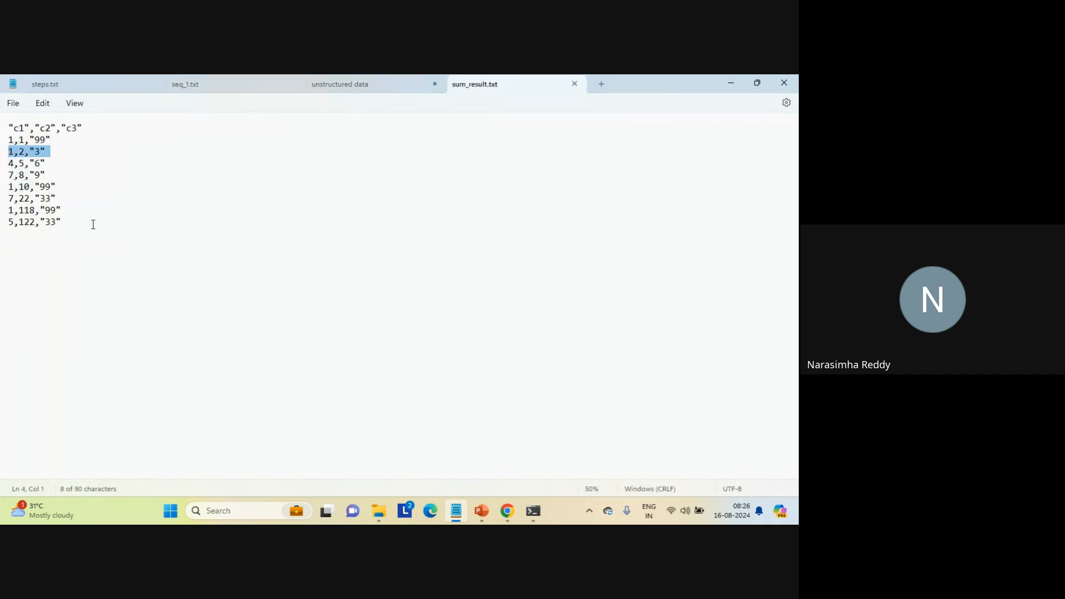
pyautogui.click(93, 224)
pyautogui.moveTo(83, 223); pyautogui.dragTo(2, 142)
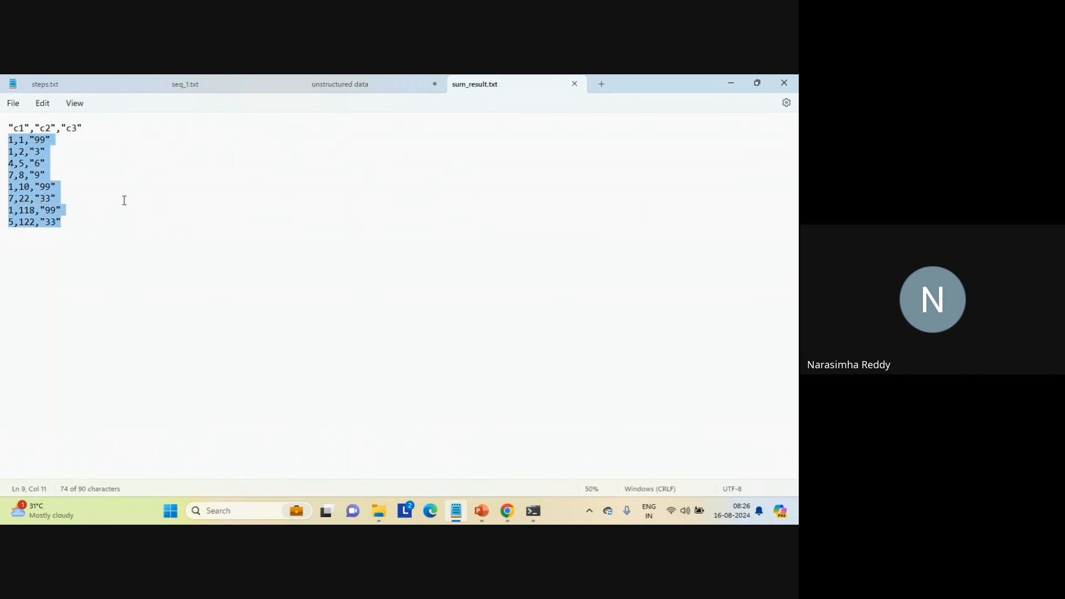
pyautogui.click(124, 200)
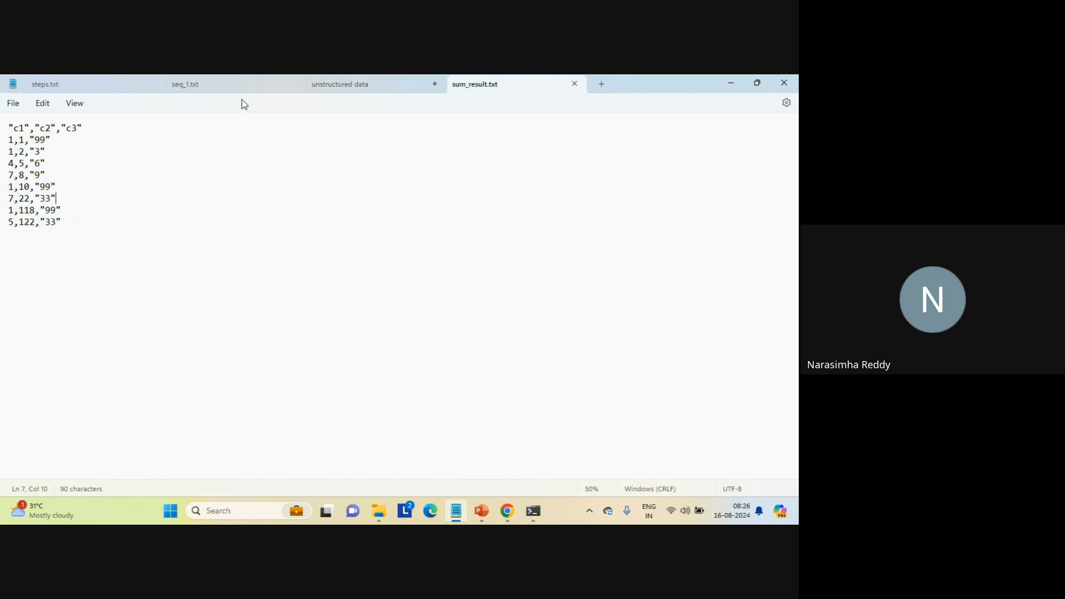
pyautogui.click(219, 83)
pyautogui.click(56, 146)
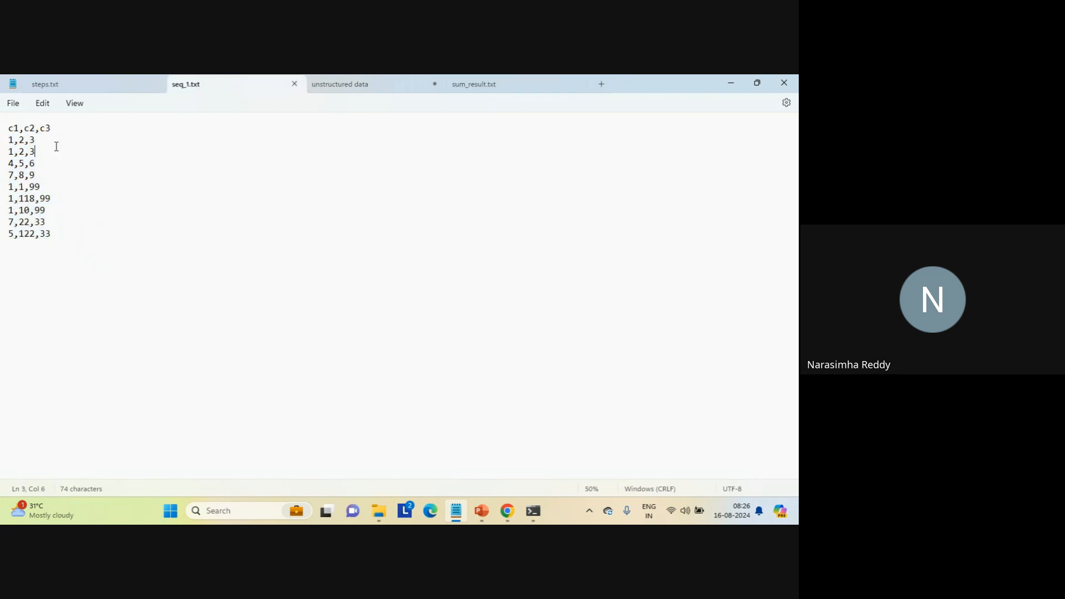
pyautogui.tripleClick(48, 142)
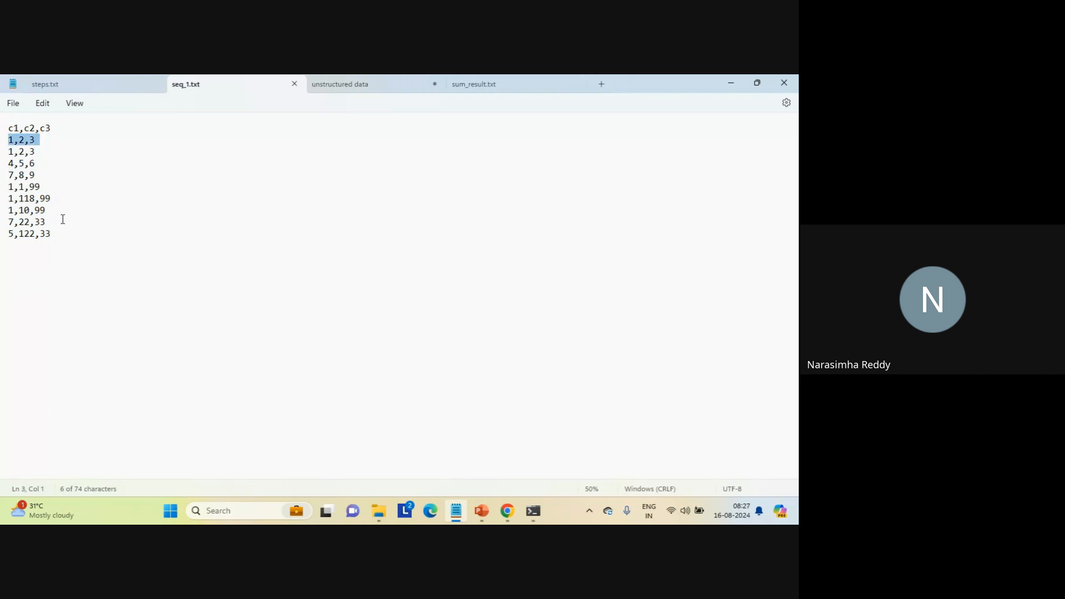
pyautogui.click(81, 249)
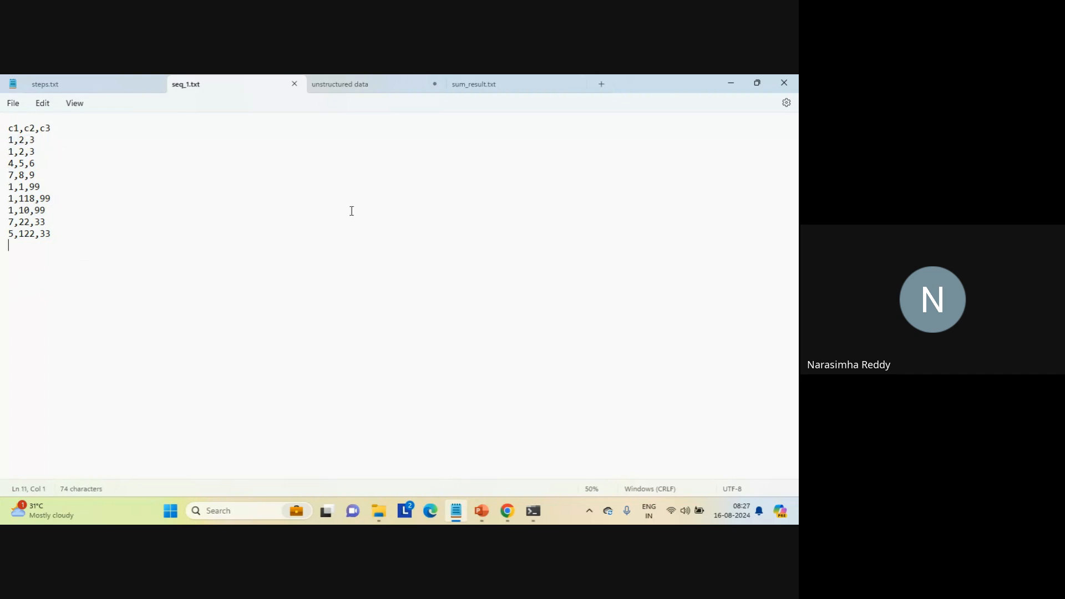
# - Switch to Informatica in Chrome, reopen Mapping_aggregation_count_sum, and examine the Sorter's sort conditions and advanced properties, including its work directory
pyautogui.moveTo(507, 509)
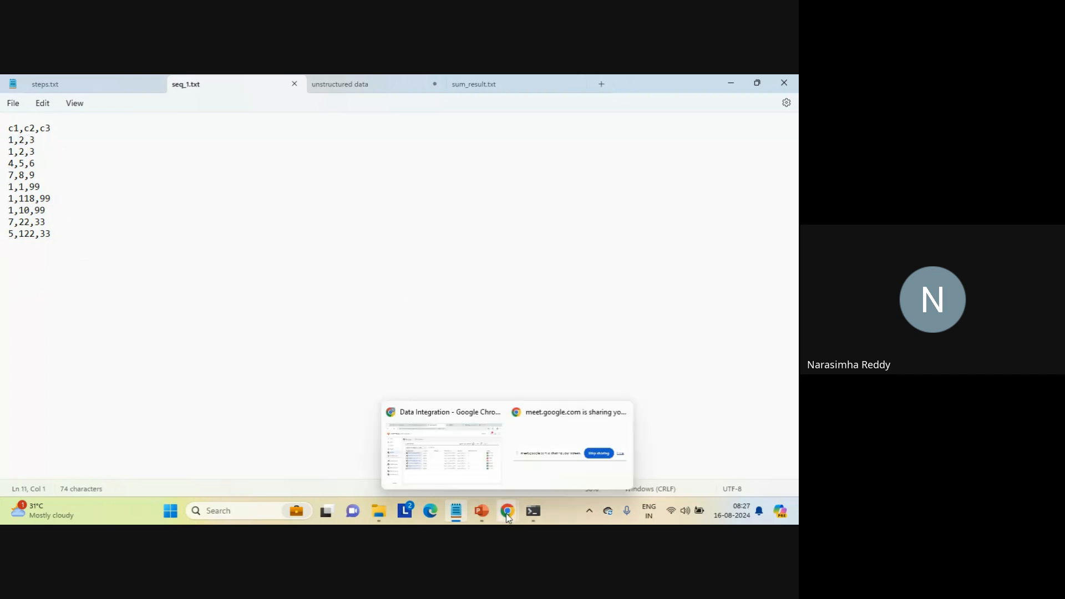
pyautogui.click(464, 471)
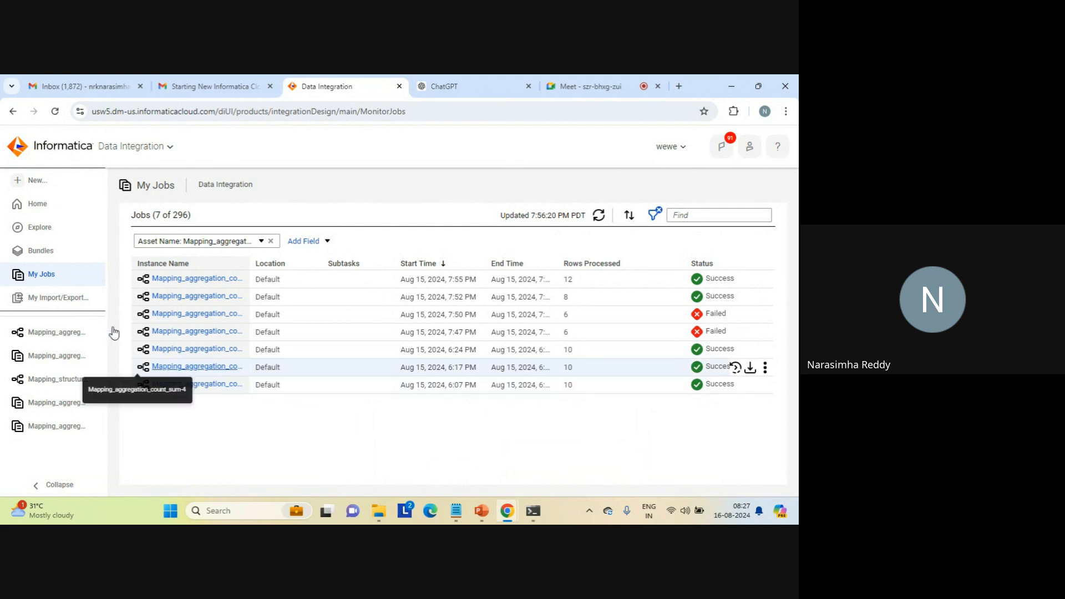
pyautogui.click(66, 333)
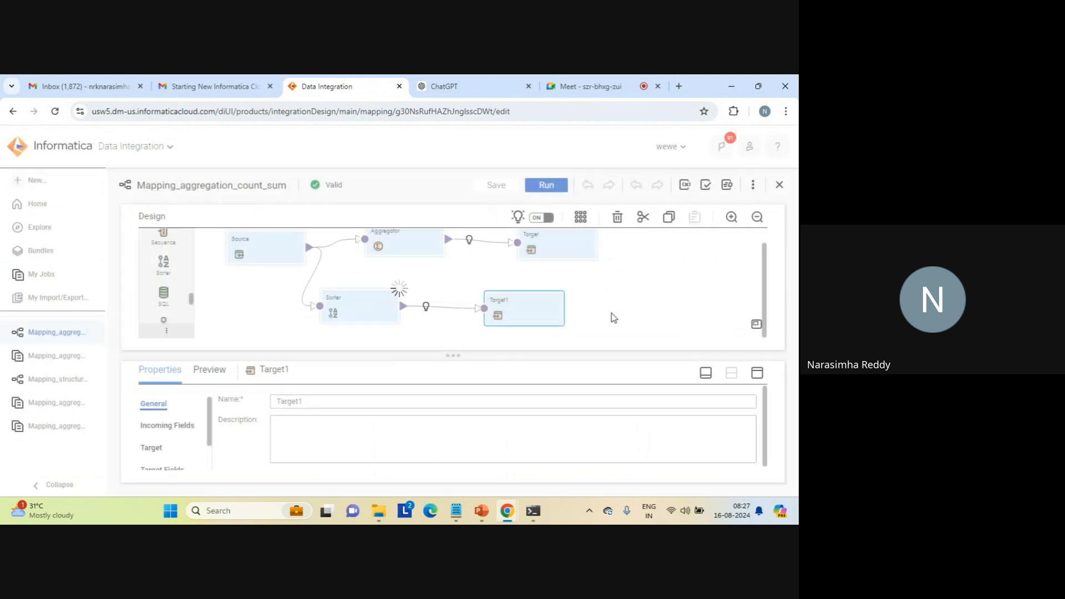
pyautogui.click(370, 303)
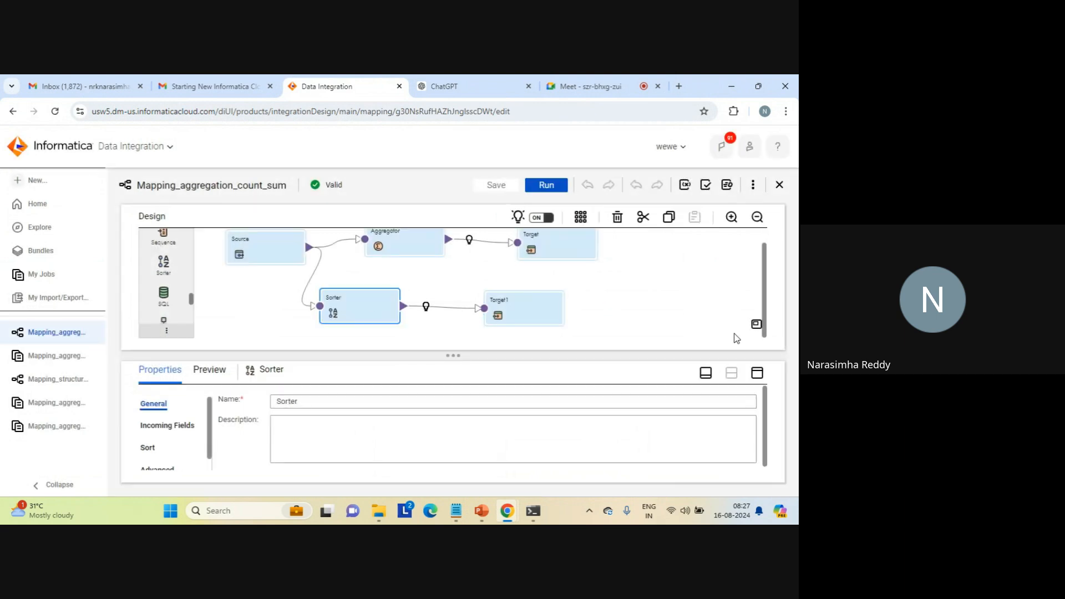
pyautogui.click(757, 373)
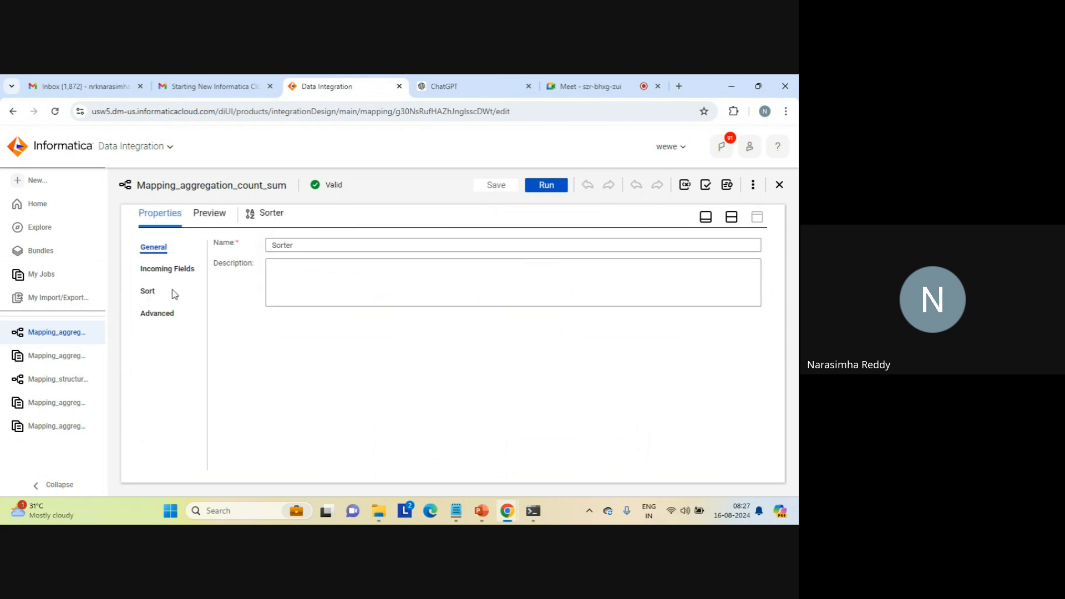
pyautogui.click(155, 296)
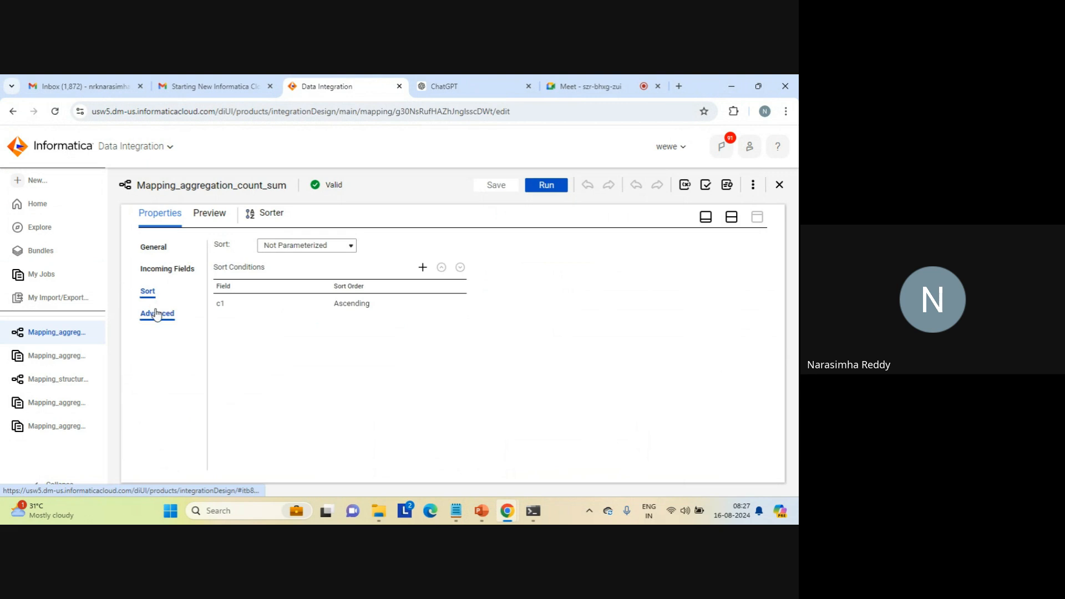
pyautogui.click(156, 314)
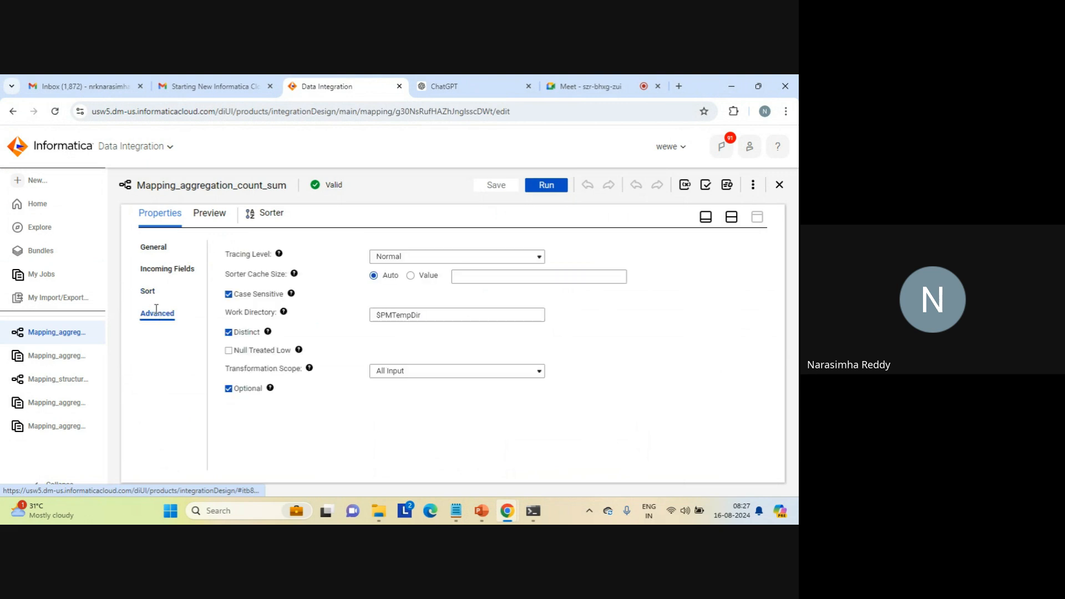
pyautogui.tripleClick(401, 316)
pyautogui.click(402, 315)
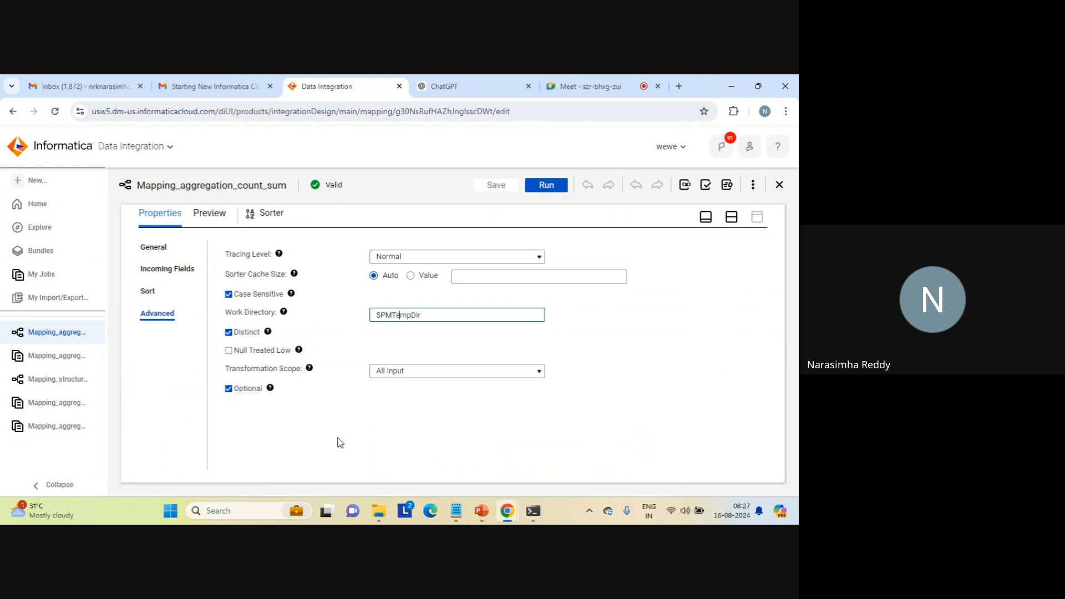
# - Change the Sorter's cache size from automatic to a specified value of 768000000 and save the mapping
pyautogui.click(487, 282)
pyautogui.click(411, 276)
pyautogui.click(469, 275)
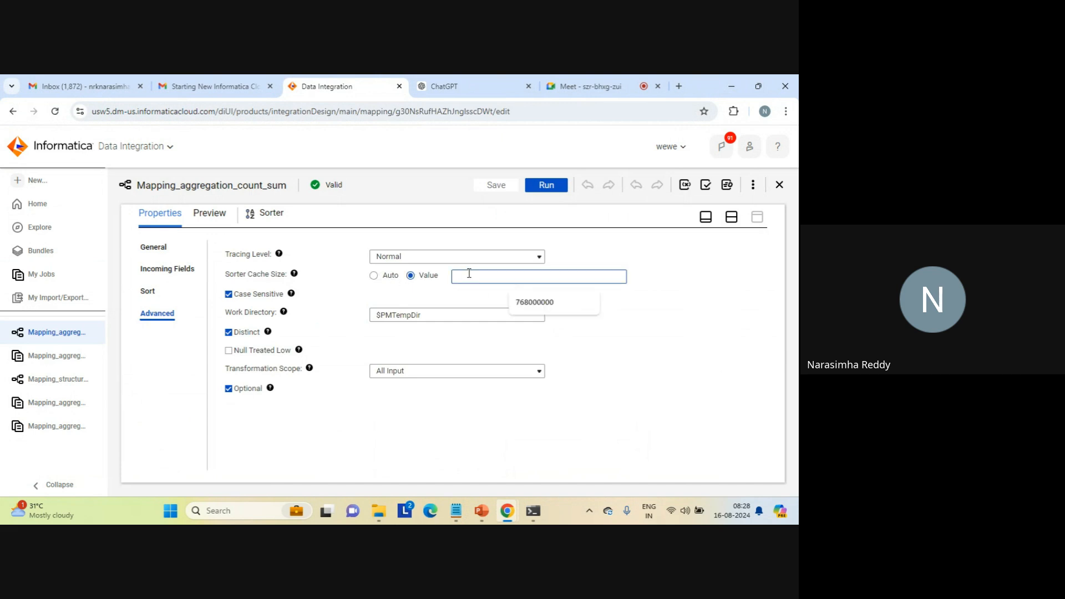
pyautogui.click(543, 303)
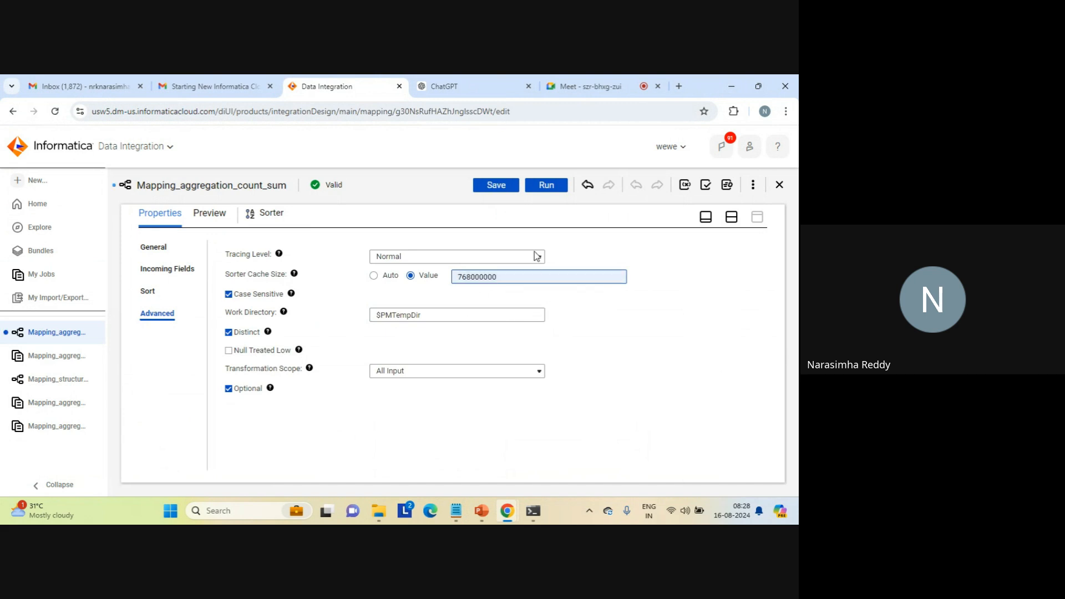
pyautogui.click(496, 187)
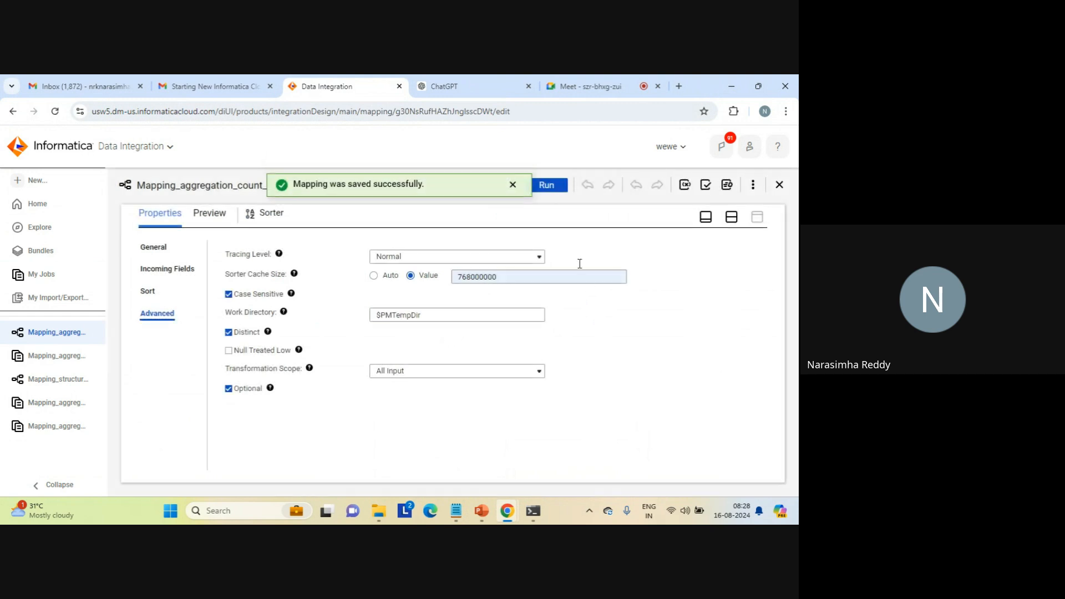
pyautogui.click(512, 185)
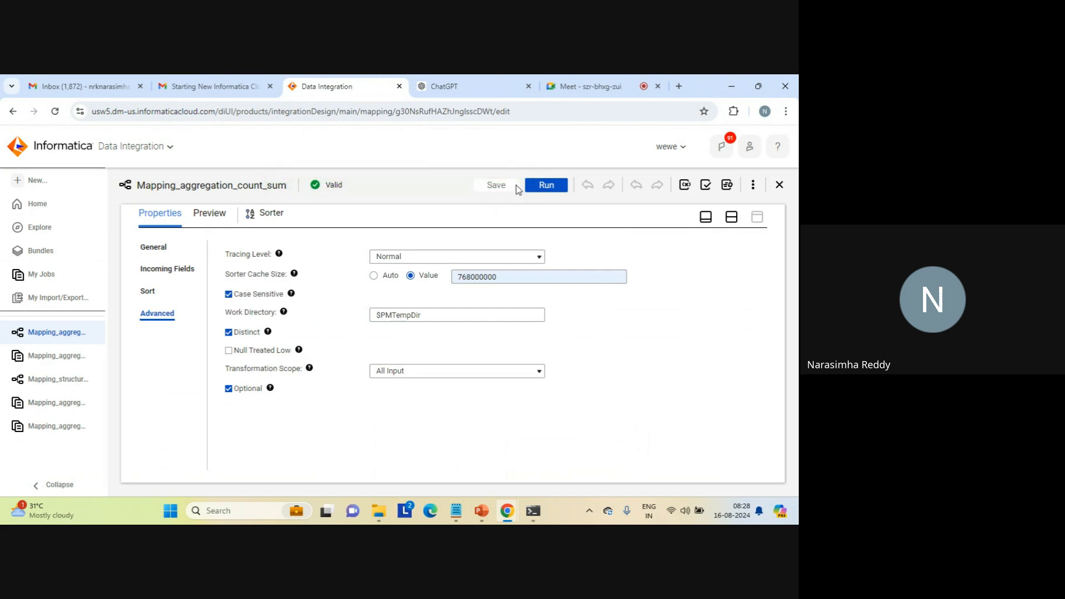
# - Run Mapping_aggregation_count_sum on the LAPTOP-AFKA5ASC runtime environment and refresh its job status in the jobs list
pyautogui.click(731, 217)
pyautogui.click(550, 187)
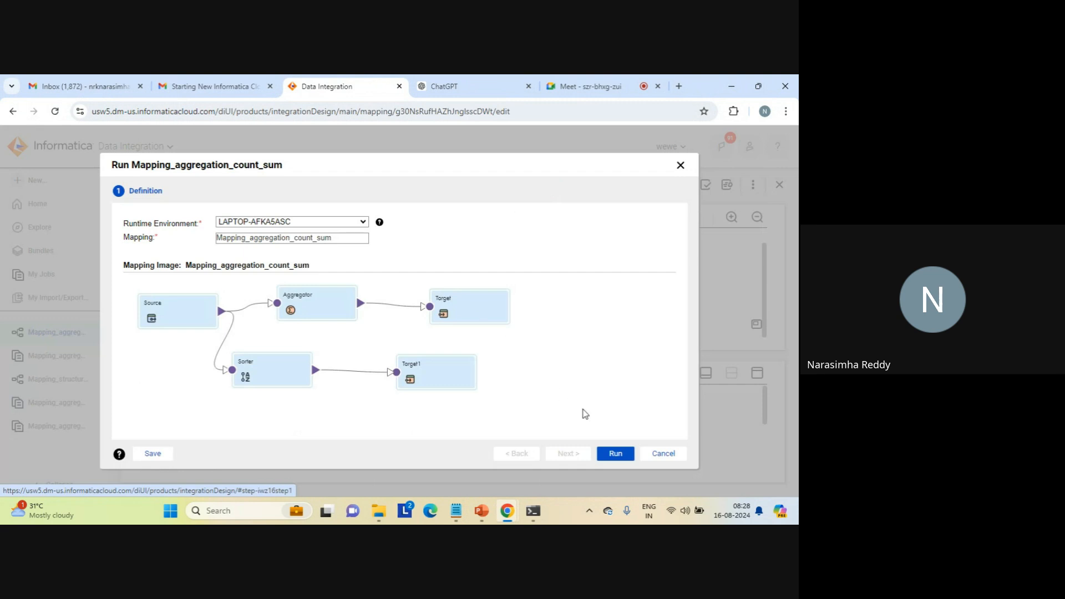
pyautogui.click(614, 460)
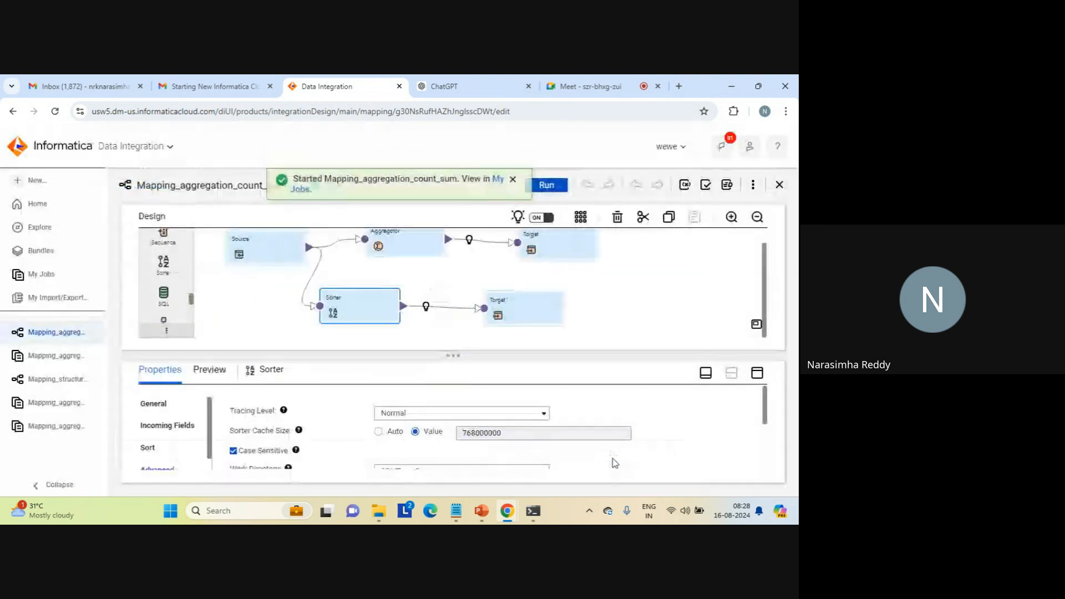
pyautogui.click(501, 186)
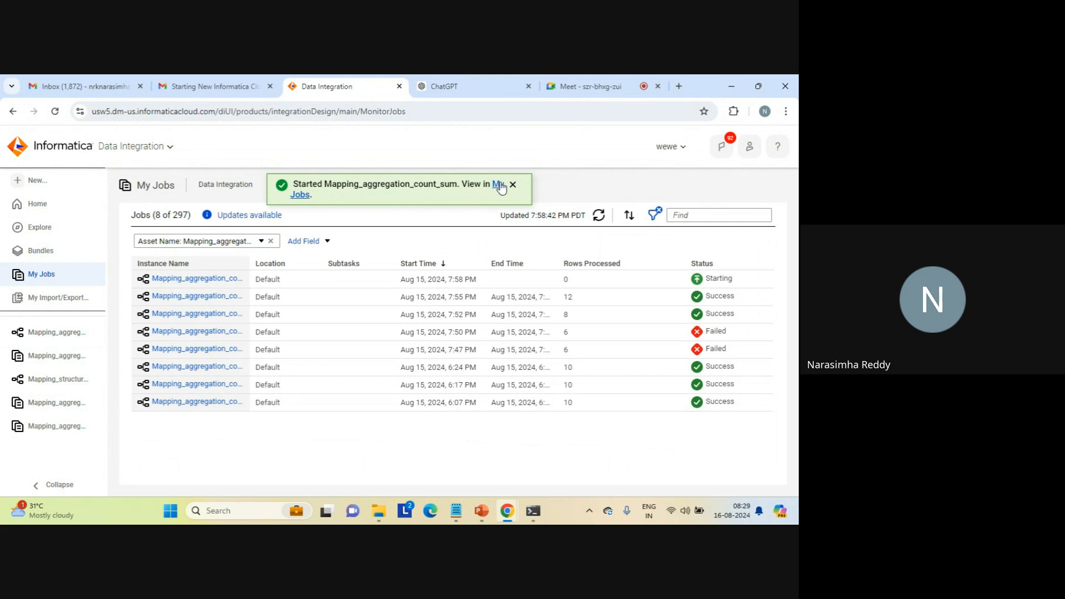
pyautogui.click(513, 187)
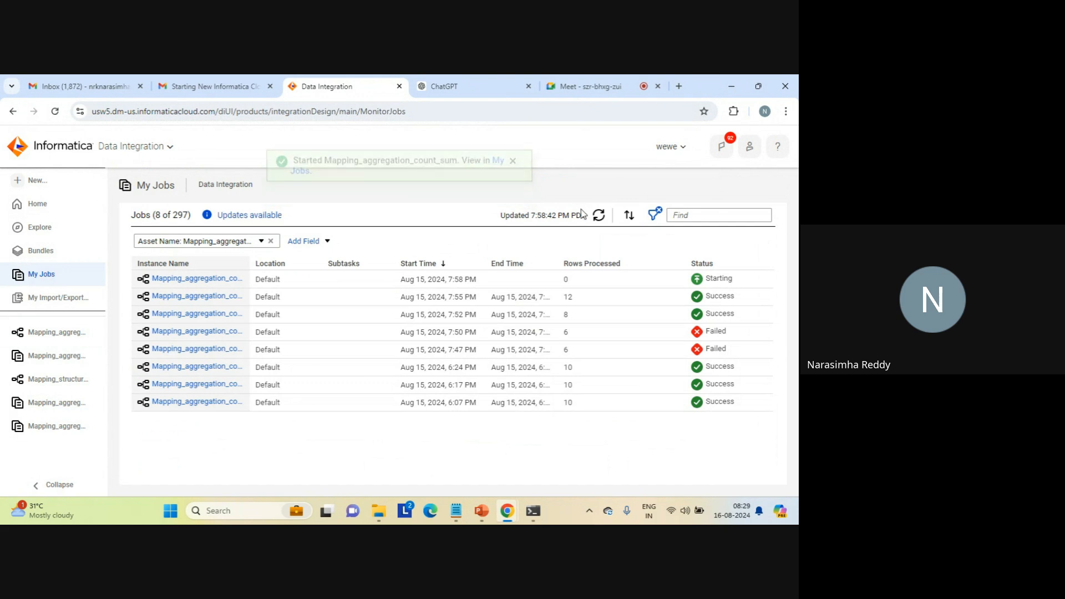
pyautogui.click(598, 217)
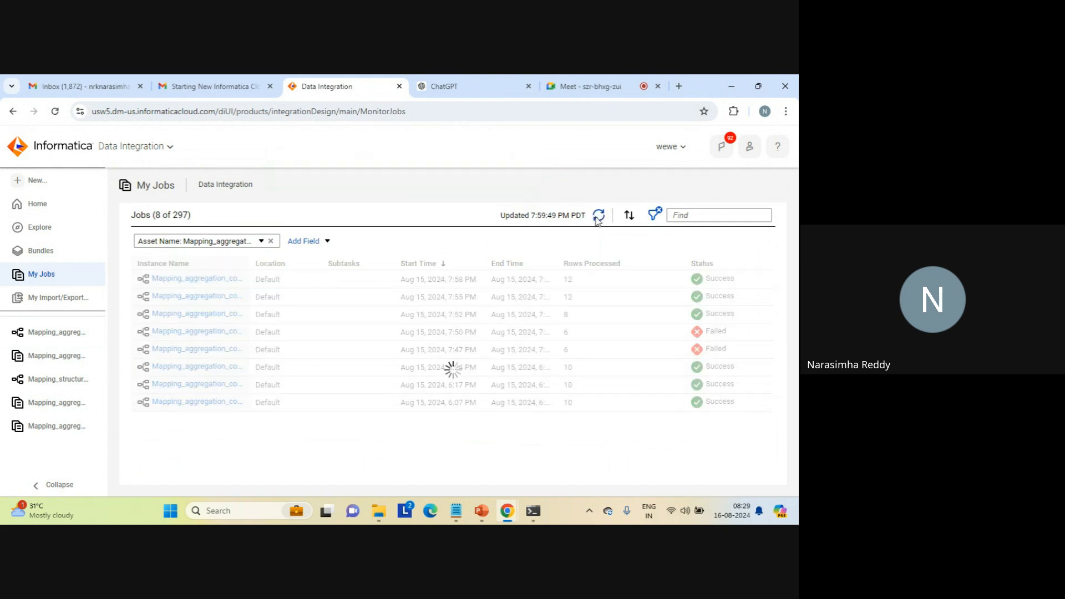
# - Switch to the target folder in File Explorer, open sum_result.txt to check the rerun's output rows, and close the duplicate copy
pyautogui.moveTo(379, 511)
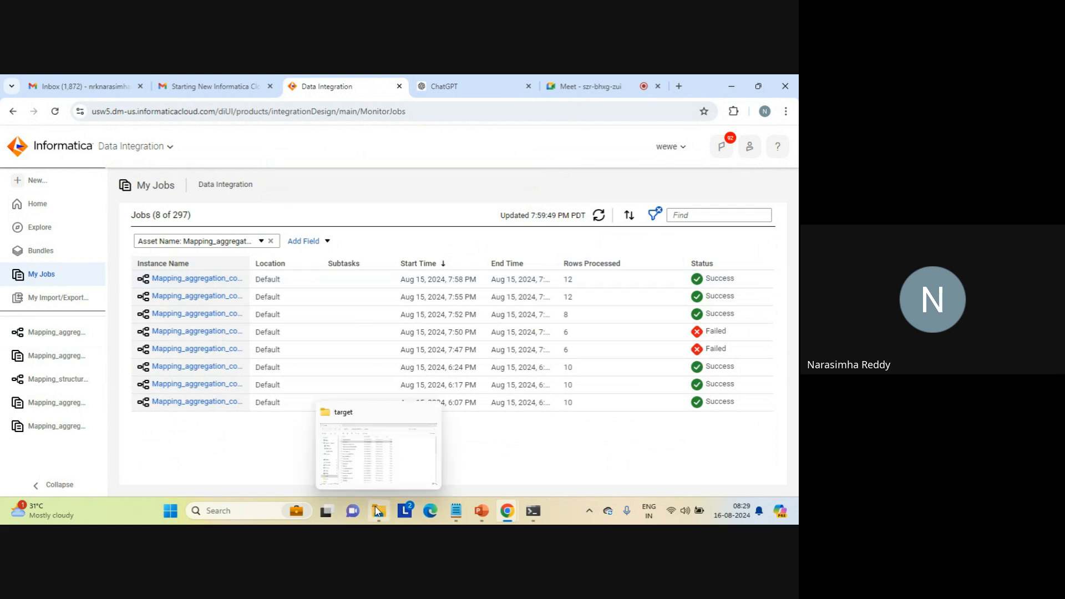
pyautogui.click(378, 449)
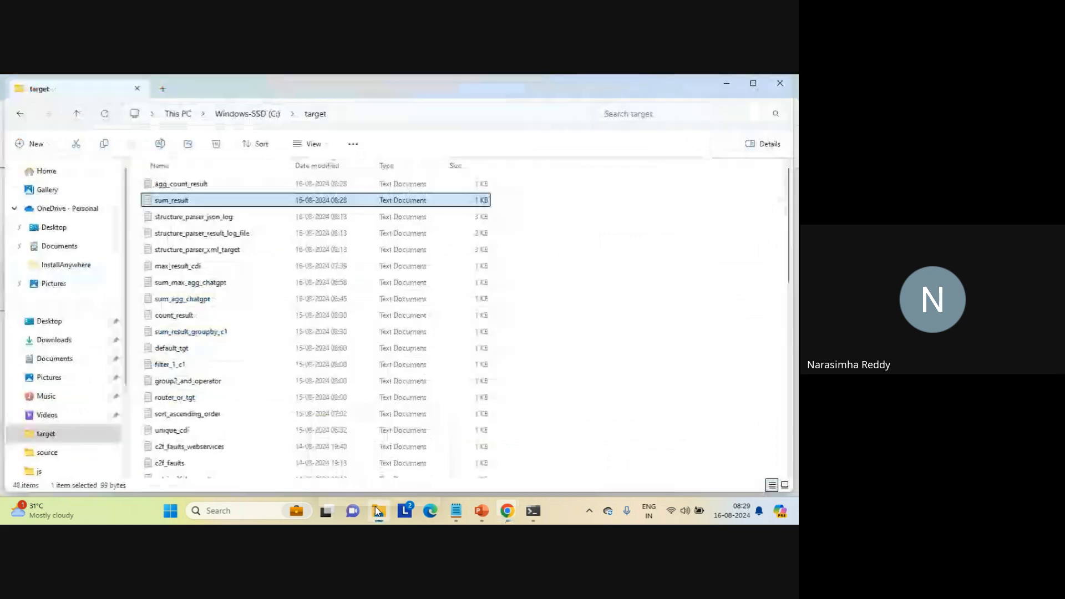
pyautogui.doubleClick(170, 200)
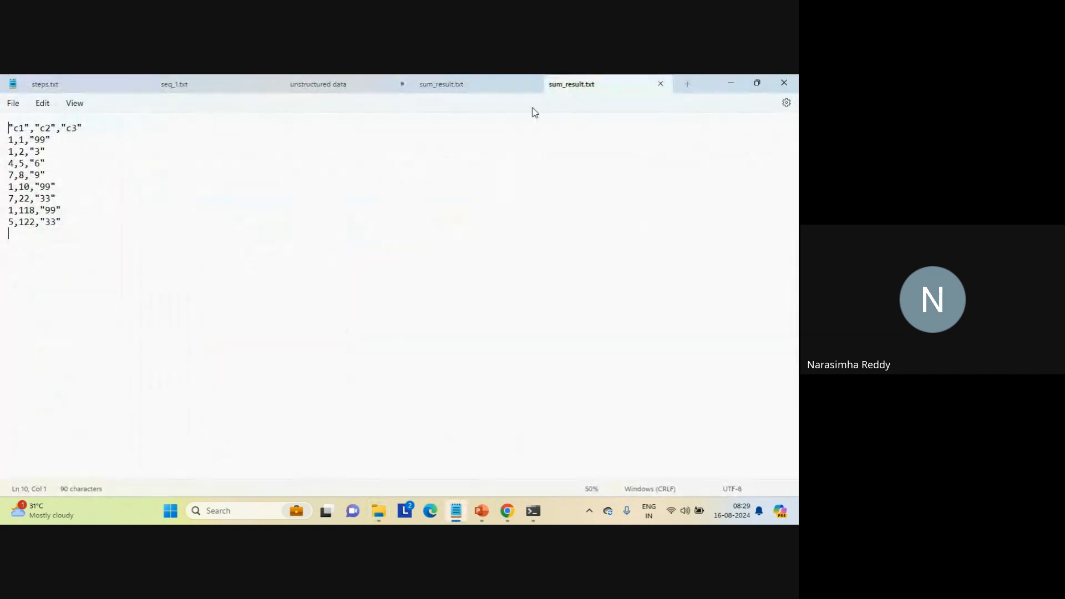
pyautogui.click(660, 84)
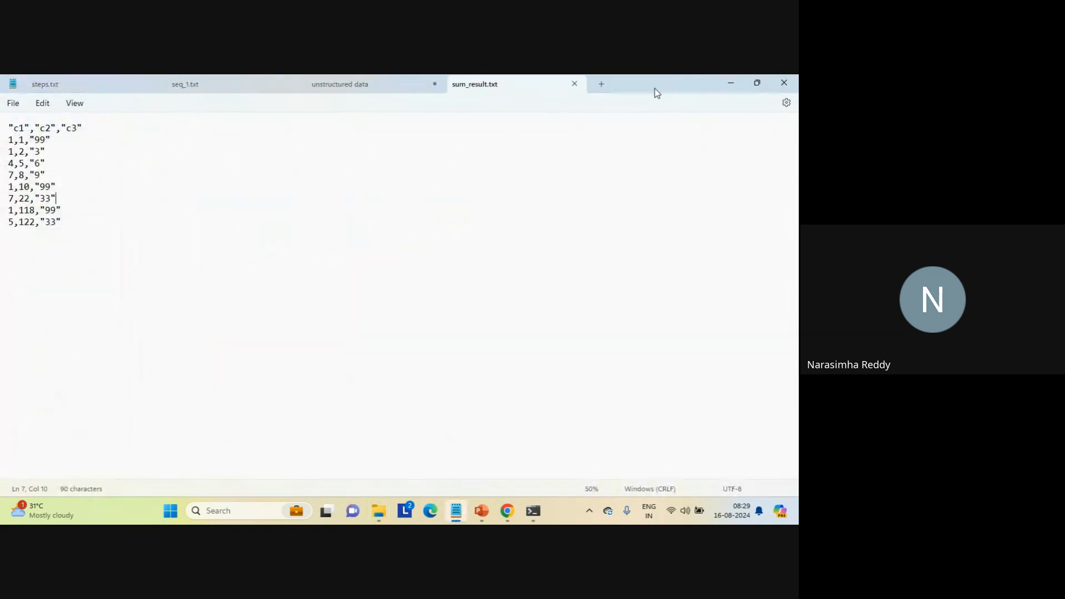
pyautogui.click(458, 247)
# - Switch to the Google Meet call in Chrome and leave it without ending it for everyone
pyautogui.moveTo(507, 513)
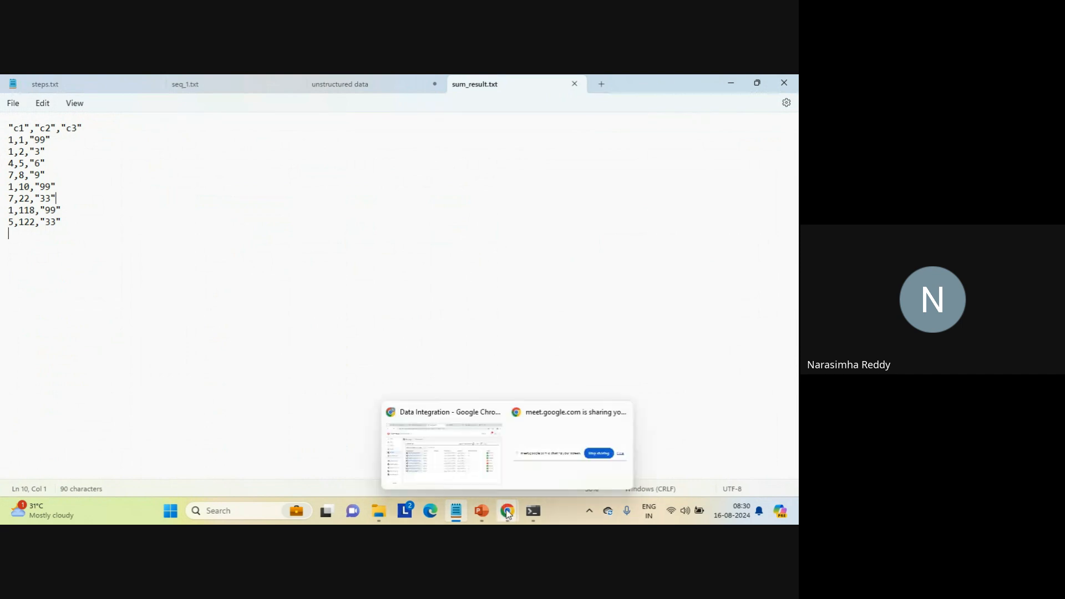
pyautogui.click(441, 452)
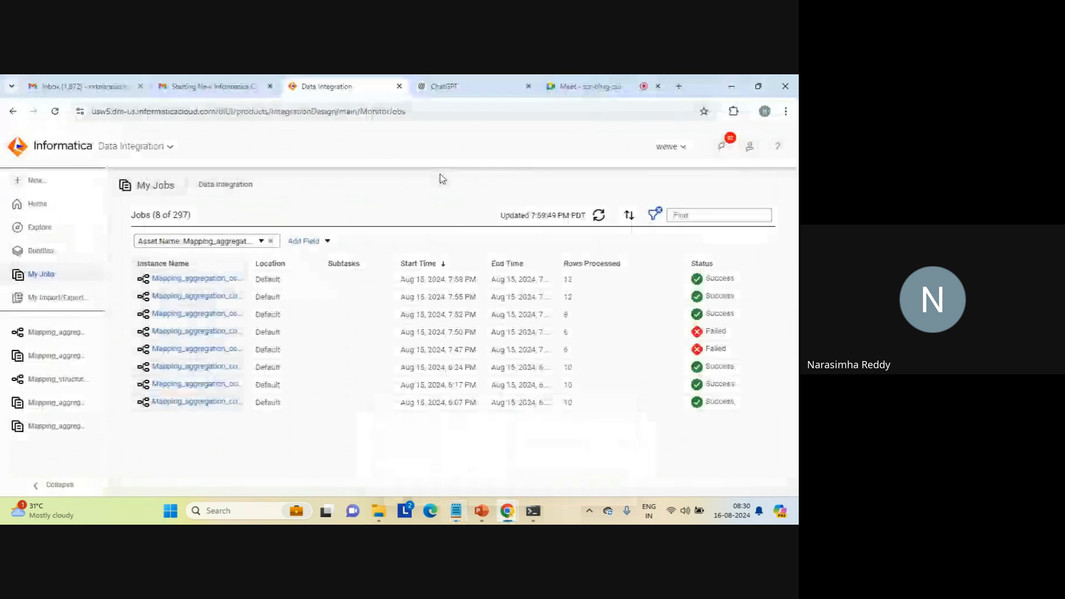
pyautogui.click(577, 87)
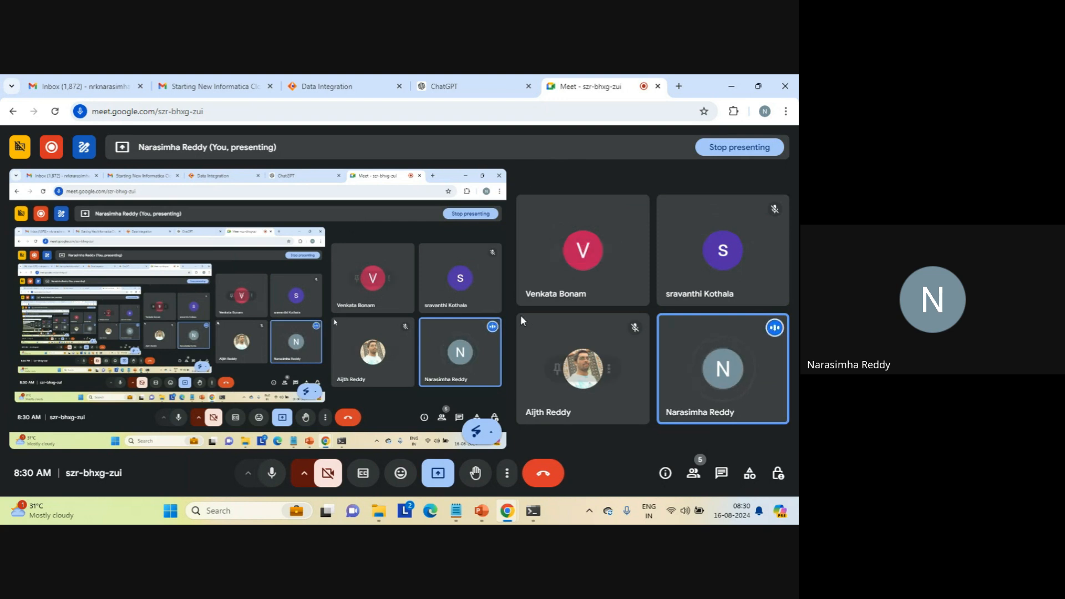
pyautogui.click(542, 477)
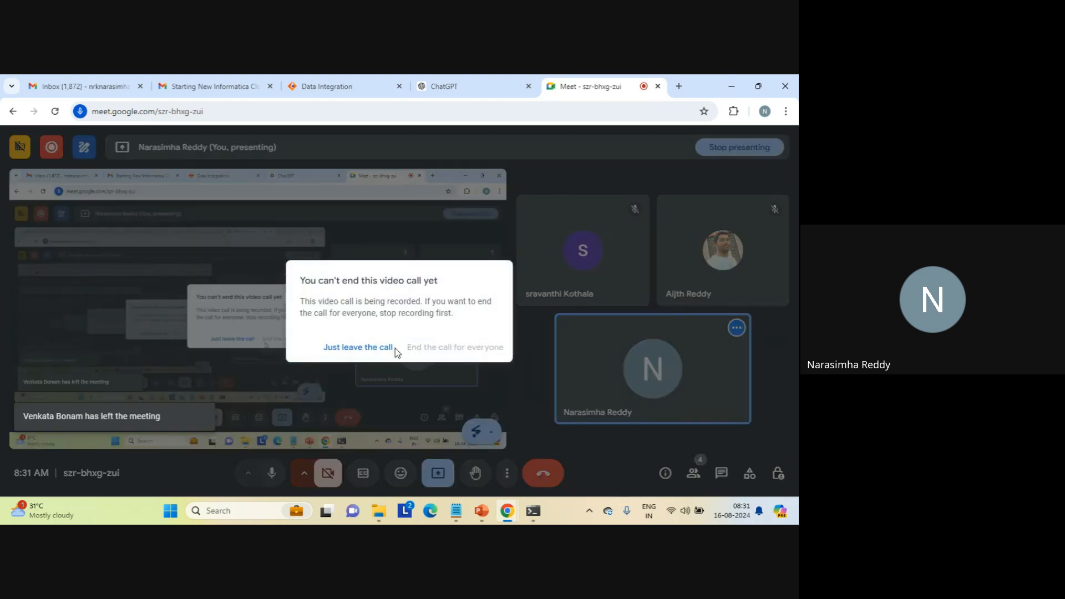
pyautogui.click(364, 348)
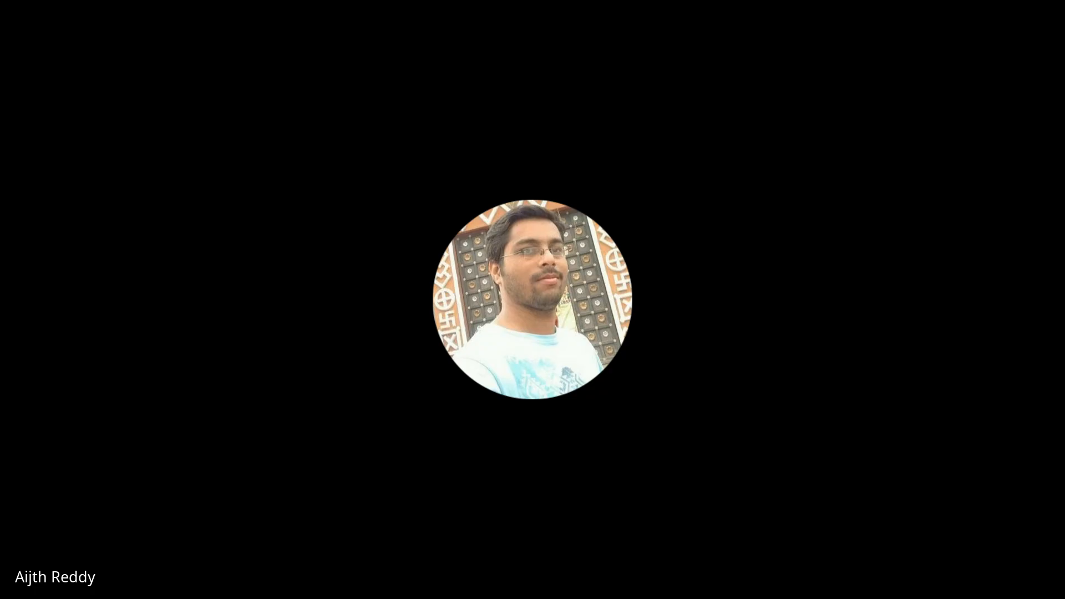